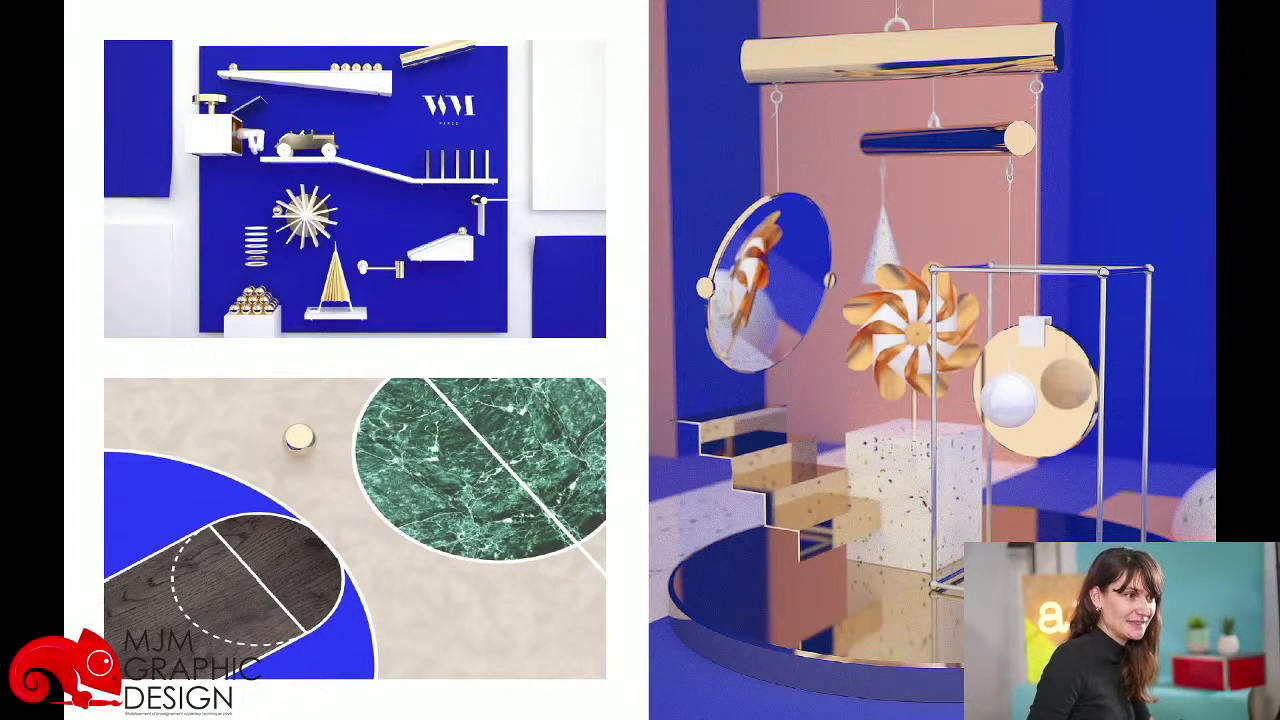
- Switch to Preview, view the trend board and the sketch sheet 2-croquis.jpg, and return to the SketchUp model
key(Right)
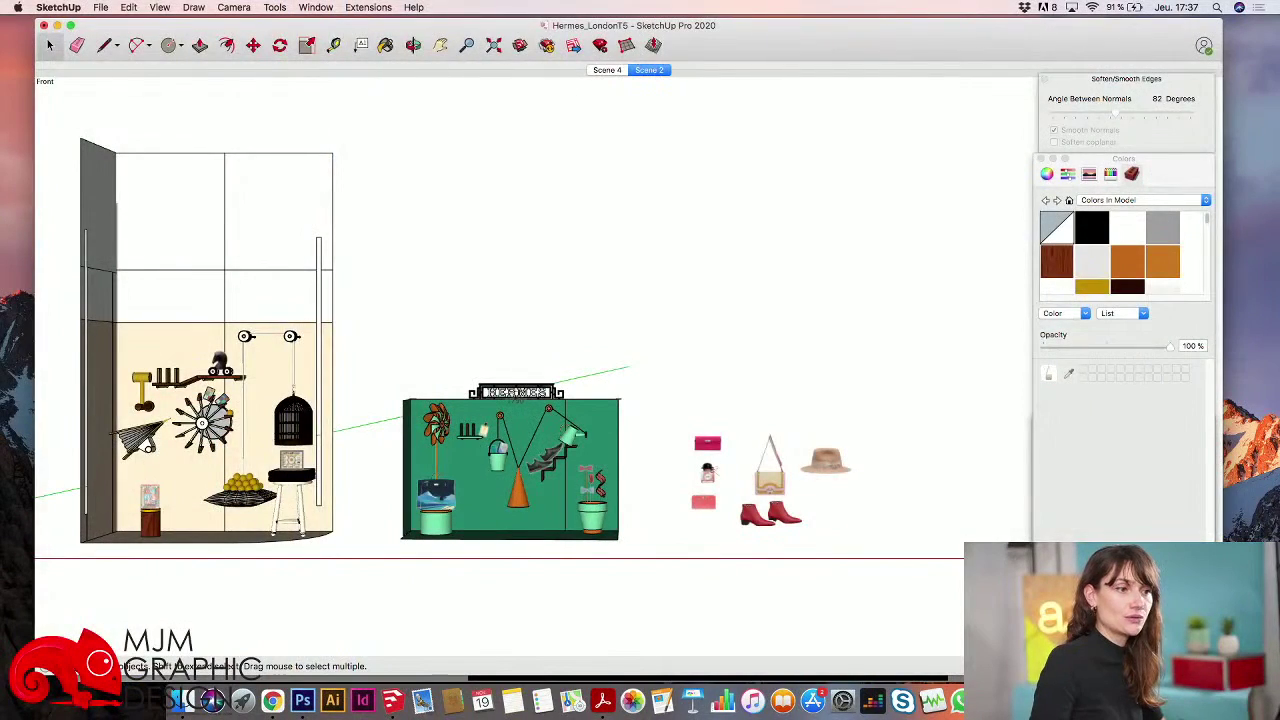
key(super+Tab)
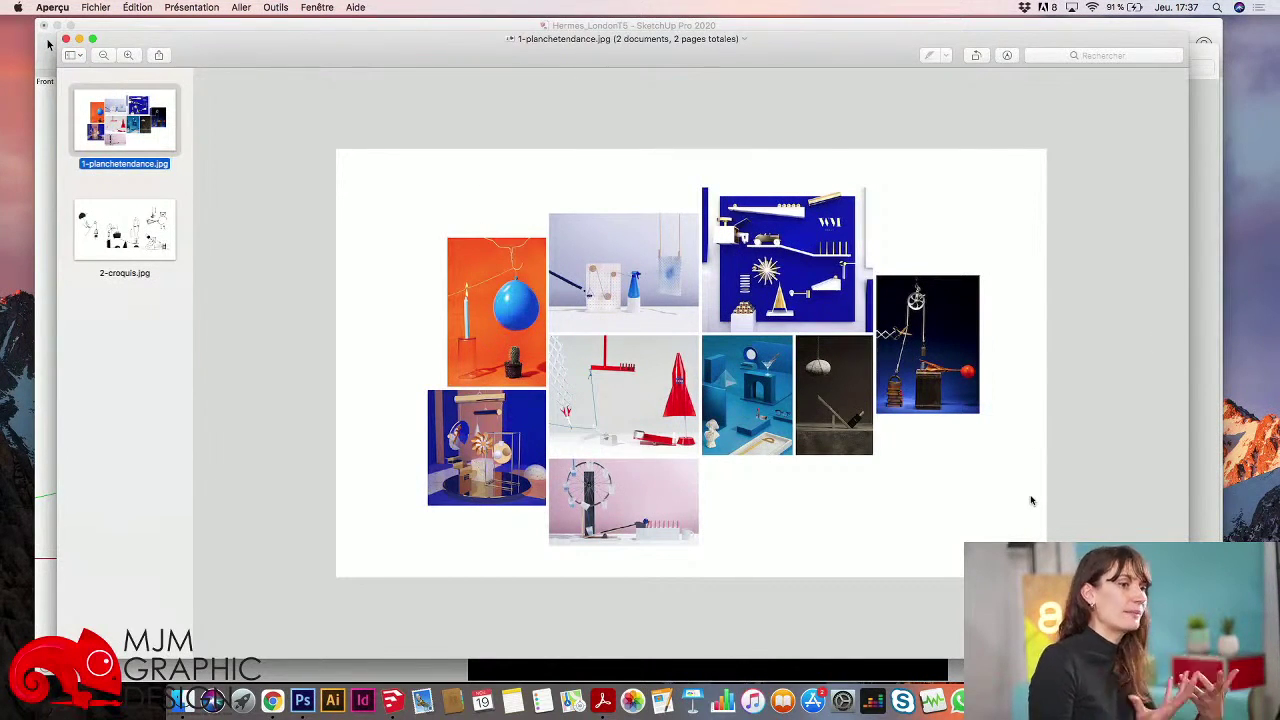
click(133, 230)
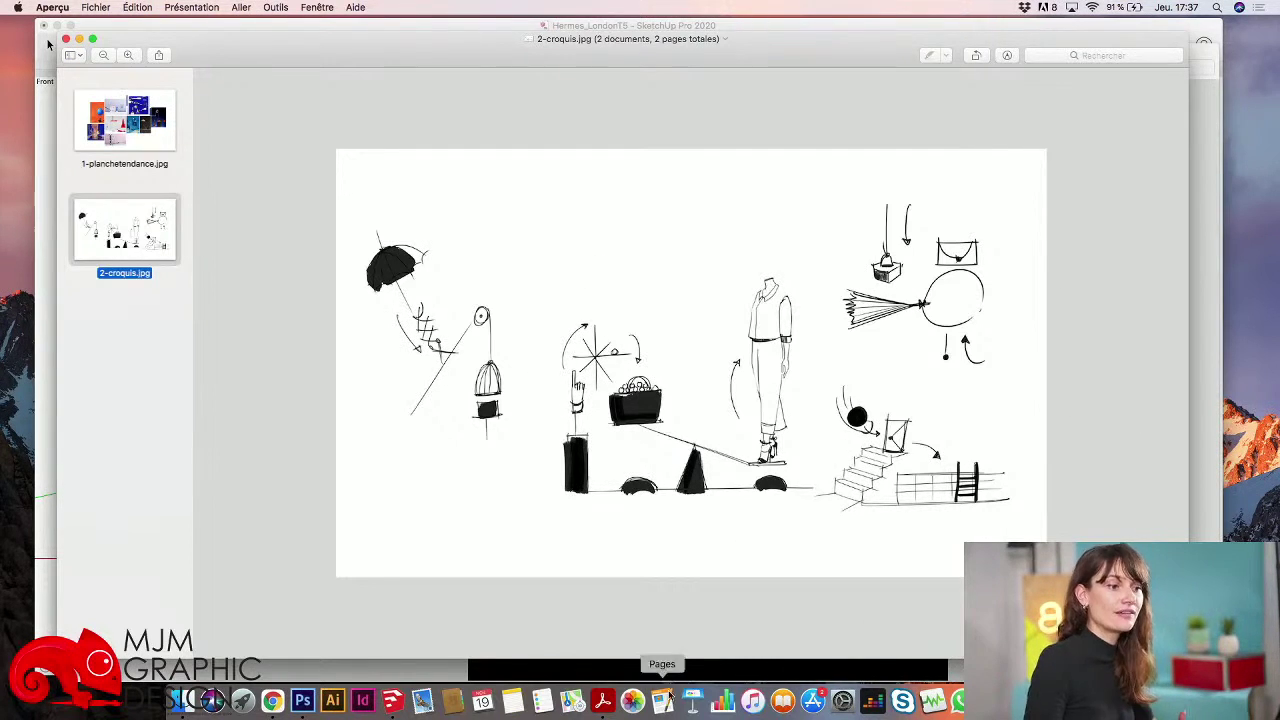
click(395, 701)
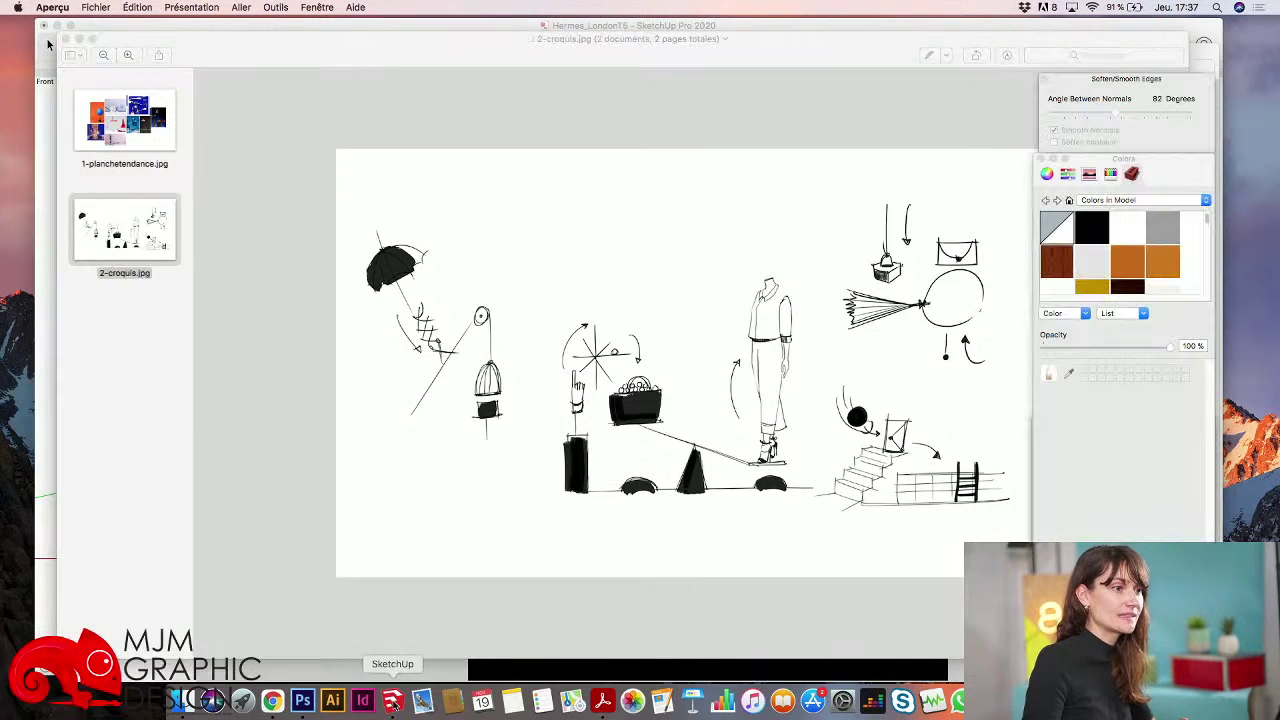
mouse_move(728, 44)
mouse_down()
mouse_move(694, 40)
mouse_move(743, 41)
mouse_up()
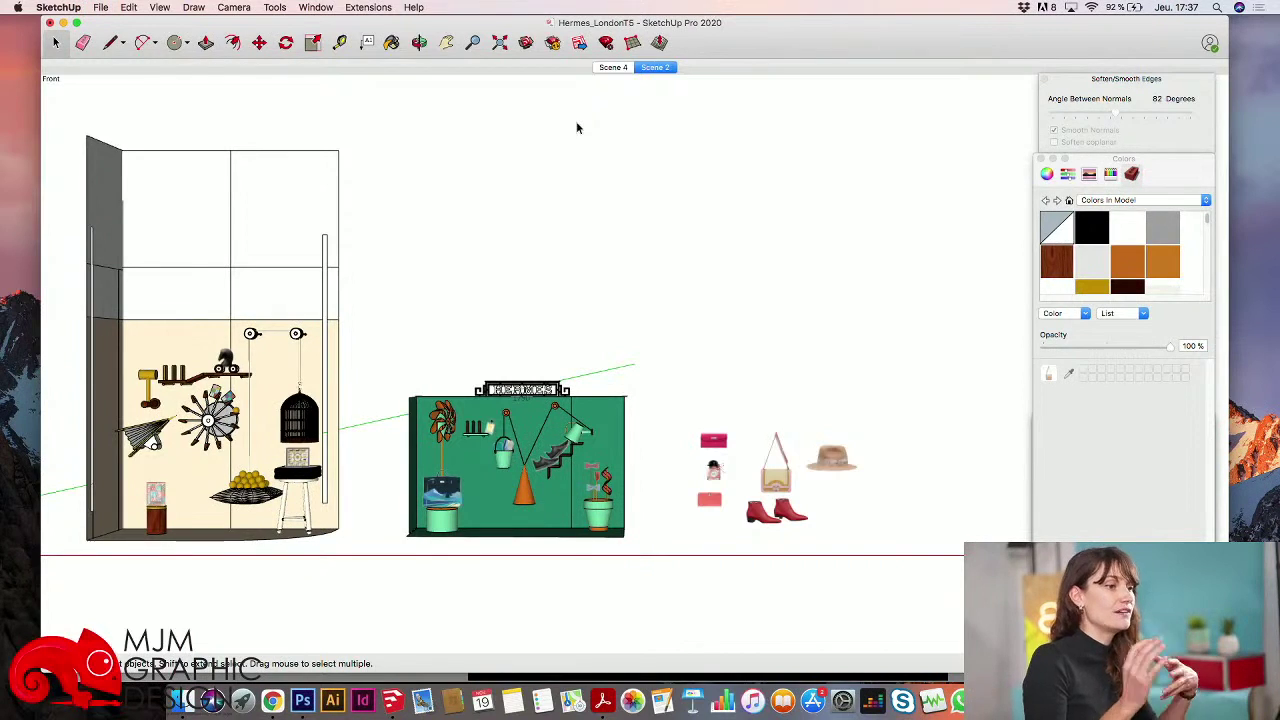
- Examine the cream and green window displays and the accessory images beside them from several angles
mouse_move(423, 309)
middle_down()
mouse_move(400, 513)
mouse_move(563, 594)
mouse_move(914, 343)
mouse_move(654, 560)
mouse_move(489, 545)
middle_up()
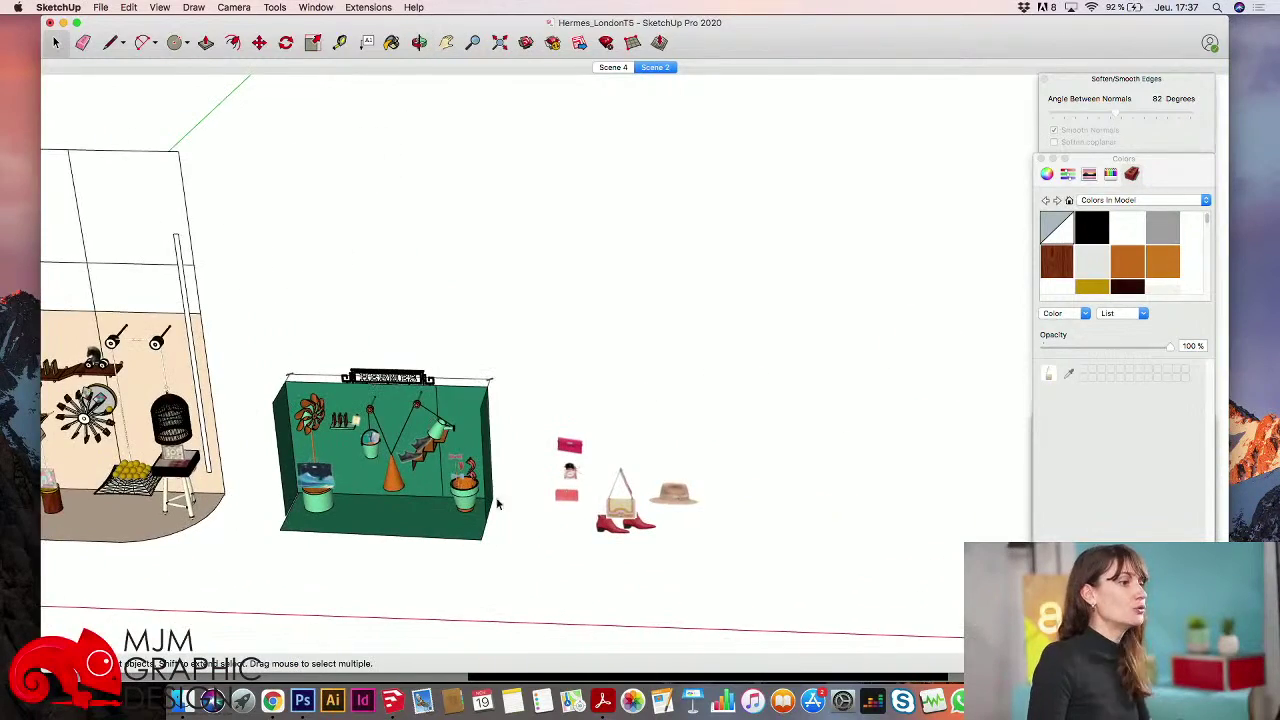
shift+middle_drag(460, 498, 442, 482)
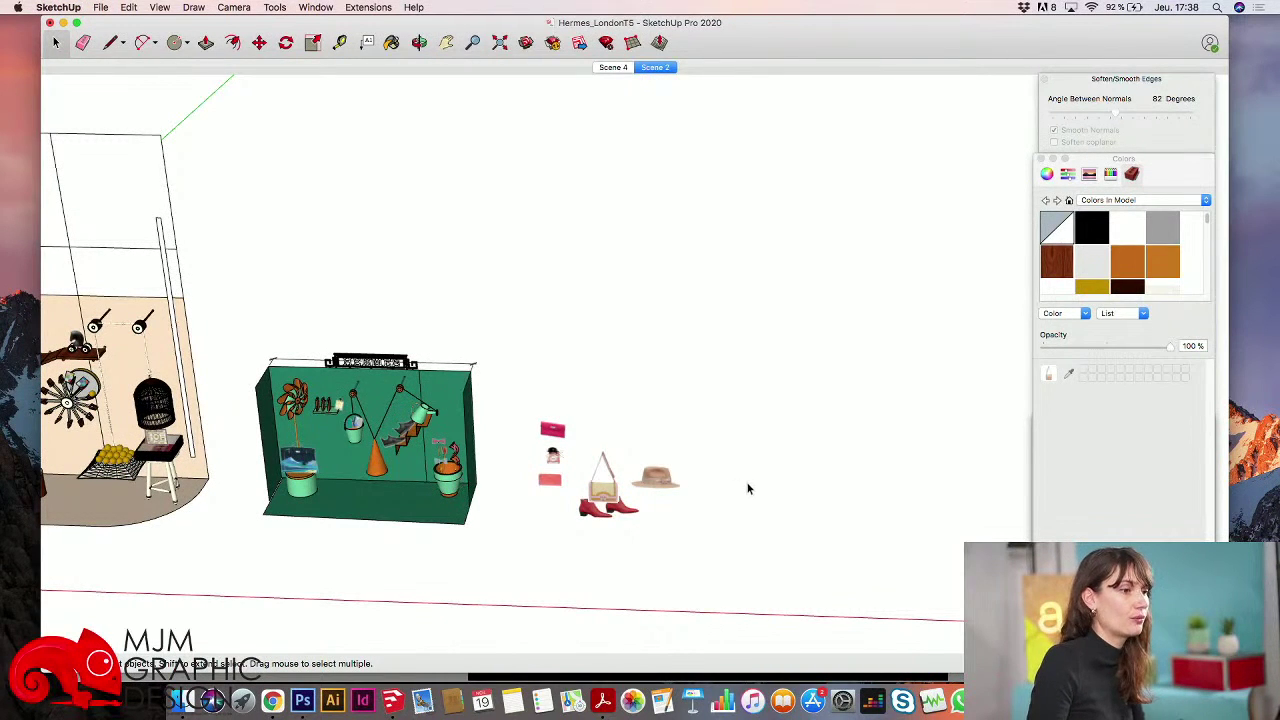
middle_drag(748, 488, 360, 480)
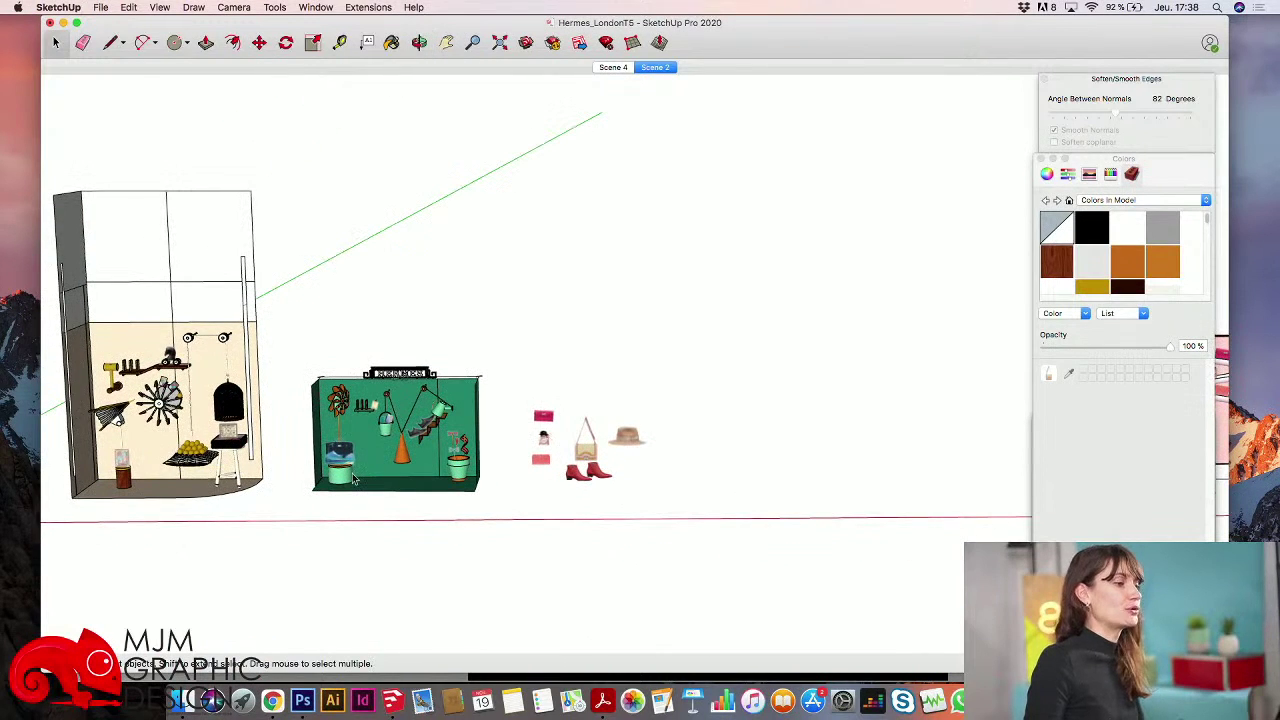
scroll(352, 480, up, 2)
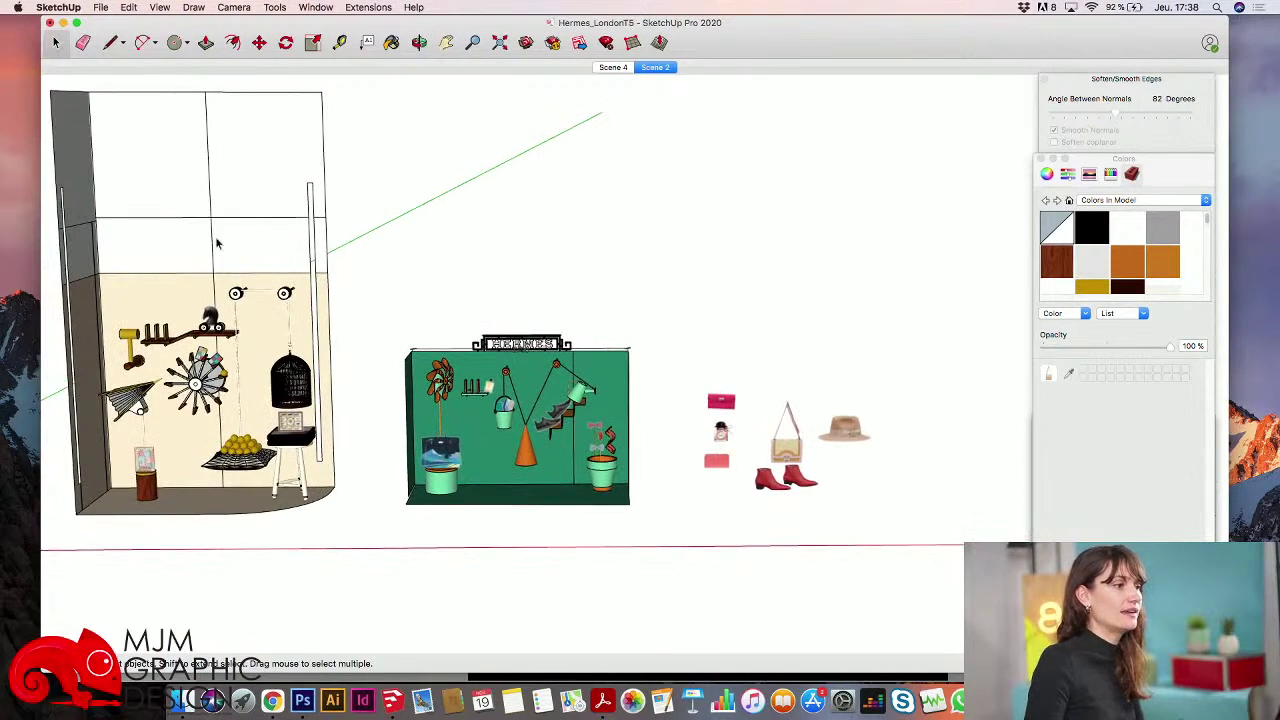
shift+middle_drag(700, 480, 551, 515)
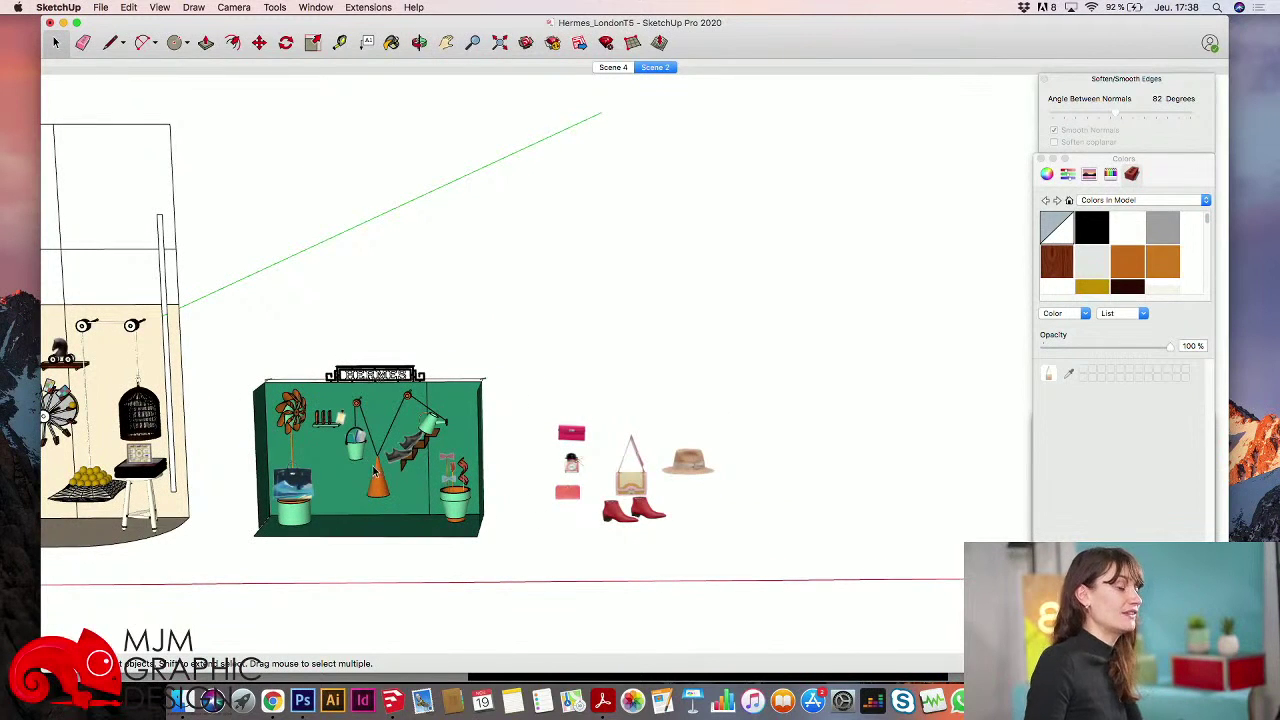
middle_drag(378, 465, 428, 440)
shift+middle_drag(249, 475, 391, 440)
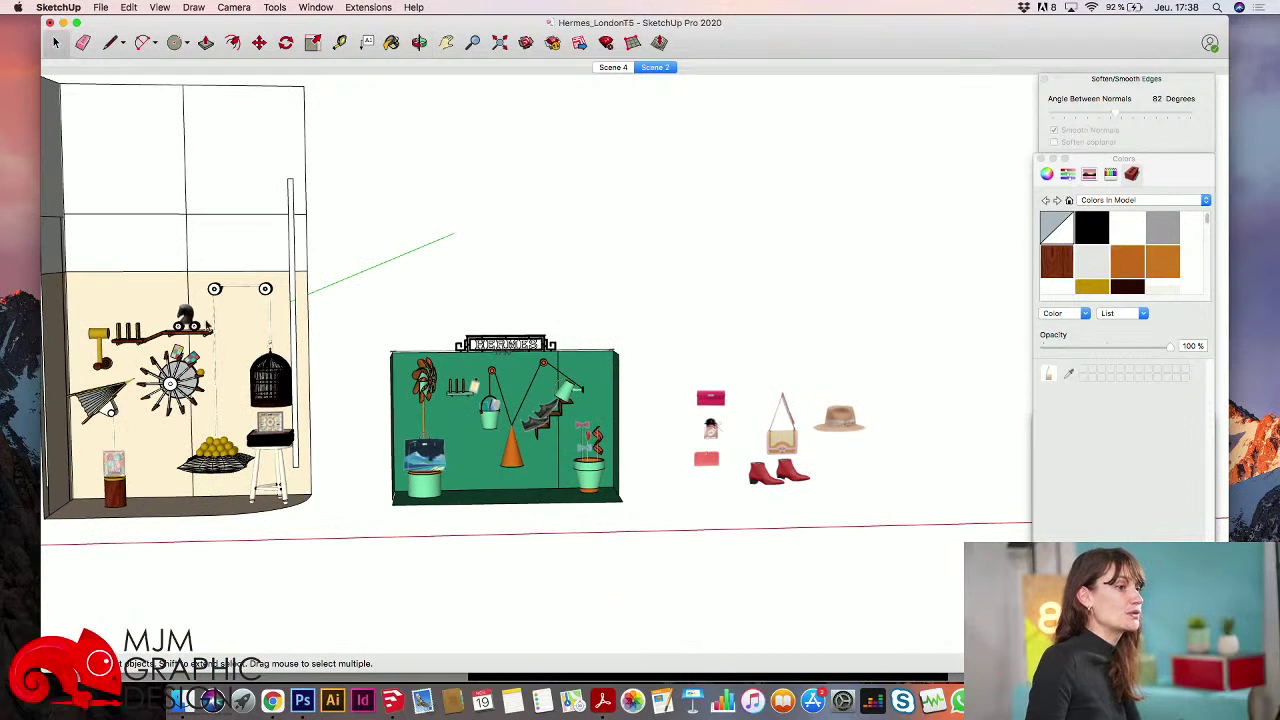
scroll(574, 457, up, 6)
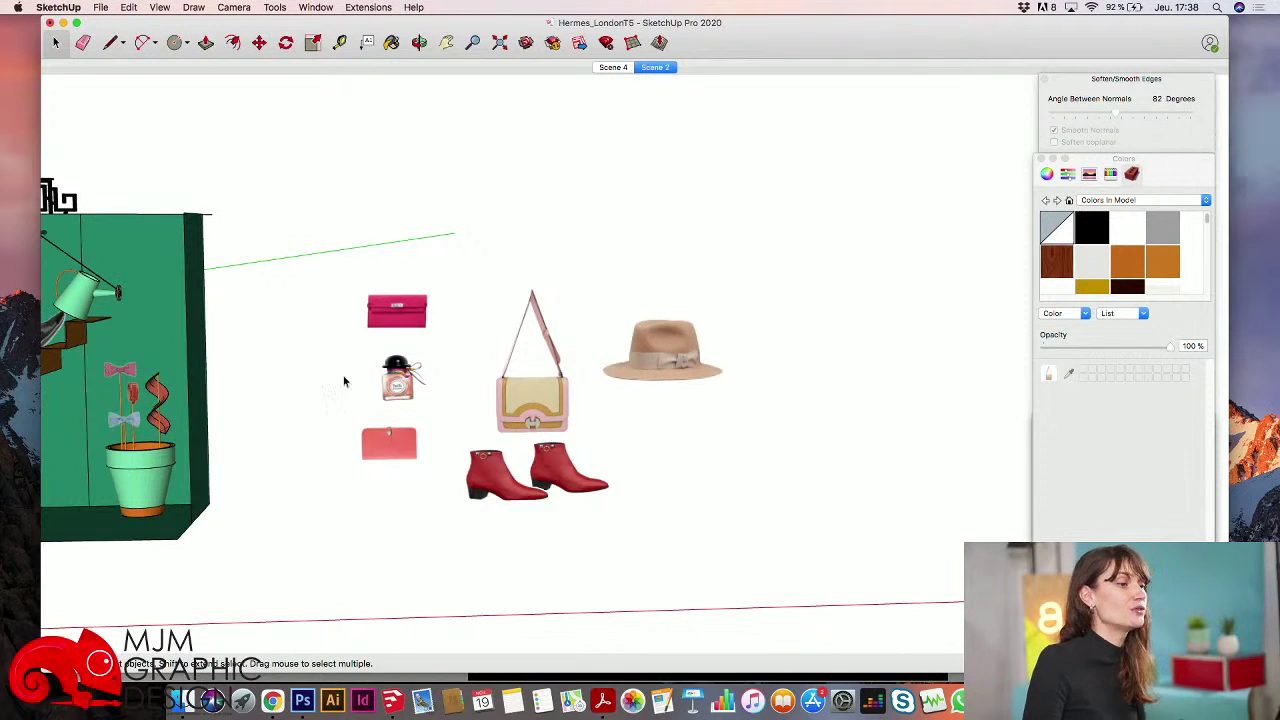
mouse_move(803, 406)
middle_down()
mouse_move(777, 371)
mouse_move(680, 449)
mouse_move(676, 467)
middle_up()
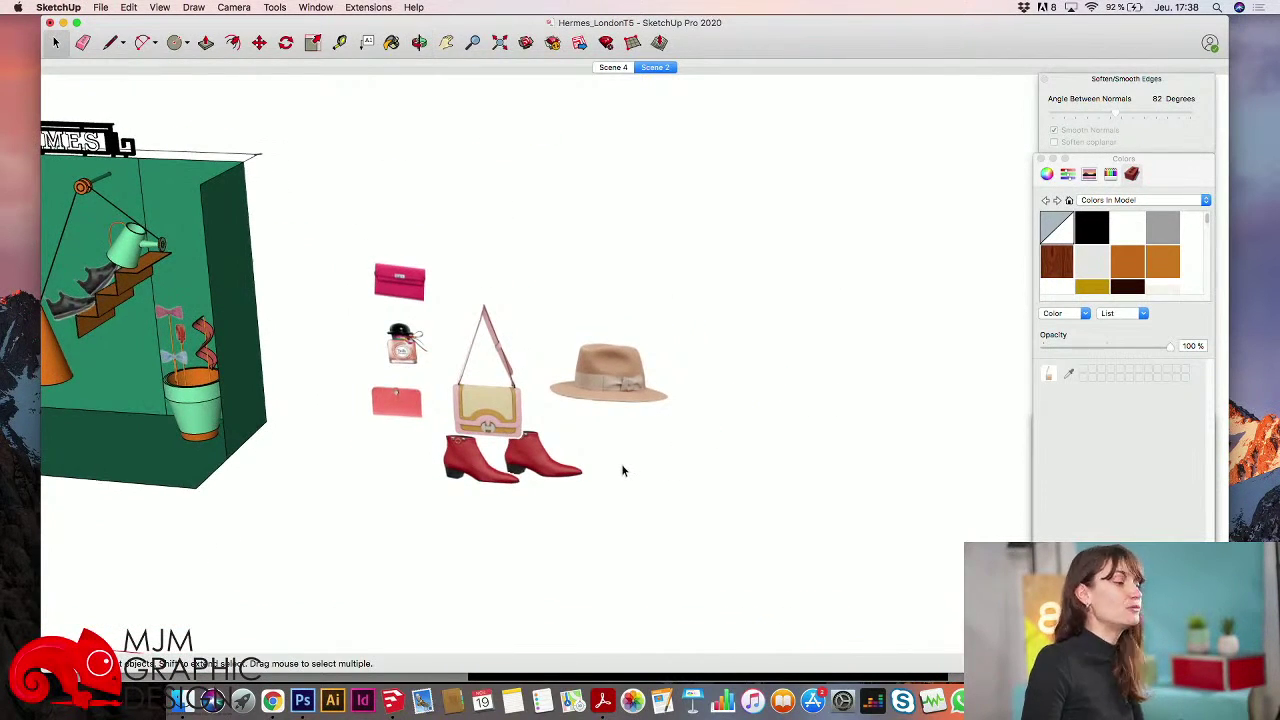
middle_drag(621, 463, 578, 445)
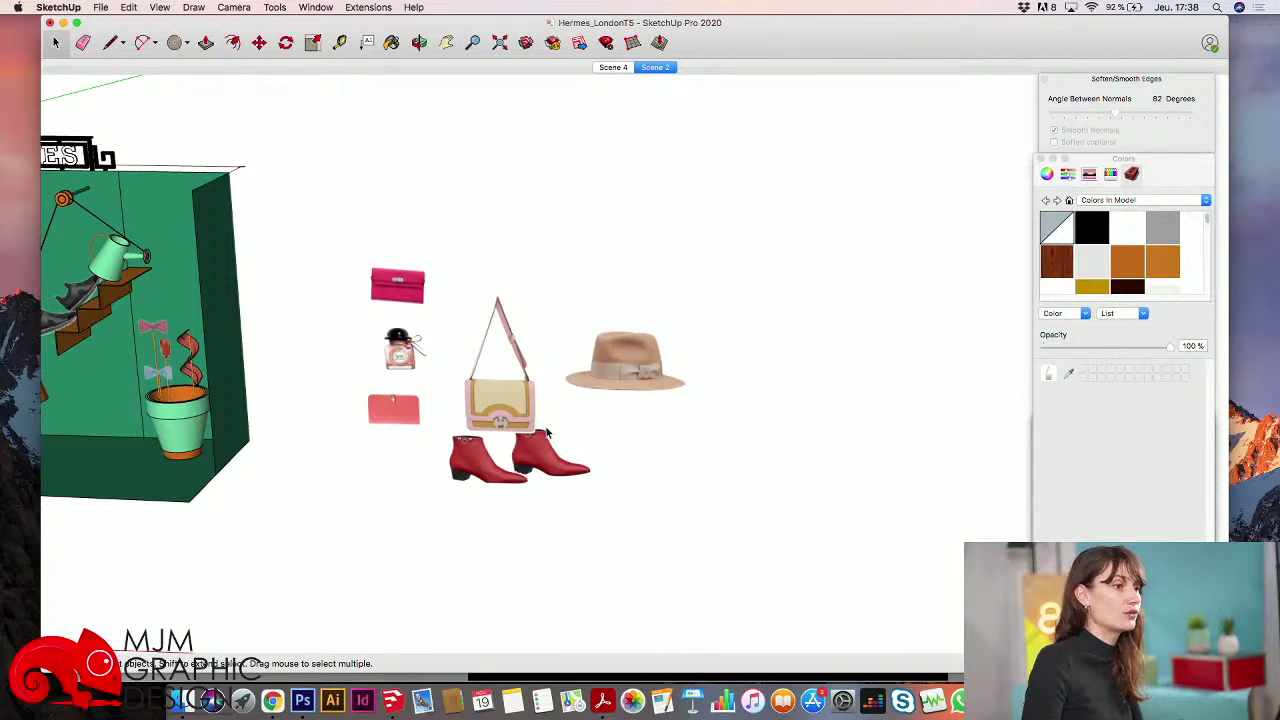
- Open the handbag image for editing and expand the model window to full screen
click(532, 420)
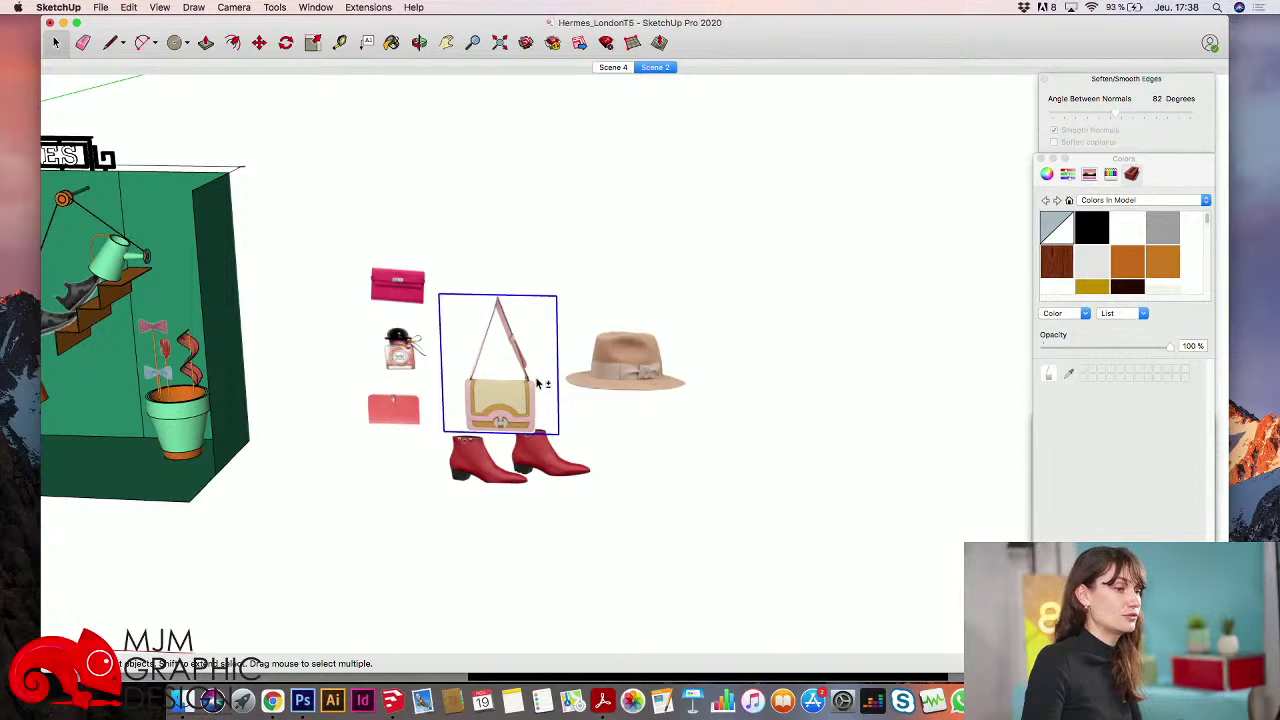
middle_drag(536, 382, 465, 291)
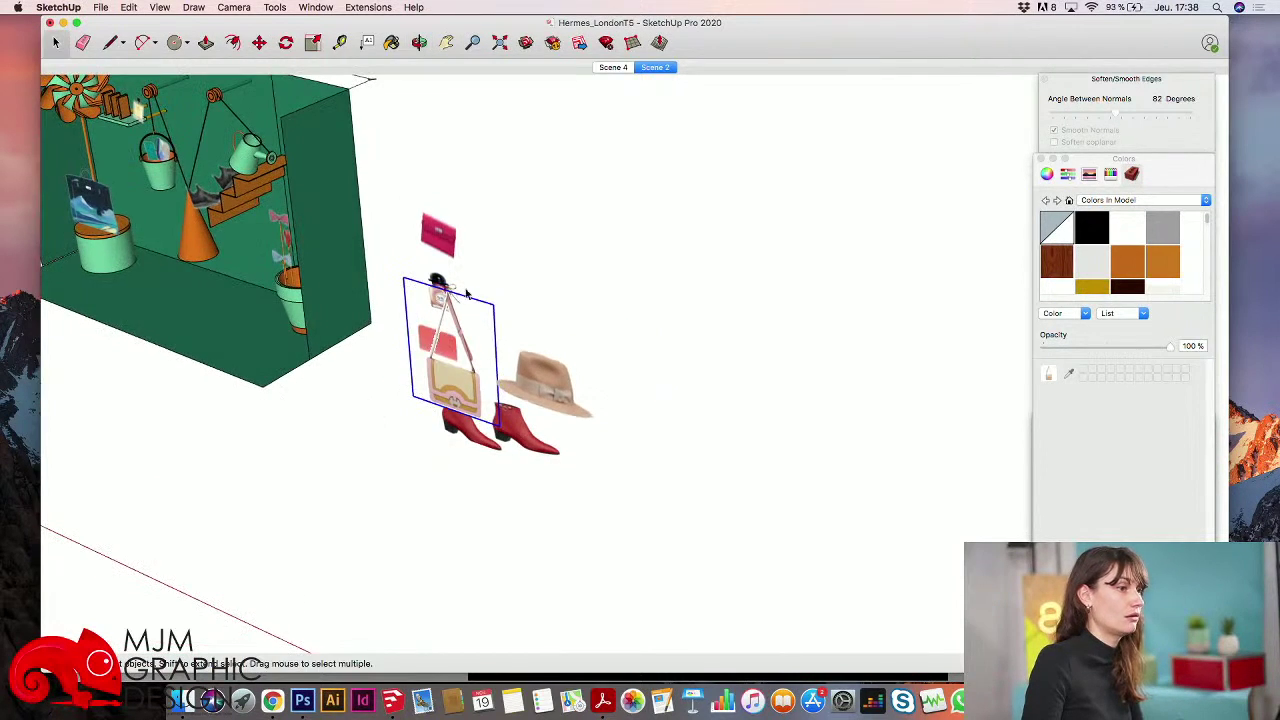
double_click(468, 400)
click(490, 400)
scroll(492, 396, up, 3)
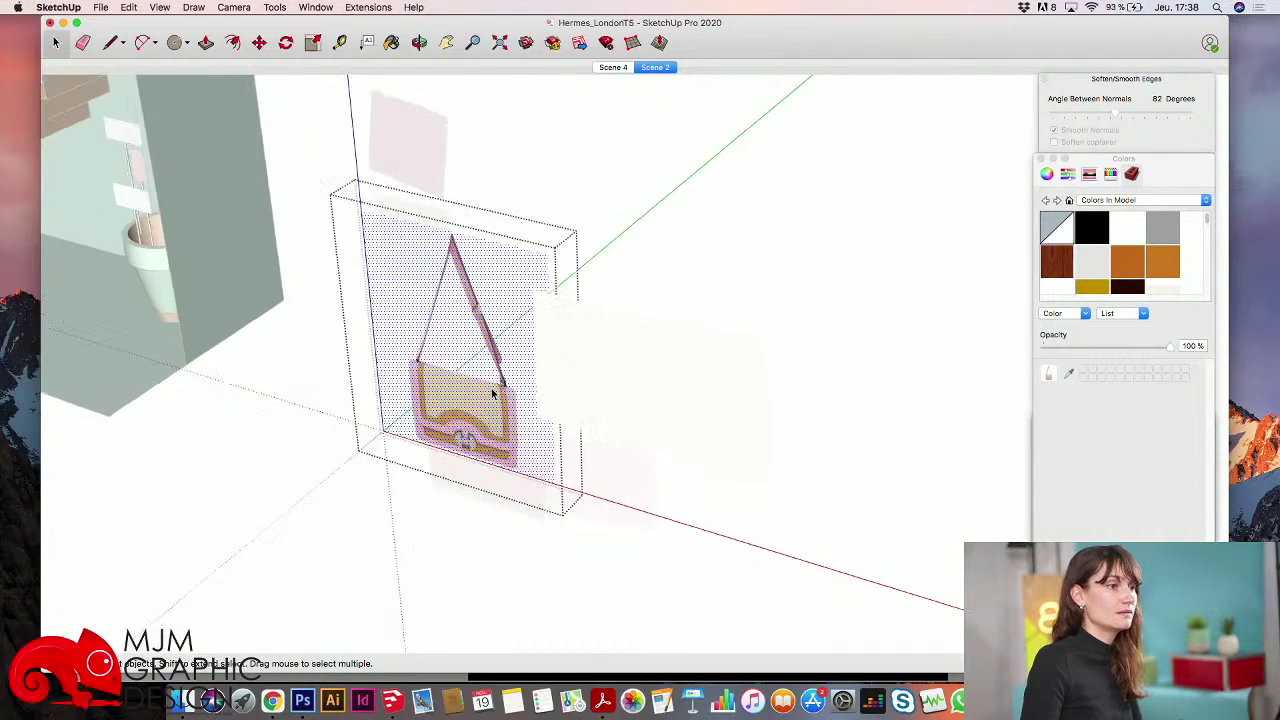
middle_drag(492, 396, 529, 371)
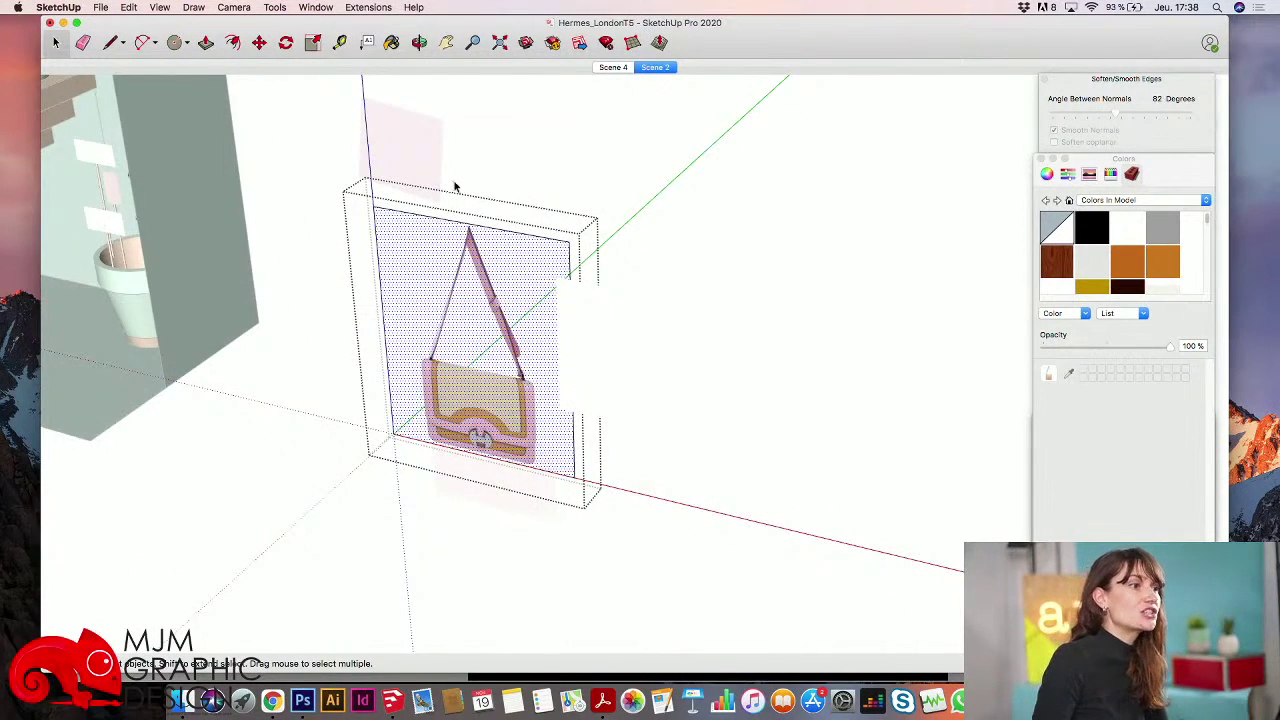
middle_drag(454, 186, 590, 266)
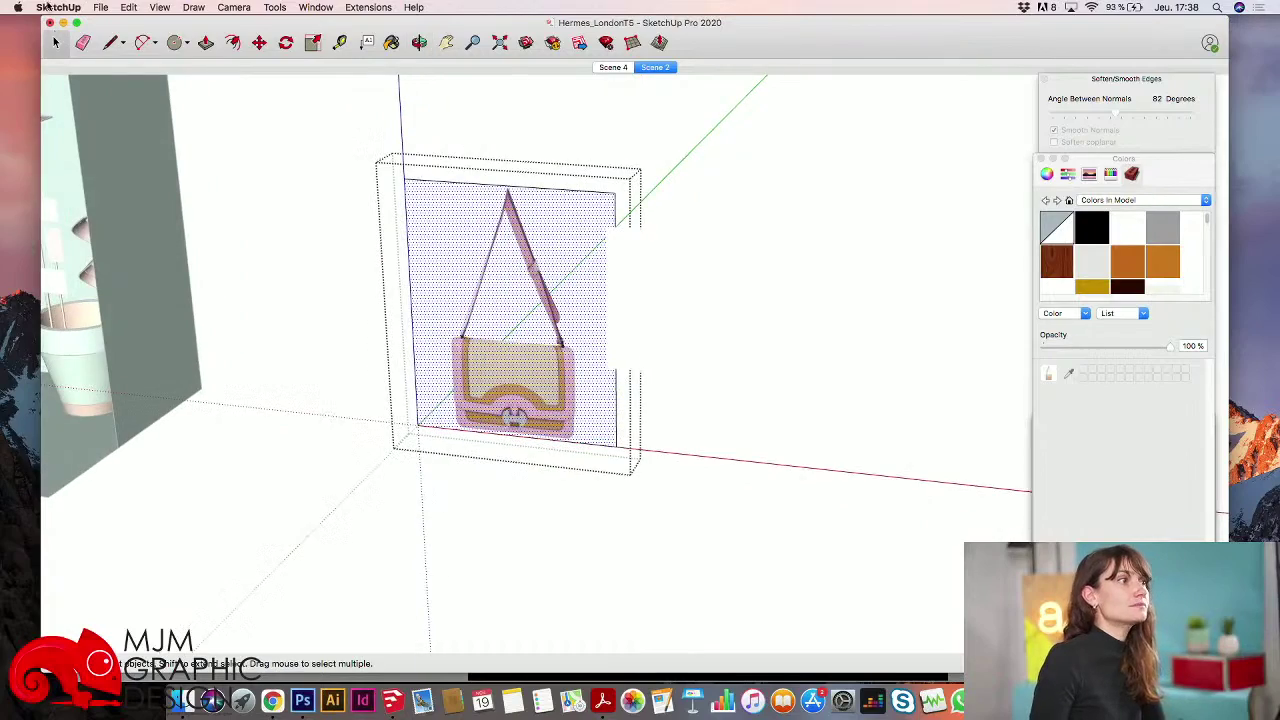
click(76, 21)
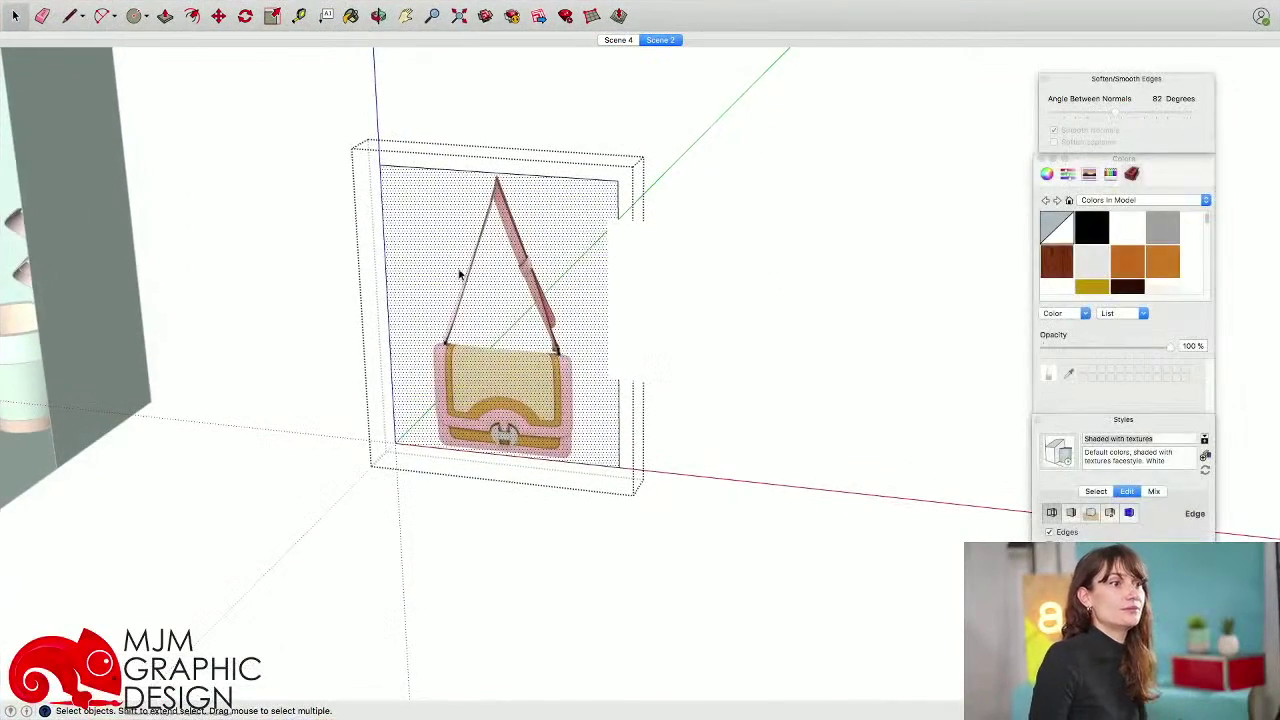
- Hide the handbag image's border edges while keeping its textured face, and leave the object's editing mode
scroll(447, 297, down, 3)
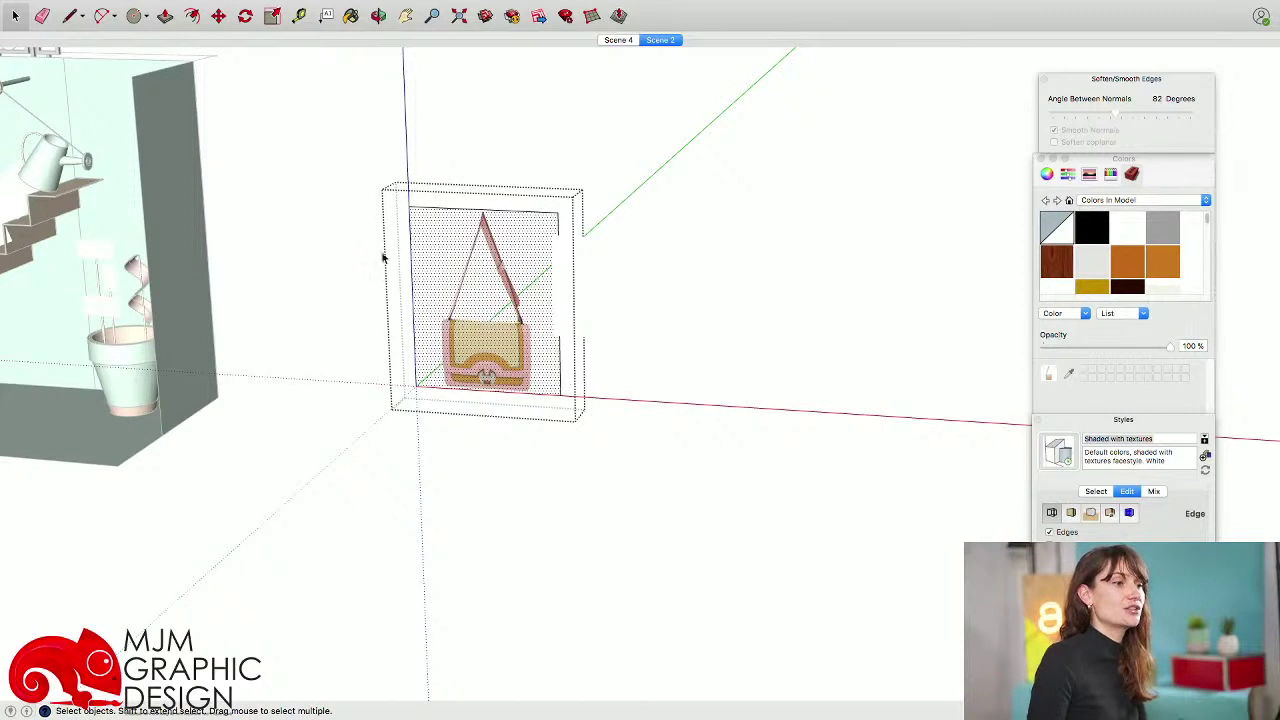
click(516, 252)
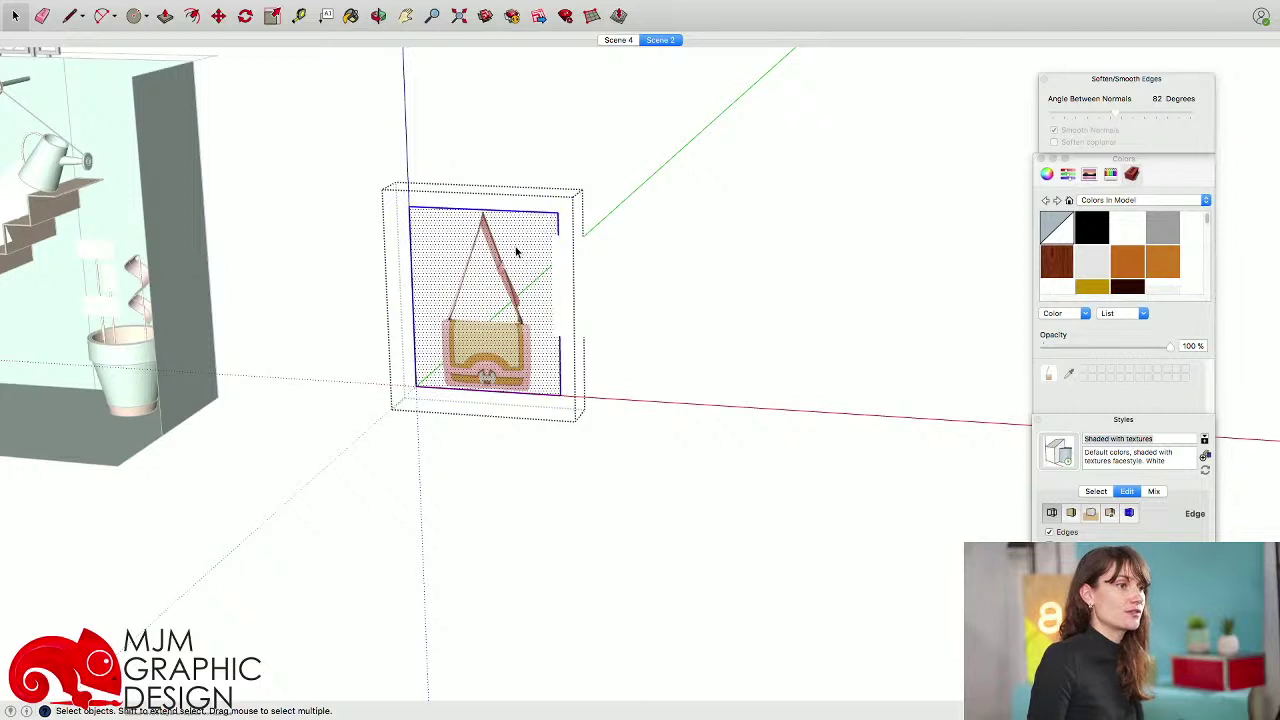
shift+click(516, 252)
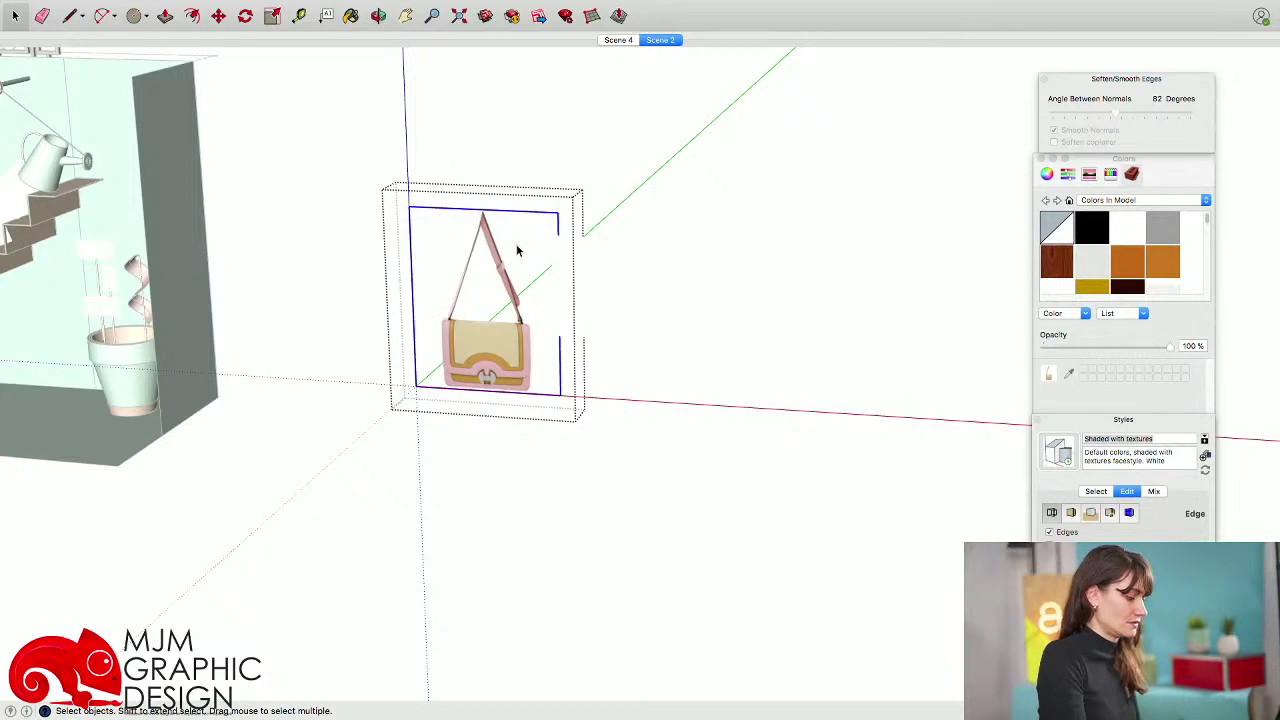
key(super+e)
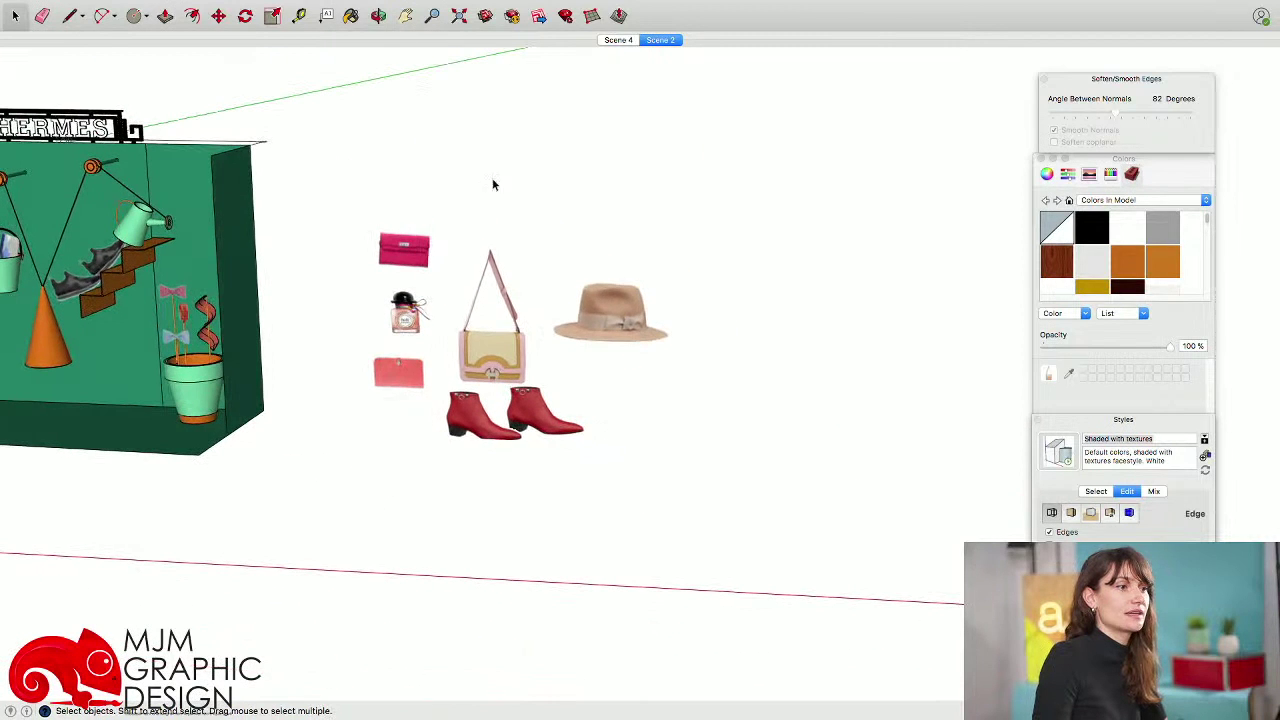
- Rearrange the Soften/Smooth Edges, Colors and Styles palettes higher up so the edge style settings are exposed
middle_drag(645, 313, 576, 424)
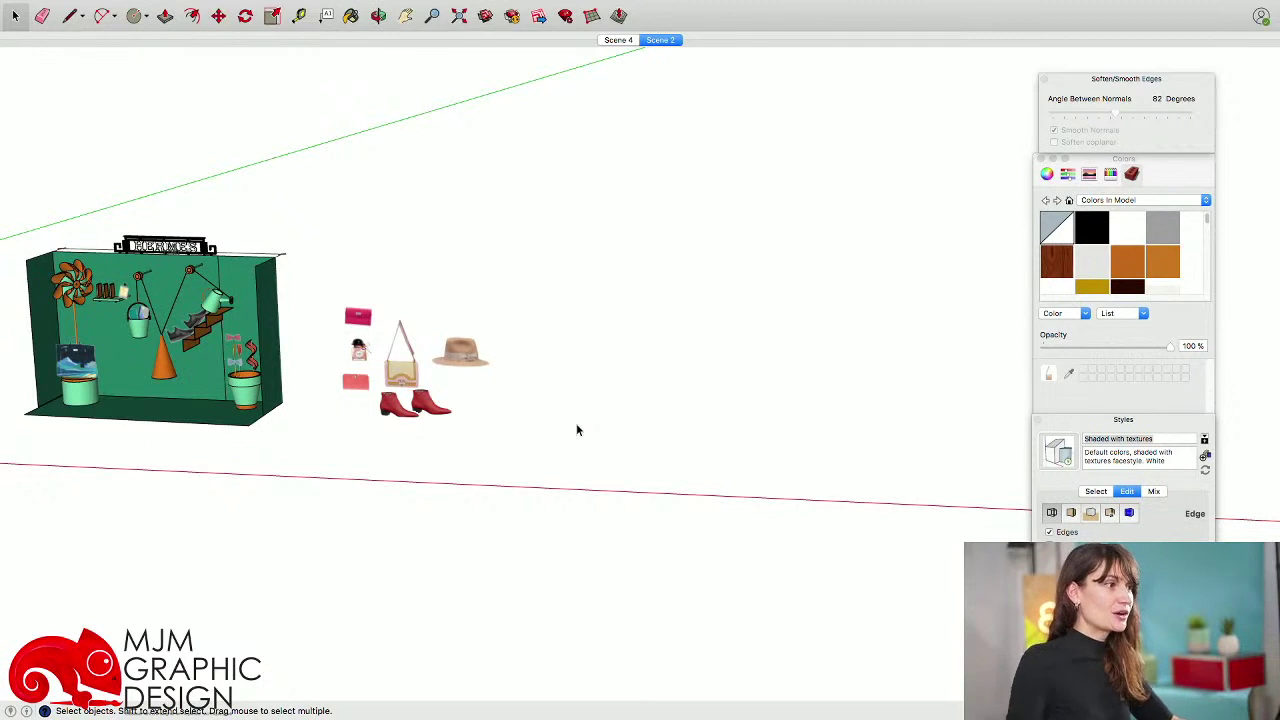
scroll(196, 307, down, 2)
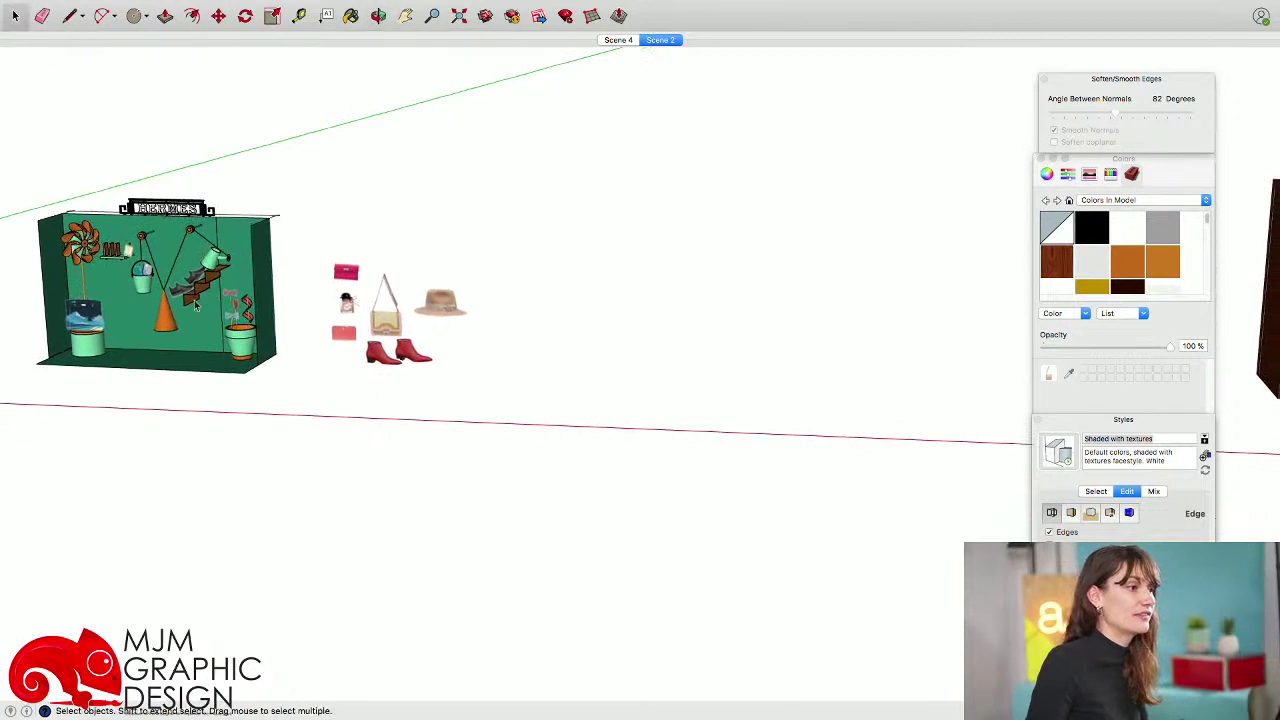
middle_drag(275, 362, 294, 440)
key(l)
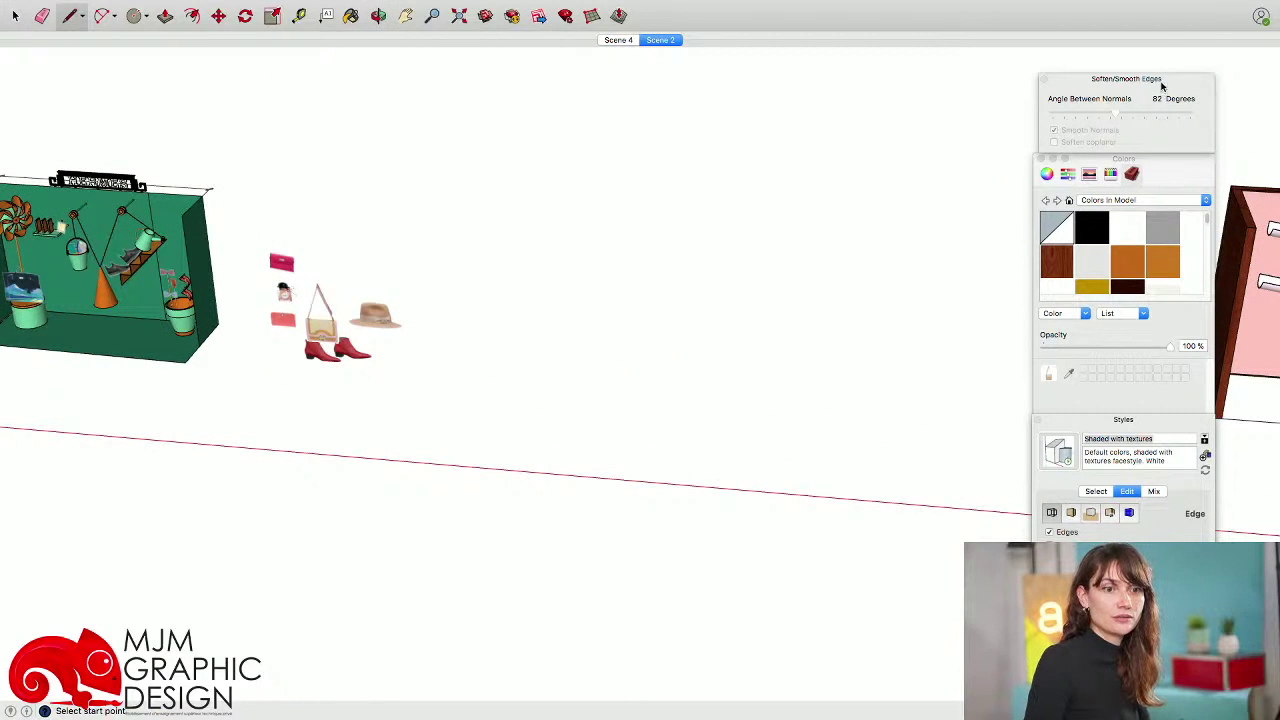
drag(1161, 86, 1163, 30)
drag(1157, 169, 1158, 88)
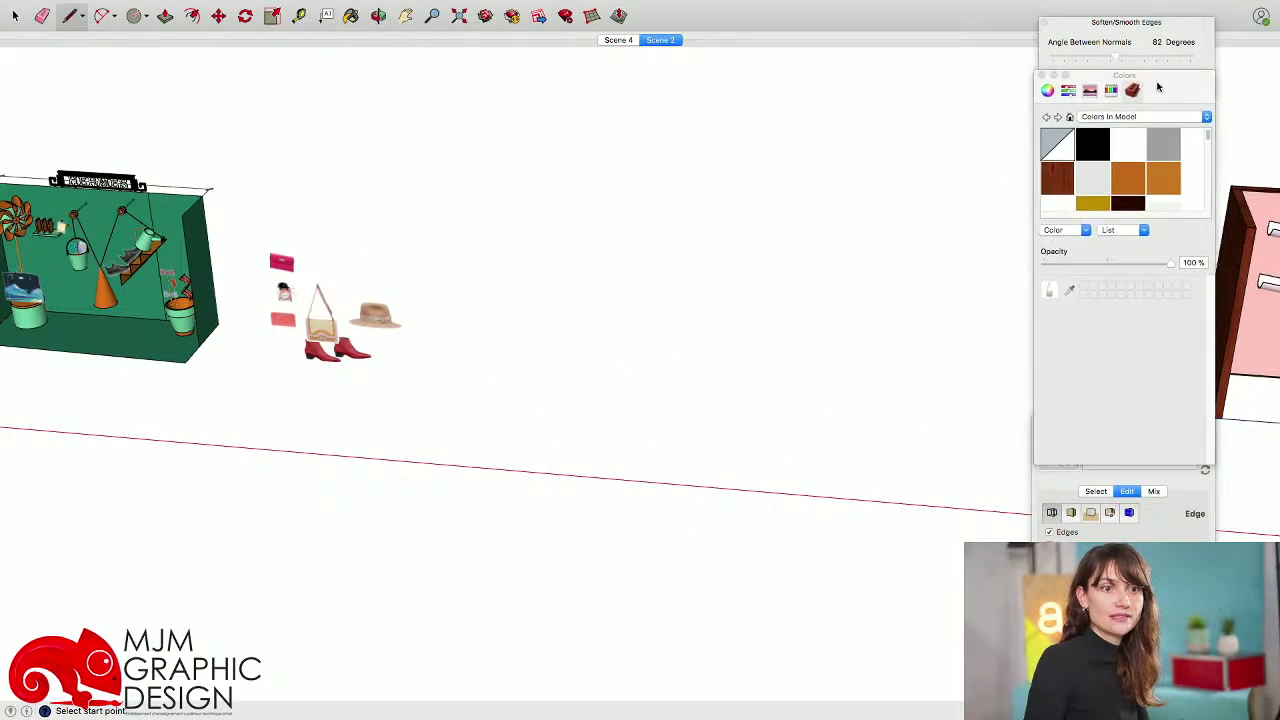
click(1208, 523)
drag(1161, 421, 1164, 254)
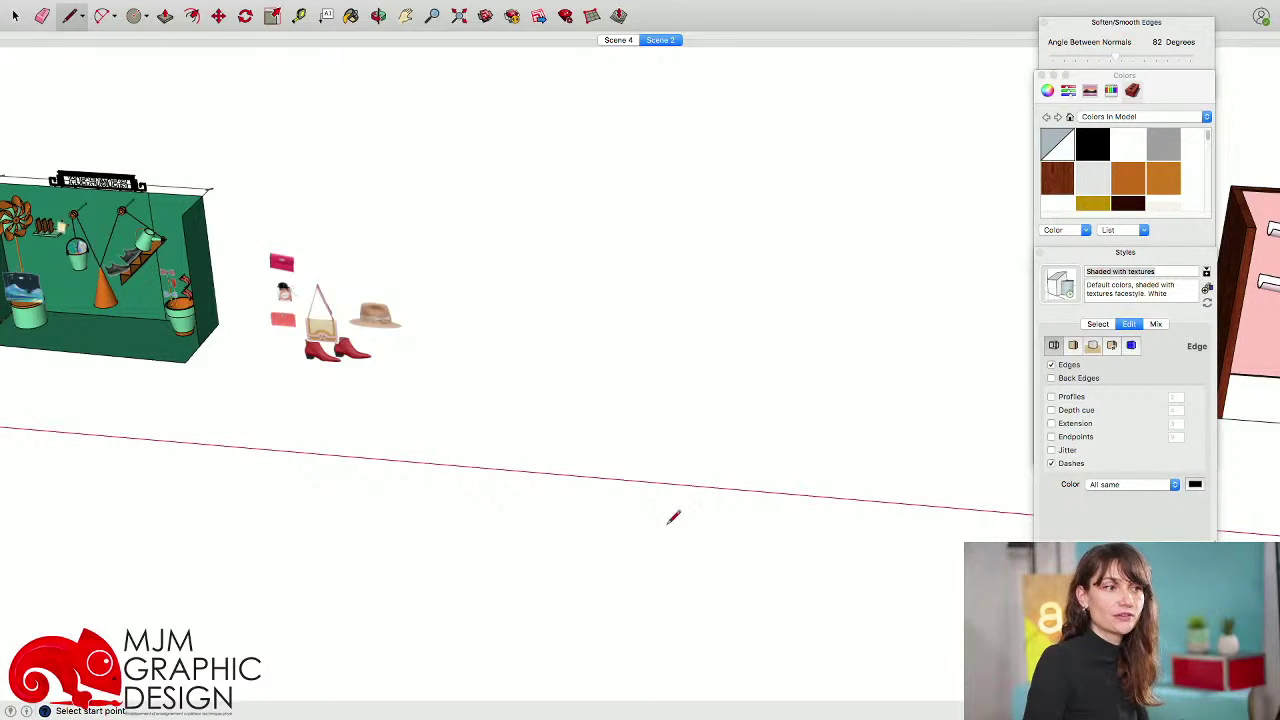
- Draw a long, narrow closed rectangle with lines along the red and green axes, in the empty space beside the hat
scroll(534, 451, down, 3)
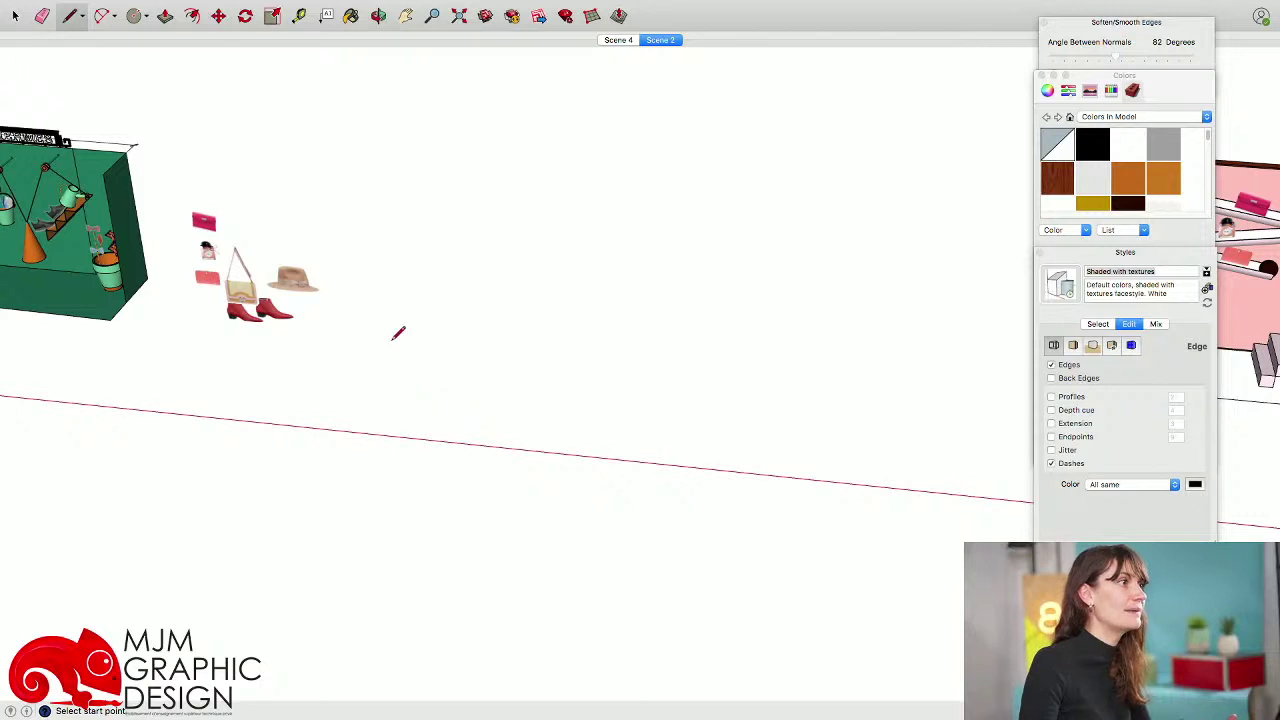
click(443, 371)
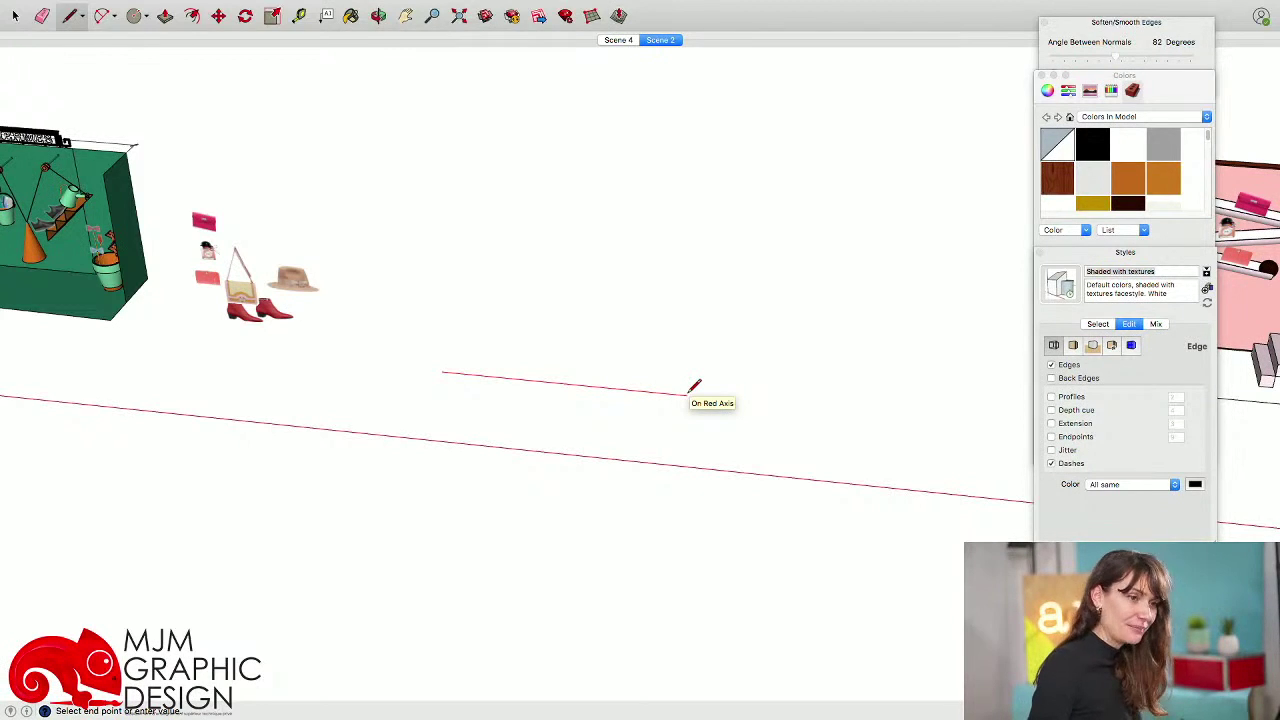
click(854, 410)
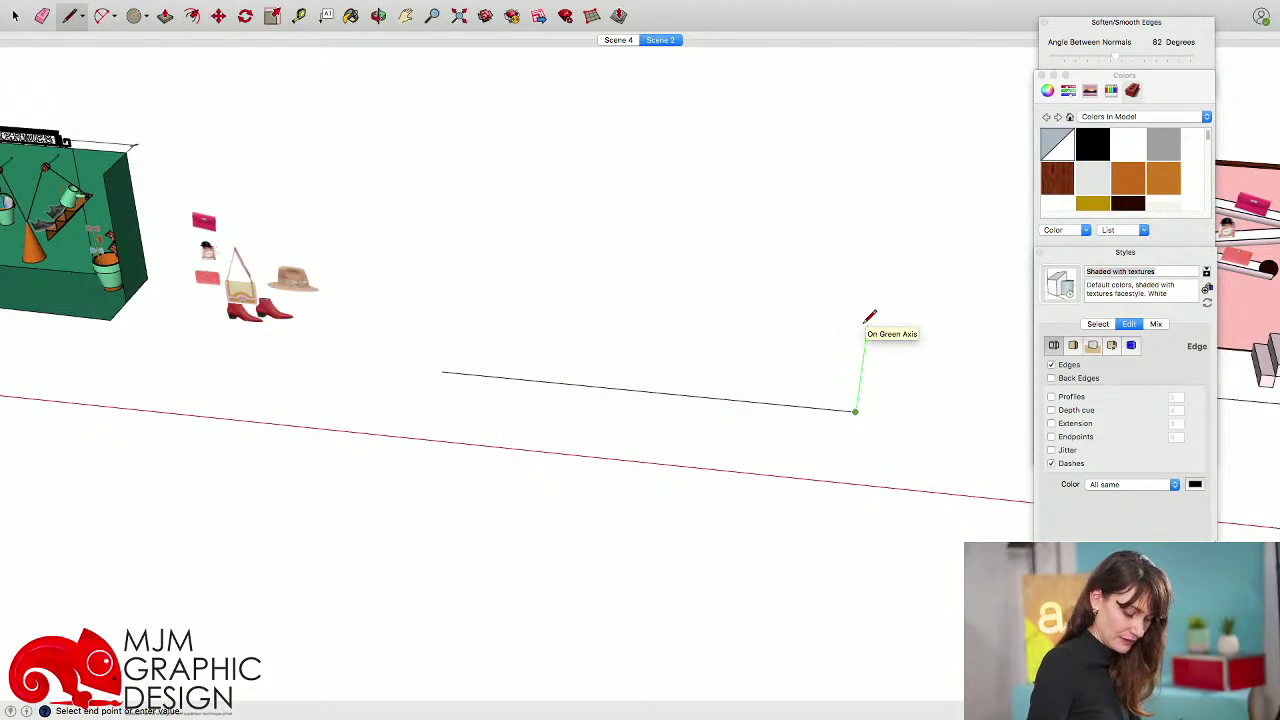
key(Return)
key(Right)
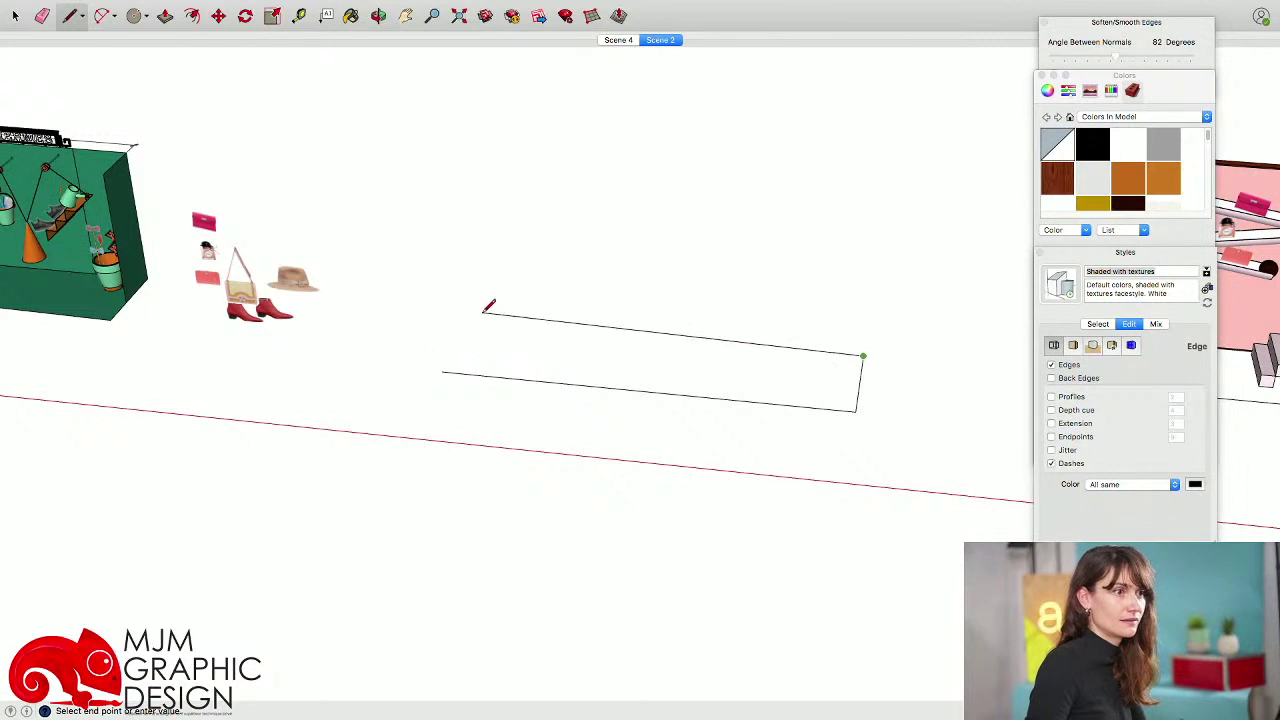
click(446, 364)
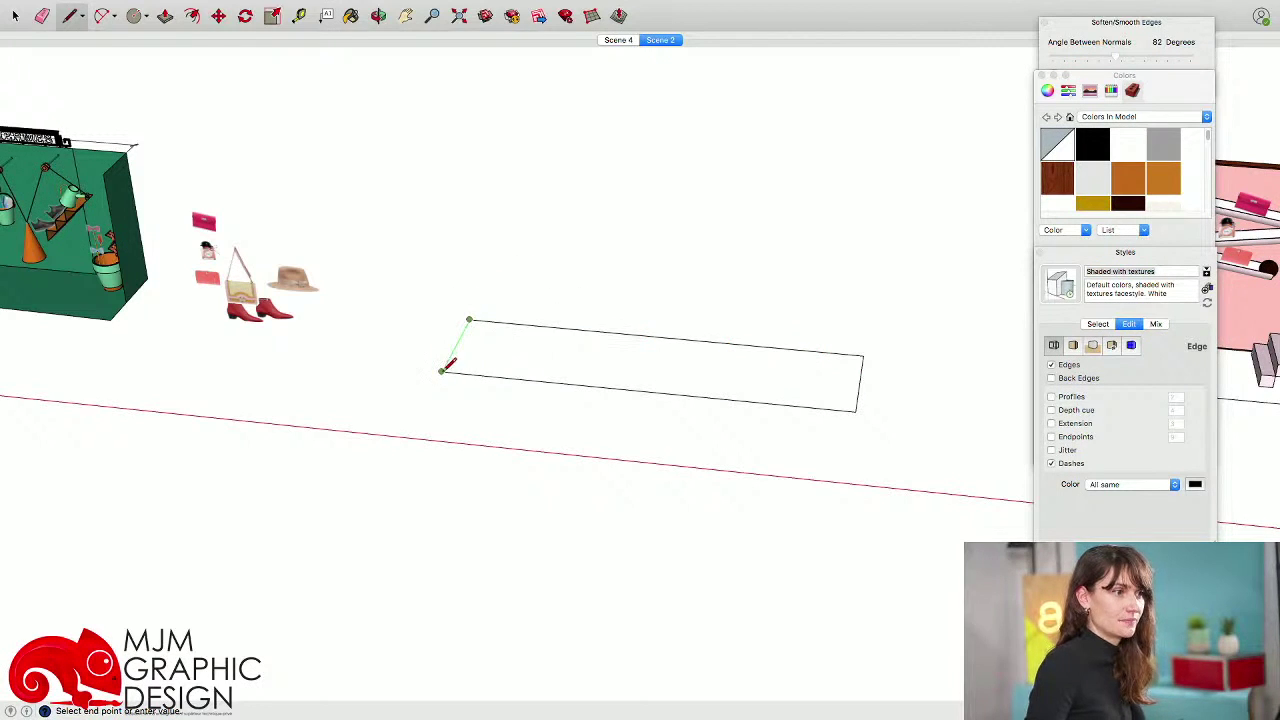
click(443, 370)
- Extrude the long rectangle upward with Push/Pull into a tall box, roughly half as high as it is long
key(p)
click(520, 354)
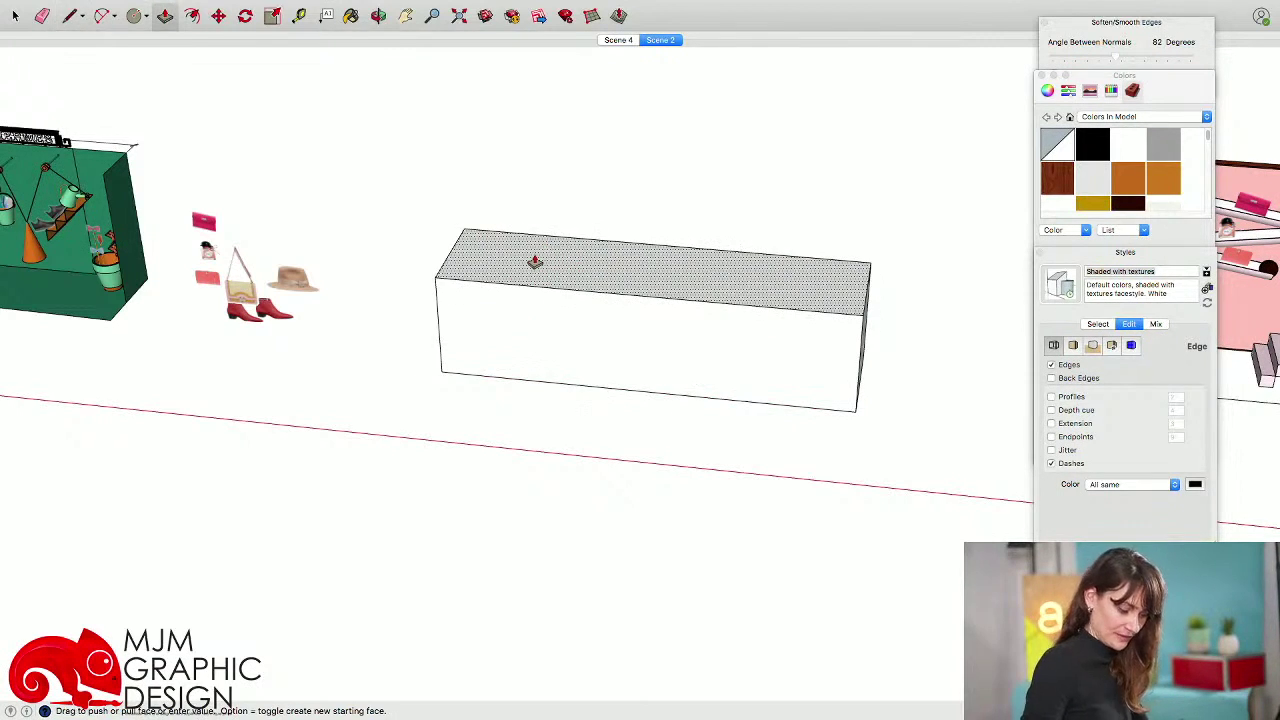
click(531, 263)
key(space)
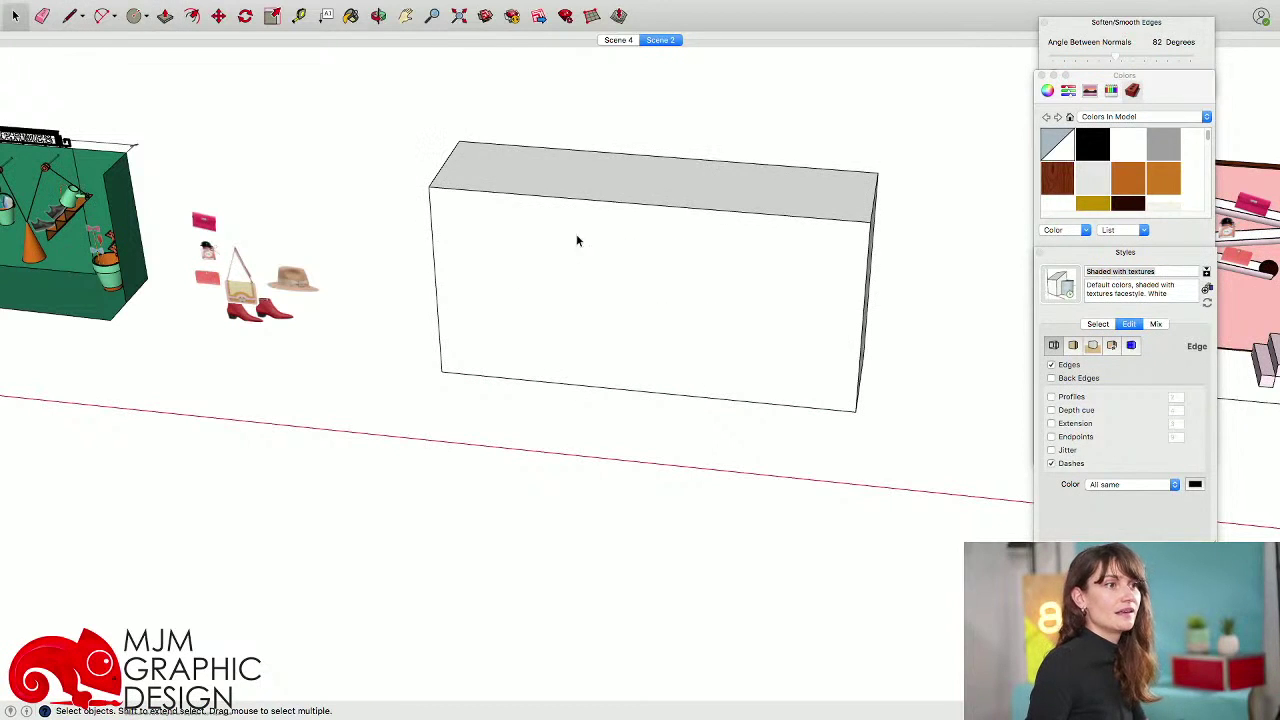
- Delete the box's top and front faces so it forms an open display volume
click(608, 182)
key(Delete)
middle_drag(589, 240, 609, 262)
scroll(609, 258, down, 5)
scroll(577, 219, up, 3)
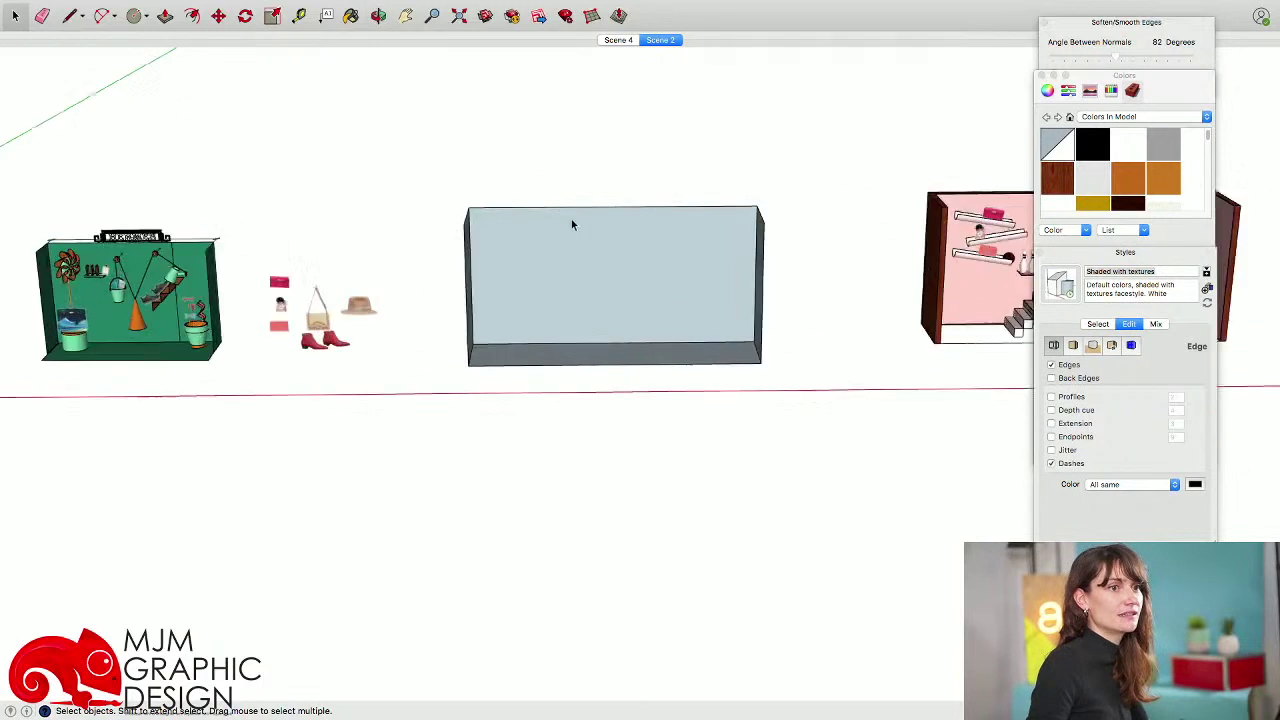
- Delete the finished pink display that stands beyond the new open box
shift+middle_drag(777, 234, 325, 235)
drag(463, 108, 889, 403)
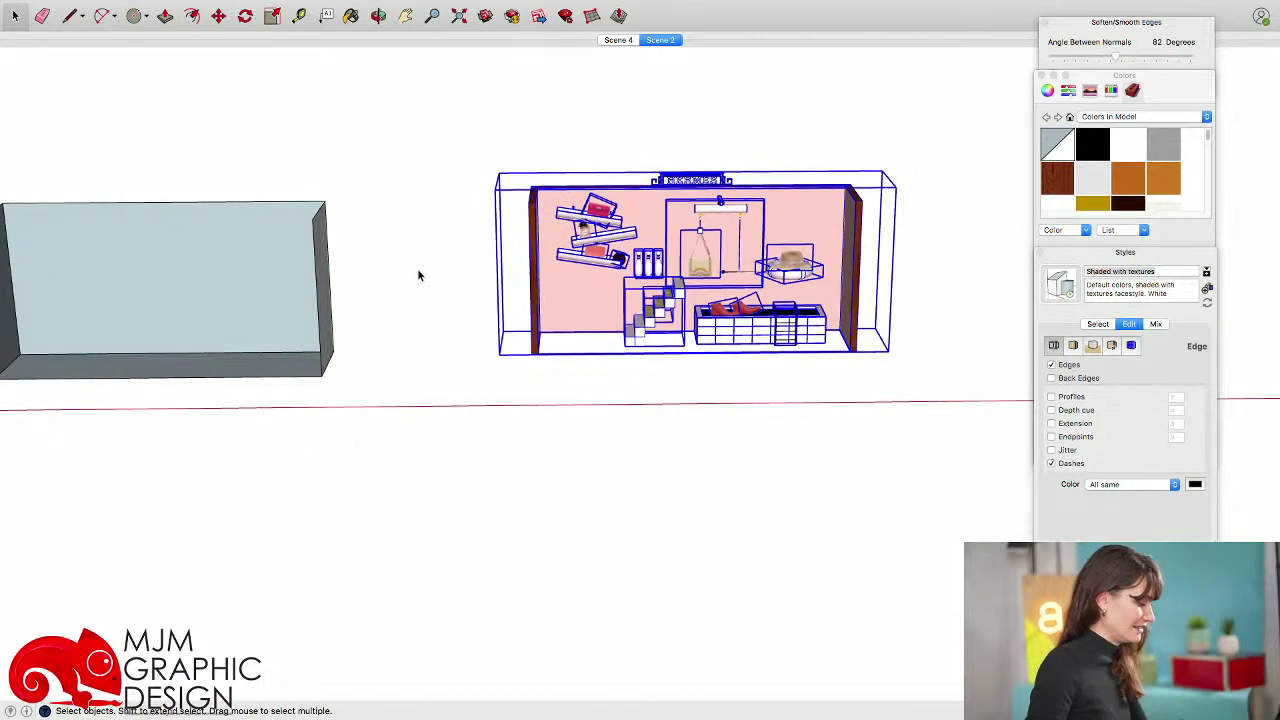
key(Delete)
- Select all faces and edges of the new open box and make them a group
shift+middle_drag(417, 268, 680, 268)
drag(254, 138, 681, 415)
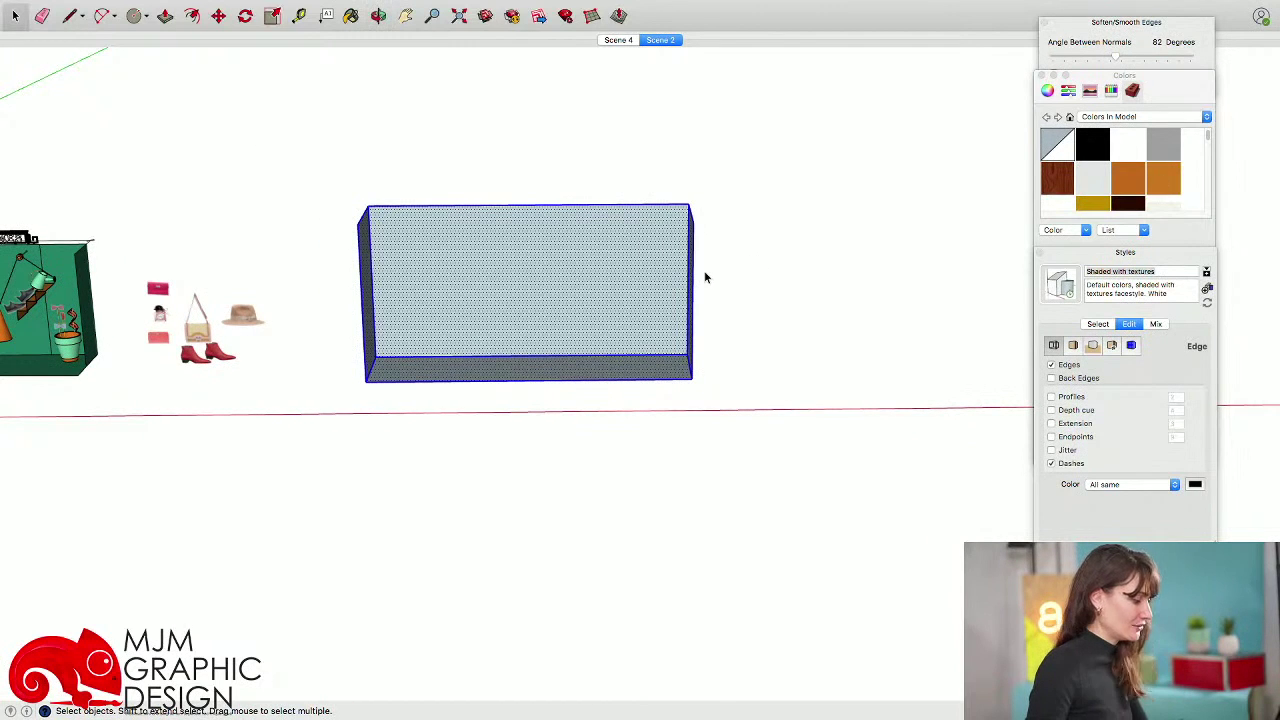
right_click(500, 246)
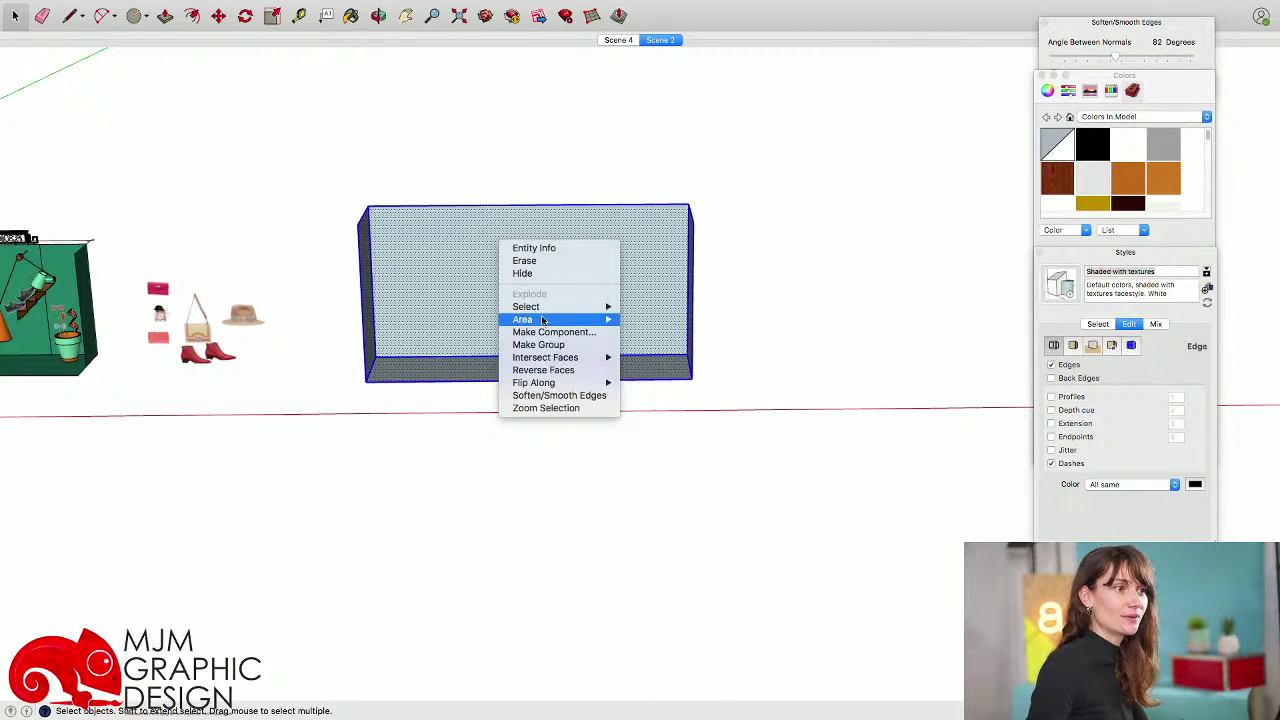
click(540, 345)
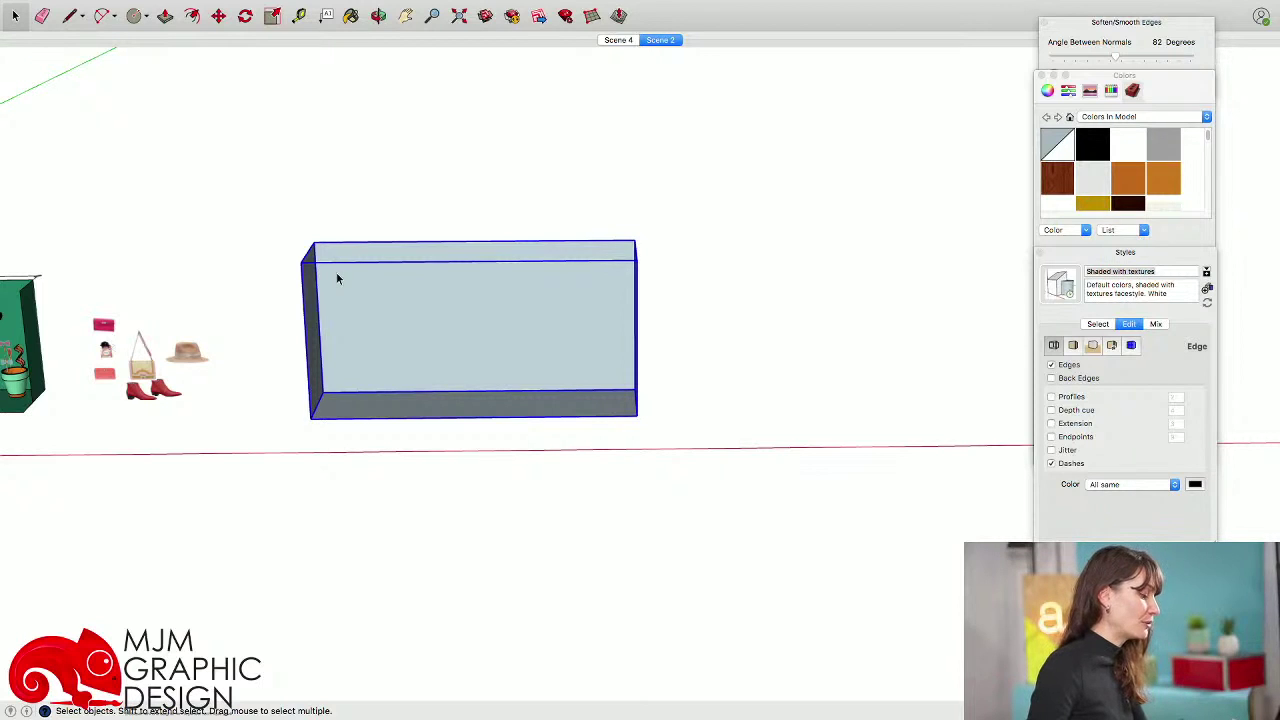
- Paint the grouped open box with the salmon pink material from the colours in the model
shift+middle_drag(336, 276, 351, 277)
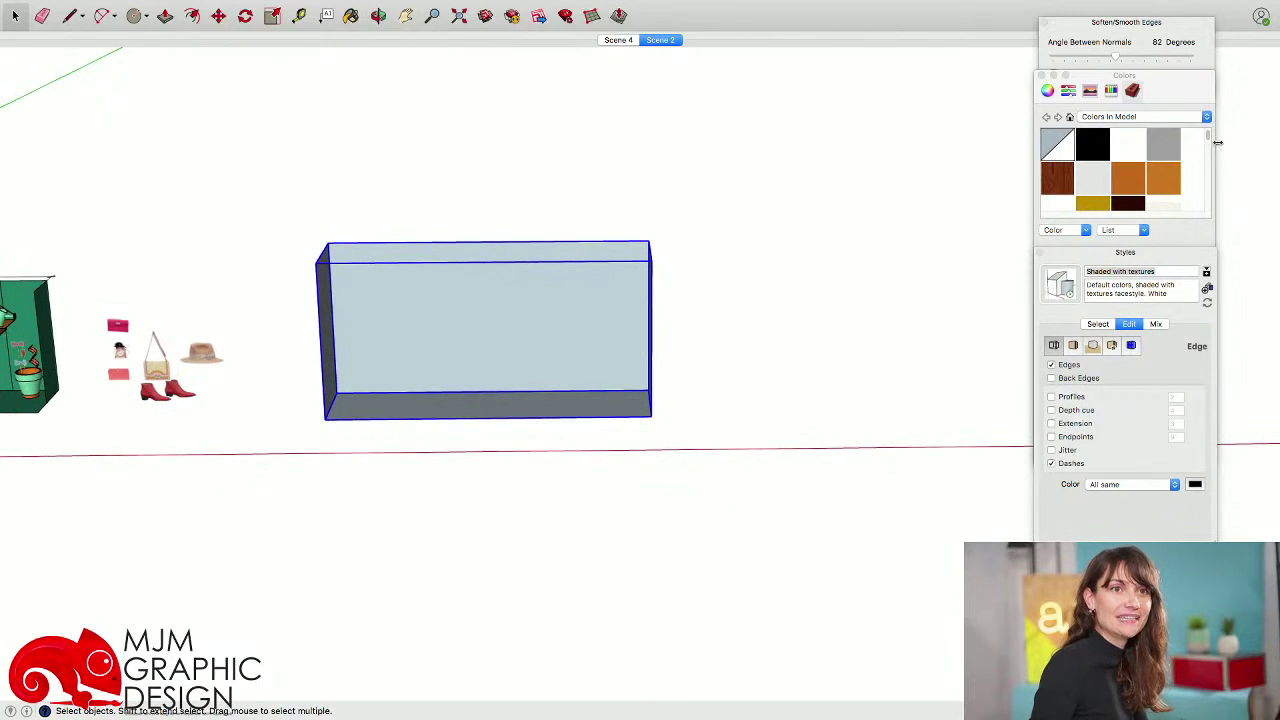
drag(1208, 138, 1198, 168)
scroll(1198, 168, down, 3)
scroll(1177, 178, up, 1)
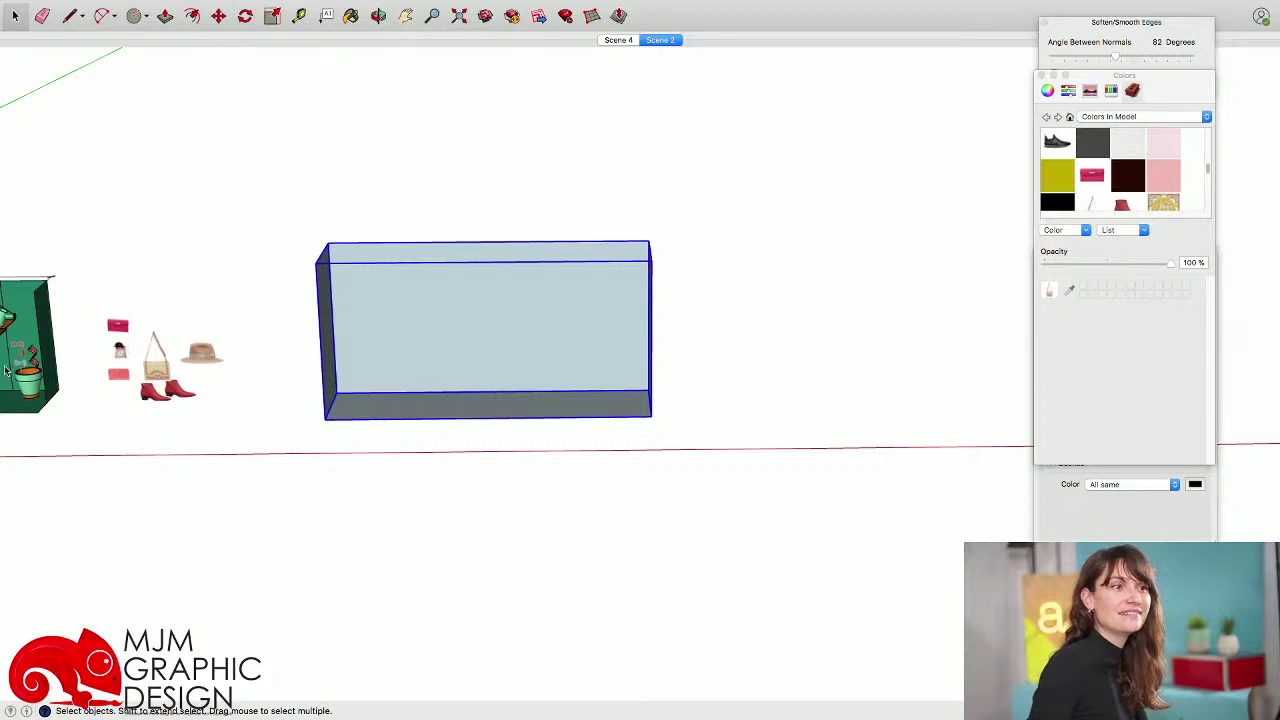
click(1163, 175)
click(404, 333)
mouse_move(404, 333)
middle_down()
mouse_move(386, 449)
mouse_move(316, 441)
mouse_move(351, 431)
mouse_move(337, 423)
mouse_move(386, 428)
mouse_move(423, 349)
mouse_move(369, 357)
mouse_move(549, 306)
middle_up()
key(space)
- Copy the HERMES sign from the green display to the middle of the pink box's back edge at floor level
scroll(160, 270, up, 5)
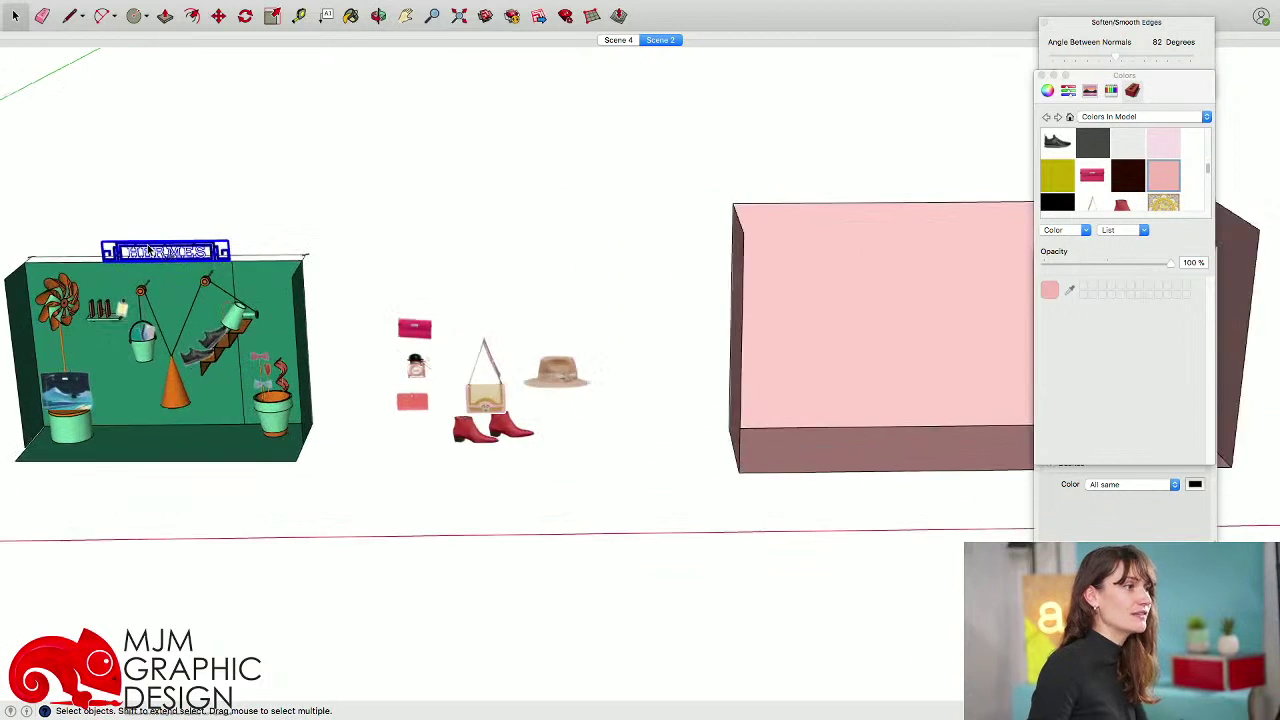
key(m)
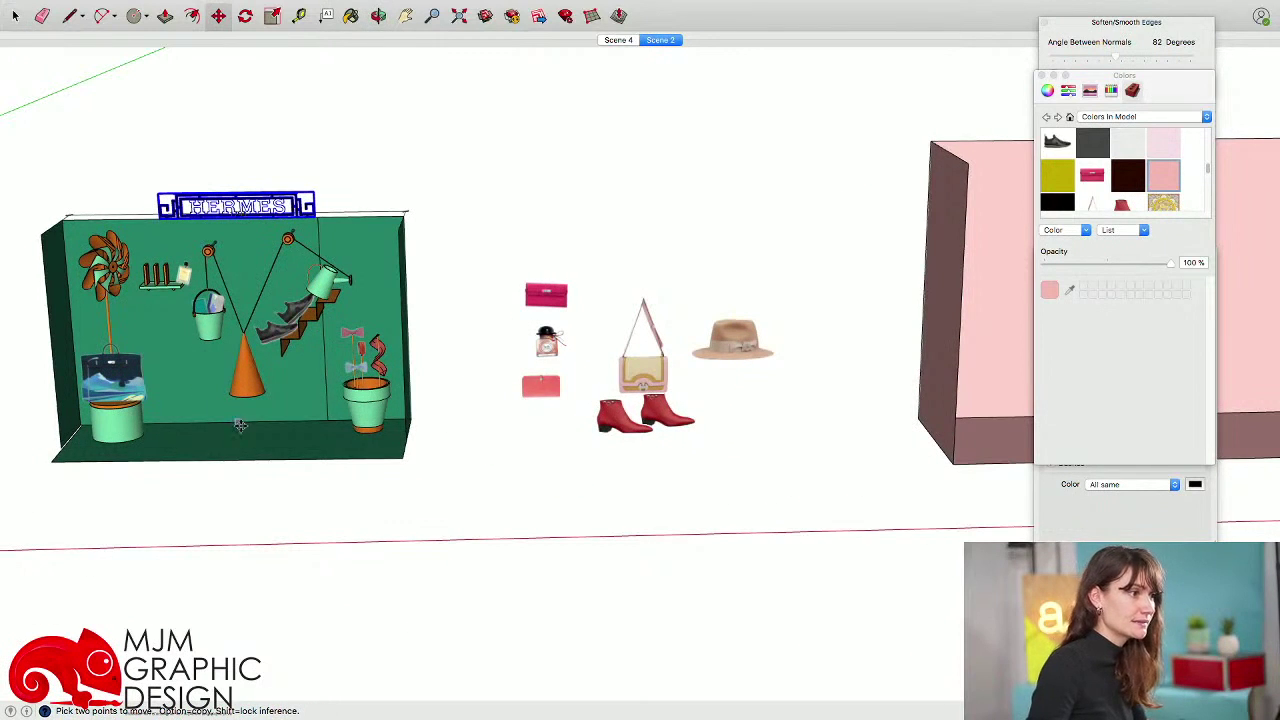
click(233, 457)
scroll(640, 445, down, 4)
shift+middle_drag(637, 440, 292, 409)
key(alt)
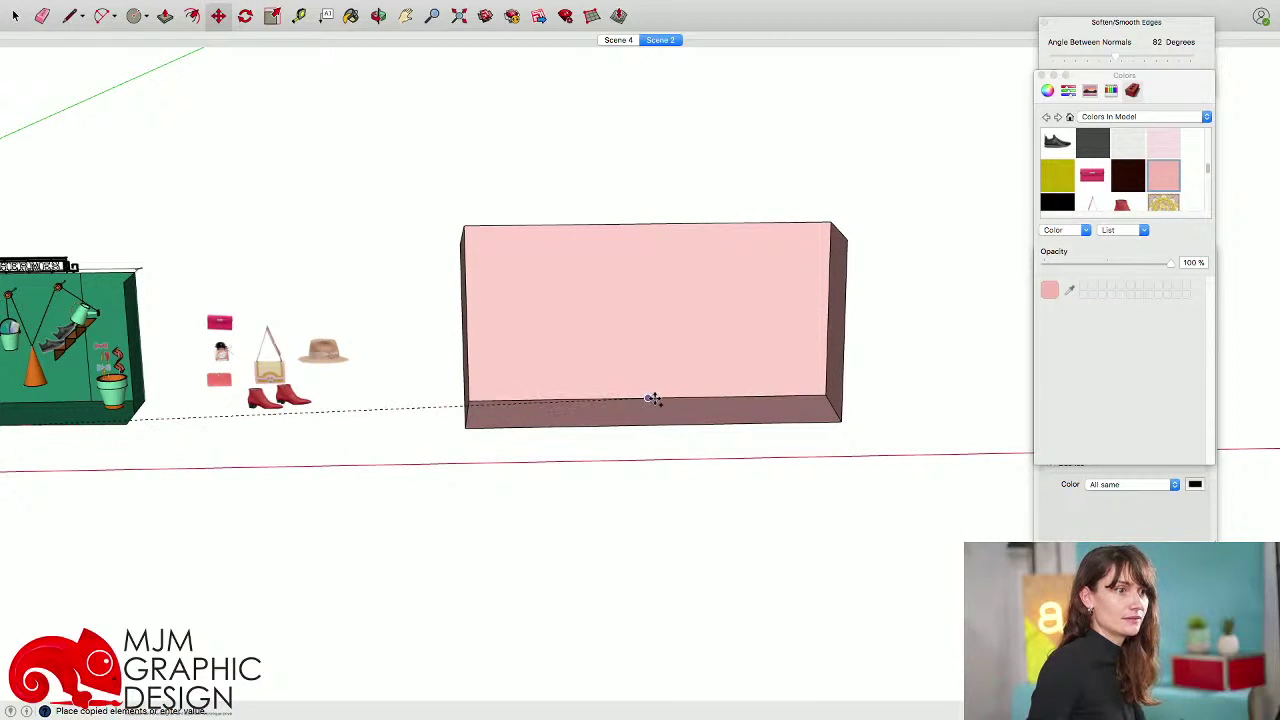
click(649, 398)
- Move the copied HERMES sign along the green axis to align it with the pink box's back wall
middle_drag(649, 398, 735, 365)
scroll(596, 176, up, 4)
click(624, 229)
key(Left)
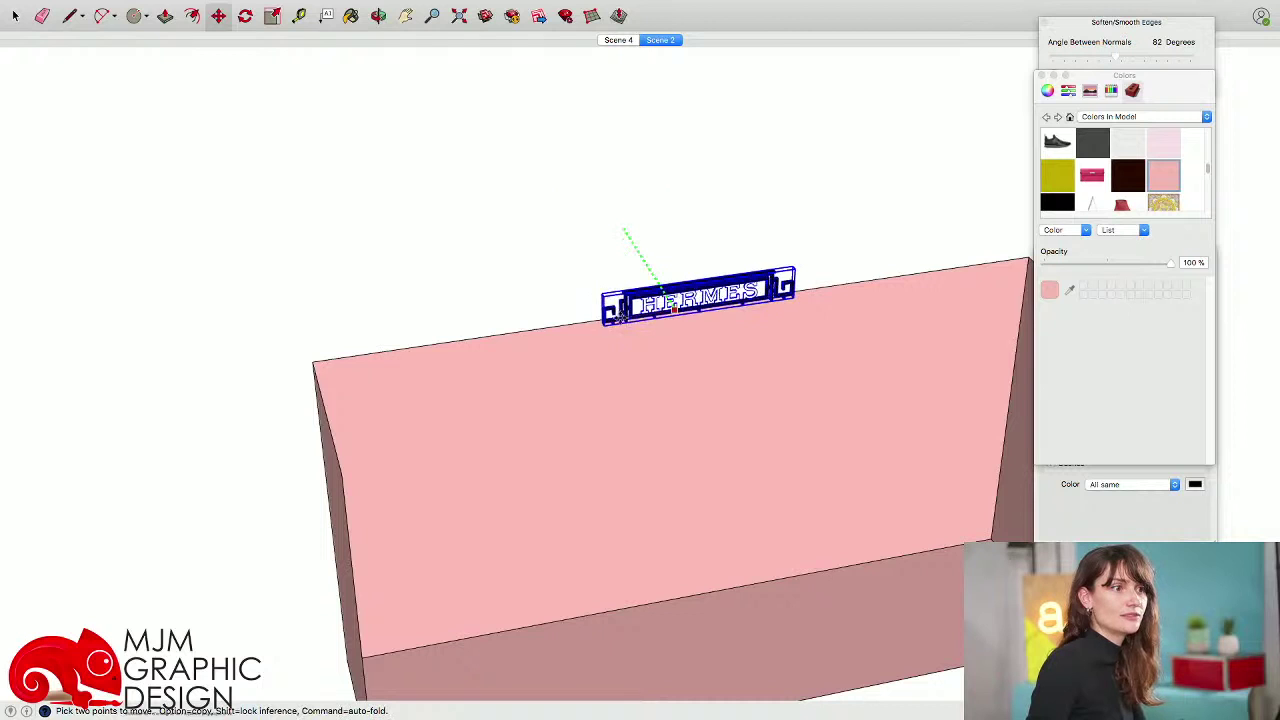
click(620, 314)
- In the front view, lower the HERMES sign so it rests on the back wall's upper edge, near its centre
key(super+3)
shift+middle_drag(684, 331, 431, 386)
click(573, 245)
key(alt)
key(Escape)
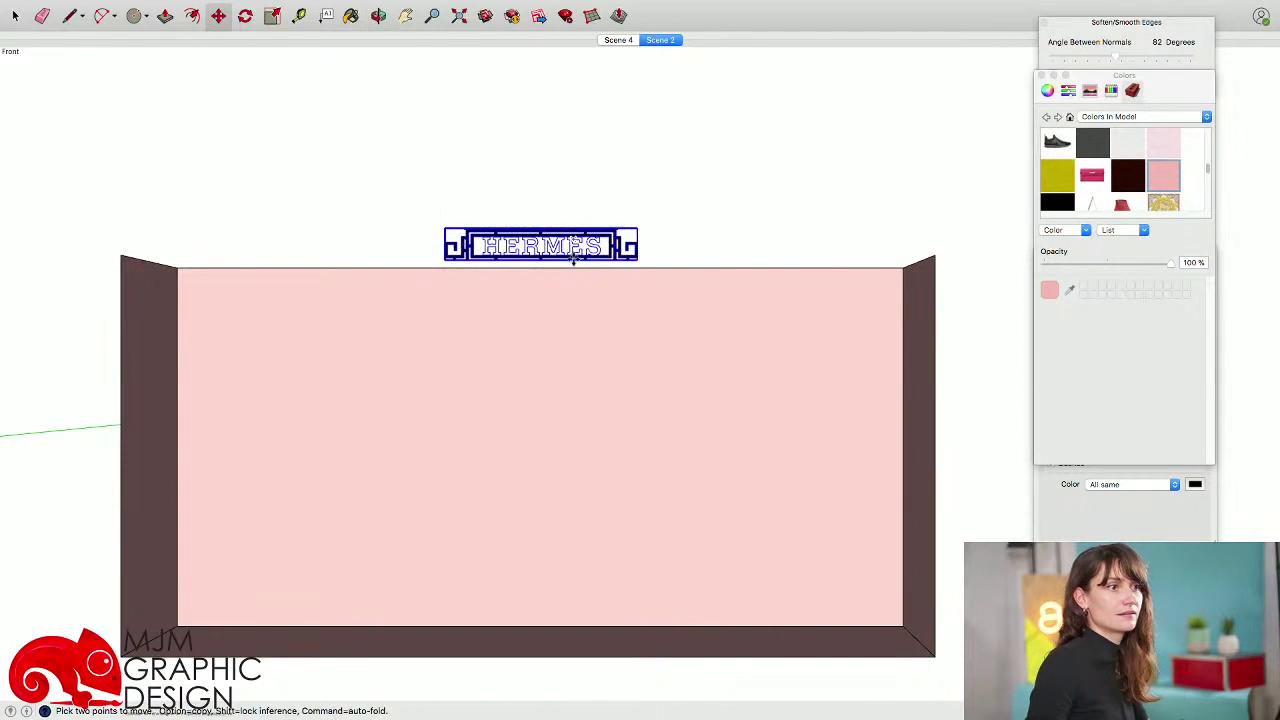
click(574, 260)
click(576, 267)
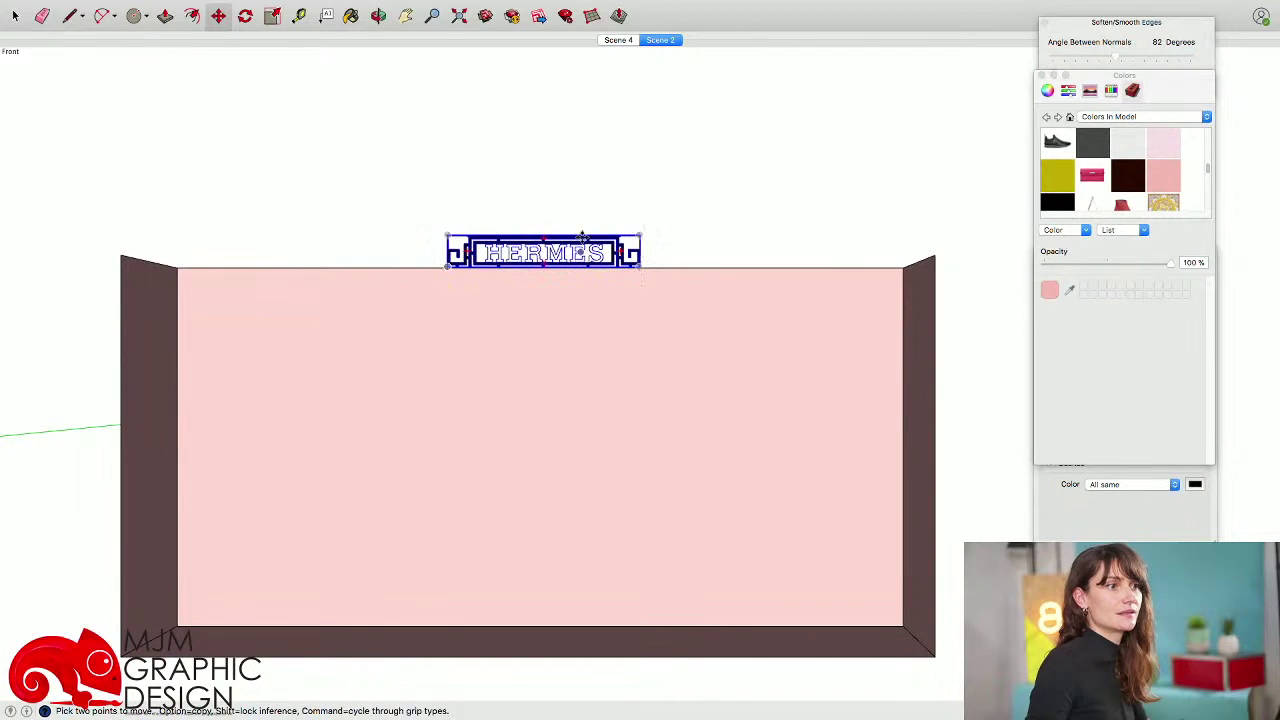
- Draw a closed rectangle with lines on the pink box's floor, from about its middle almost to the right side wall
scroll(583, 236, down, 5)
key(o)
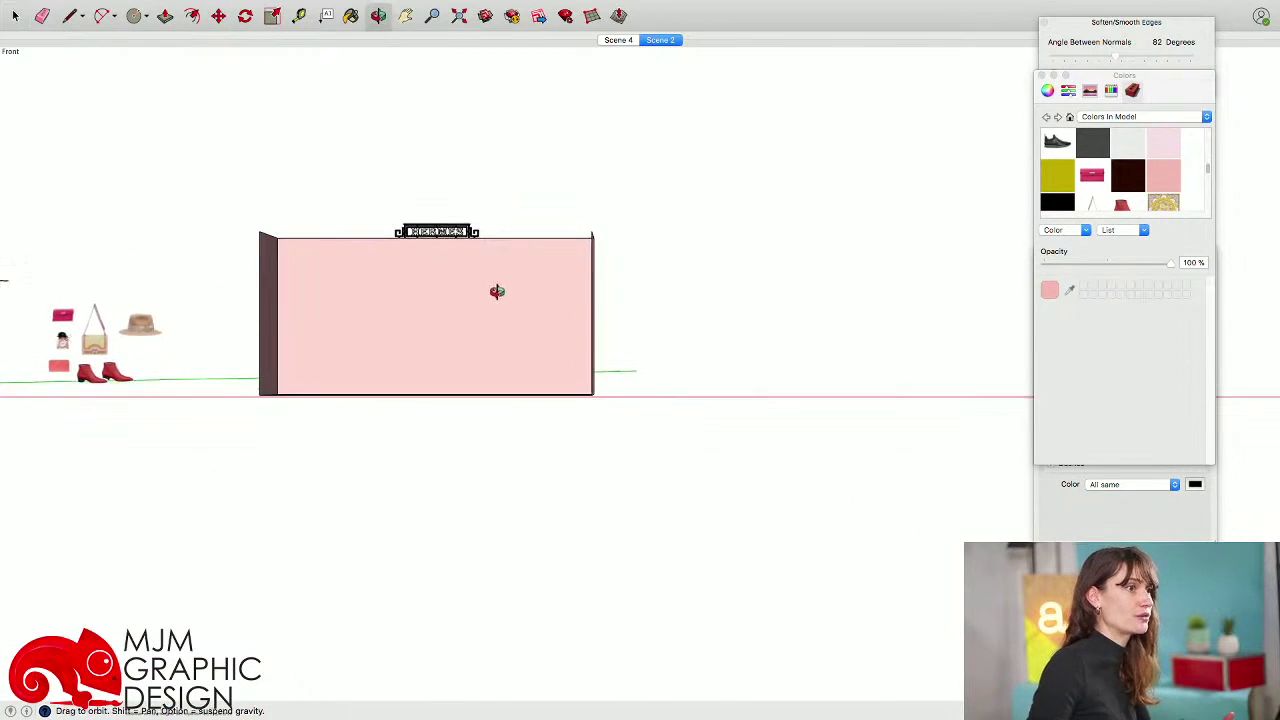
middle_drag(497, 291, 502, 298)
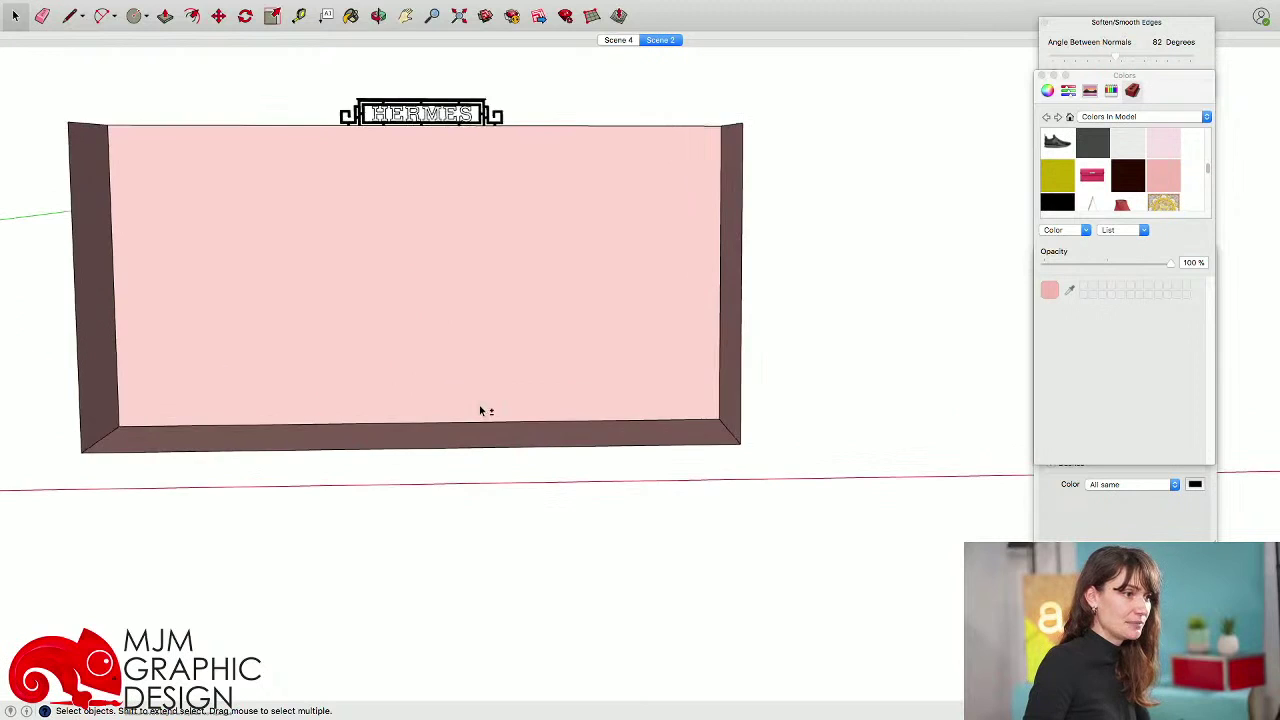
key(l)
click(465, 411)
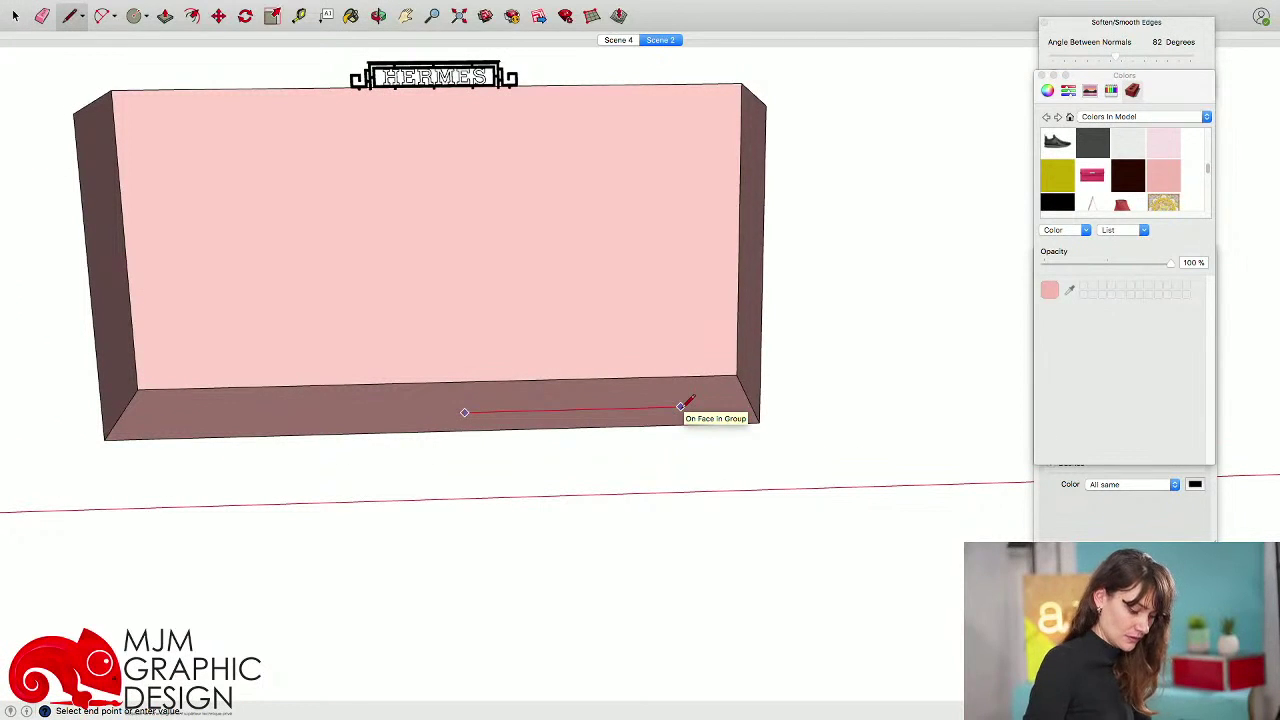
middle_drag(686, 400, 682, 480)
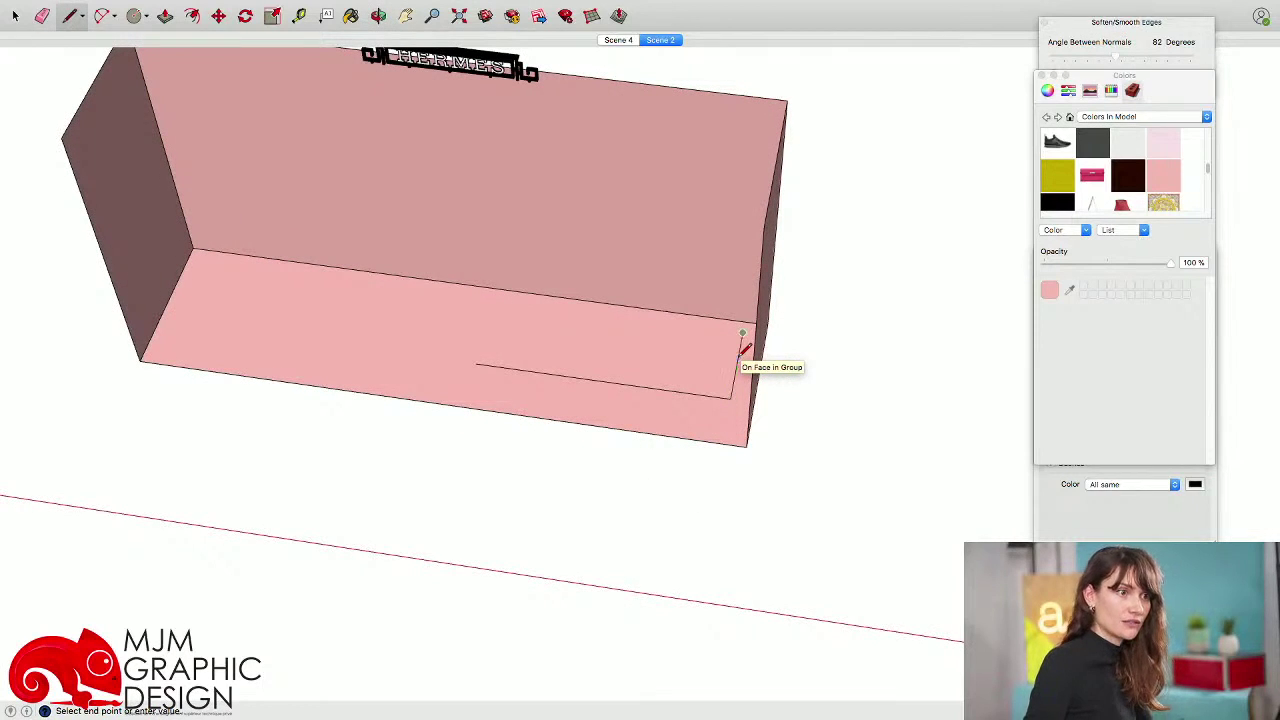
shift+click(476, 364)
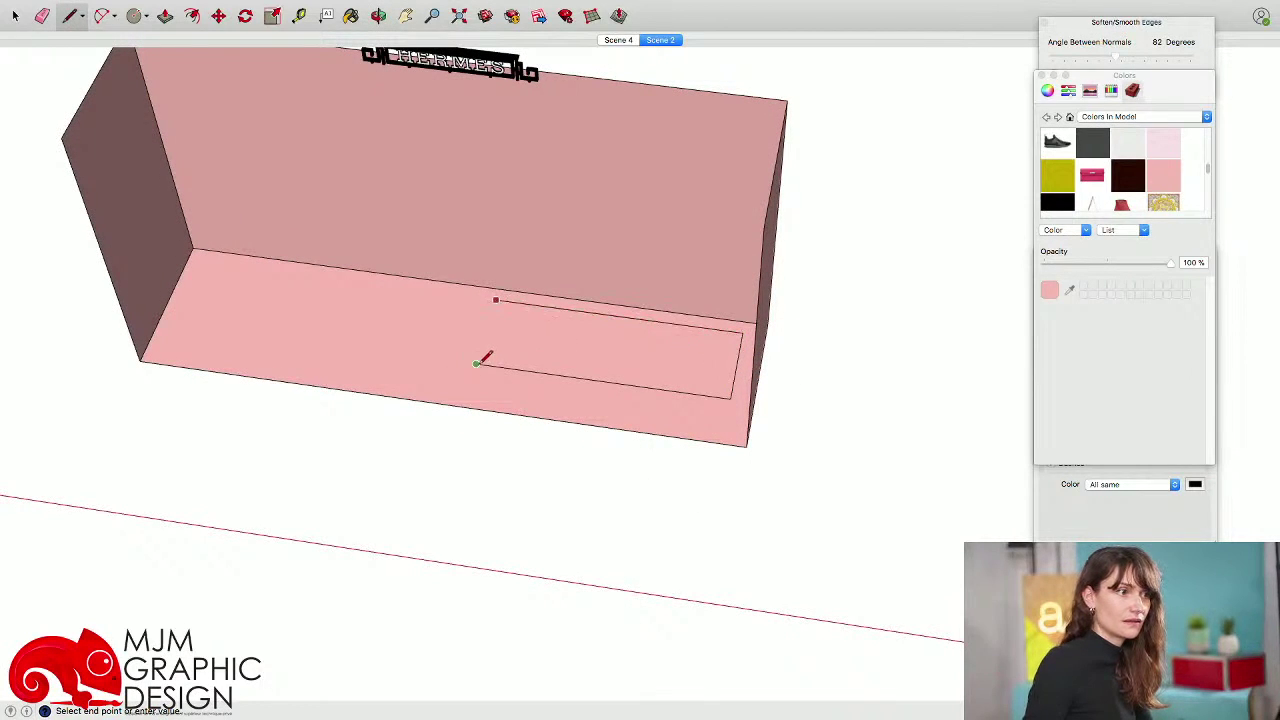
click(476, 365)
- Extrude the floor rectangle upward into a low box and make the whole box a group
key(p)
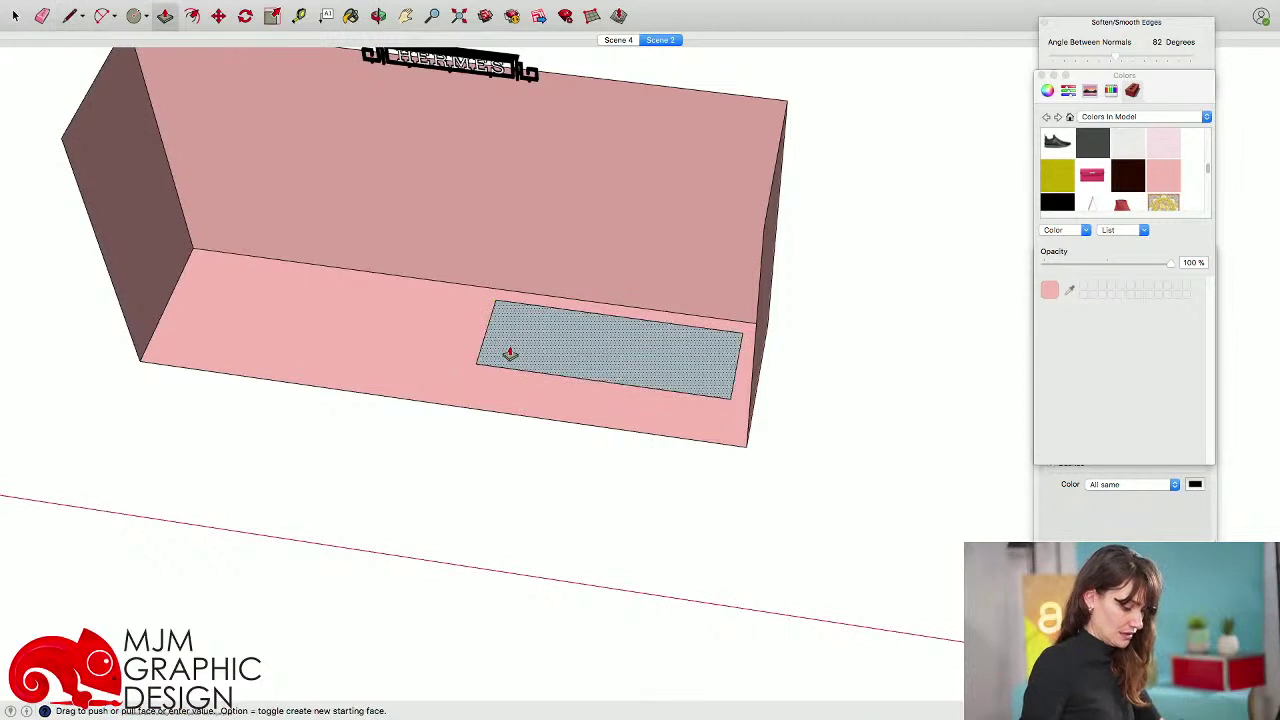
drag(508, 352, 520, 309)
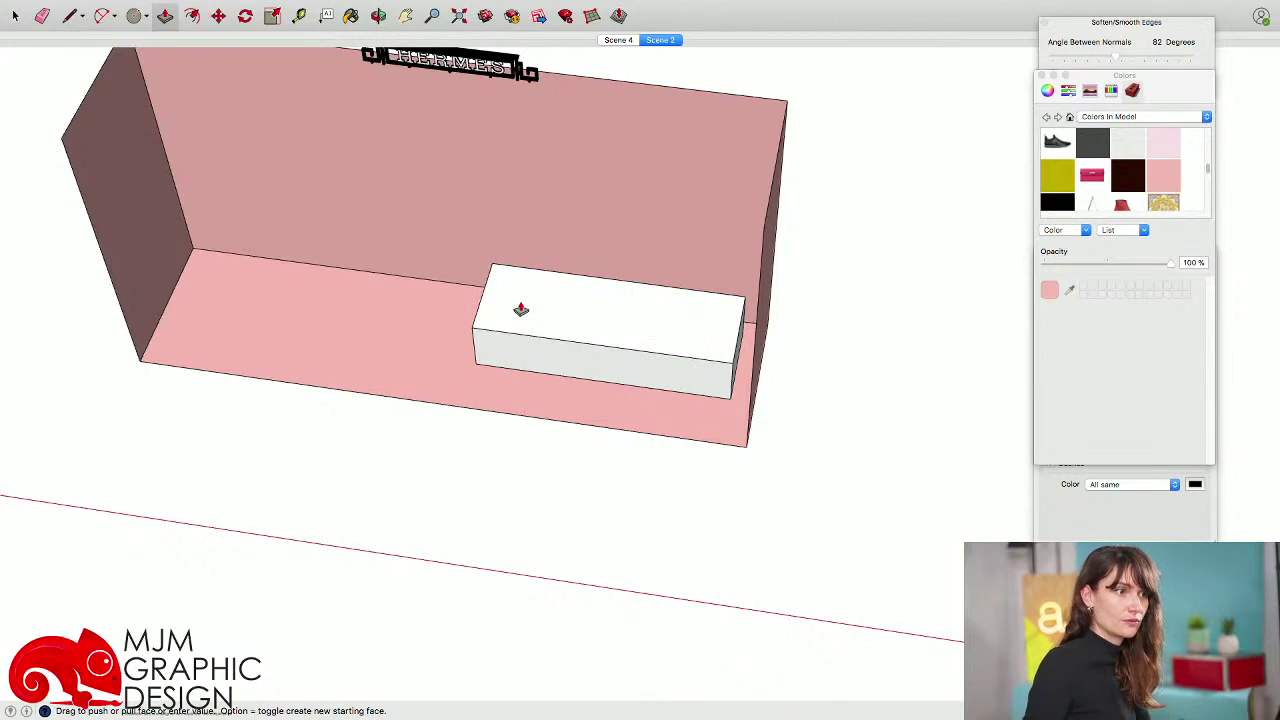
key(space)
triple_click(541, 292)
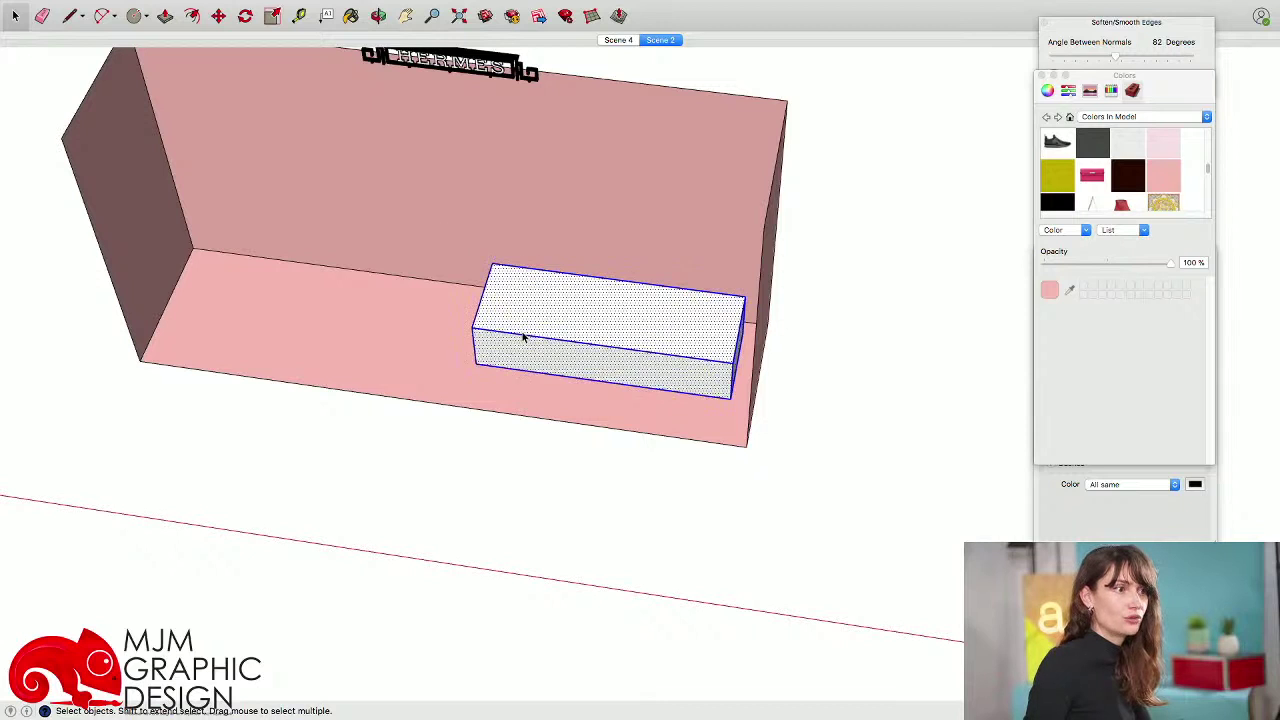
right_click(504, 294)
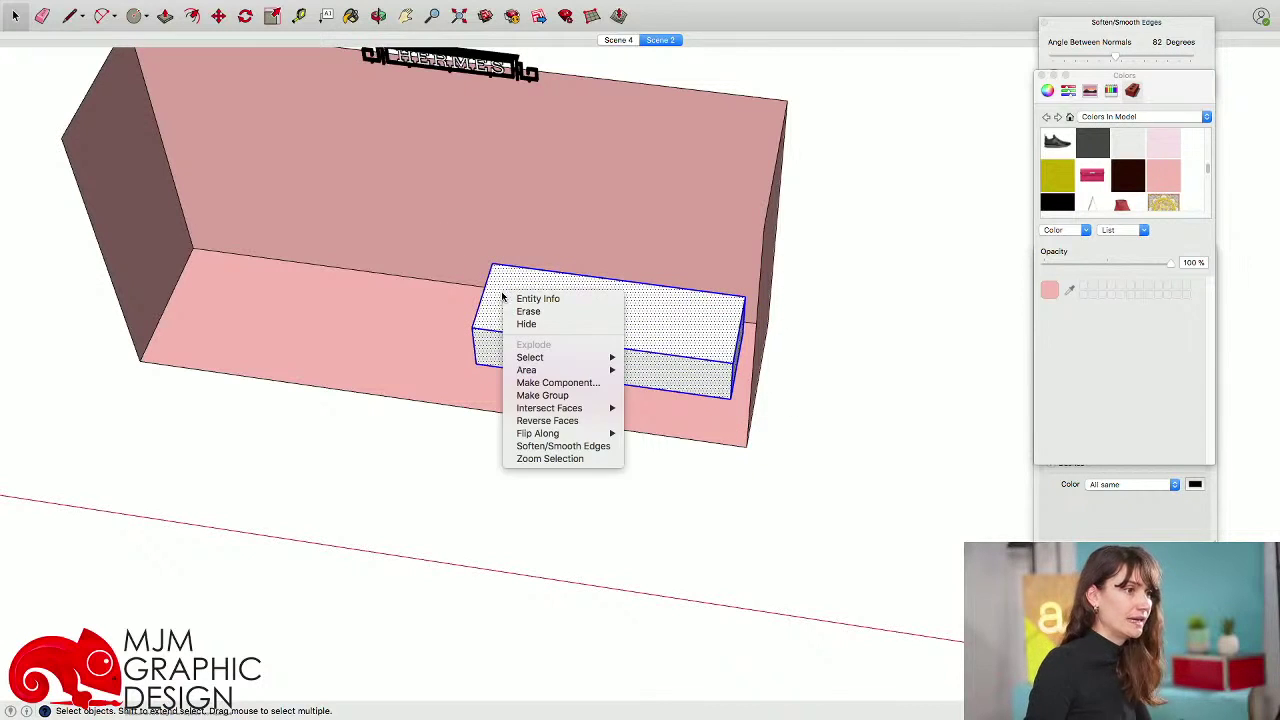
click(569, 396)
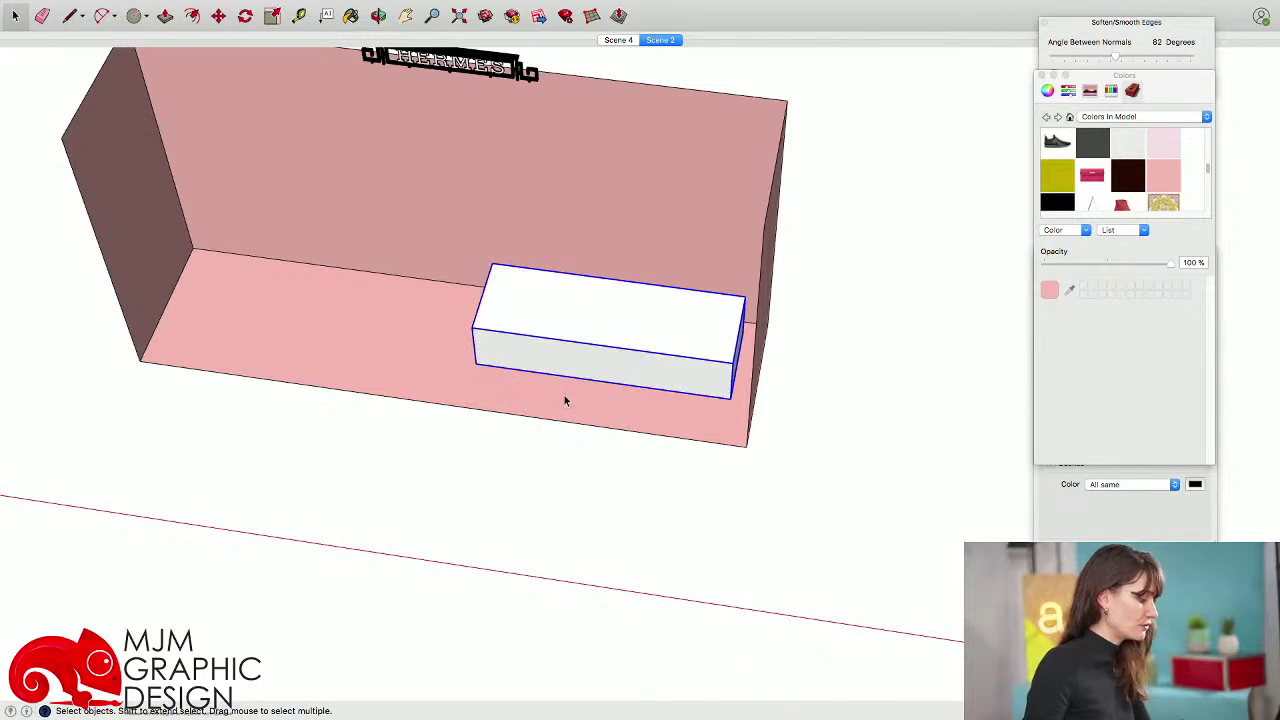
- Inside the low box's group, offset the top face's outline inward for a narrow rim and select the inner rectangle
middle_drag(564, 400, 583, 340)
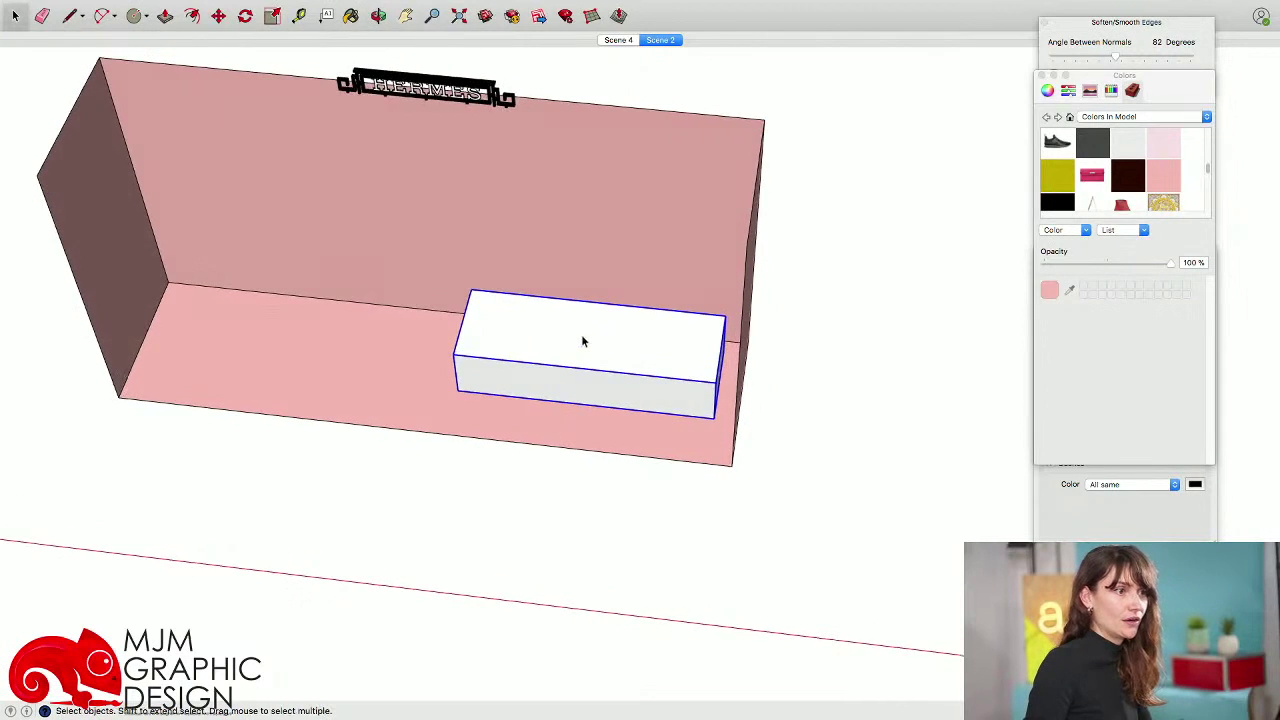
double_click(585, 341)
middle_drag(672, 391, 651, 440)
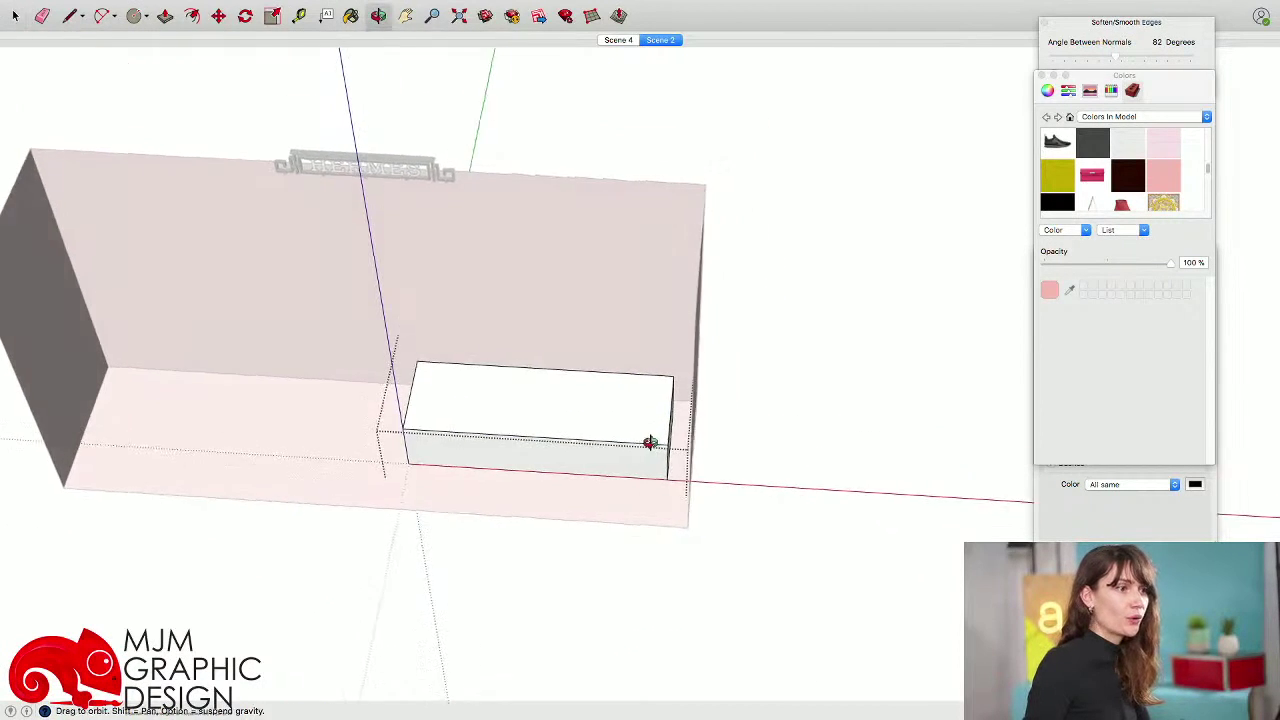
click(657, 420)
scroll(655, 413, up, 3)
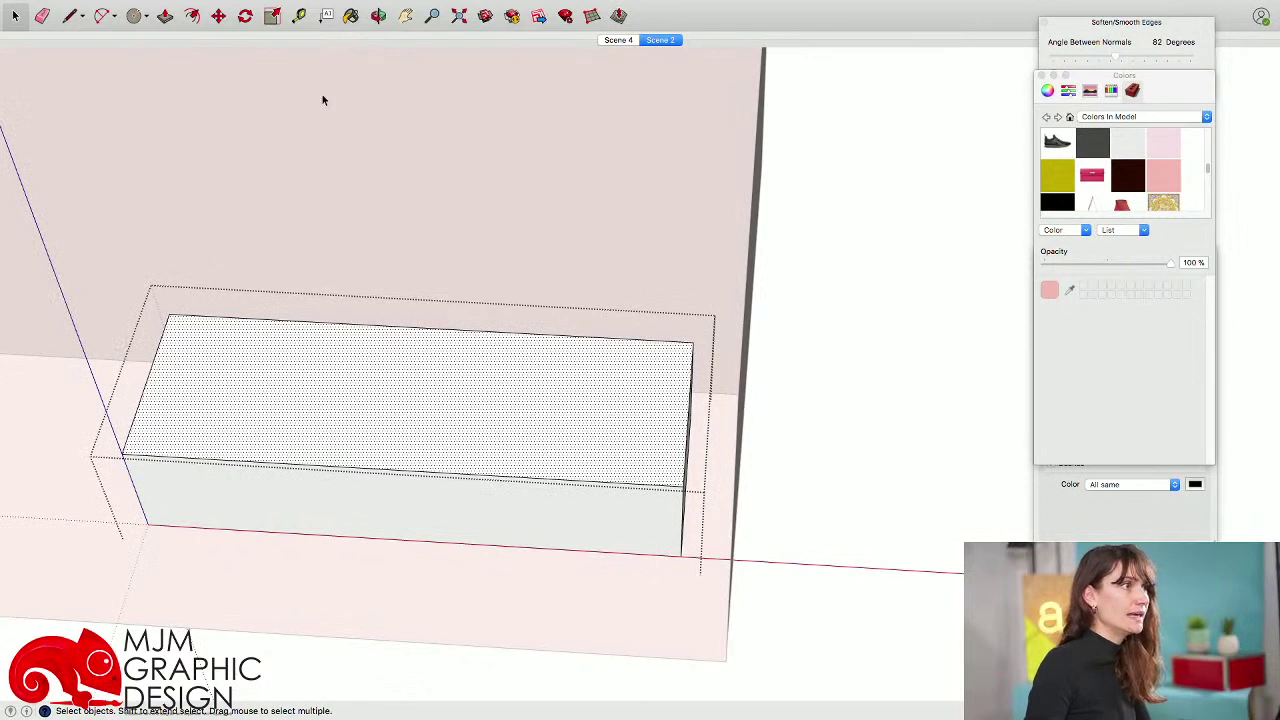
click(191, 15)
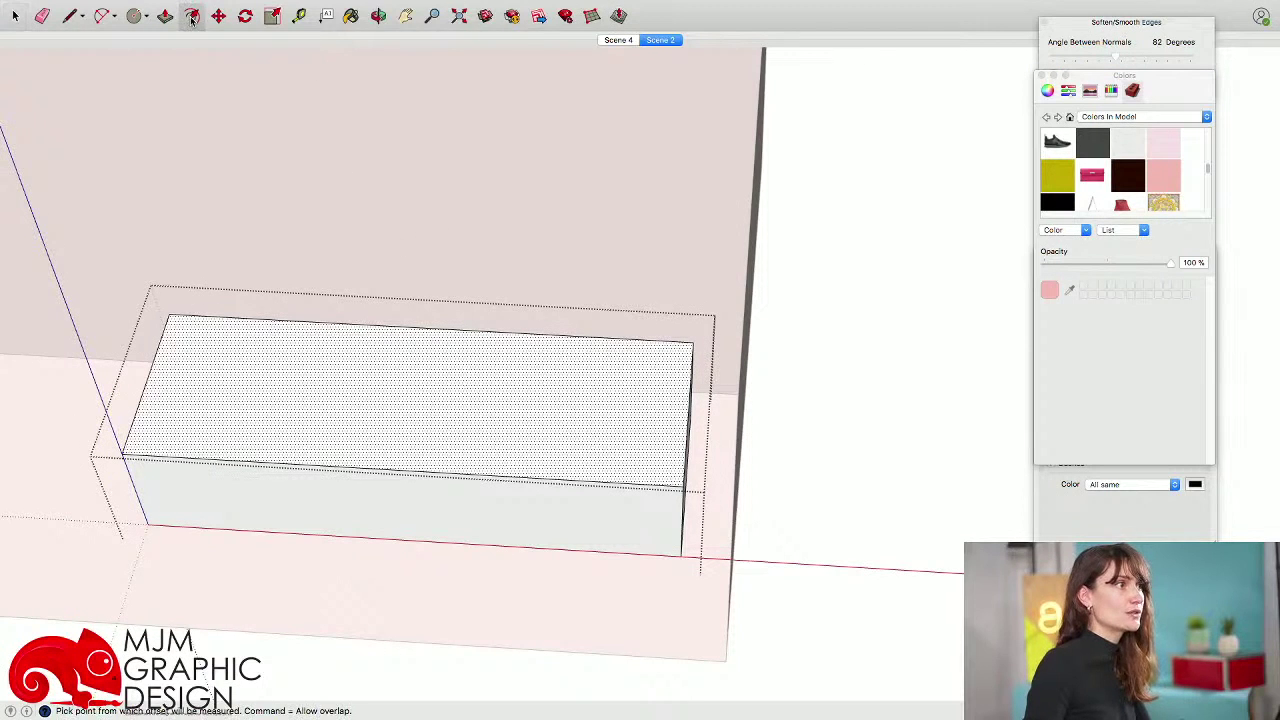
click(688, 413)
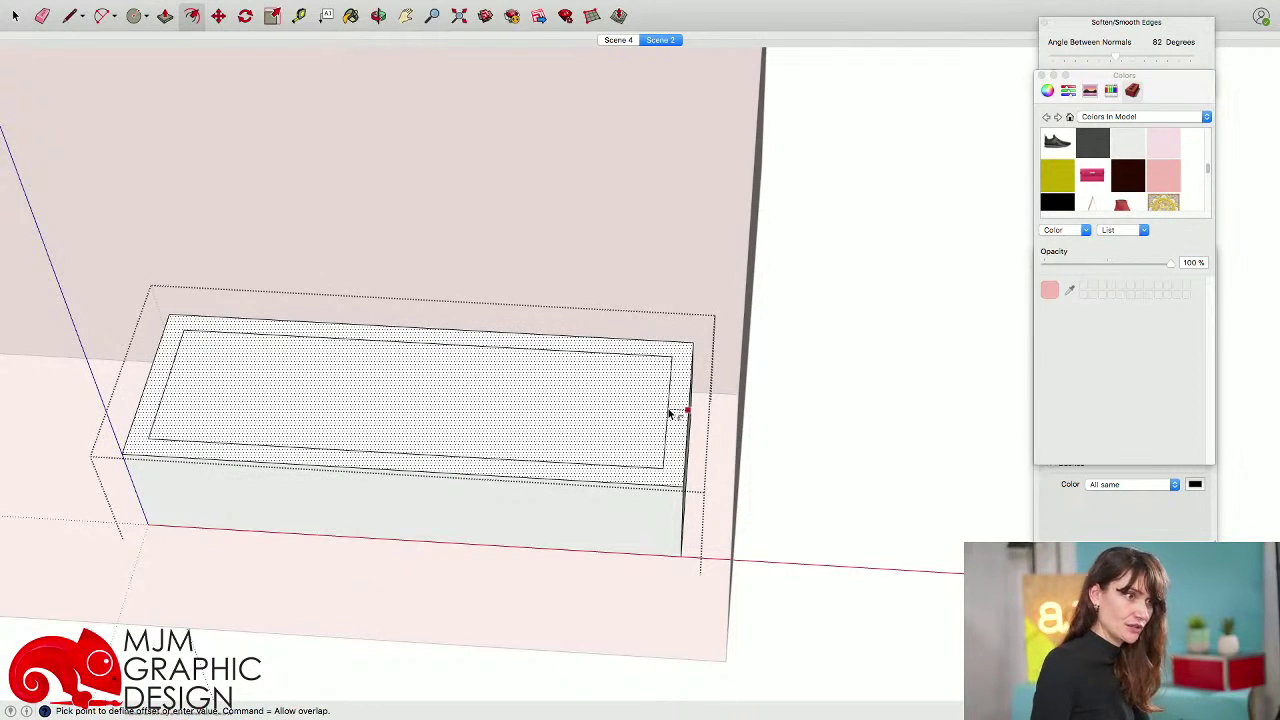
click(670, 413)
key(space)
middle_drag(648, 390, 571, 352)
click(565, 437)
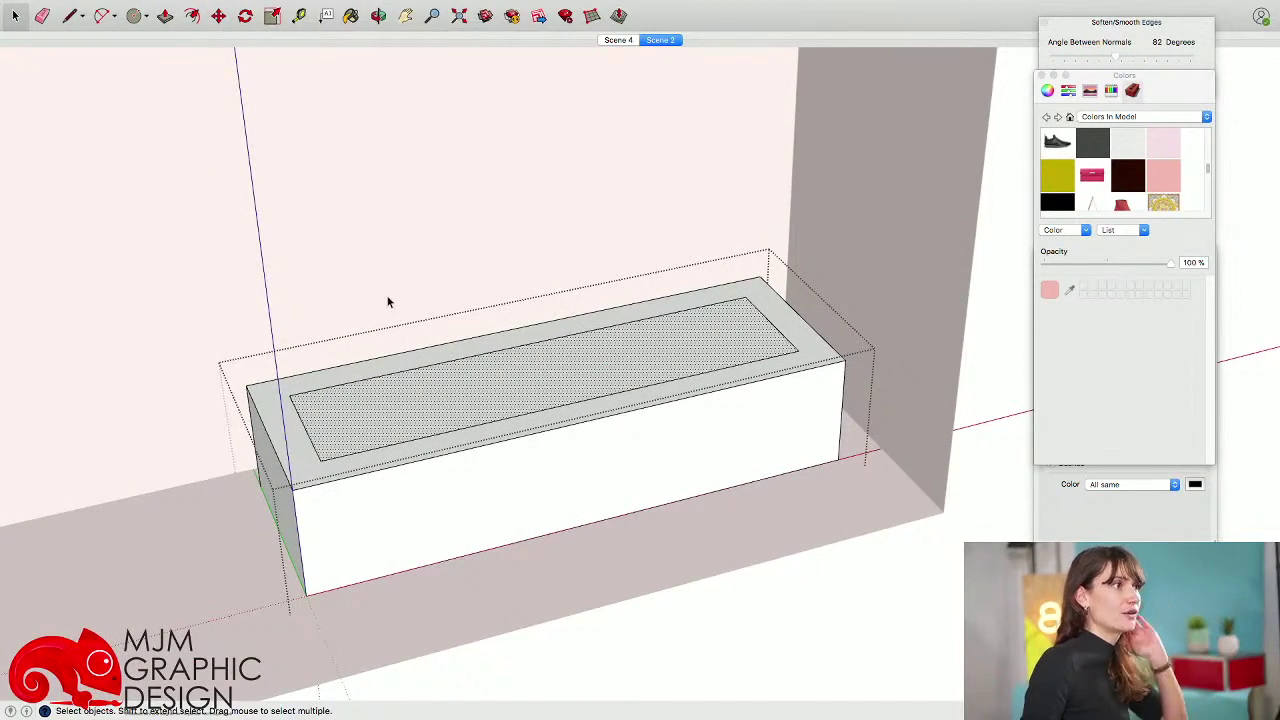
key(p)
click(367, 399)
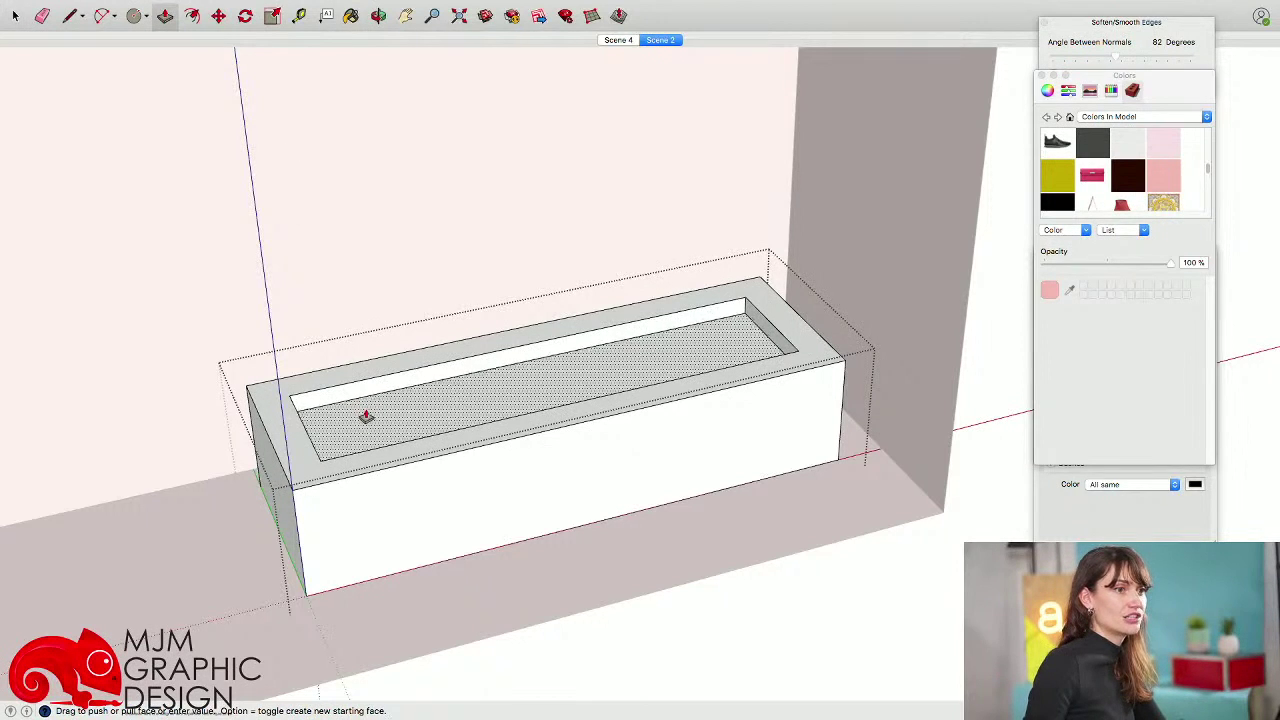
key(space)
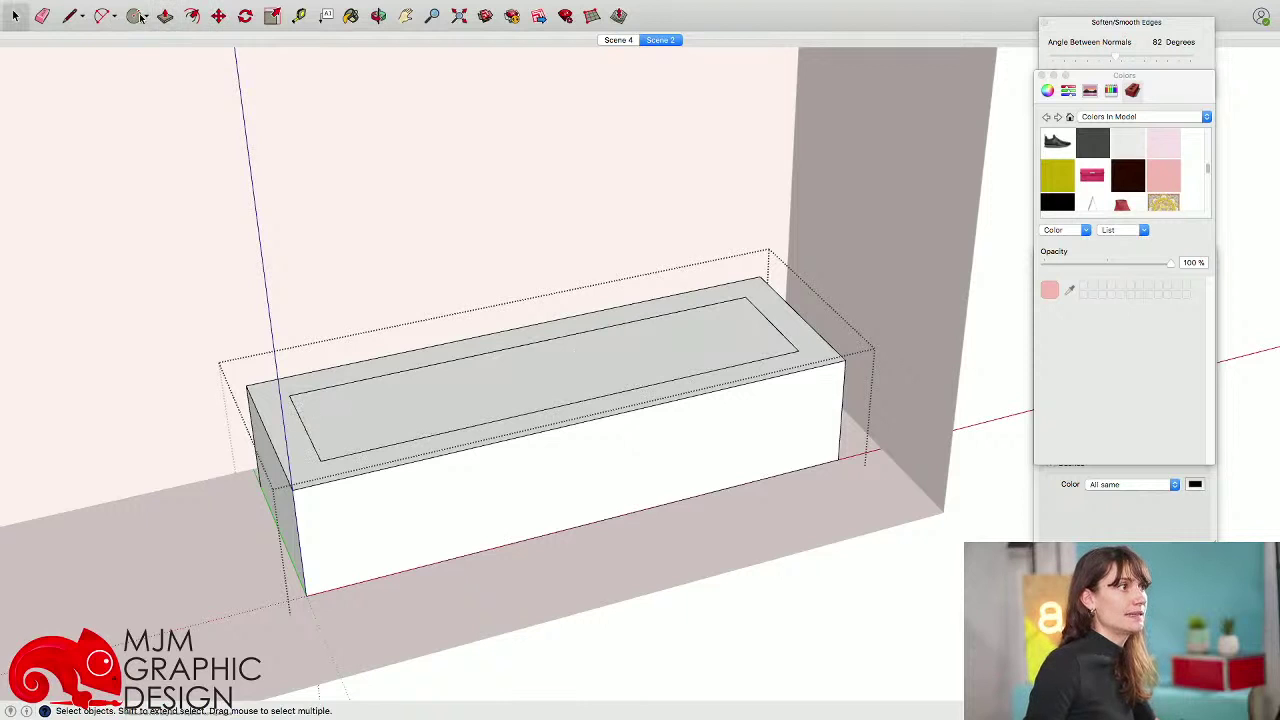
- Push the inner rectangle of the low box's top face down slightly to form a shallow recess
key(p)
click(501, 388)
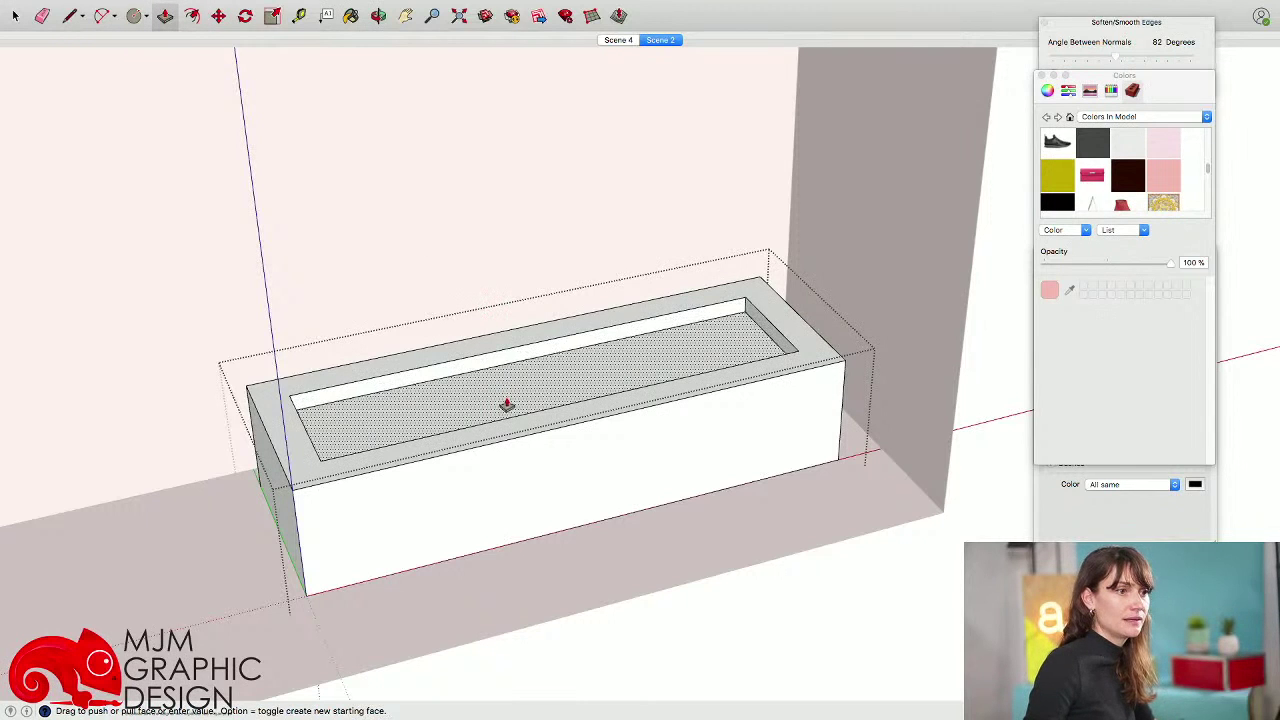
click(508, 409)
scroll(523, 398, down, 5)
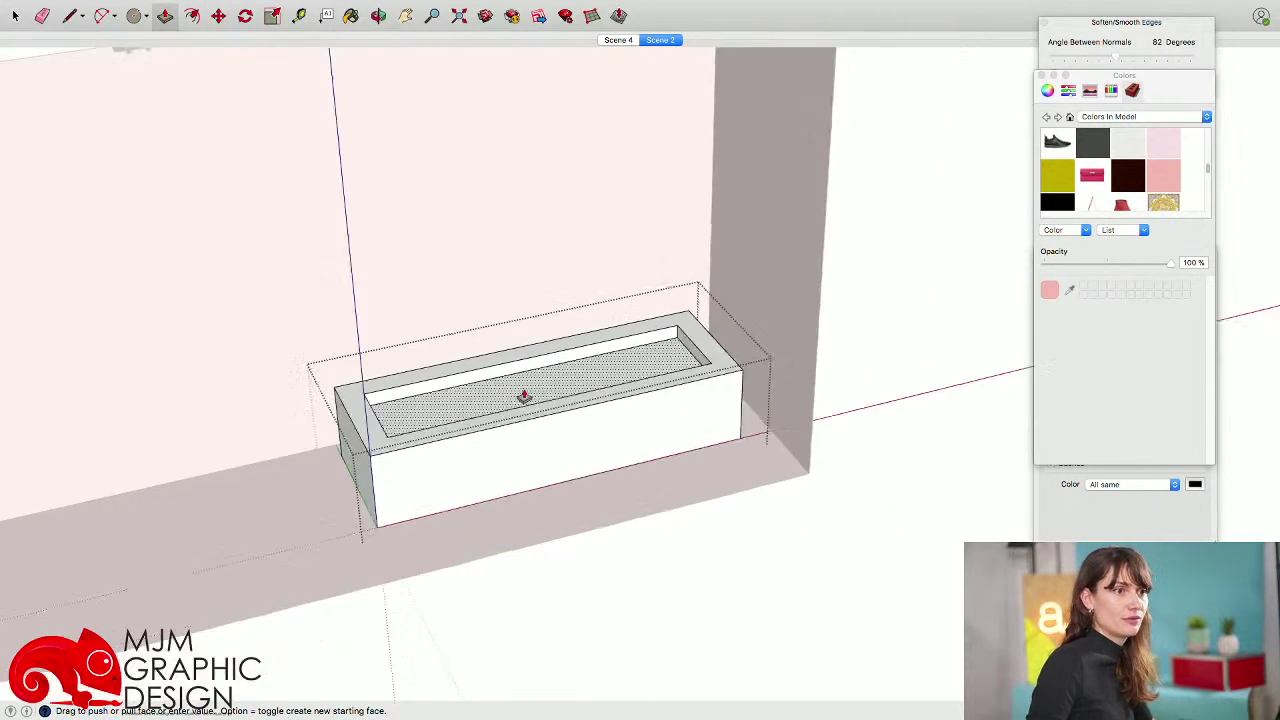
- Close and reopen the low box's group and select the vertical front edge at its end toward the pink box's middle
key(space)
click(706, 614)
middle_drag(706, 614, 428, 481)
key(space)
click(462, 404)
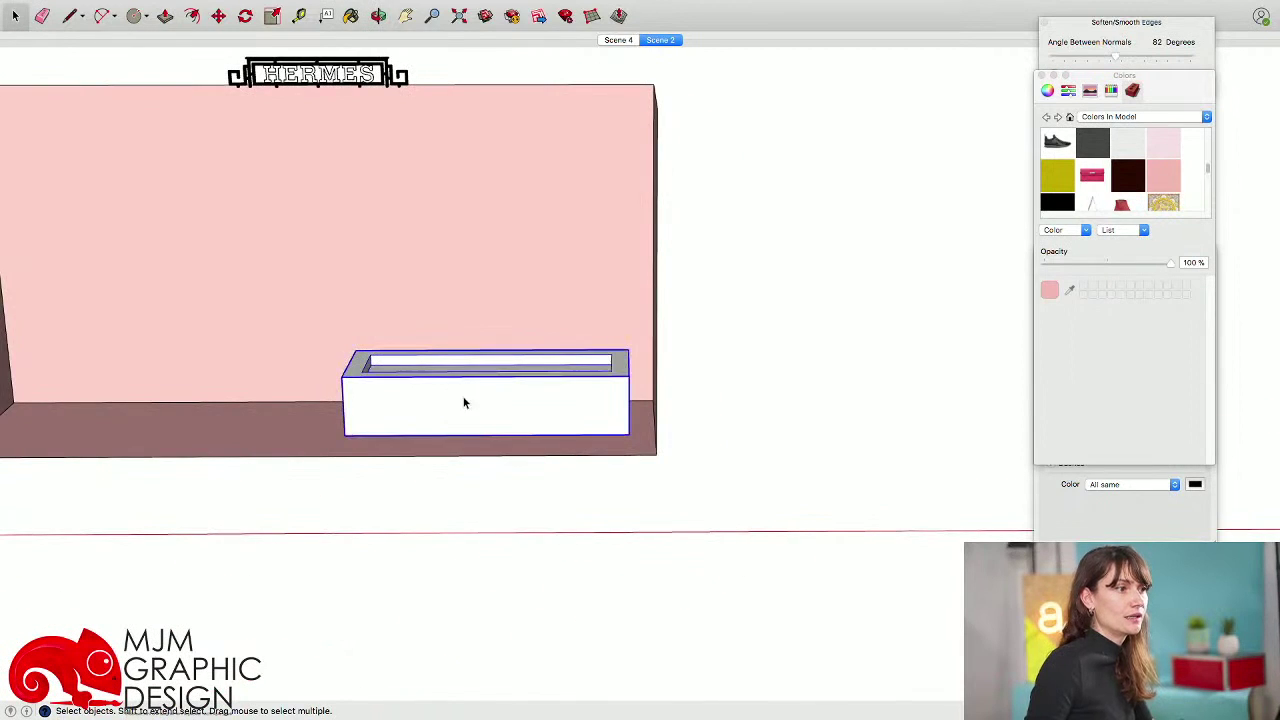
middle_drag(463, 400, 523, 549)
scroll(300, 497, up, 3)
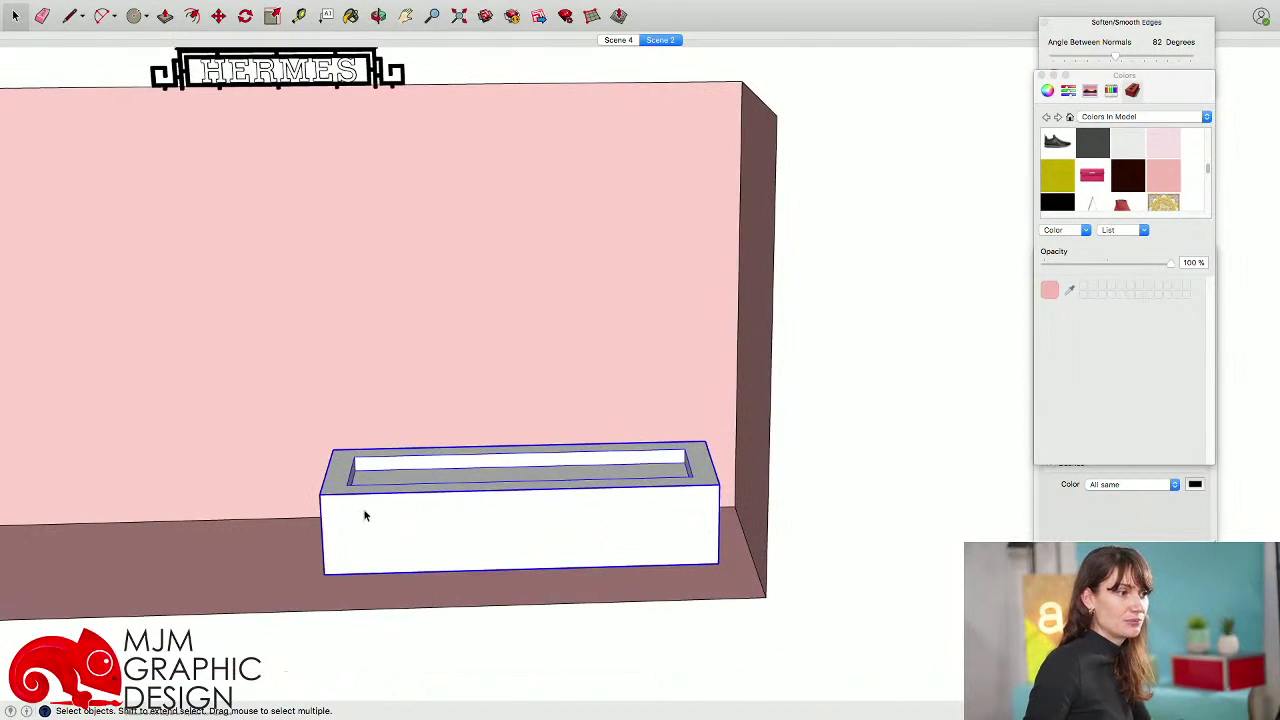
double_click(327, 539)
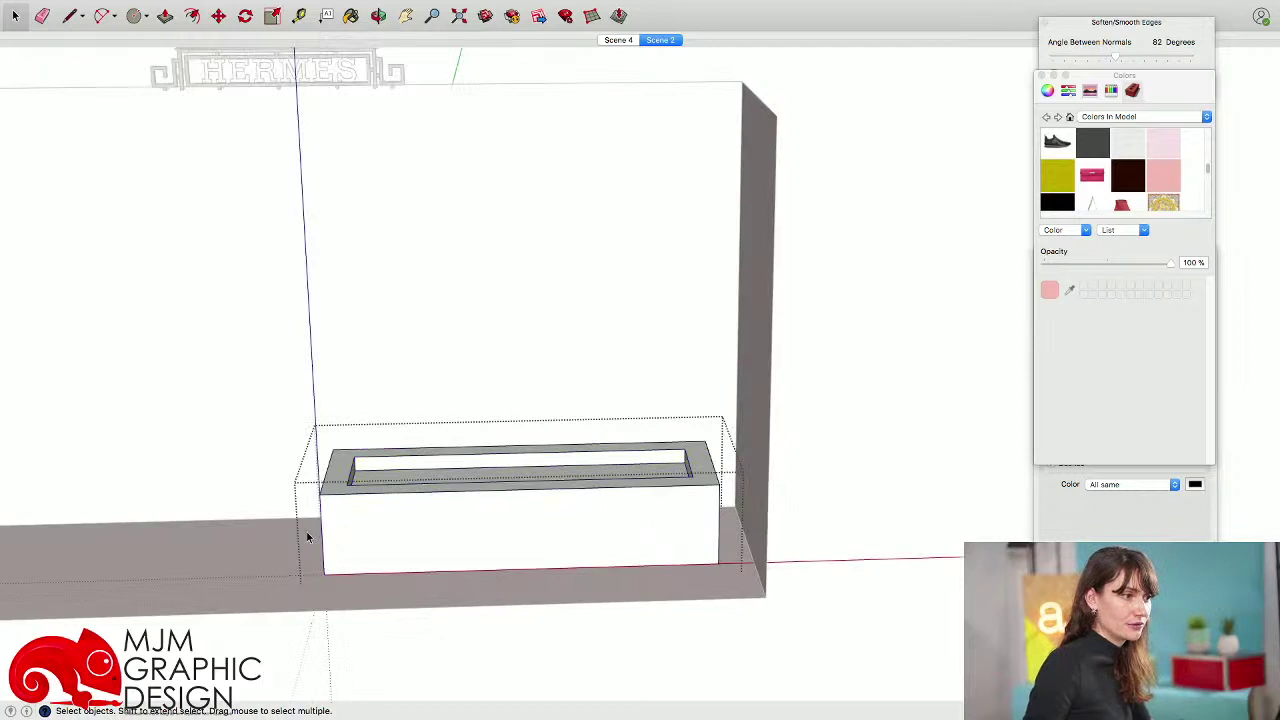
click(326, 531)
click(322, 532)
scroll(321, 522, up, 4)
key(m)
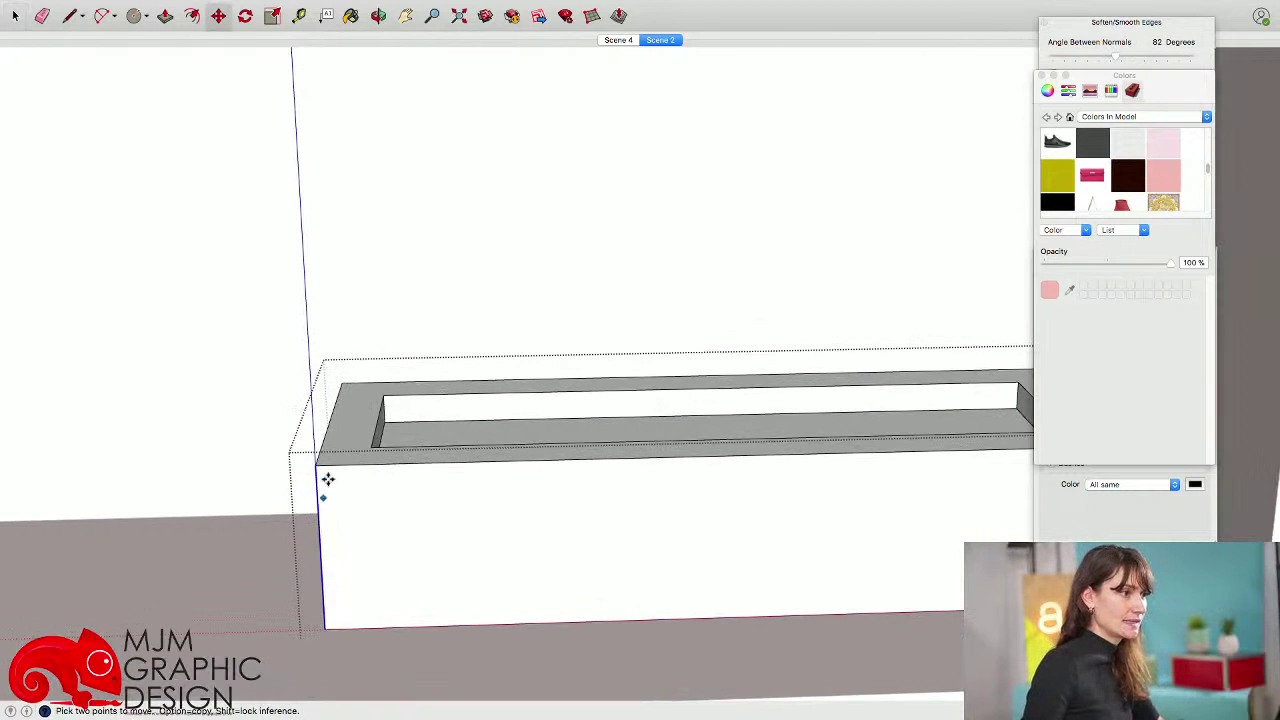
- Copy the selected edge to the far end of the low box's front face and divide the span into 7 equal parts
click(318, 464)
scroll(320, 464, down, 4)
key(alt)
shift+middle_drag(393, 465, 320, 467)
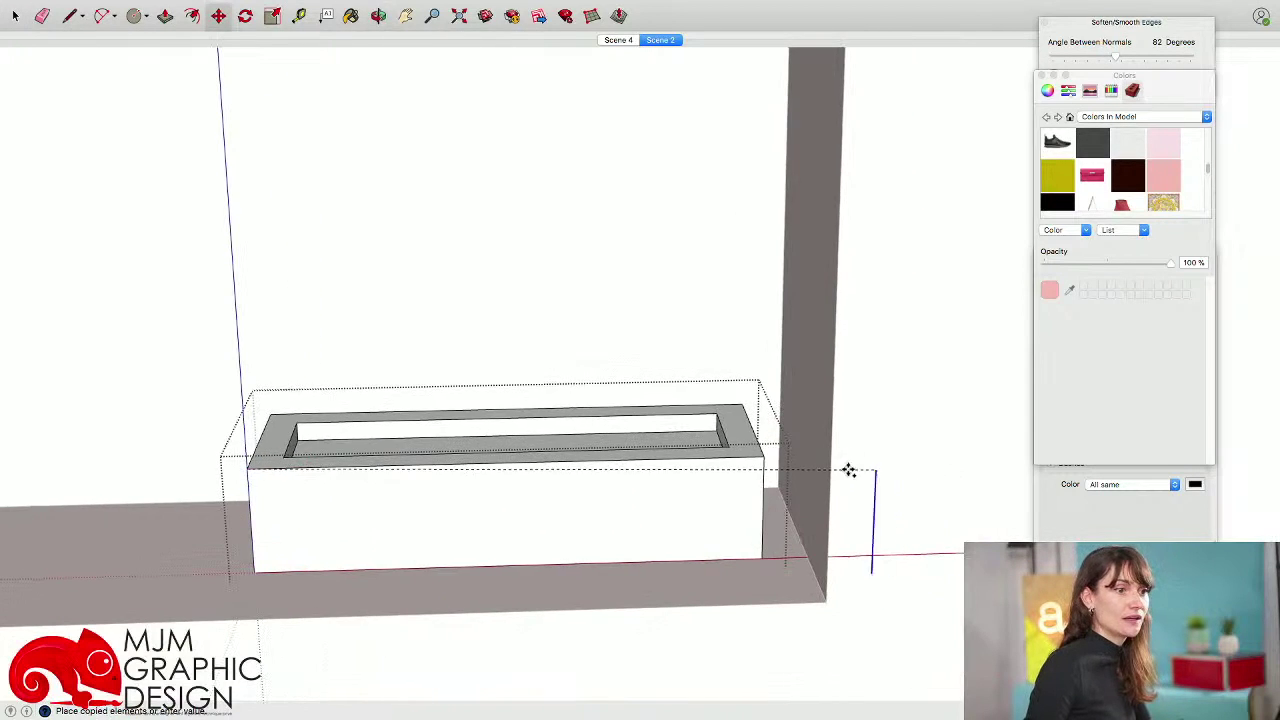
click(764, 452)
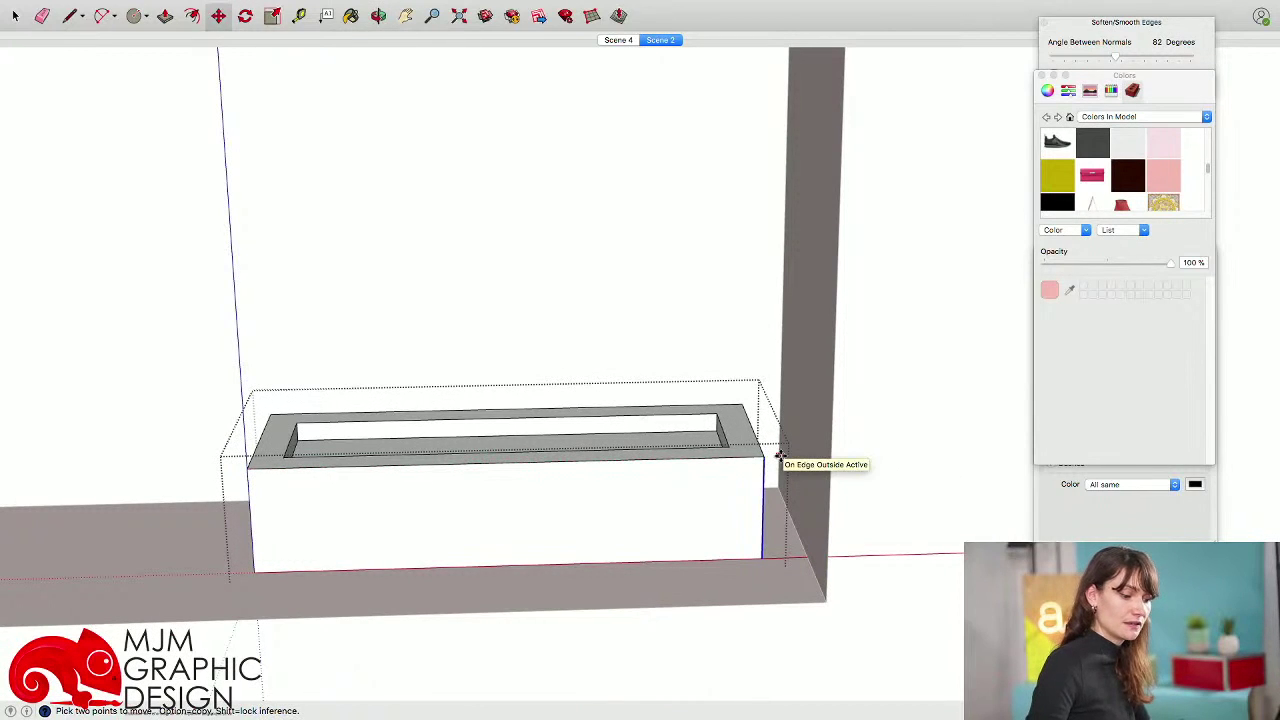
click(250, 482)
scroll(250, 483, down, 1)
key(alt)
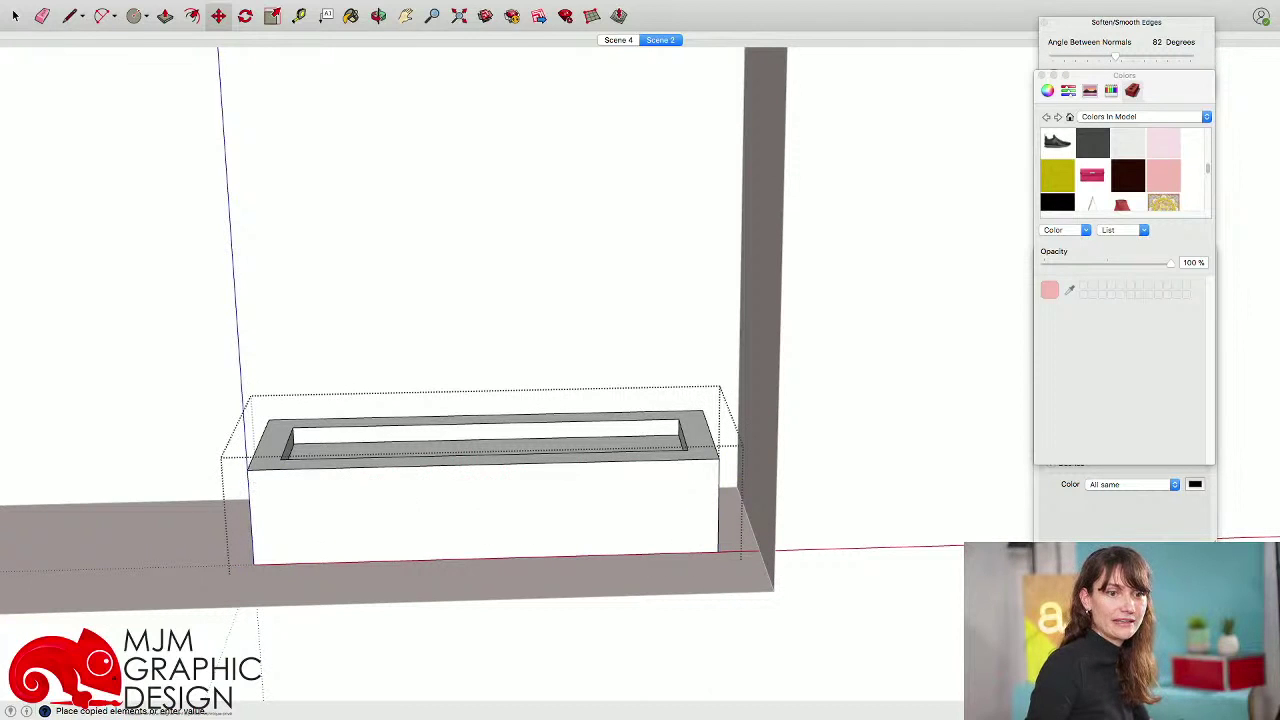
click(716, 472)
text(/7)
key(Return)
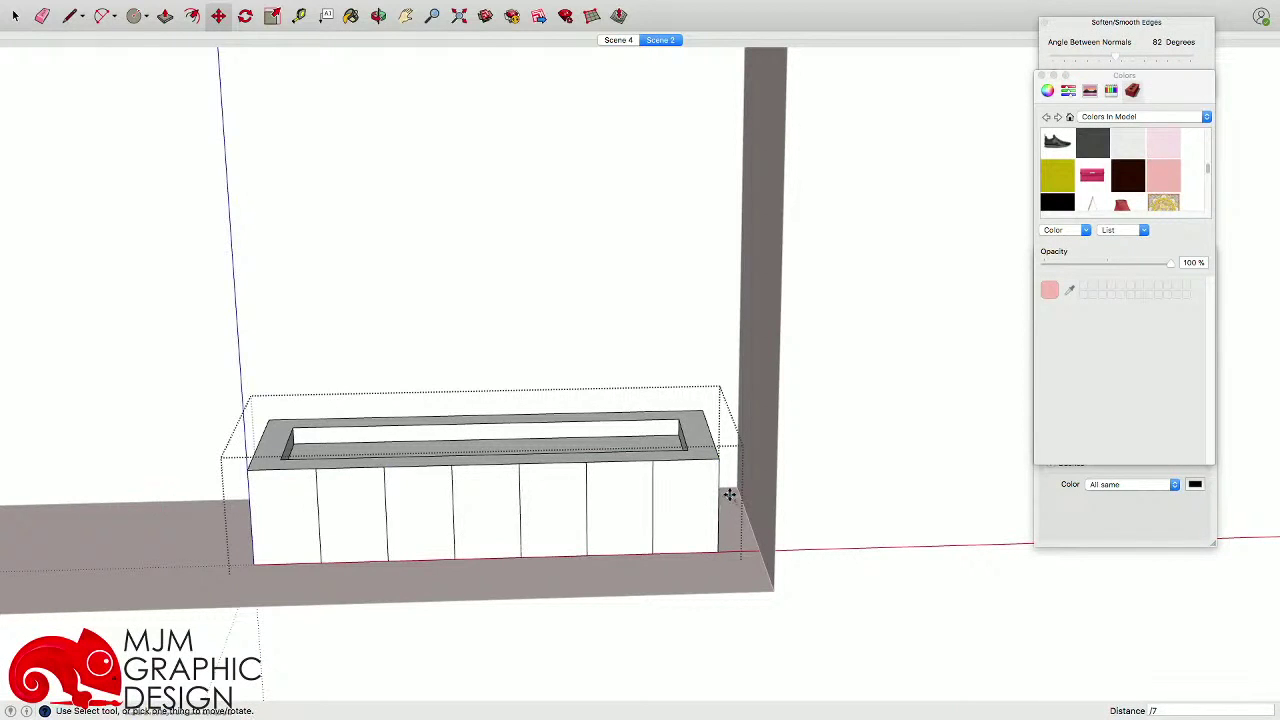
- Copy the front face's top edge segments down to its base, divide the height into 3 equal rows, and close the group
key(space)
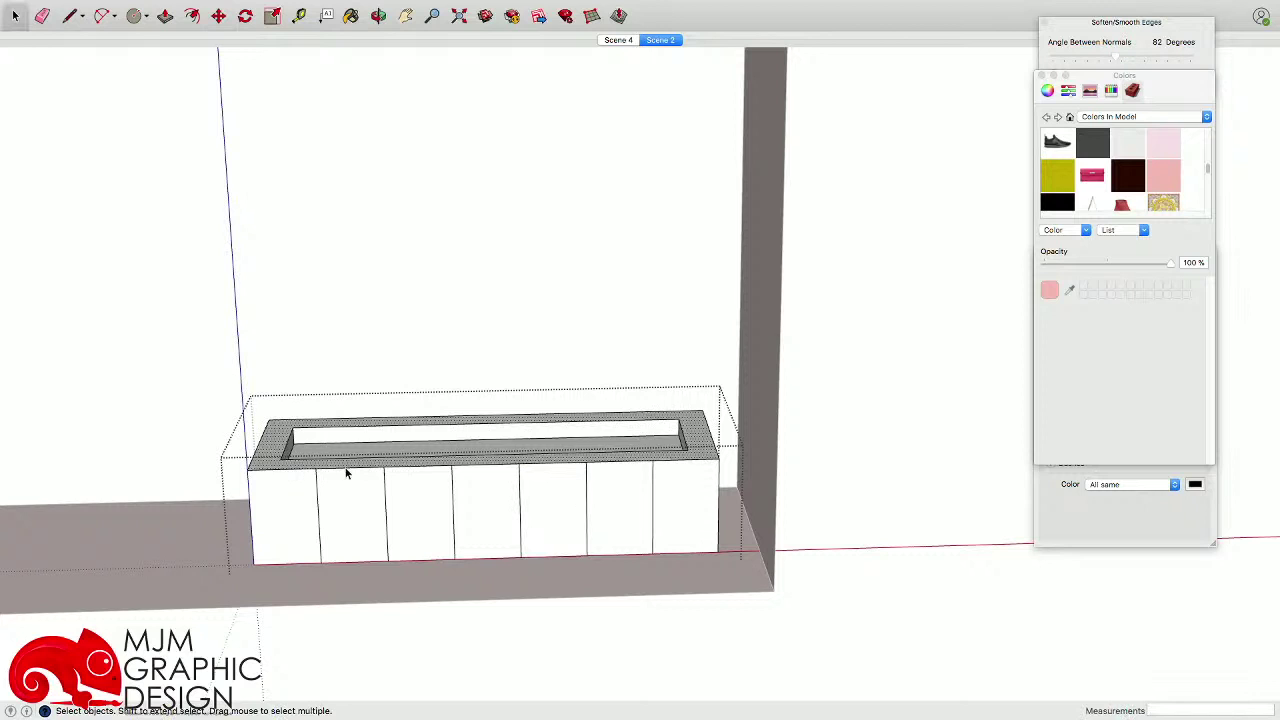
click(307, 470)
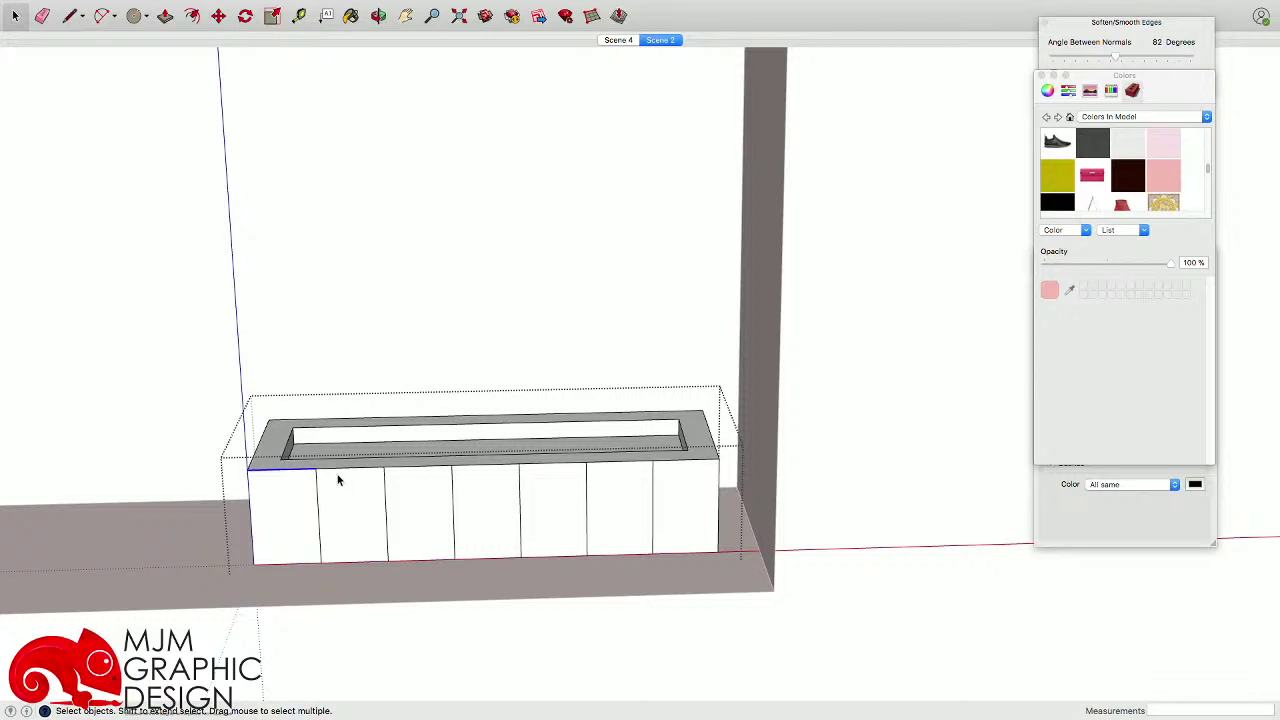
shift+click(432, 470)
shift+click(480, 470)
shift+click(578, 469)
shift+click(630, 463)
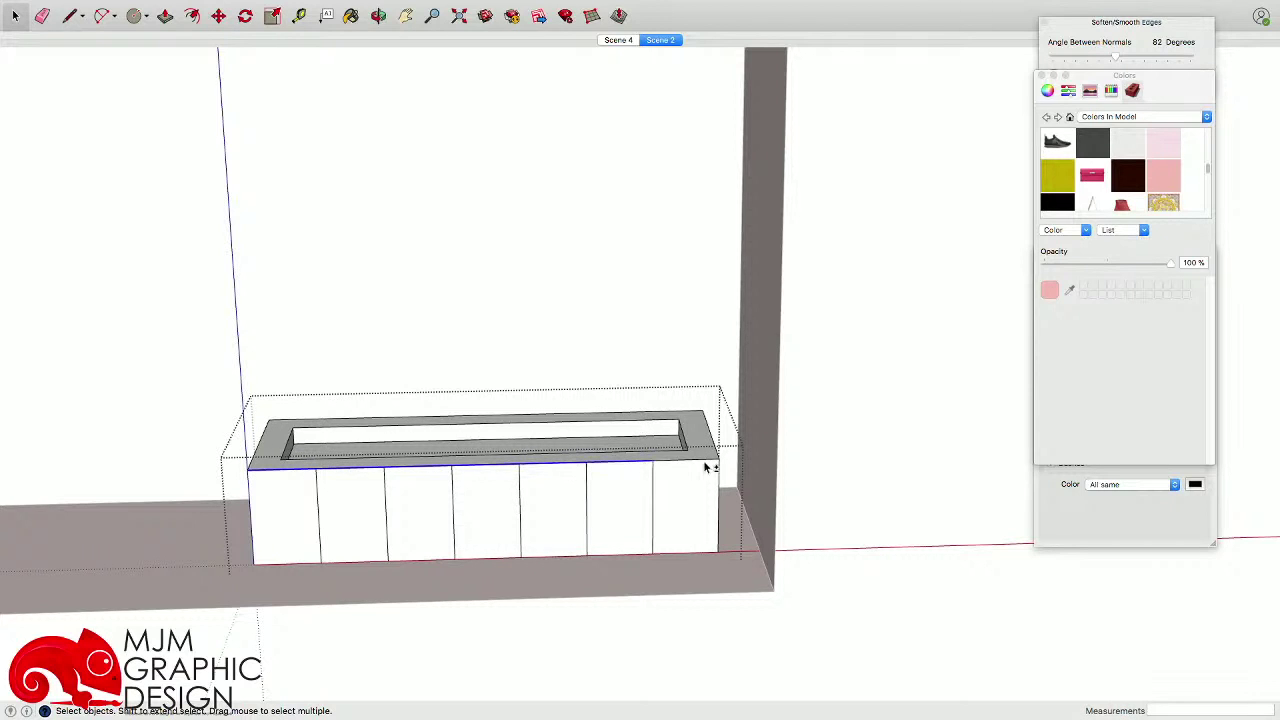
key(m)
click(719, 461)
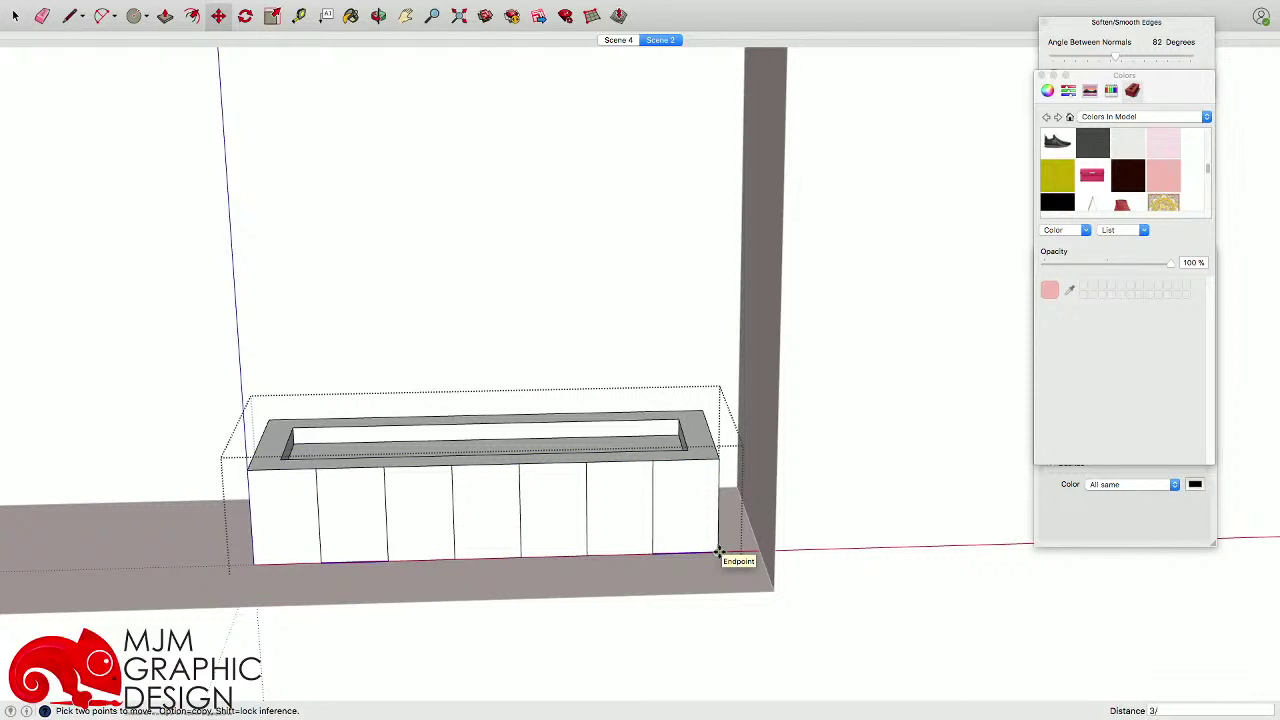
key(Return)
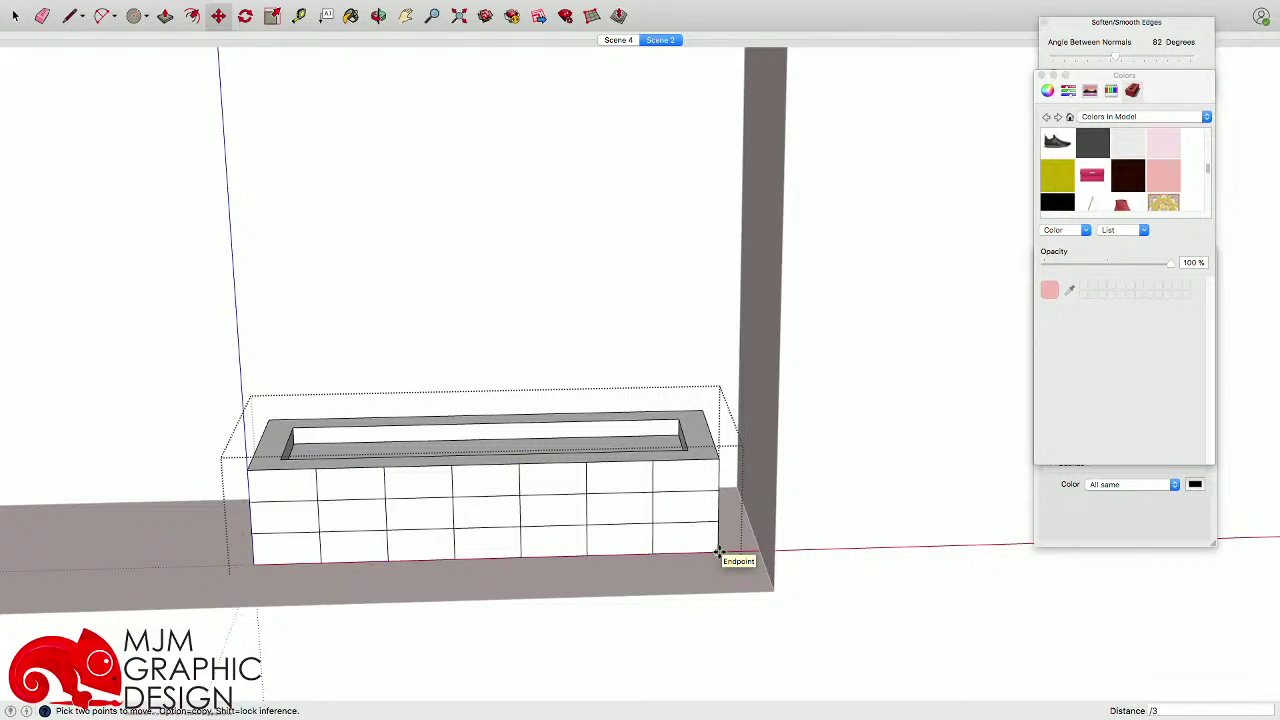
key(space)
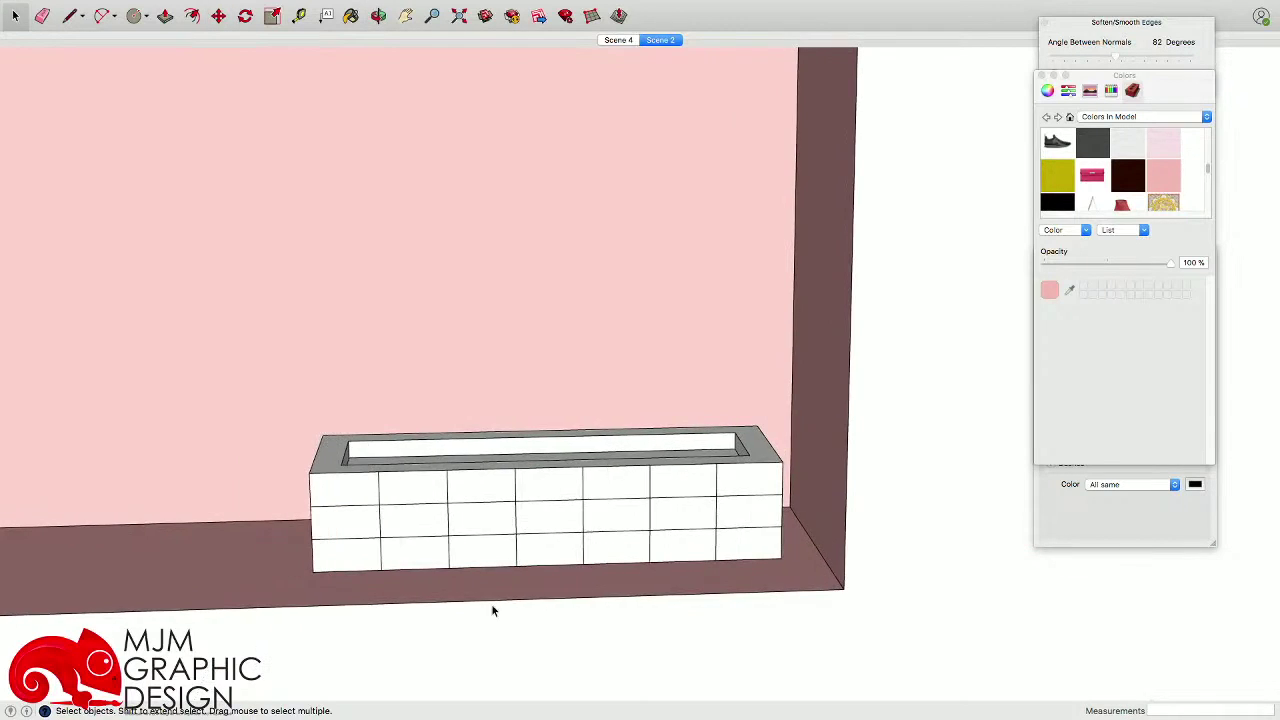
- Draw a rectangle over the first cell of the front grid's top row, outside the low box's group, and select its face
scroll(475, 530, up, 5)
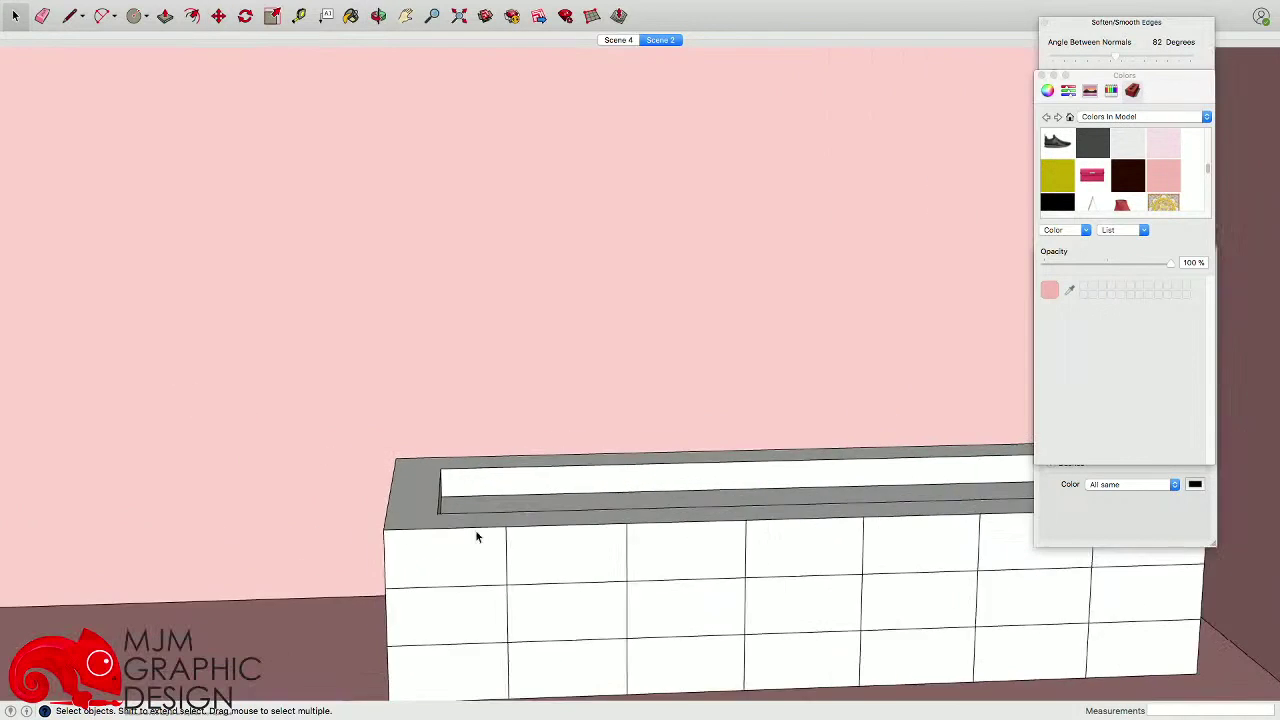
key(r)
click(362, 505)
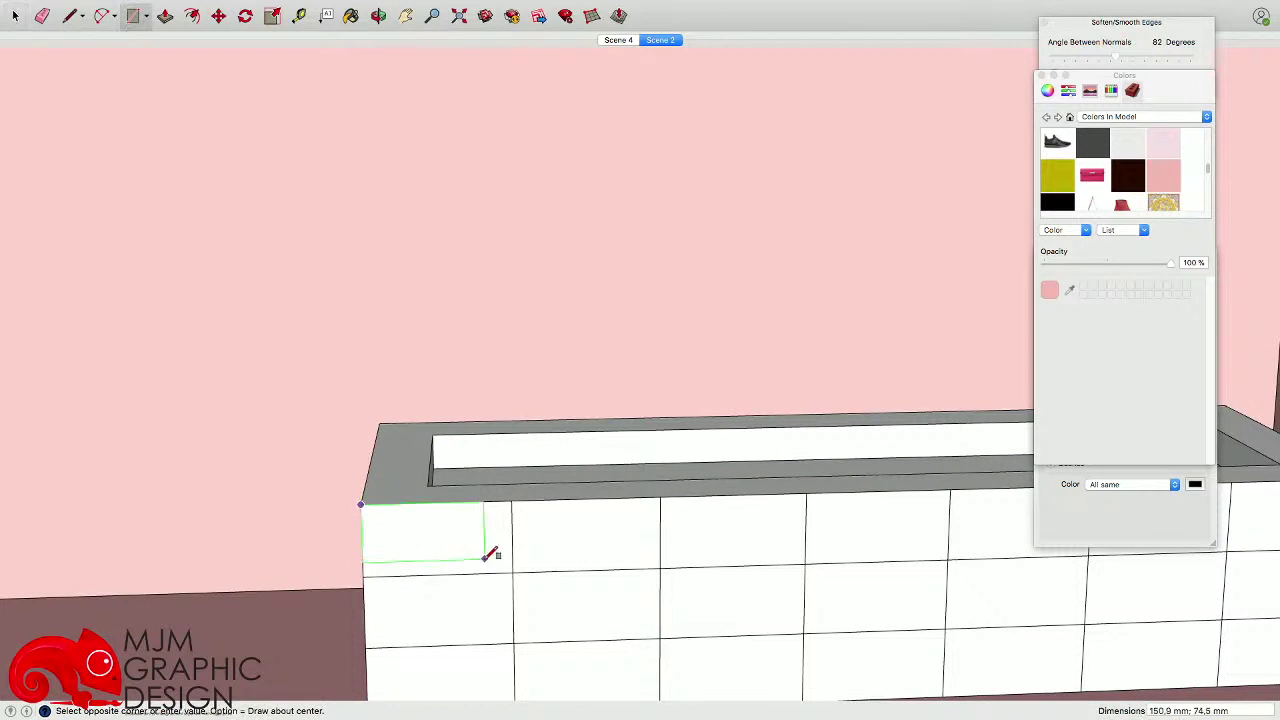
click(513, 573)
key(space)
click(507, 571)
scroll(507, 574, up, 3)
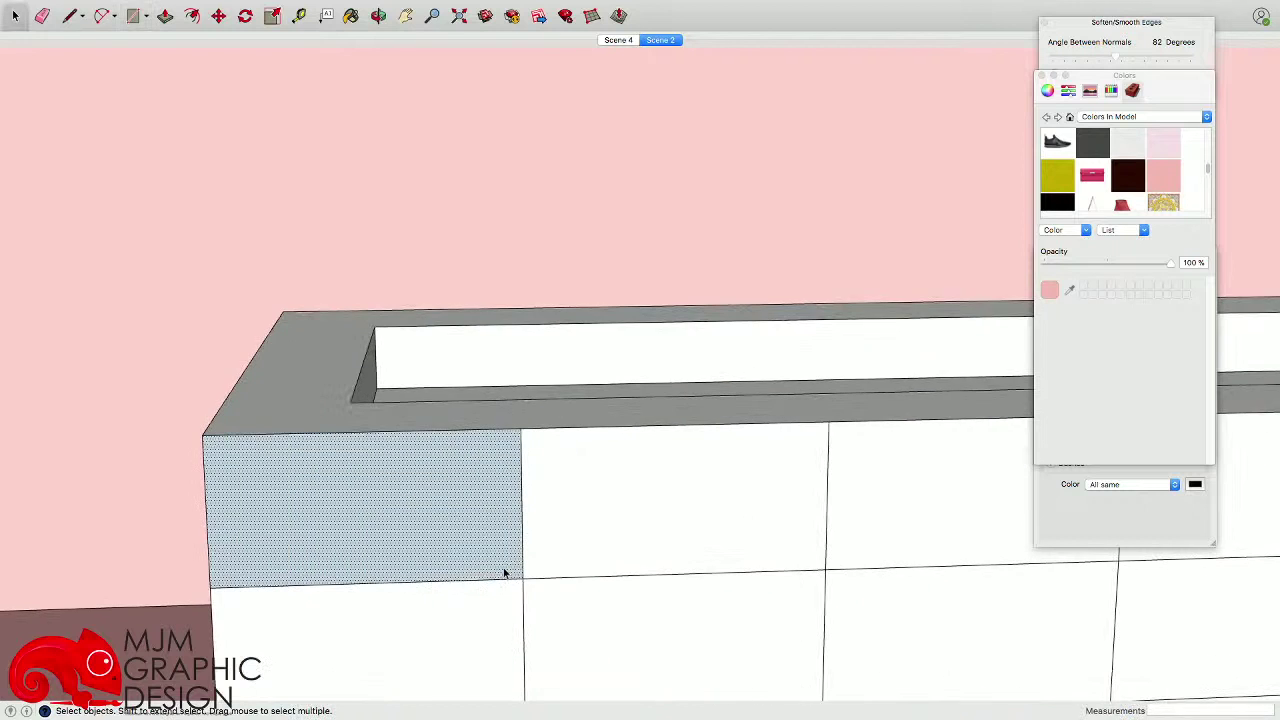
- Offset the new rectangle's outline inward by 5 mm
key(f)
click(508, 575)
text(5)
key(Return)
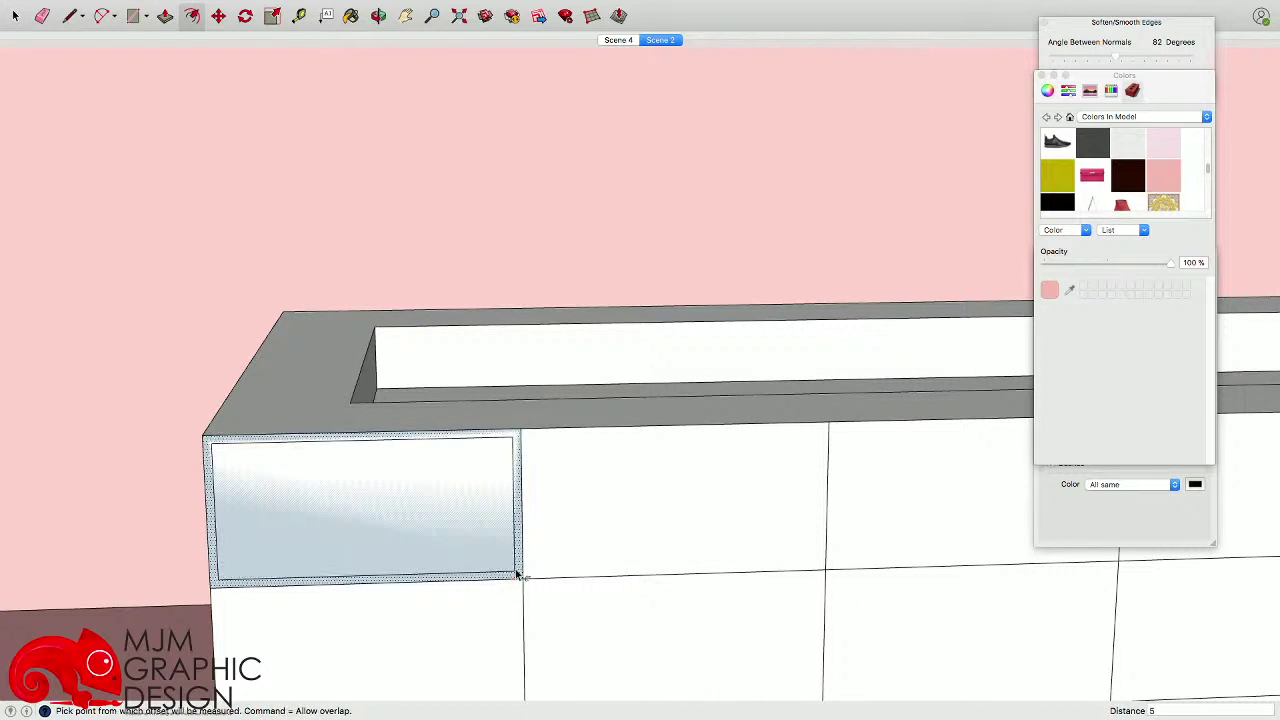
- Extrude the inner rectangle of the first cell slightly outward into a thin drawer panel
key(space)
click(503, 563)
middle_drag(480, 480, 471, 508)
key(p)
click(439, 549)
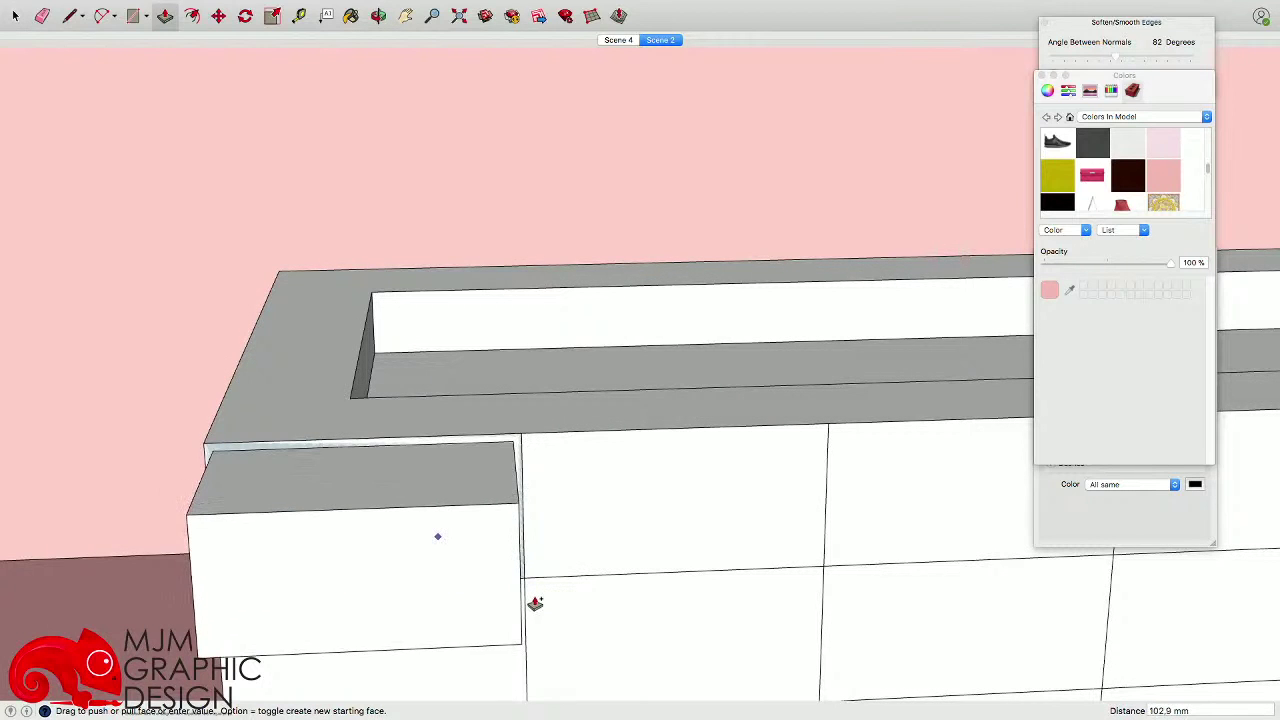
key(Escape)
key(space)
- Delete the outer rectangle around the drawer panel, including its border face and edges
click(421, 507)
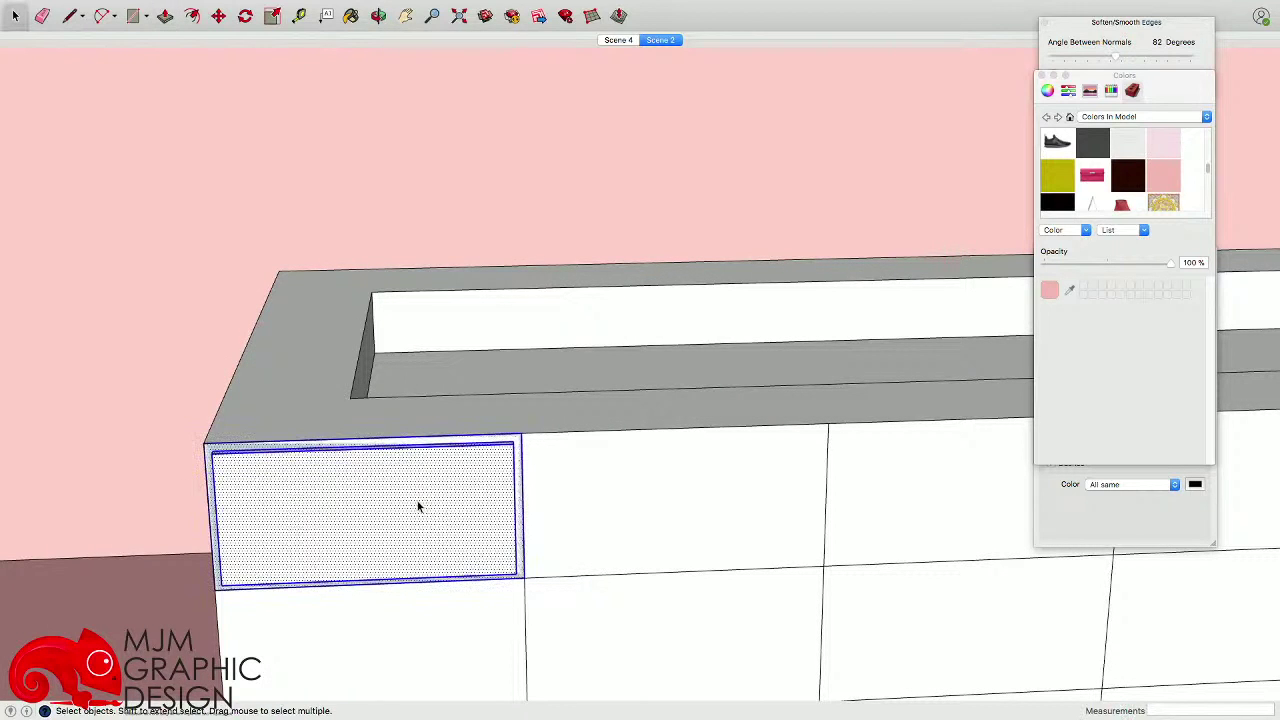
click(212, 447)
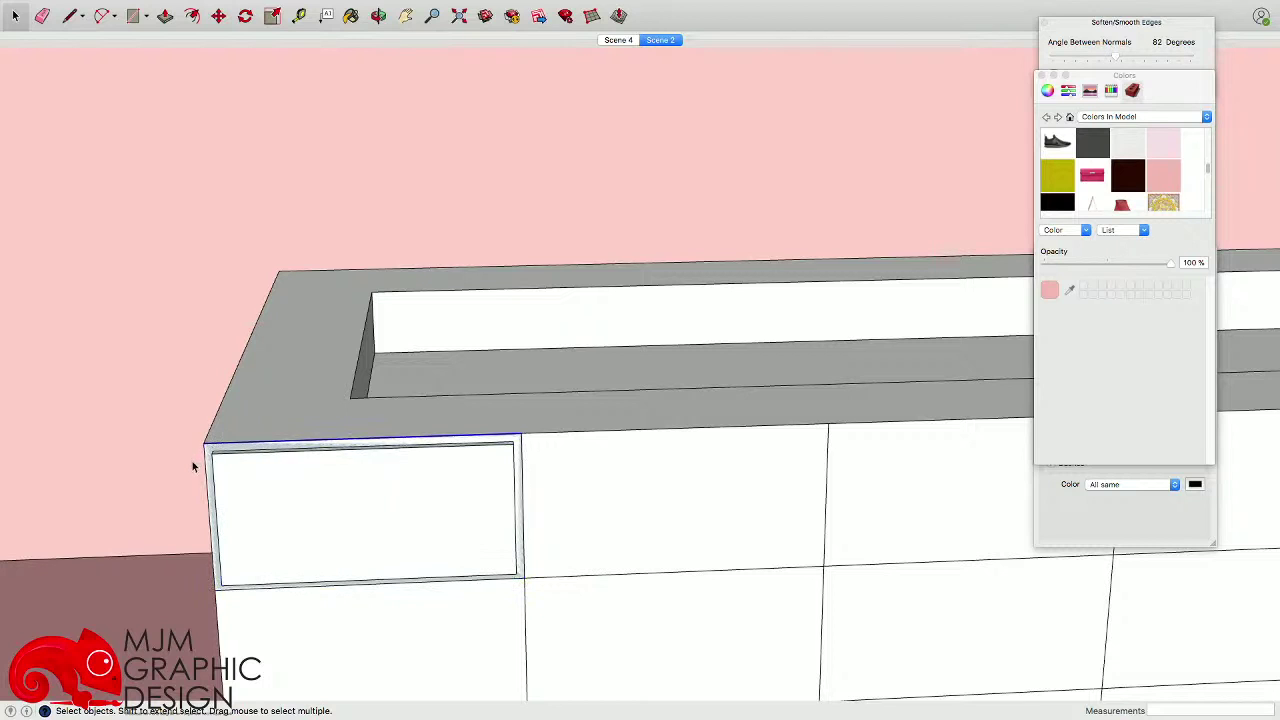
click(192, 461)
click(206, 466)
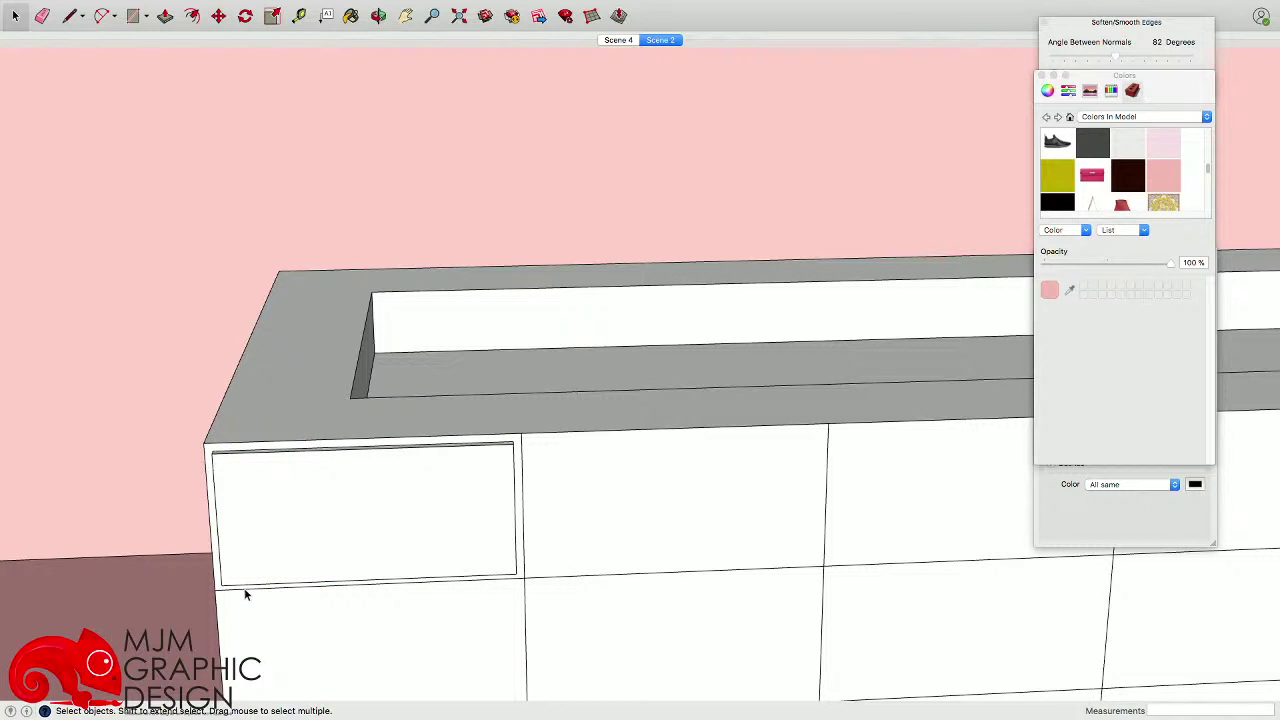
- Group the thin drawer panel and convert the group into a component
double_click(403, 522)
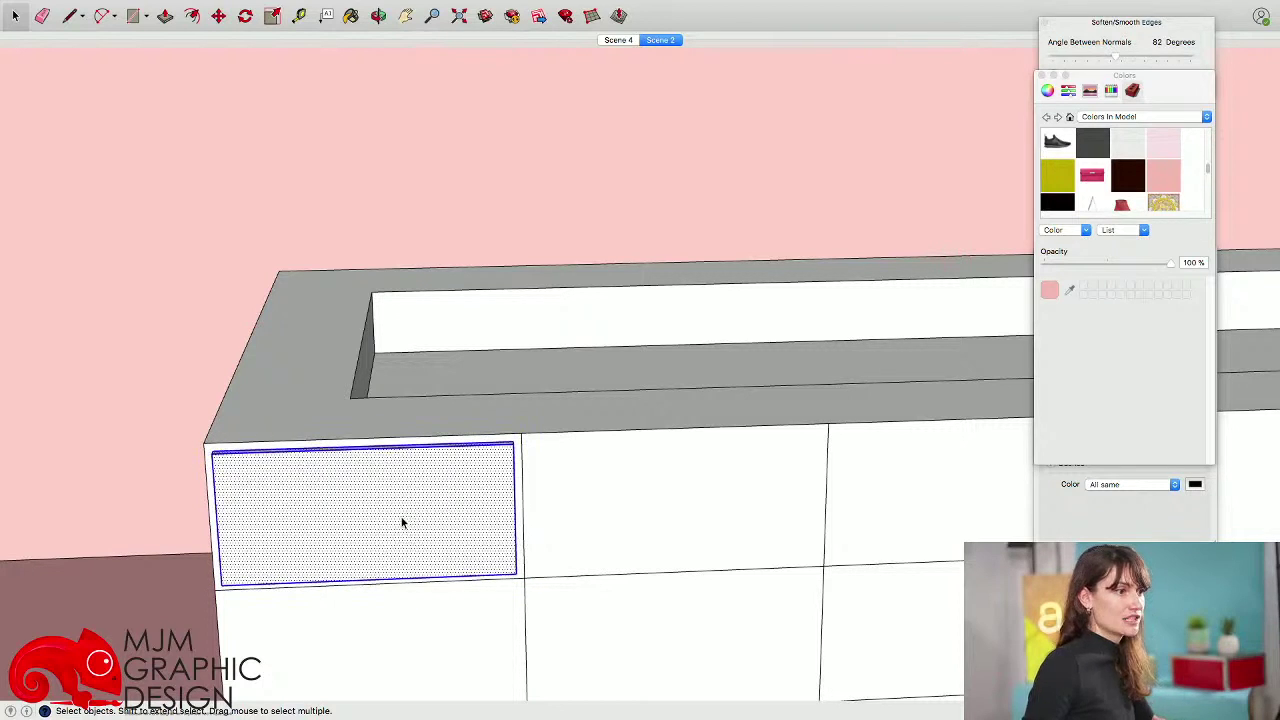
click(399, 516)
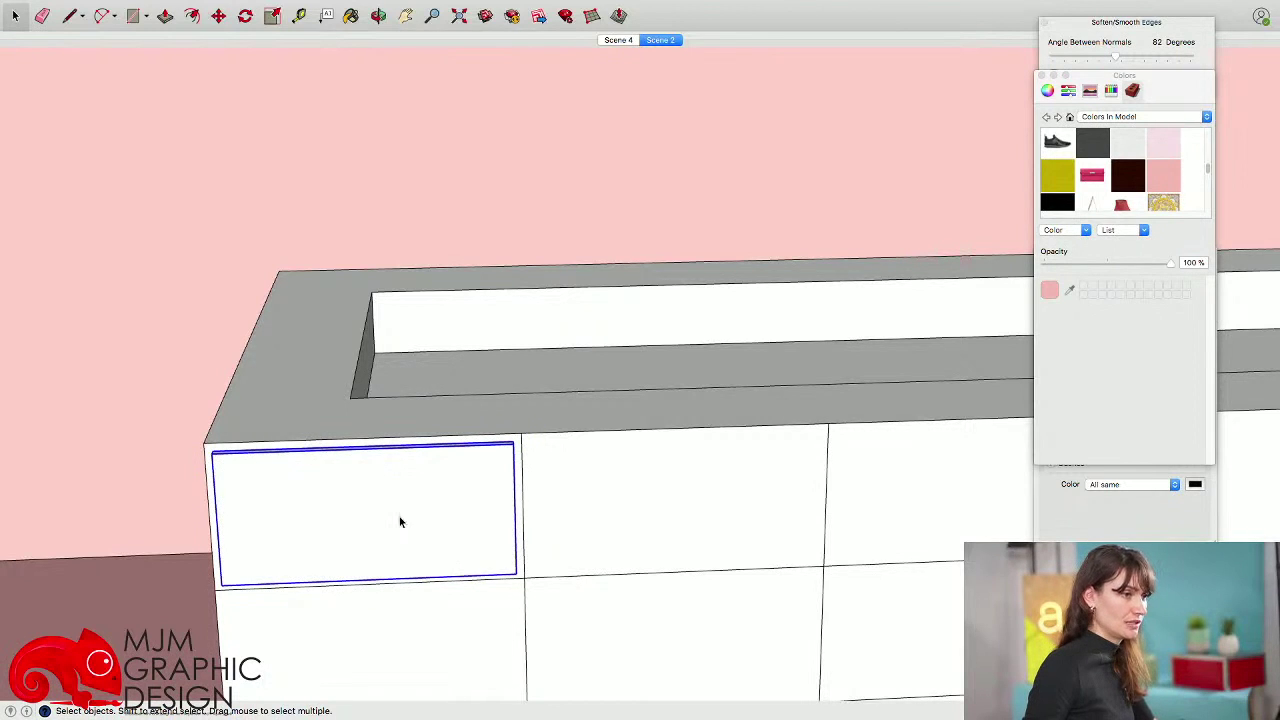
right_click(399, 512)
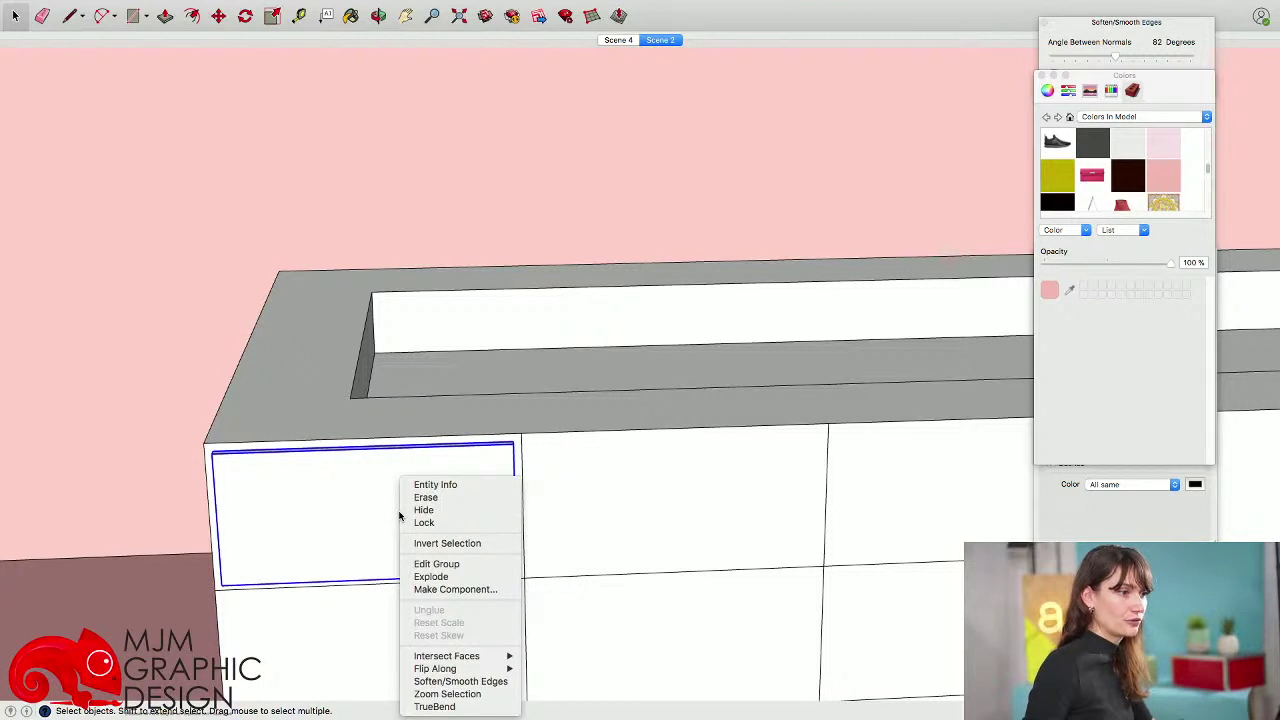
click(455, 589)
click(746, 355)
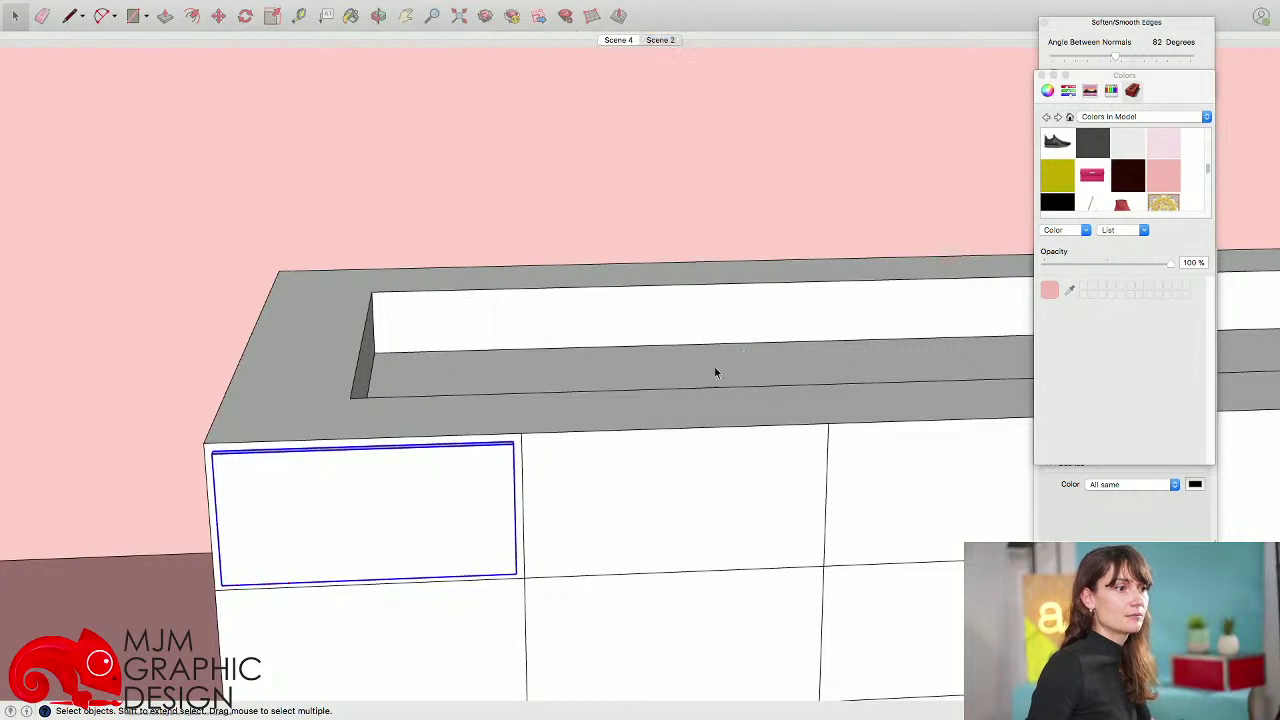
- Copy the drawer panel component straight down into the middle-row cell of the first column
scroll(552, 455, down, 5)
middle_drag(551, 457, 415, 388)
scroll(477, 430, up, 4)
shift+middle_drag(477, 430, 432, 396)
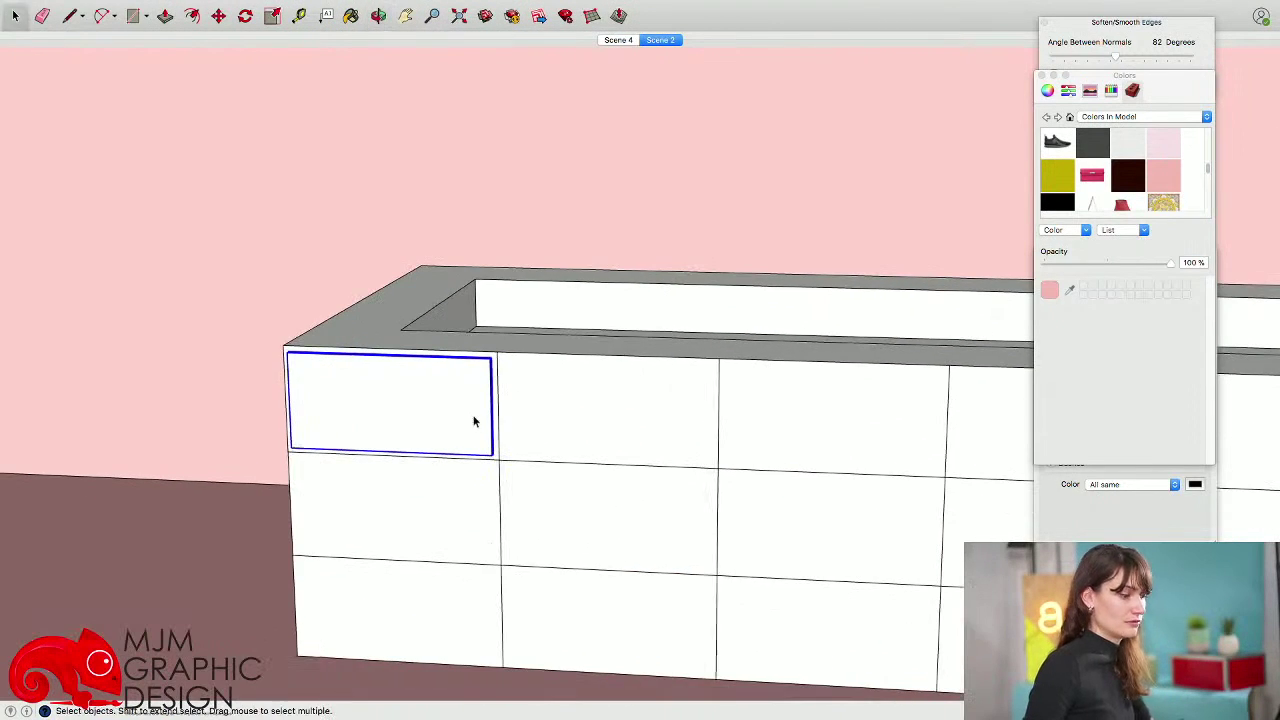
key(m)
key(alt)
click(498, 404)
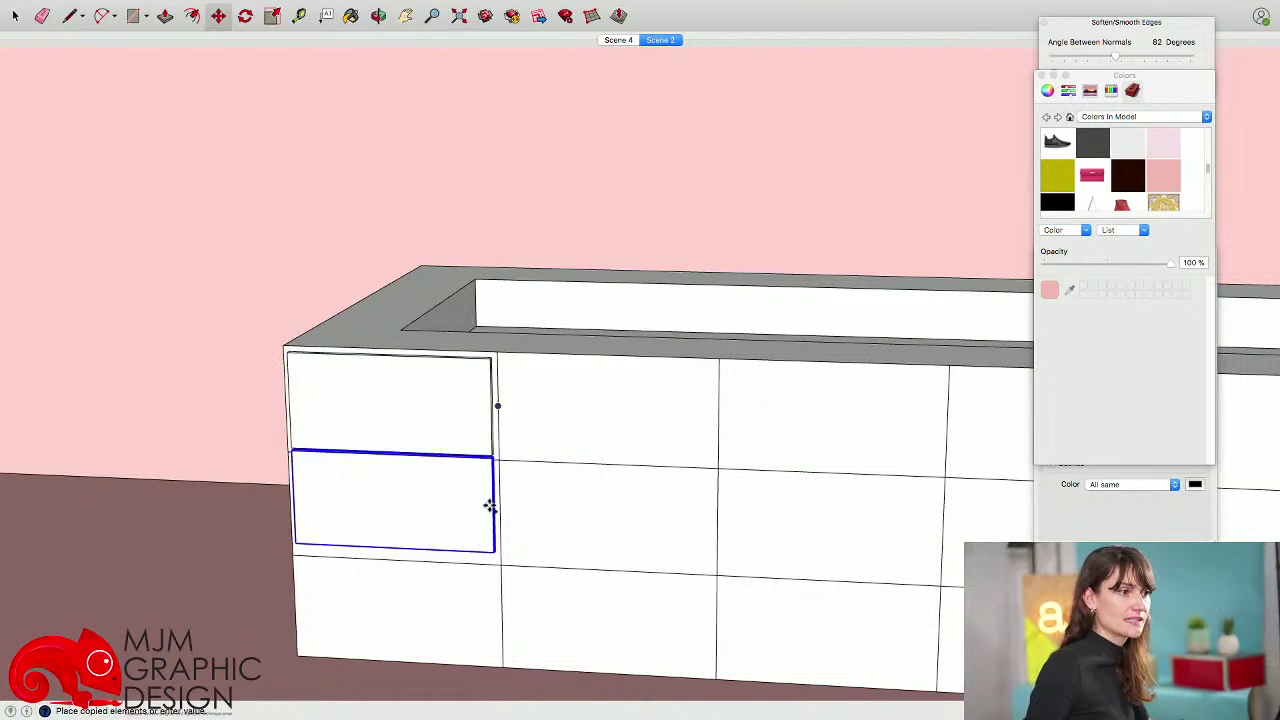
click(505, 514)
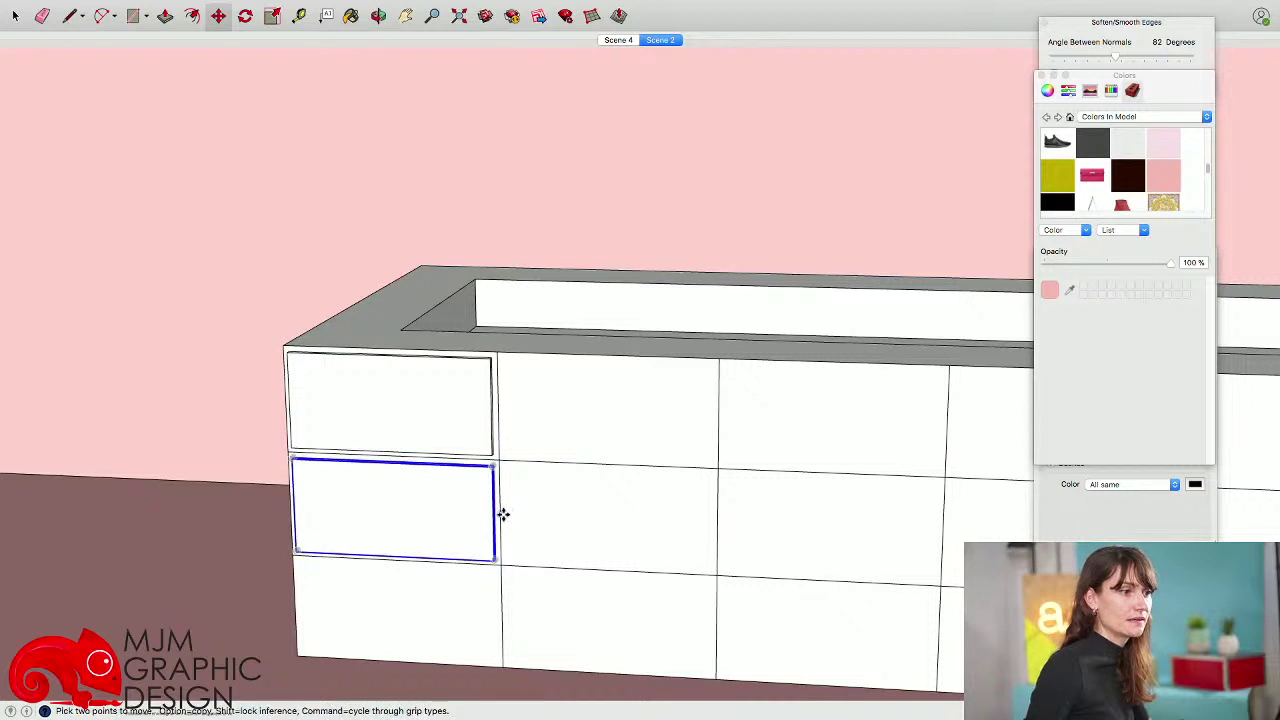
- Copy the middle drawer panel straight down into the bottom-row cell of the first column
key(alt)
click(505, 514)
click(505, 617)
scroll(505, 617, down, 2)
key(space)
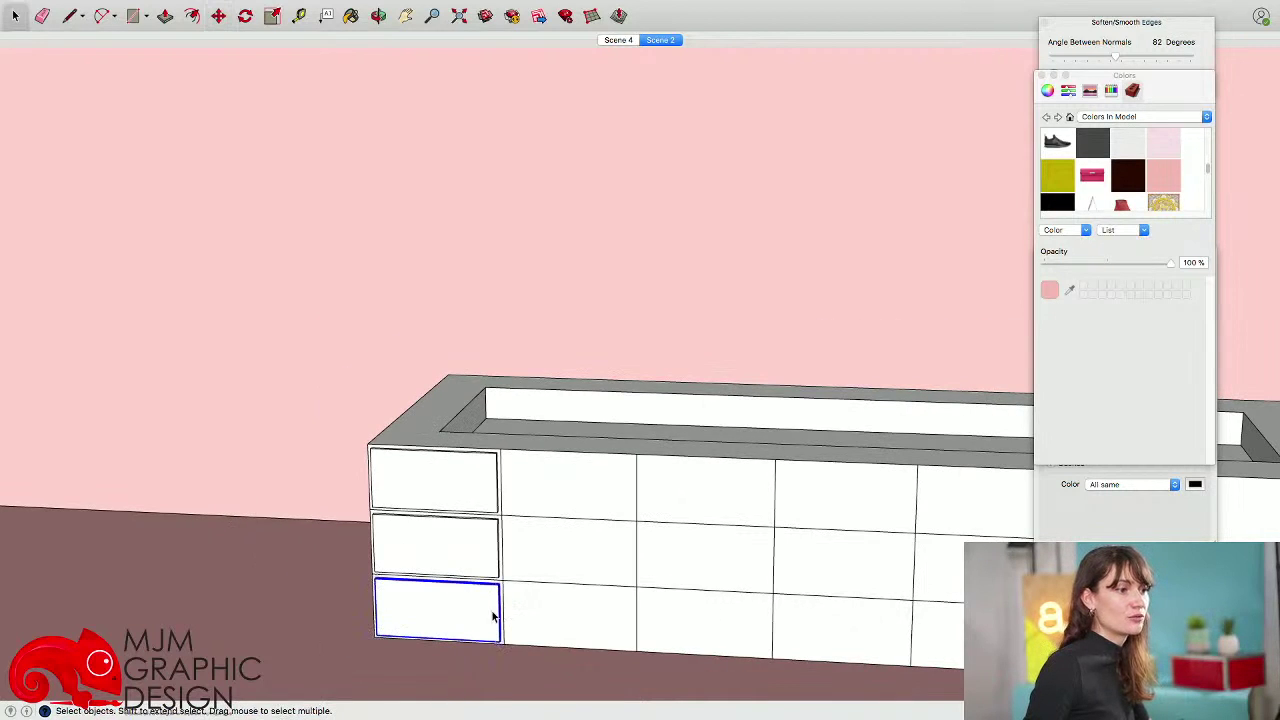
- Open the bottom drawer panel component and select all its geometry to check that the copies are linked
double_click(491, 615)
triple_click(491, 615)
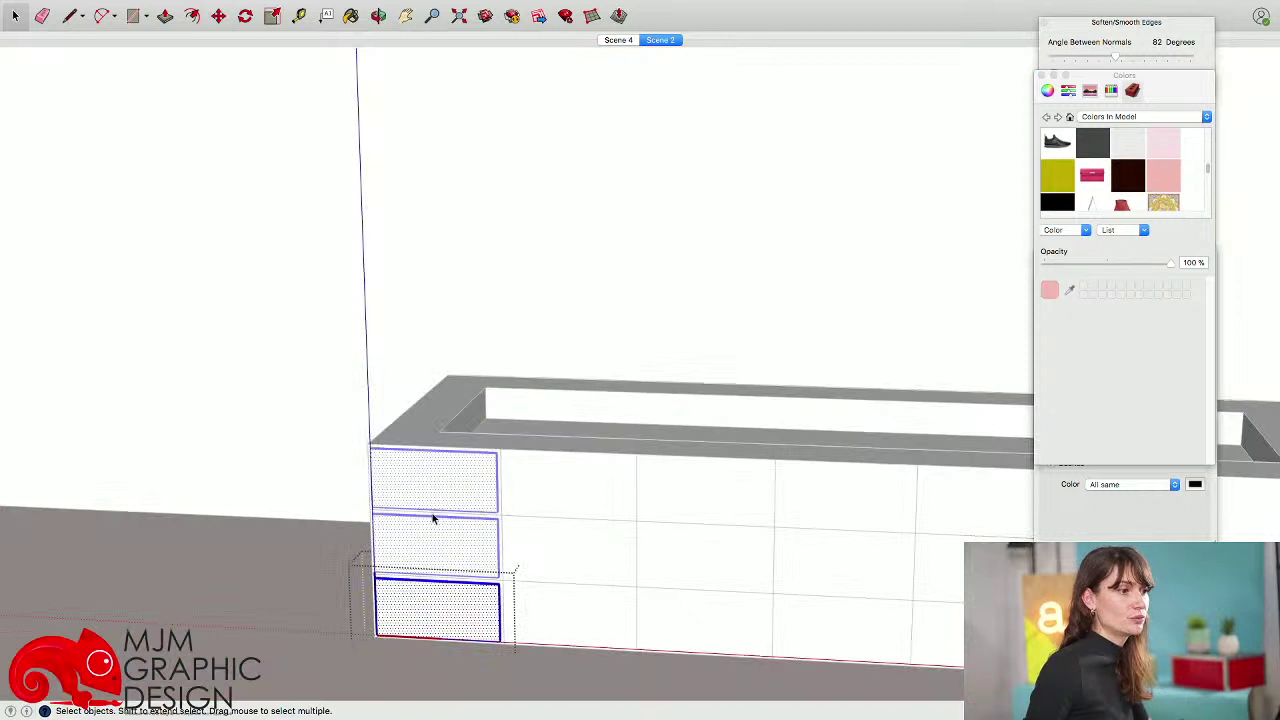
scroll(405, 497, down, 2)
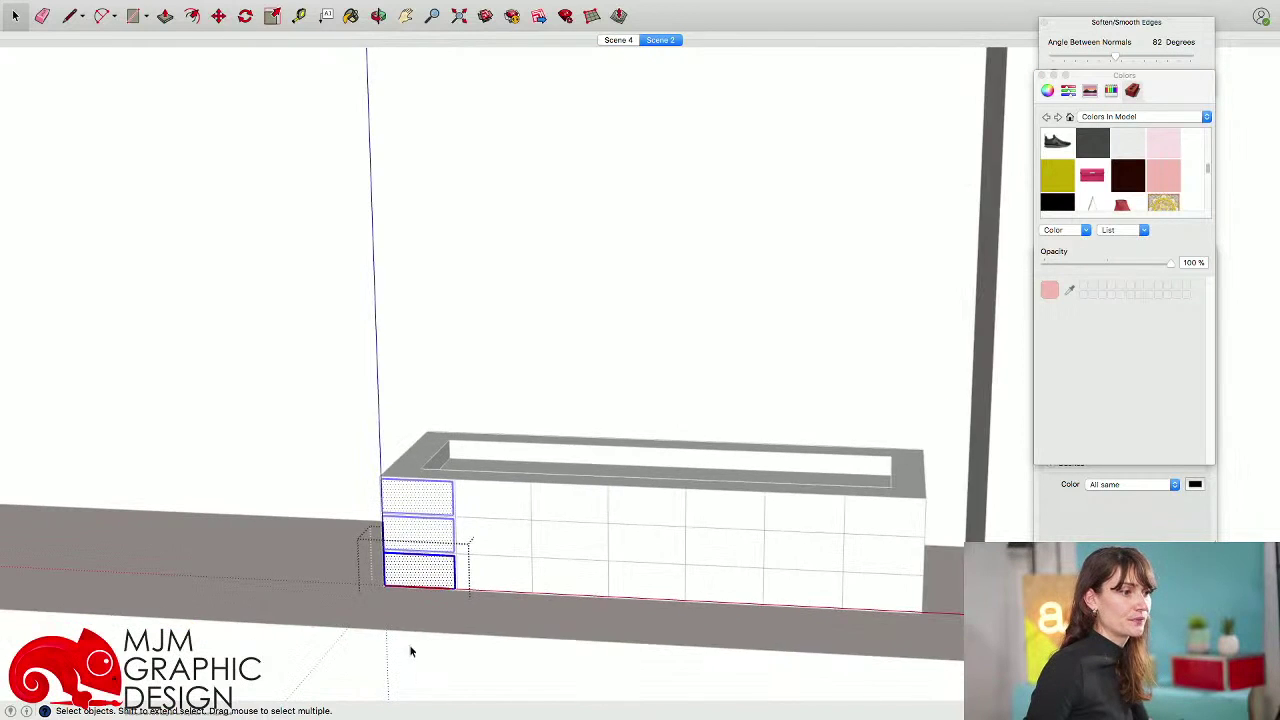
click(411, 651)
- Select the three drawer panels of the first column and copy them together into the second column
click(428, 579)
shift+click(431, 540)
shift+click(434, 507)
middle_drag(434, 510, 436, 552)
scroll(416, 484, up, 3)
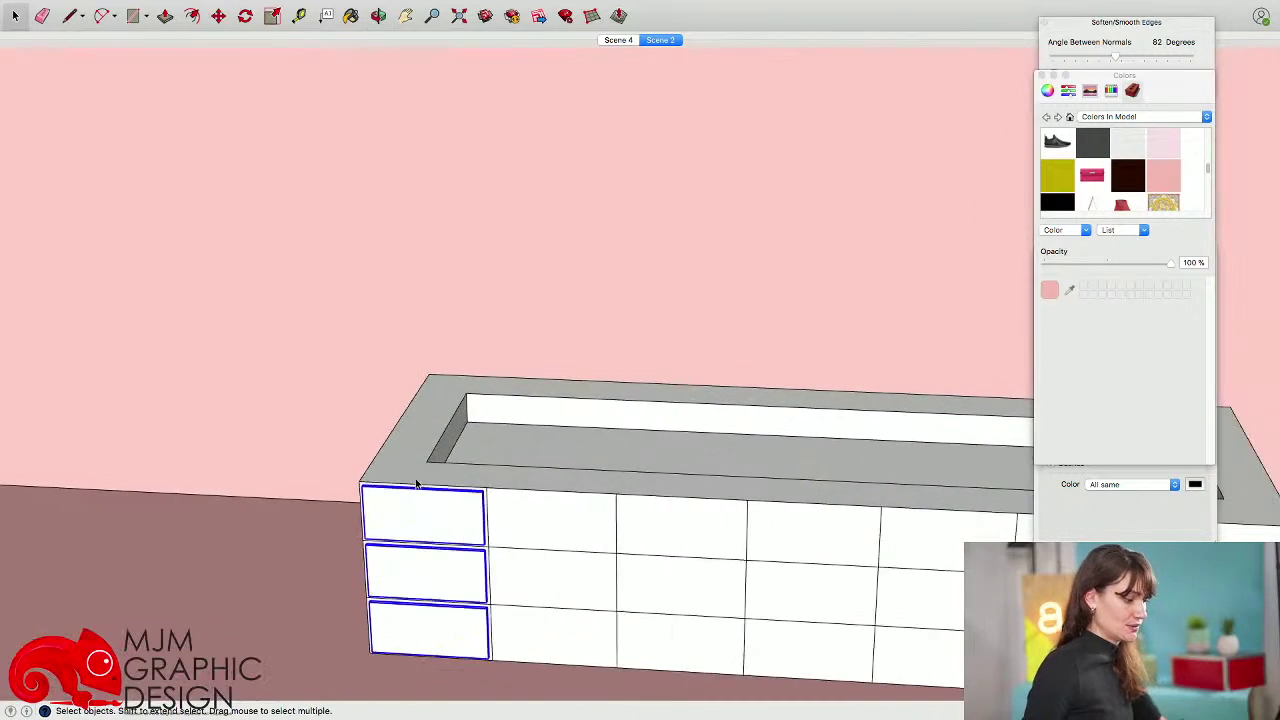
key(m)
key(alt)
click(431, 486)
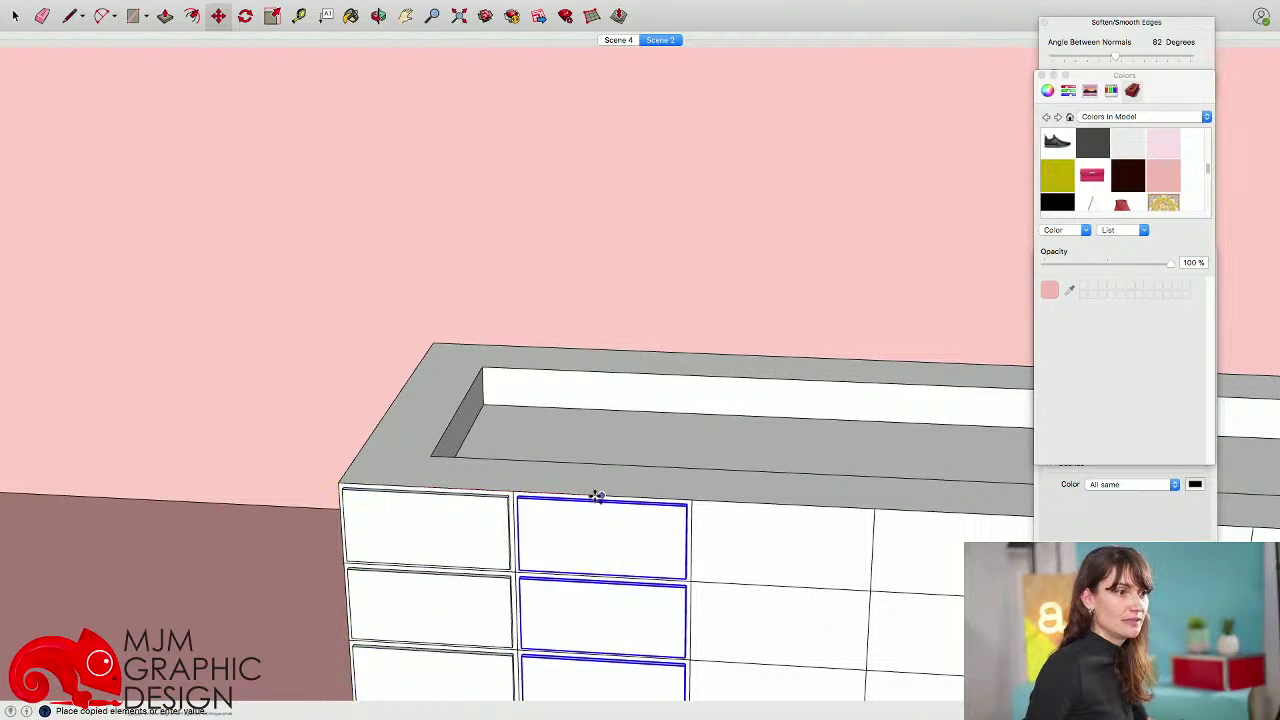
click(596, 496)
key(space)
- Select the six drawer panels of the first two columns and copy them together into the third and fourth columns
scroll(580, 546, down, 2)
shift+click(528, 630)
shift+click(522, 590)
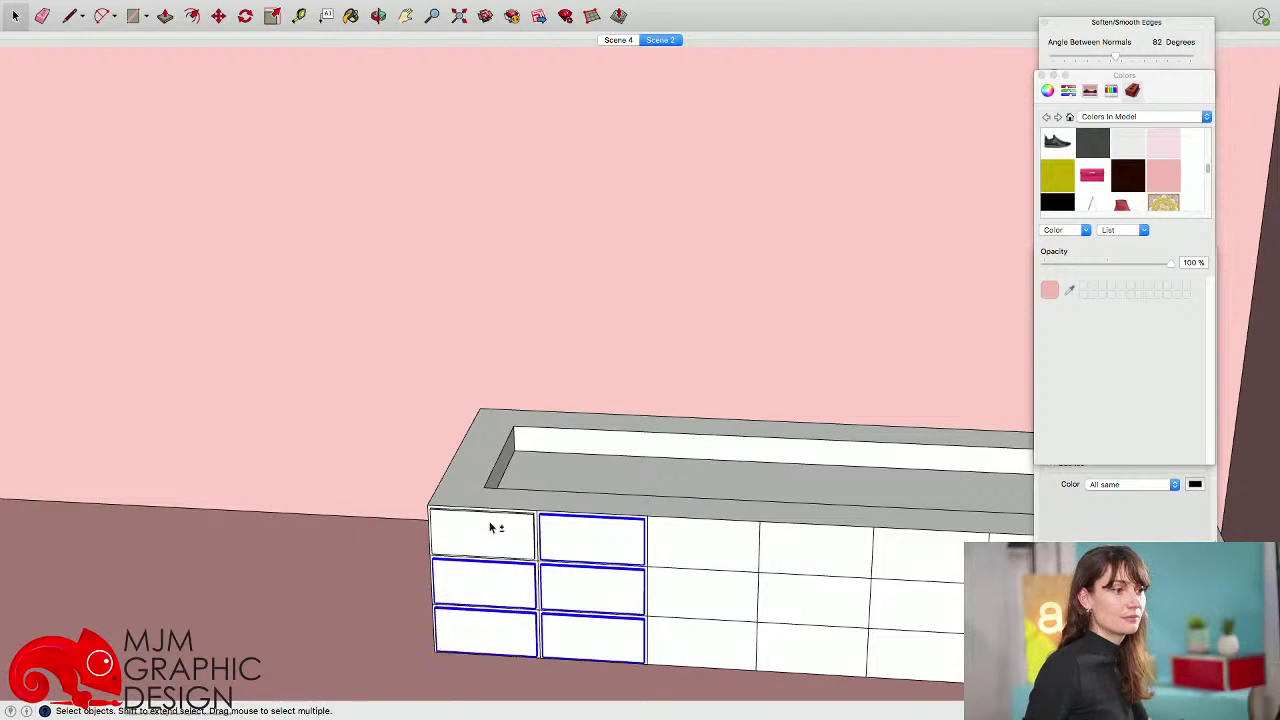
shift+click(494, 527)
scroll(494, 520, up, 2)
key(m)
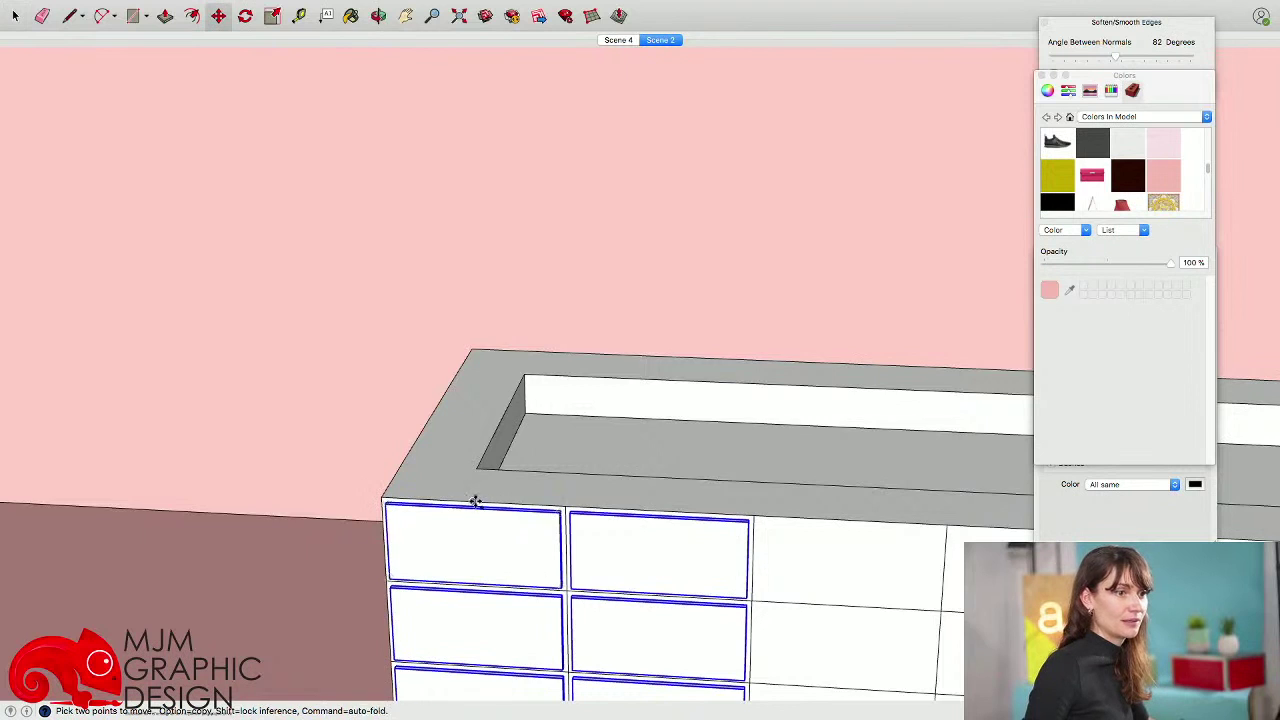
key(alt)
click(475, 501)
scroll(475, 501, down, 2)
click(711, 512)
- Copy the drawer panels of the third and fourth columns together into the fifth and sixth columns
key(alt)
click(712, 512)
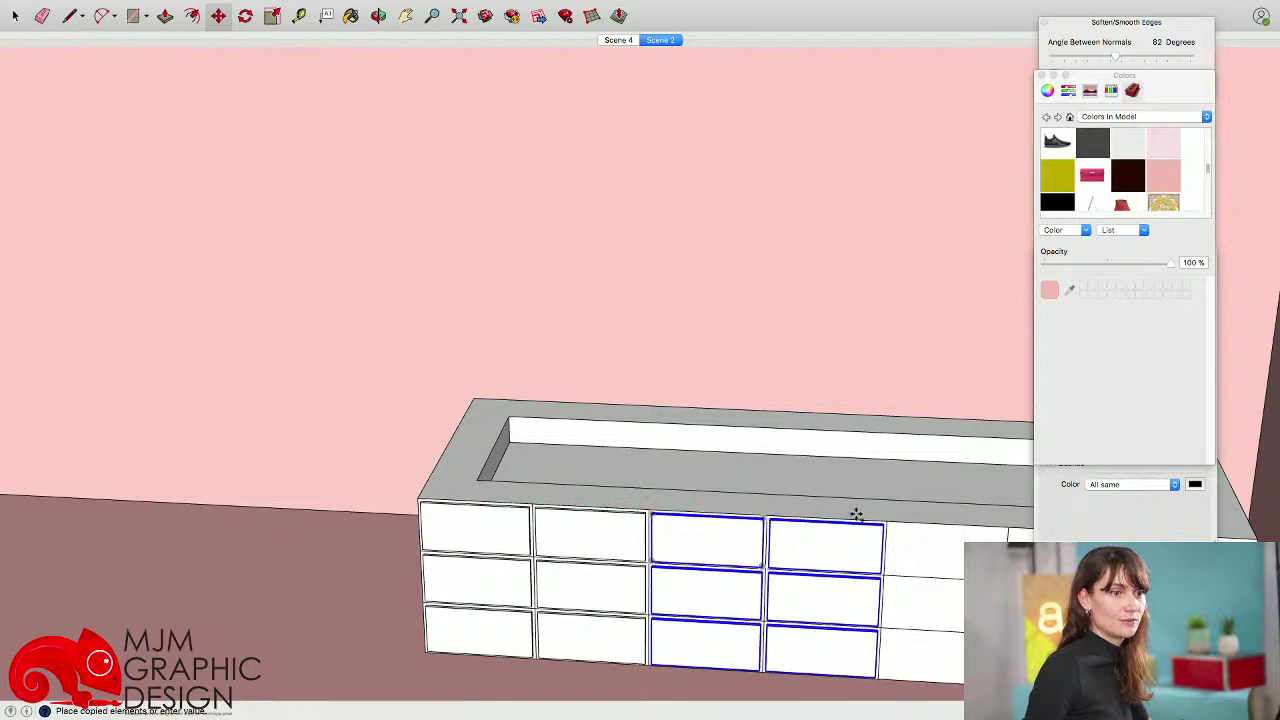
shift+middle_drag(962, 515, 611, 503)
click(585, 512)
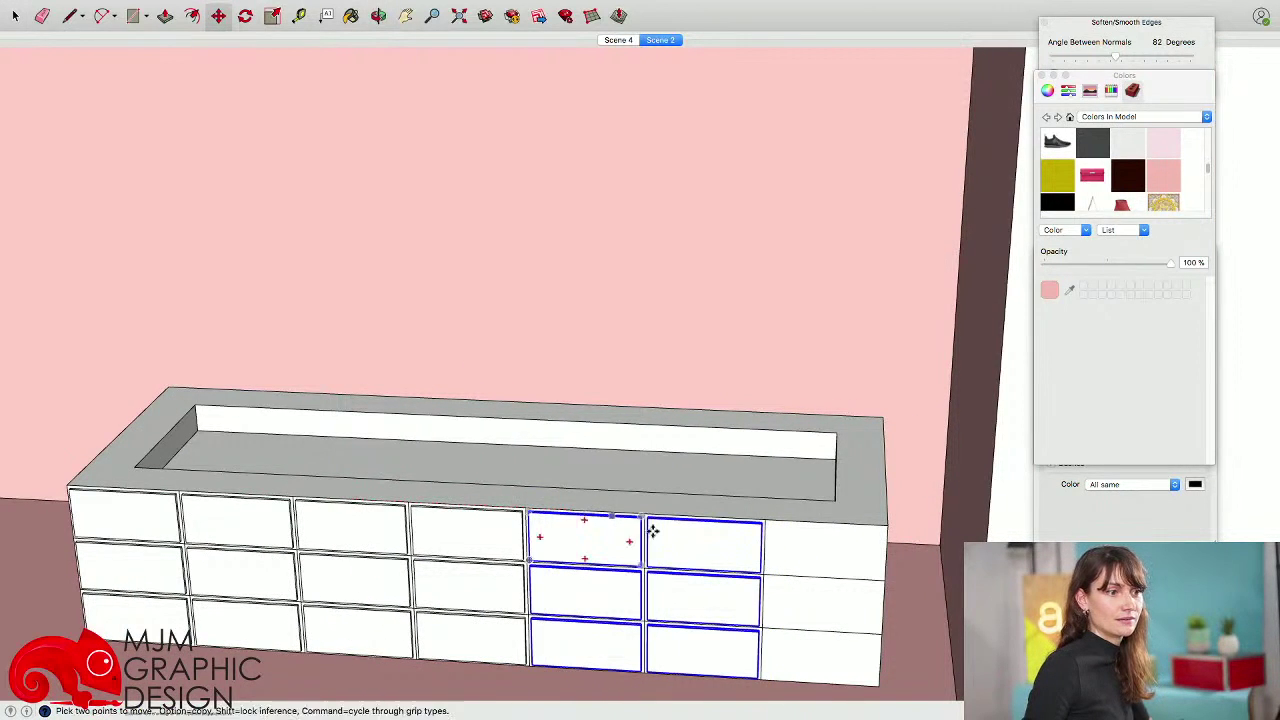
- Select only the three drawer panels of the sixth column and copy them into the seventh column
key(space)
click(652, 530)
shift+click(714, 600)
shift+click(729, 645)
scroll(723, 523, up, 3)
key(m)
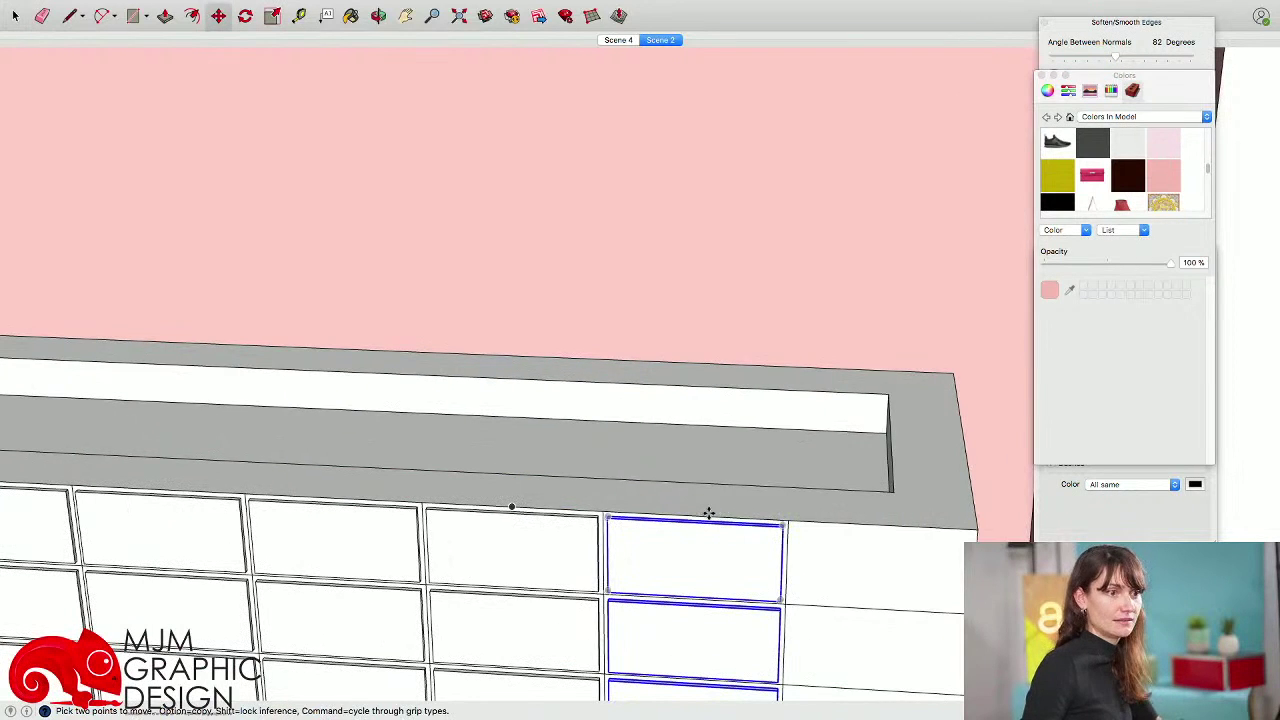
click(696, 513)
click(877, 526)
key(space)
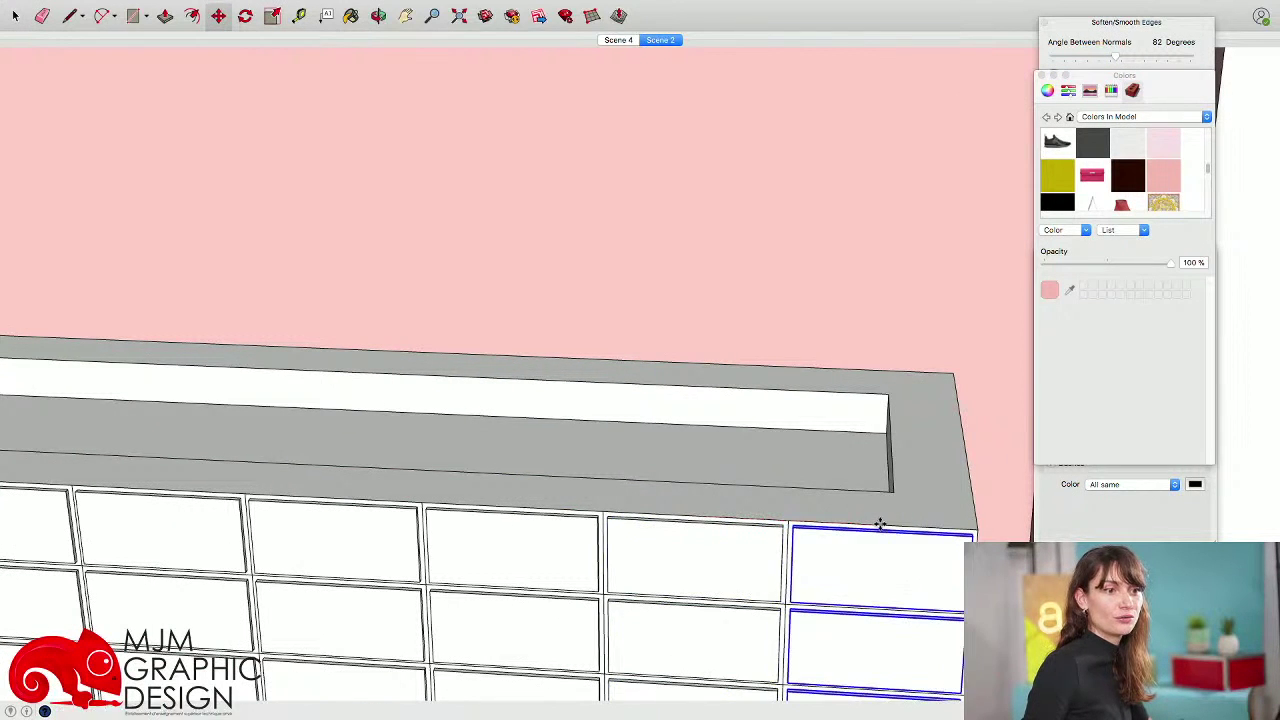
- Group the plinth together with all its drawer panels
scroll(860, 535, down, 4)
middle_drag(848, 547, 398, 411)
scroll(533, 520, down, 3)
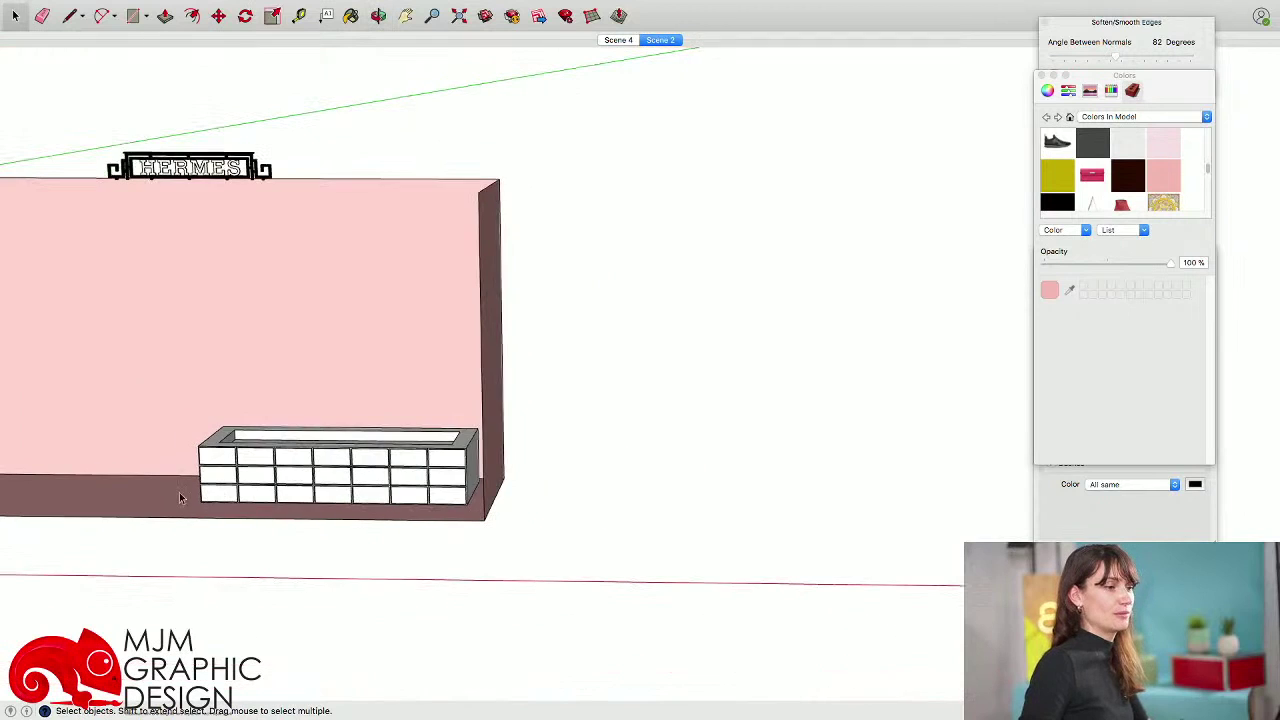
click(373, 500)
right_click(368, 476)
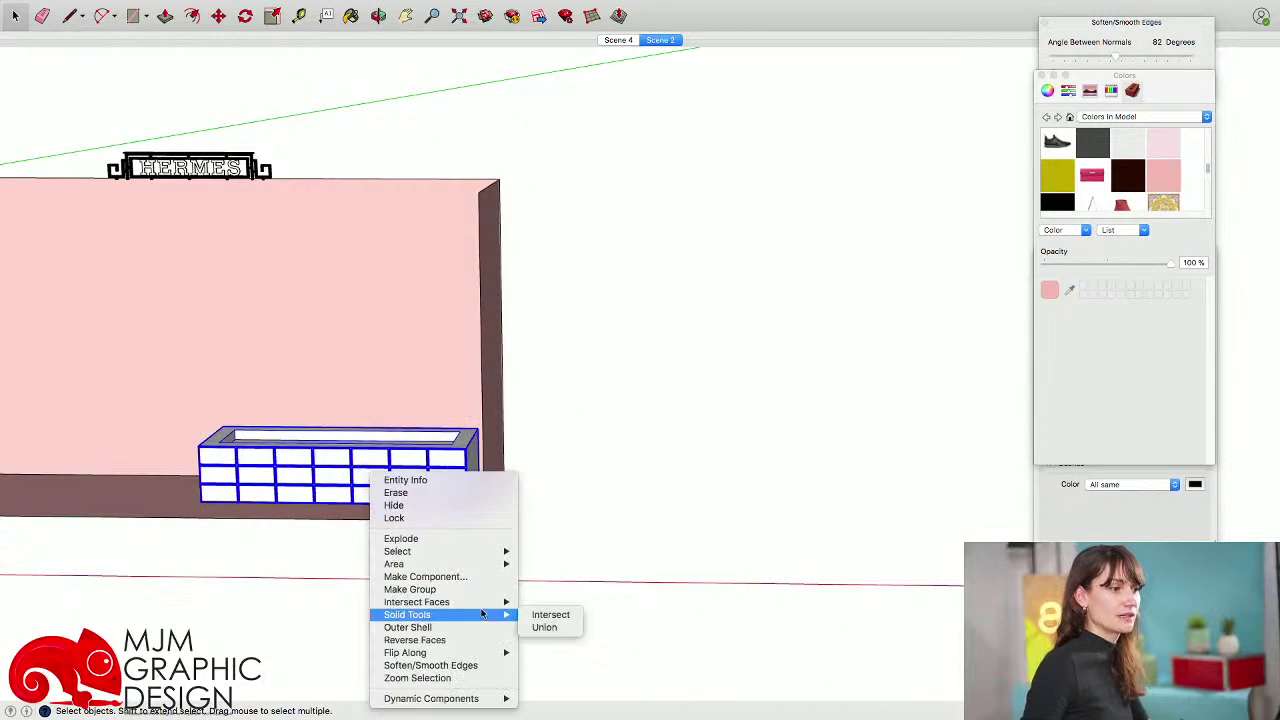
click(371, 590)
middle_drag(371, 574, 527, 516)
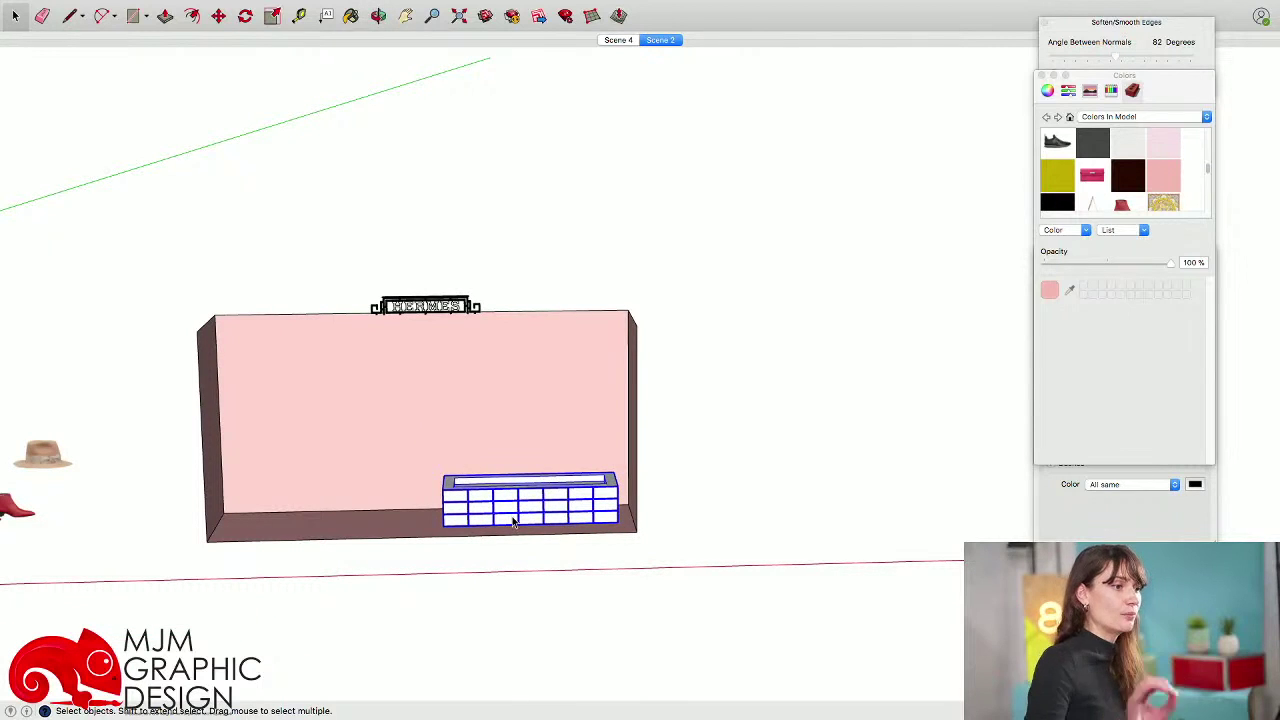
middle_drag(491, 517, 615, 596)
scroll(465, 515, up, 5)
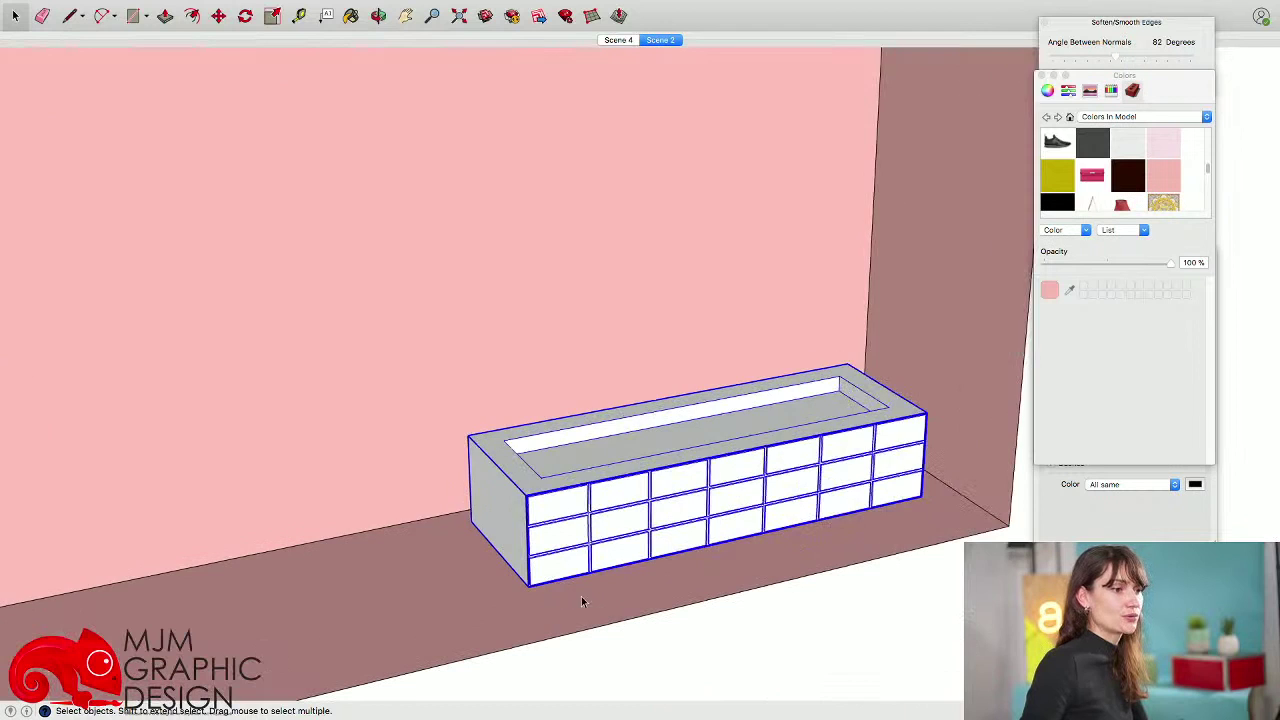
scroll(592, 610, down, 3)
click(601, 606)
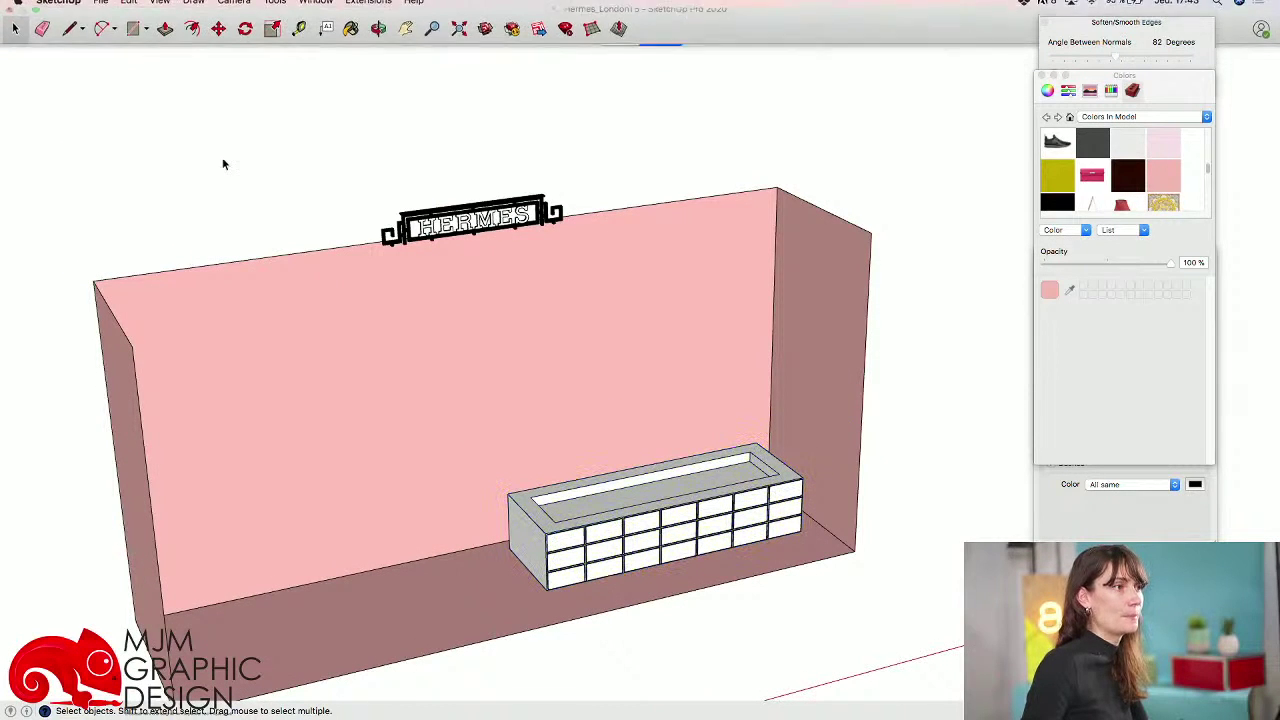
shift+middle_drag(599, 537, 593, 508)
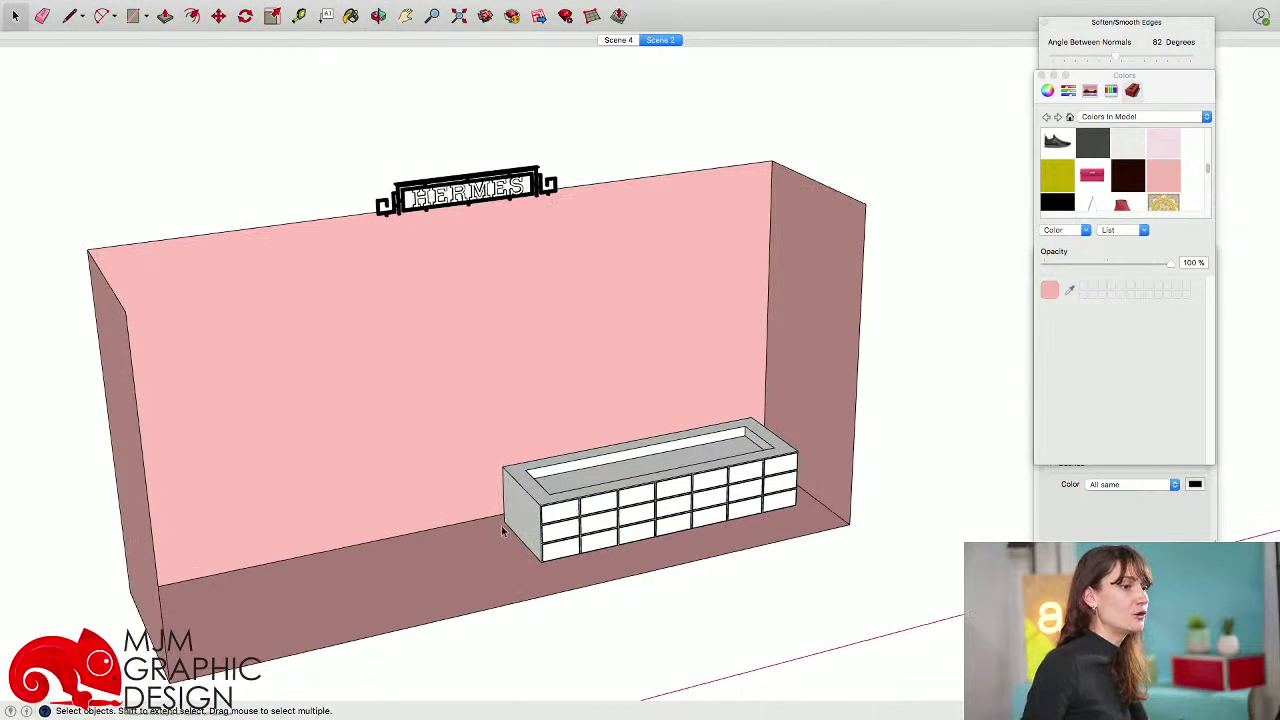
- Draw a rectangle on the plinth's short side face, from the midpoint of its bottom edge to its upper front corner
scroll(503, 530, up, 5)
key(r)
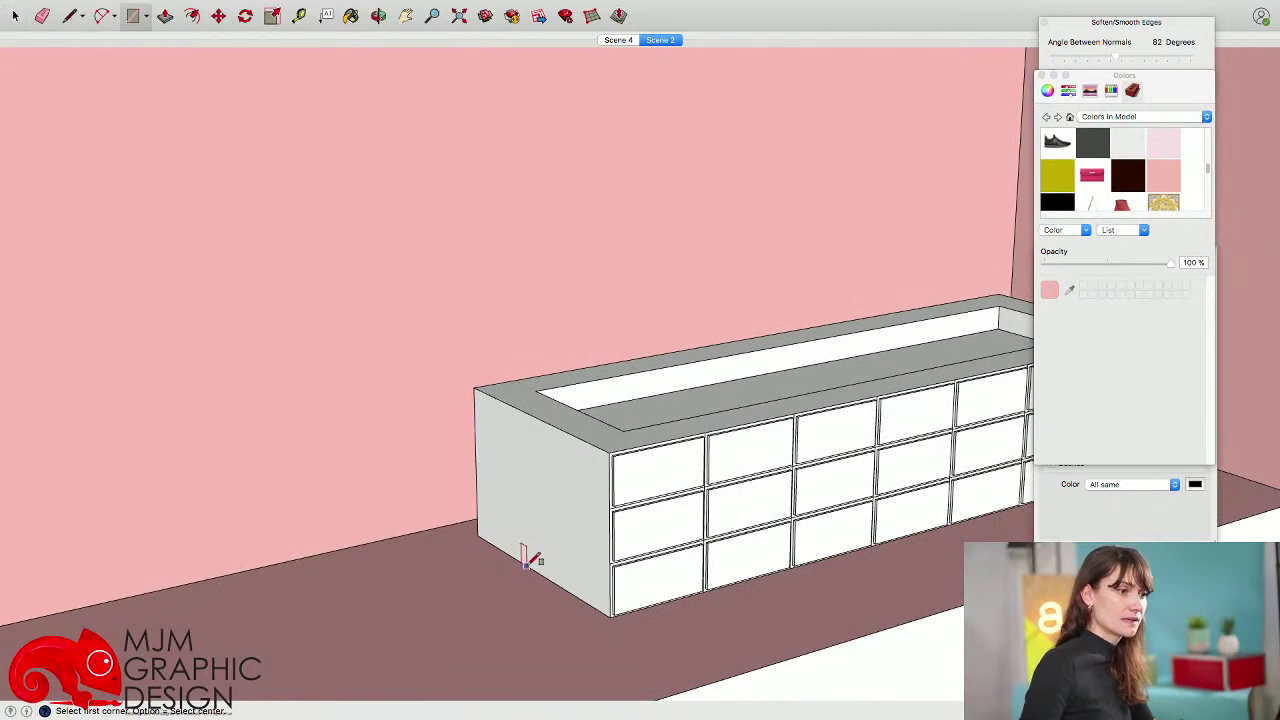
click(529, 566)
click(608, 451)
middle_drag(608, 451, 509, 370)
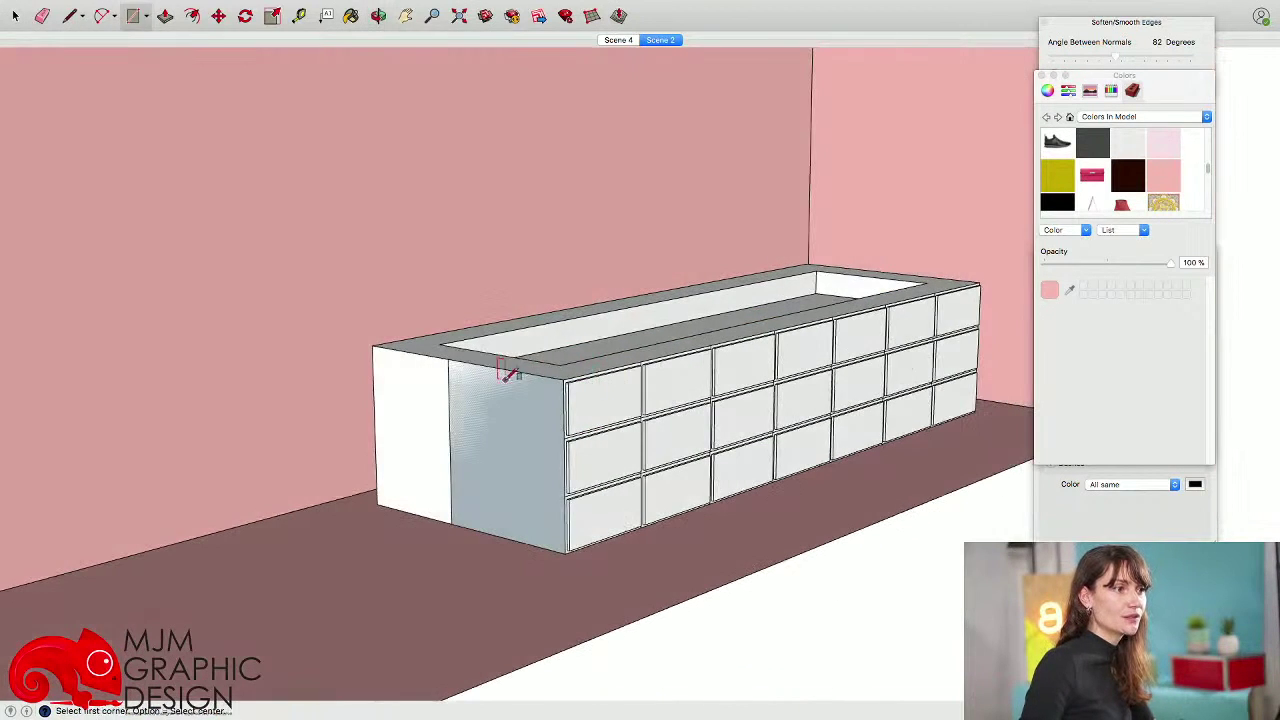
- Move the rectangle's upper edge straight up so that the rectangle rises above the plinth
key(space)
key(m)
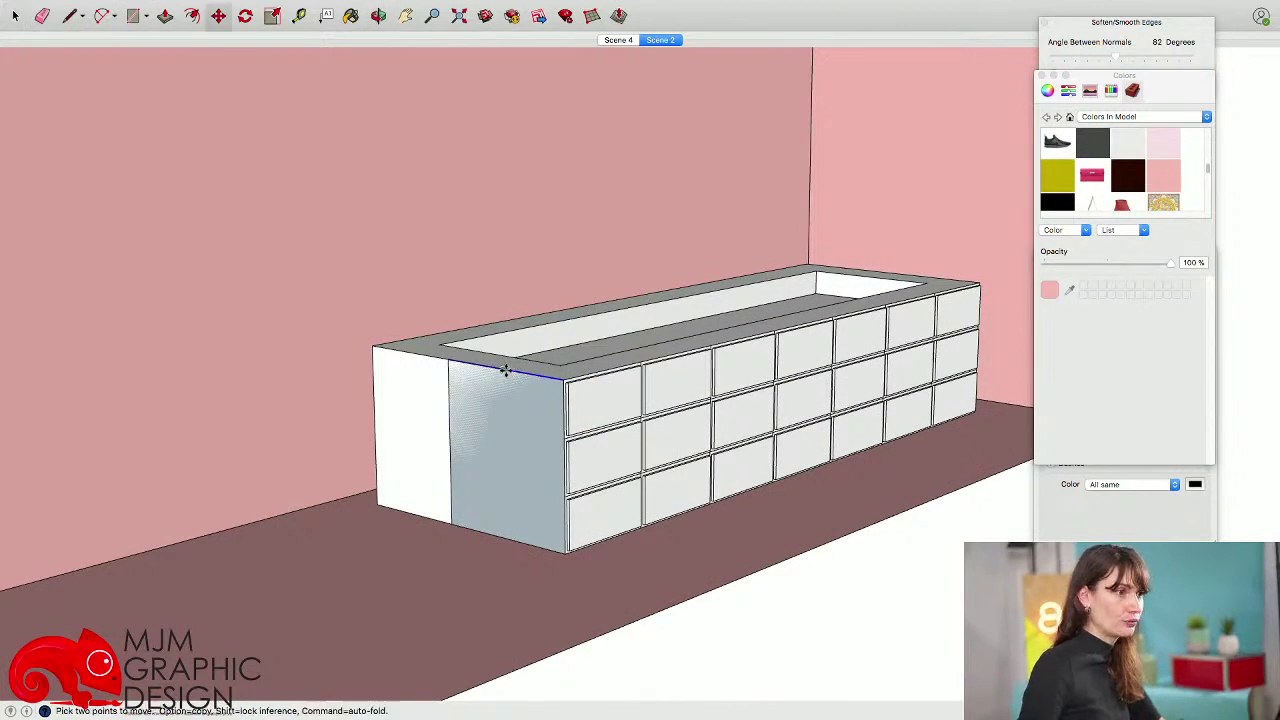
click(507, 370)
click(509, 288)
key(space)
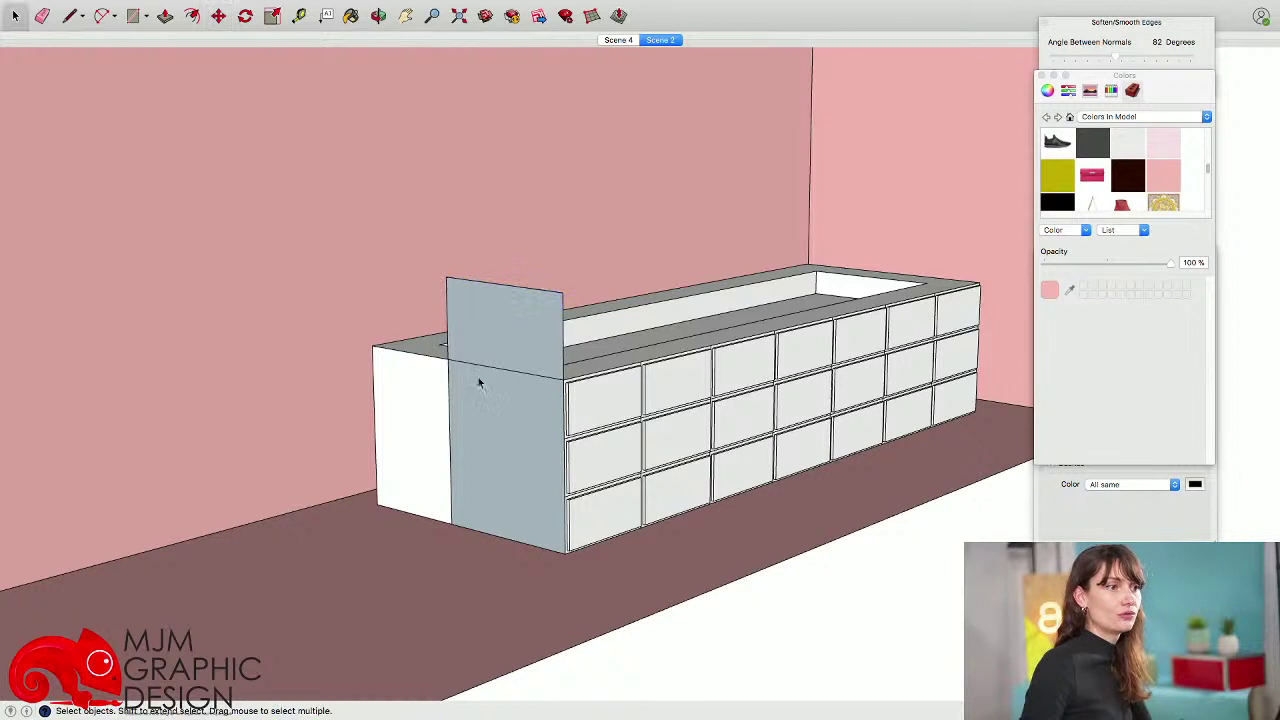
- Move the whole rectangular panel away from the plinth's side to stand free in front of the drawers
click(528, 318)
scroll(519, 331, down, 3)
key(m)
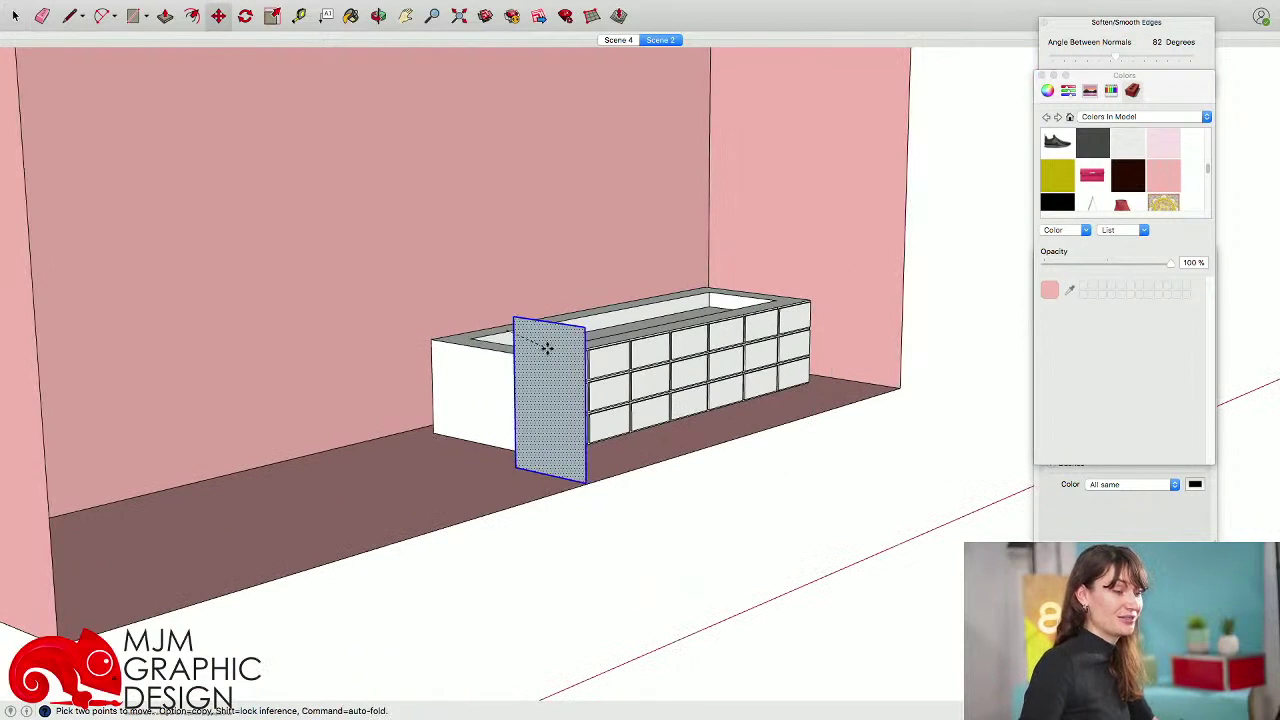
click(547, 347)
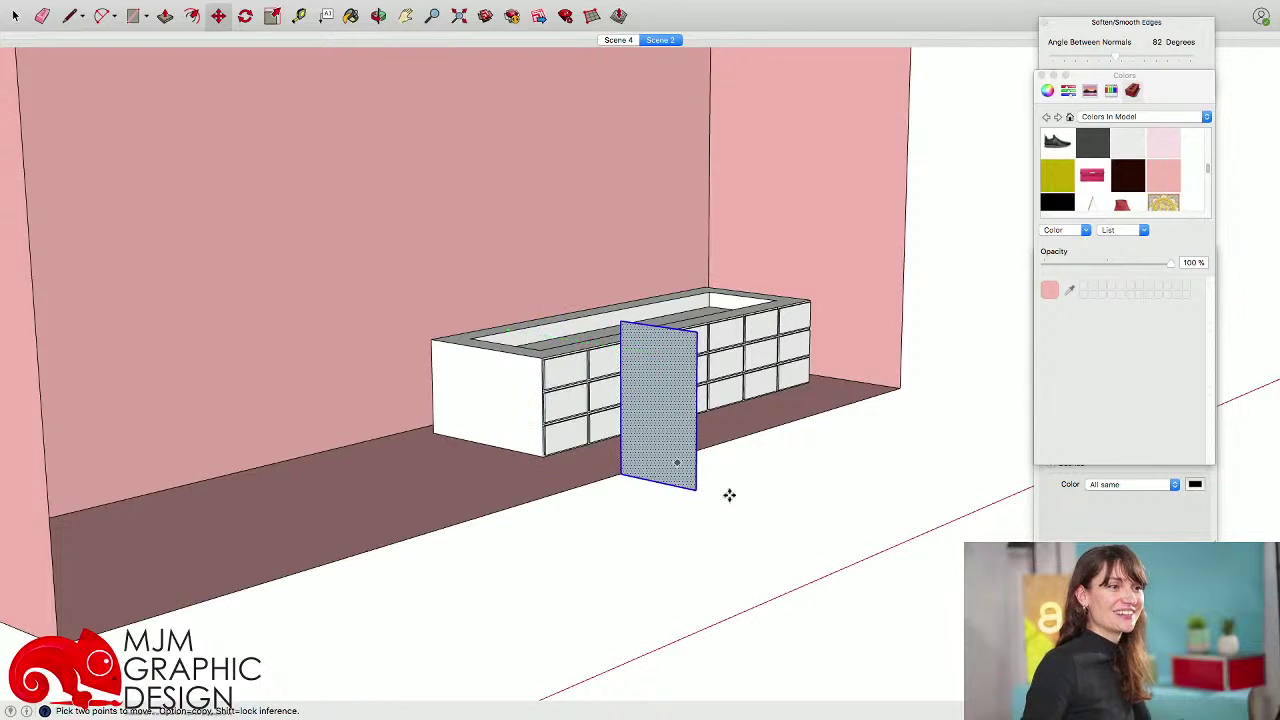
key(space)
click(729, 495)
shift+middle_drag(704, 504, 600, 528)
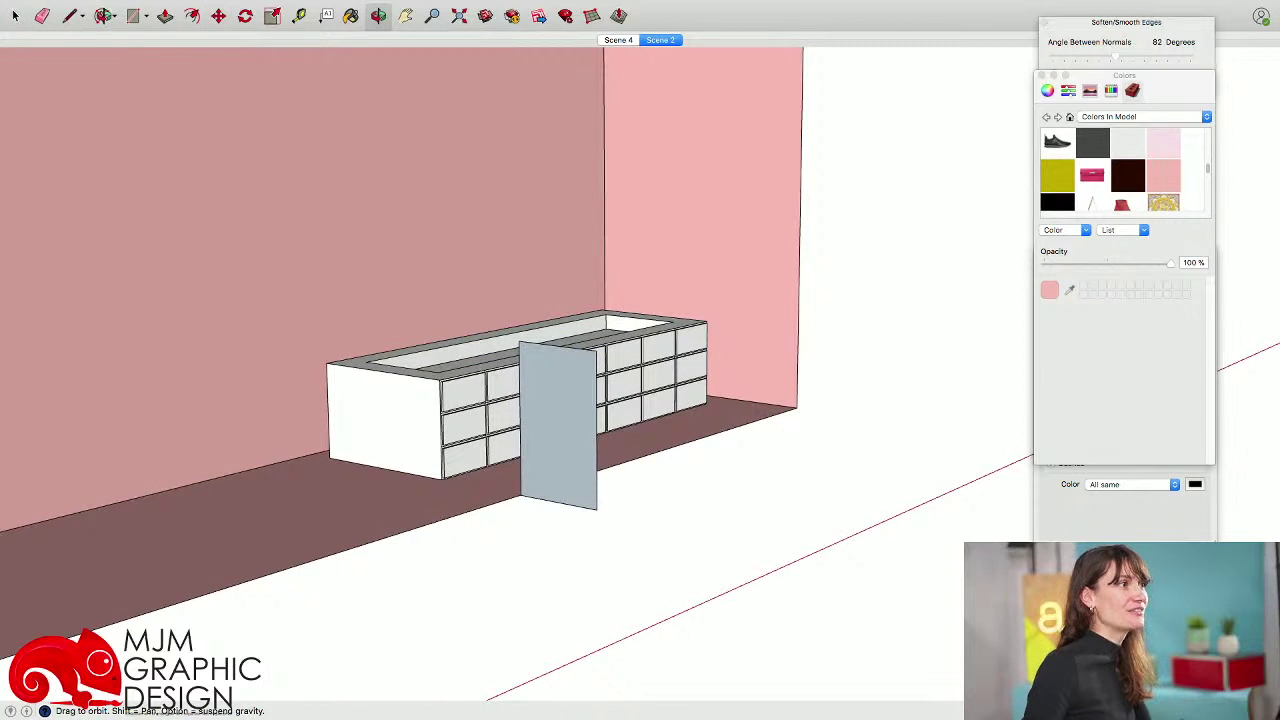
middle_drag(455, 328, 613, 399)
key(a)
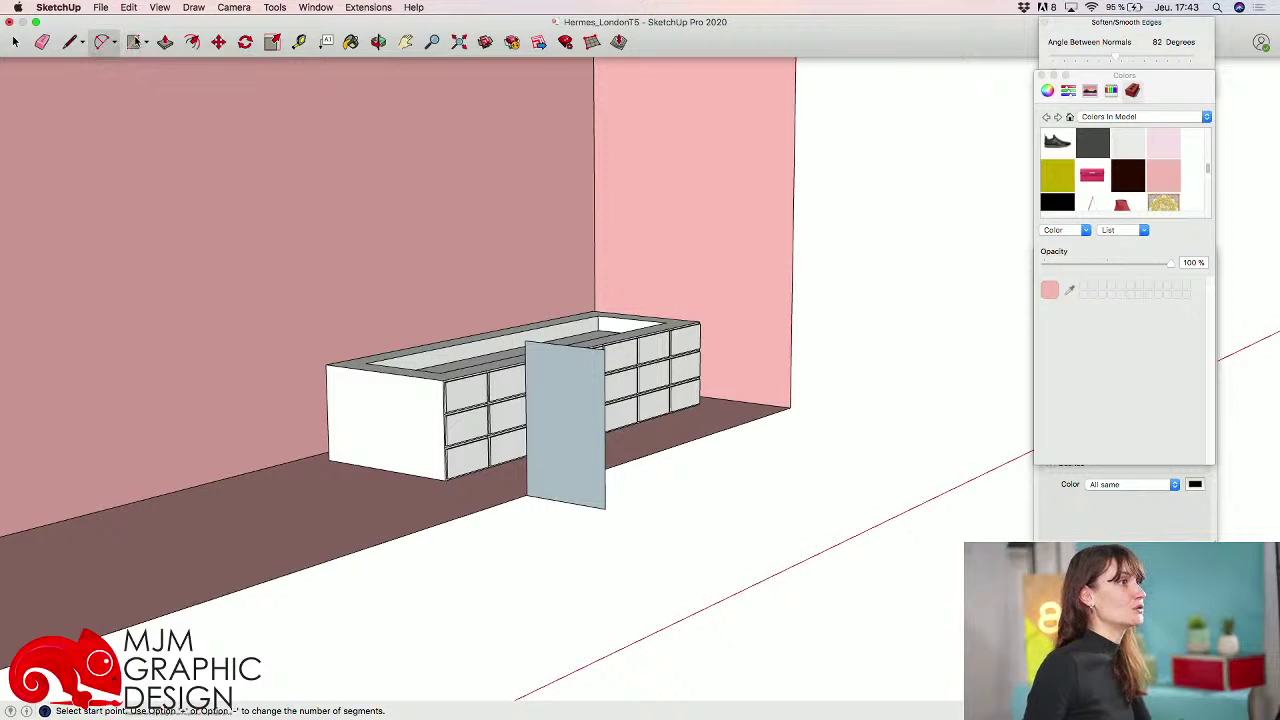
click(136, 42)
click(143, 44)
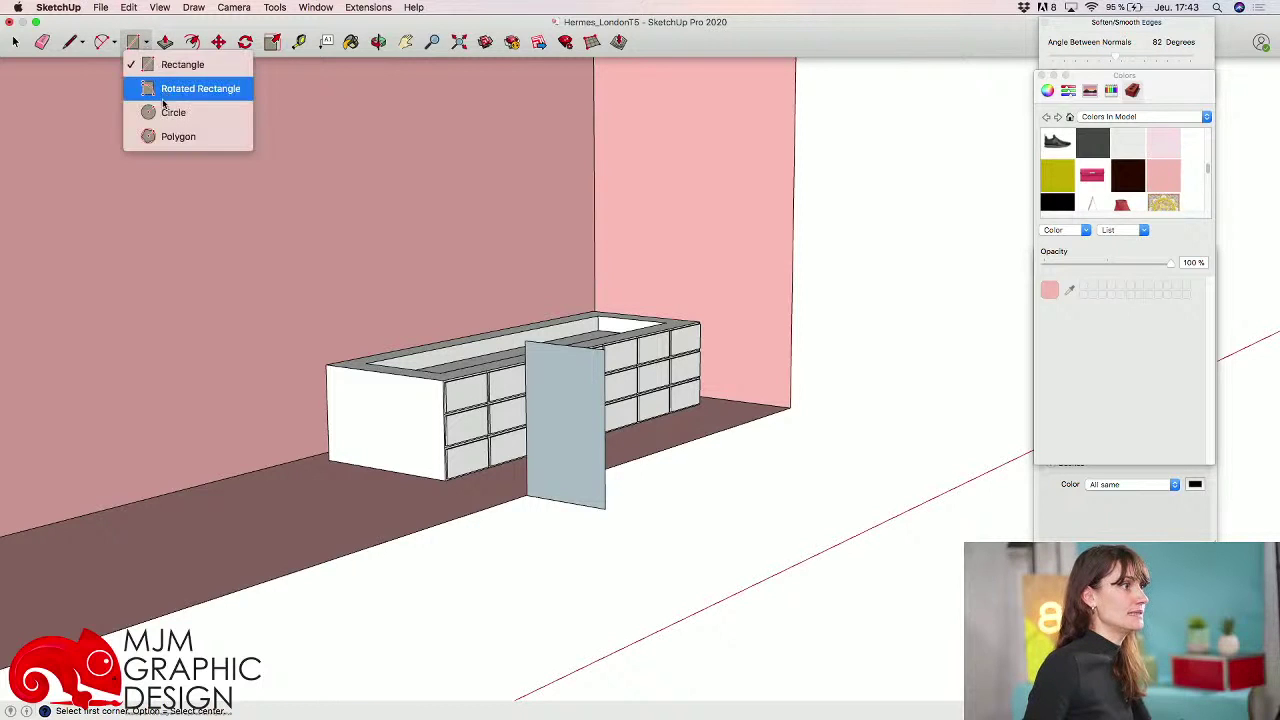
click(101, 47)
click(101, 42)
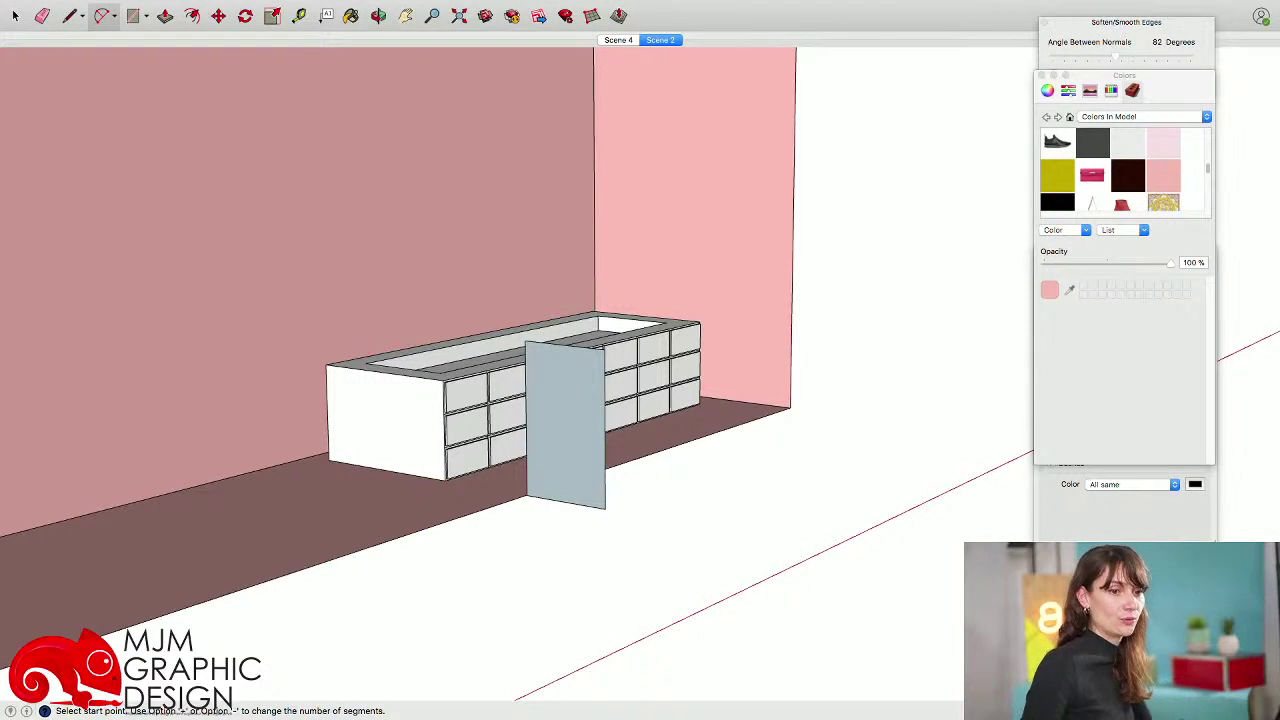
scroll(540, 385, up, 5)
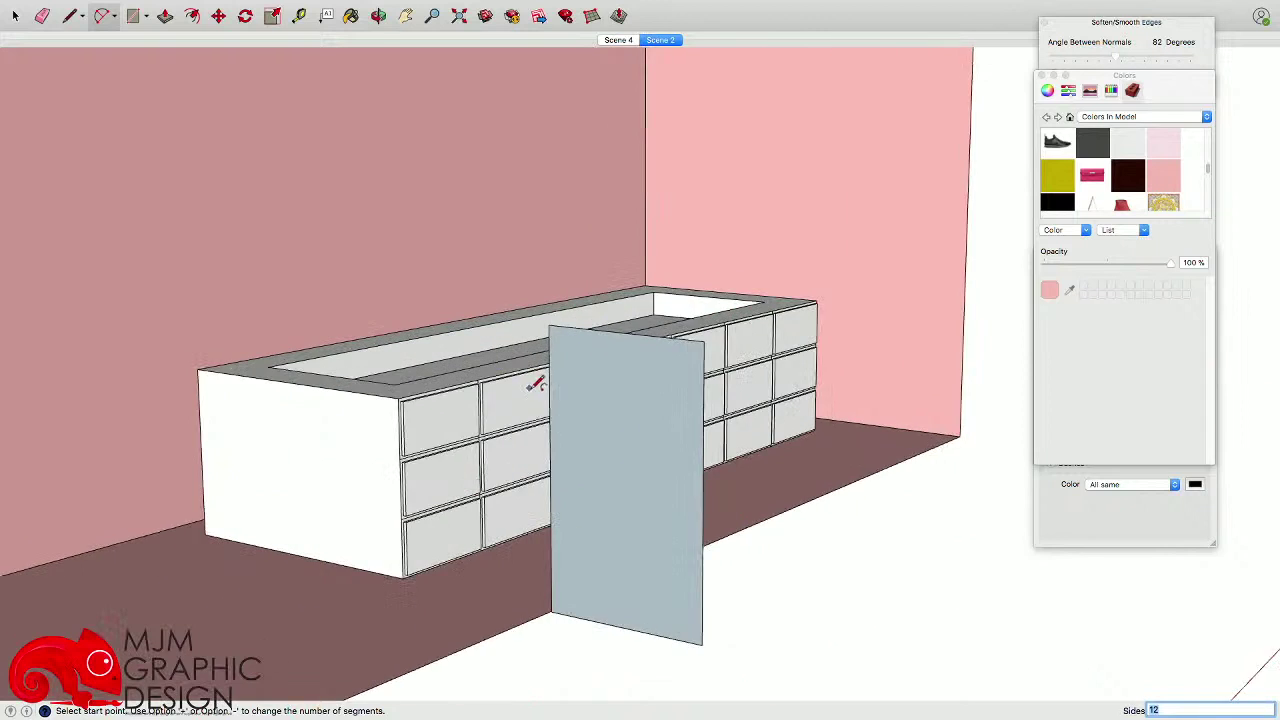
click(554, 396)
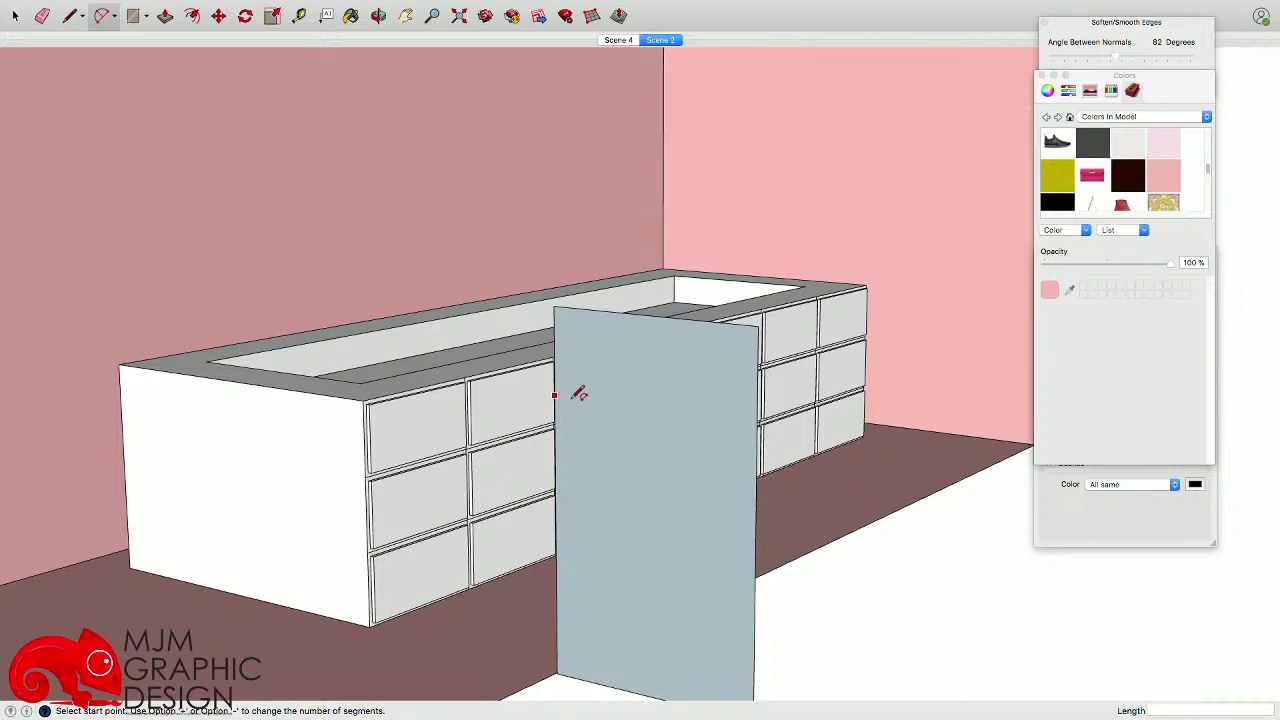
click(653, 412)
scroll(640, 345, up, 3)
scroll(637, 332, up, 3)
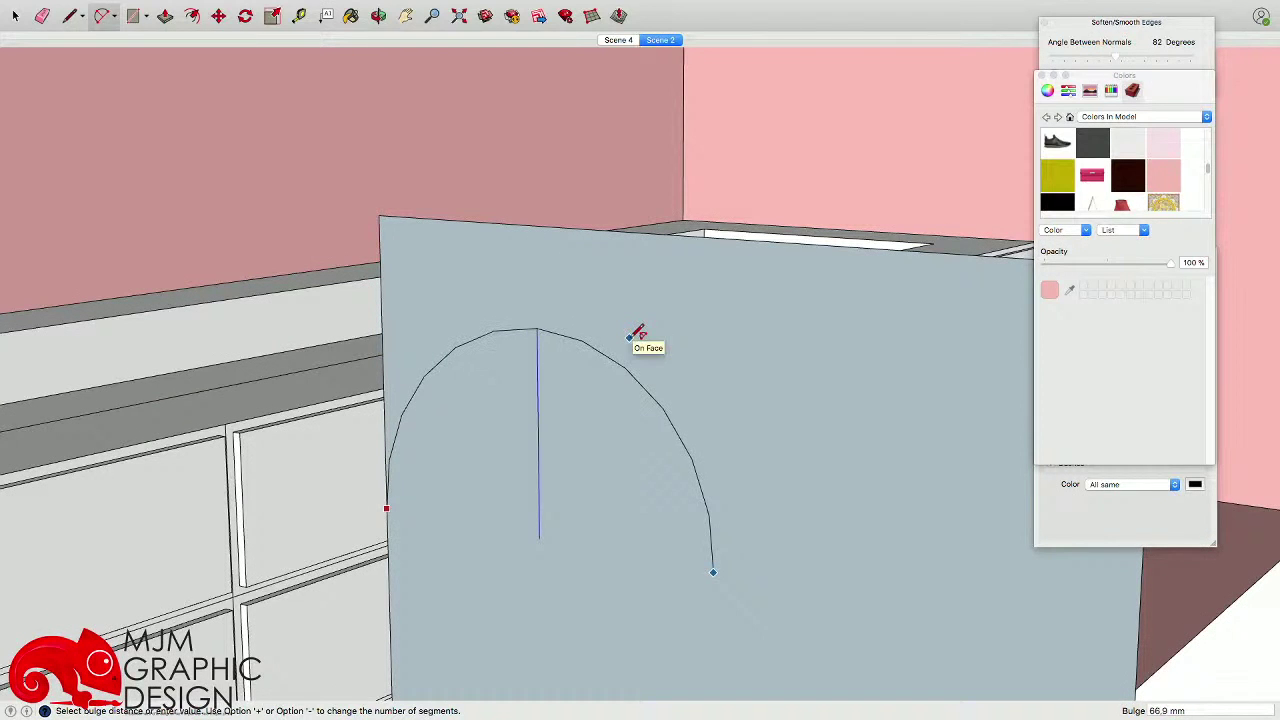
key(space)
scroll(634, 346, down, 8)
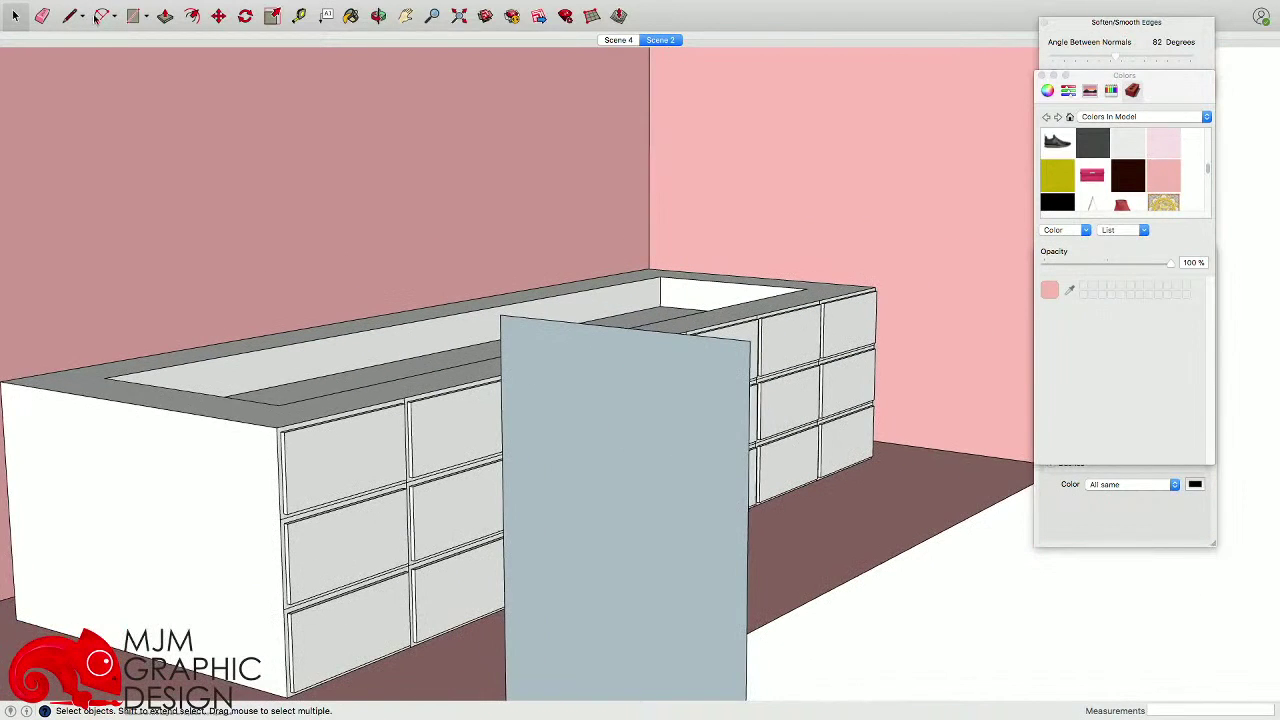
- Raise the 2 Point Arc's segment count and draw an upward semicircular arc from the panel's inner vertical edge across its face
click(98, 17)
double_click(1165, 711)
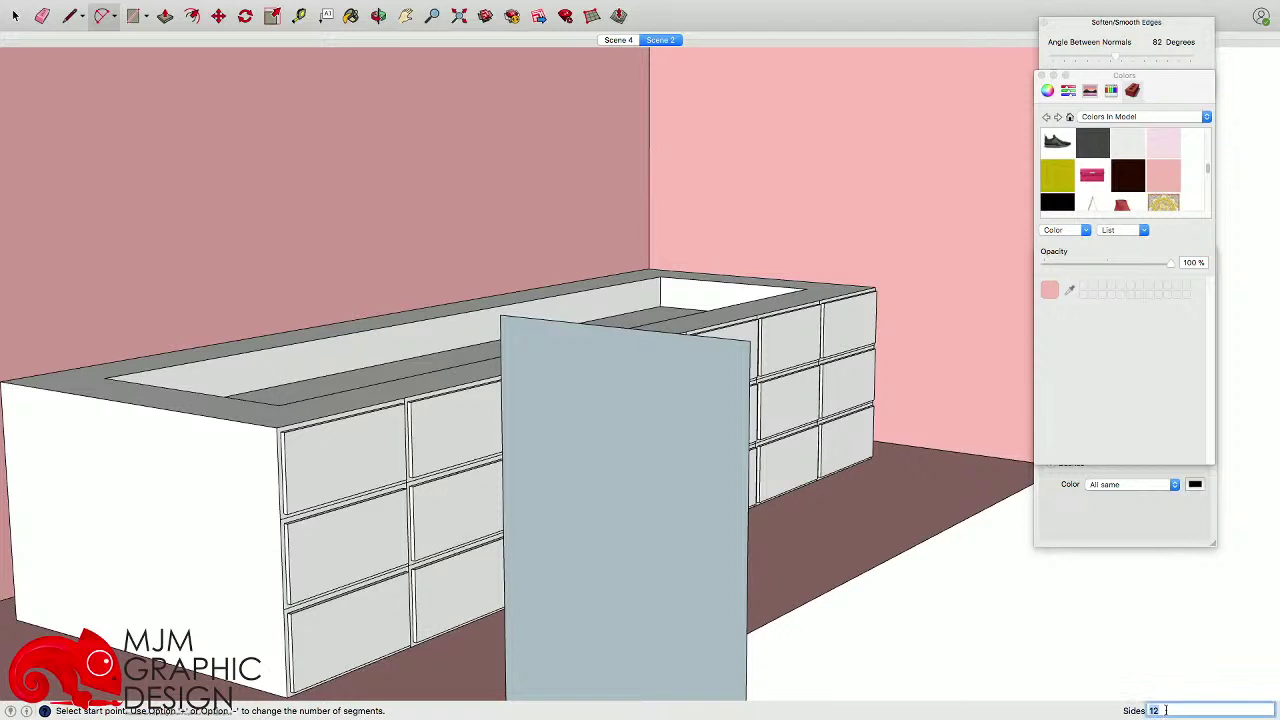
click(502, 474)
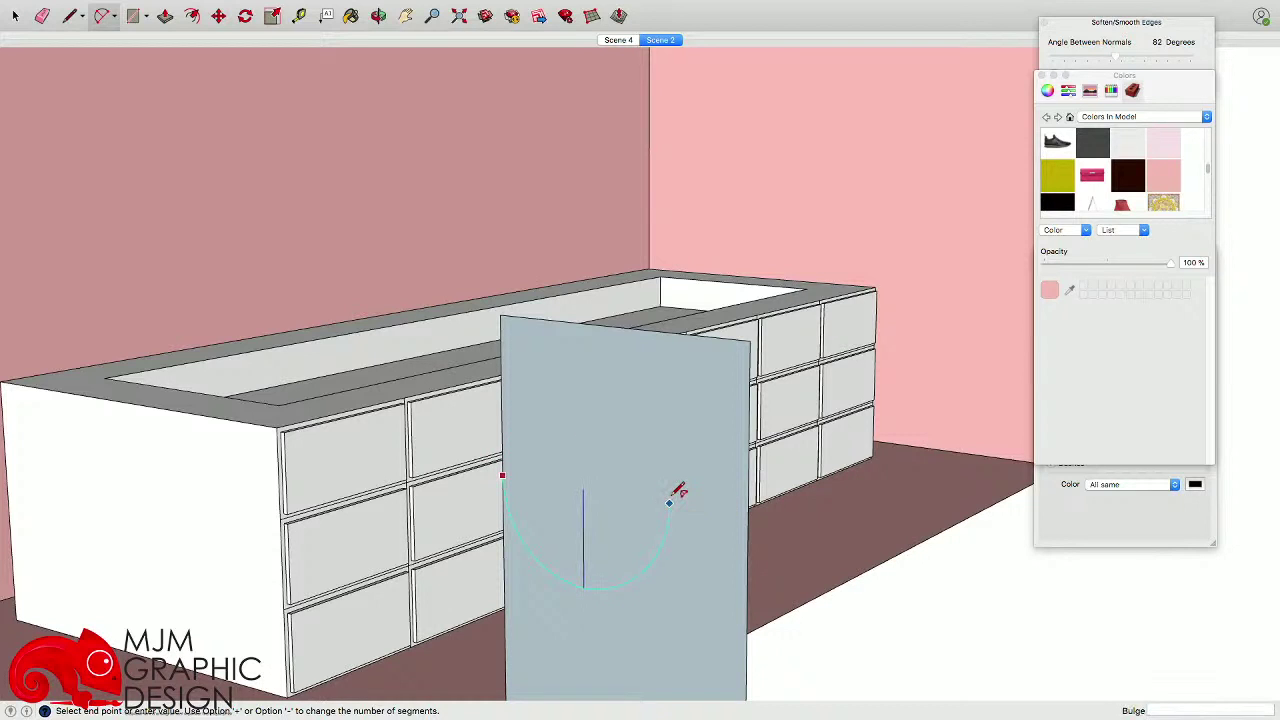
click(668, 502)
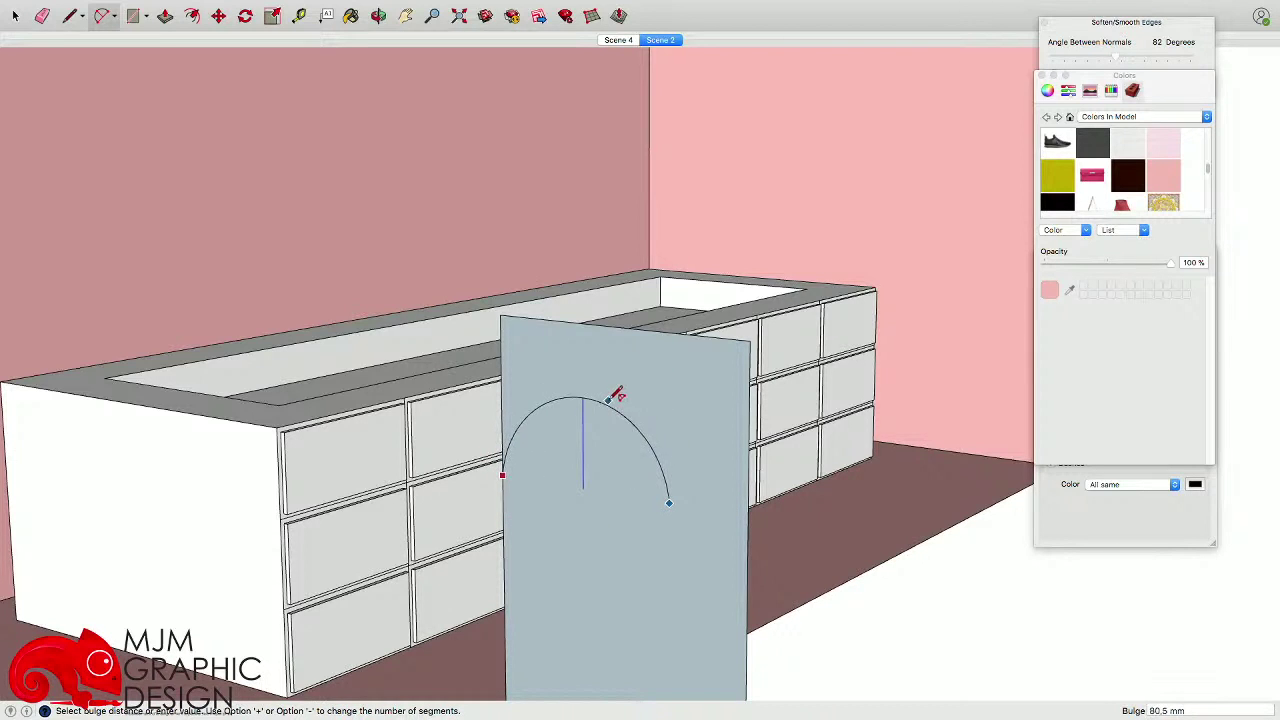
click(617, 384)
scroll(617, 384, down, 3)
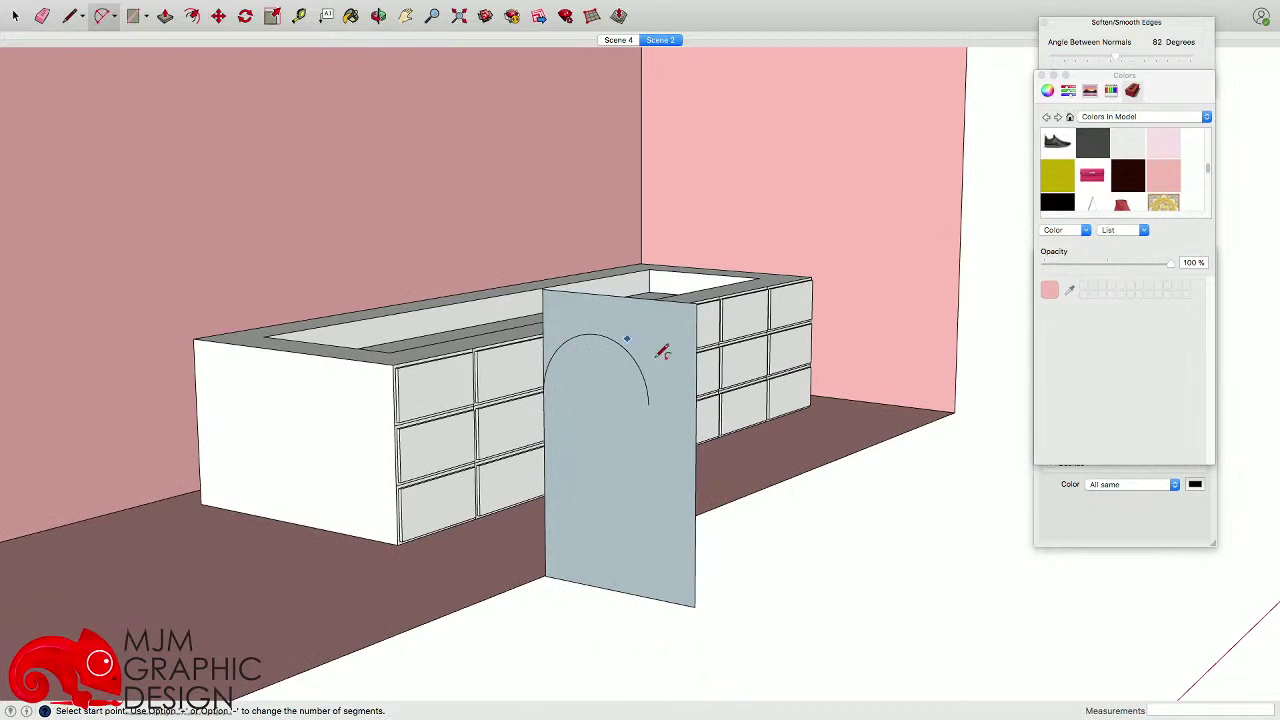
- Draw a vertical line about 271 mm long from the arc's free end down to the panel's lower edge
click(72, 16)
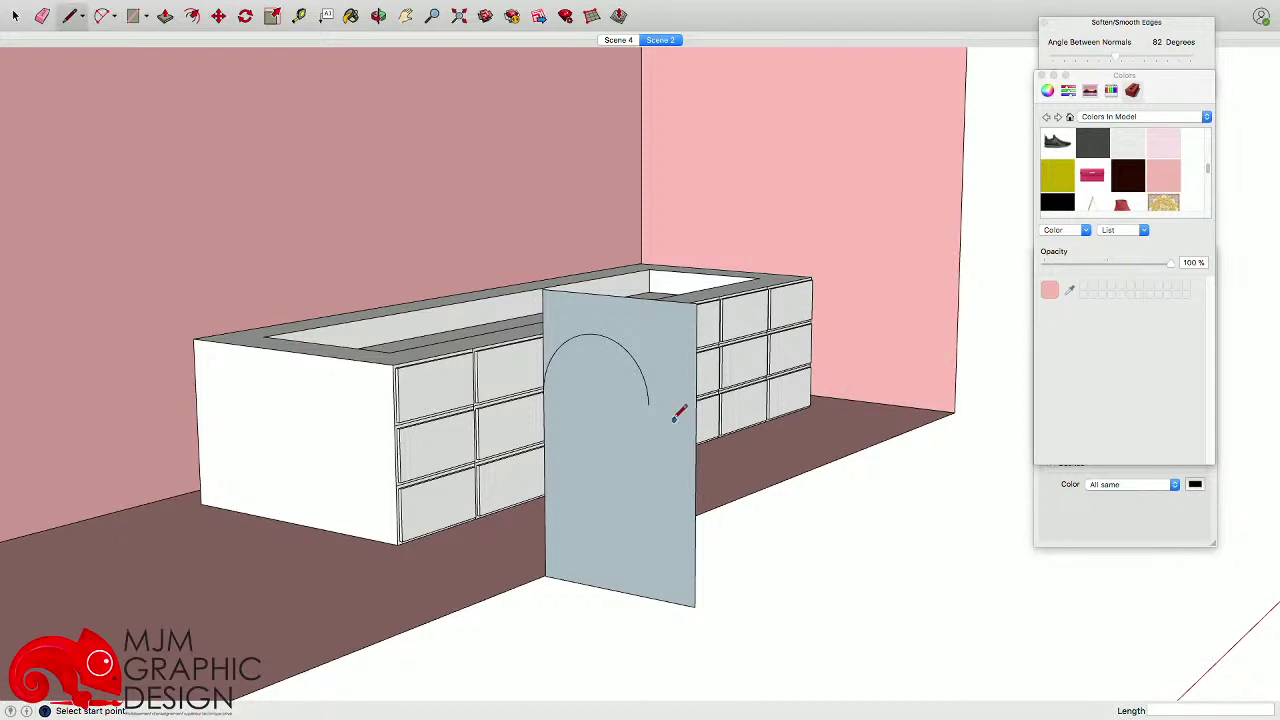
click(650, 403)
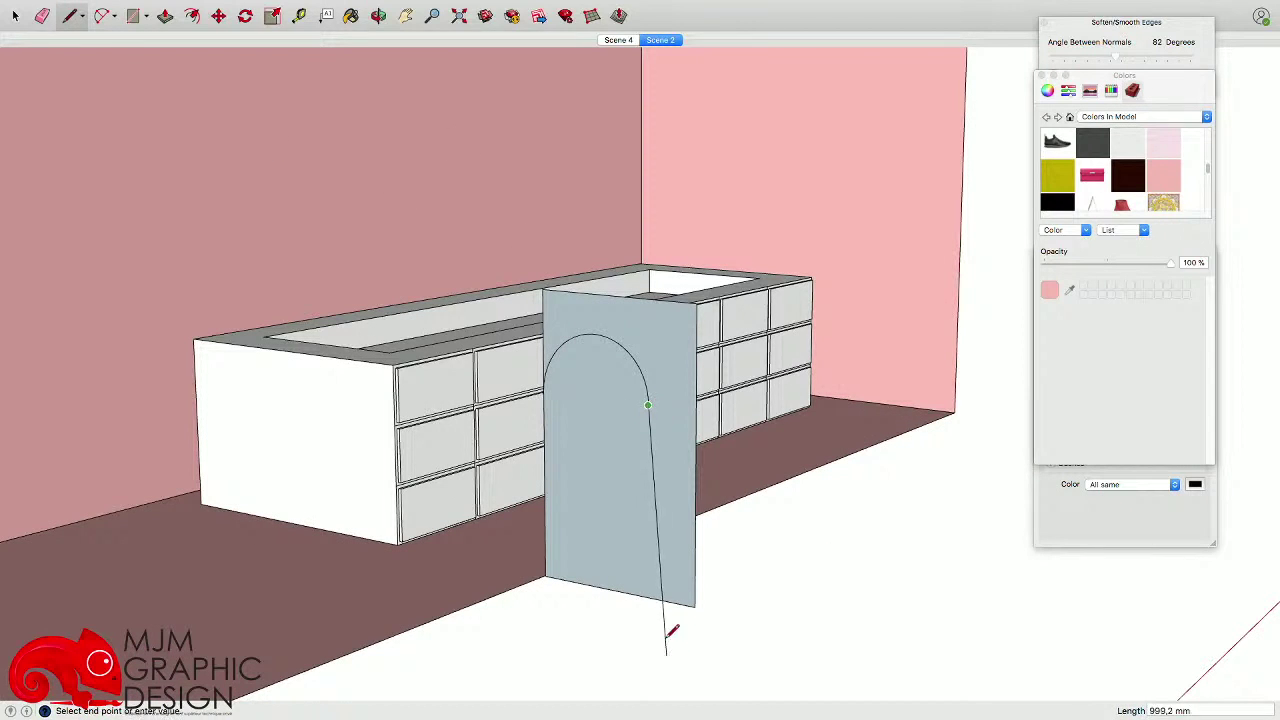
click(646, 594)
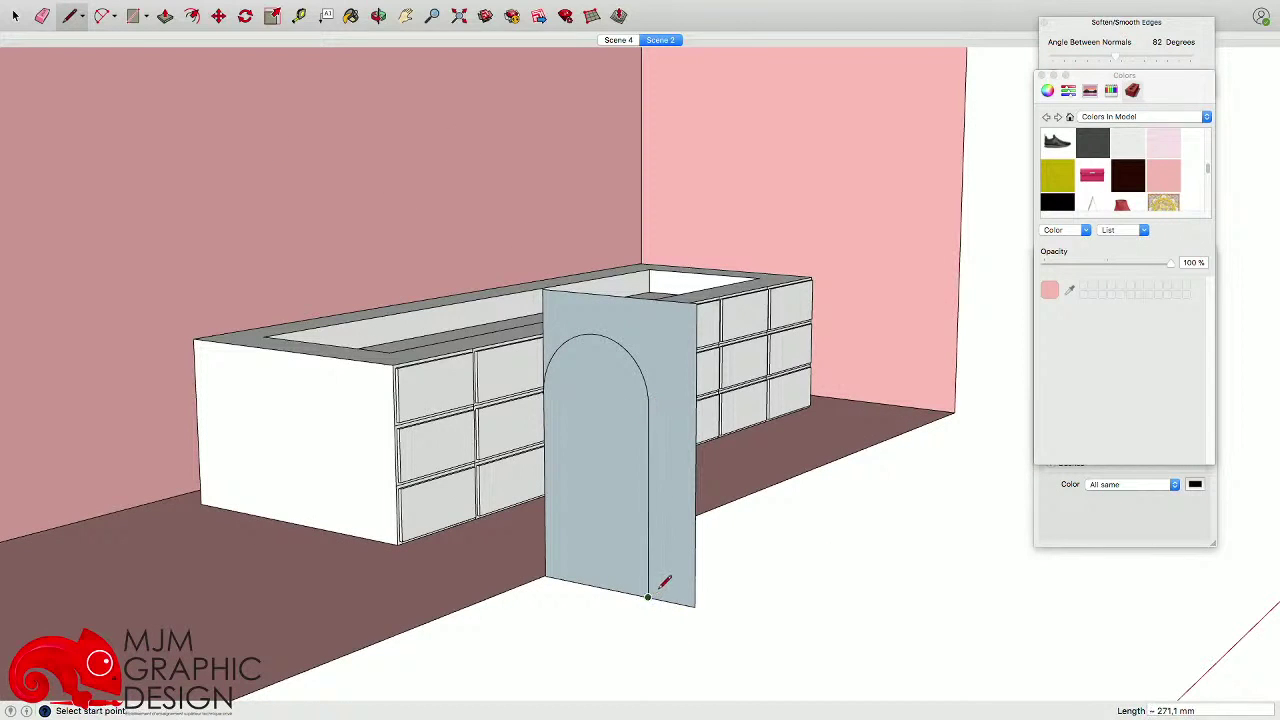
- Draw a small circle with a radius of about 7.5 mm centred on the lower end of the vertical line
click(158, 19)
click(145, 20)
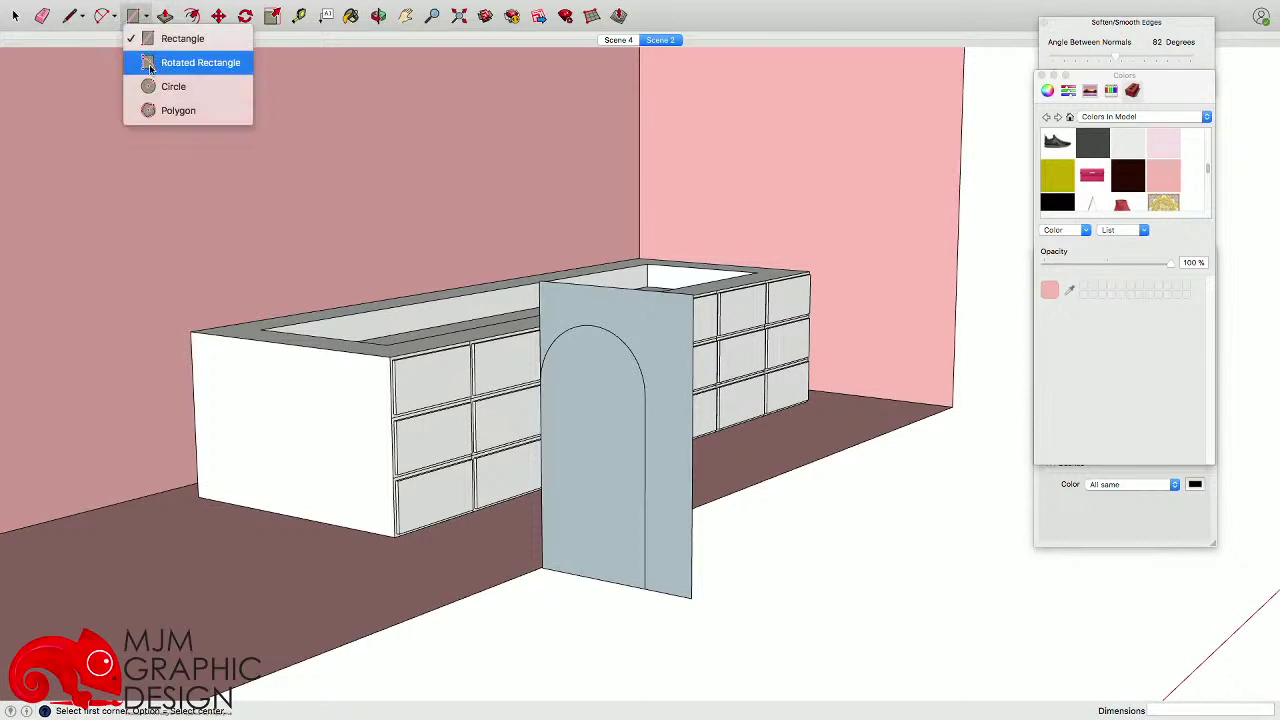
click(160, 86)
middle_drag(520, 360, 563, 509)
scroll(600, 470, up, 5)
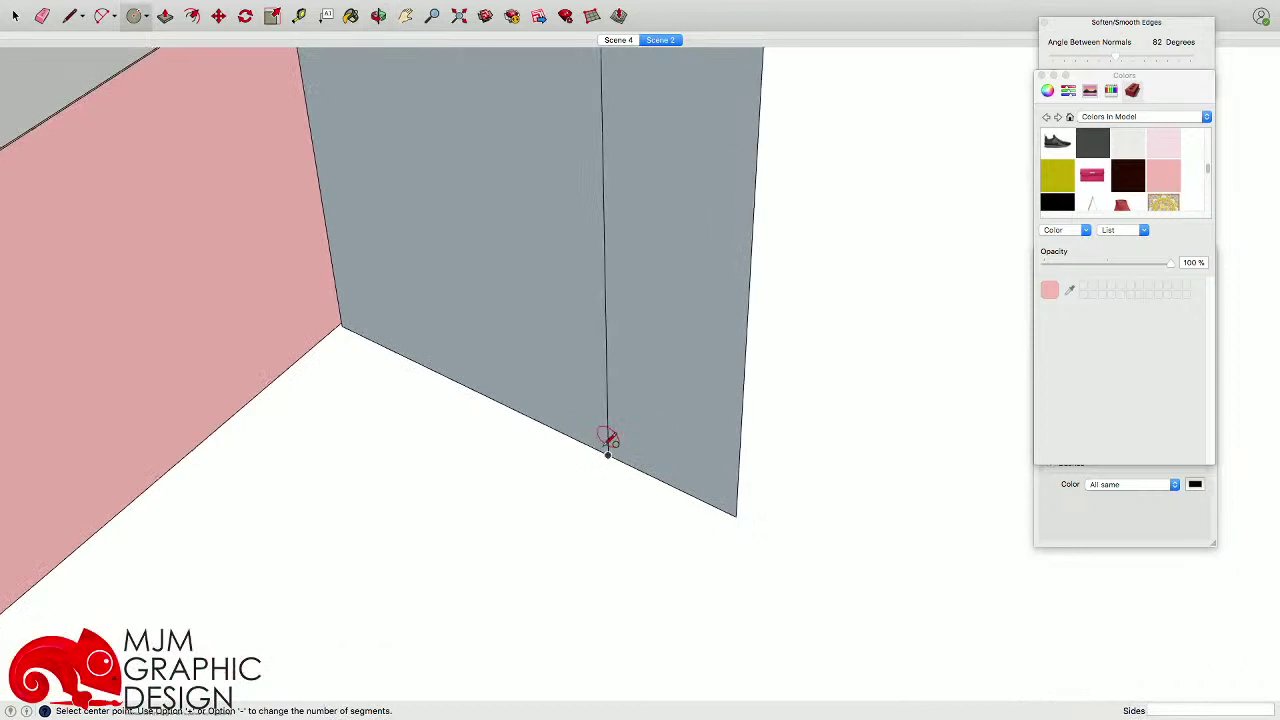
click(608, 454)
scroll(610, 455, up, 2)
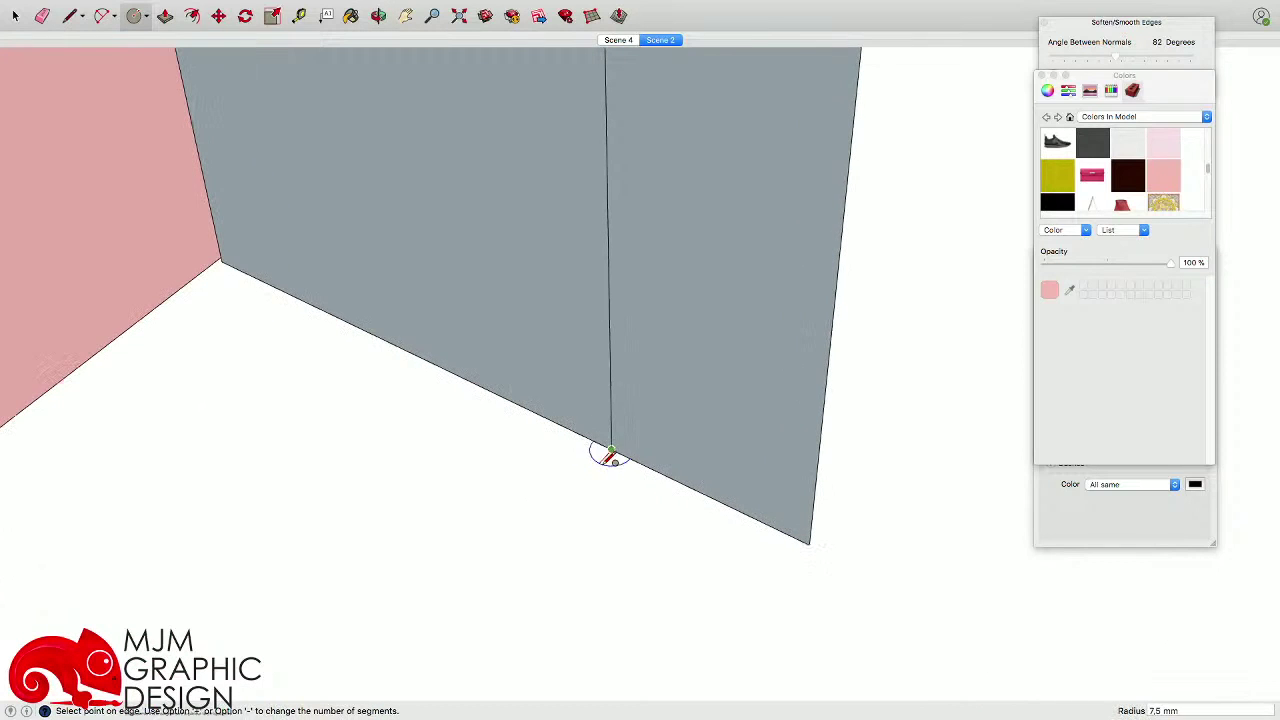
- Delete the panel's face and outer edges around the arc and the vertical line
key(space)
click(610, 440)
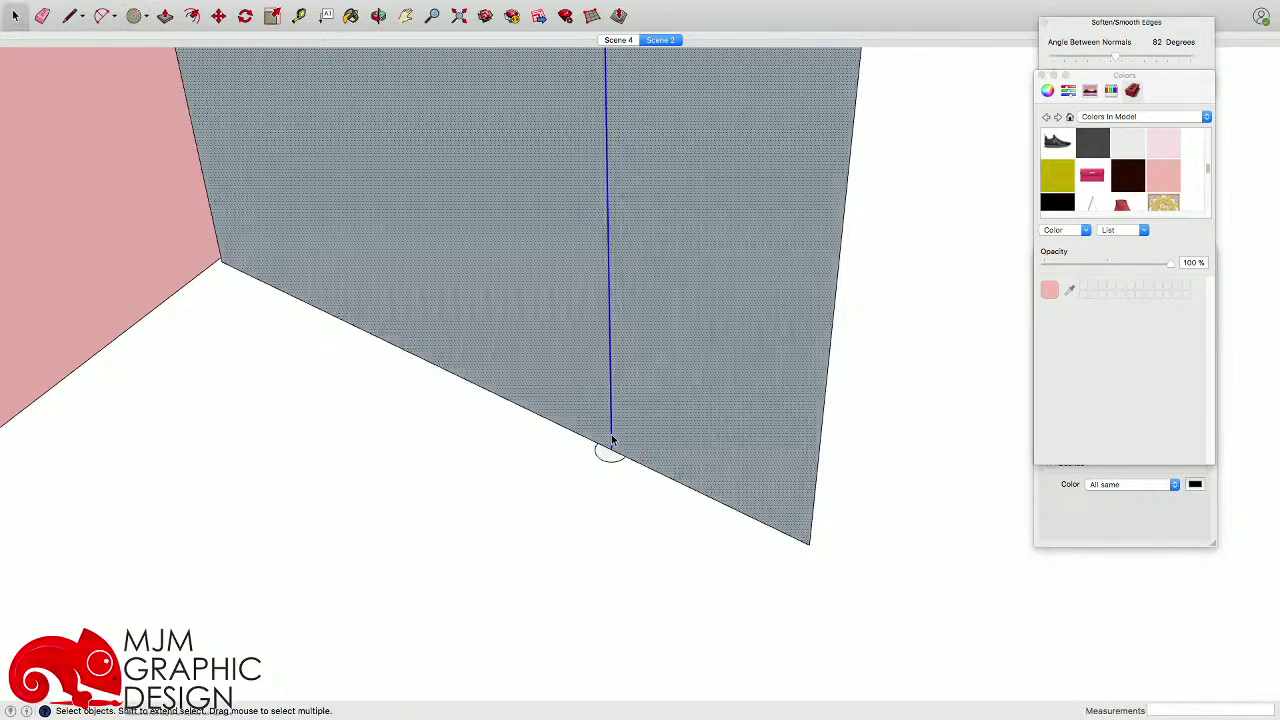
scroll(611, 430, down, 3)
scroll(693, 420, down, 4)
click(703, 430)
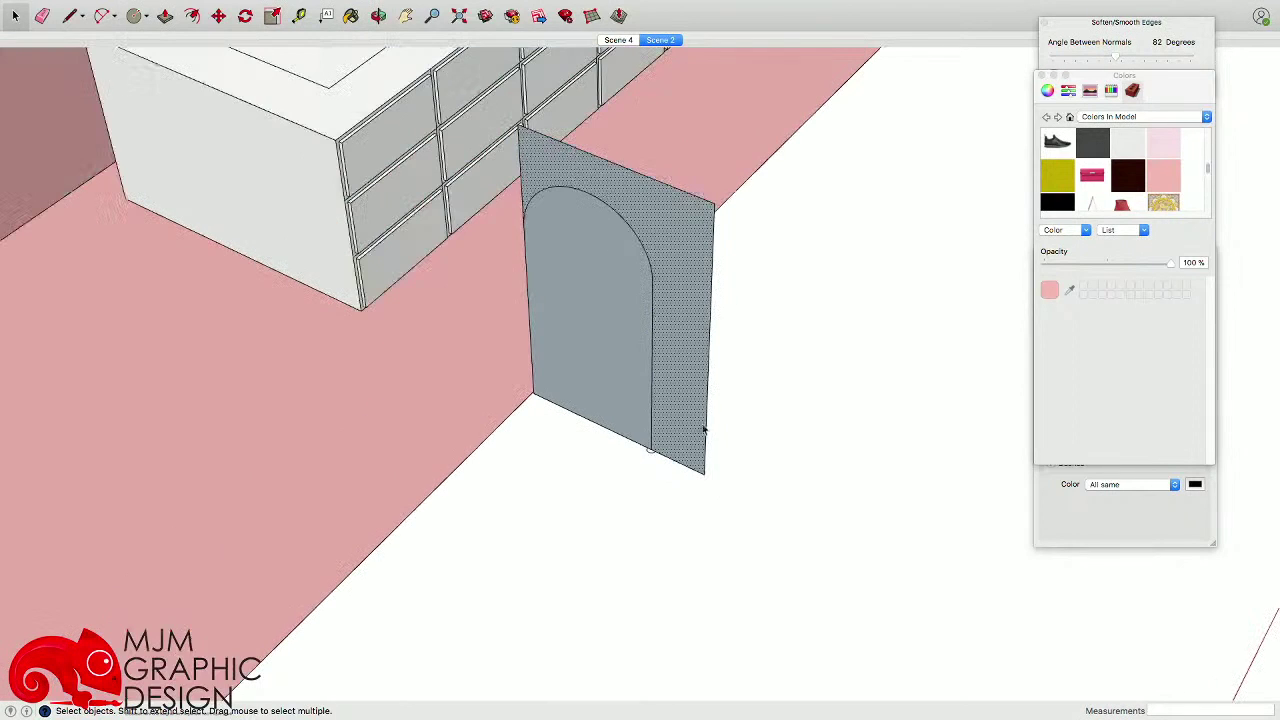
click(702, 476)
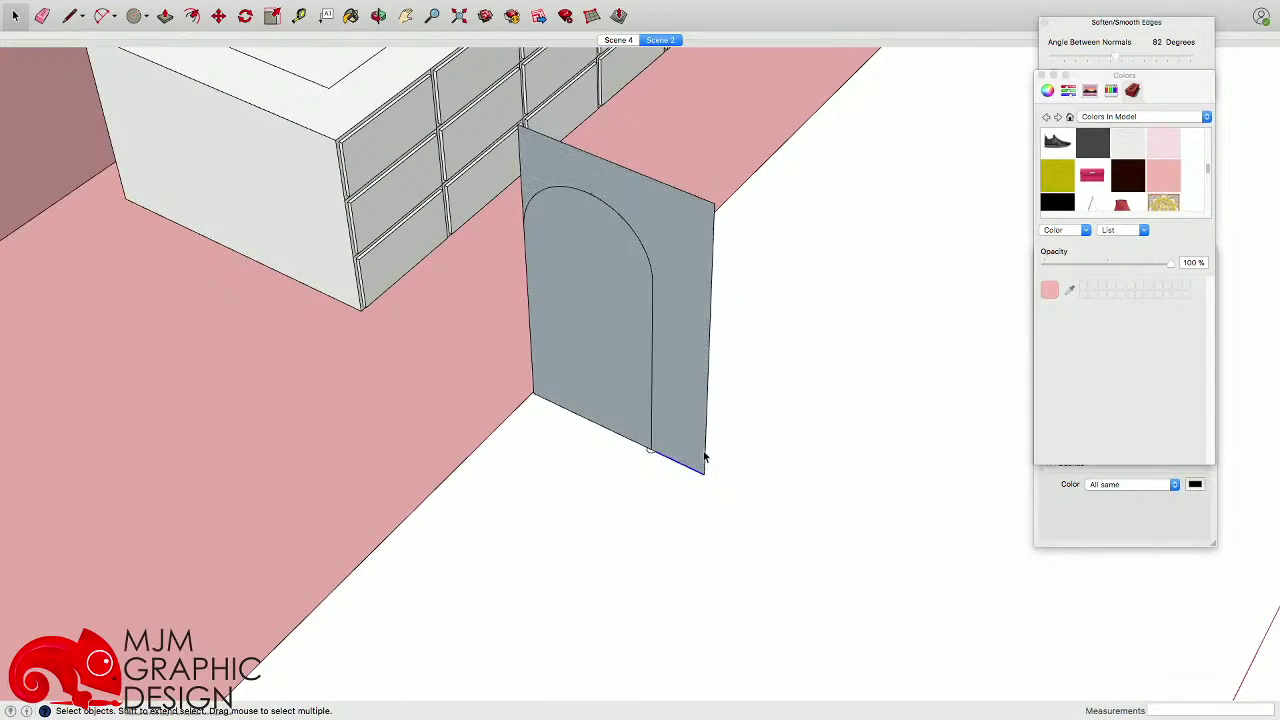
key(Delete)
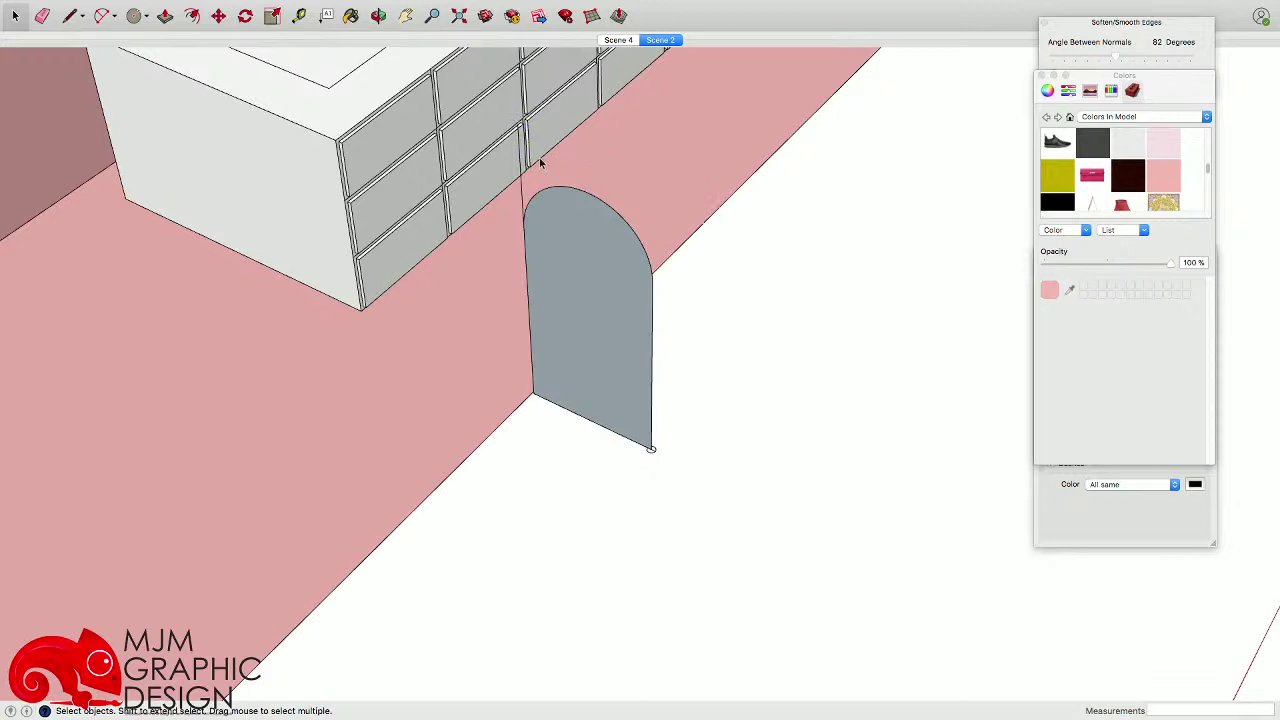
key(Delete)
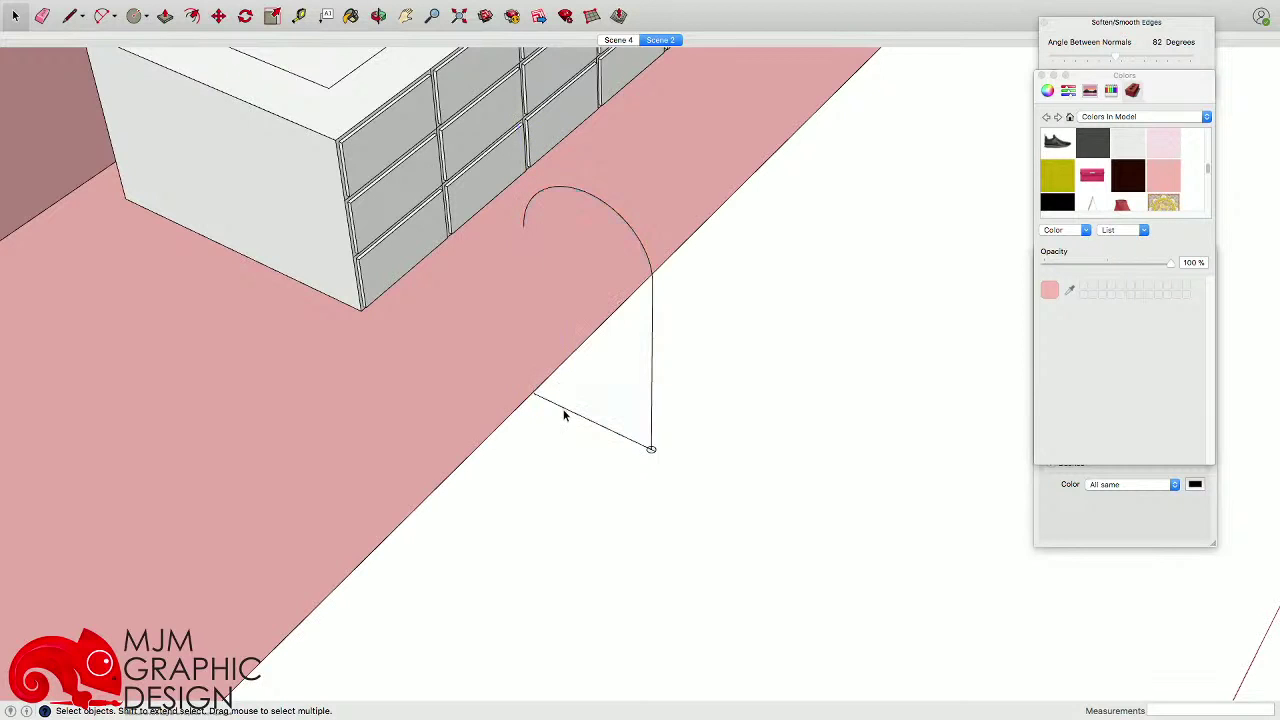
- Clear the leftover edge inside the circle and sweep the circle along the arc-and-line path with Follow Me
triple_click(652, 394)
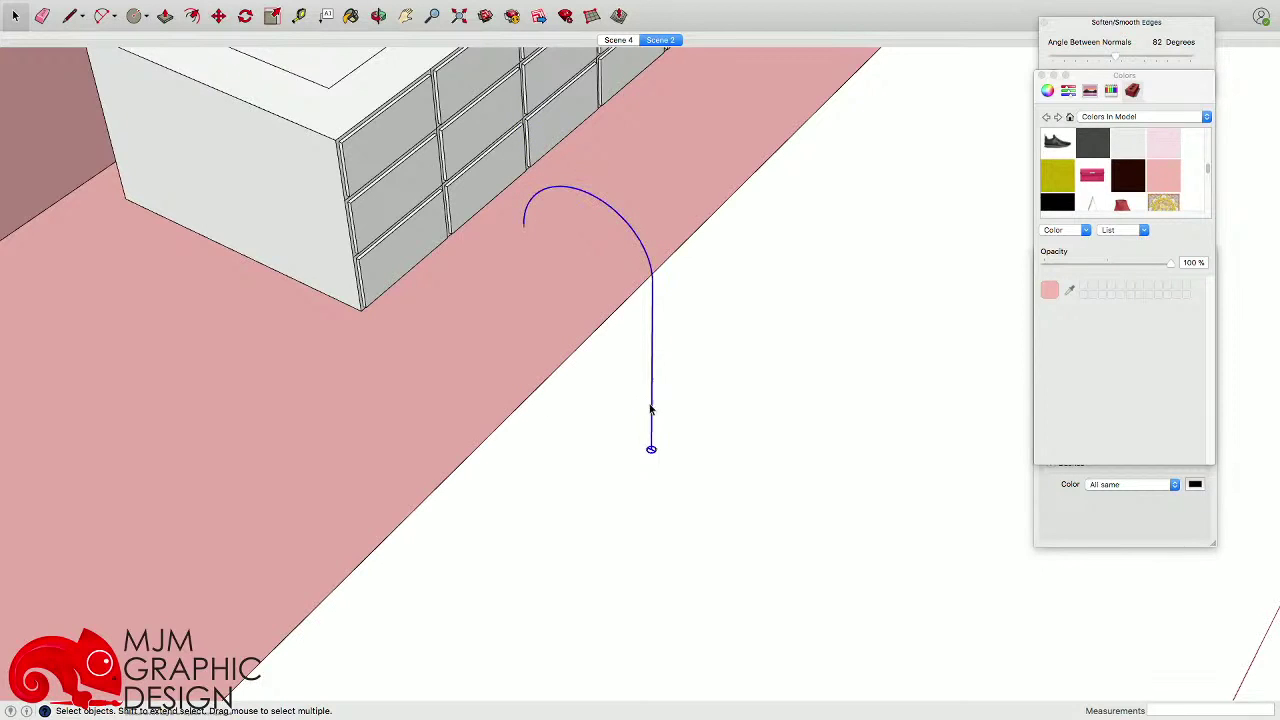
scroll(652, 450, up, 5)
click(659, 451)
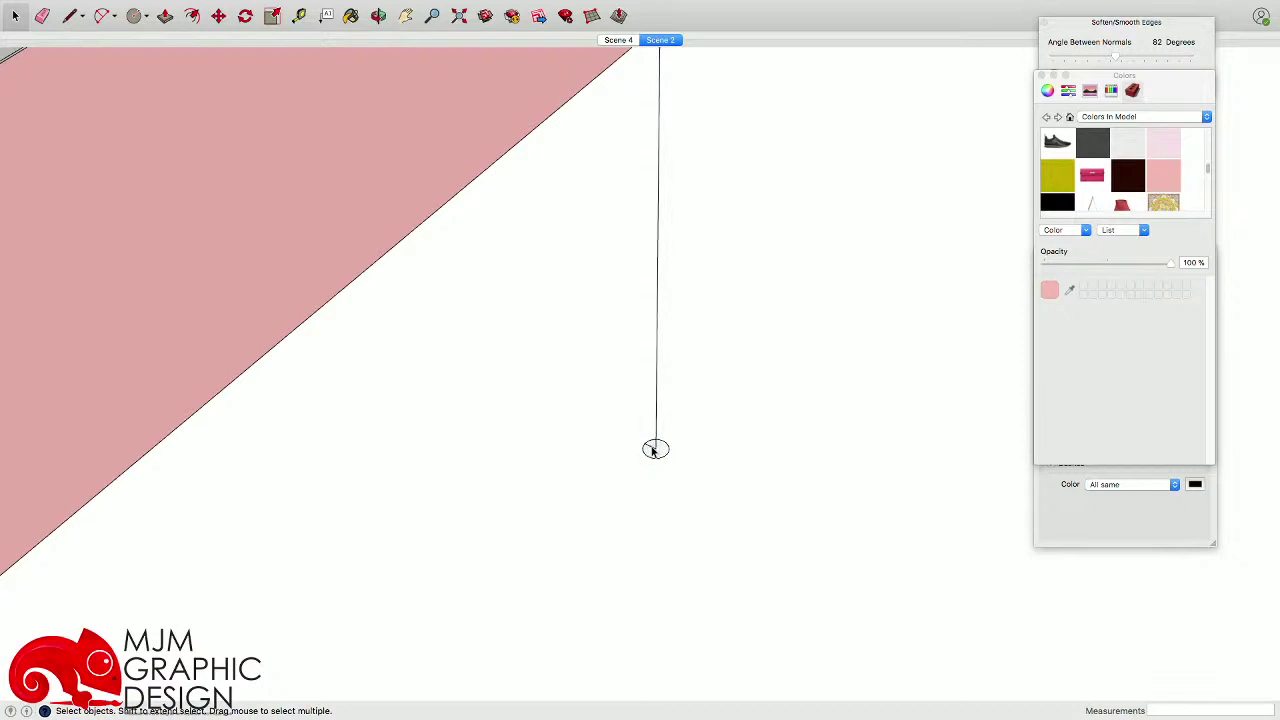
click(656, 446)
scroll(655, 444, down, 4)
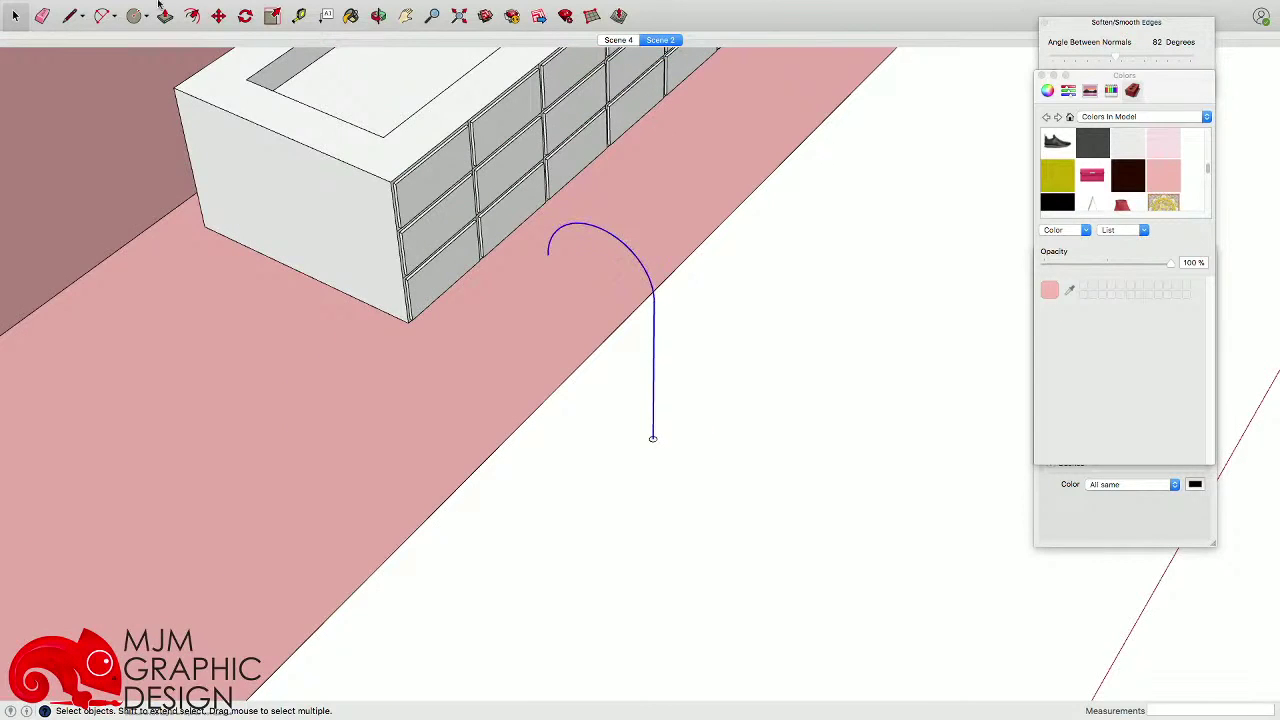
click(274, 8)
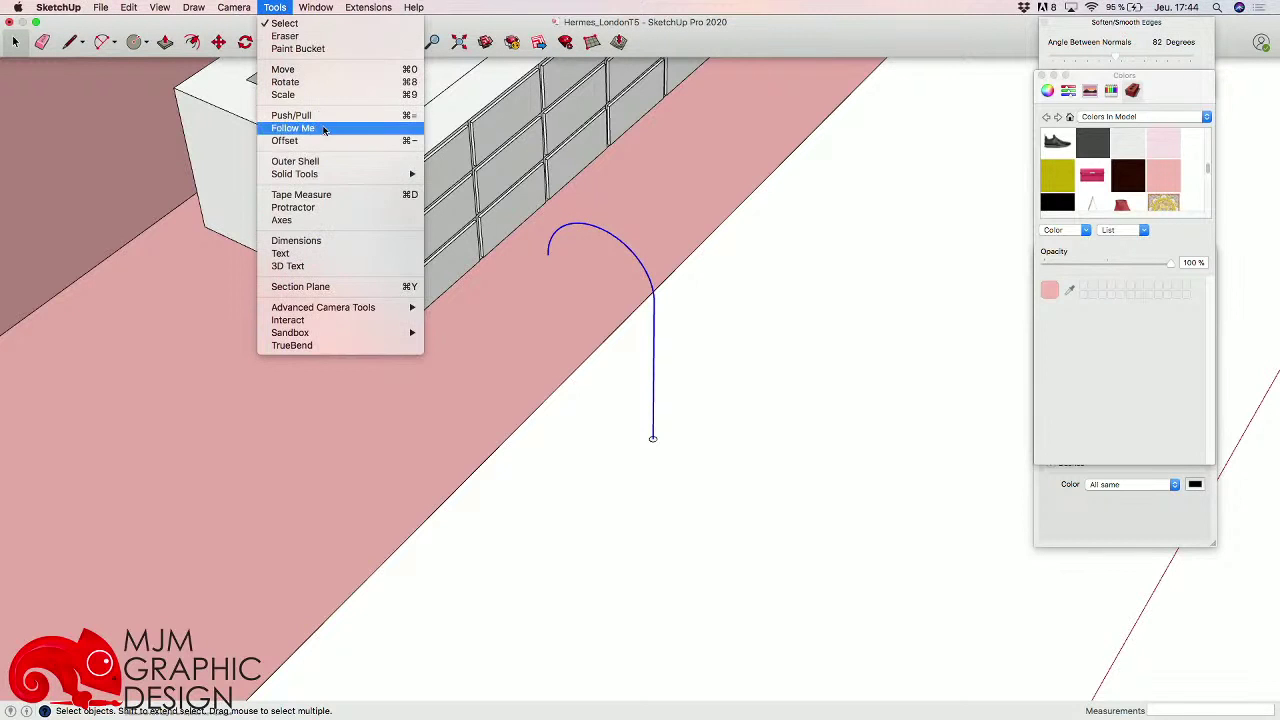
scroll(675, 453, up, 6)
click(637, 430)
scroll(638, 431, down, 7)
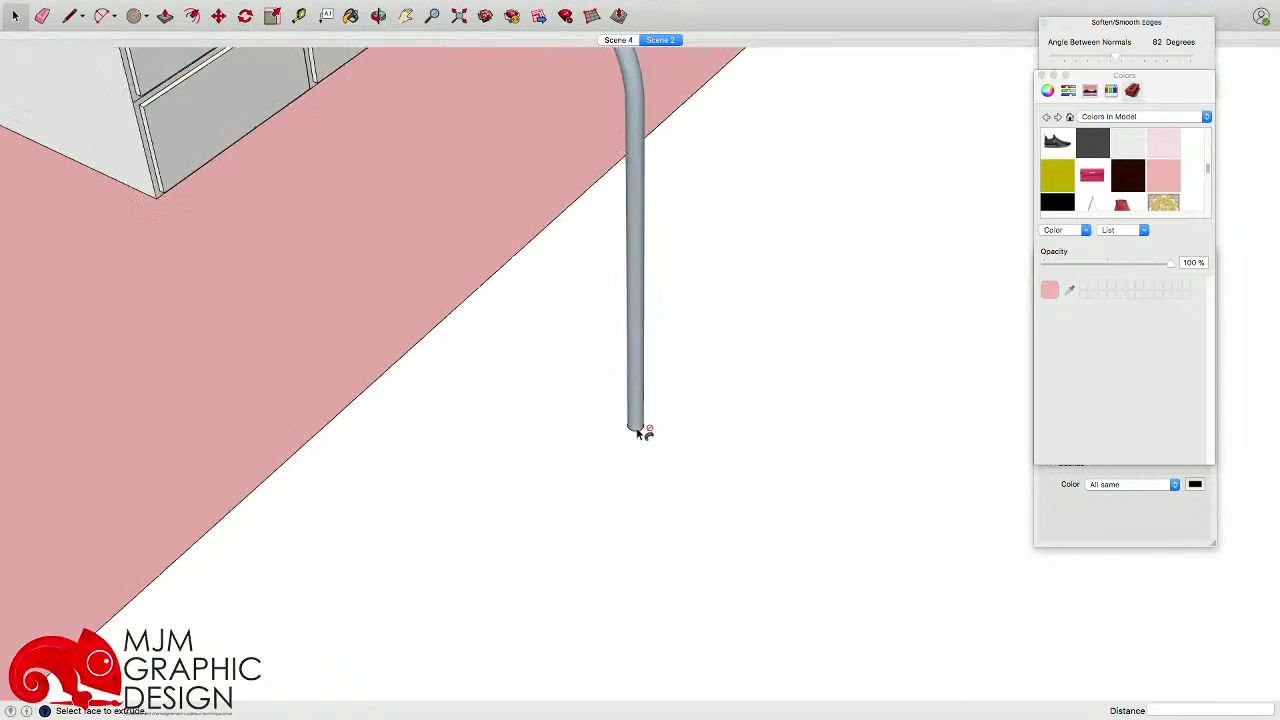
- Group the whole curved tube and make it a component
shift+middle_drag(661, 451, 662, 452)
drag(662, 452, 631, 351)
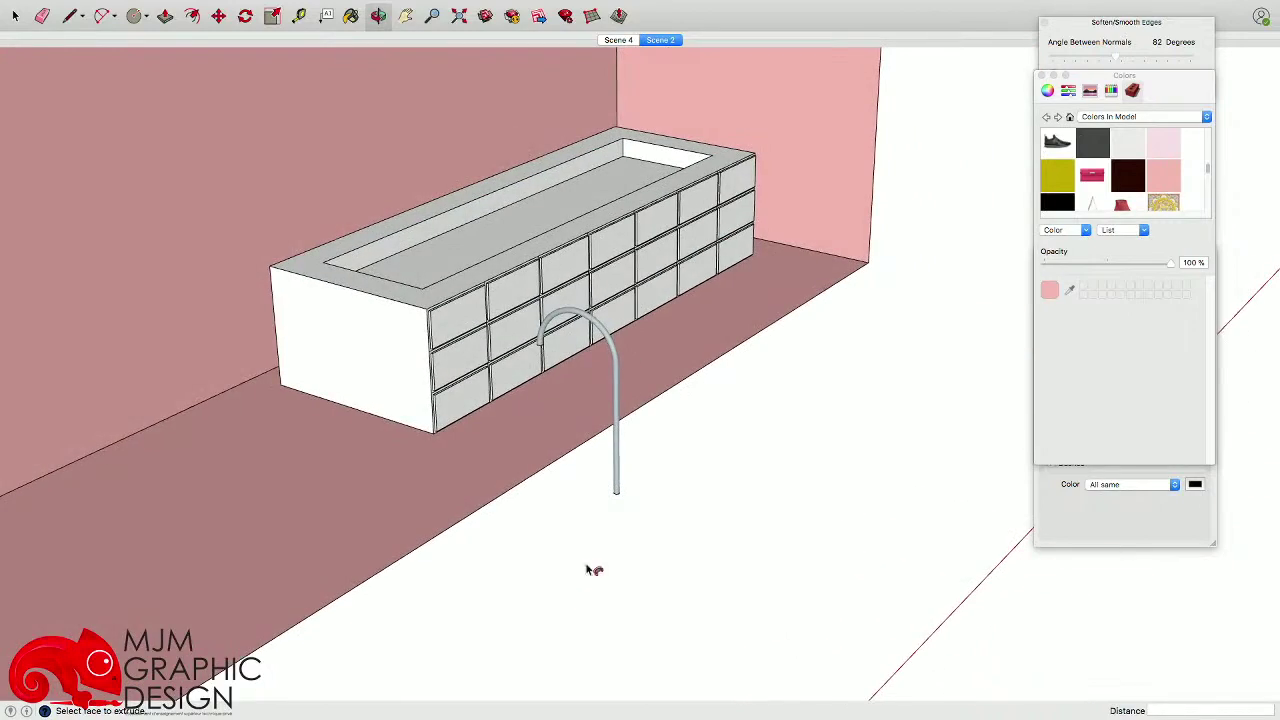
drag(591, 569, 580, 466)
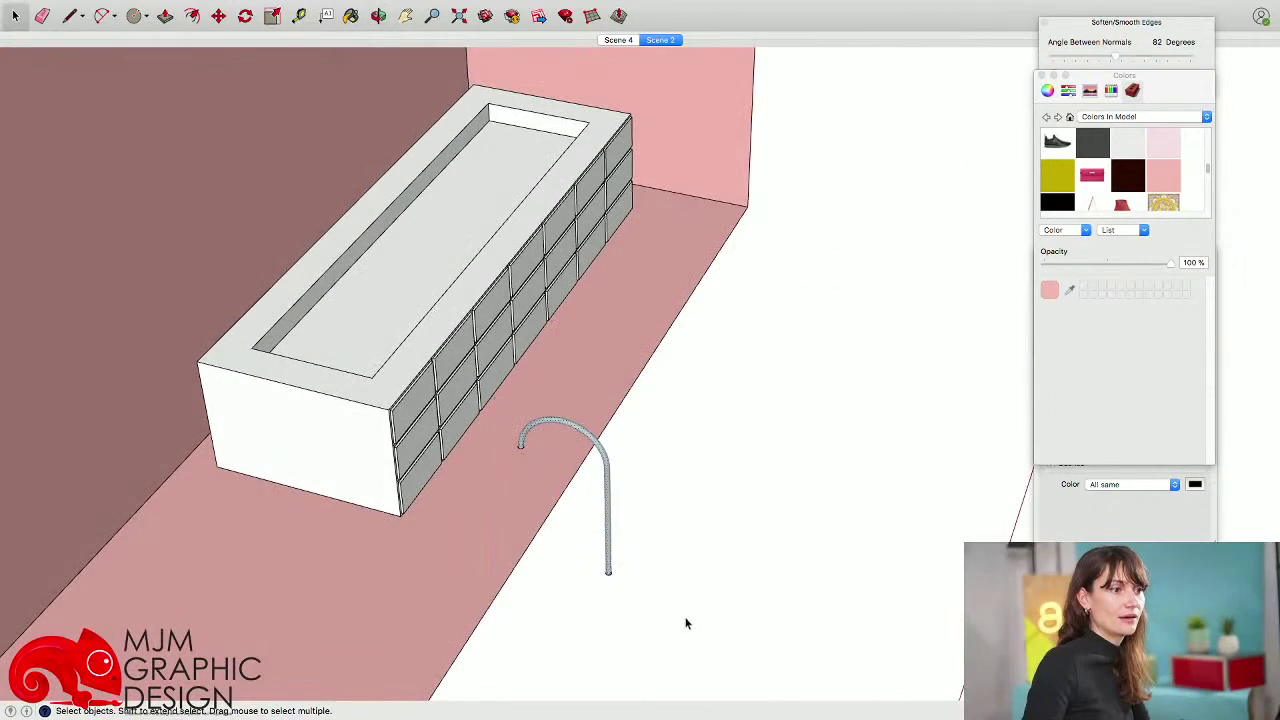
drag(686, 620, 529, 629)
key(space)
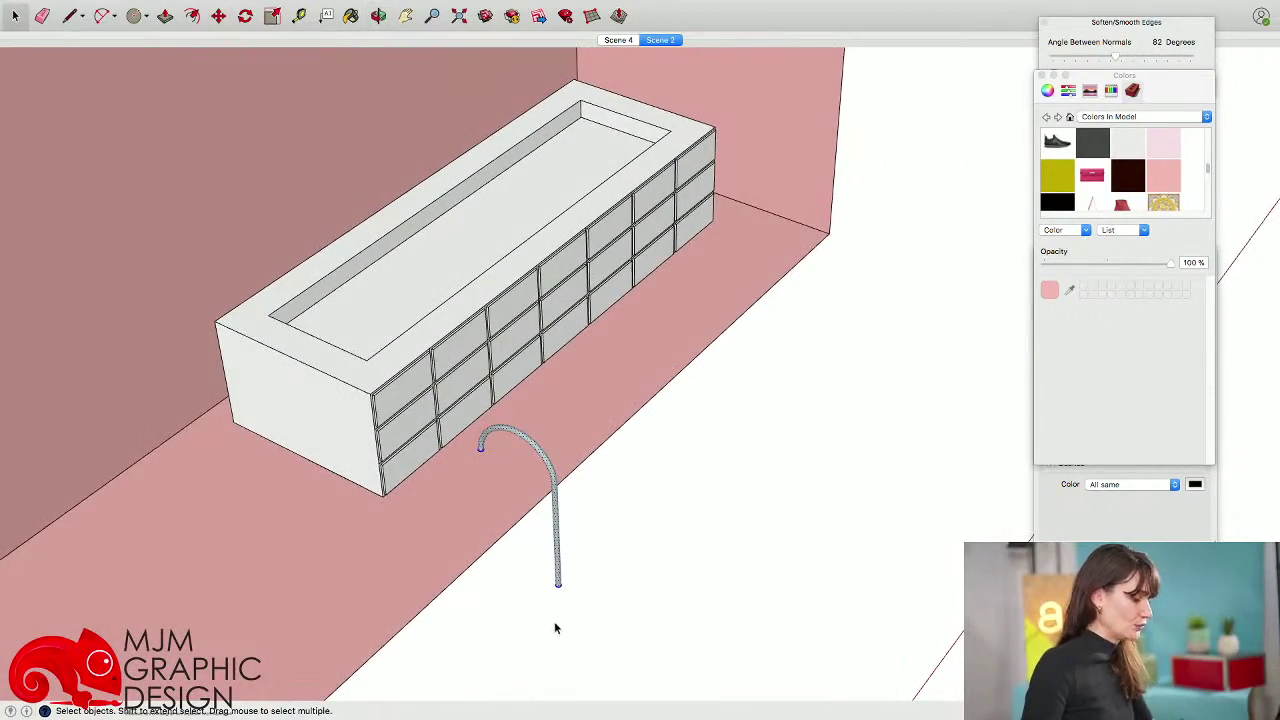
key(super+g)
middle_drag(586, 532, 572, 580)
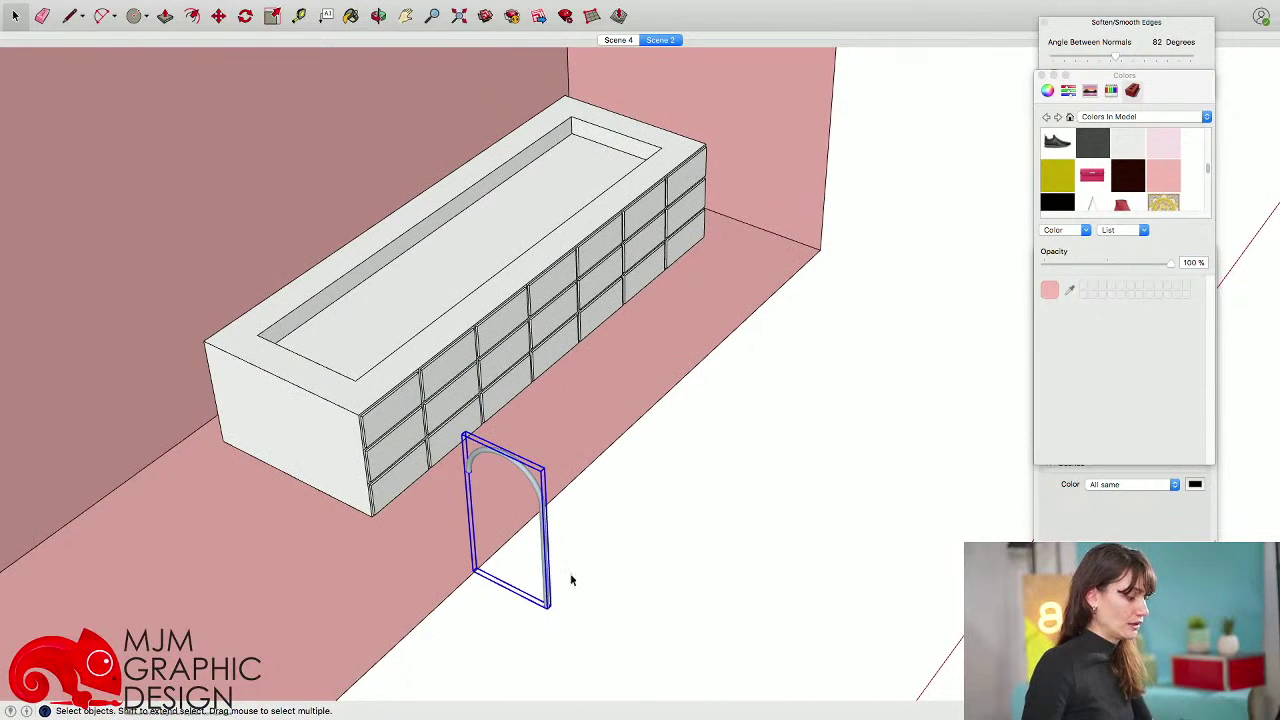
key(g)
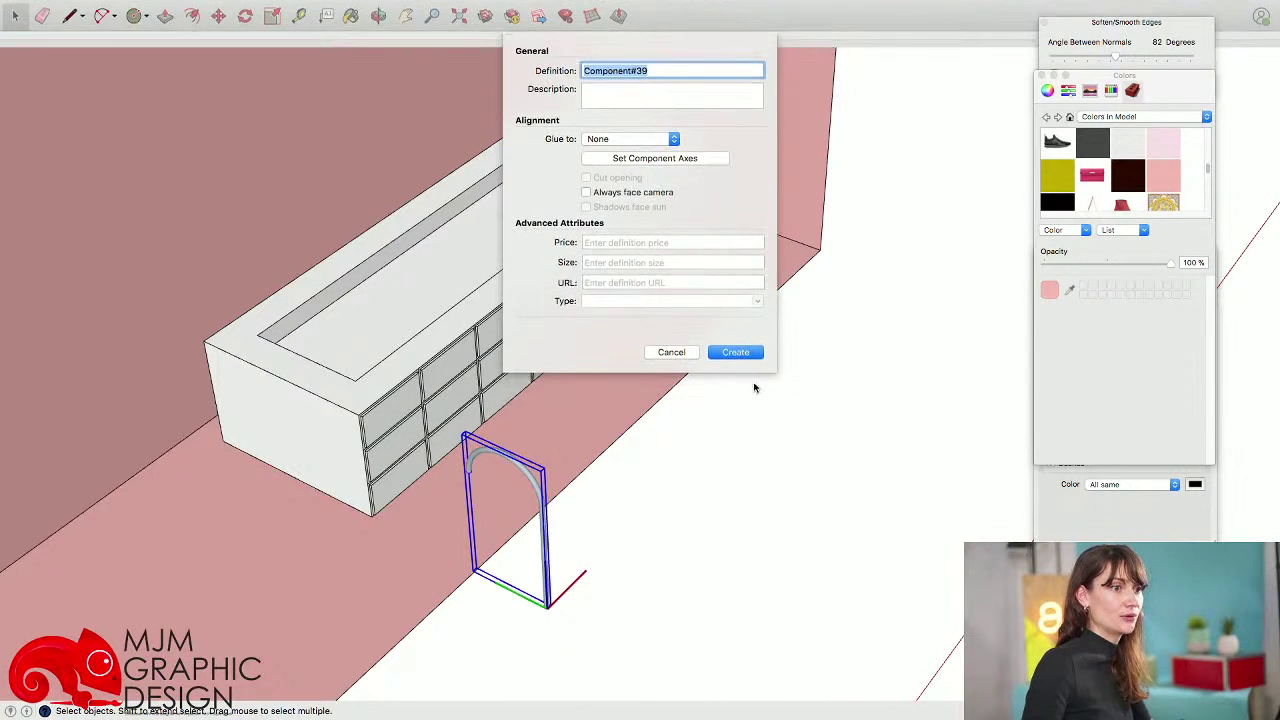
click(737, 352)
- Move the curved tube over the plinth's front rim, in line with the joint between the fourth and fifth drawer columns
key(Page_Down)
key(m)
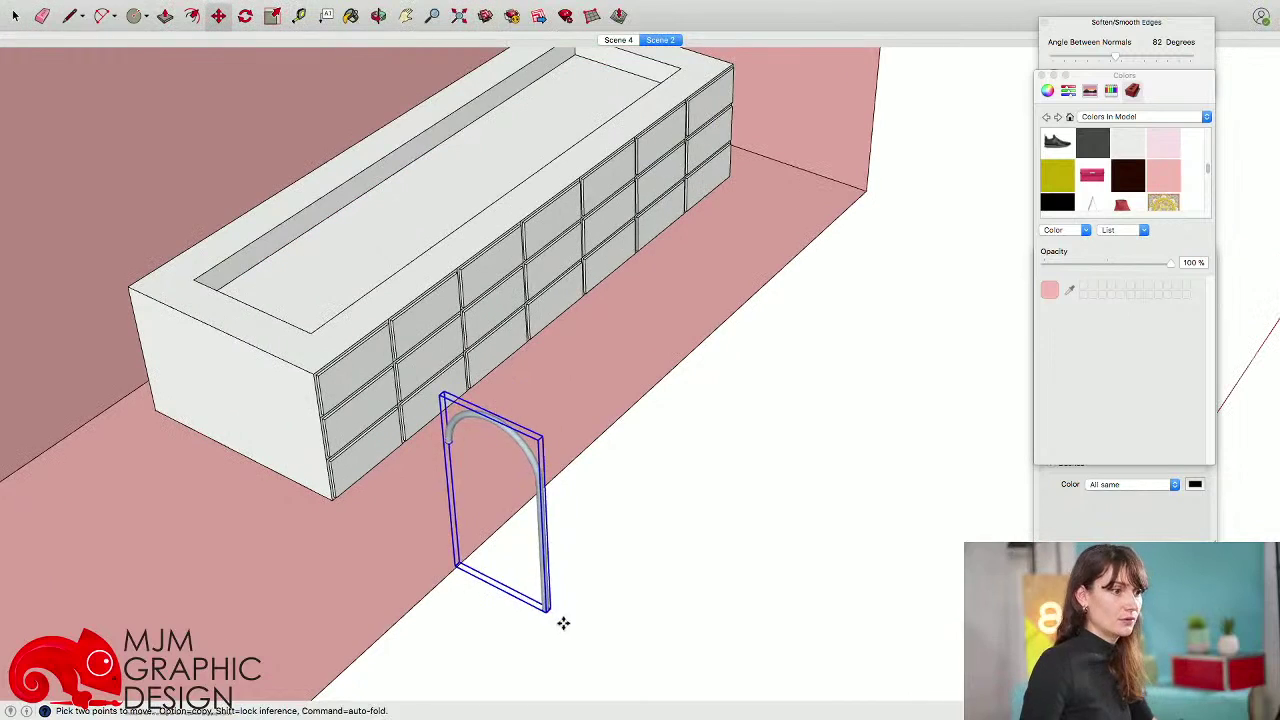
click(563, 620)
click(735, 439)
click(765, 460)
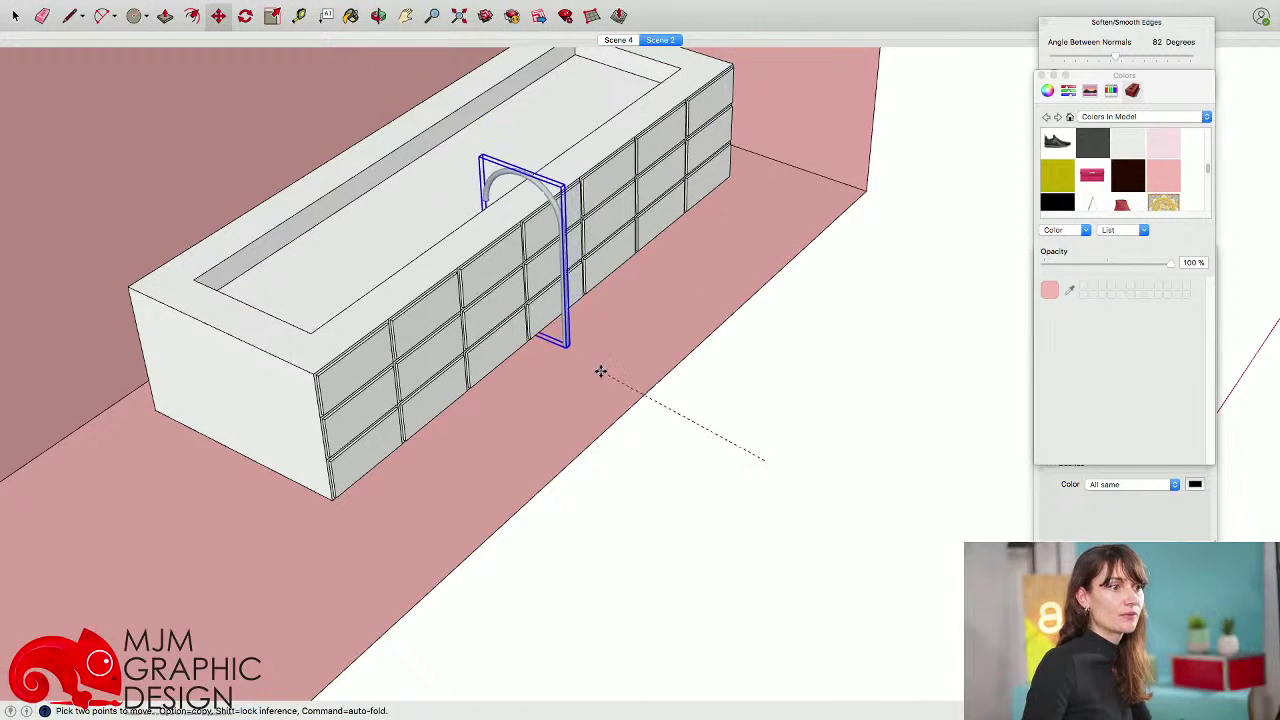
middle_drag(600, 366, 261, 261)
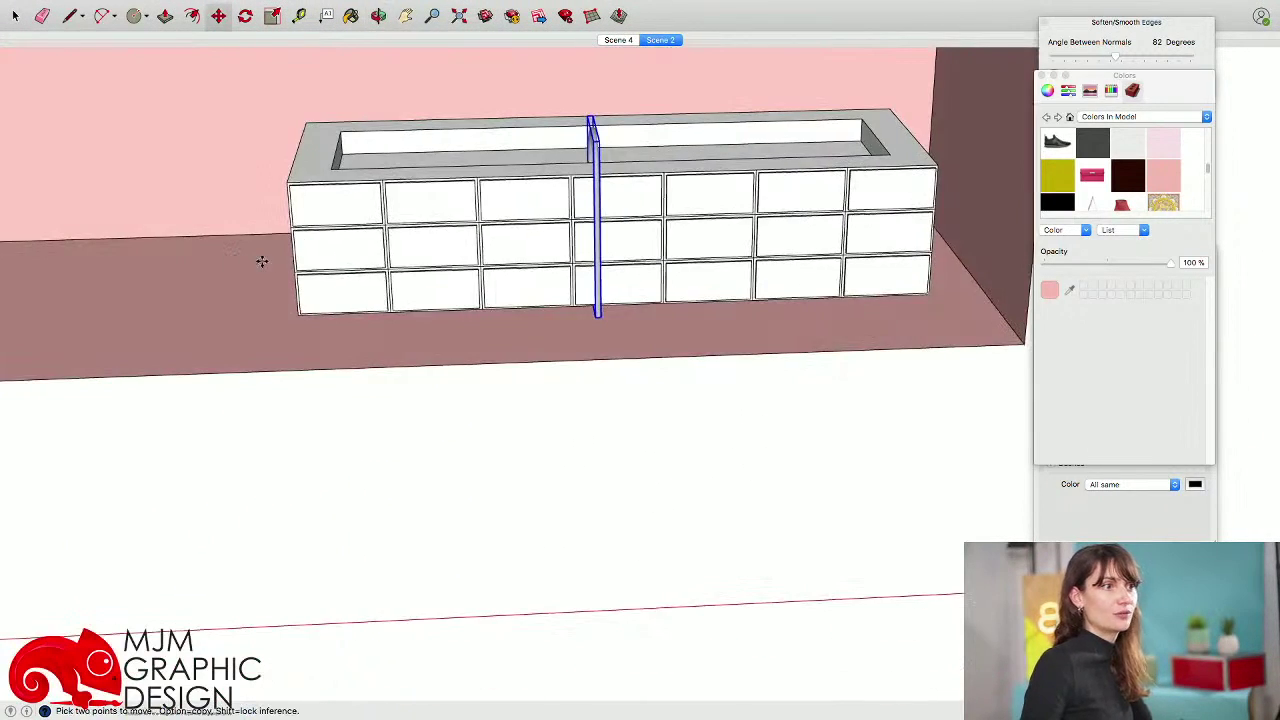
key(super+3)
scroll(480, 343, up, 5)
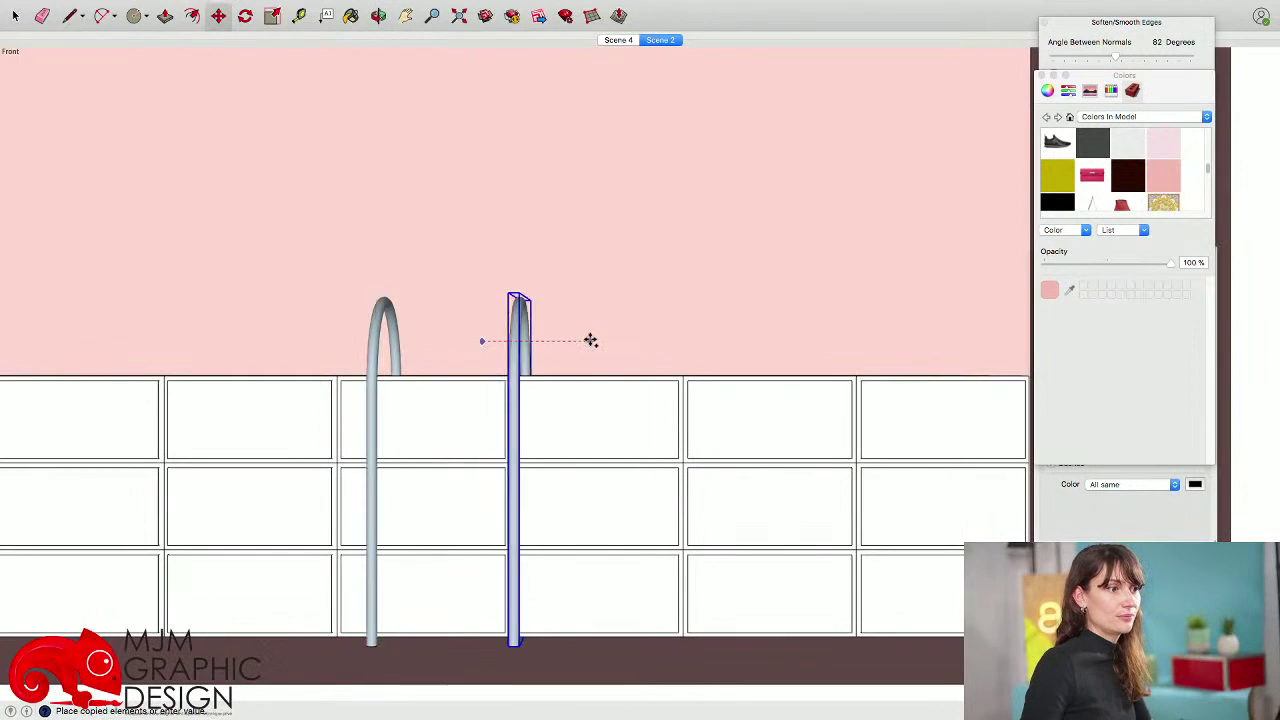
scroll(590, 339, down, 3)
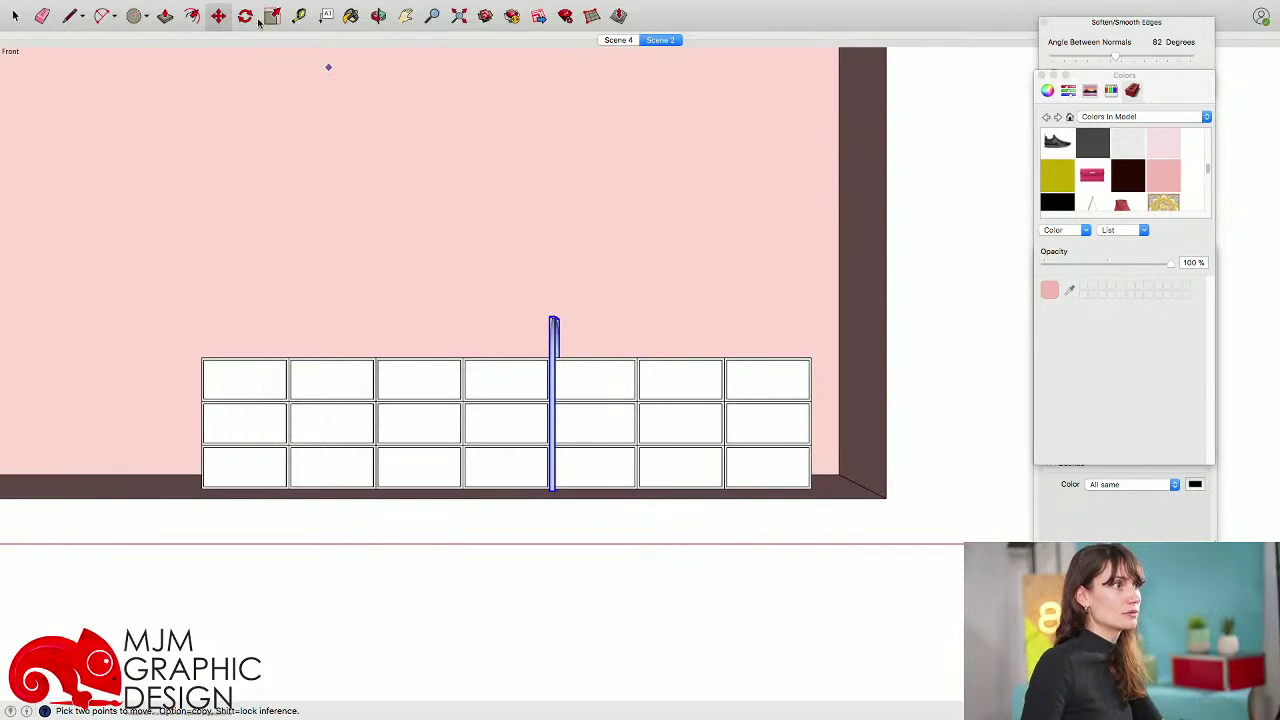
- Copy the curved tube sideways along the red axis to the joint between the fifth and sixth drawer columns
key(alt)
click(585, 327)
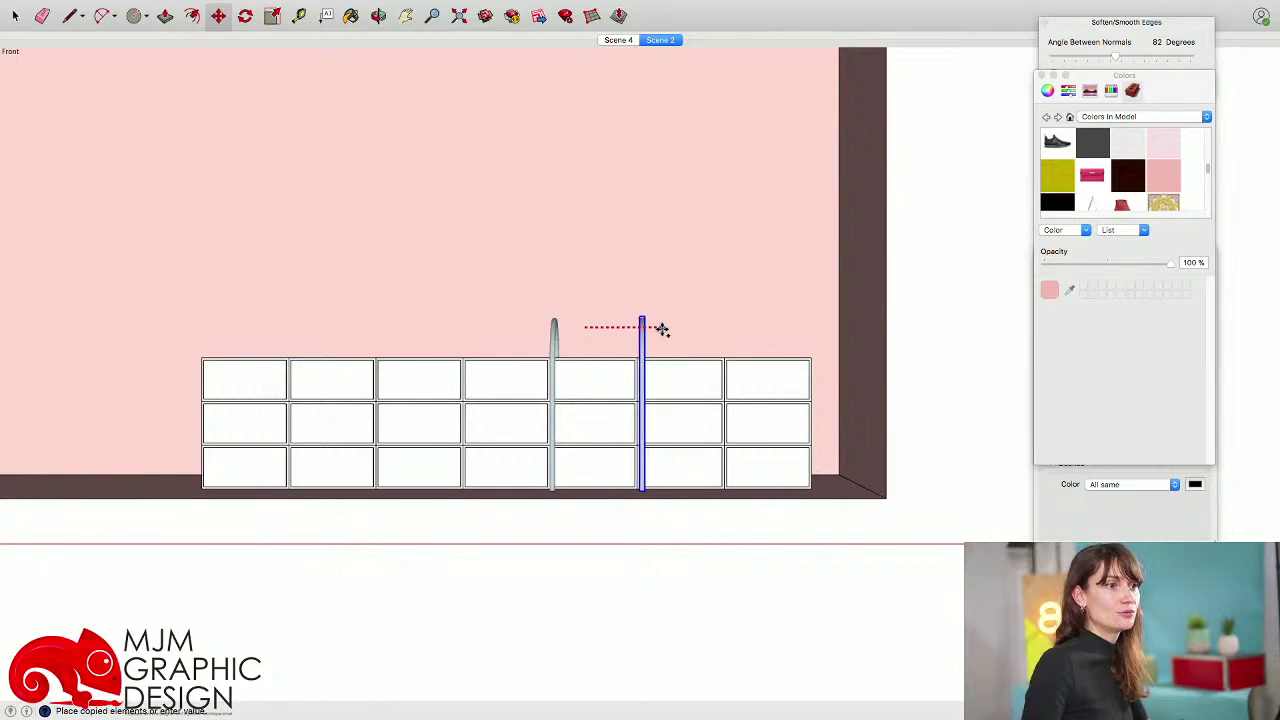
click(662, 329)
middle_drag(660, 377, 914, 629)
key(space)
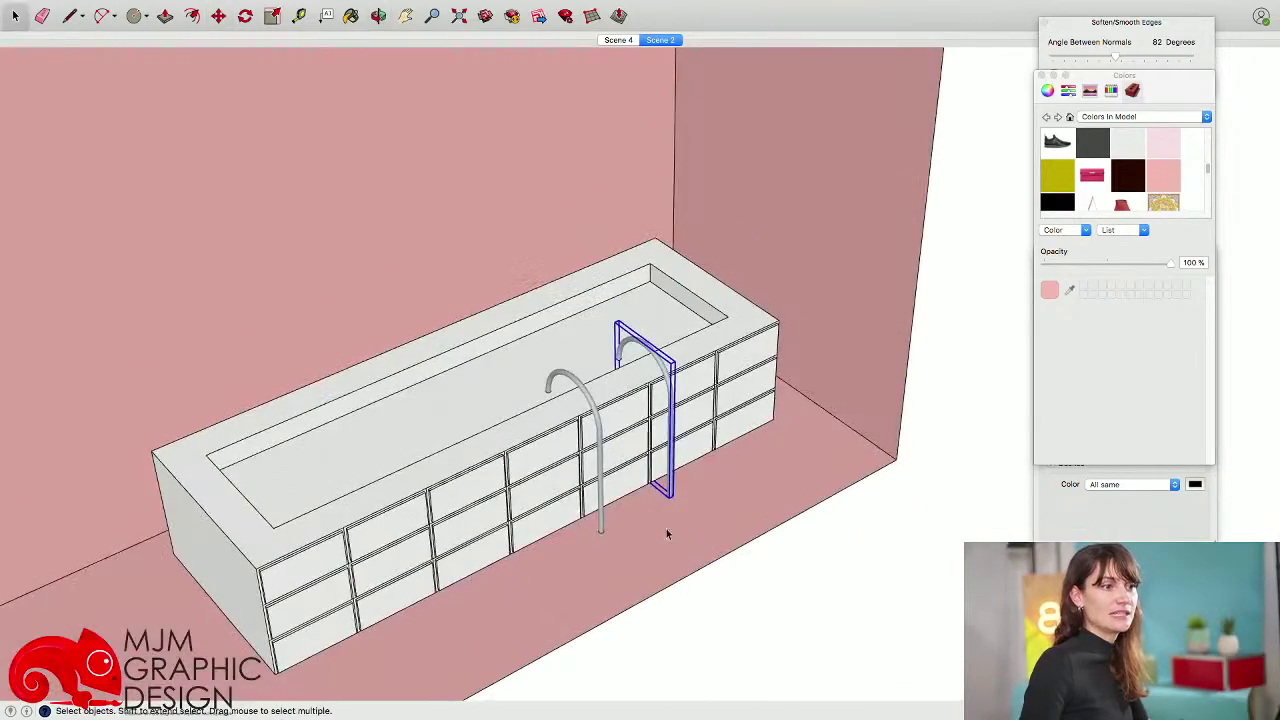
- Draw a small circle on the side wall's outer face and extrude it outward into a rod
middle_drag(667, 534, 626, 482)
key(c)
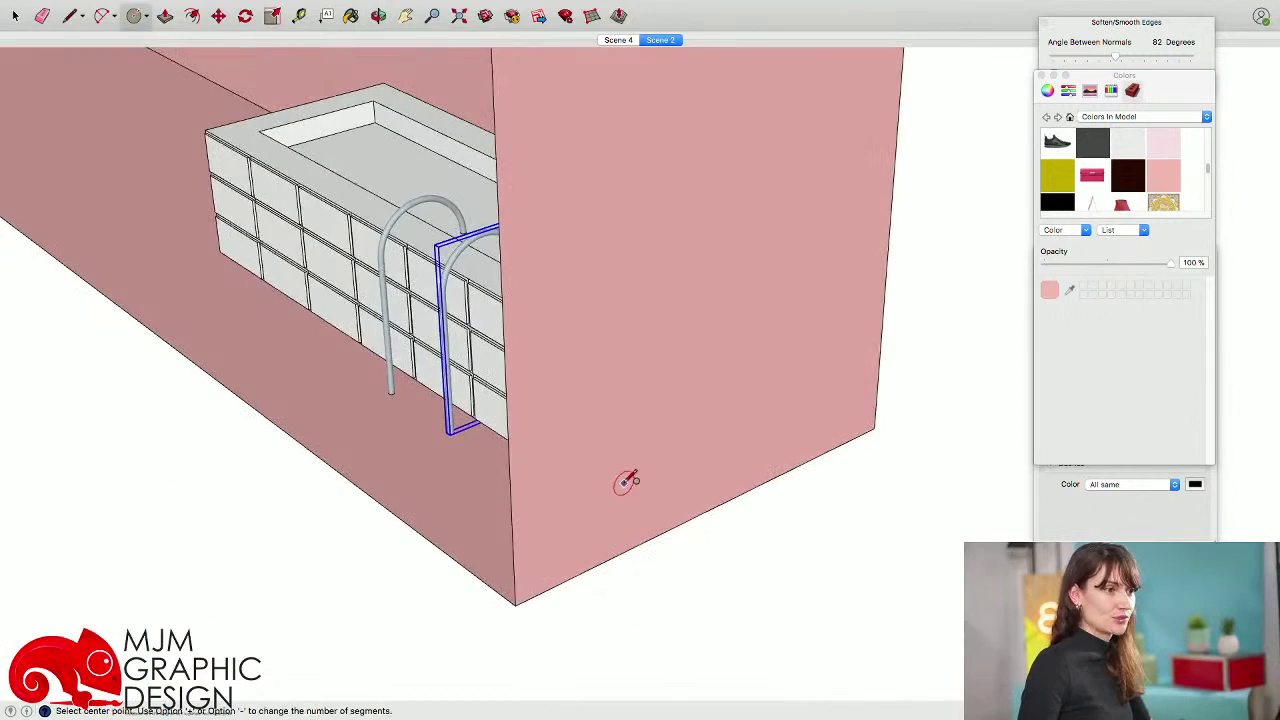
scroll(556, 480, up, 3)
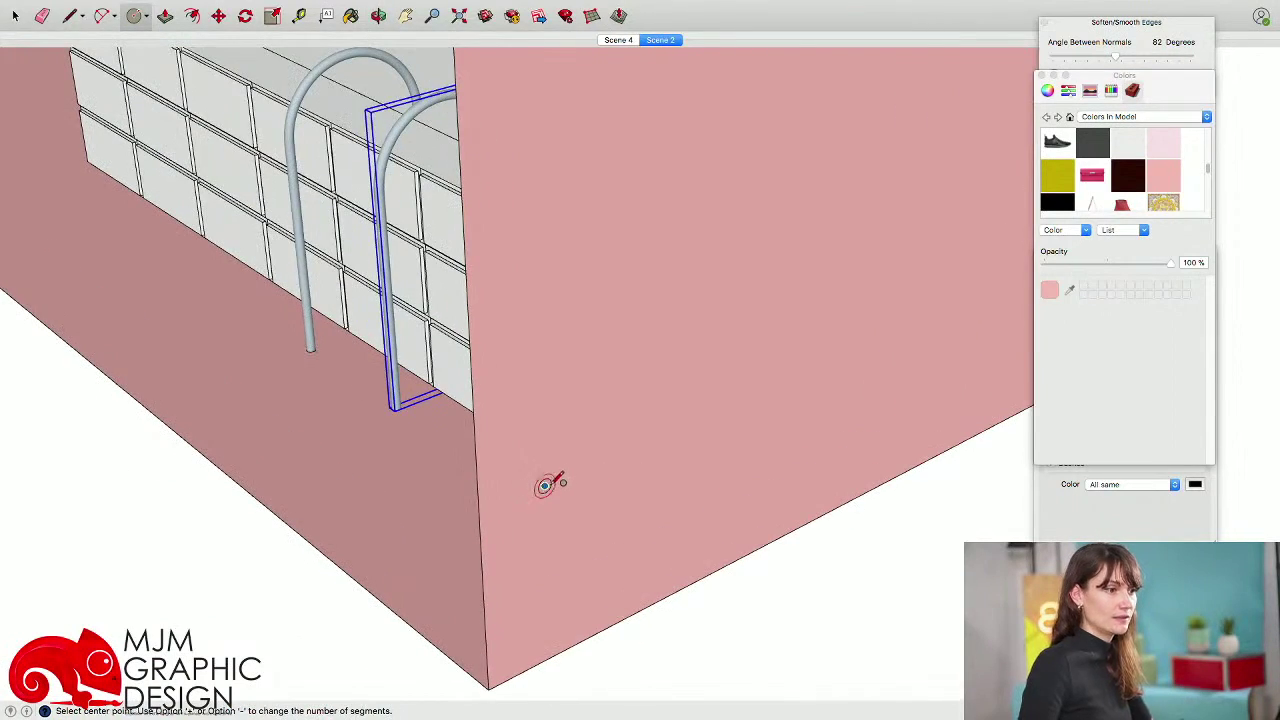
scroll(545, 485, up, 3)
key(p)
scroll(557, 491, down, 5)
middle_drag(655, 565, 708, 535)
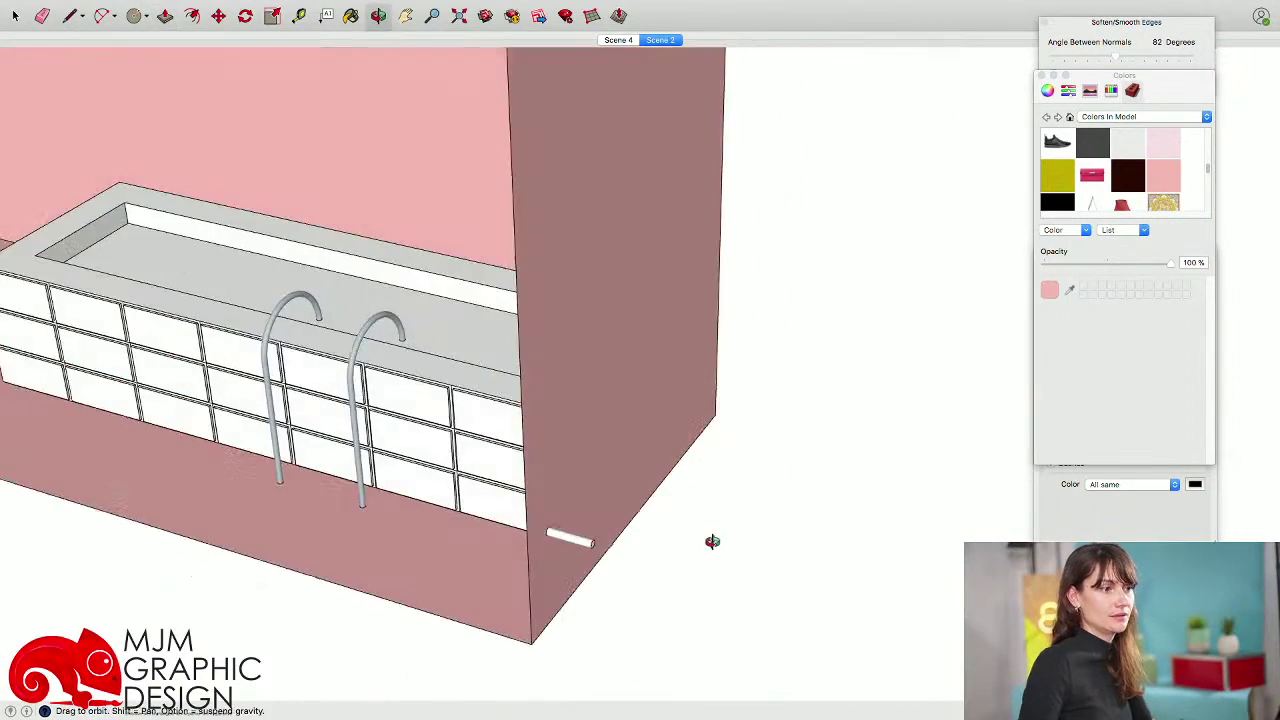
click(685, 567)
- Select the entire rod and make it a component
key(space)
click(680, 568)
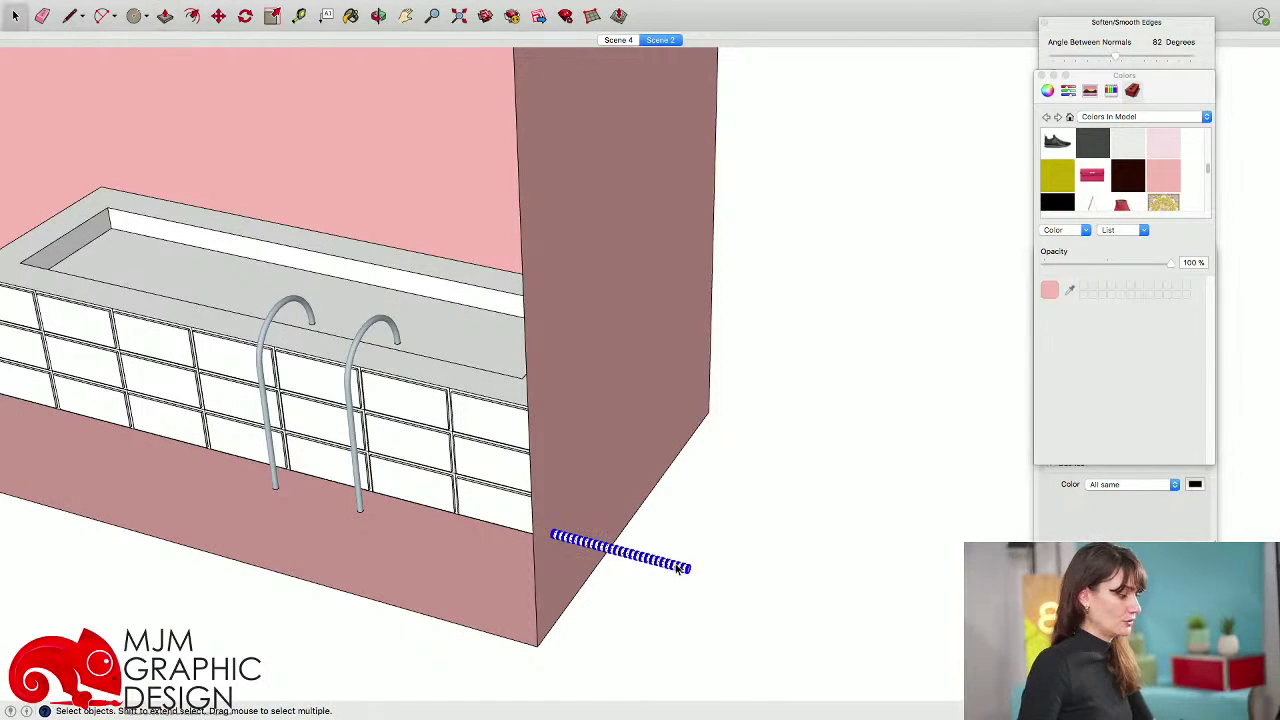
key(g)
key(Return)
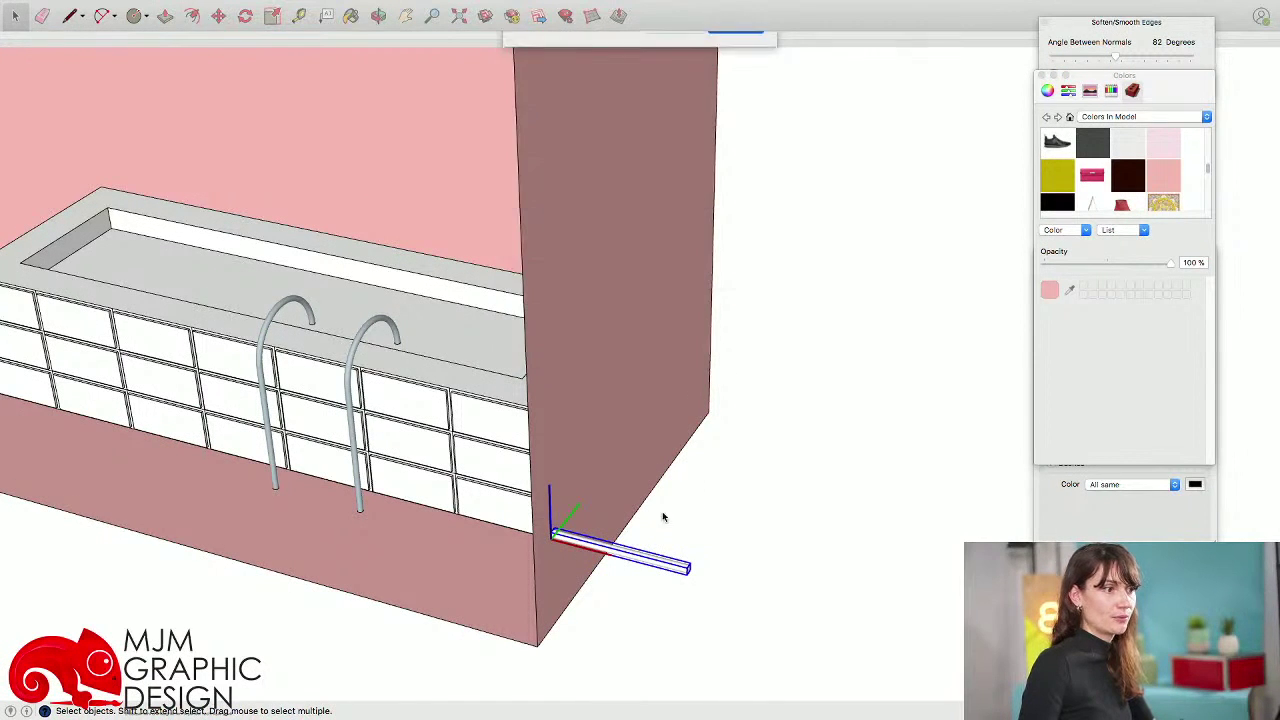
- Move the rod from the side wall to the two curved tubes, laying it across them about halfway up the drawers
scroll(660, 559, up, 3)
key(m)
click(703, 581)
shift+middle_drag(430, 567, 866, 642)
click(575, 503)
middle_drag(577, 505, 600, 529)
drag(600, 529, 643, 549)
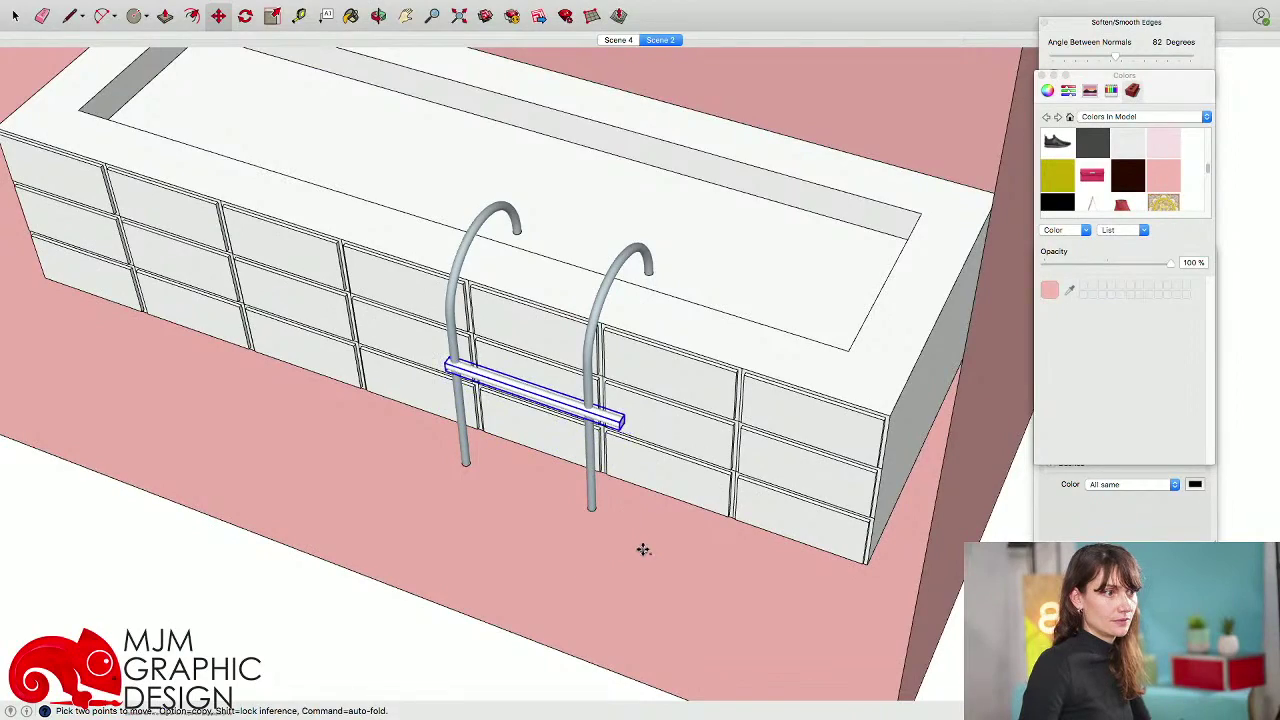
- Scale the rod along the red axis from both ends so that it spans only between the two curved tubes
middle_drag(643, 549, 623, 543)
key(super+3)
shift+middle_drag(700, 494, 627, 468)
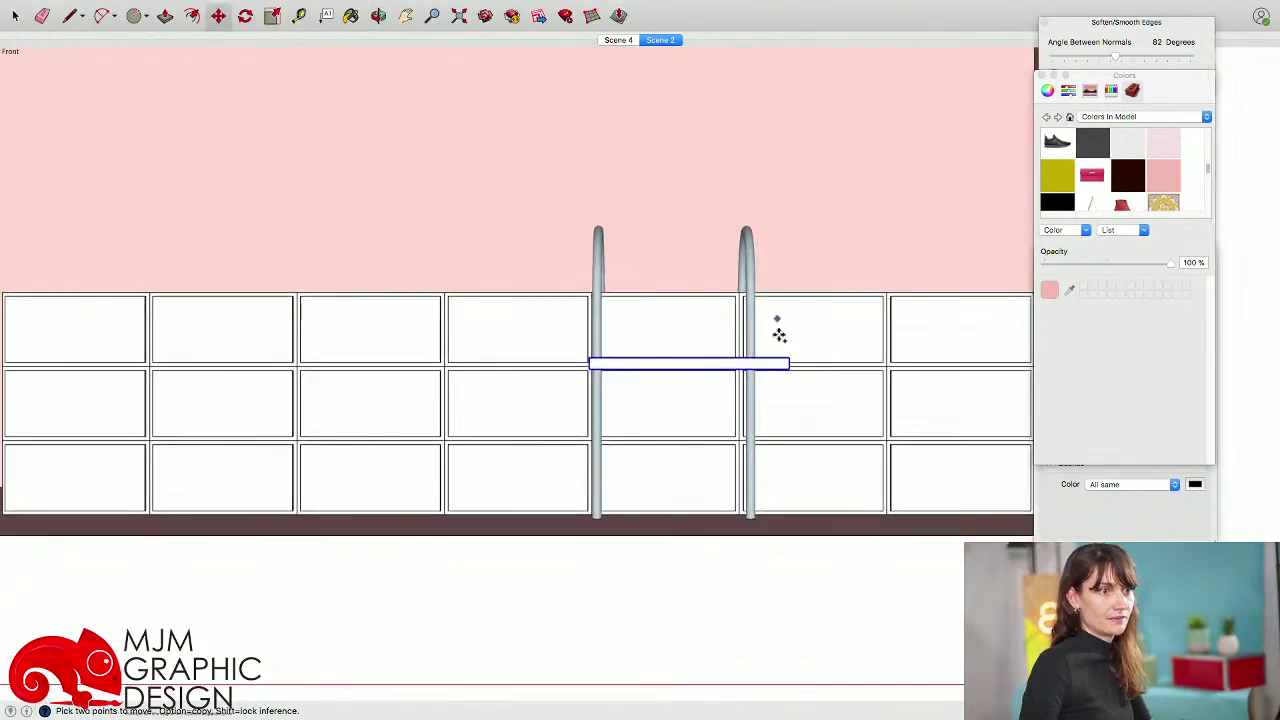
scroll(783, 372, up, 5)
middle_drag(780, 383, 597, 497)
key(s)
scroll(672, 440, up, 4)
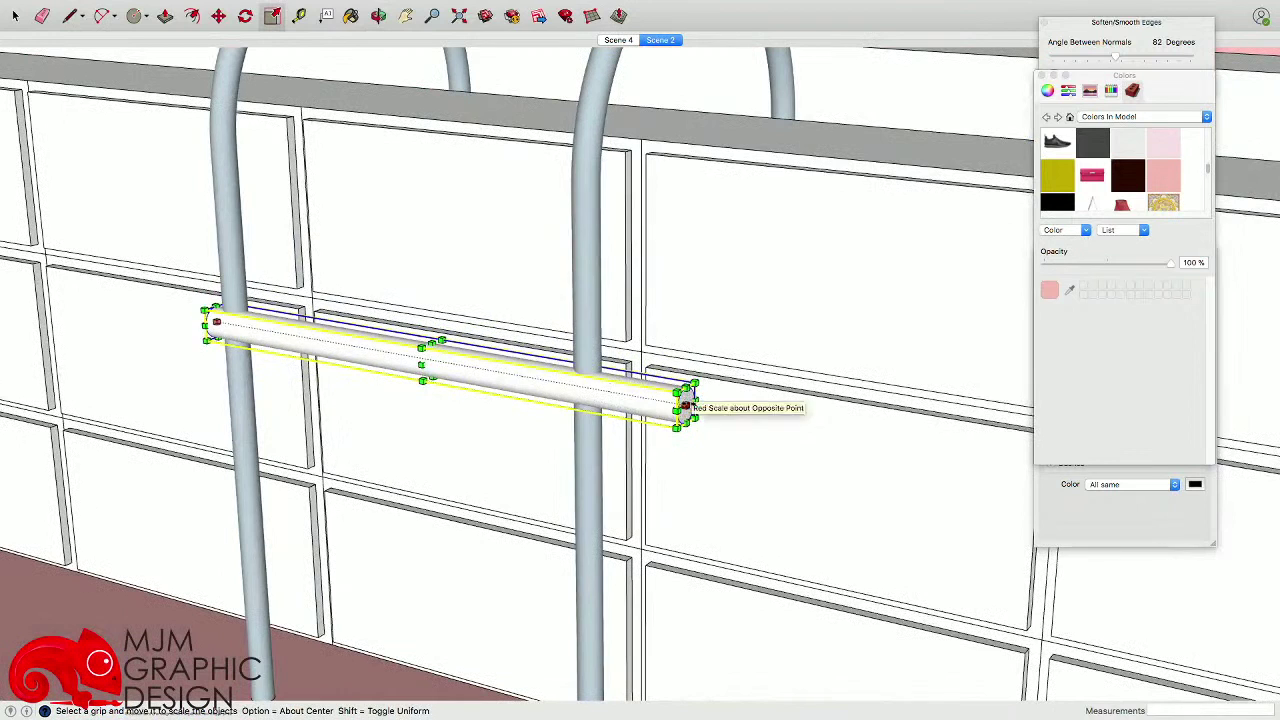
drag(687, 405, 570, 384)
middle_drag(300, 356, 477, 382)
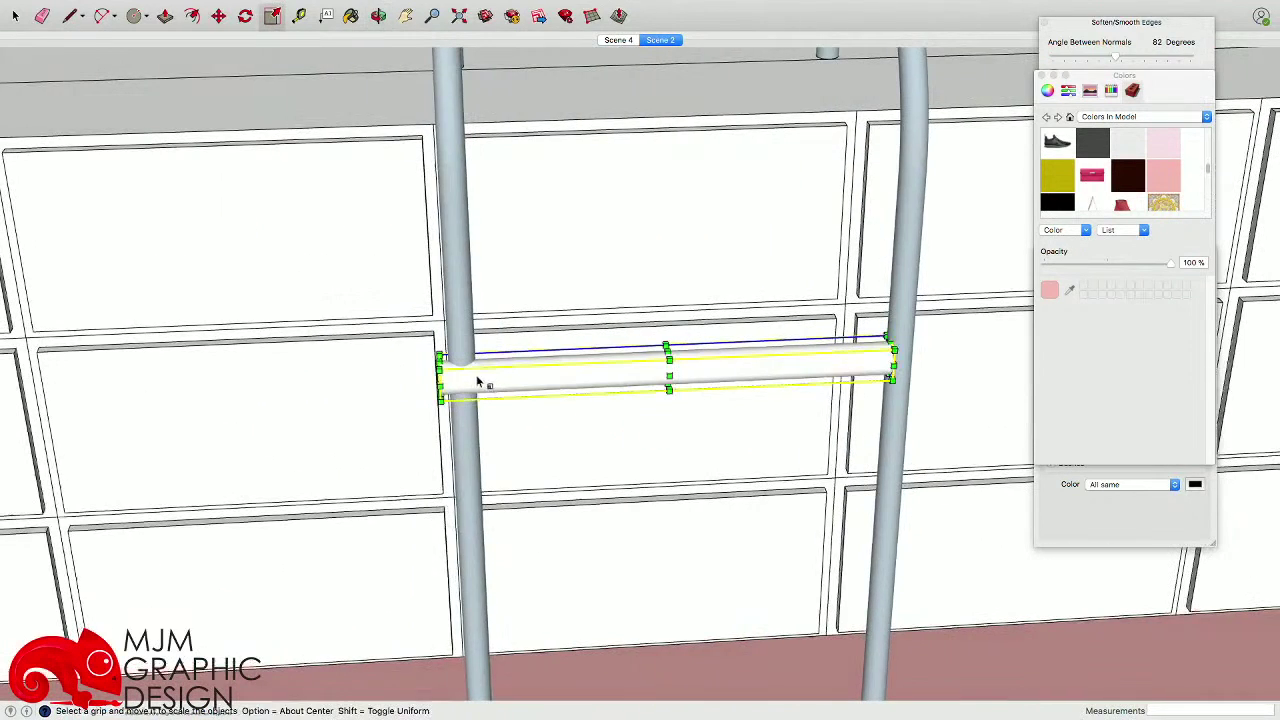
drag(438, 370, 477, 370)
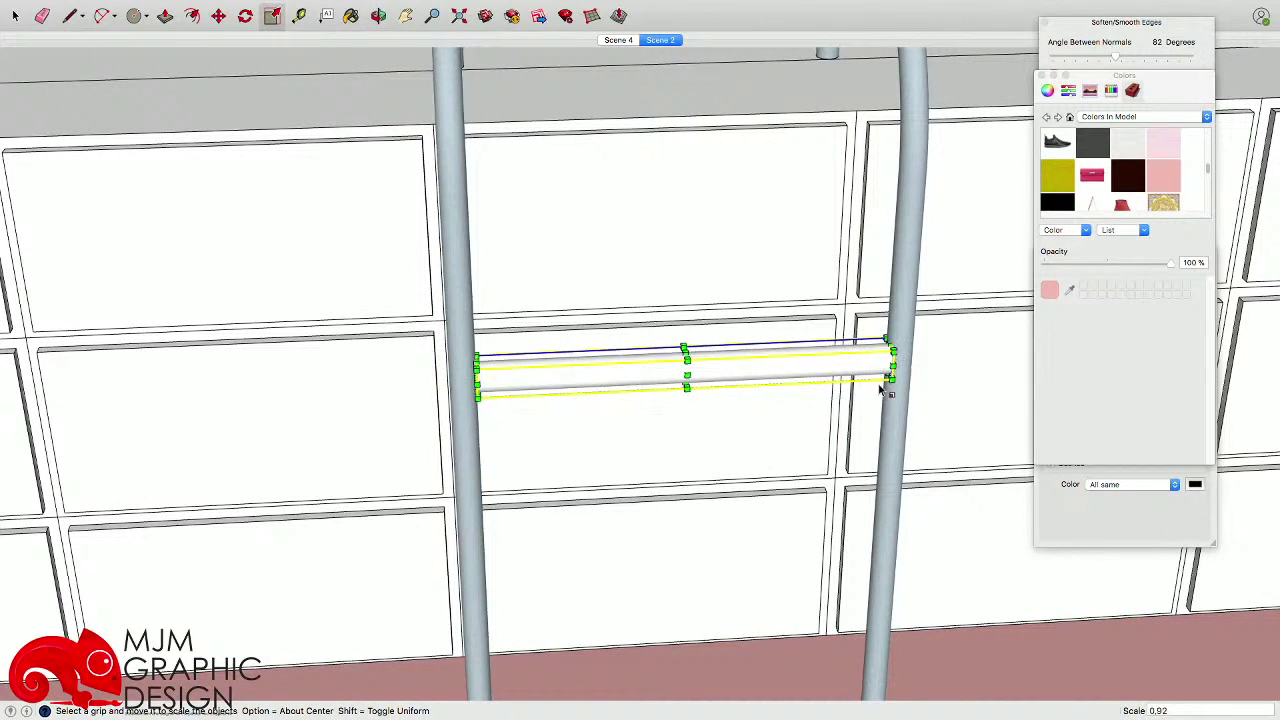
- Finish fitting the rung between the two curved tubes and move it down to the lowest row of drawers
click(891, 352)
scroll(671, 449, down, 5)
scroll(670, 449, down, 4)
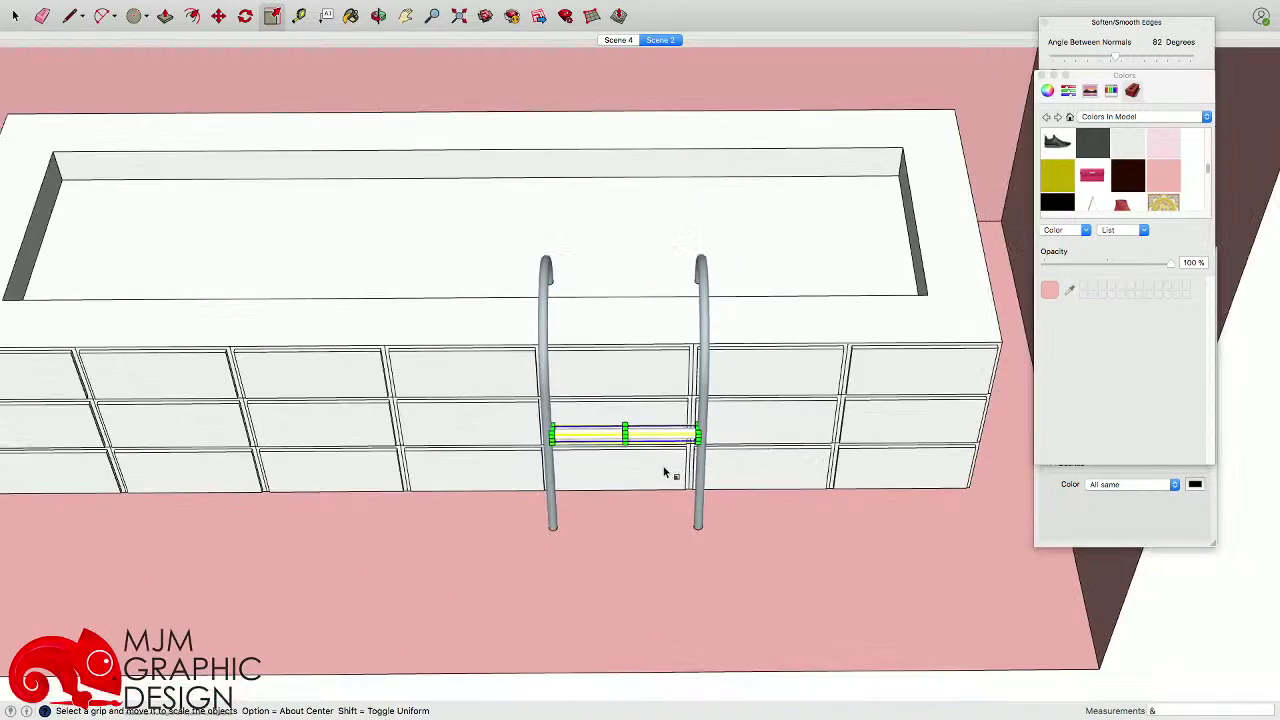
middle_drag(663, 467, 612, 348)
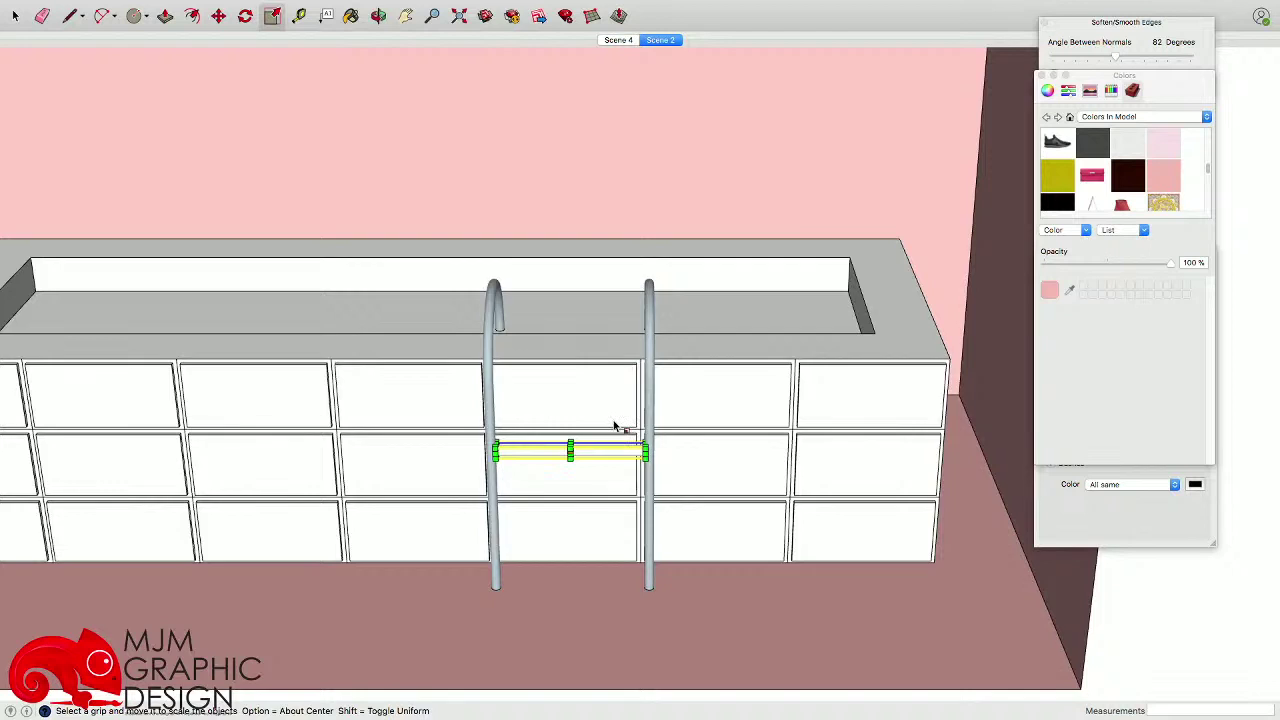
key(super+3)
scroll(470, 395, up, 6)
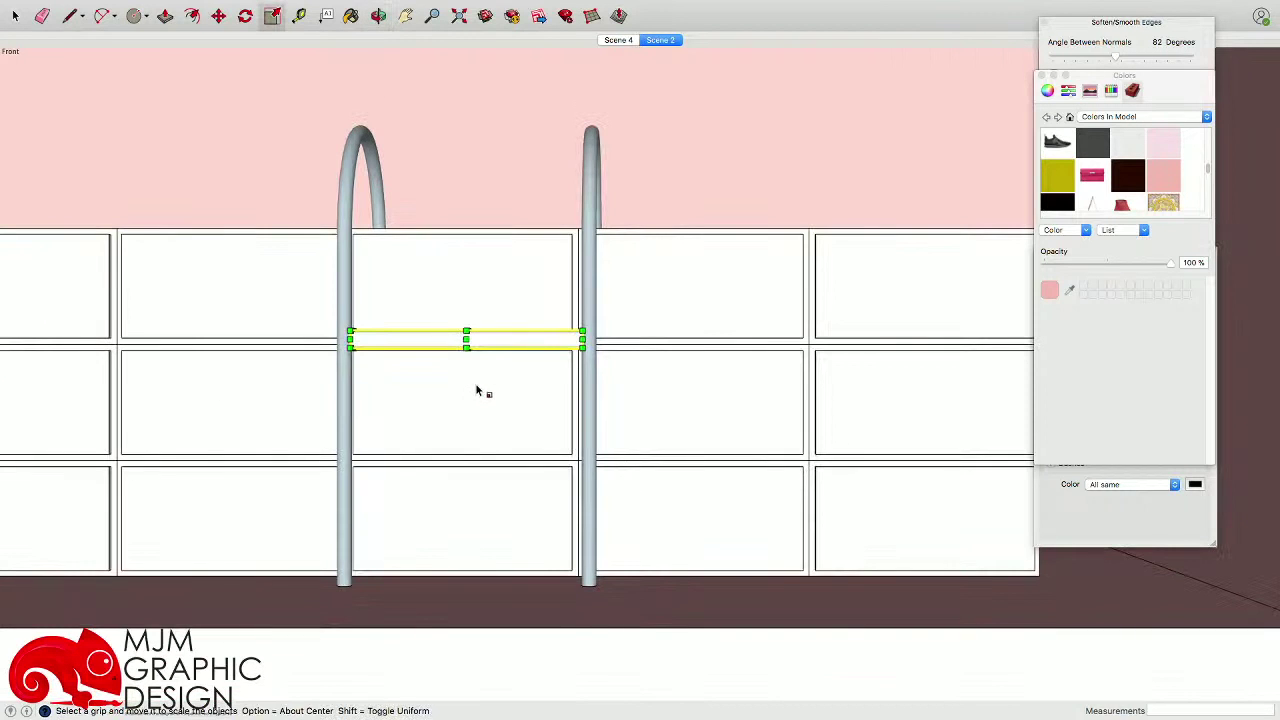
key(m)
click(482, 383)
click(481, 525)
- Copy the rung straight up the tubes to just above the joint between the upper and middle drawer rows
key(alt)
click(492, 528)
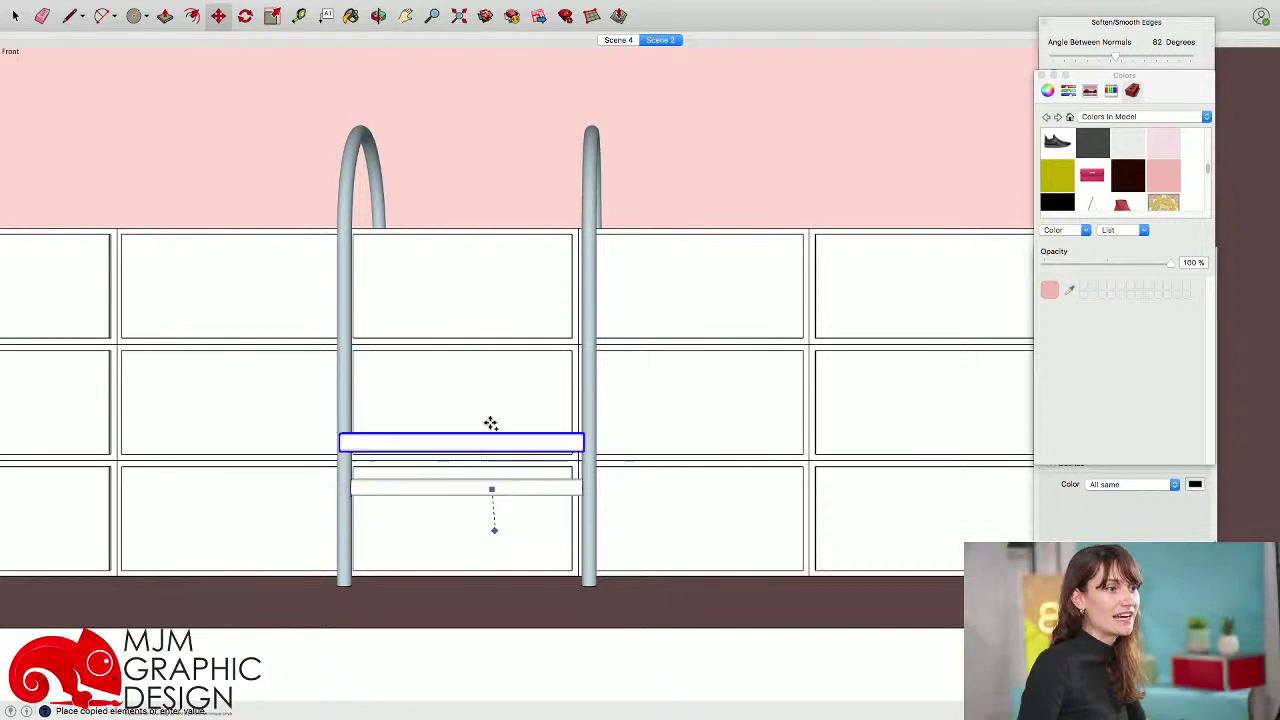
click(489, 380)
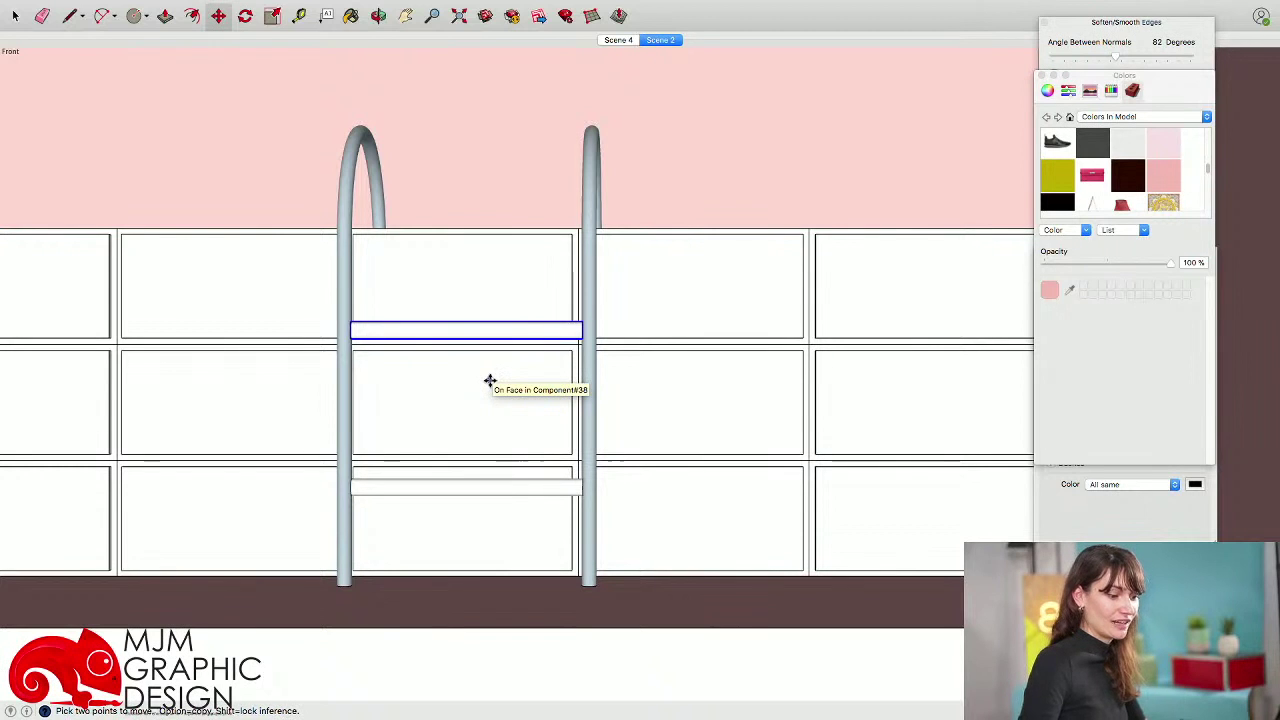
key(space)
scroll(495, 378, down, 8)
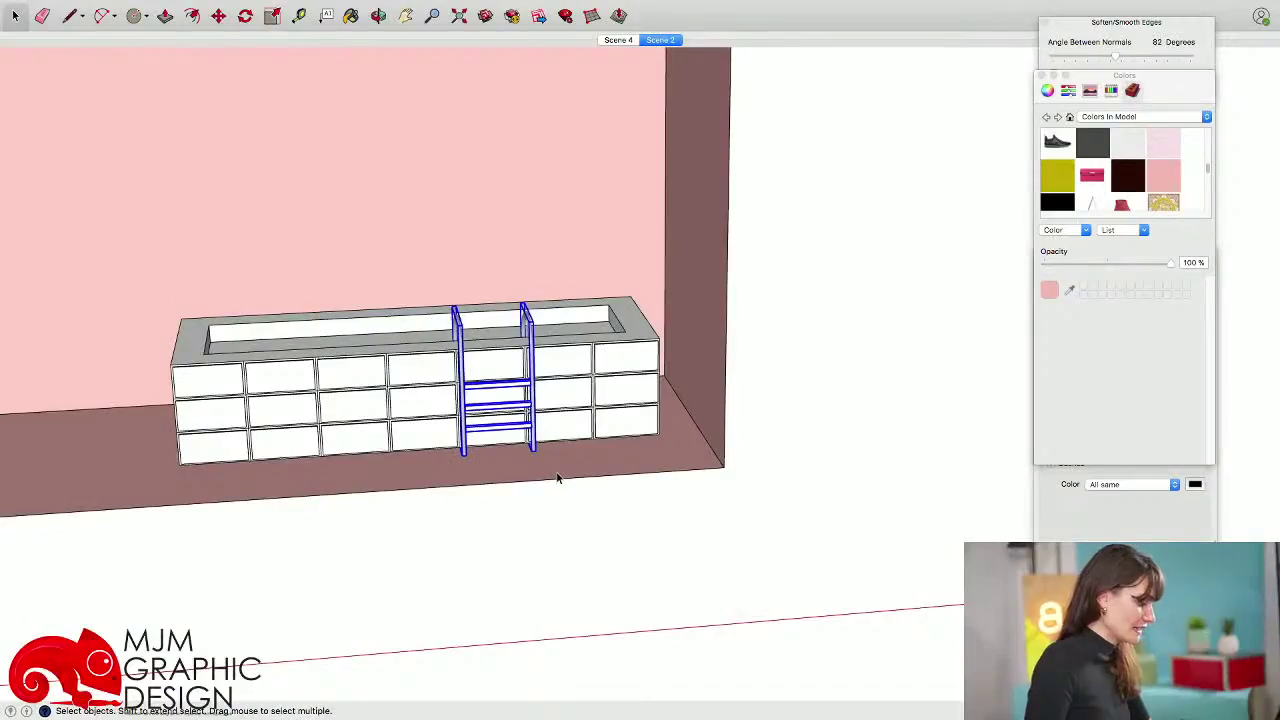
- Combine the two curved tubes and their three rungs into one ladder object
middle_drag(557, 474, 534, 512)
key(m)
drag(534, 512, 560, 511)
scroll(560, 511, down, 5)
key(space)
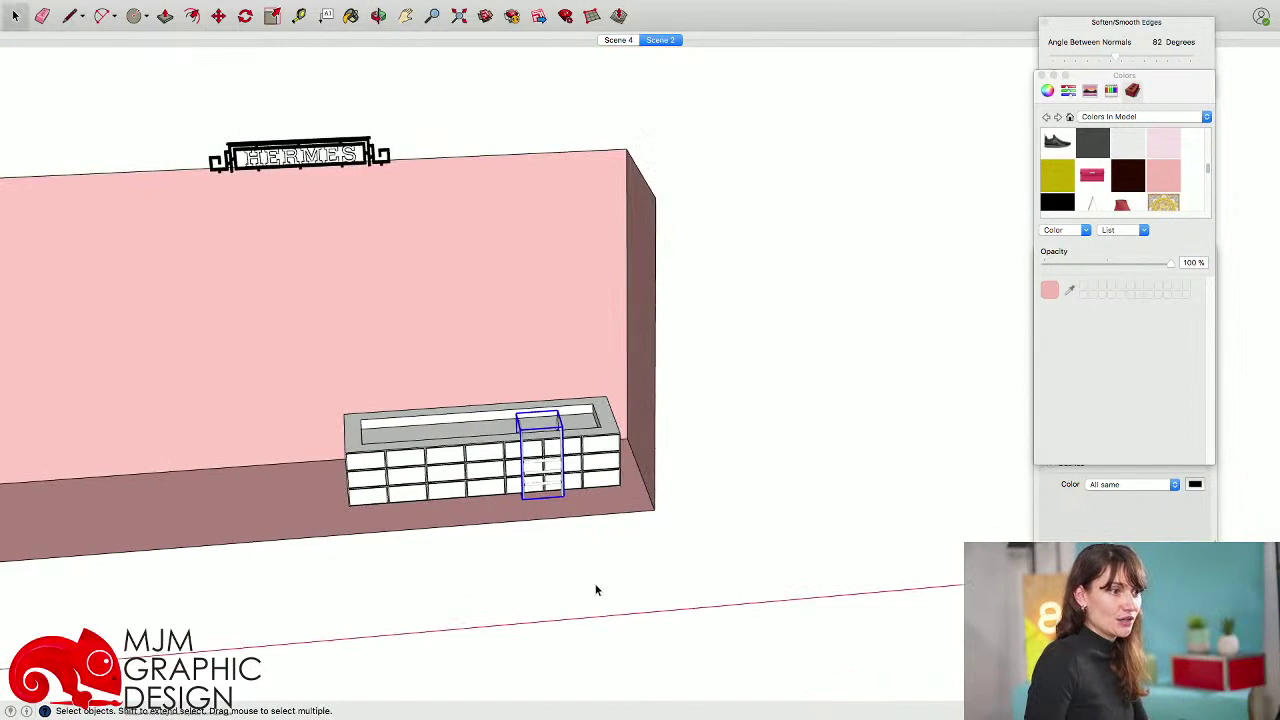
- Draw a large horizontal circle on the ground in front of the plinth, with its radius along the red axis
shift+middle_drag(597, 589, 531, 557)
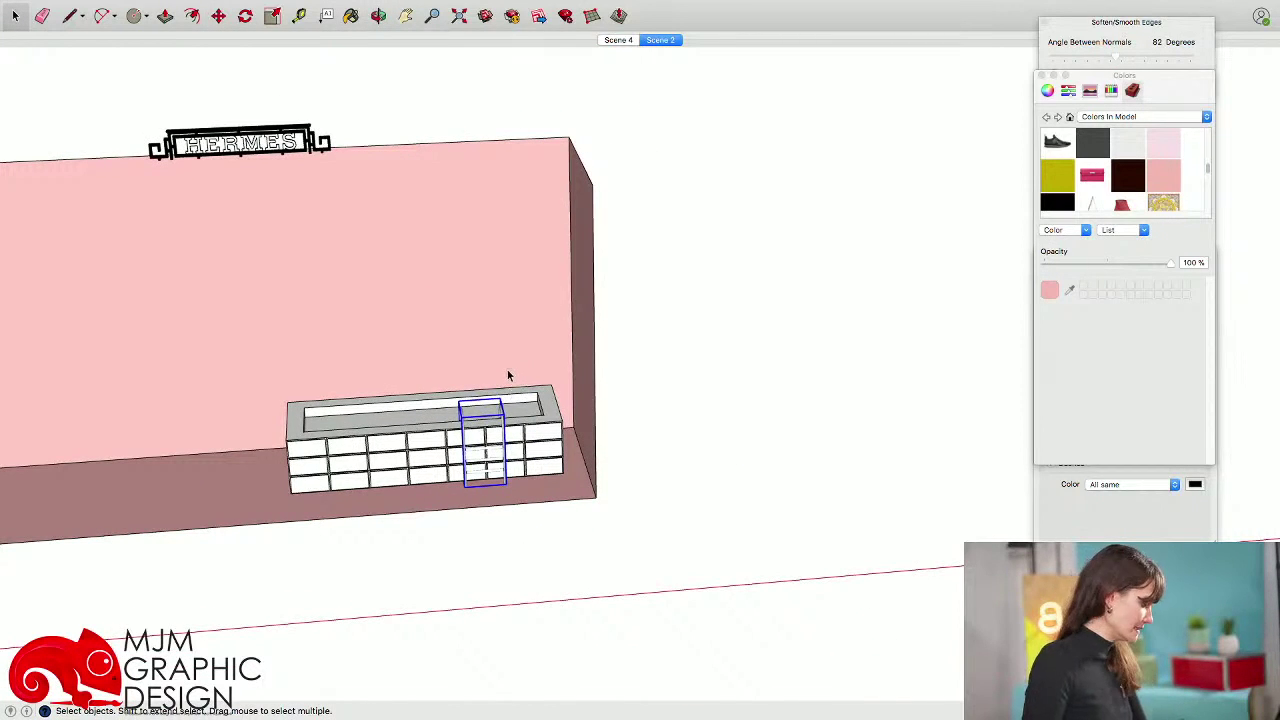
middle_drag(502, 444, 243, 5)
click(150, 19)
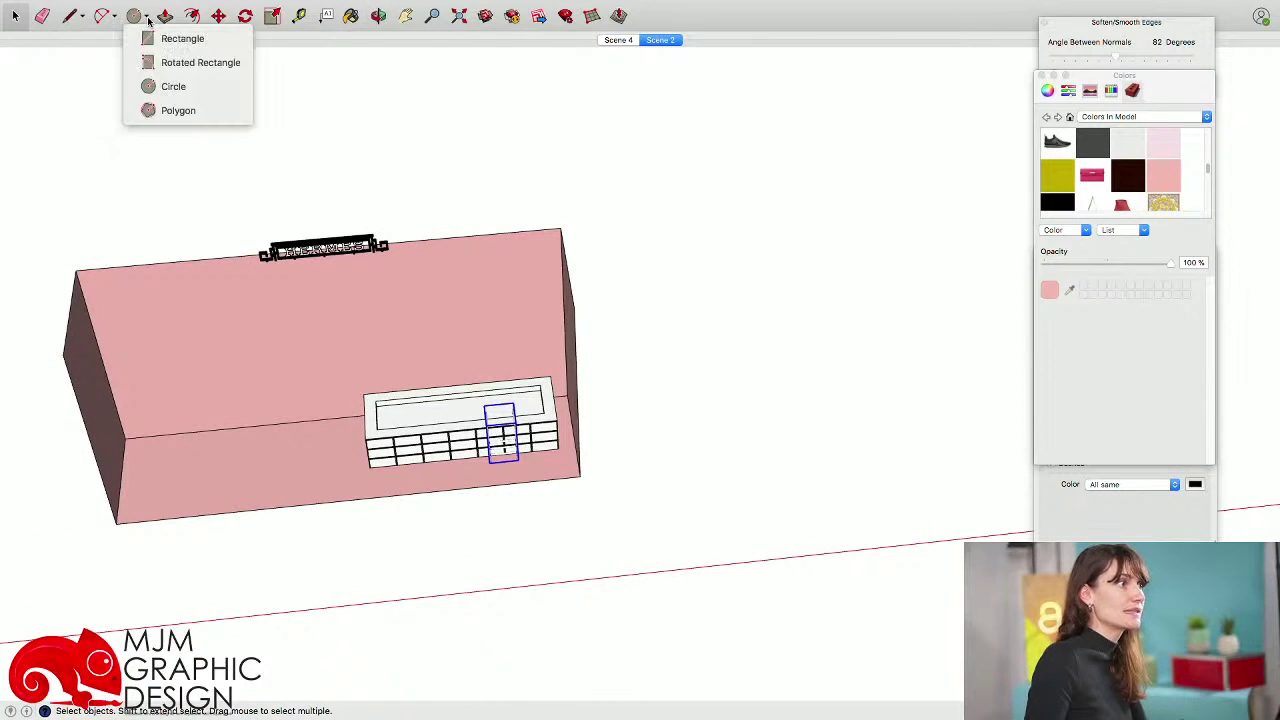
click(153, 88)
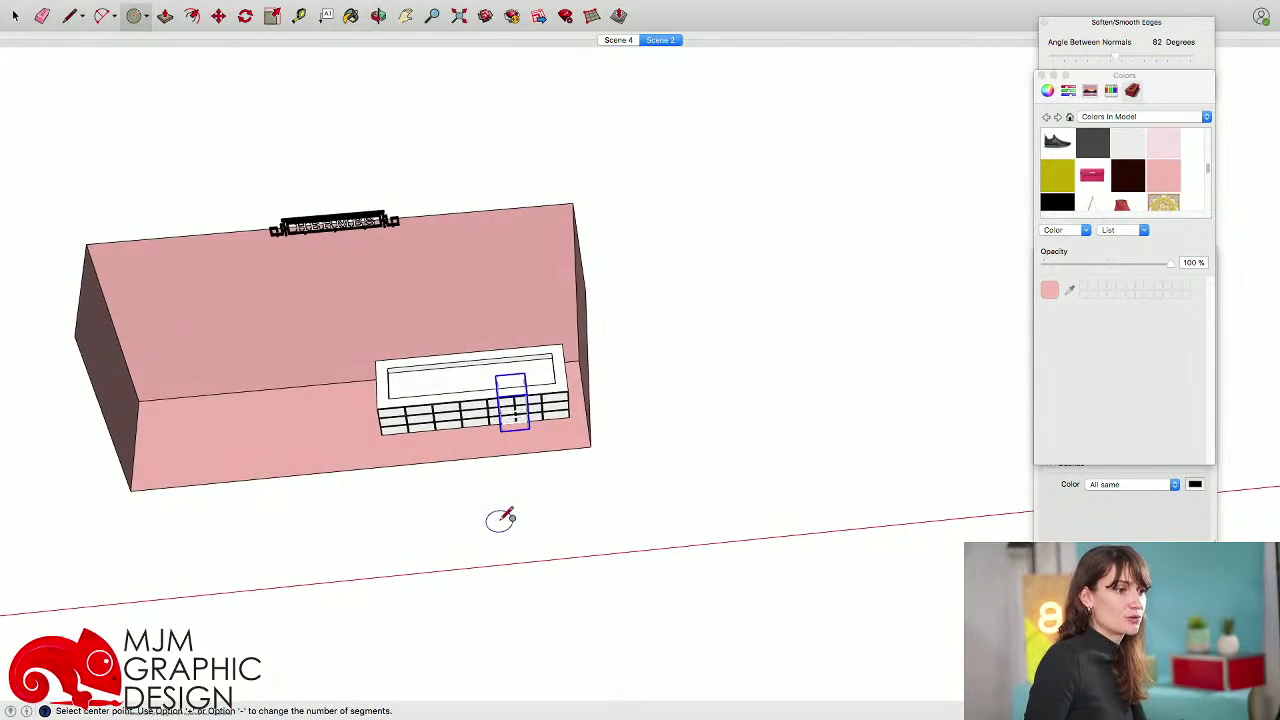
click(533, 515)
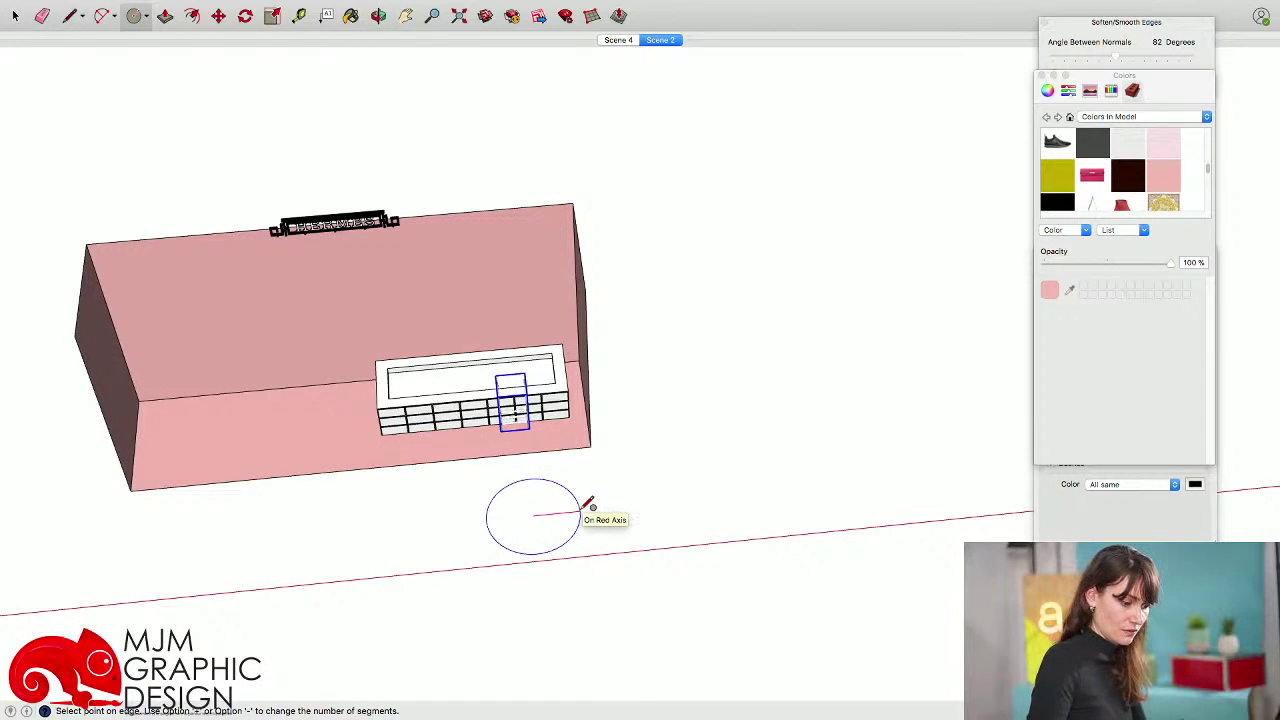
click(587, 512)
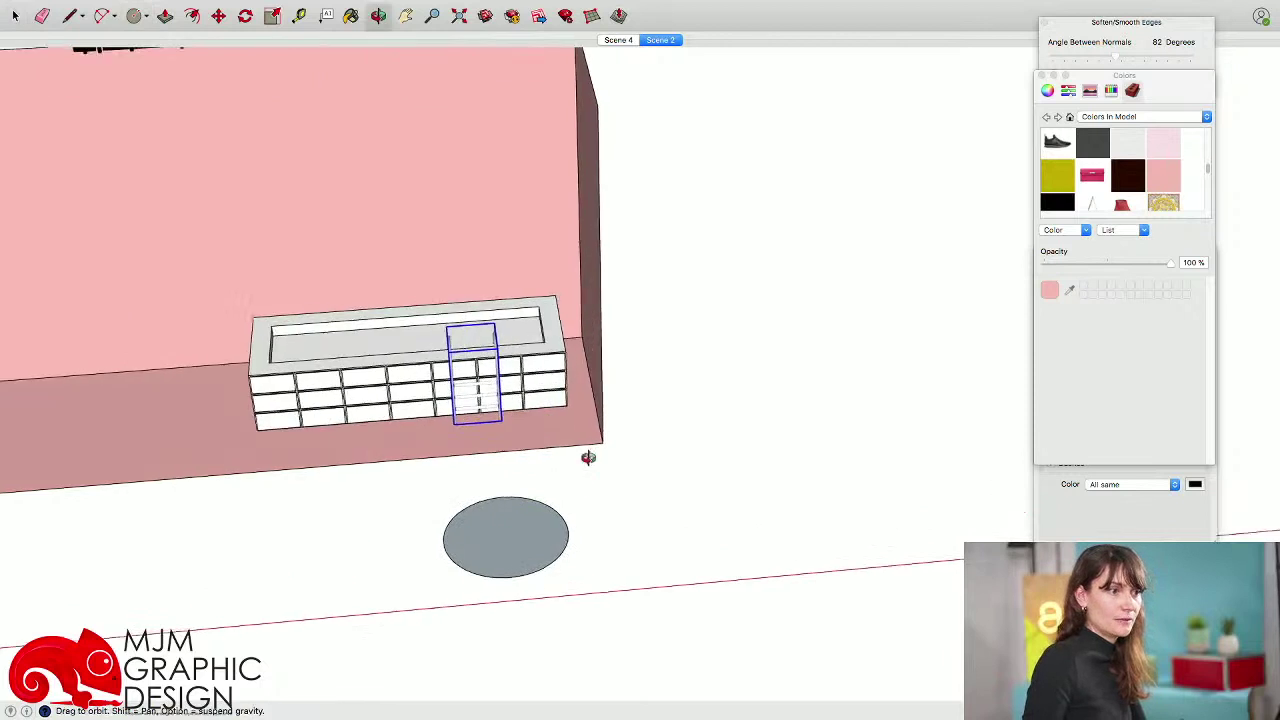
- Move the large circle to the window box so that its edge touches the front floor corner beside the plinth
key(space)
click(483, 518)
middle_drag(483, 518, 449, 643)
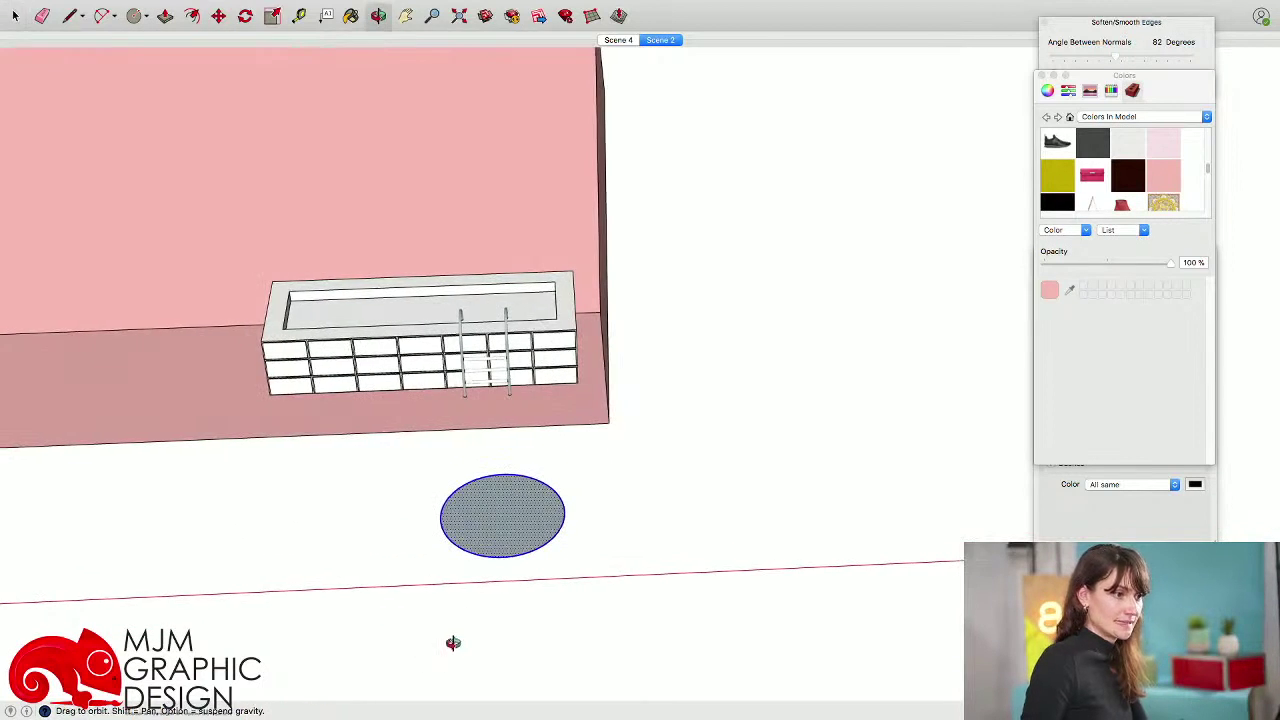
key(m)
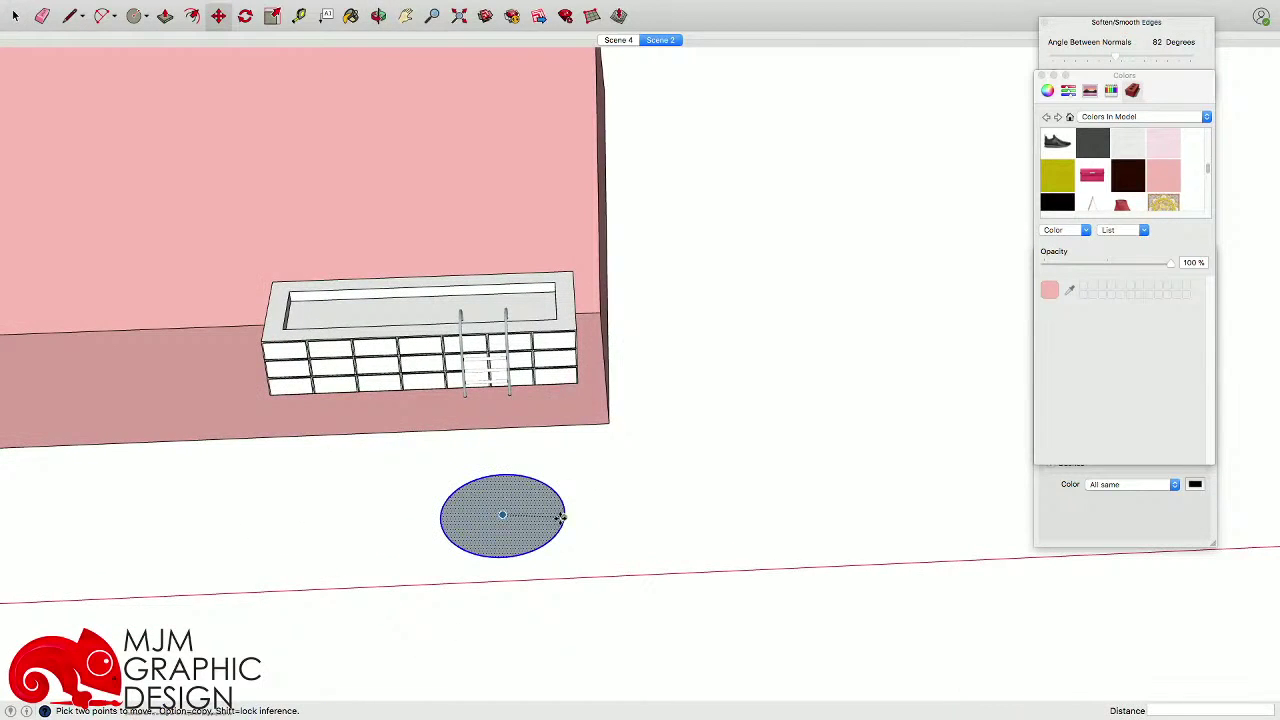
click(502, 513)
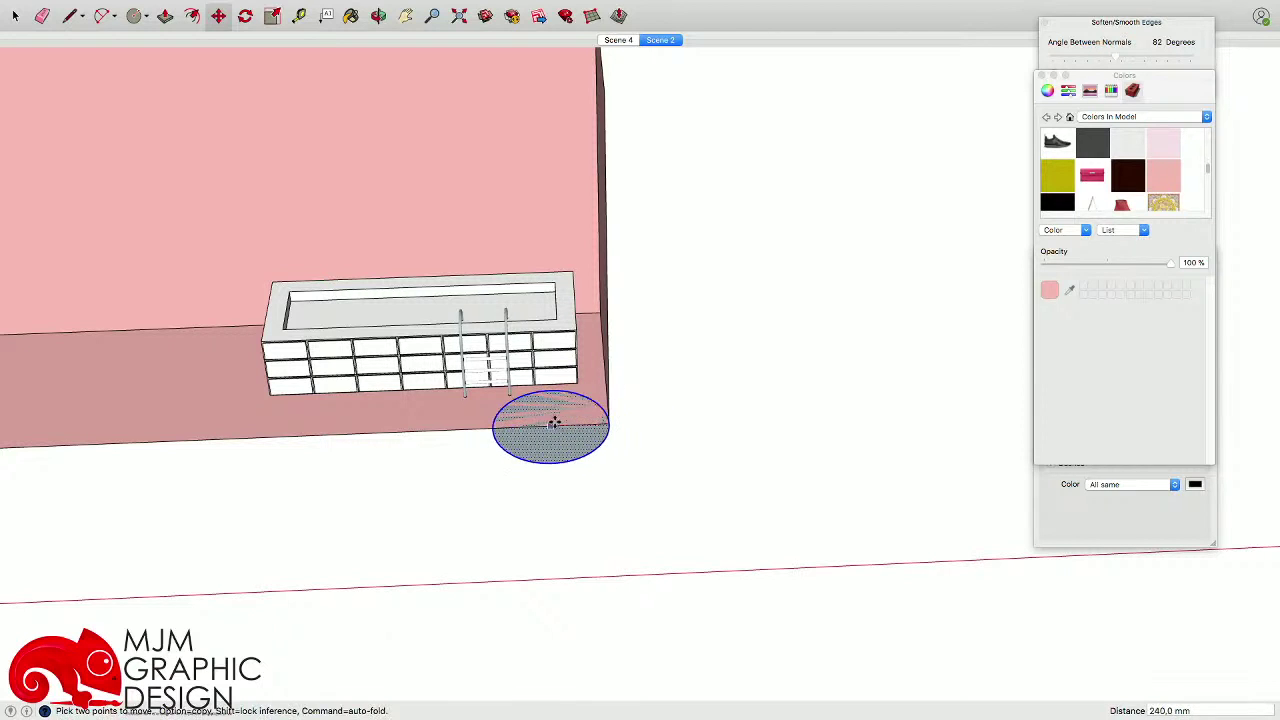
scroll(590, 425, up, 3)
click(615, 426)
key(space)
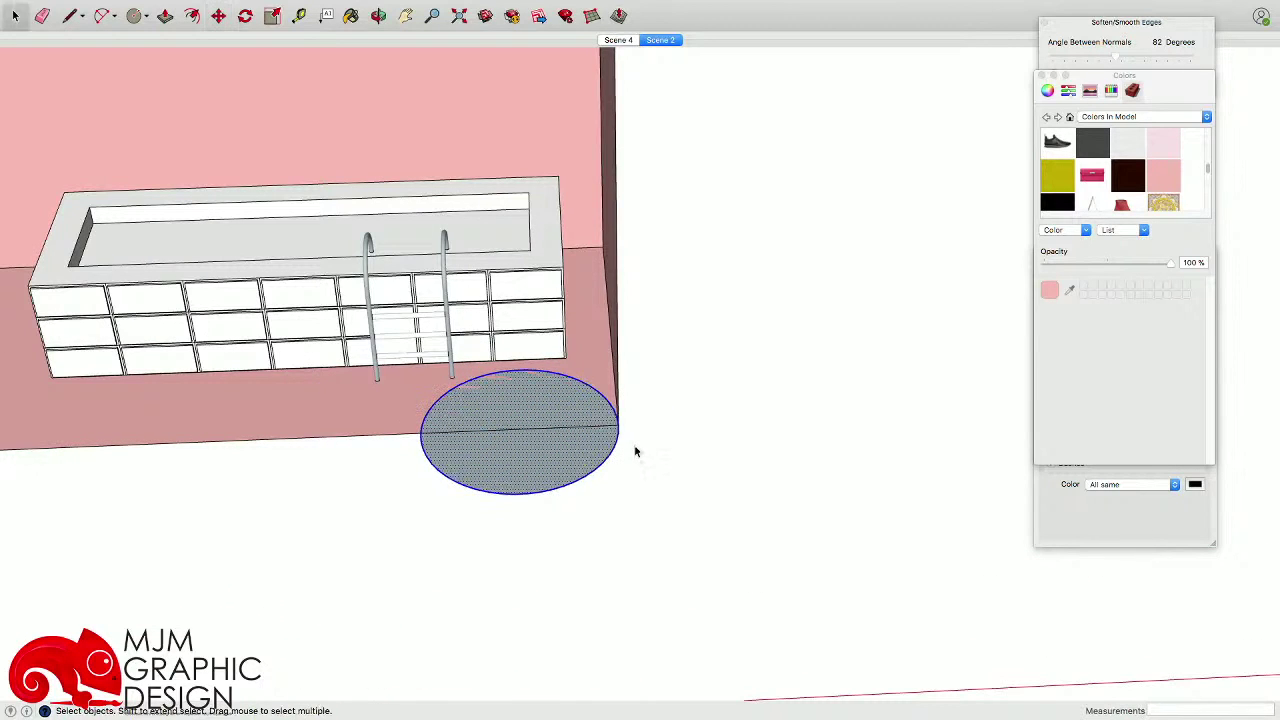
- Draw a smaller vertical circle, perpendicular to the green axis, centred on the large circle's edge at the box corner
shift+middle_drag(635, 452, 540, 532)
key(c)
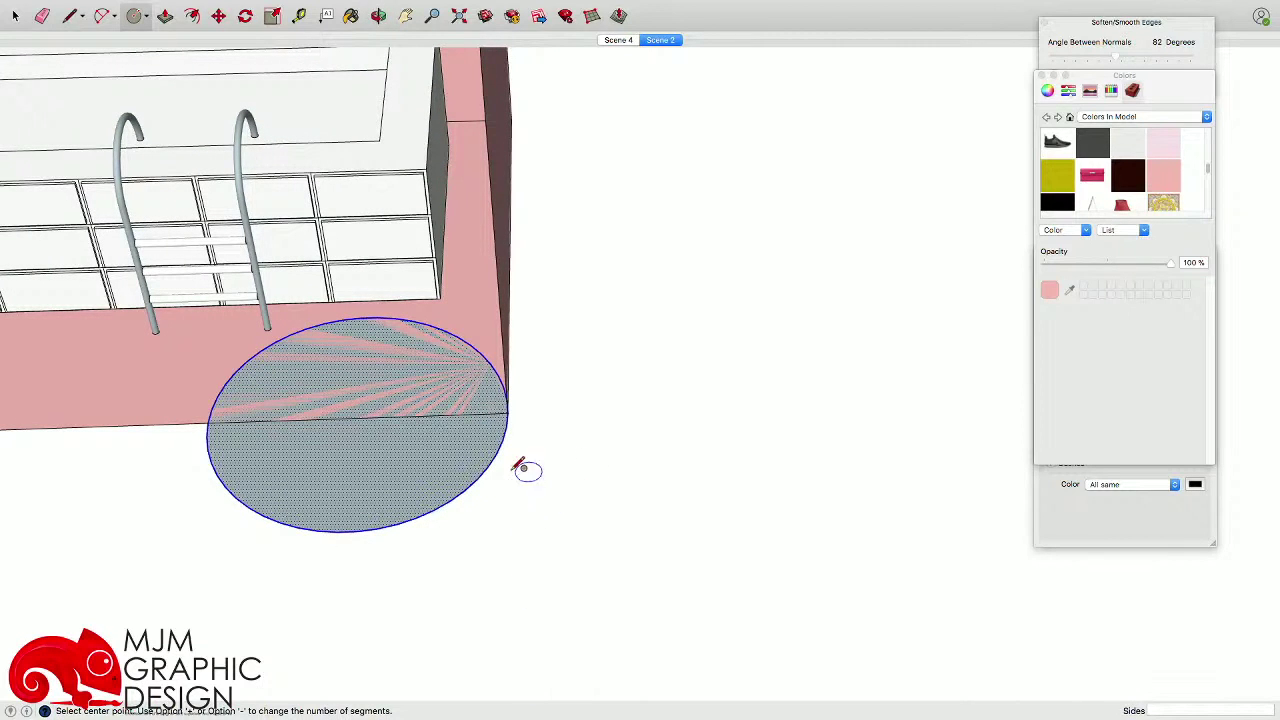
middle_drag(517, 411, 517, 338)
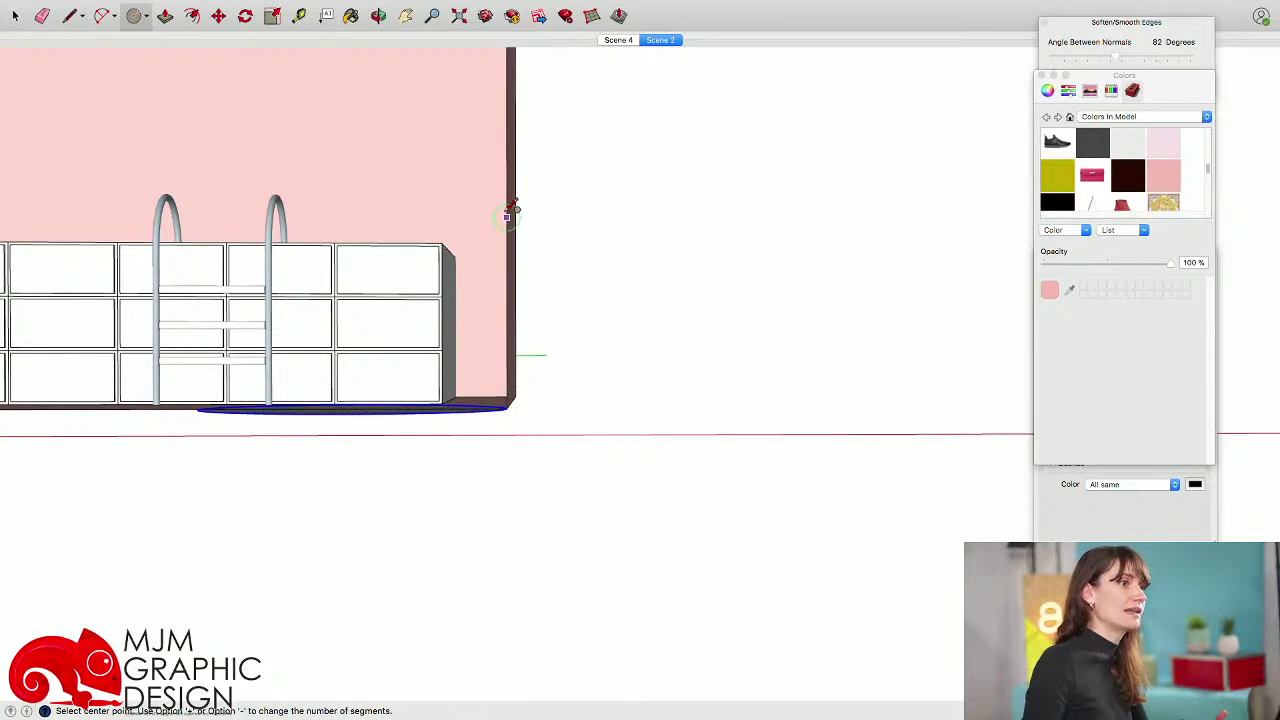
scroll(520, 374, up, 5)
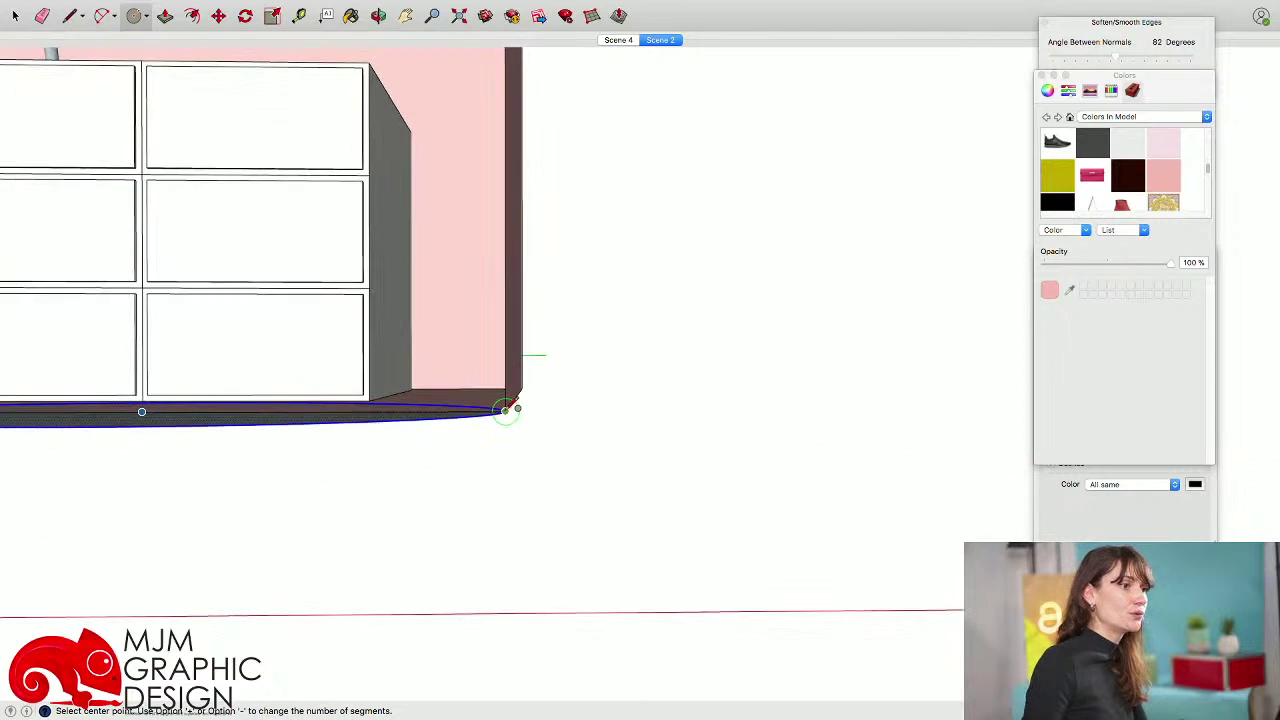
click(510, 405)
scroll(510, 405, down, 2)
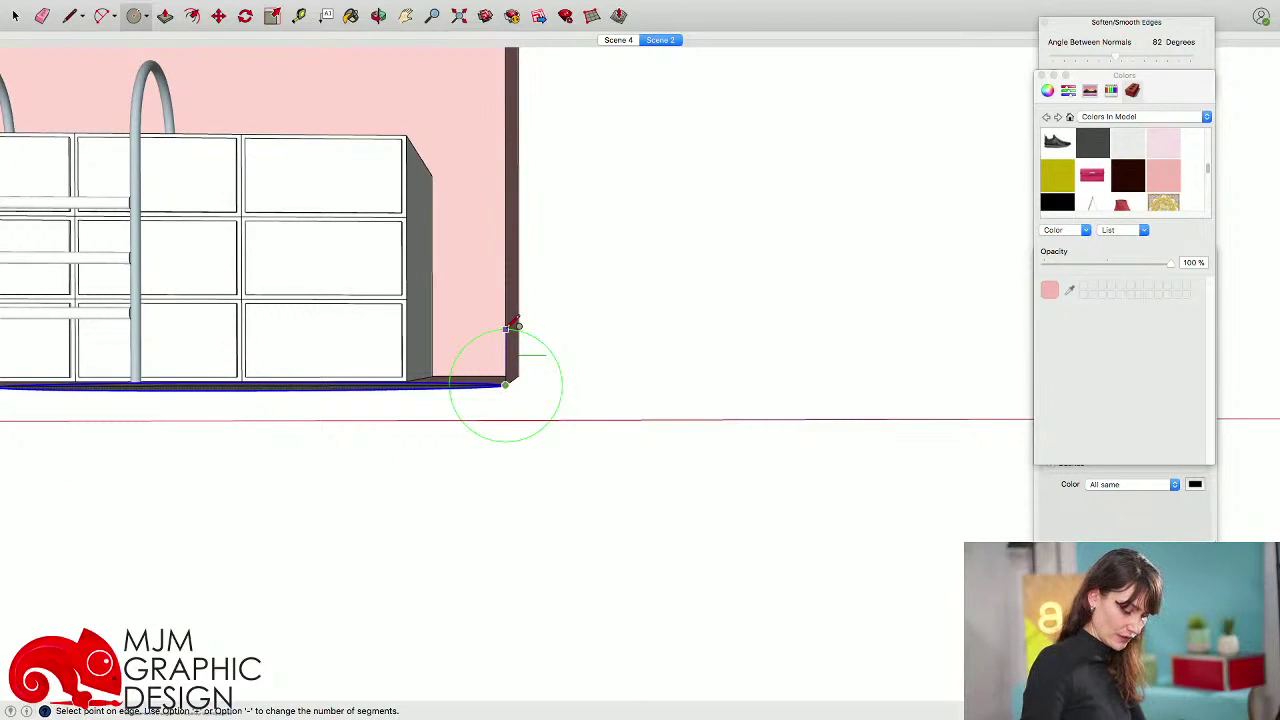
click(507, 329)
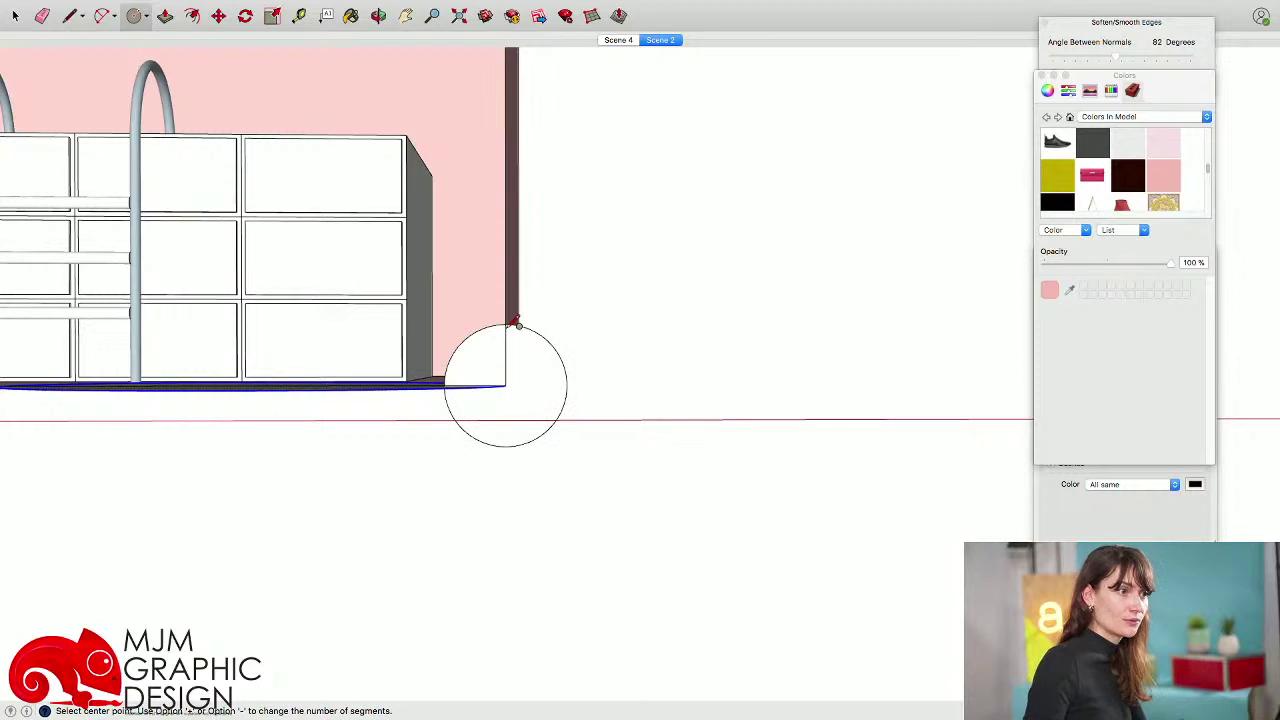
- Delete the large circle's face and keep only its outline
middle_drag(508, 328, 515, 506)
key(space)
click(486, 498)
scroll(485, 500, down, 8)
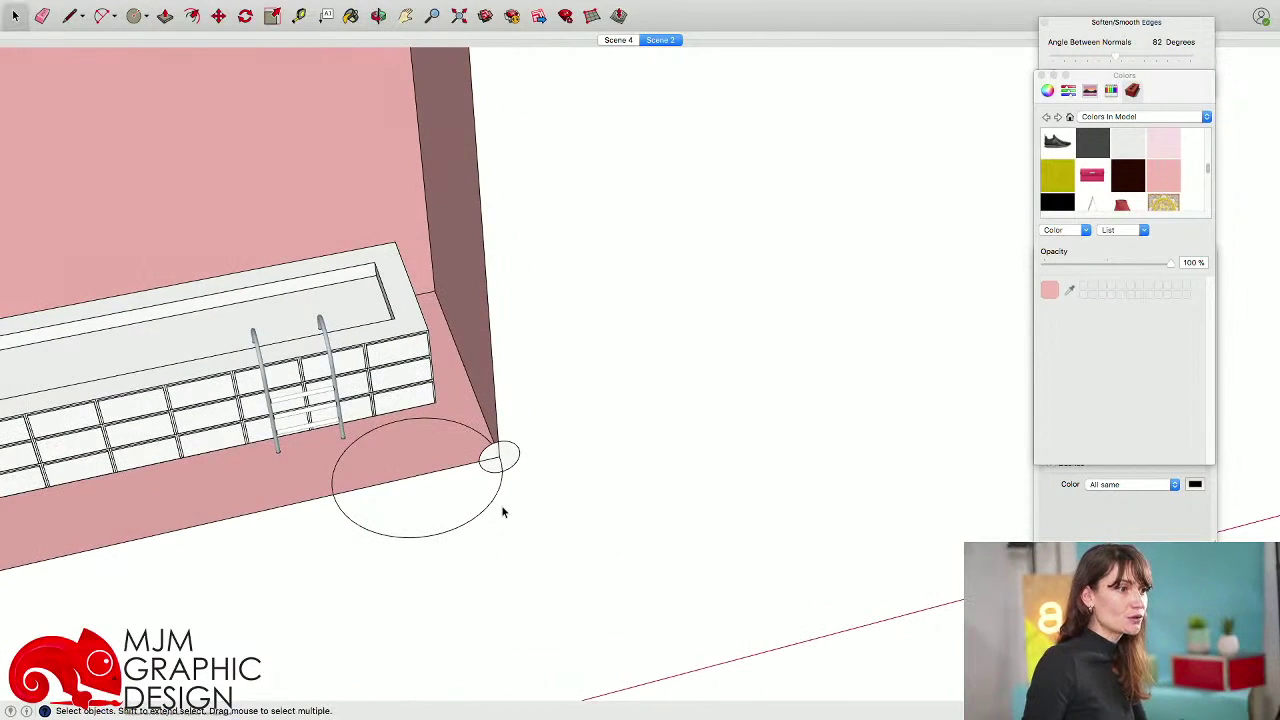
- Sweep the small circle around the large circle's outline with Follow Me to form a swim ring
click(492, 508)
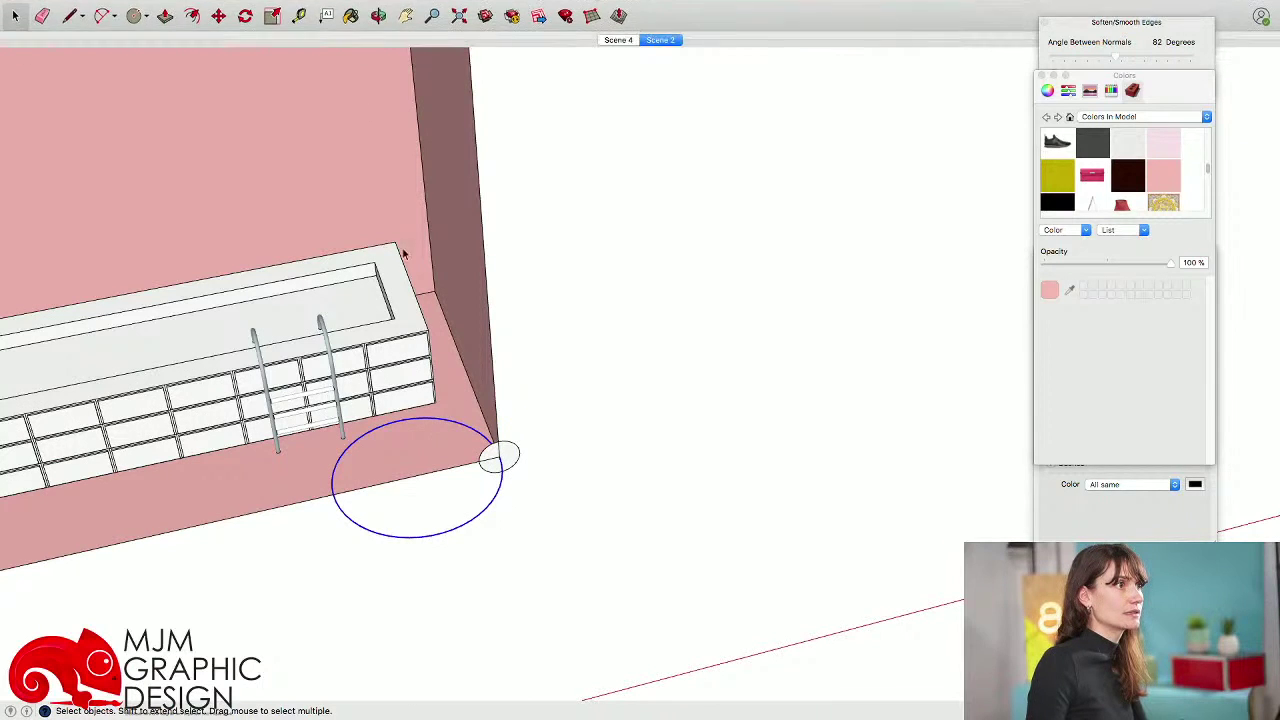
click(275, 7)
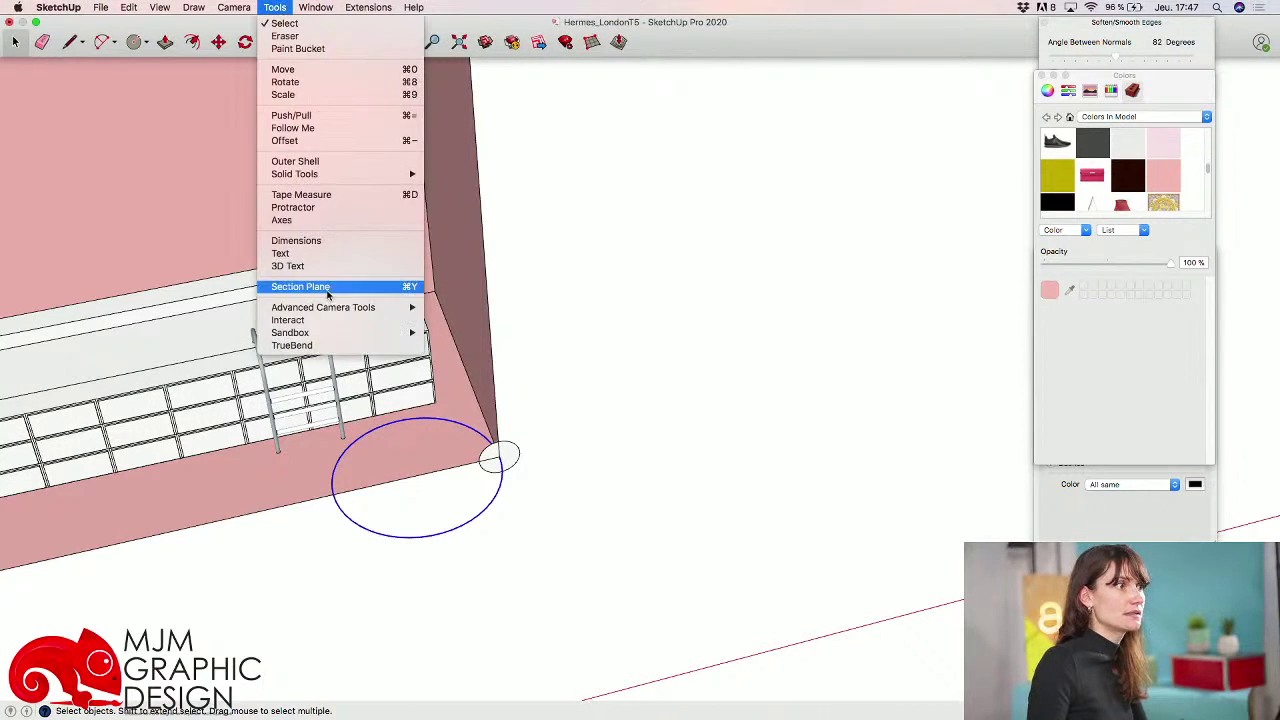
click(291, 115)
click(505, 463)
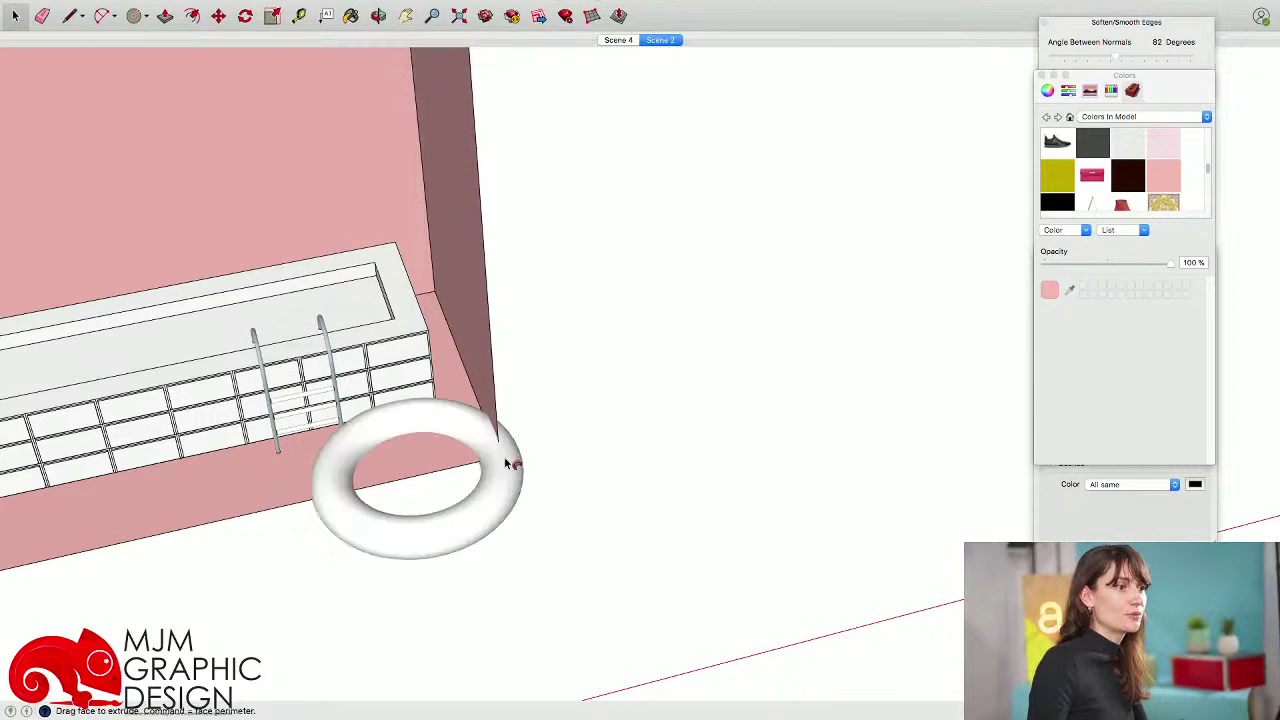
- Select the entire swim ring and make it a component
scroll(506, 465, down, 5)
middle_drag(506, 466, 498, 530)
key(space)
triple_click(419, 499)
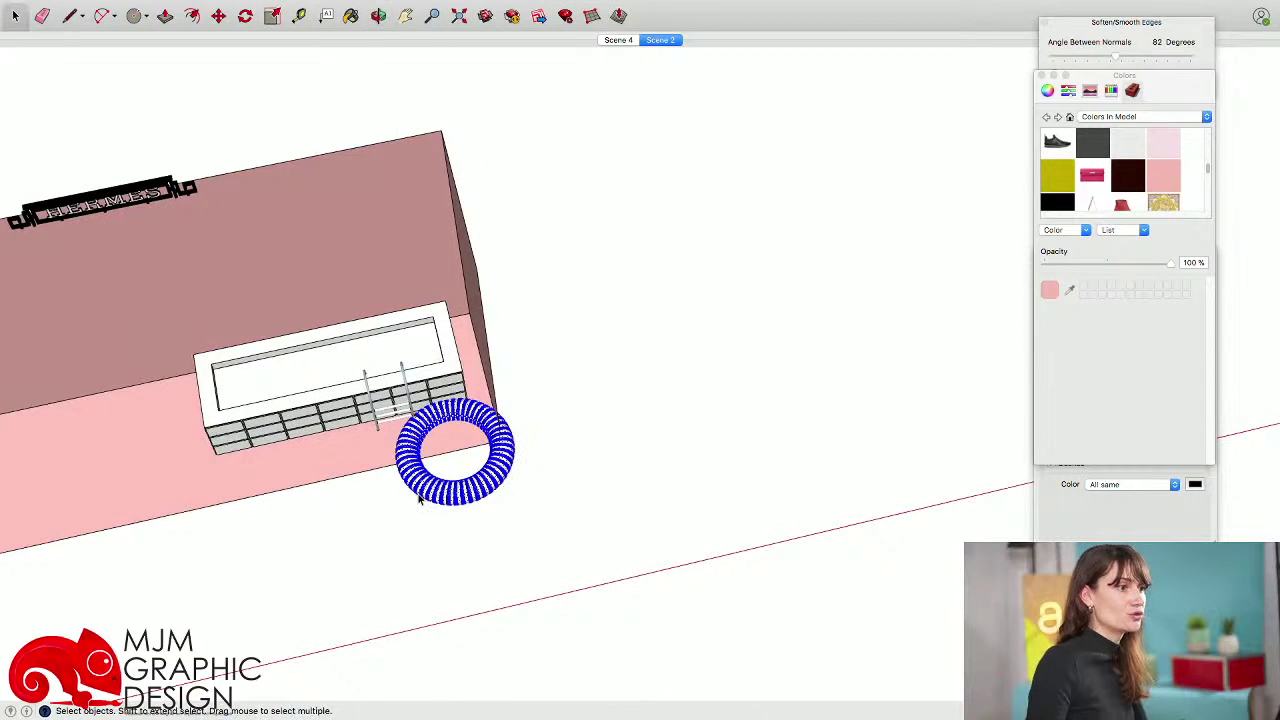
key(g)
middle_drag(496, 499, 500, 548)
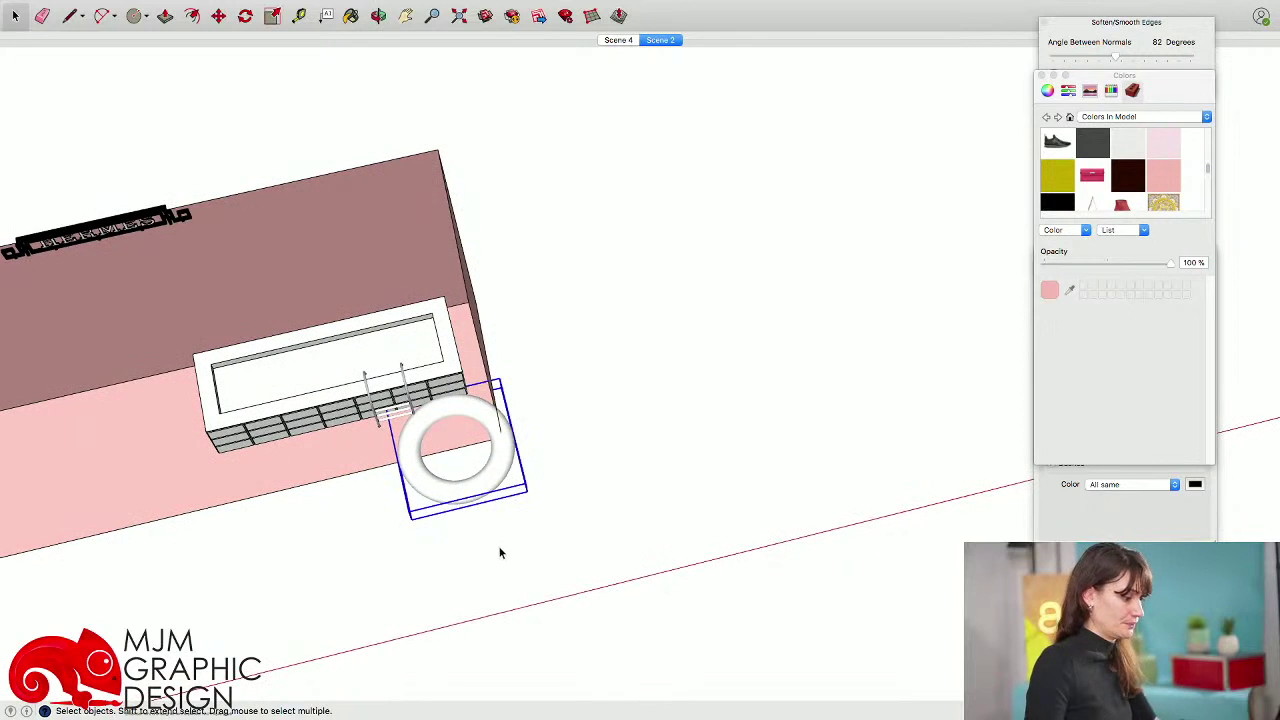
- Move the swim ring off its path circle, away from the box corner to just in front of the ladder
key(m)
click(508, 546)
click(451, 558)
click(452, 560)
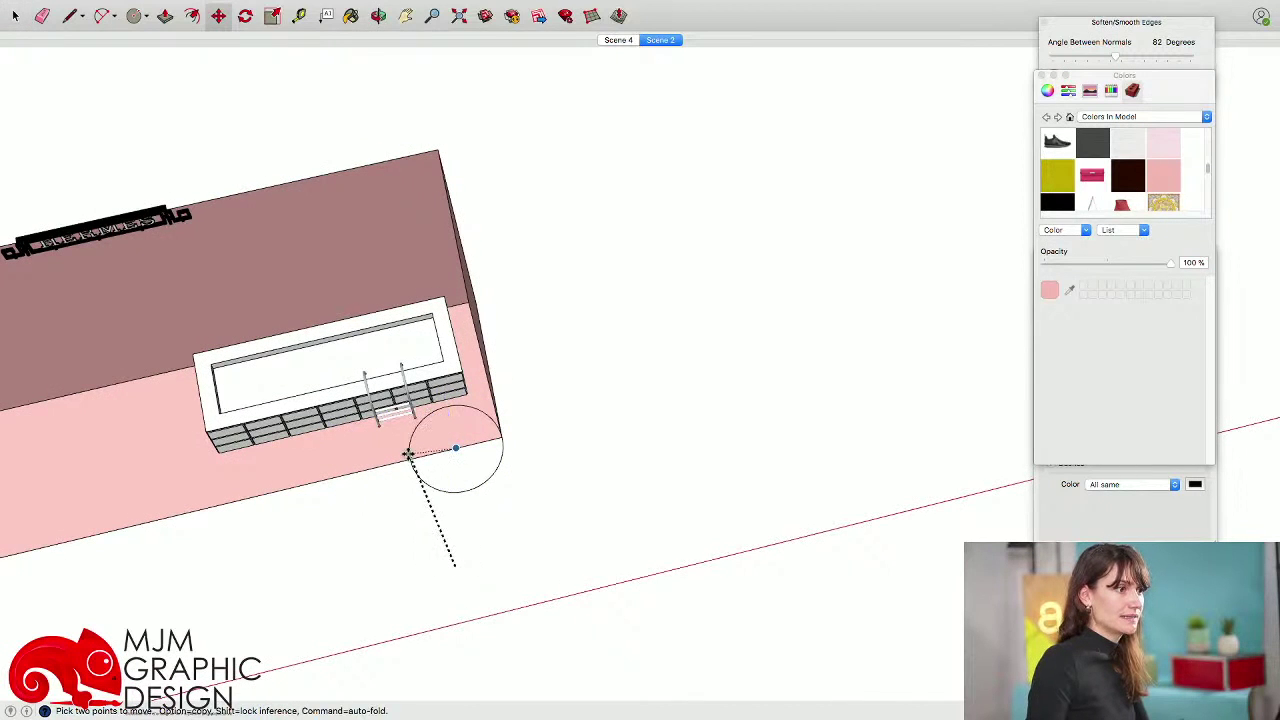
click(443, 503)
- From the front view, copy the swim ring straight up so that it floats above the plinth and ladder
middle_drag(443, 502, 329, 501)
key(super+3)
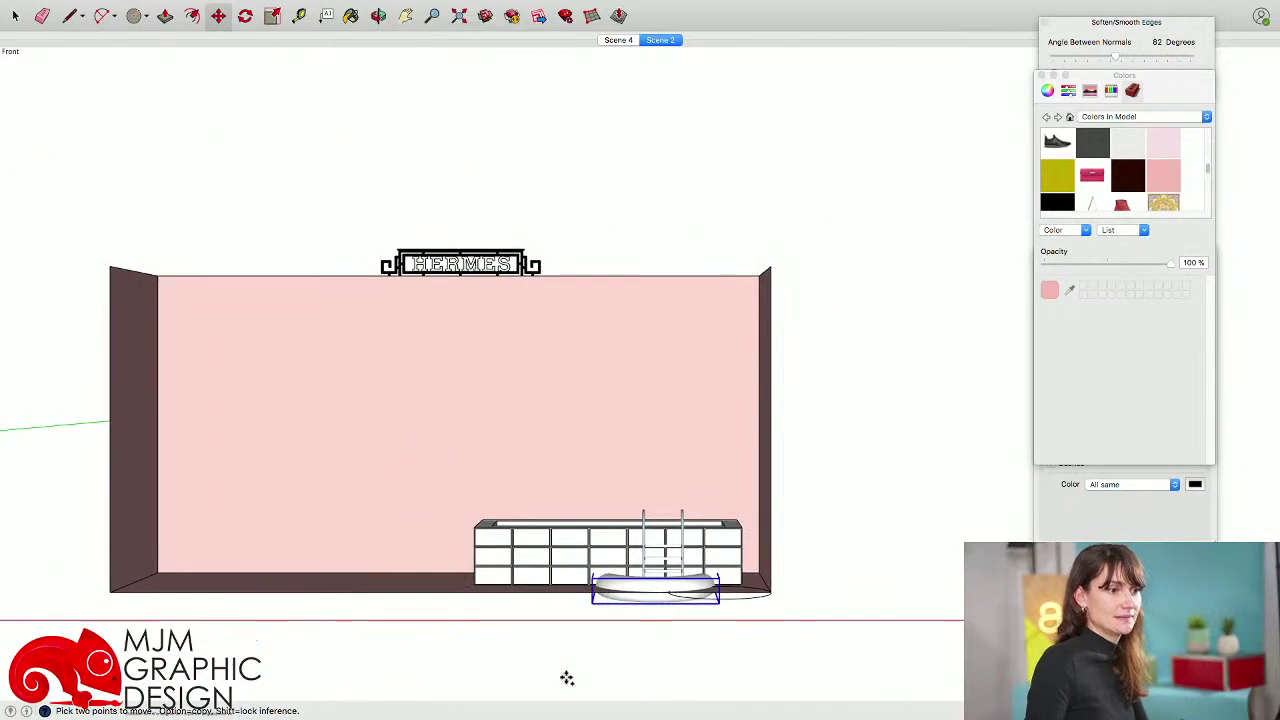
click(566, 677)
key(alt)
click(571, 466)
key(space)
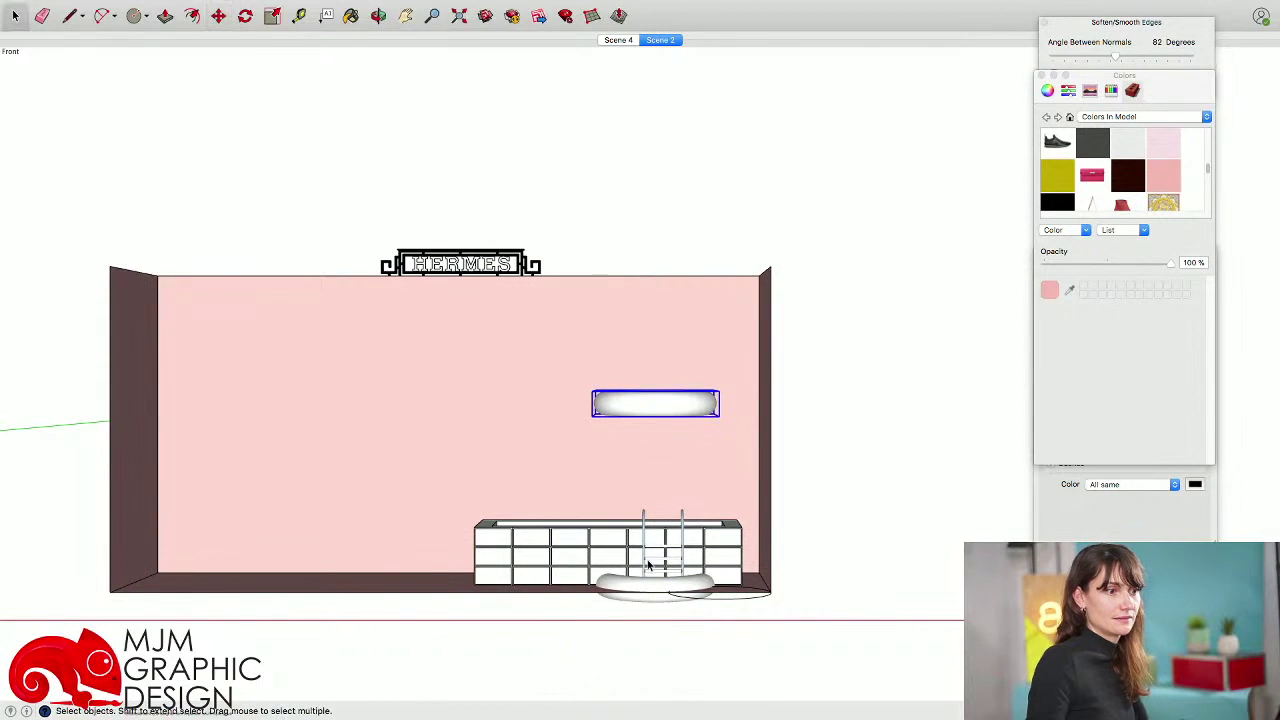
- Delete the lower swim ring and the leftover path circle at the box's front corner
click(646, 593)
scroll(666, 595, down, 3)
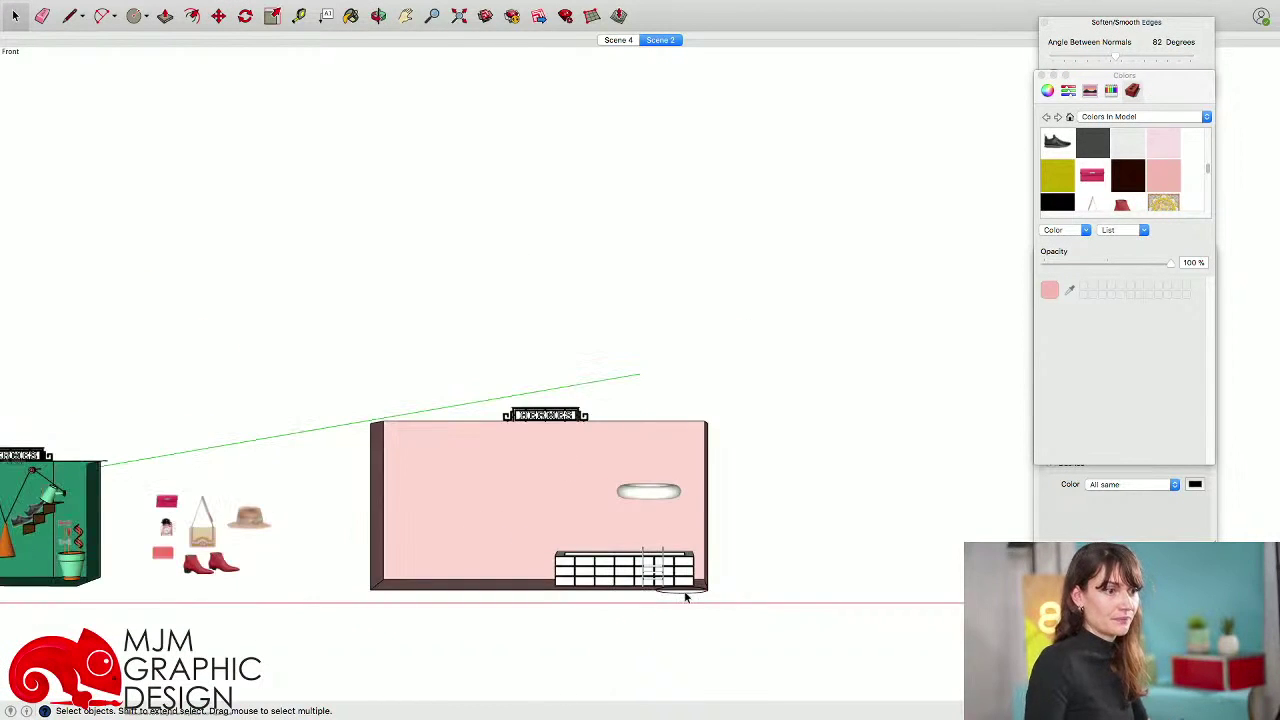
middle_drag(686, 598, 661, 638)
mouse_move(572, 607)
middle_down()
mouse_move(493, 560)
mouse_move(514, 590)
middle_up()
mouse_move(514, 590)
middle_down()
mouse_move(540, 629)
mouse_move(522, 546)
middle_up()
scroll(519, 600, up, 5)
middle_drag(522, 546, 524, 591)
- Outline a narrow rectangle 100 mm wide on the floor in front of the back wall, on the empty side of the display box
key(l)
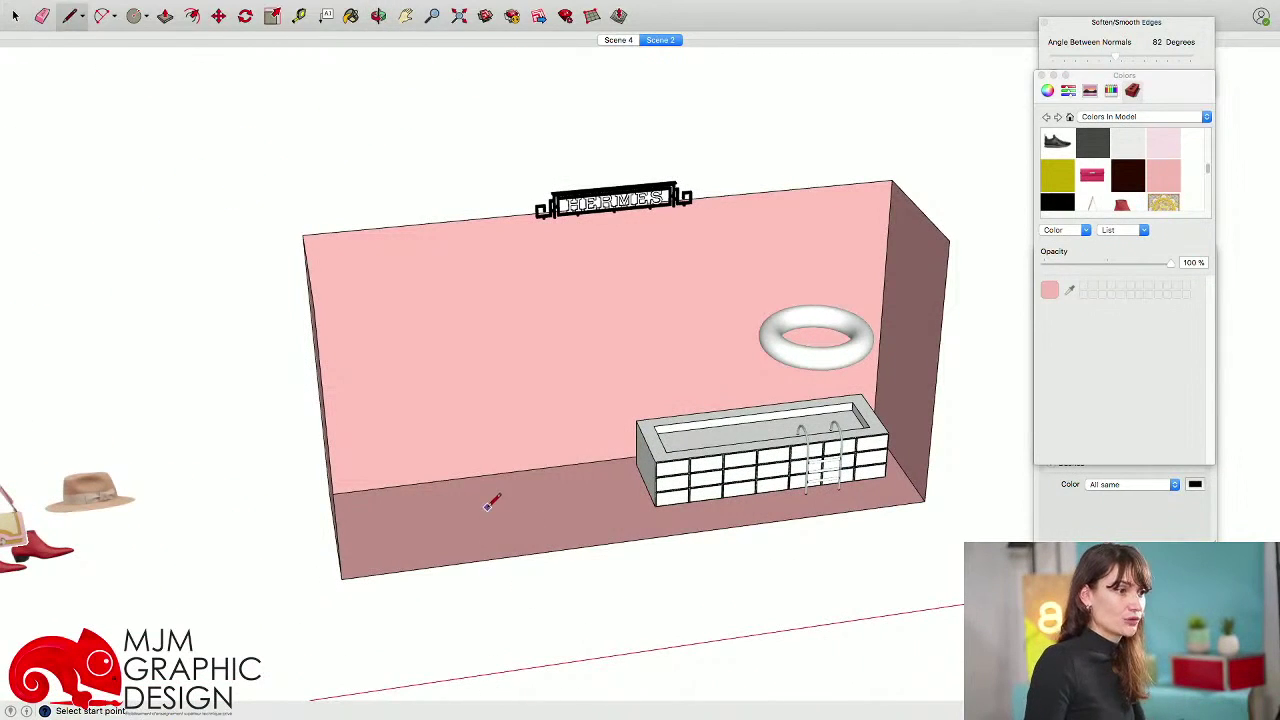
middle_drag(480, 489, 491, 562)
scroll(446, 488, up, 3)
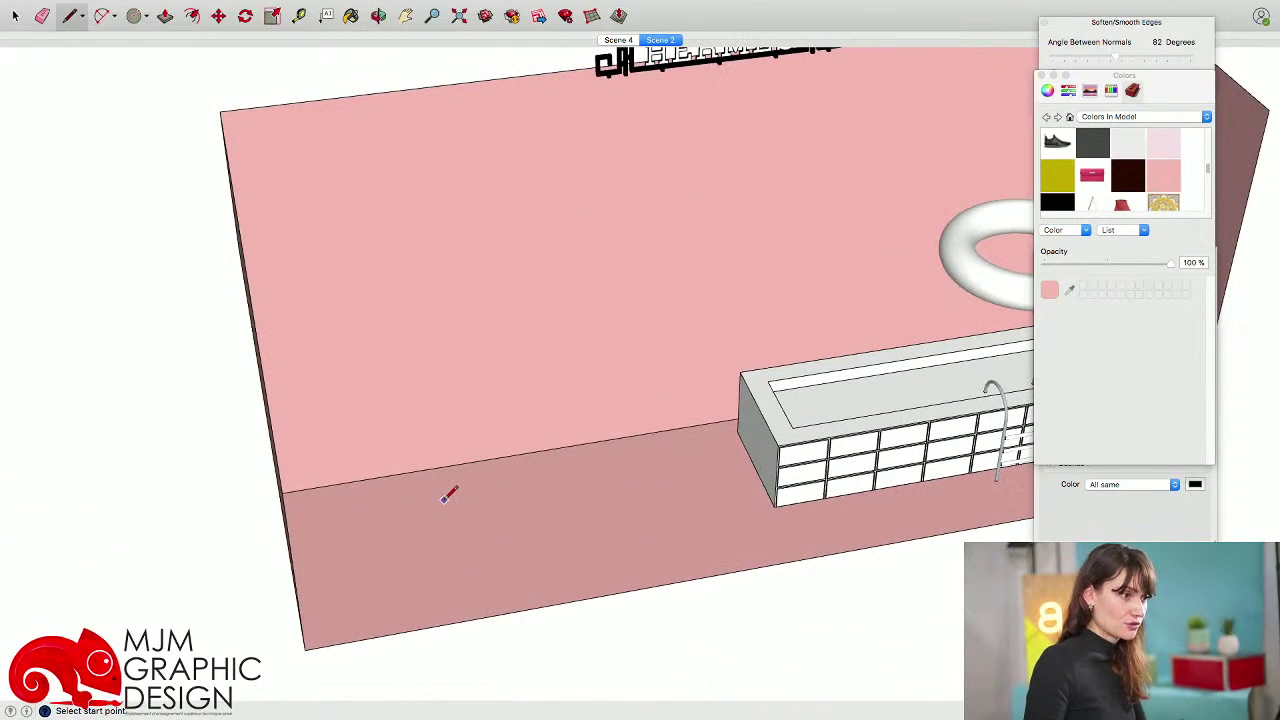
click(442, 491)
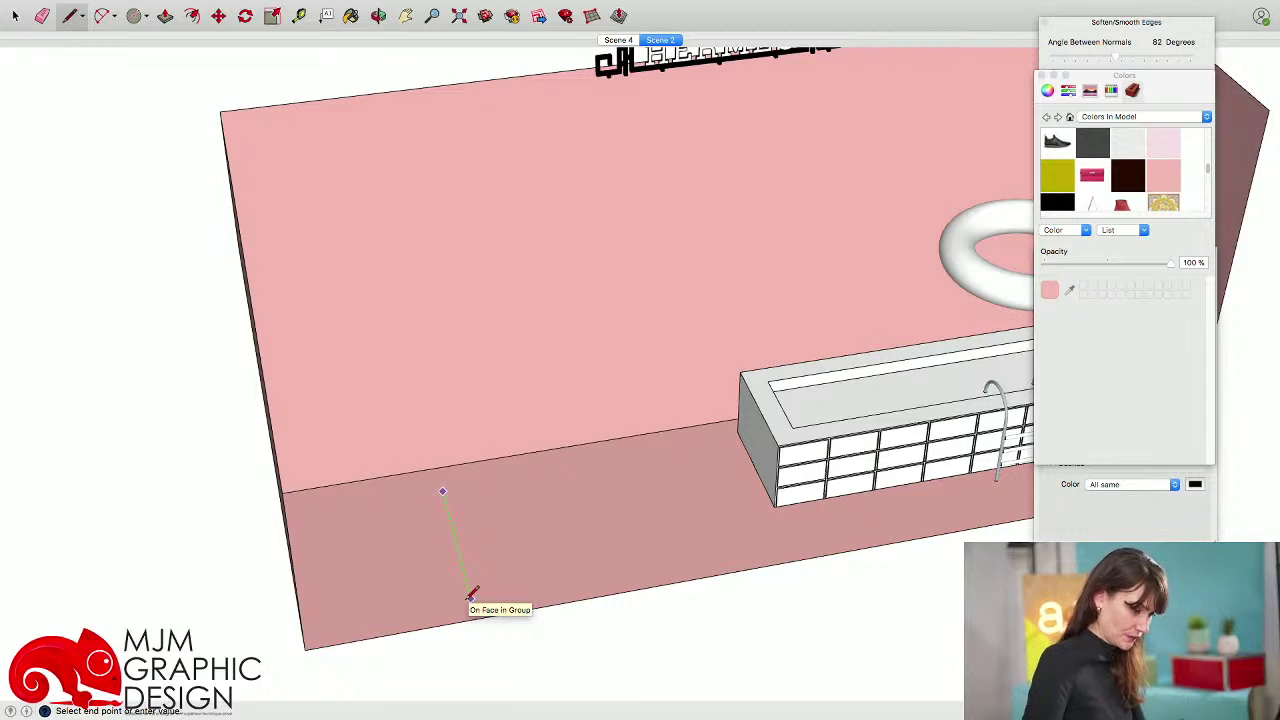
click(463, 574)
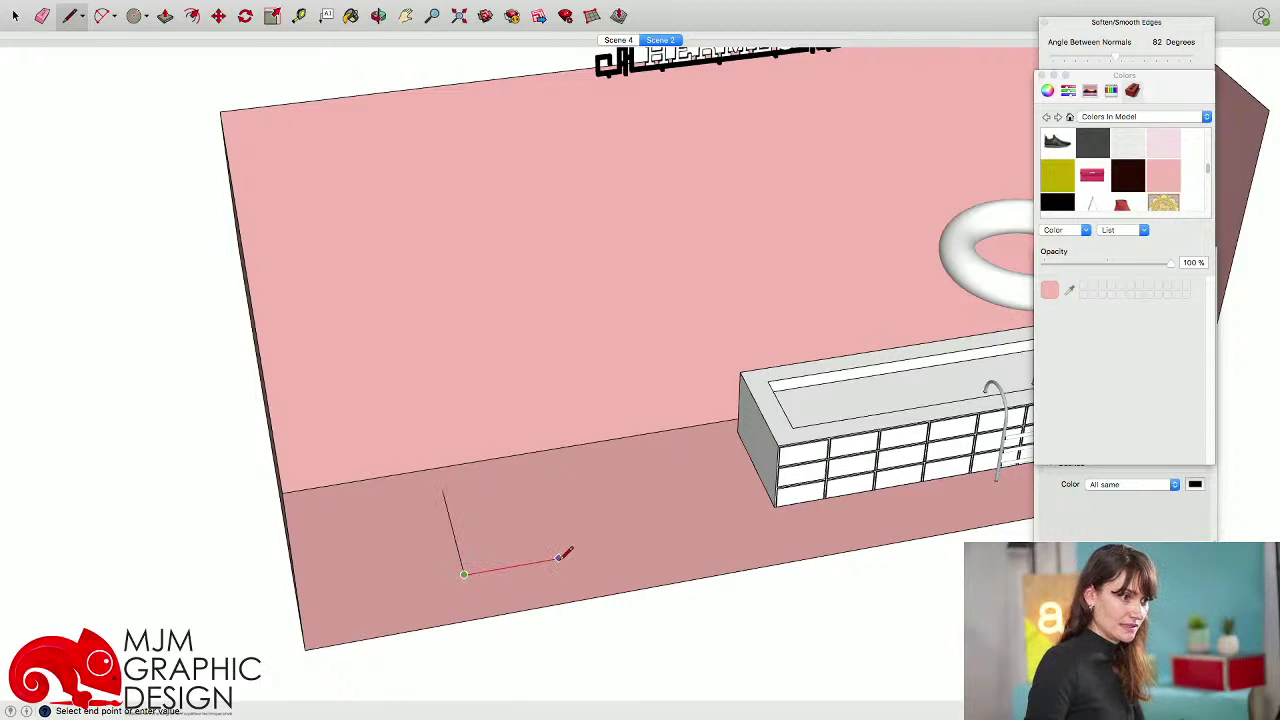
click(493, 570)
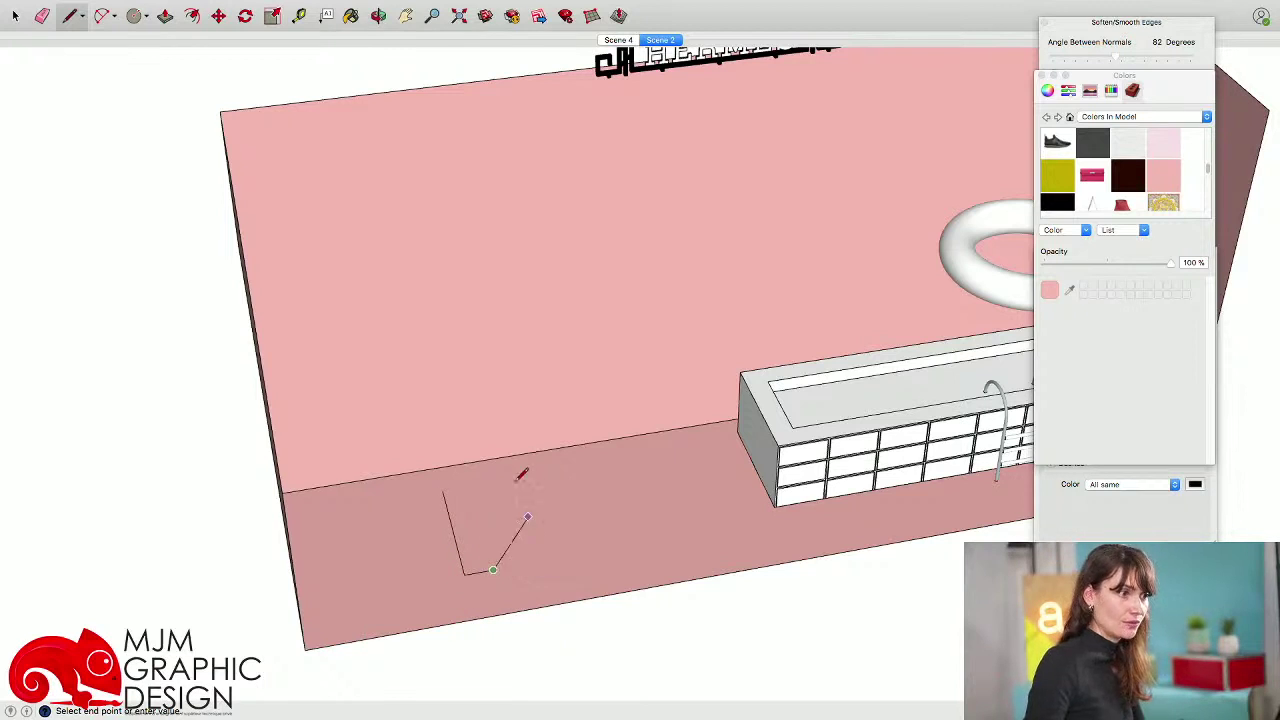
click(444, 489)
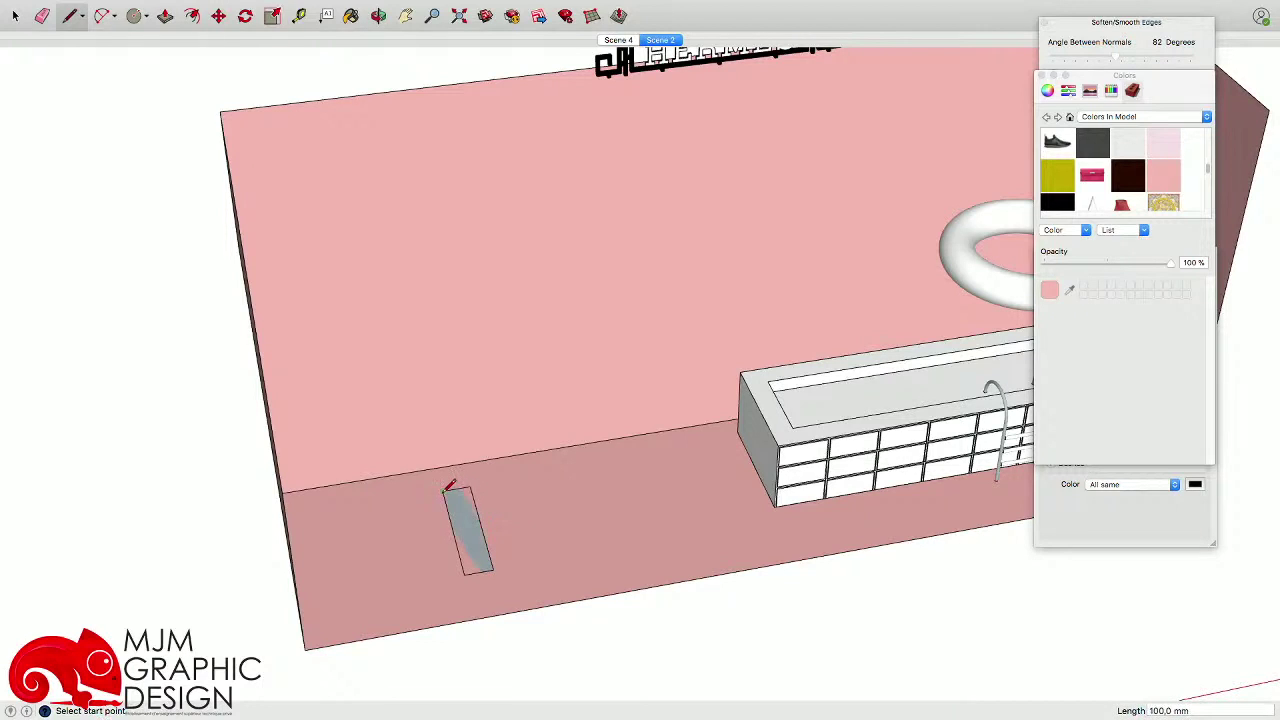
- Extrude the narrow floor rectangle upward by 100 mm to form the first step block
key(space)
text(p)
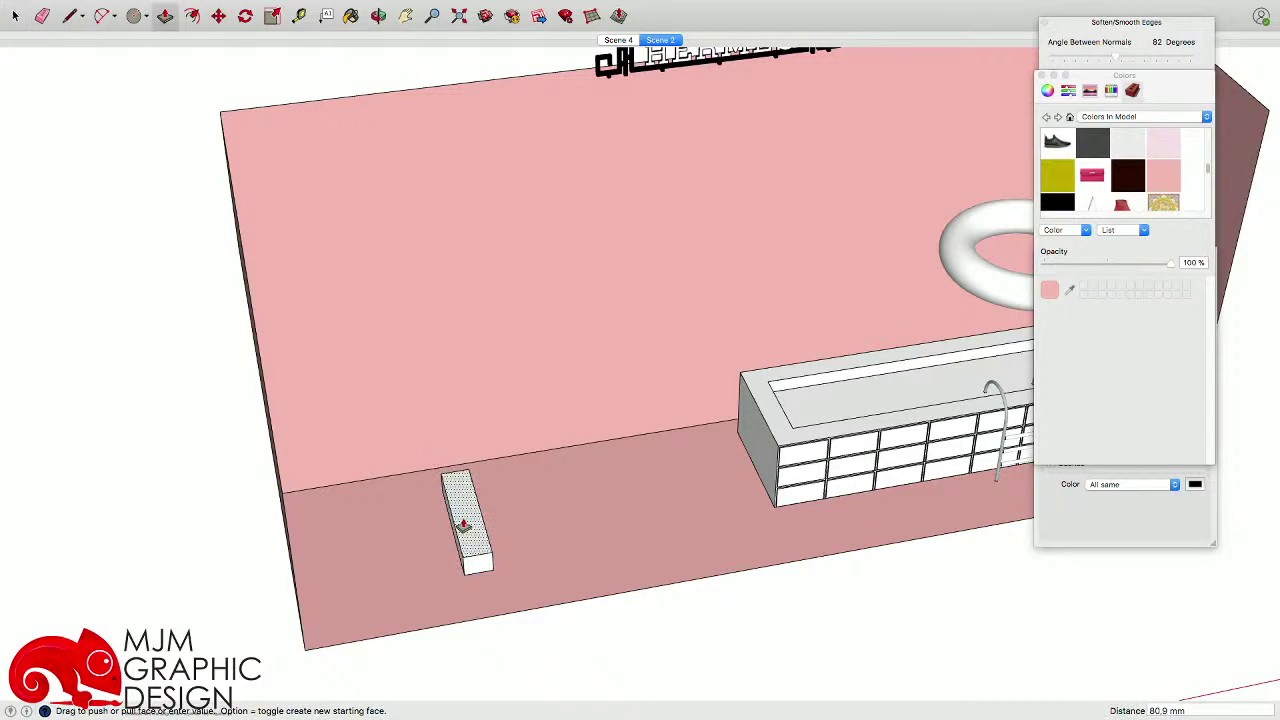
text(100)
key(Return)
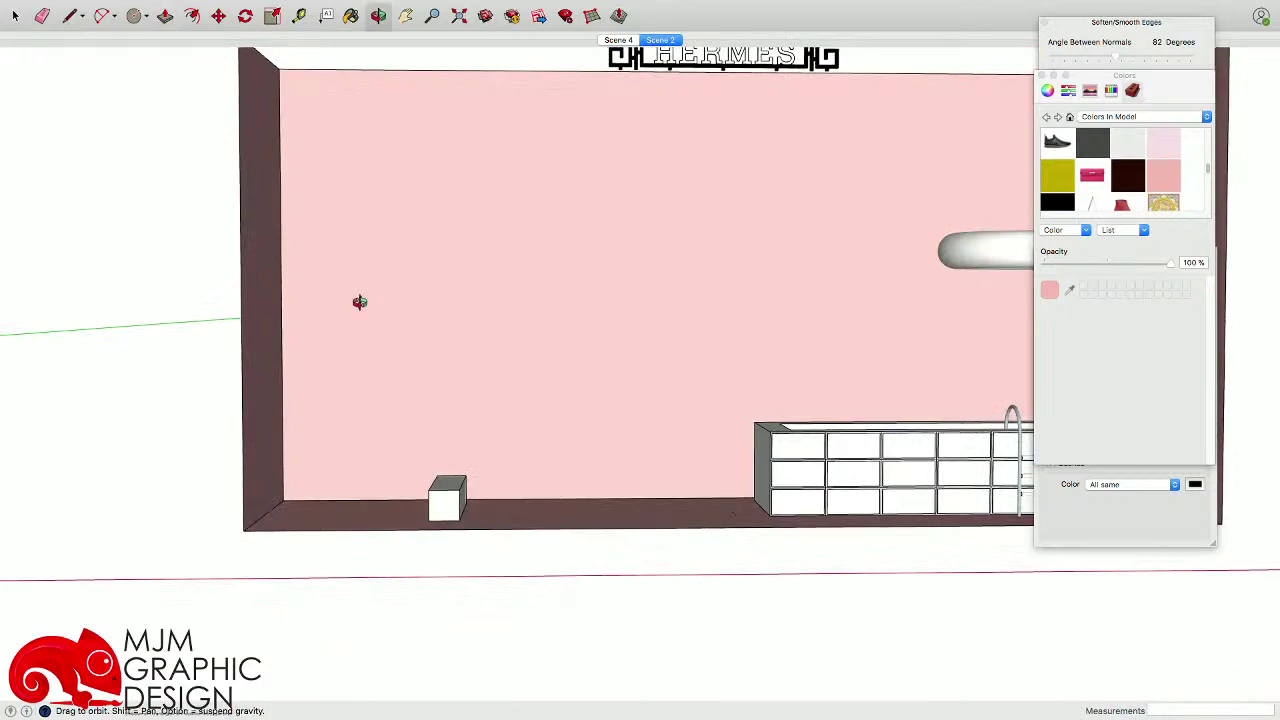
- Group the whole step block and make the group a component
key(space)
drag(371, 417, 551, 531)
right_click(421, 497)
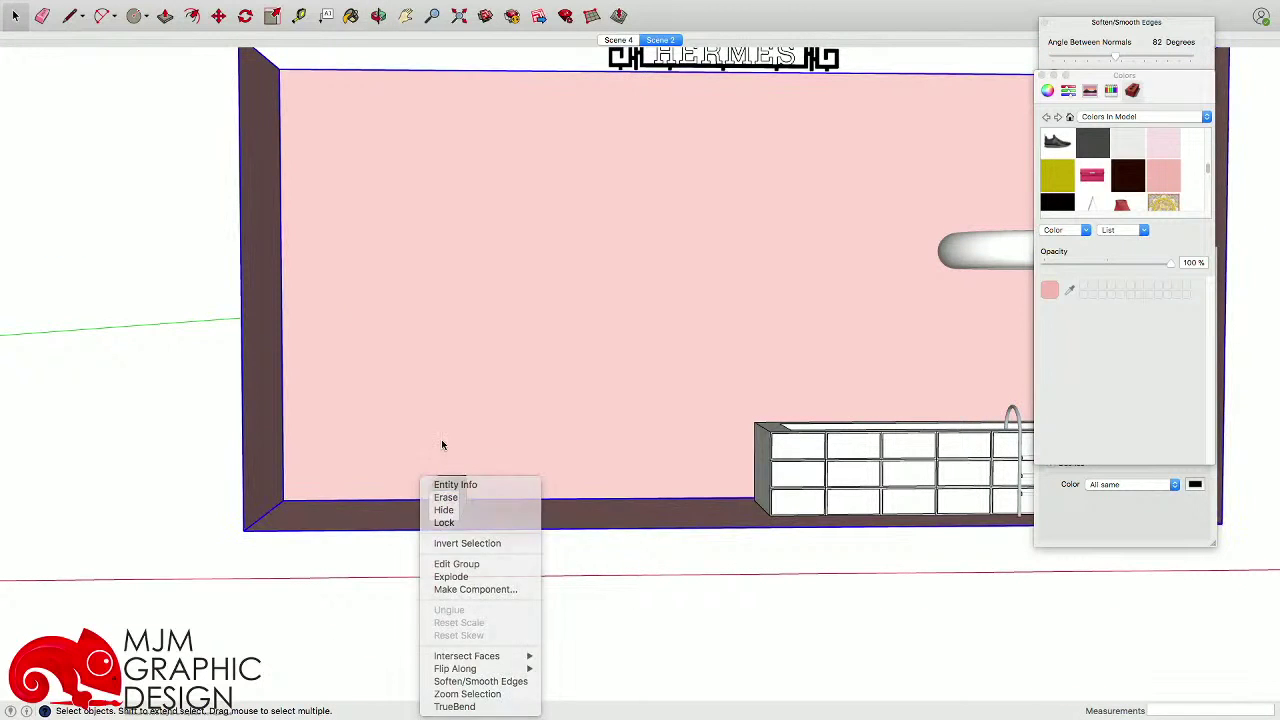
click(441, 439)
drag(411, 434, 537, 594)
right_click(441, 493)
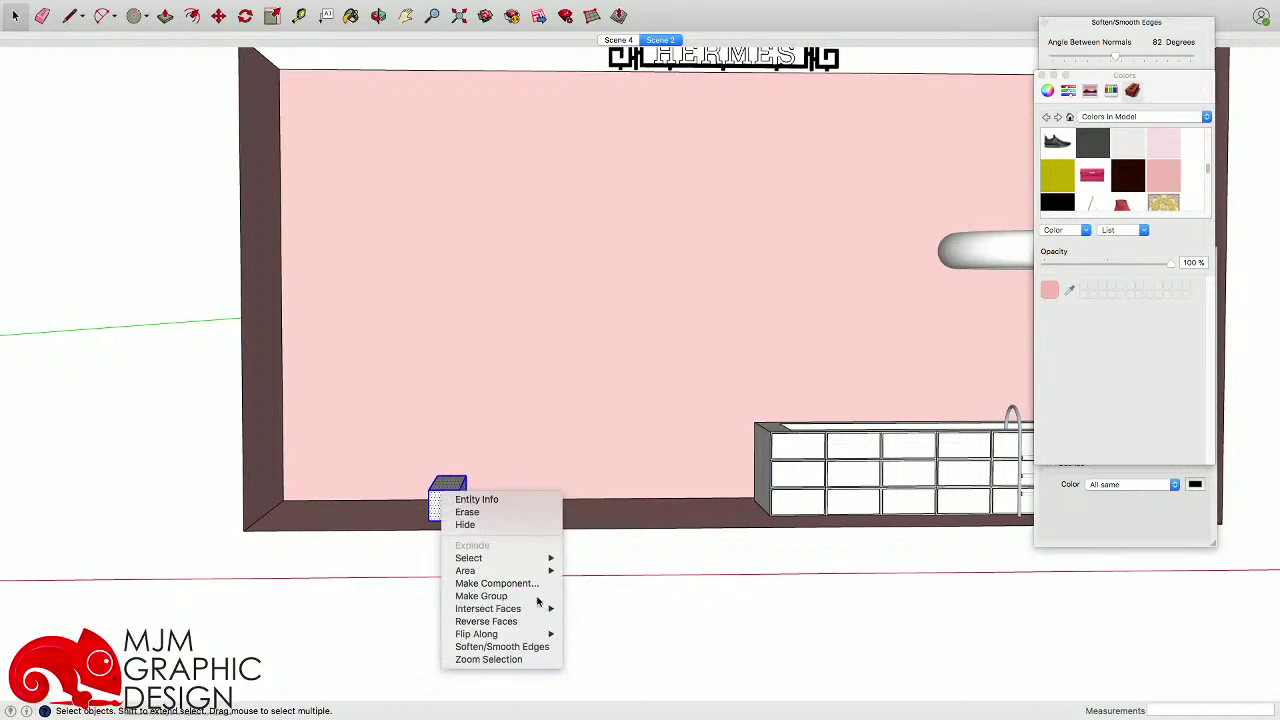
click(500, 596)
right_click(456, 479)
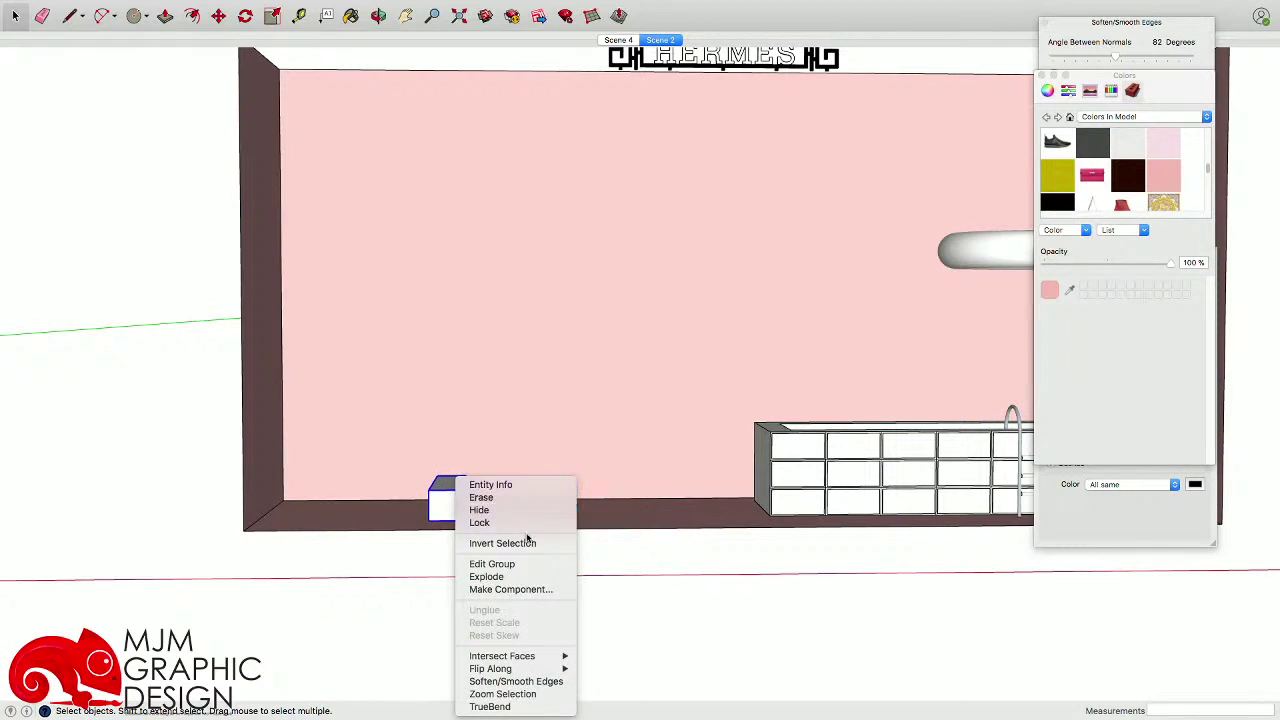
click(517, 590)
click(745, 350)
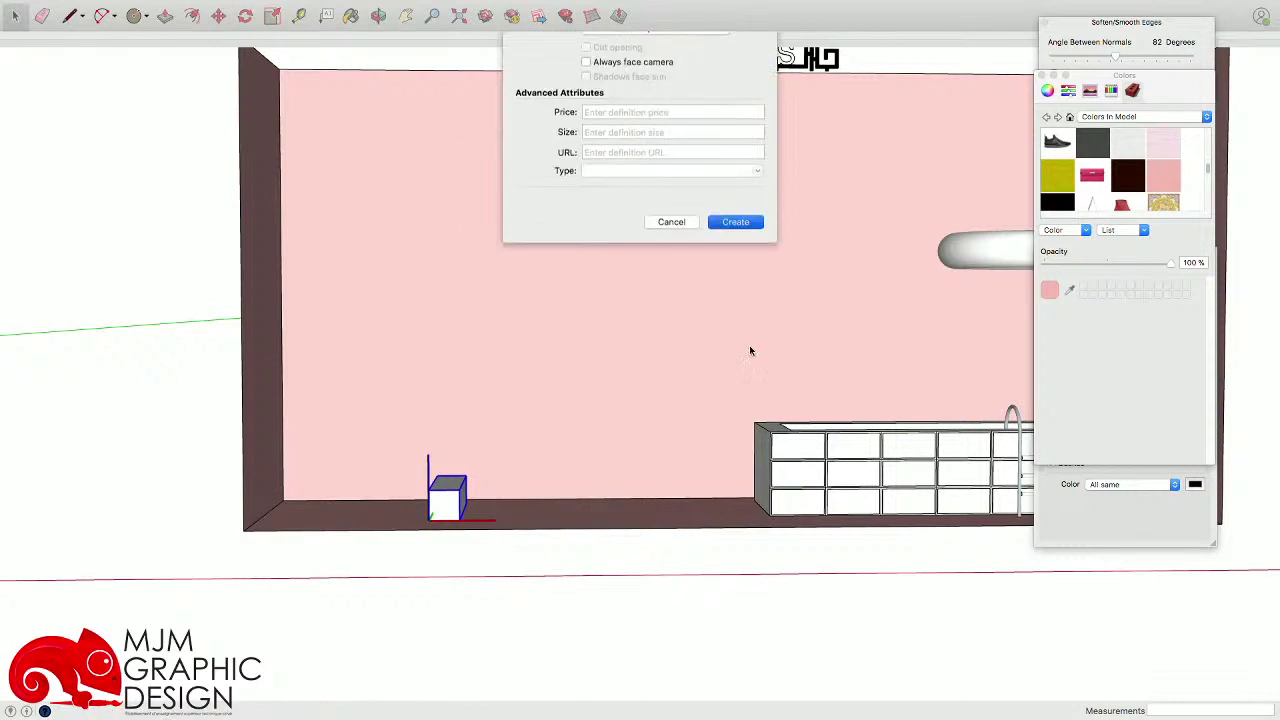
- Make two copies of the step block, setting each one's lower front corner on the previous block's upper front corner toward the plinth
scroll(363, 522, up, 5)
key(m)
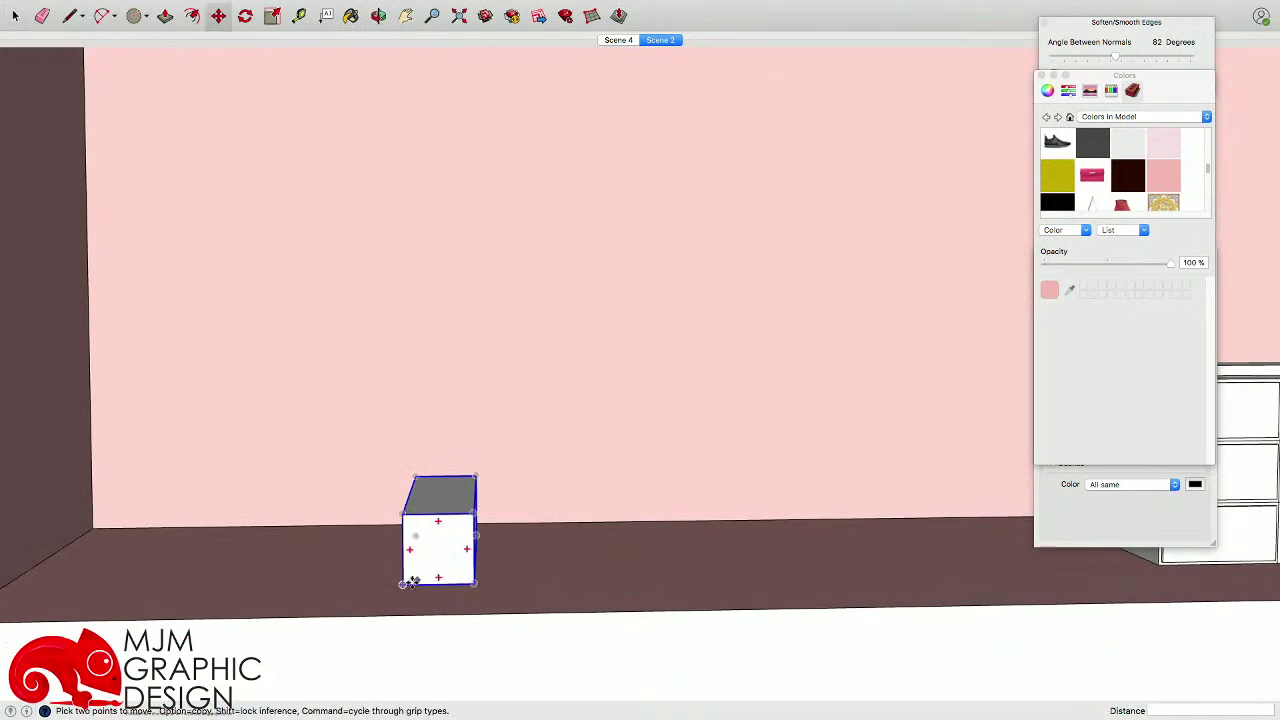
click(404, 589)
key(alt)
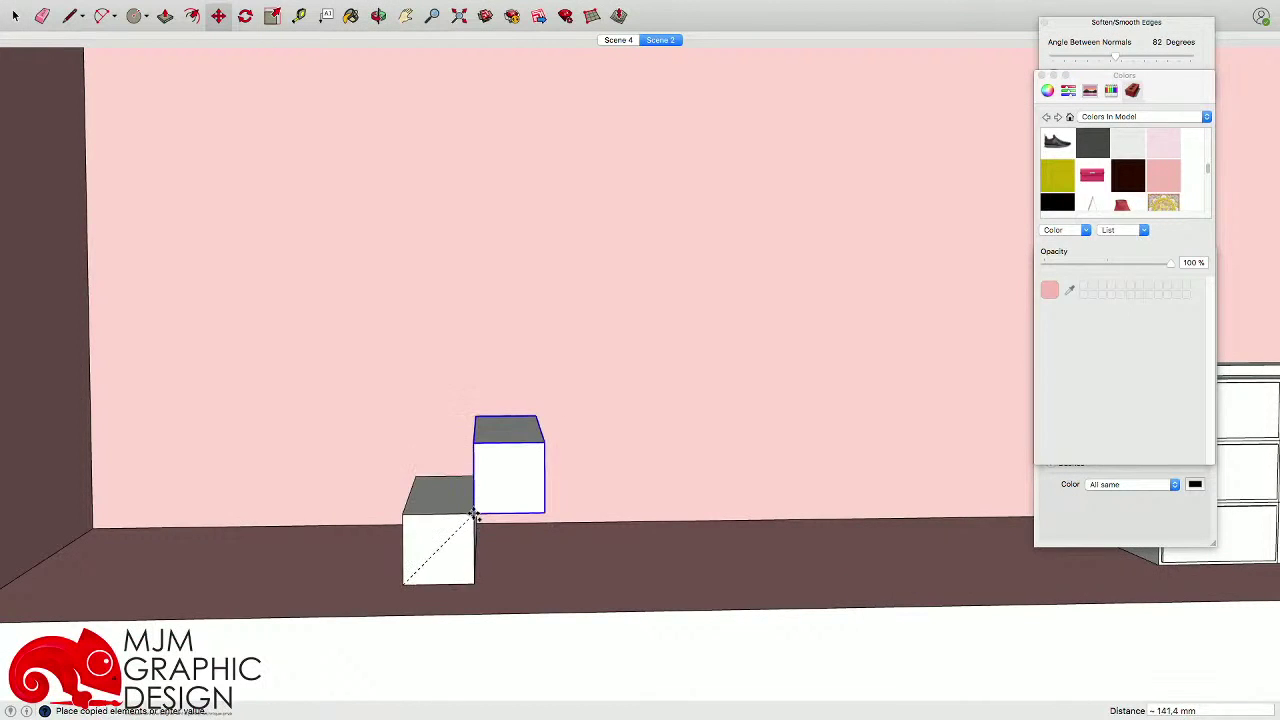
click(474, 514)
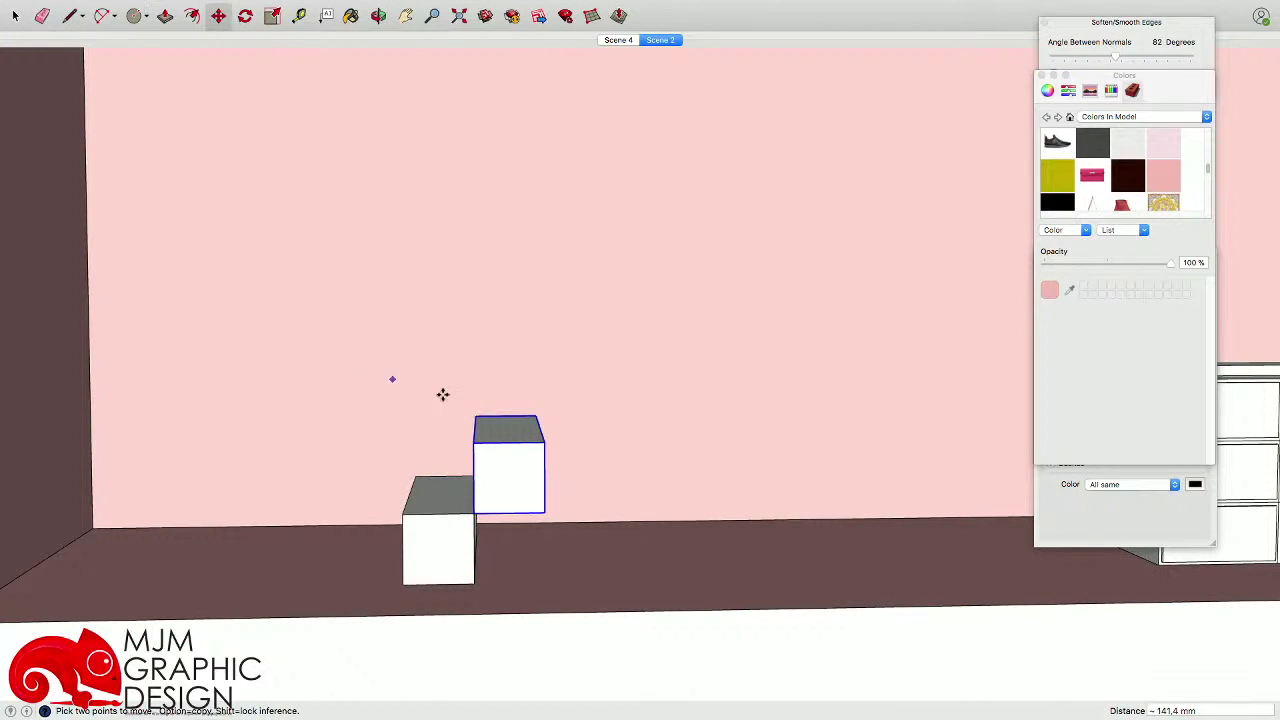
click(474, 515)
key(alt)
click(545, 443)
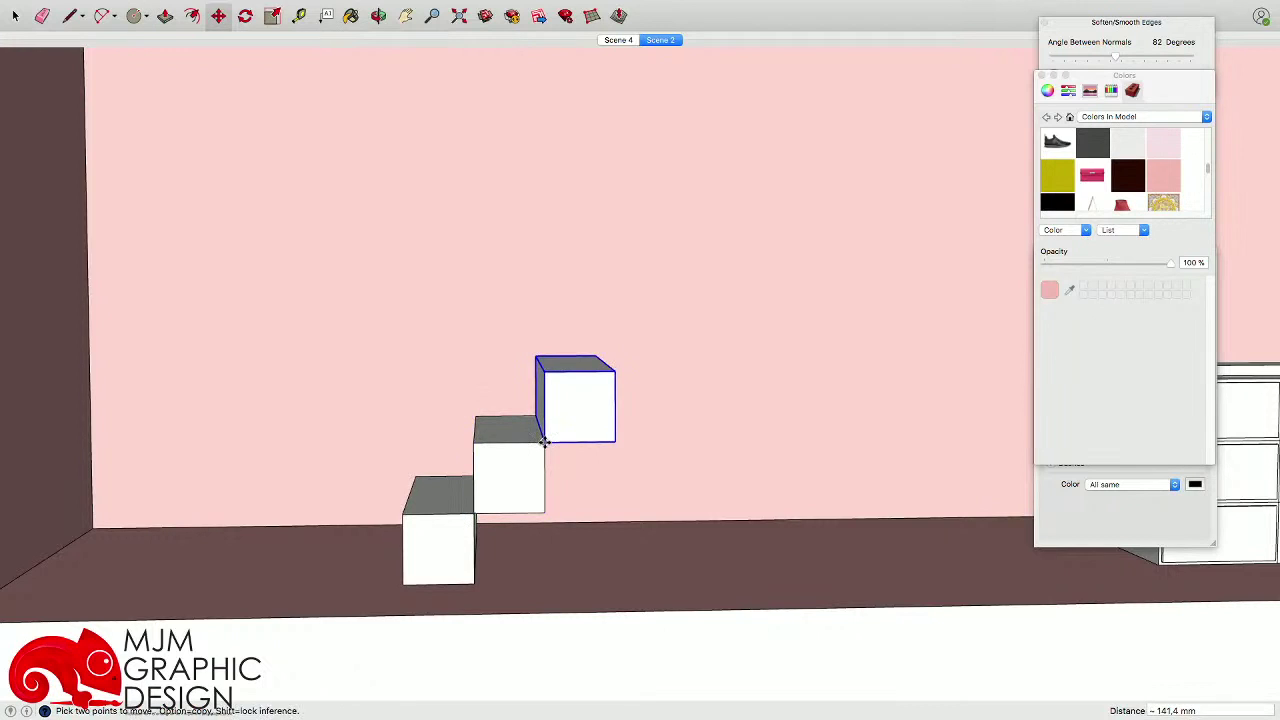
- Extend the staircase with three more block copies, each placed diagonally up from the previous one to give six steps
click(545, 443)
key(alt)
click(616, 370)
click(616, 370)
key(alt)
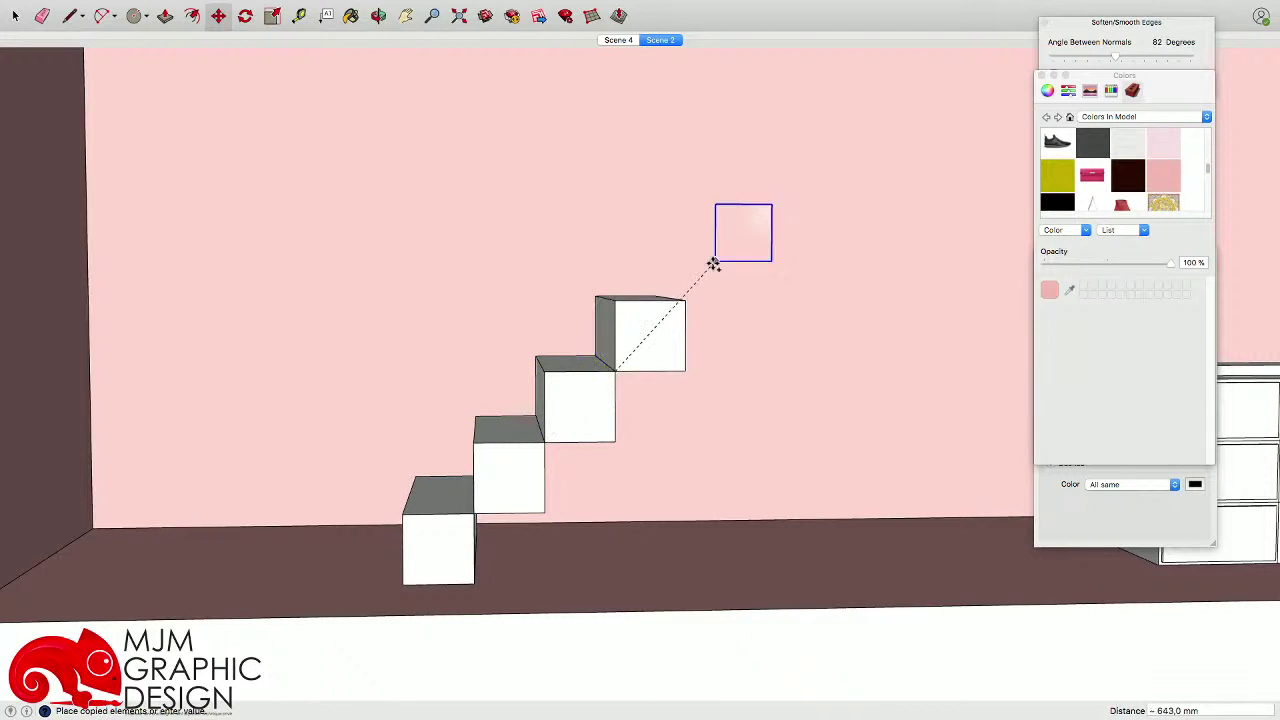
click(686, 300)
click(686, 300)
key(alt)
click(758, 225)
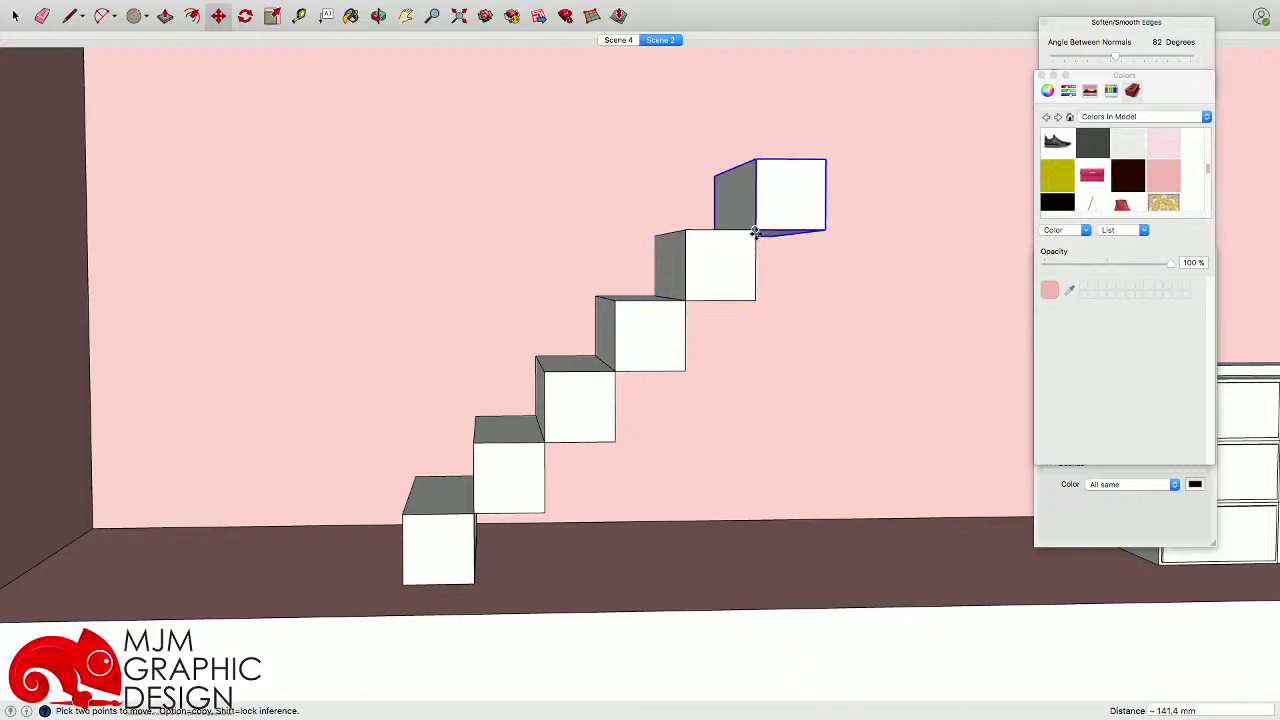
- Select all six step blocks and group them as one staircase
scroll(554, 349, down, 5)
key(space)
drag(434, 234, 688, 484)
right_click(571, 354)
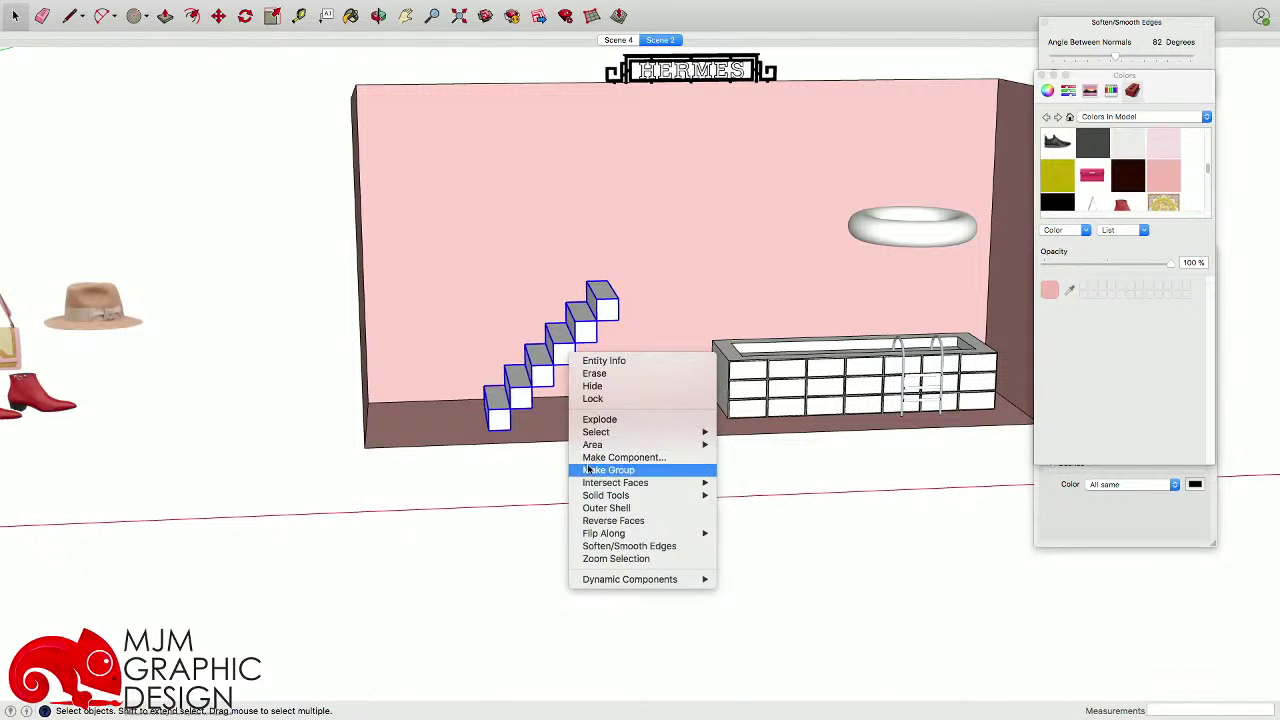
click(608, 470)
- Trace a stepped line over the front riser and tread edges of two middle steps of the staircase
scroll(530, 400, down, 2)
scroll(501, 416, up, 3)
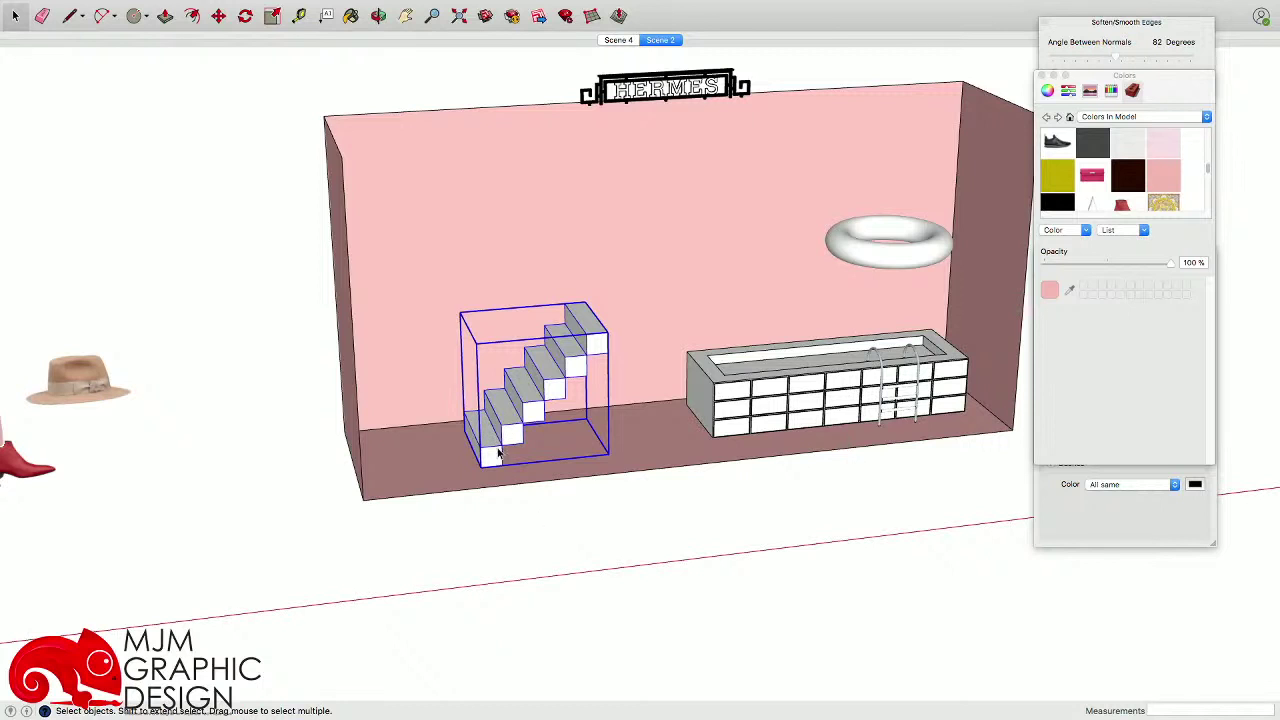
mouse_move(588, 426)
middle_down()
mouse_move(564, 480)
mouse_move(506, 517)
mouse_move(509, 492)
mouse_move(427, 431)
middle_up()
scroll(505, 418, up, 5)
scroll(509, 492, up, 3)
key(space)
key(l)
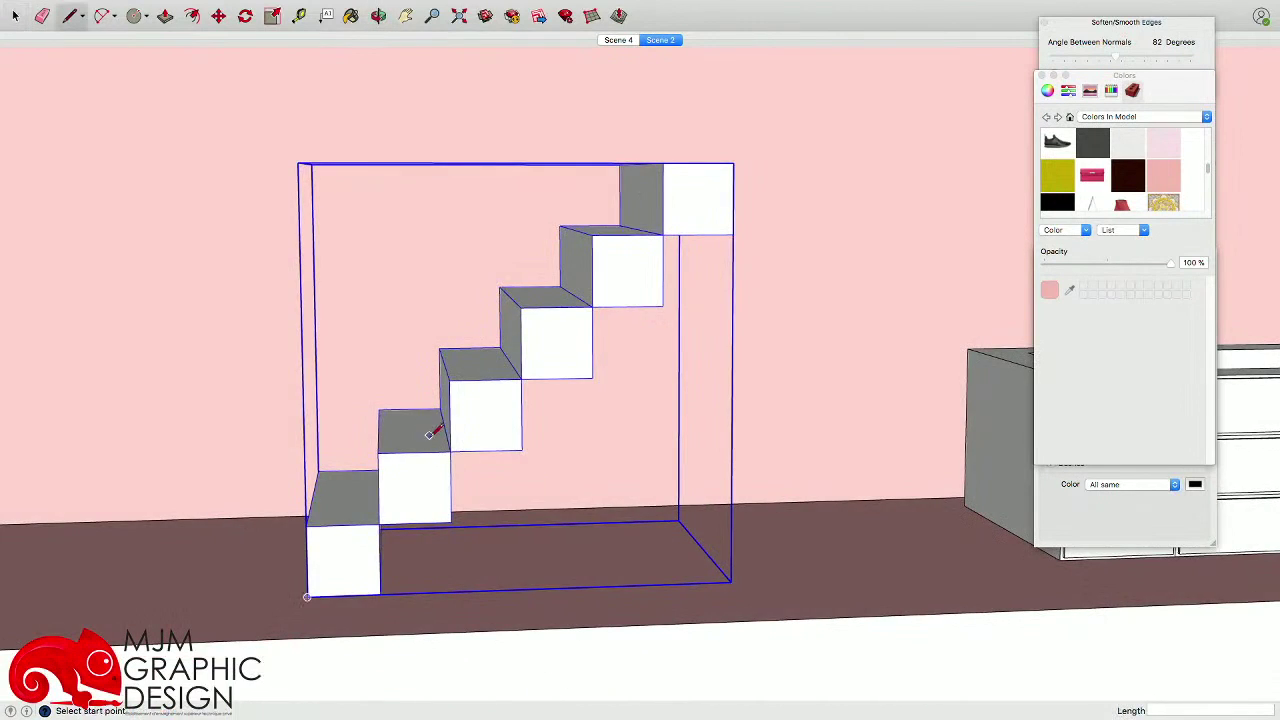
scroll(434, 429, up, 3)
click(462, 459)
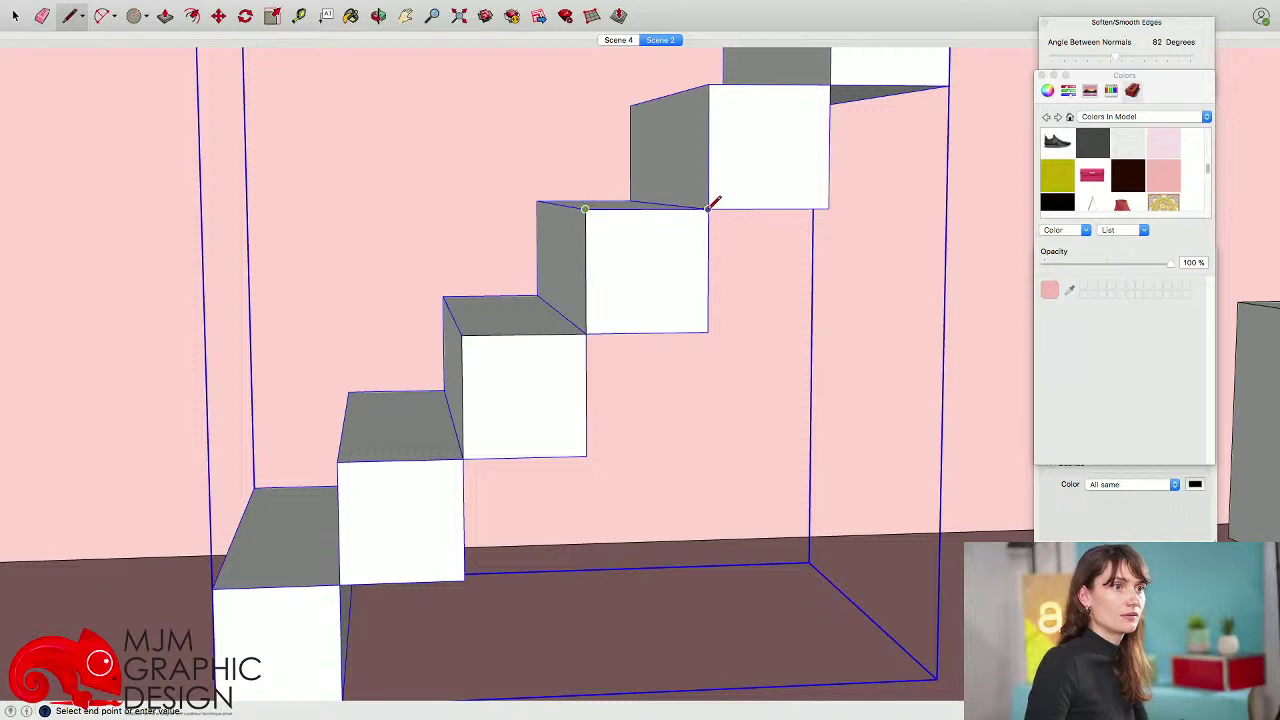
middle_drag(712, 203, 731, 323)
key(space)
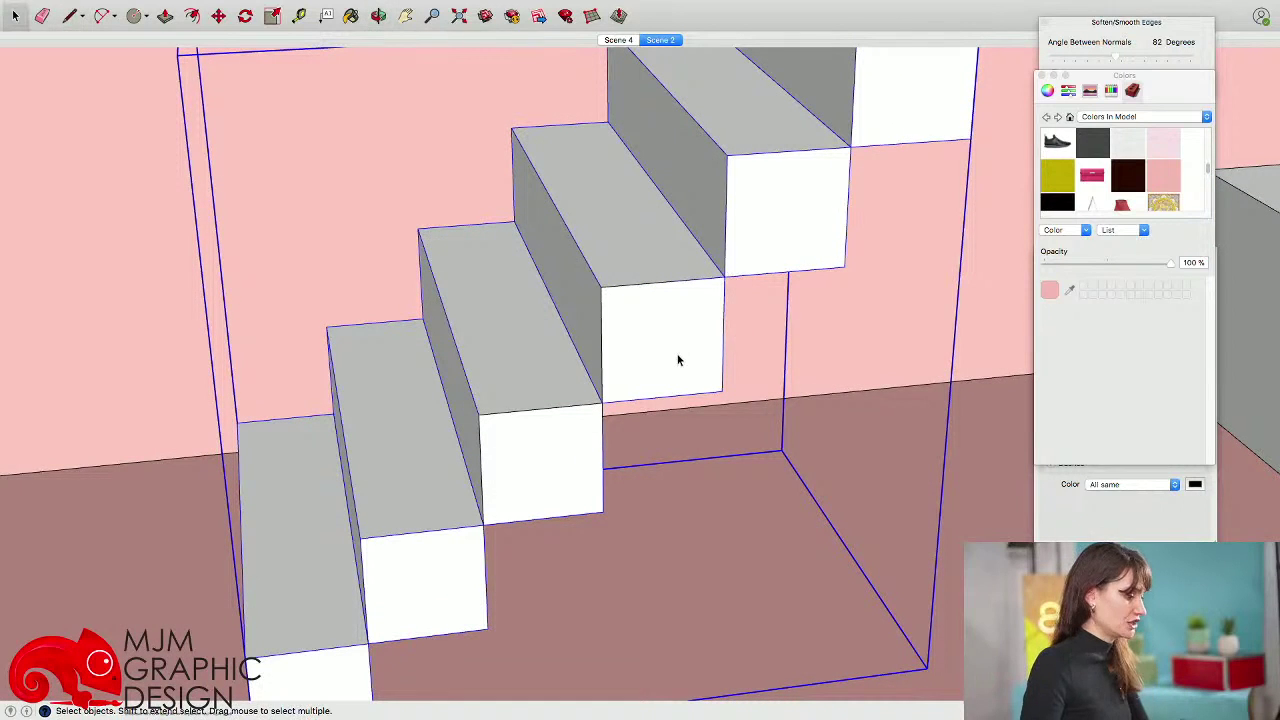
- Hide the staircase group and offset the traced stepped line slightly outward
right_click(678, 360)
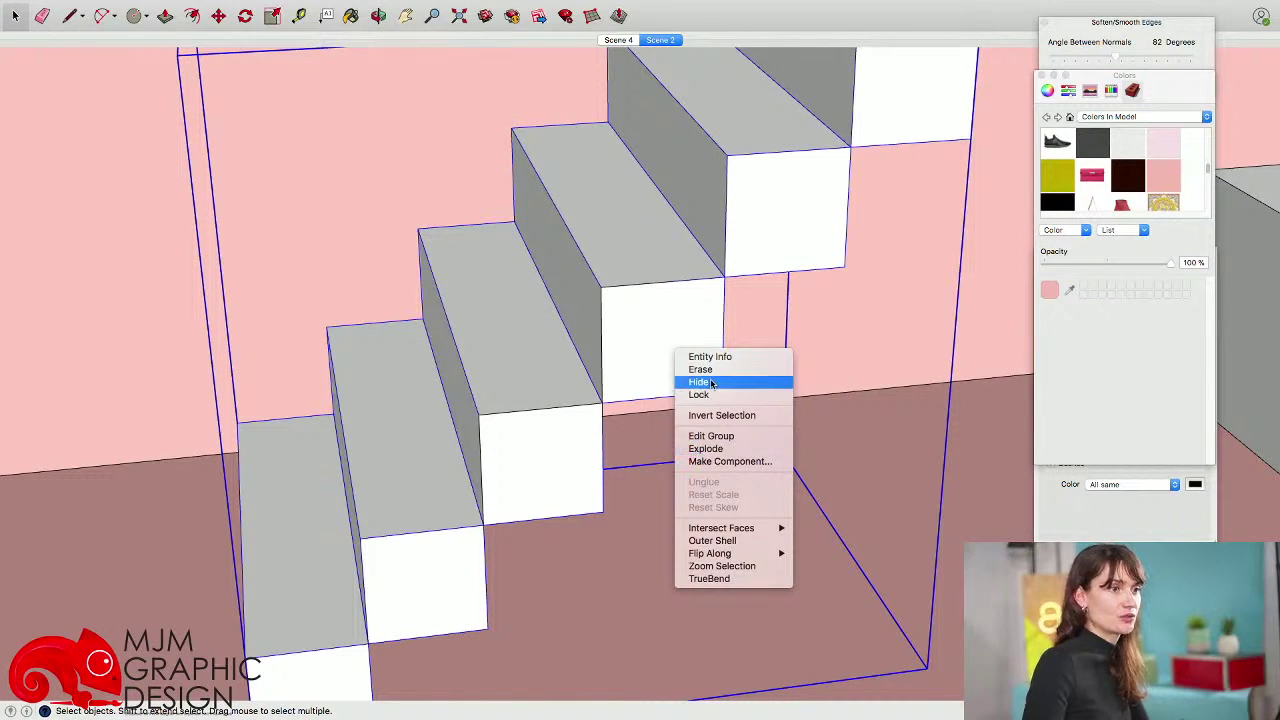
click(703, 382)
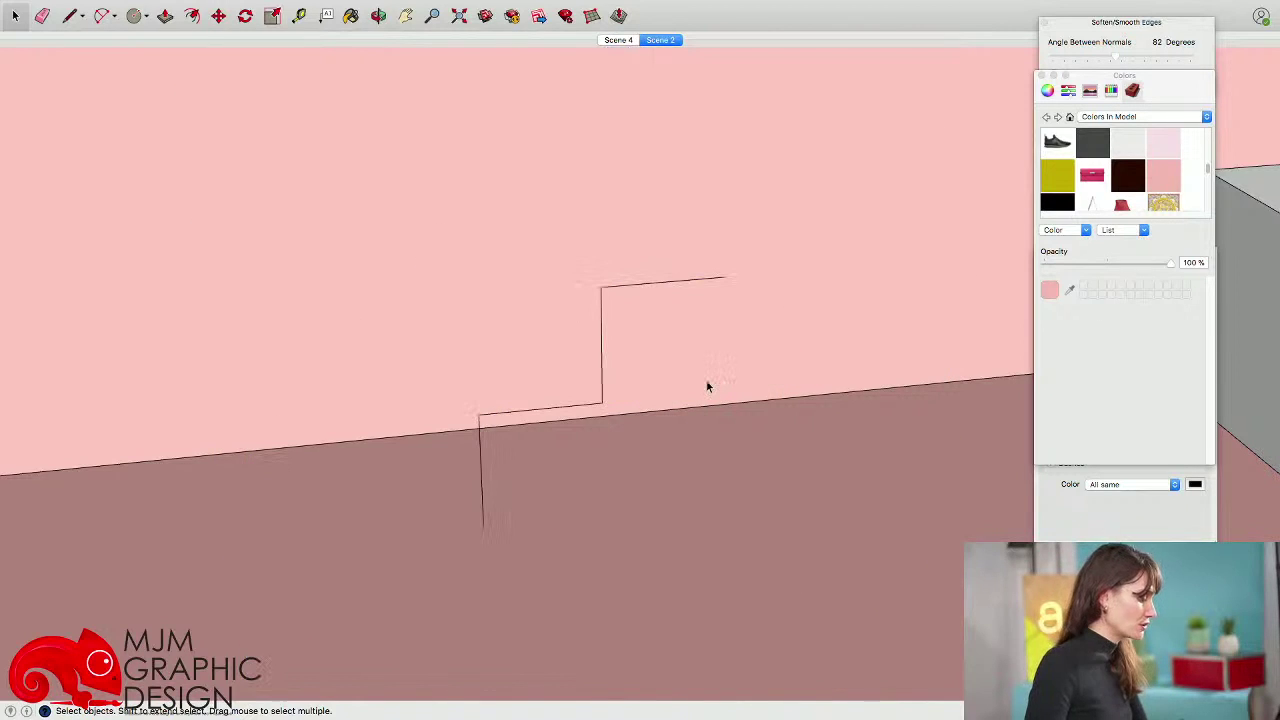
middle_drag(696, 386, 557, 300)
click(564, 336)
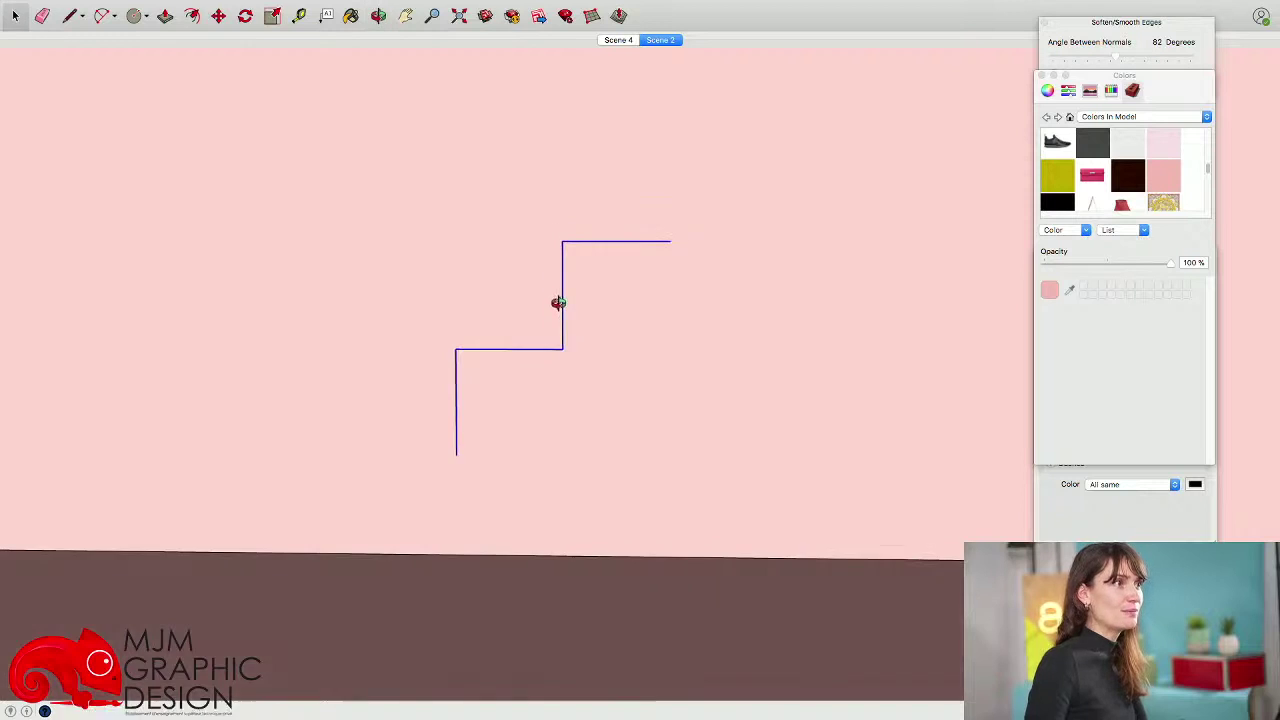
click(189, 18)
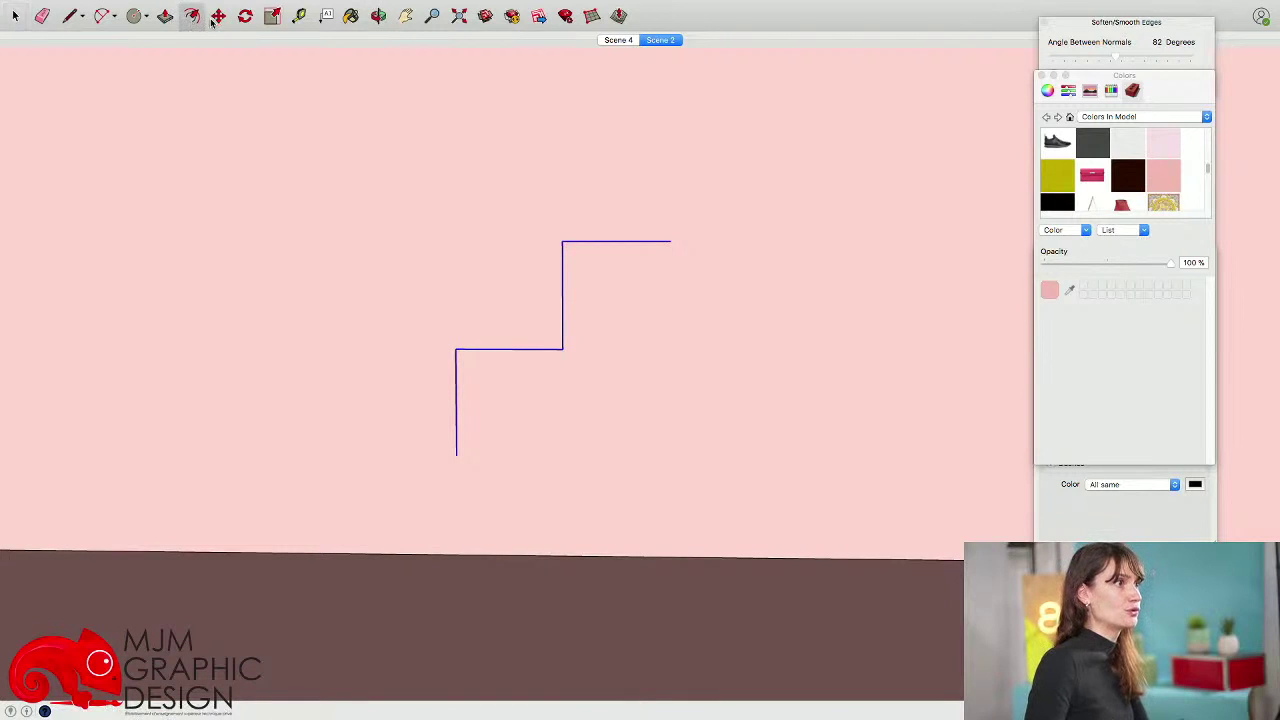
click(594, 242)
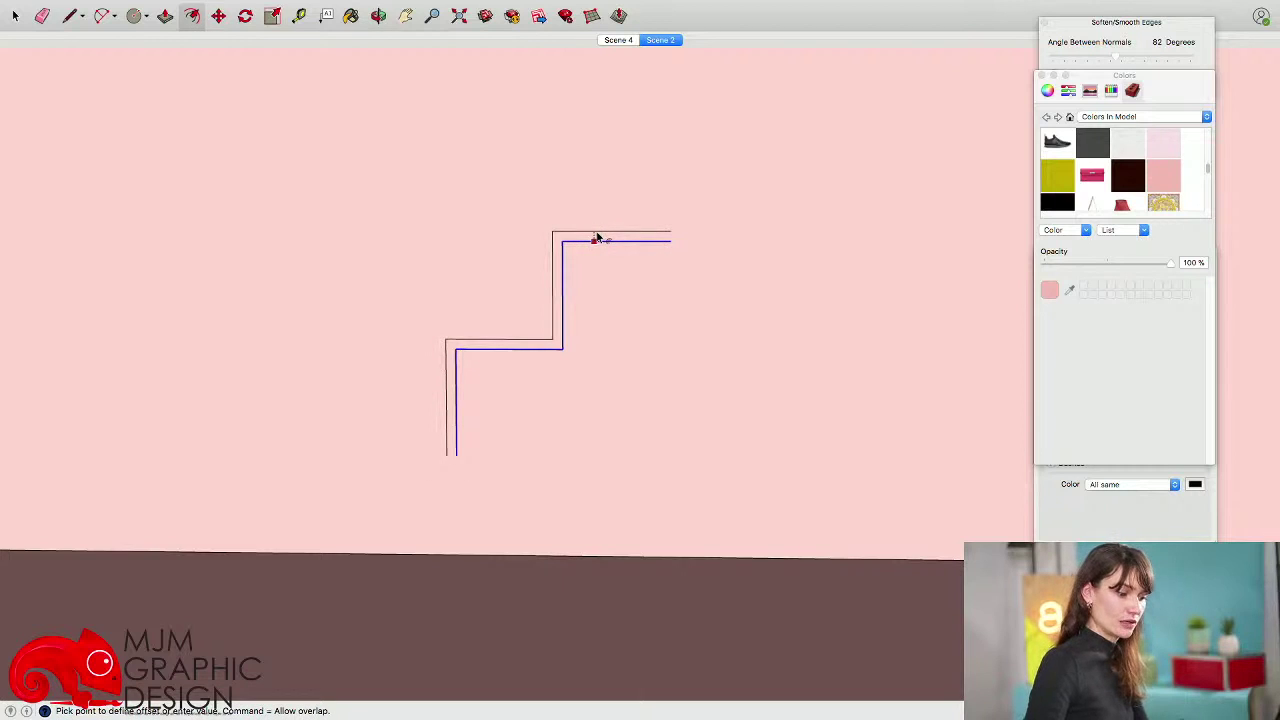
click(597, 239)
- Close the ends of the two stepped lines to make a thin profile face, and unhide the staircase
scroll(657, 243, up, 6)
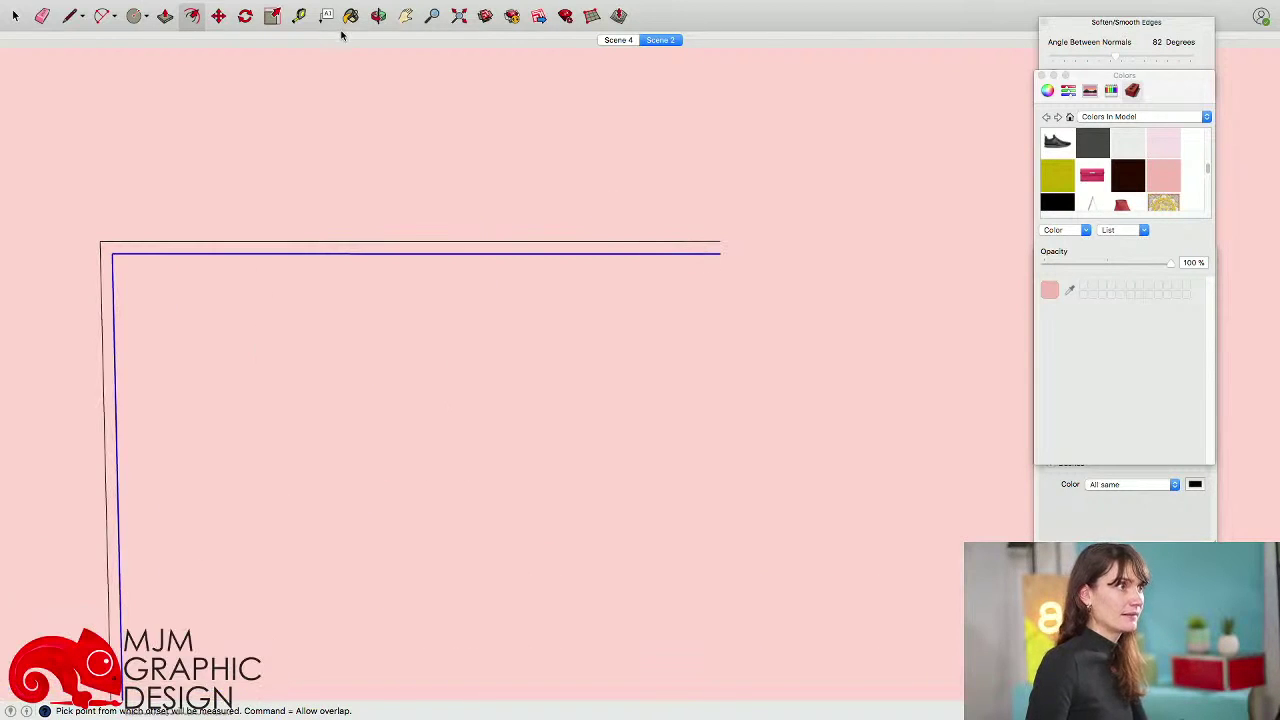
click(71, 16)
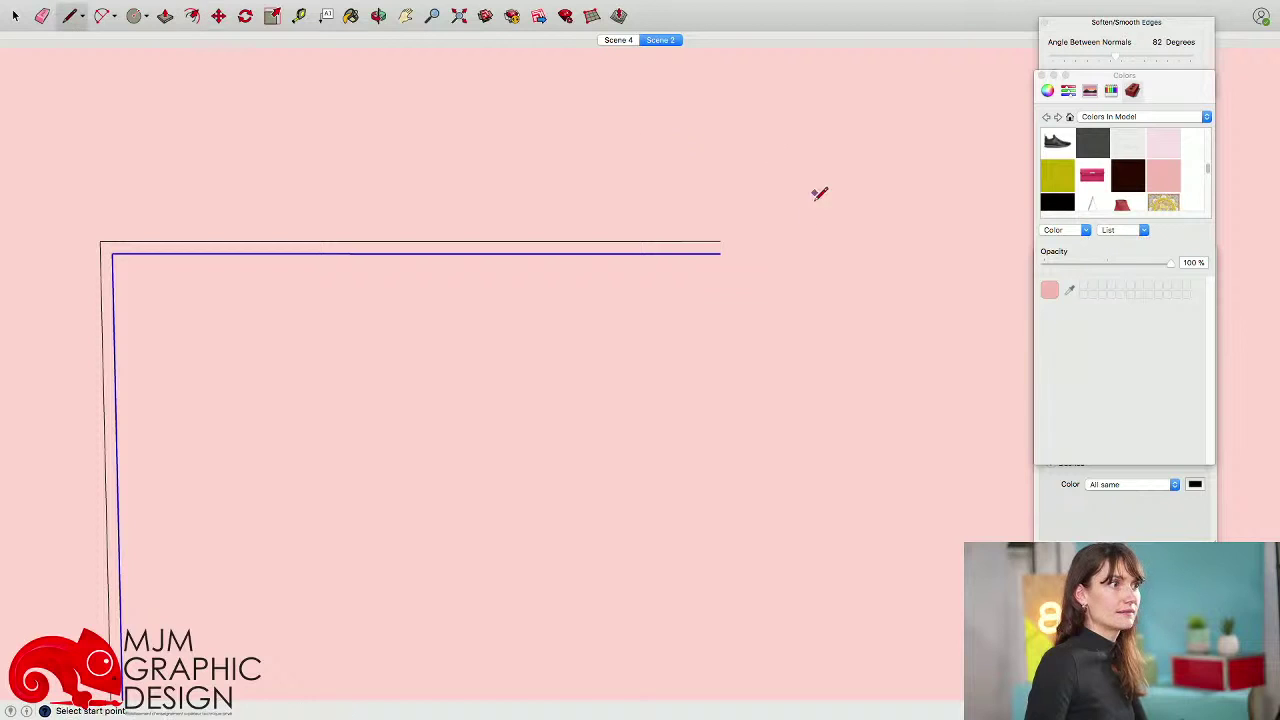
click(720, 253)
scroll(724, 236, down, 5)
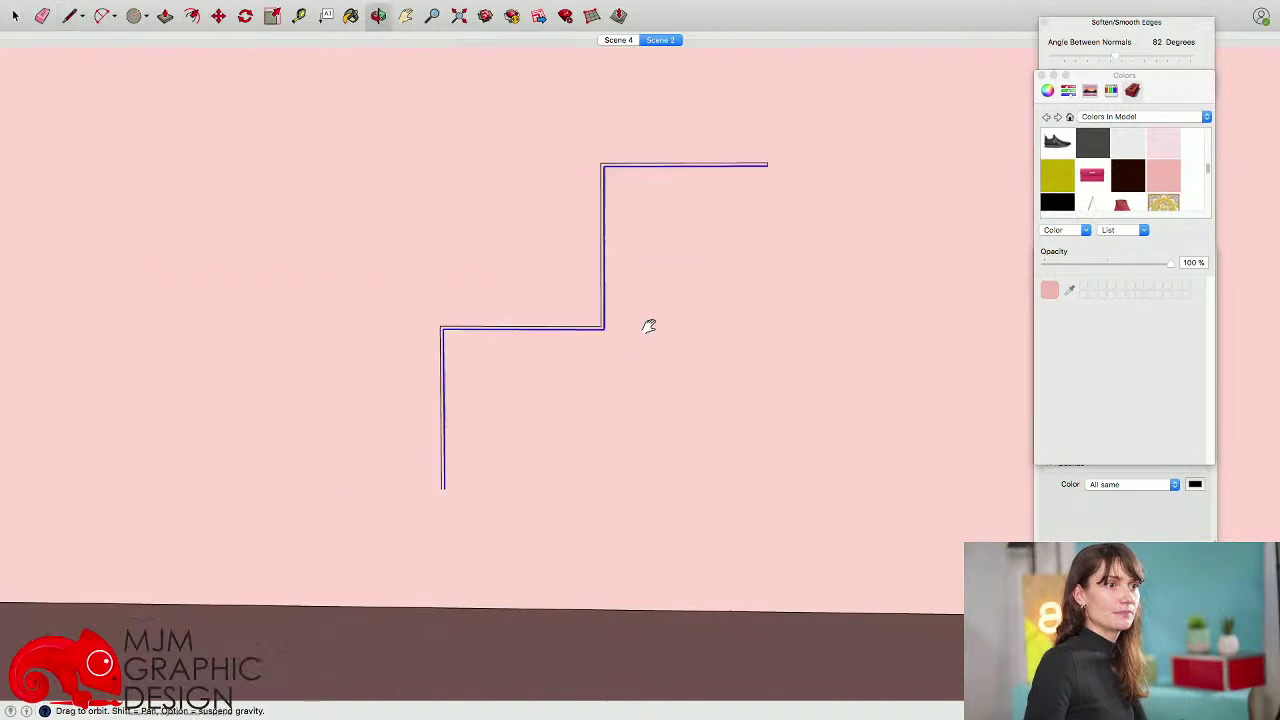
key(Escape)
middle_drag(458, 412, 518, 459)
scroll(537, 476, down, 3)
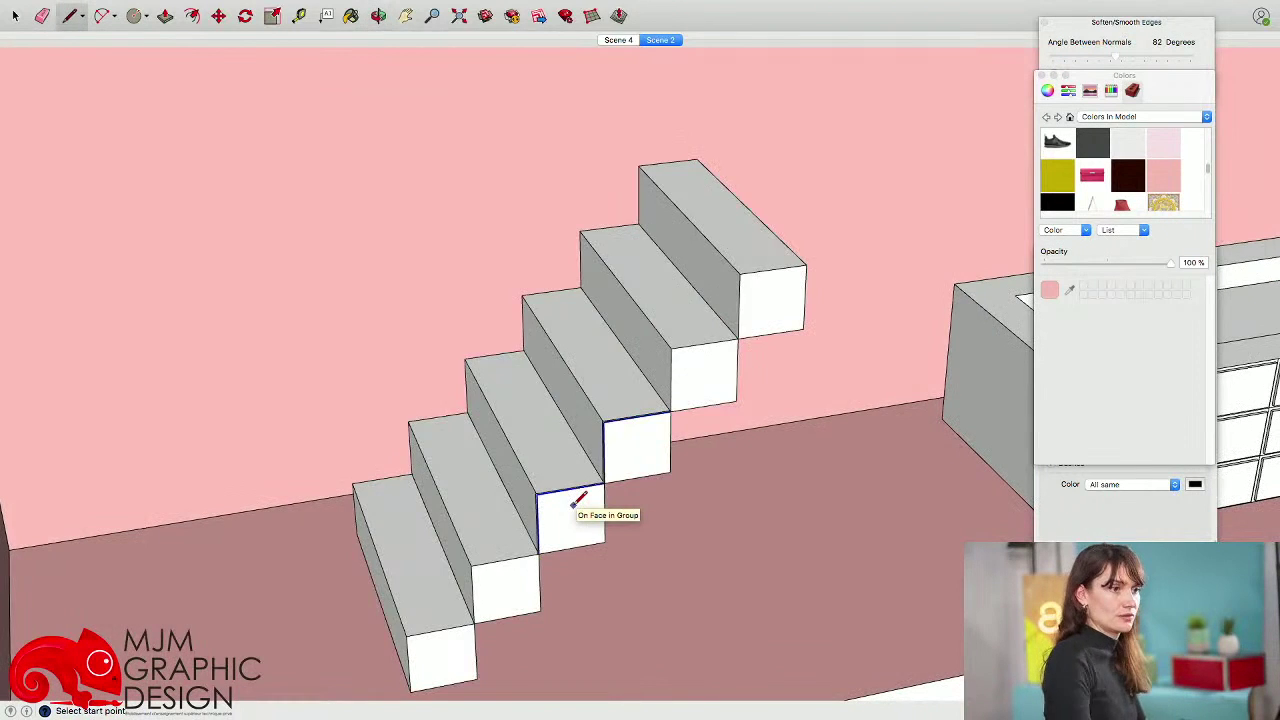
- Extrude the thin stepped profile back over the full depth of the two middle steps as a covering
scroll(530, 470, up, 5)
key(space)
key(p)
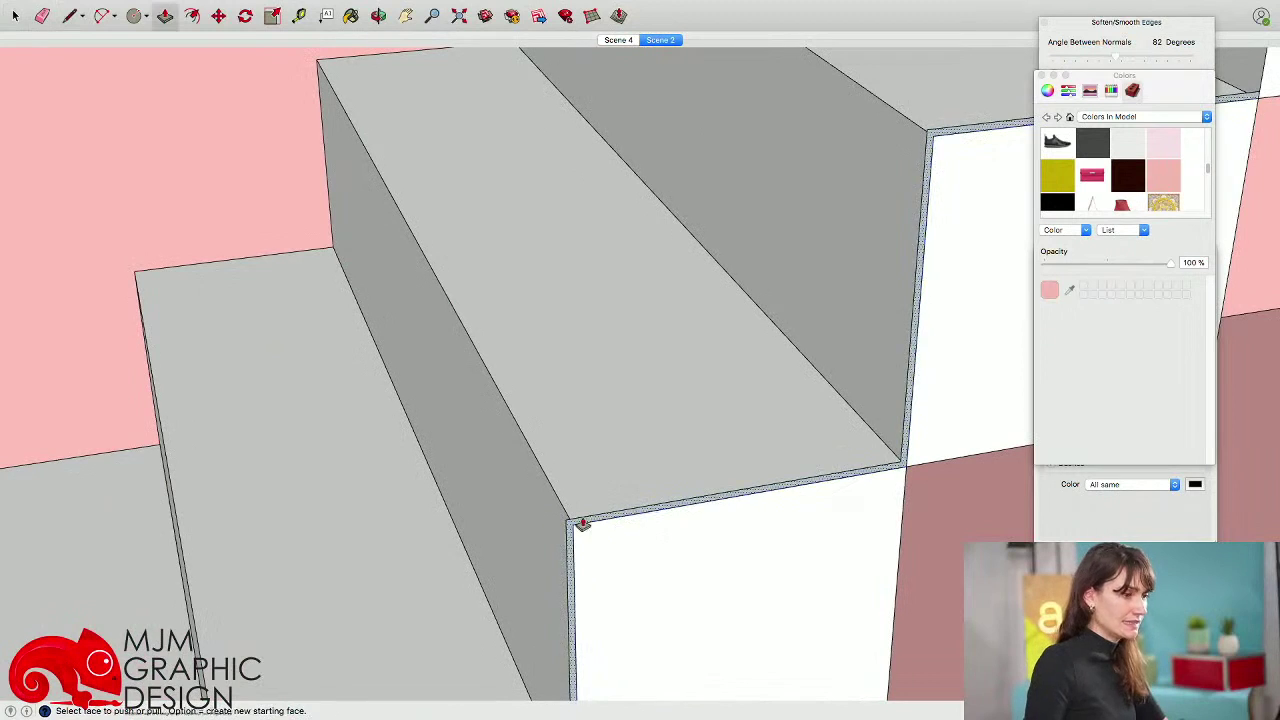
click(580, 519)
scroll(500, 380, down, 5)
middle_drag(451, 276, 471, 338)
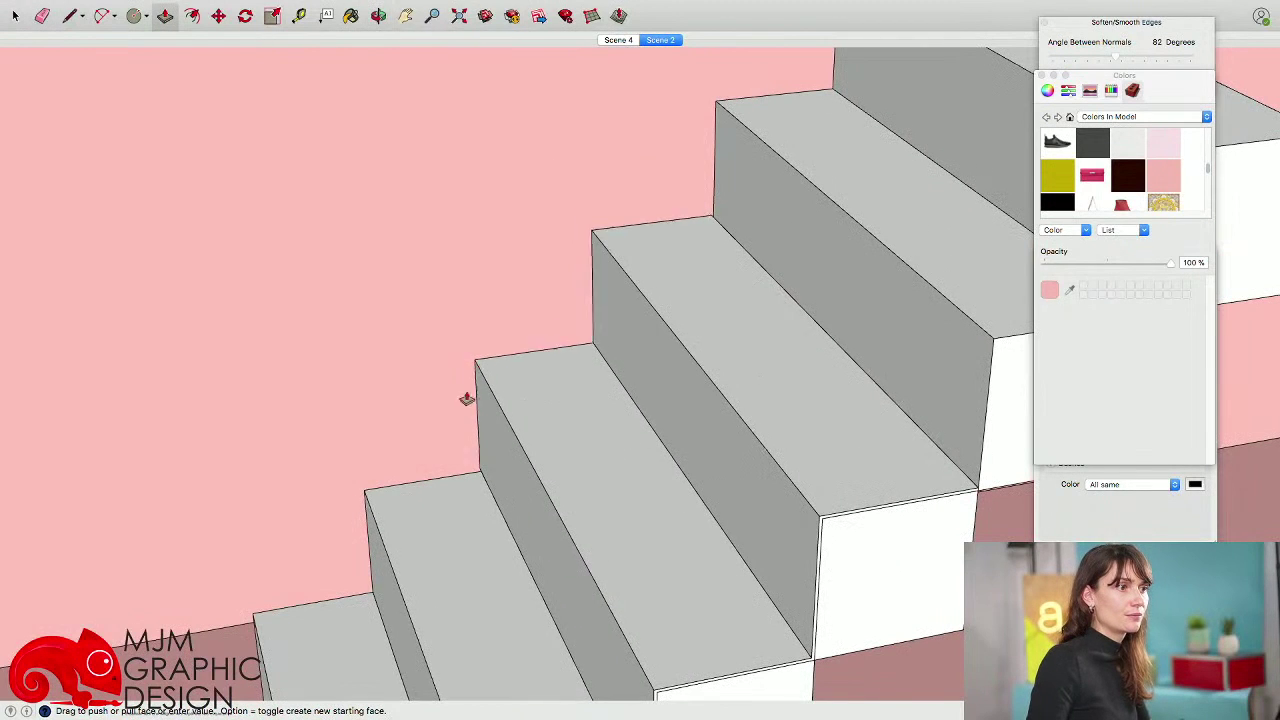
scroll(470, 525, down, 5)
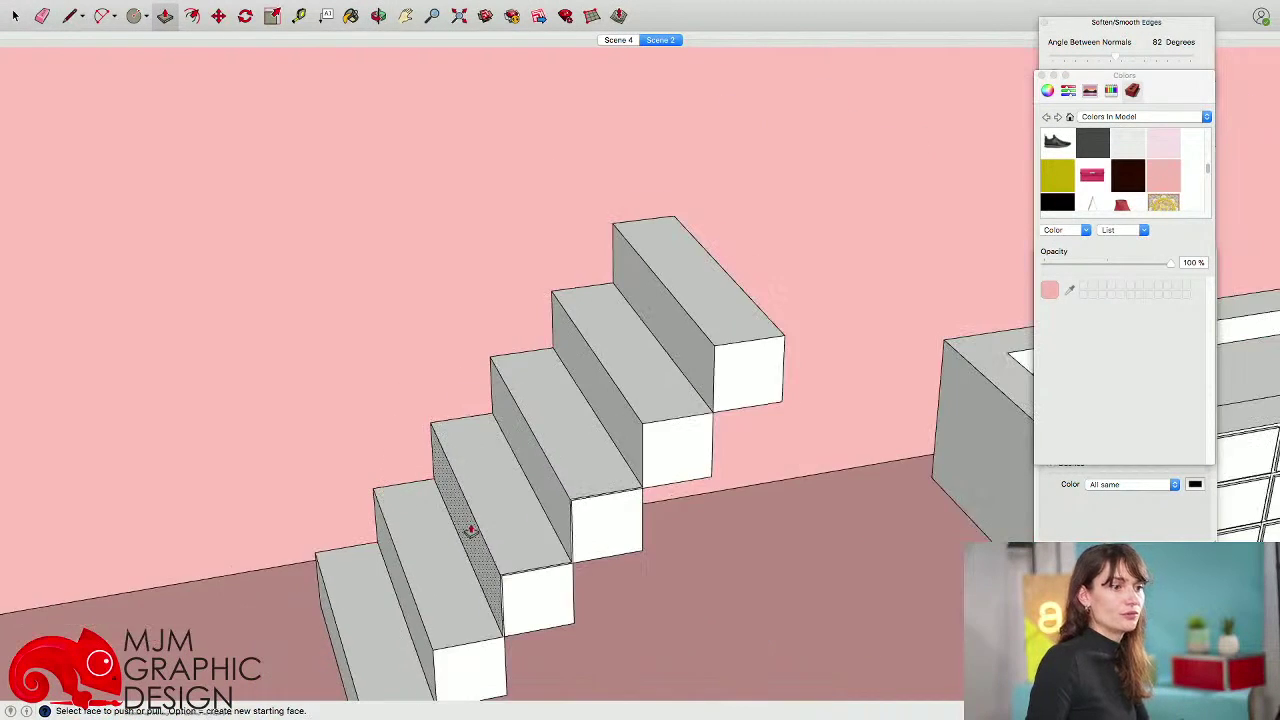
- Hide the staircase and make the thin stepped covering a group
key(space)
click(506, 557)
key(Delete)
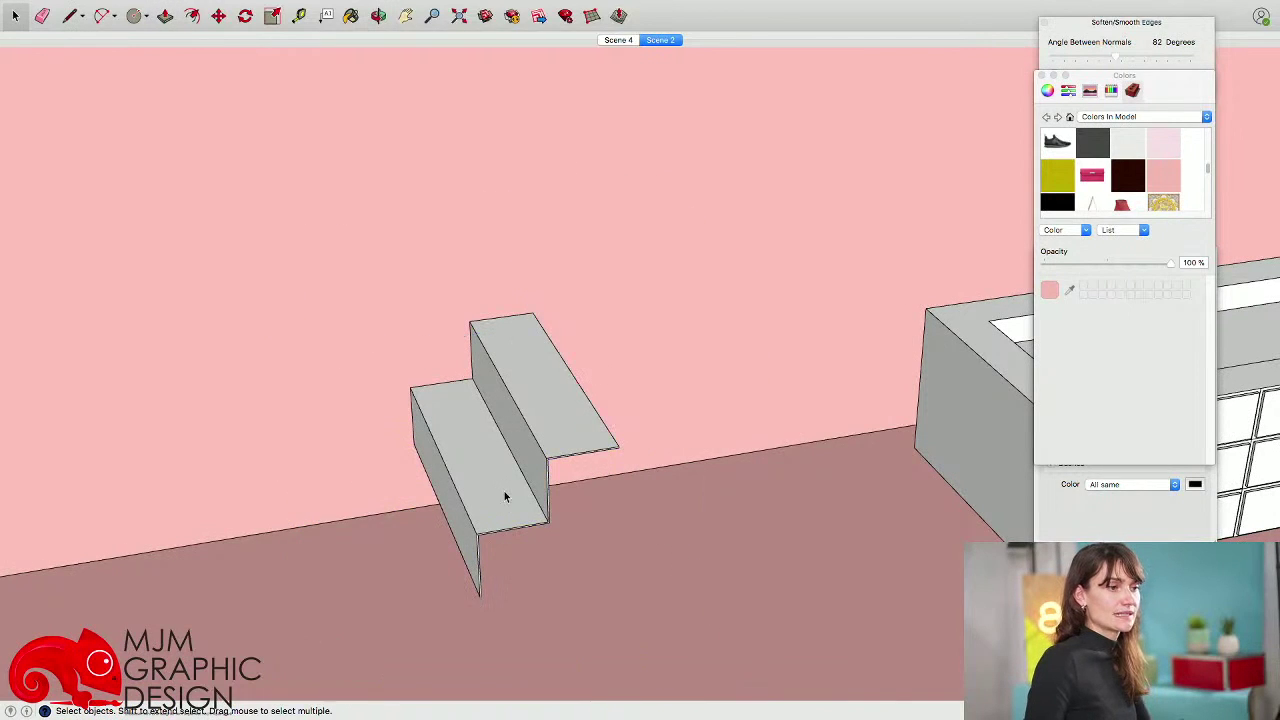
middle_drag(508, 562, 577, 464)
triple_click(577, 468)
right_click(565, 474)
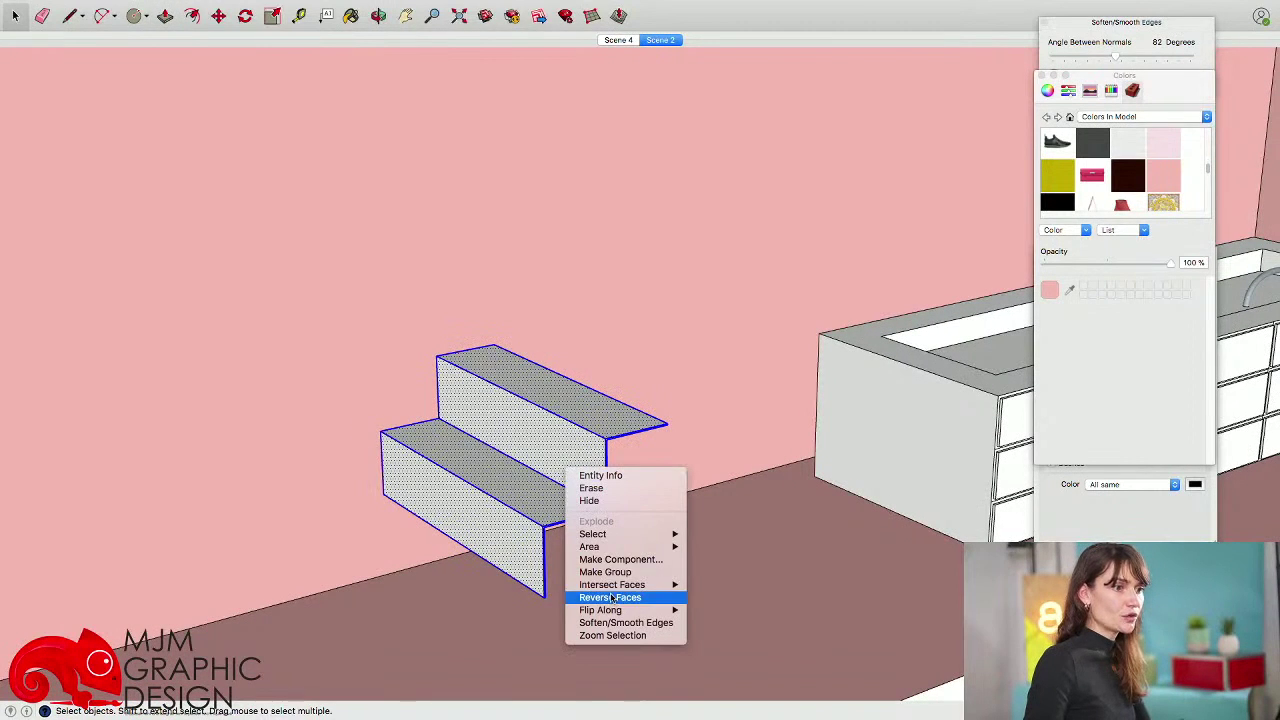
click(611, 571)
middle_drag(611, 577, 625, 560)
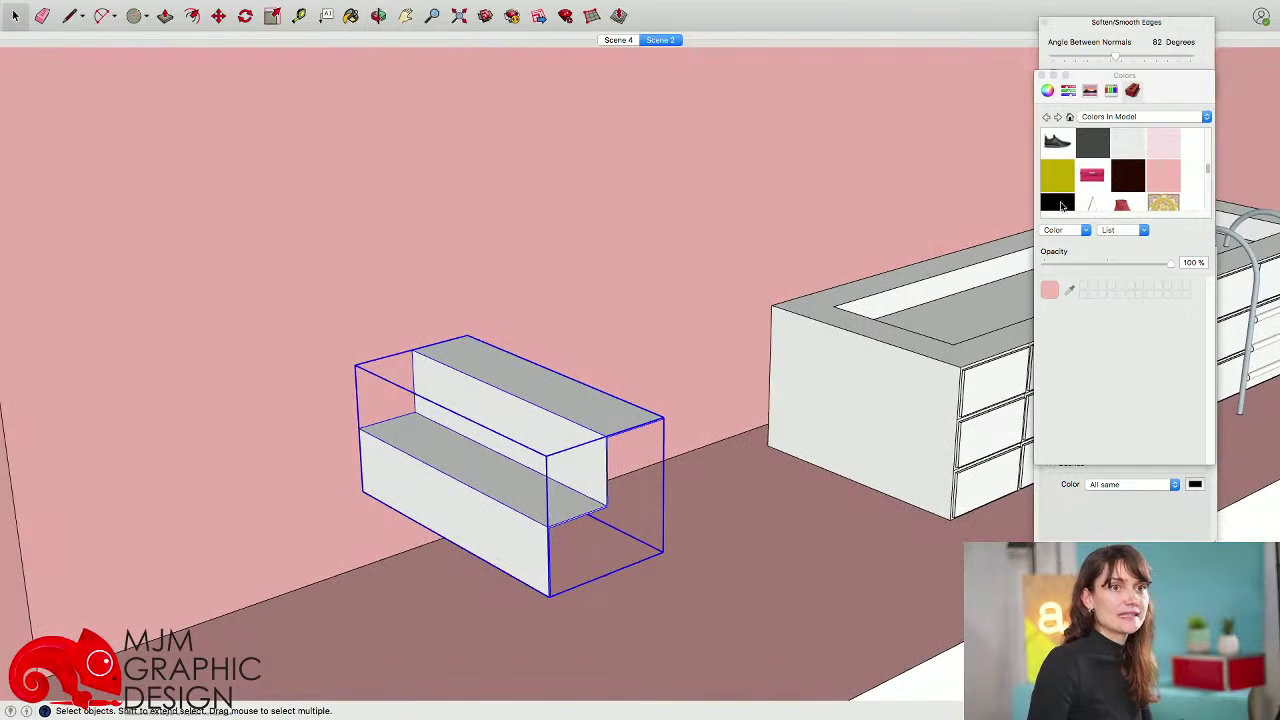
scroll(1160, 170, down, 2)
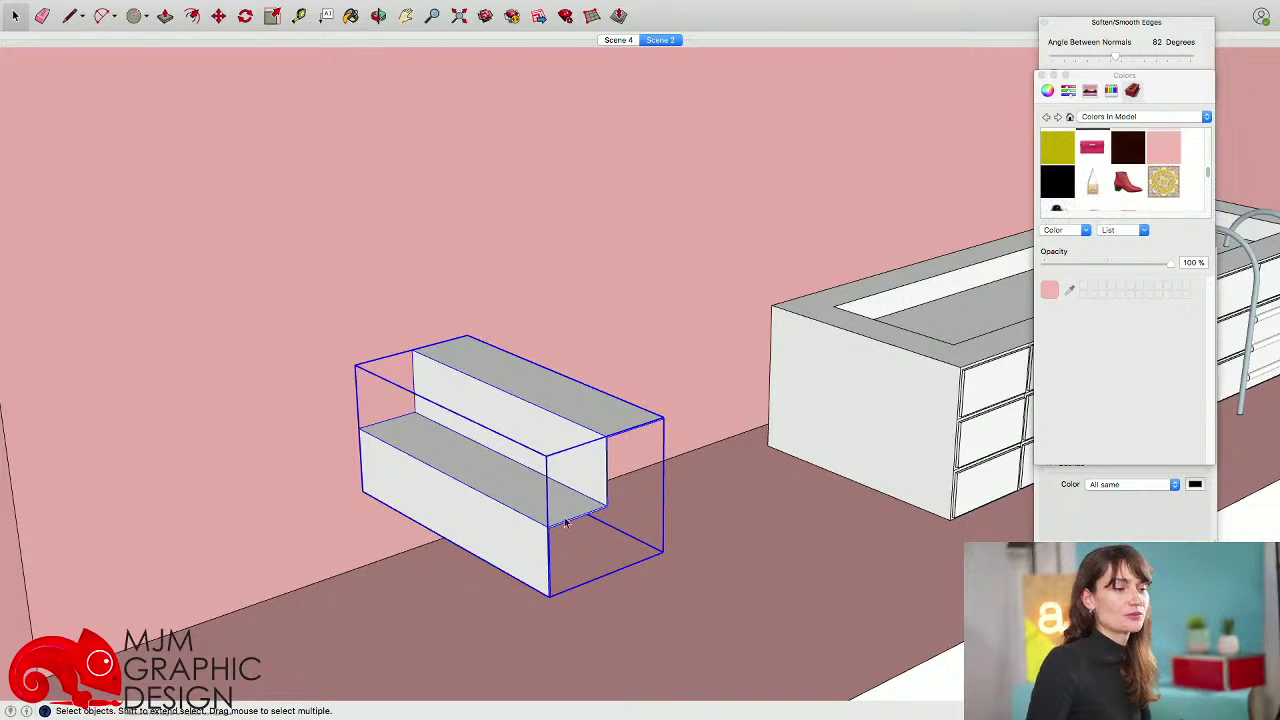
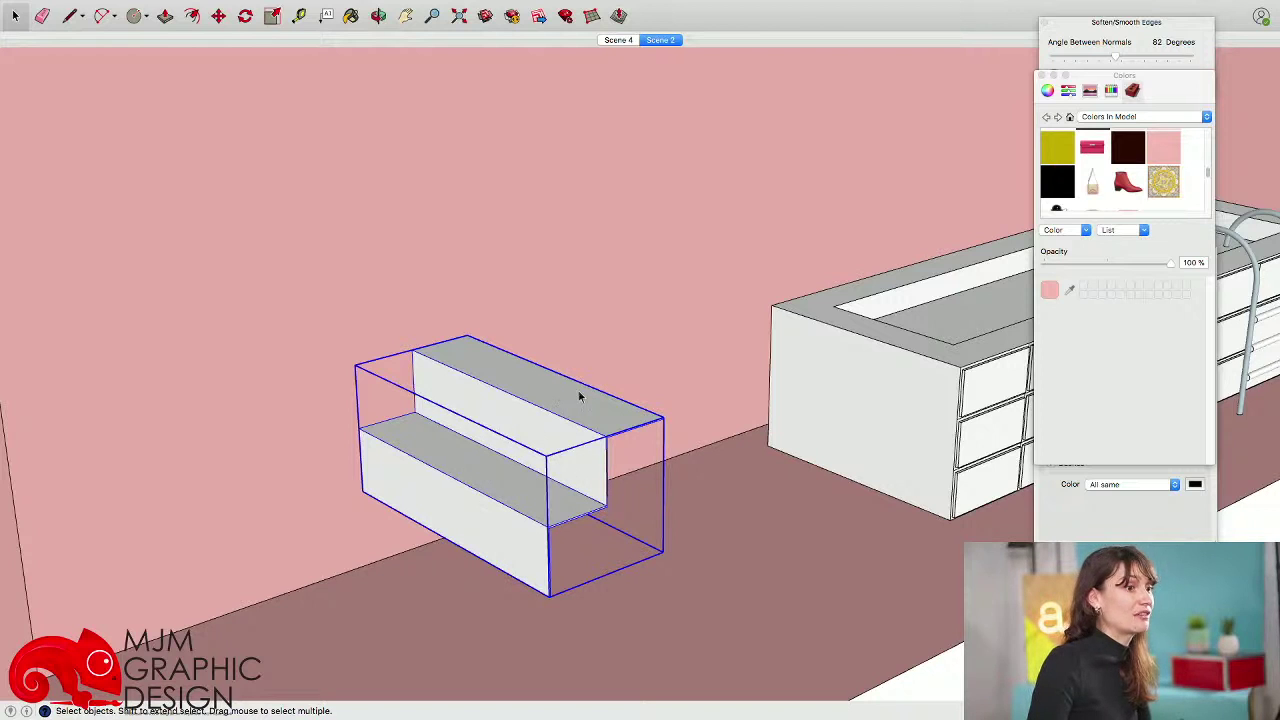
- Paint the covering's lower riser with the yellow scarf pattern and position the texture so one tile spans the riser's full width
double_click(478, 530)
click(477, 533)
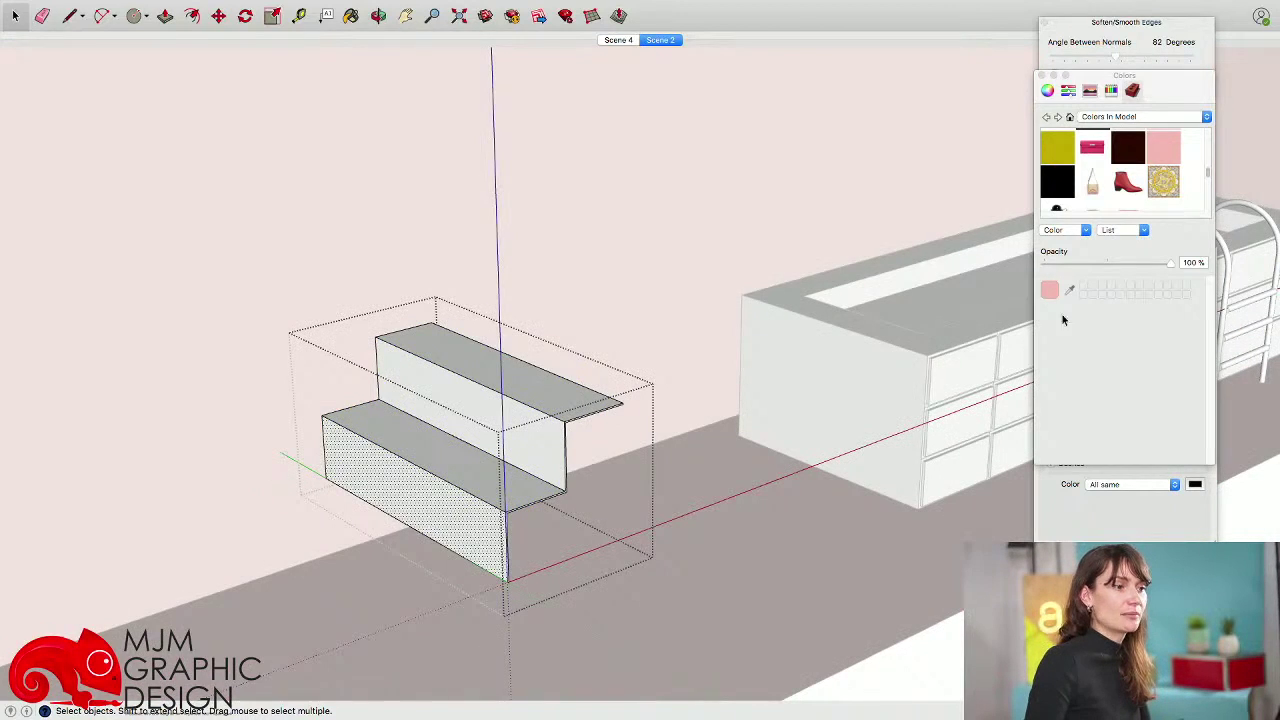
click(1162, 178)
click(432, 490)
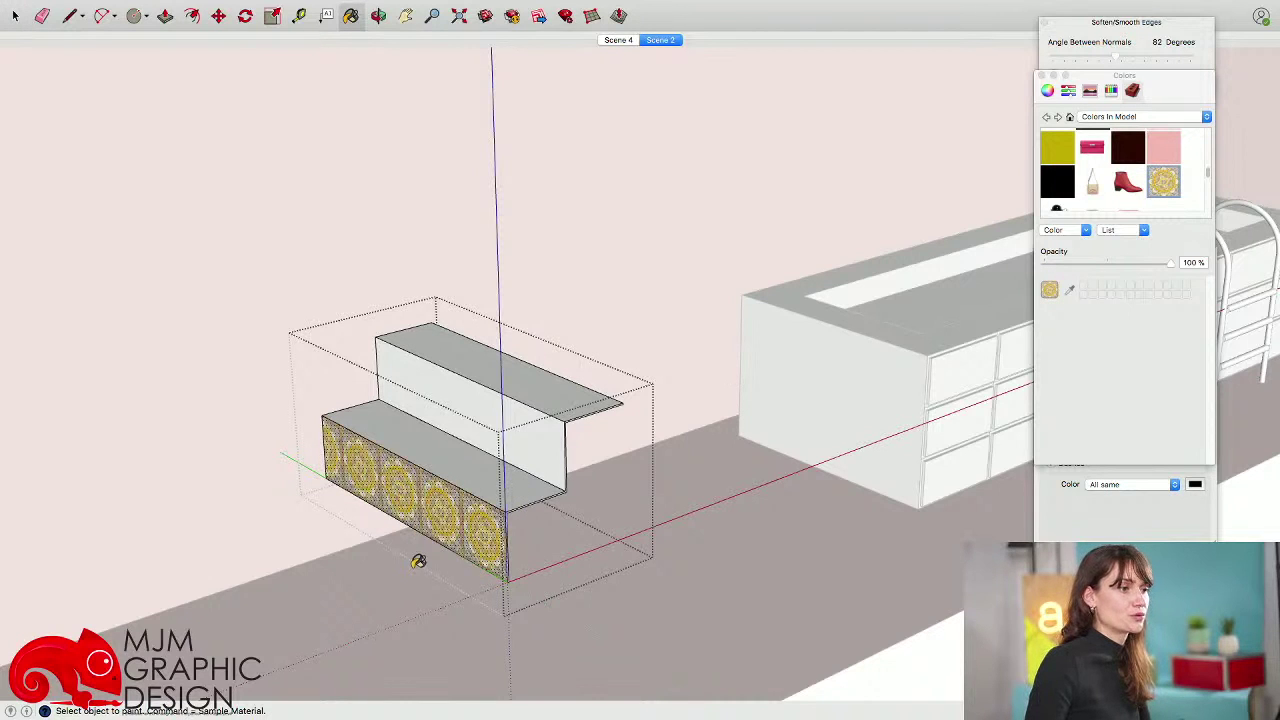
right_click(416, 466)
mouse_move(479, 625)
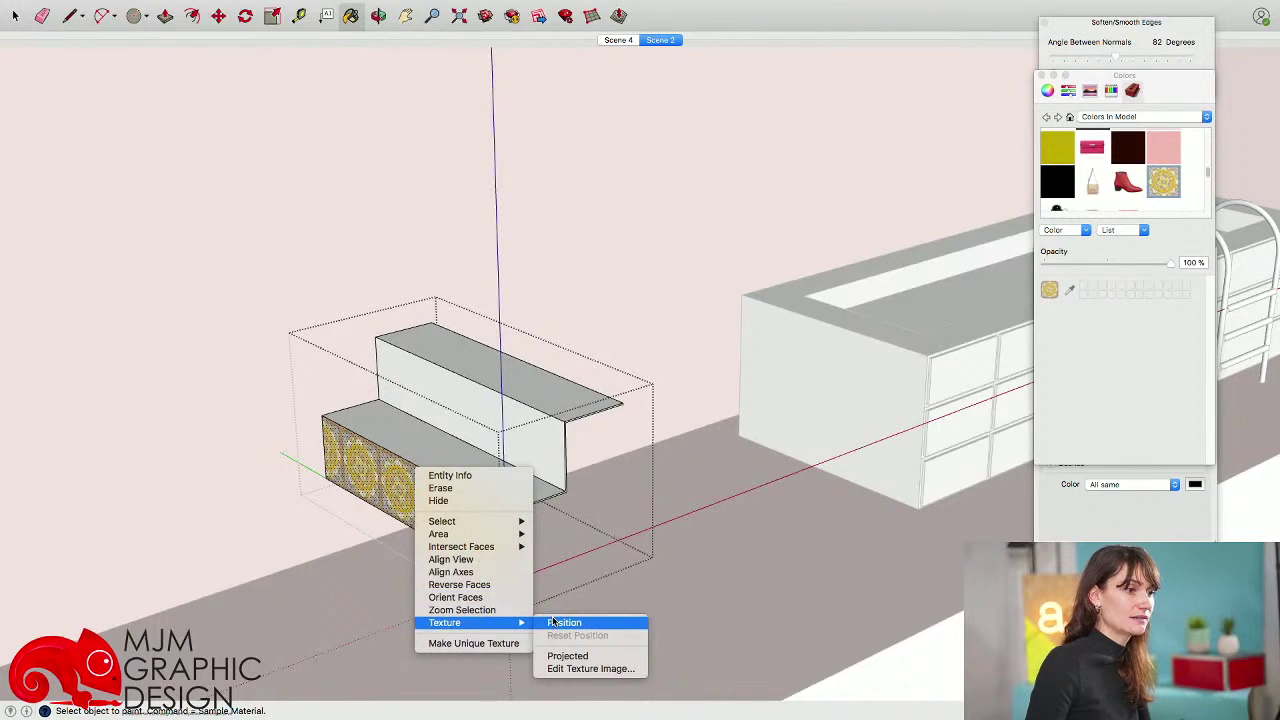
click(555, 622)
drag(428, 527, 369, 491)
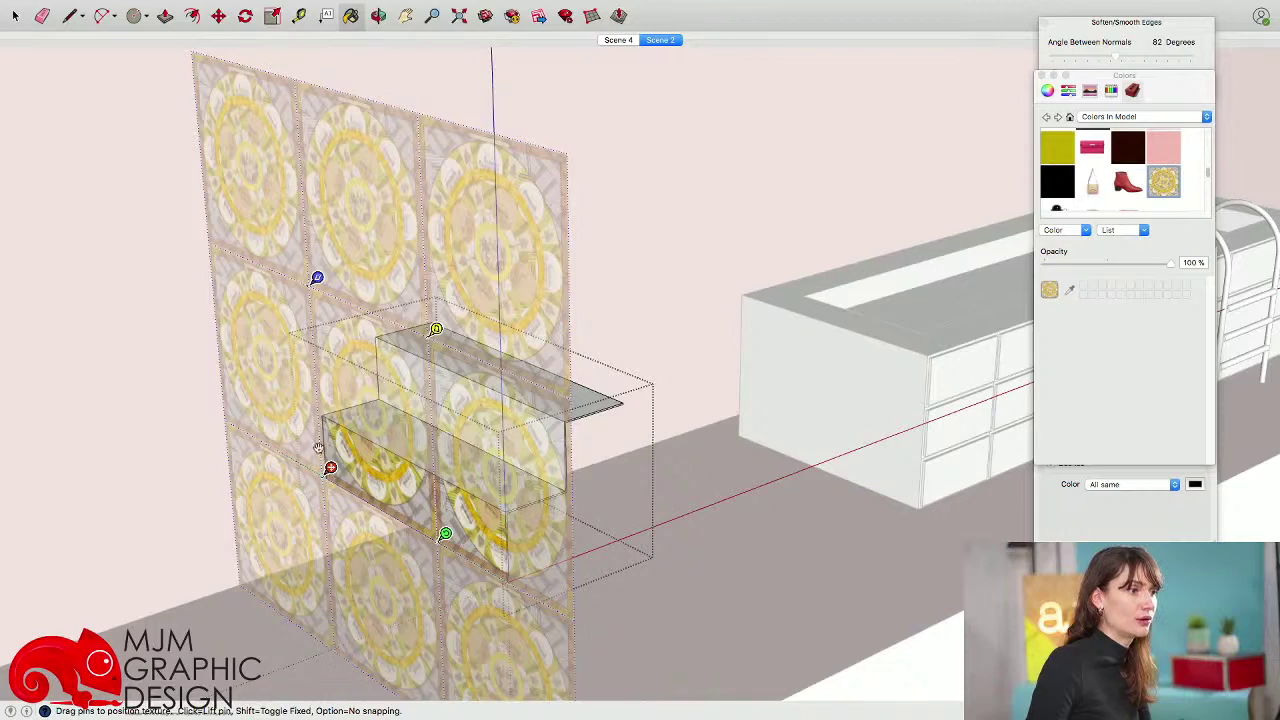
drag(446, 534, 515, 573)
key(Return)
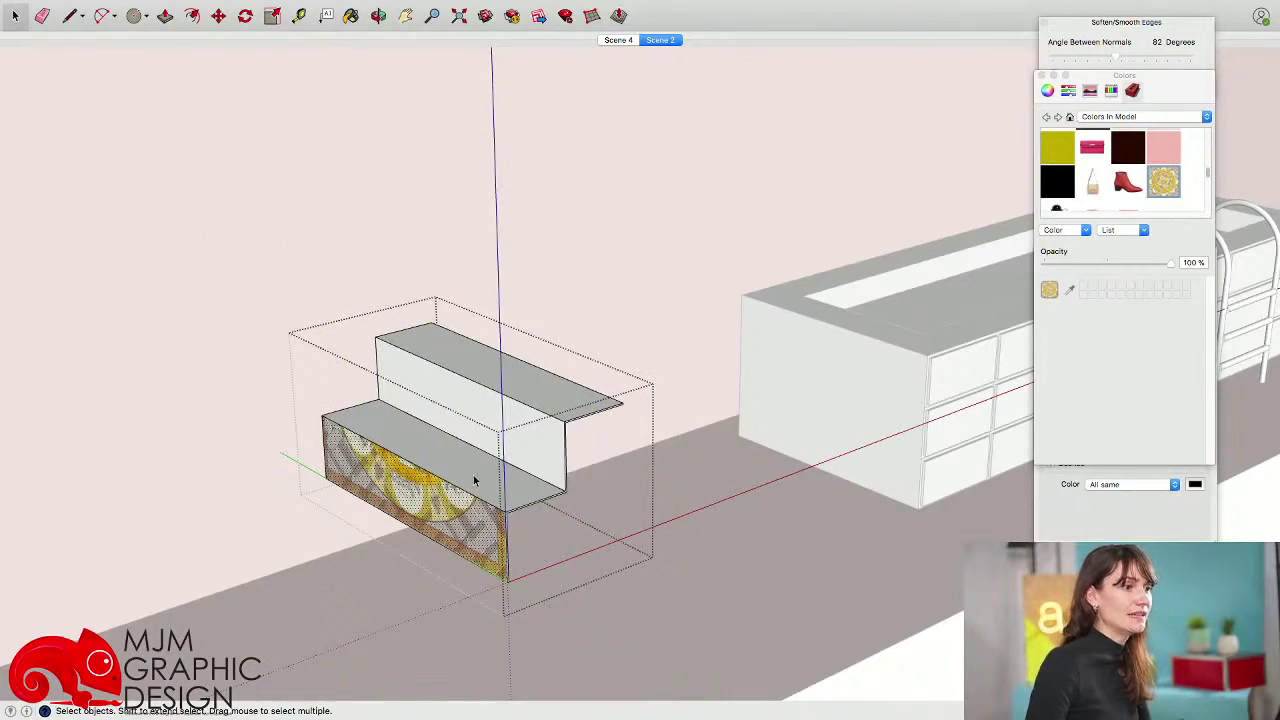
- Sample the positioned scarf texture from the lower riser and continue it onto the adjoining lower tread
click(475, 479)
middle_drag(476, 478, 476, 503)
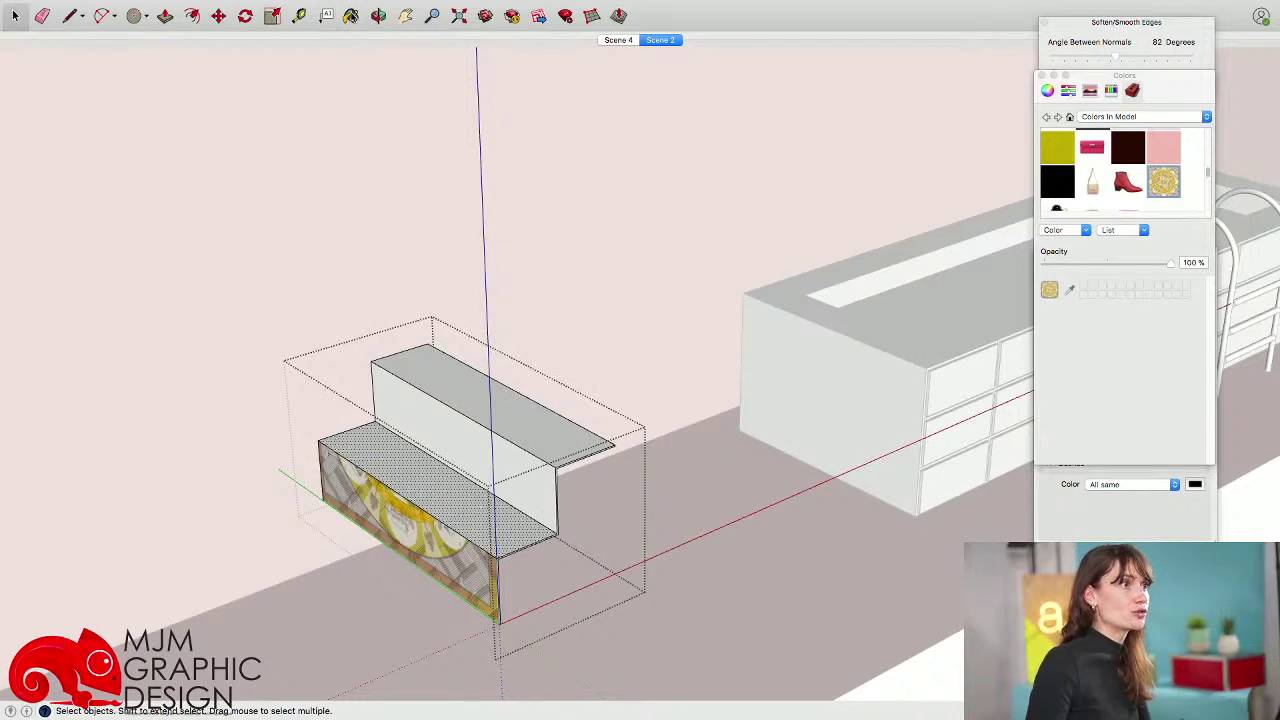
click(350, 16)
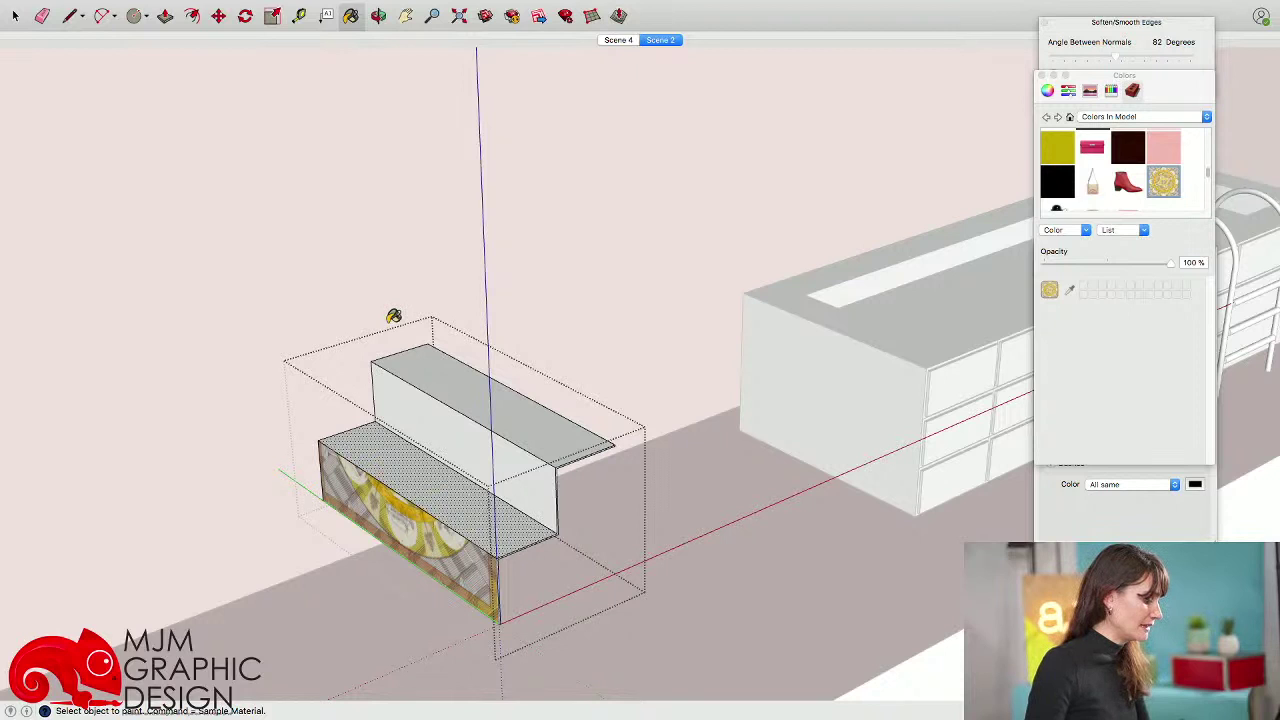
key(super)
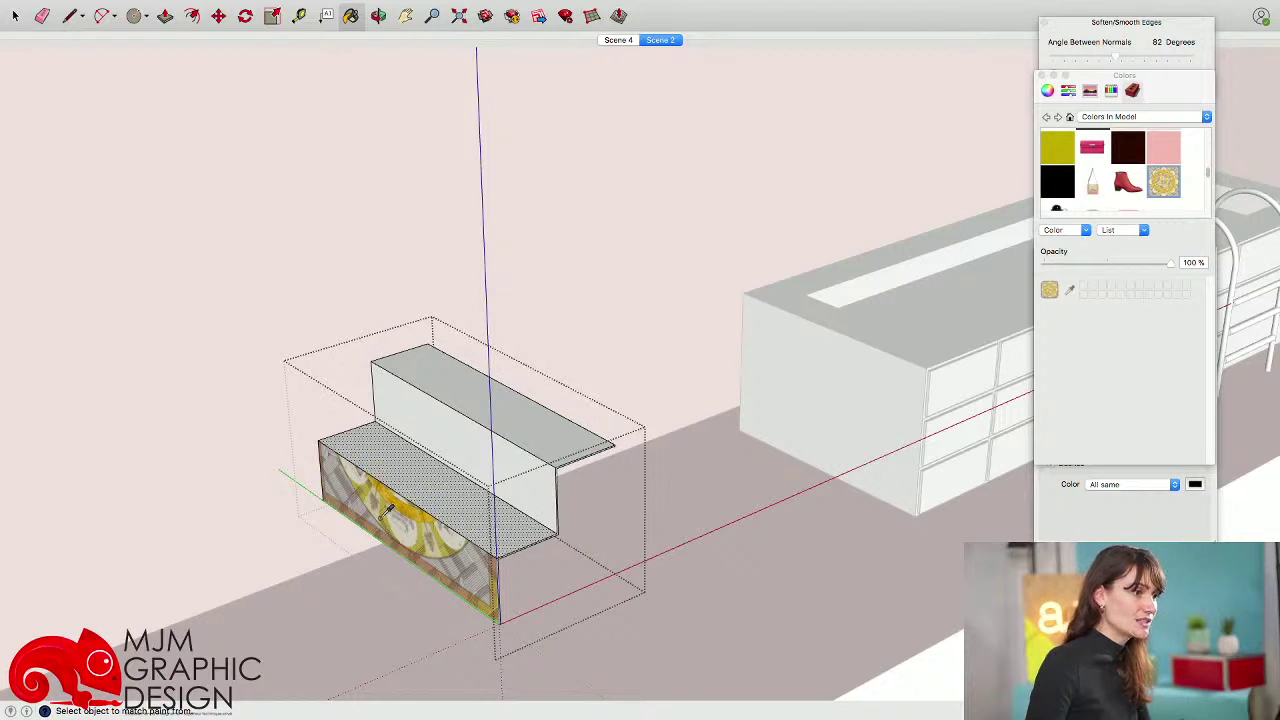
click(404, 456)
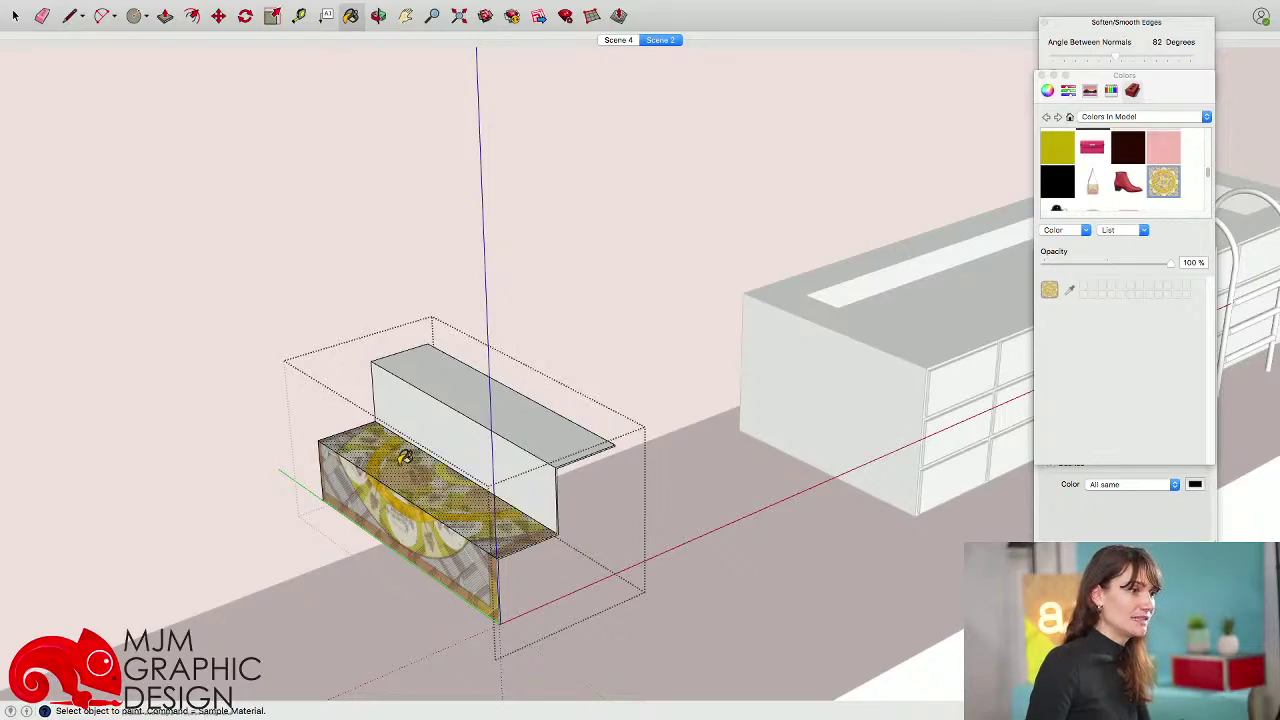
scroll(404, 460, up, 5)
middle_drag(368, 604, 438, 516)
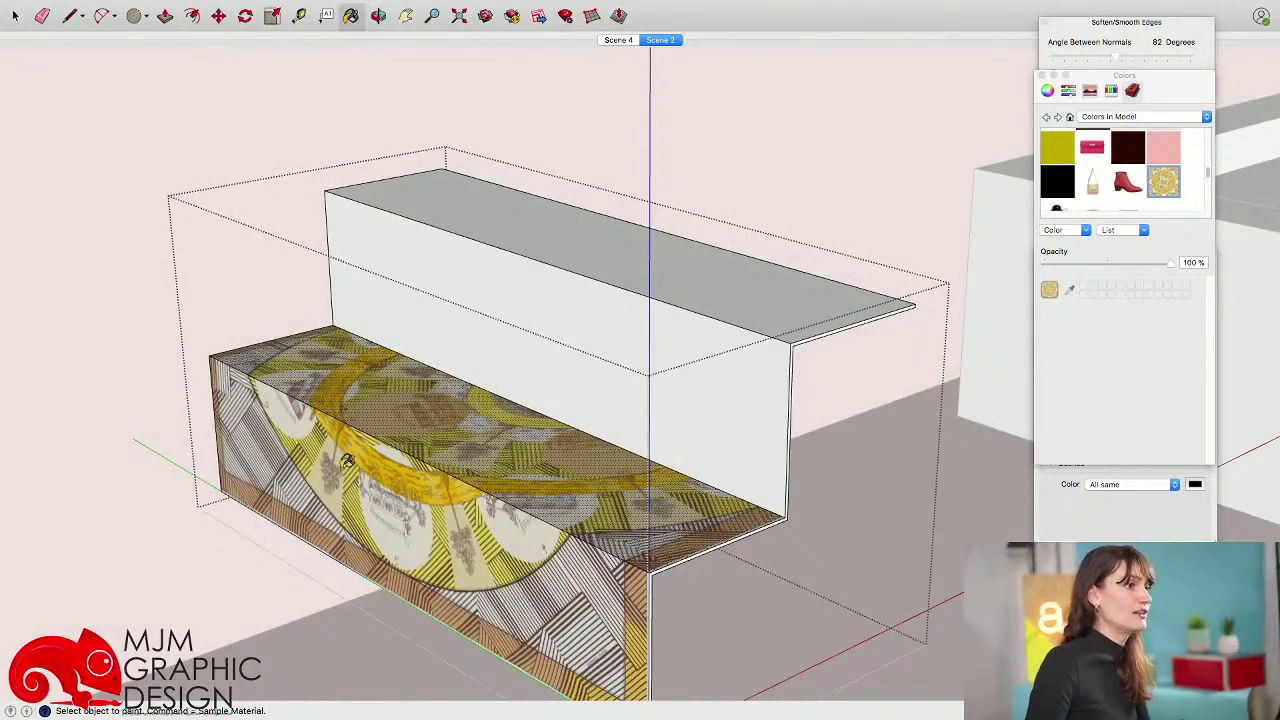
- Continue the scarf texture over the covering's upper riser and top tread, leave the group and bring the staircase back into view
scroll(347, 460, down, 5)
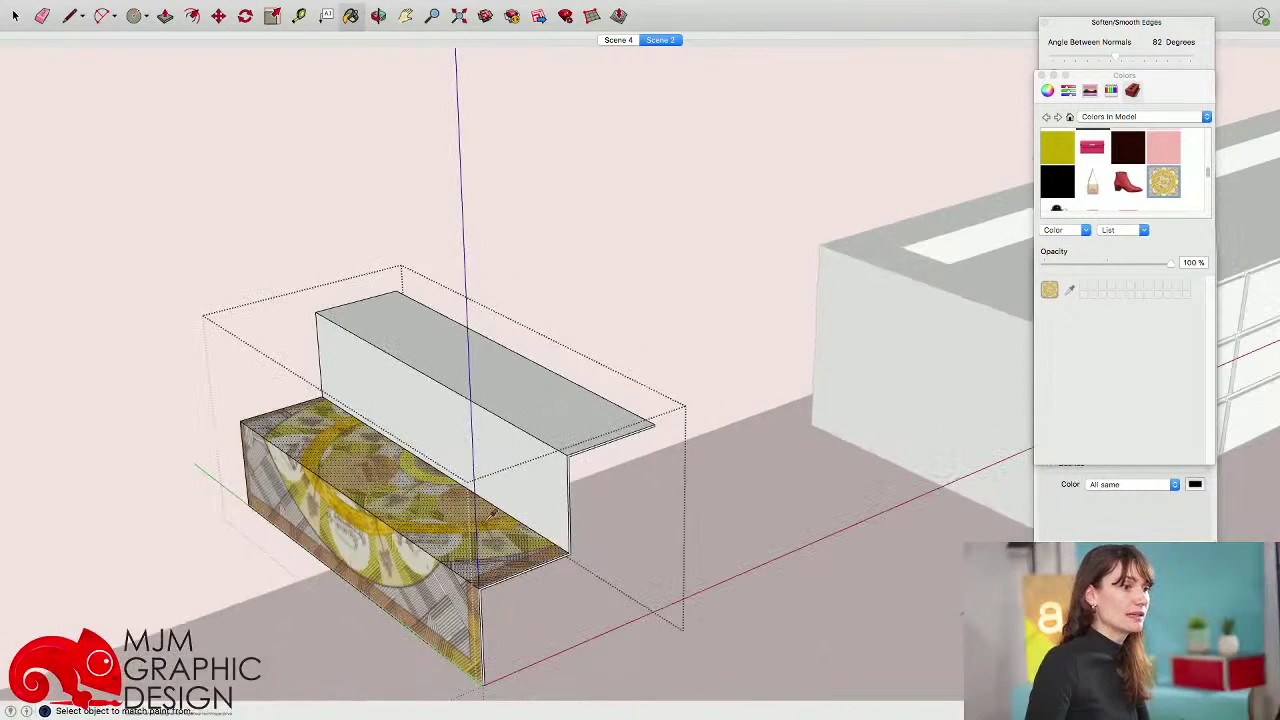
click(503, 467)
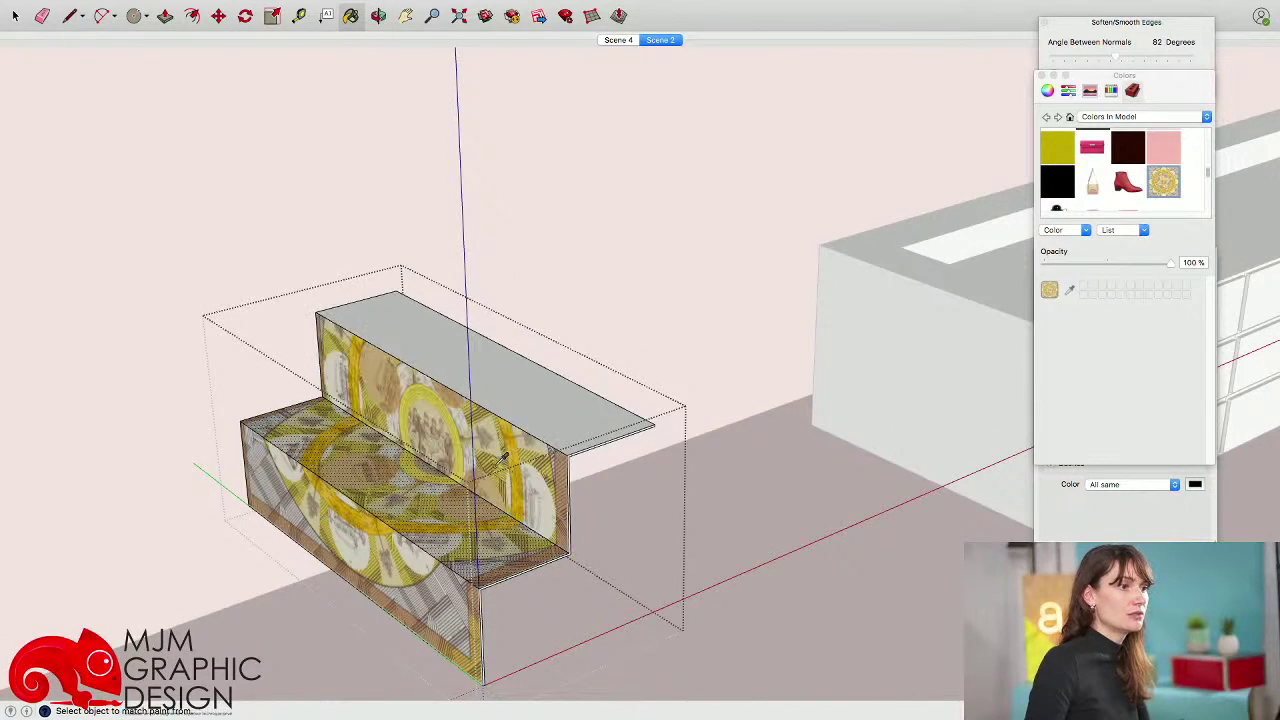
click(539, 400)
scroll(511, 378, down, 8)
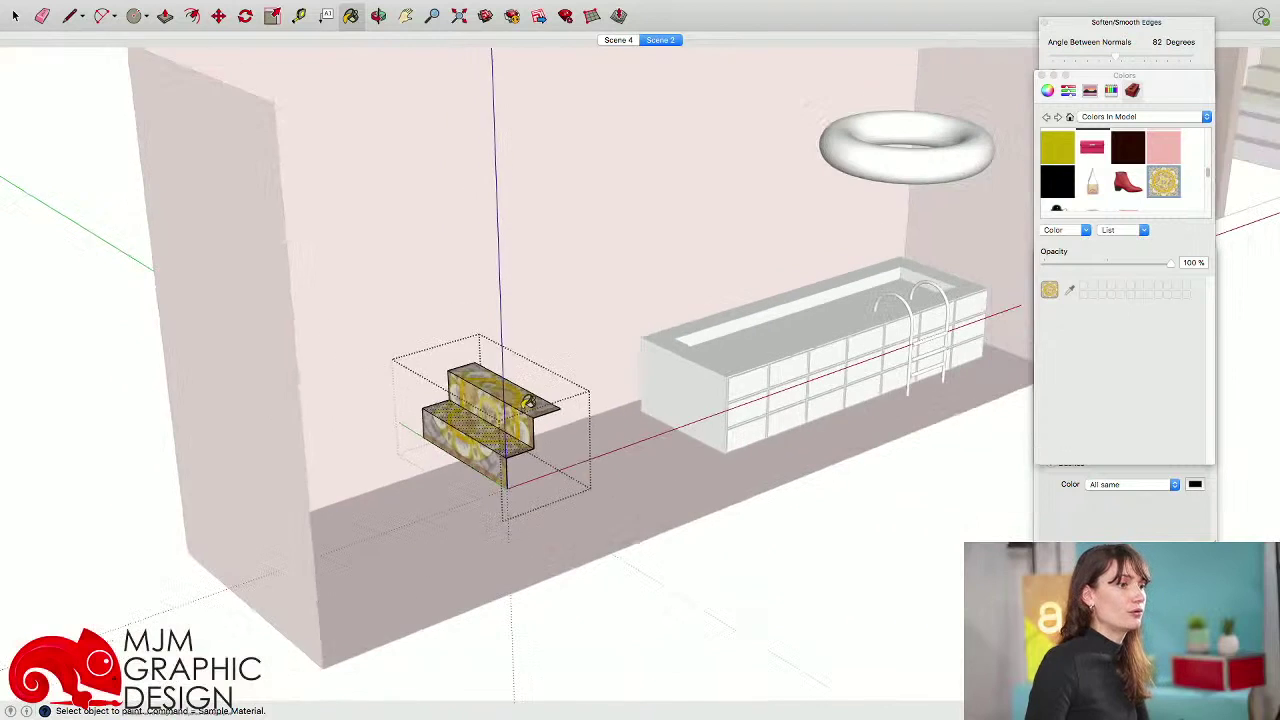
key(space)
click(576, 501)
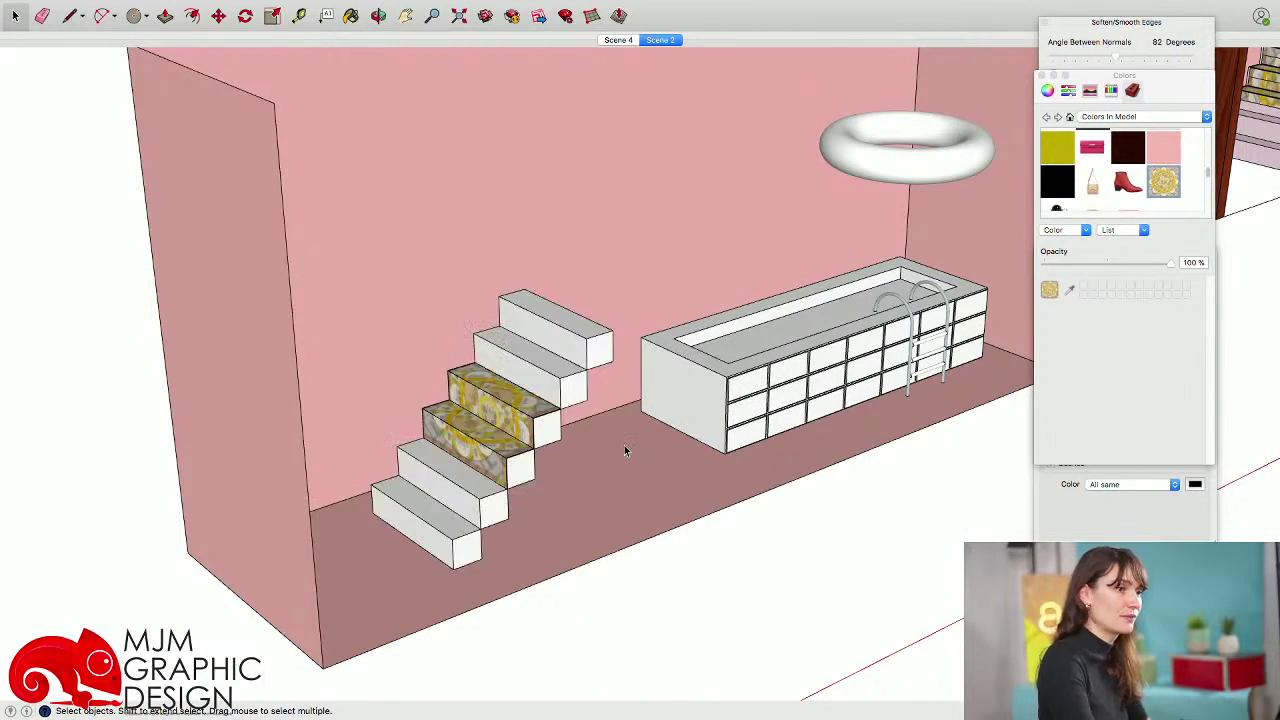
- Group the staircase with its scarf covering and move it along the floor towards the drawer-fronted plinth
middle_drag(648, 434, 438, 441)
drag(137, 134, 514, 600)
right_click(338, 418)
click(388, 534)
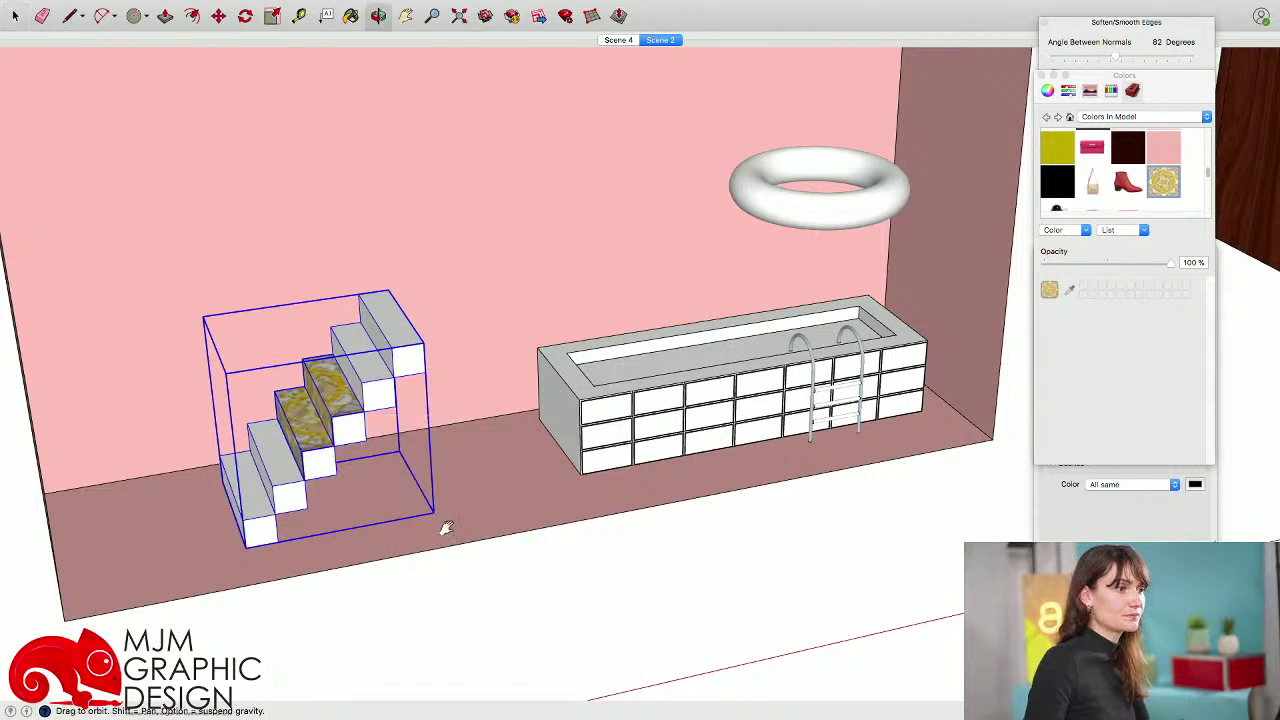
shift+middle_drag(443, 528, 406, 538)
key(m)
click(362, 531)
click(408, 521)
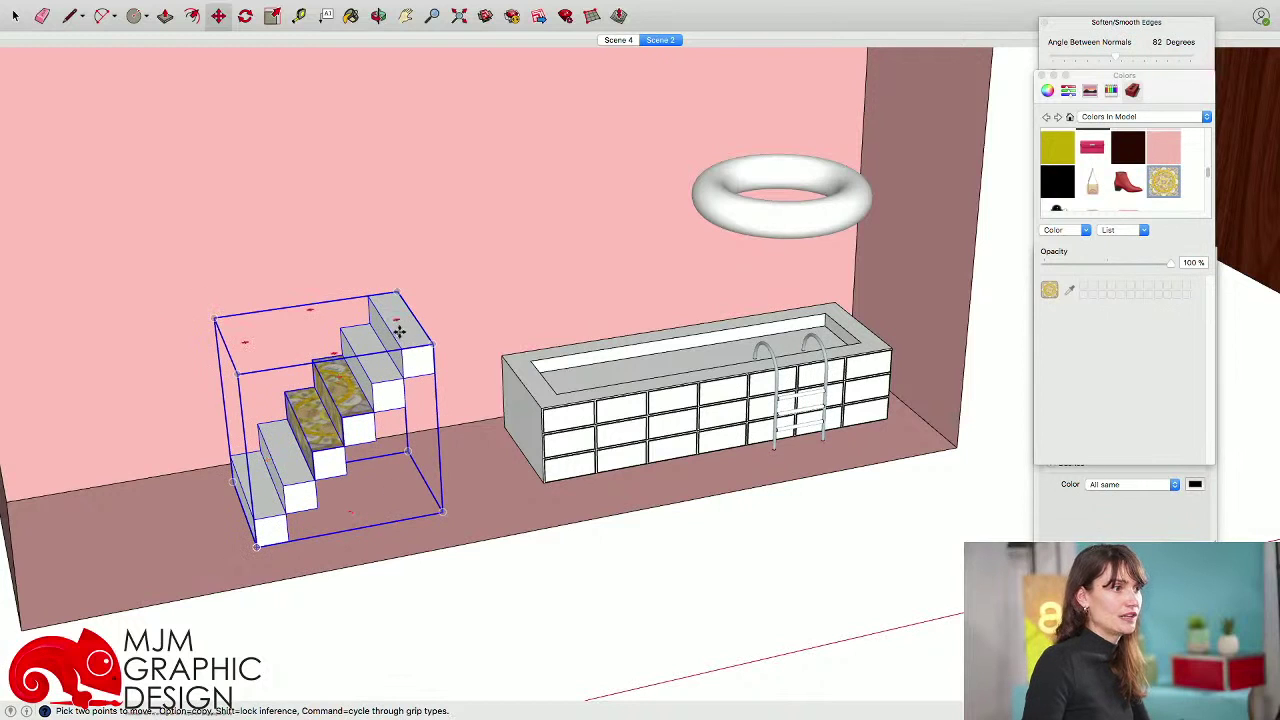
- Rotate the staircase group about its vertical axis so it stands at an angle to the back wall
middle_drag(426, 543, 356, 498)
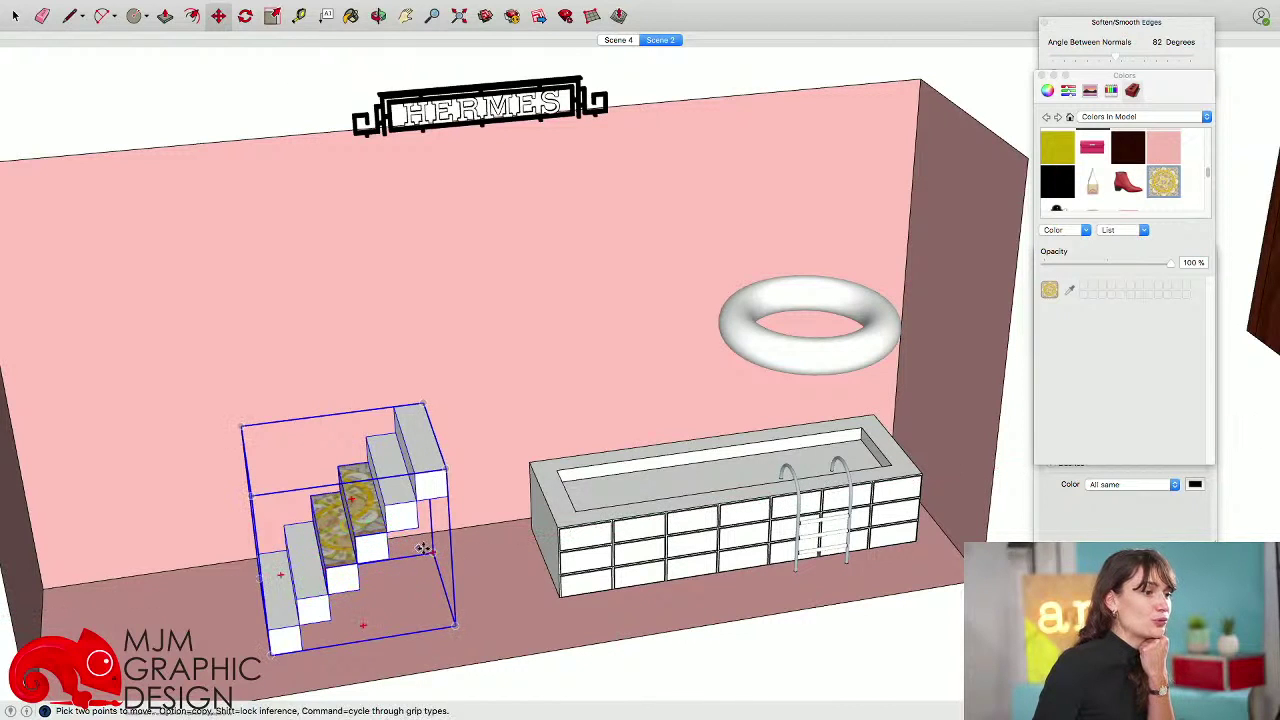
drag(437, 549, 435, 565)
key(space)
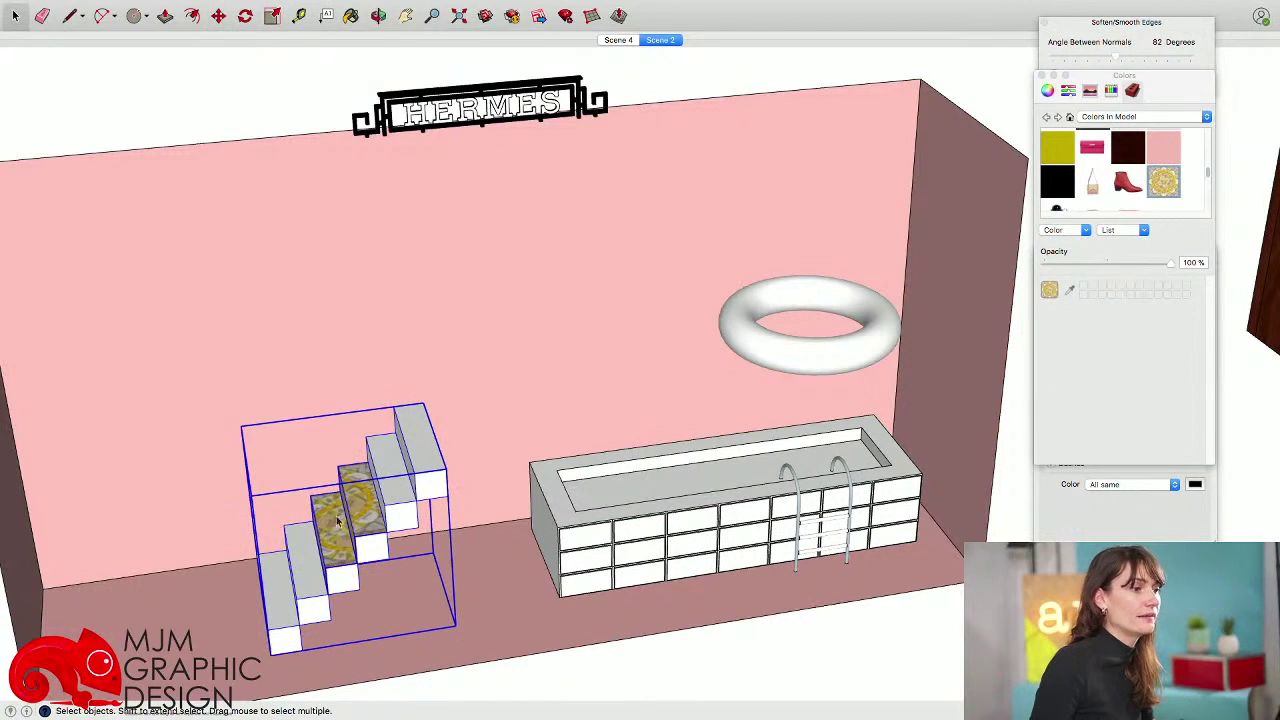
middle_drag(356, 553, 416, 512)
key(m)
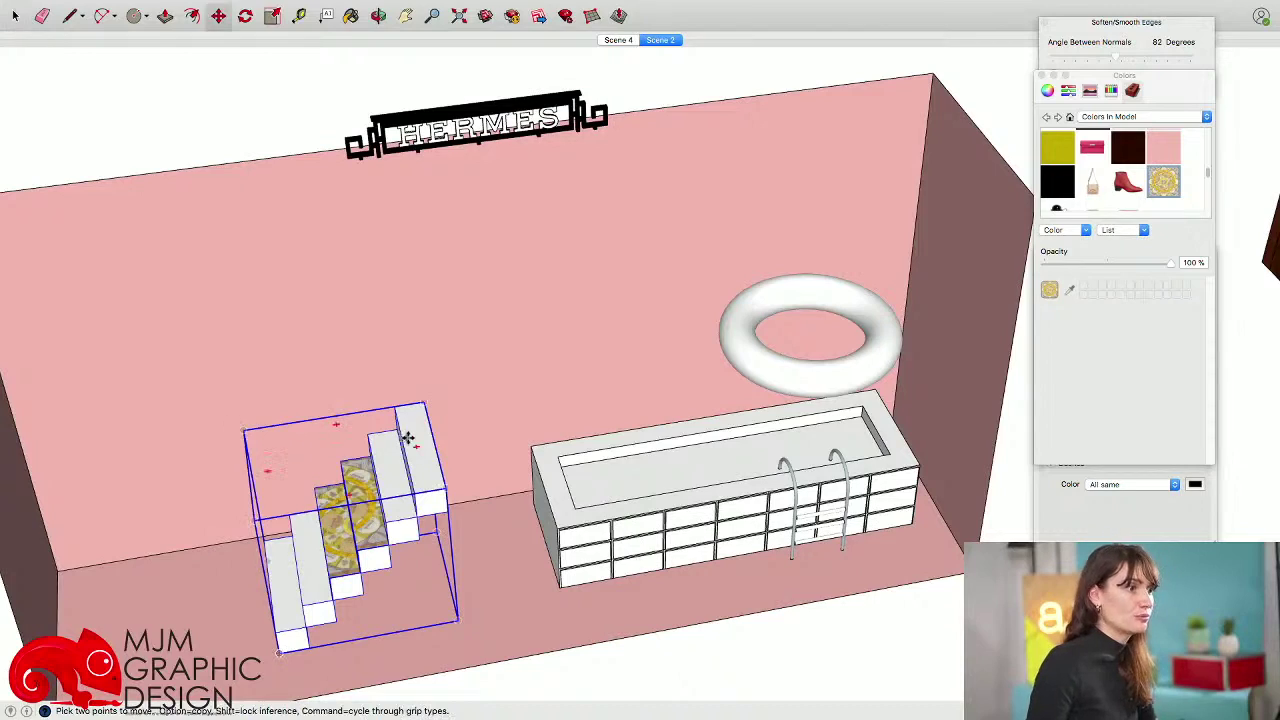
click(412, 440)
shift+middle_drag(441, 632, 474, 569)
click(438, 577)
click(500, 562)
key(space)
click(504, 575)
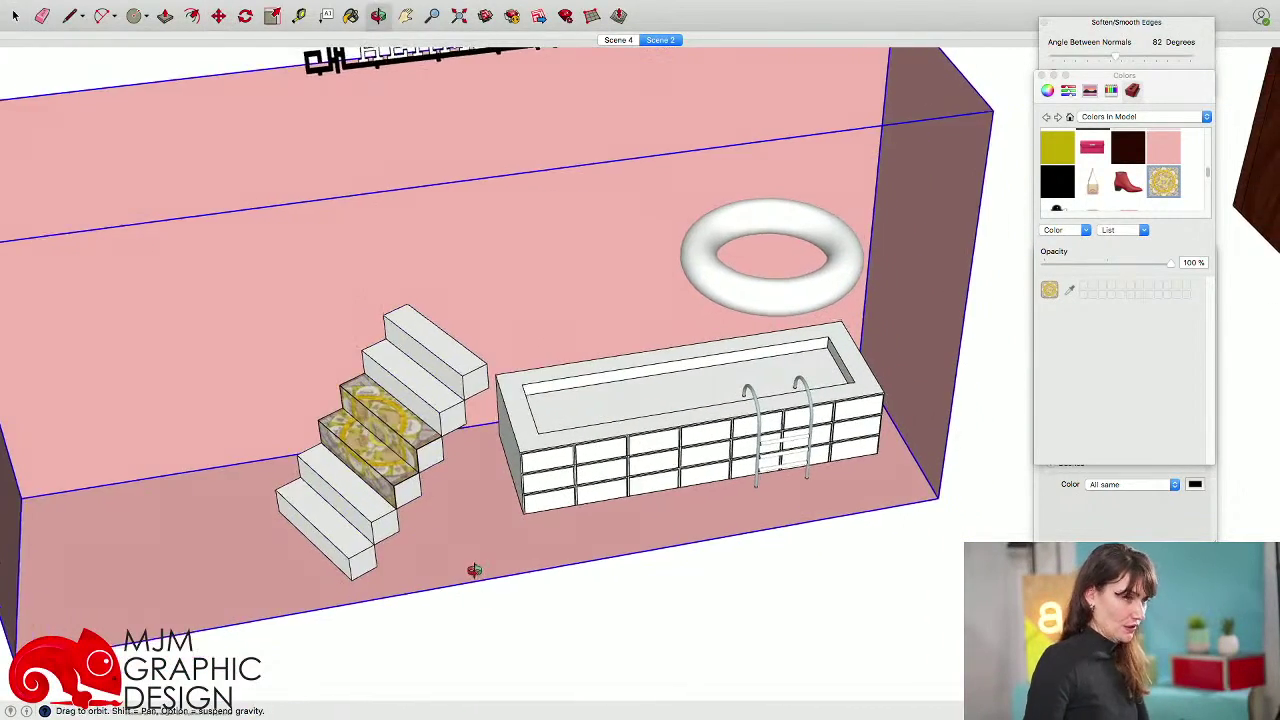
scroll(475, 612, down, 5)
click(476, 613)
- Draw a long, thin horizontal rectangle on the back wall, above and beside the top of the staircase
middle_drag(476, 613, 426, 498)
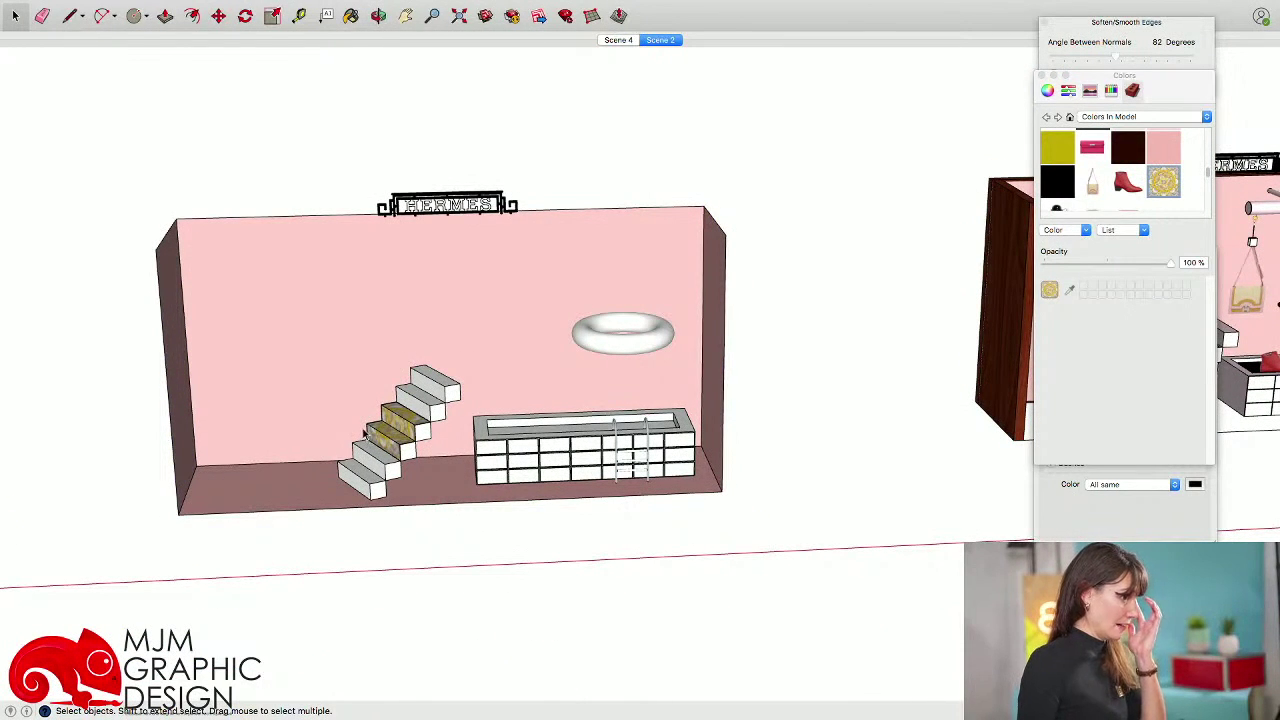
middle_drag(410, 394, 391, 374)
key(l)
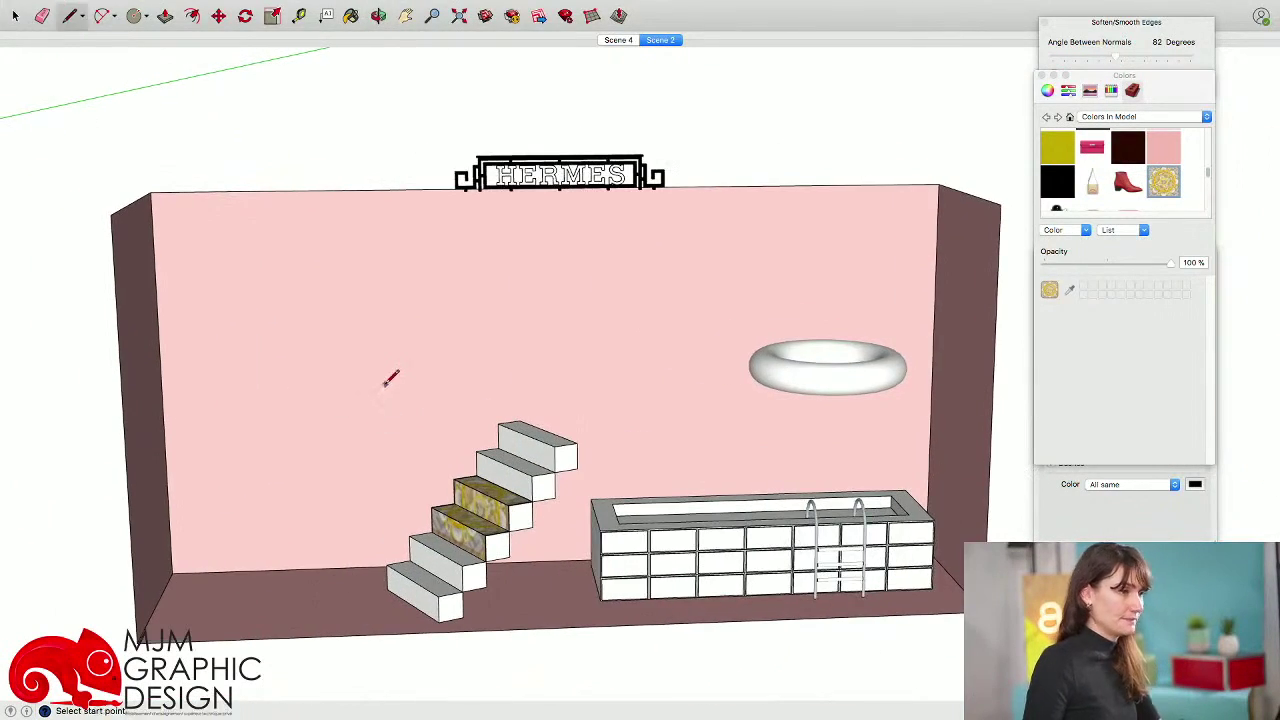
scroll(391, 380, up, 5)
click(356, 382)
click(475, 380)
scroll(478, 372, up, 5)
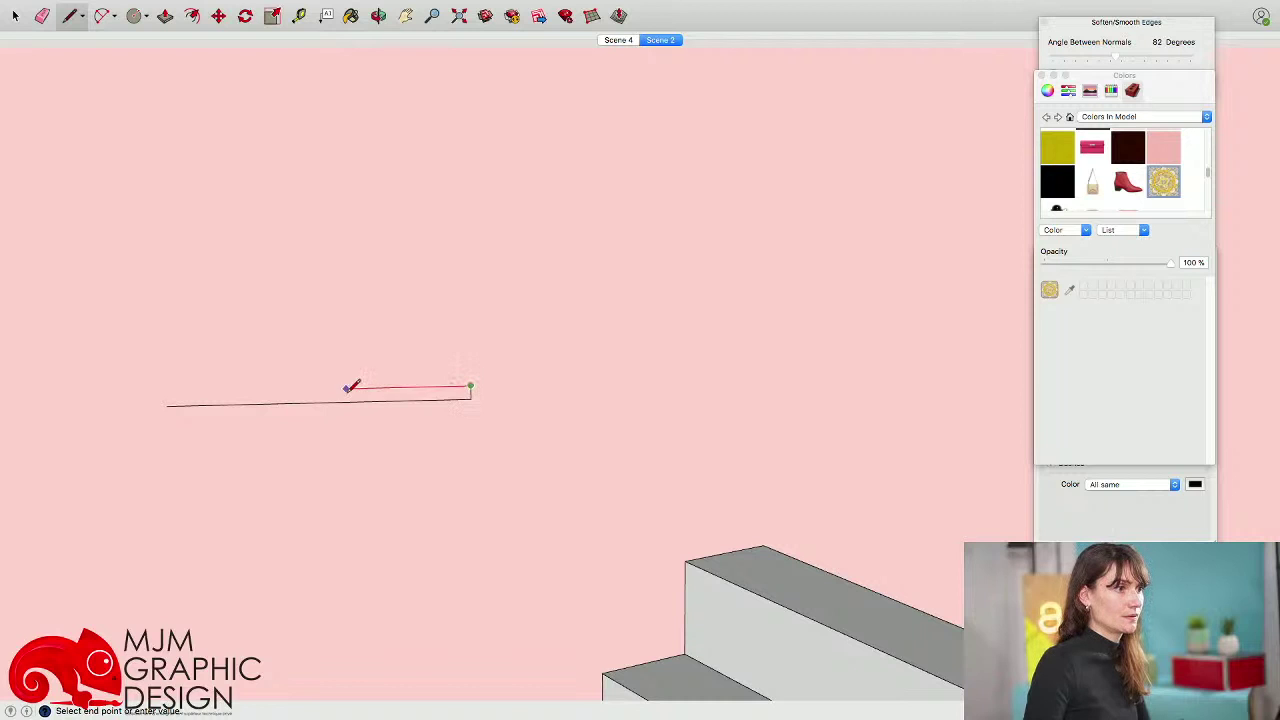
click(170, 405)
click(167, 406)
middle_drag(167, 406, 389, 475)
- Extrude the thin rectangle out from the back wall to form a shelf and make it a group
scroll(385, 468, down, 4)
key(p)
click(381, 443)
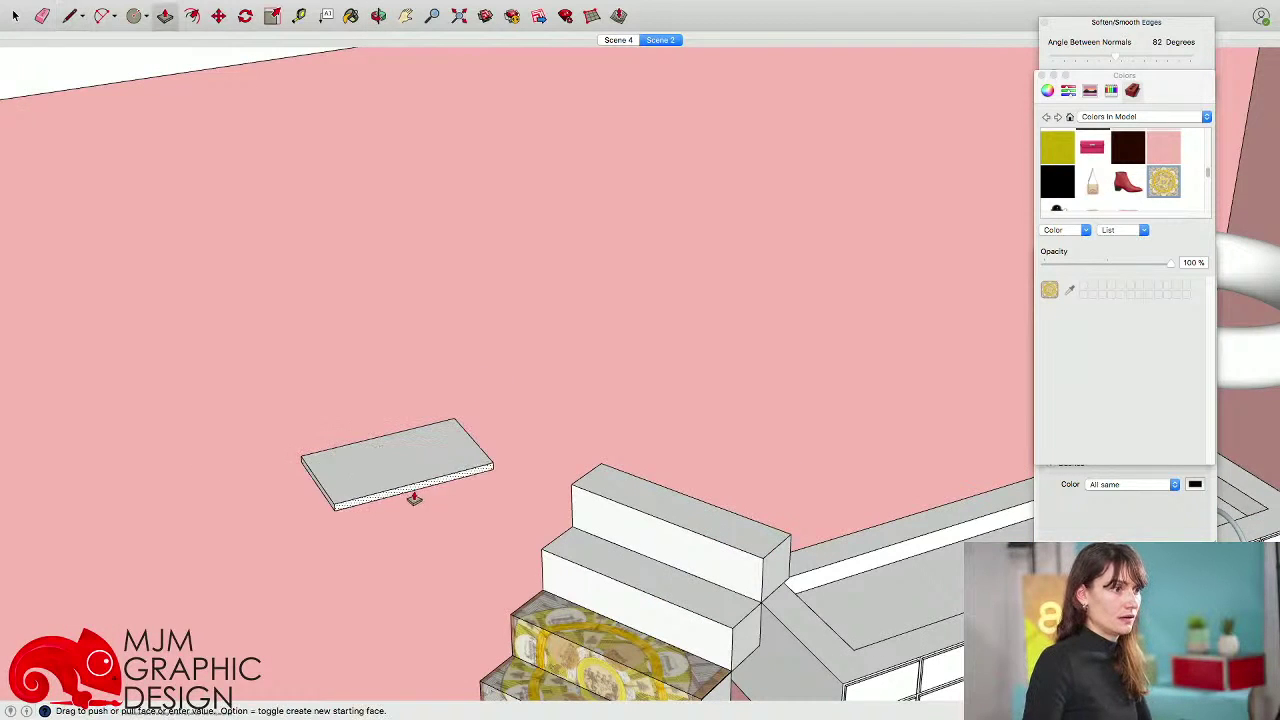
scroll(428, 504, down, 4)
click(431, 518)
key(space)
click(421, 497)
right_click(420, 490)
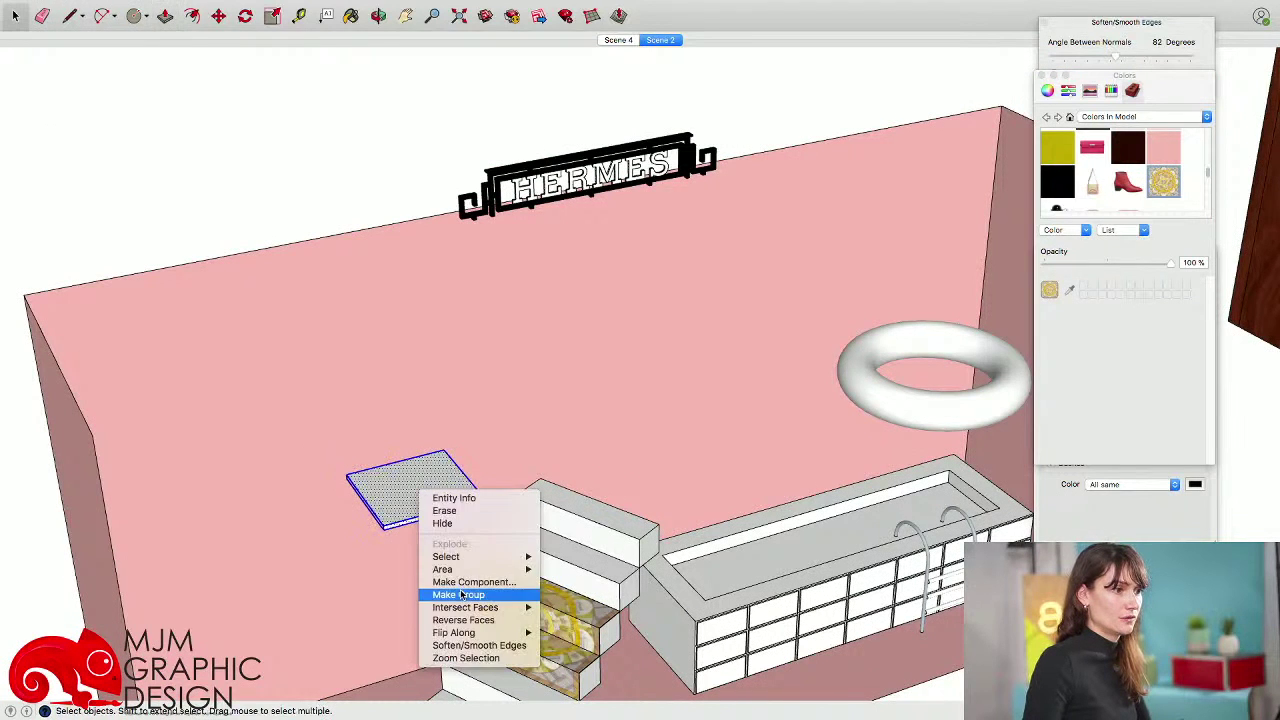
click(460, 591)
- Start a vertical line up the back wall from the midpoint of the shelf's back edge
scroll(370, 420, up, 2)
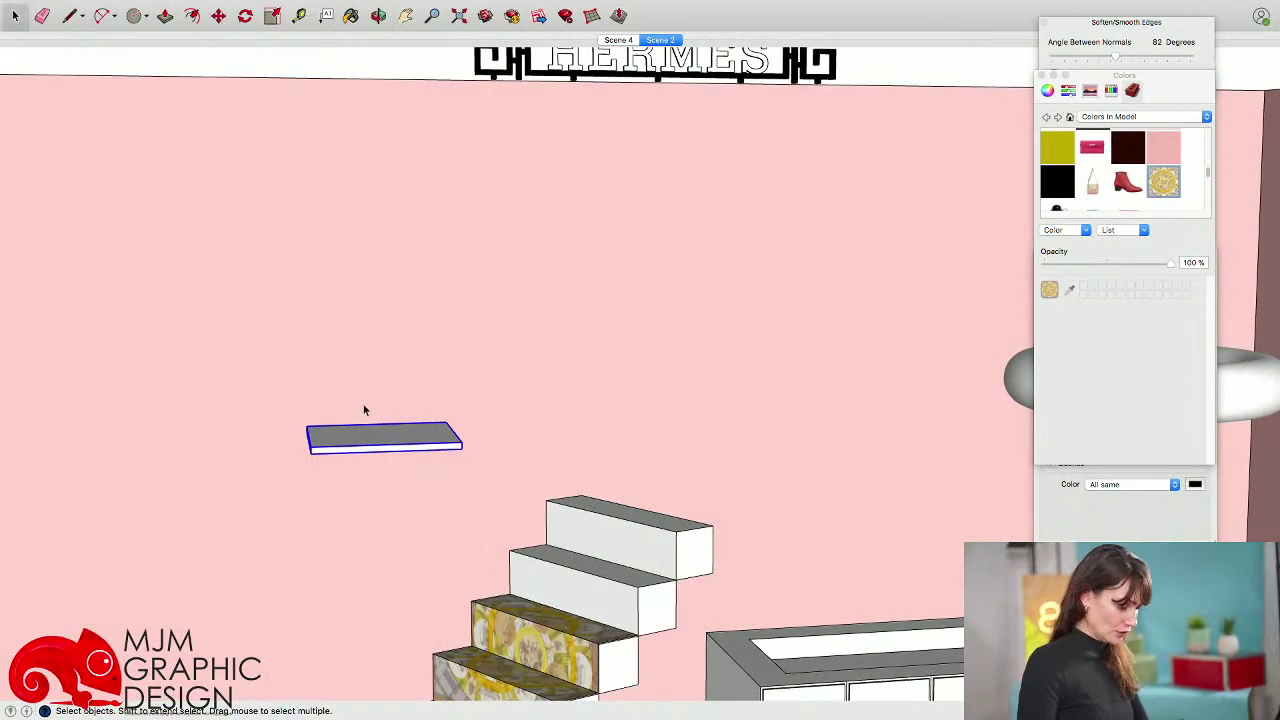
key(l)
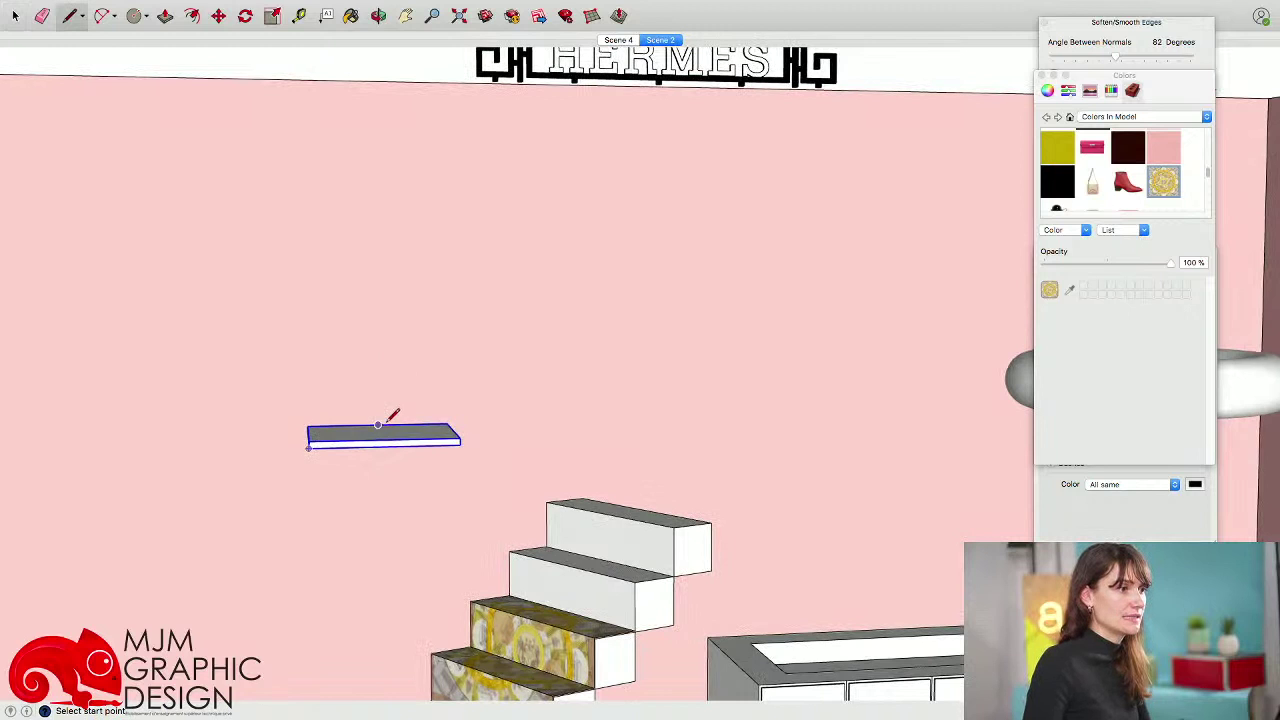
click(378, 425)
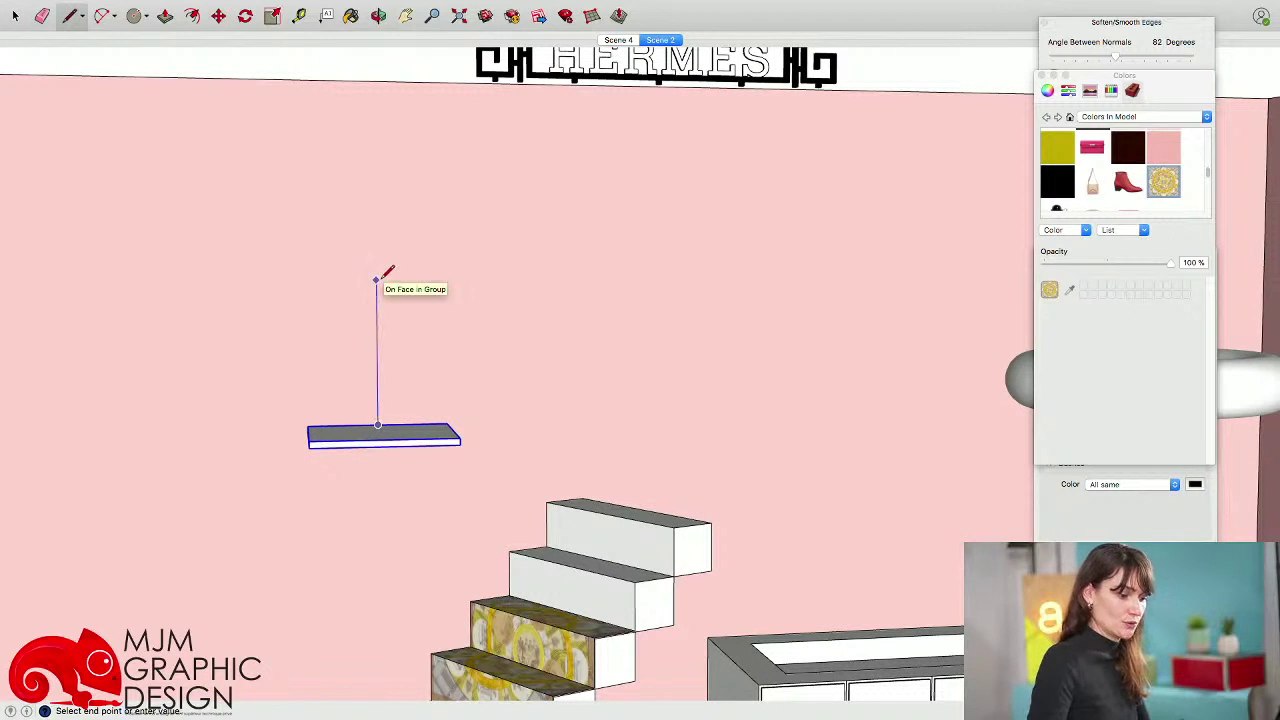
- Draw an upright rectangular guide face standing on the shelf's back edge and make it a group
click(376, 303)
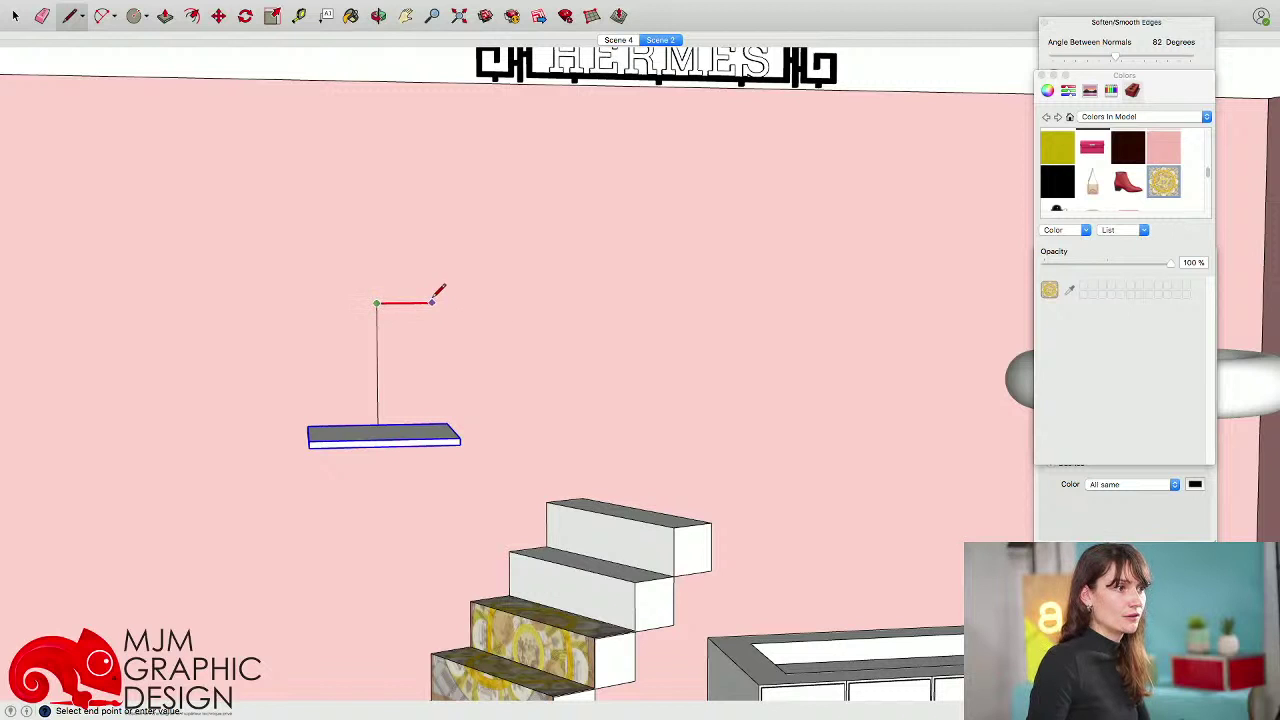
click(432, 302)
click(379, 424)
middle_drag(401, 424, 366, 424)
key(space)
double_click(402, 372)
right_click(402, 371)
click(446, 476)
- Draw a rounded arc for the pin's head, starting near the upper end of the rectangle's vertical centre-side edge
scroll(389, 387, up, 5)
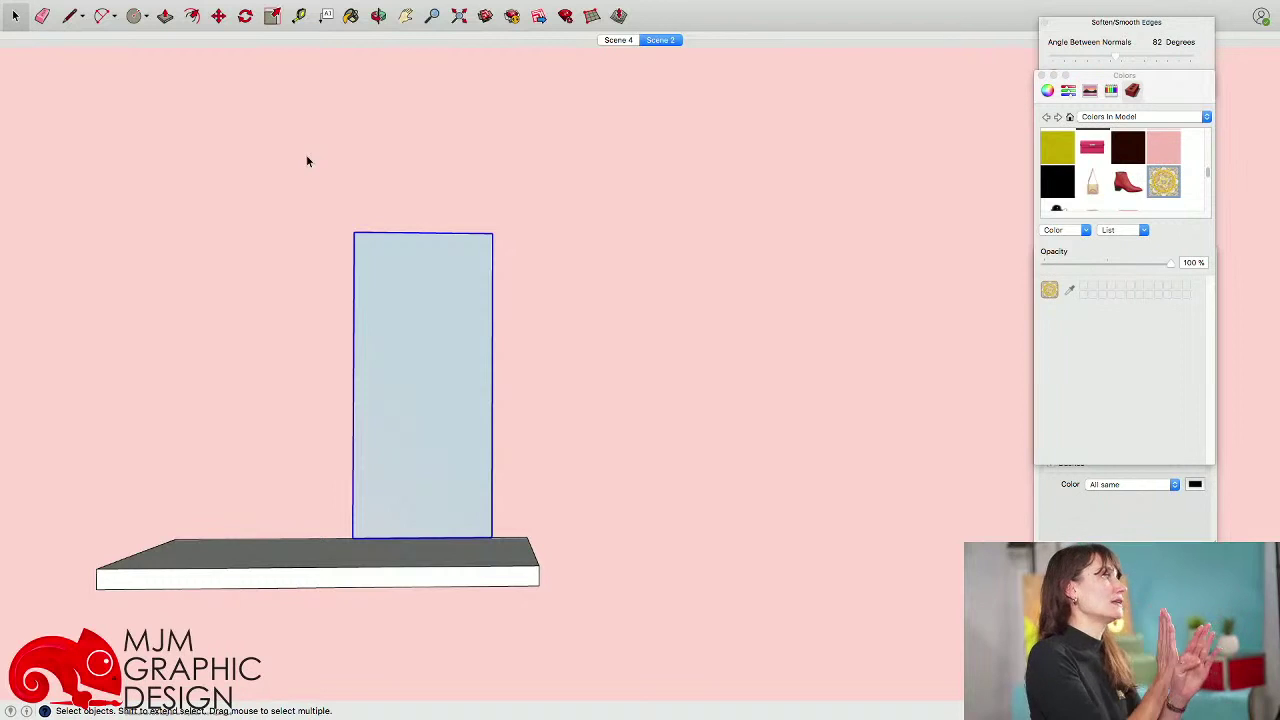
click(104, 16)
scroll(450, 380, up, 2)
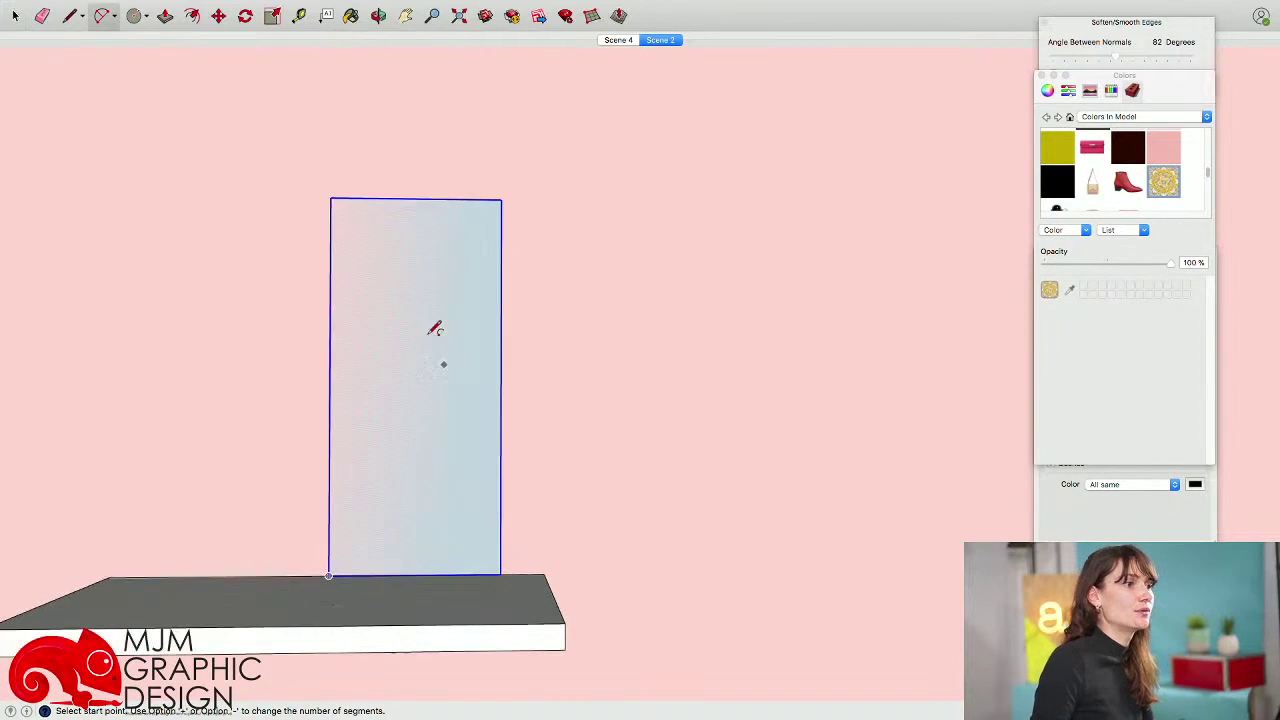
click(331, 233)
scroll(355, 240, up, 2)
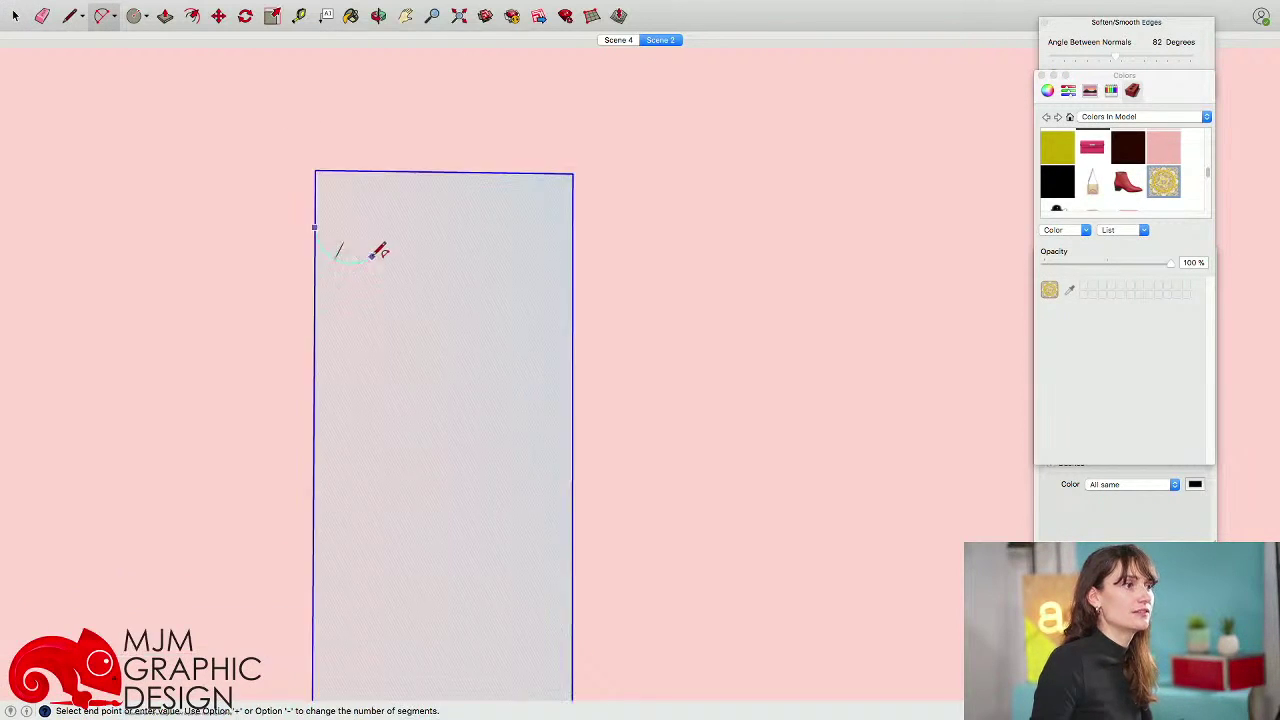
click(381, 277)
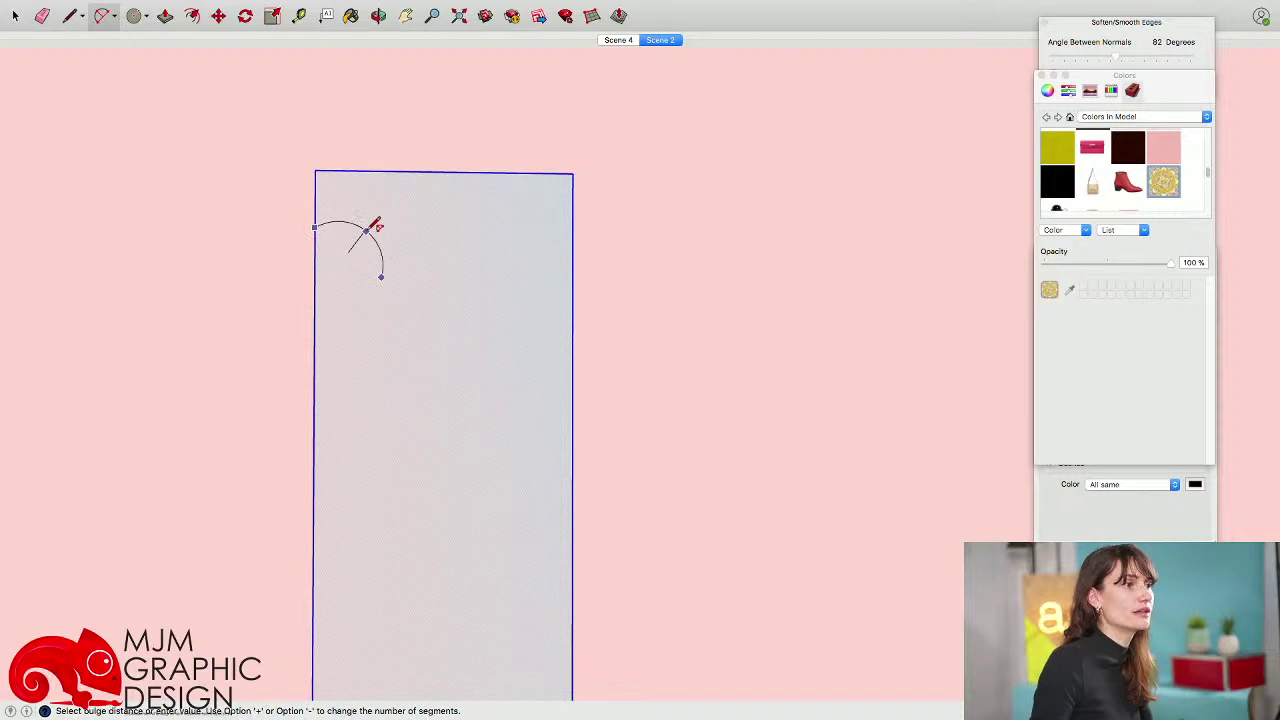
click(371, 230)
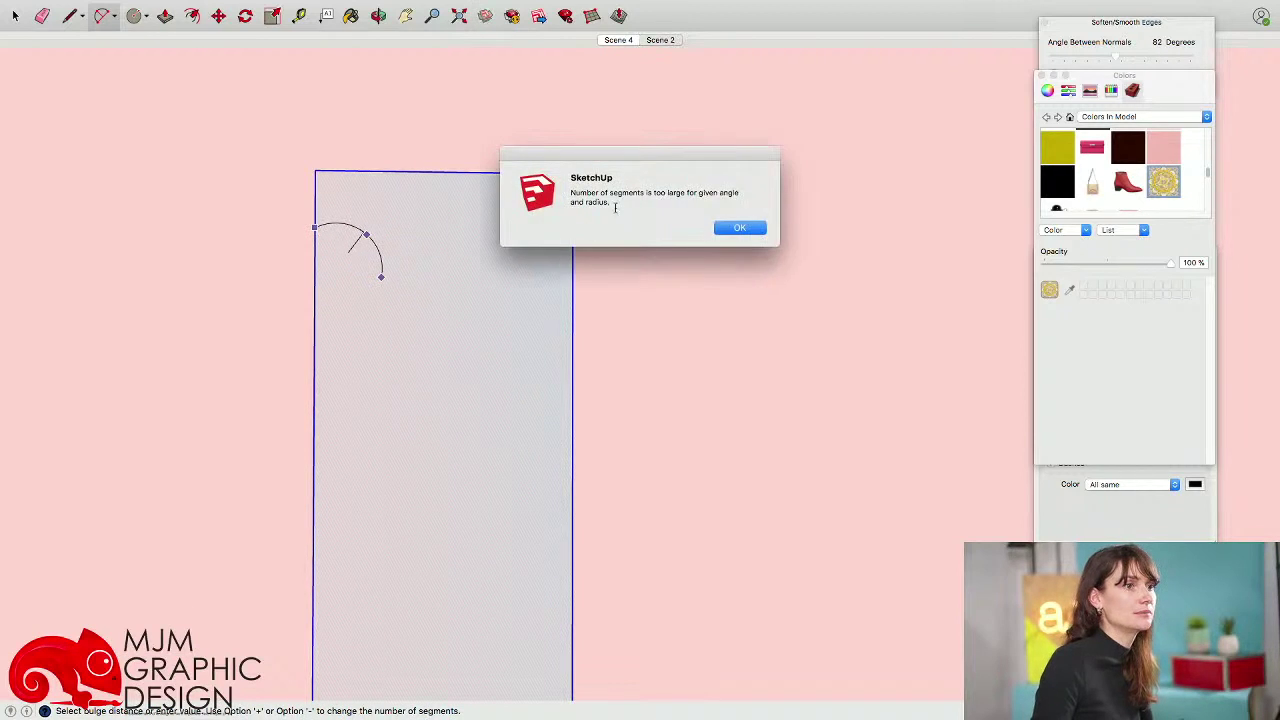
click(739, 229)
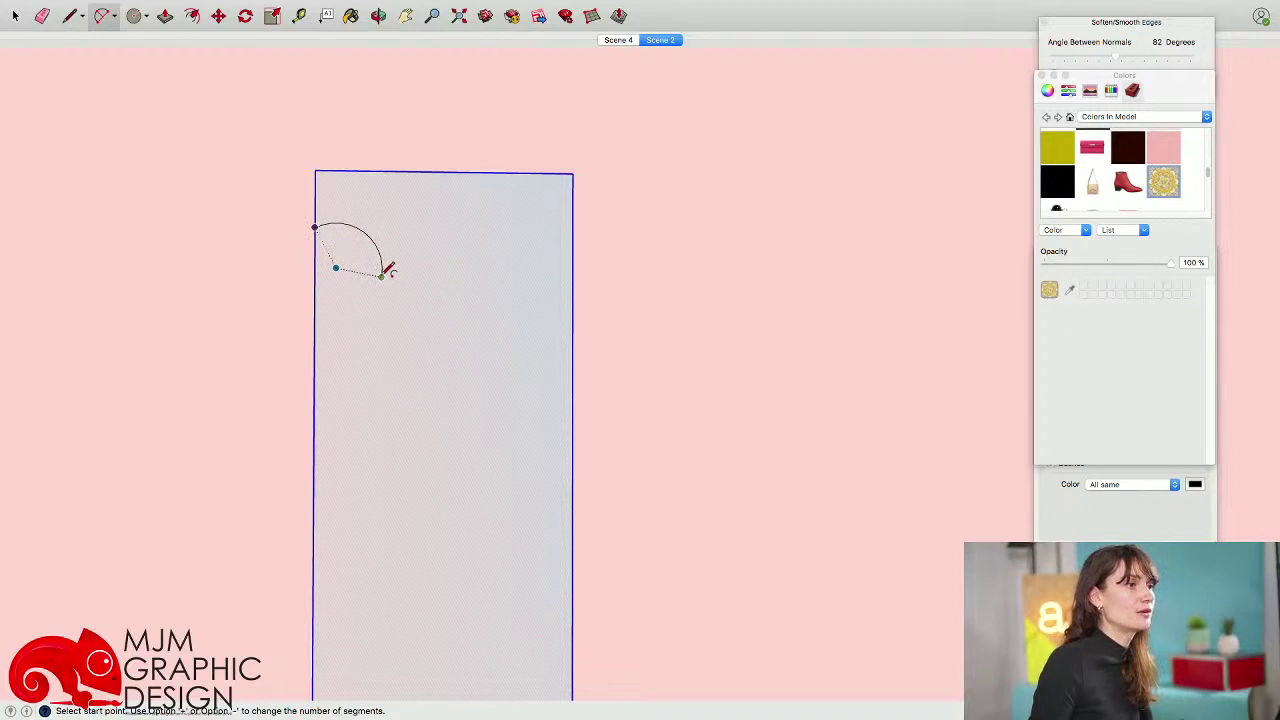
- Continue the profile with three connected arcs forming the narrow neck and wide belly, ending on the rectangle's base
click(381, 276)
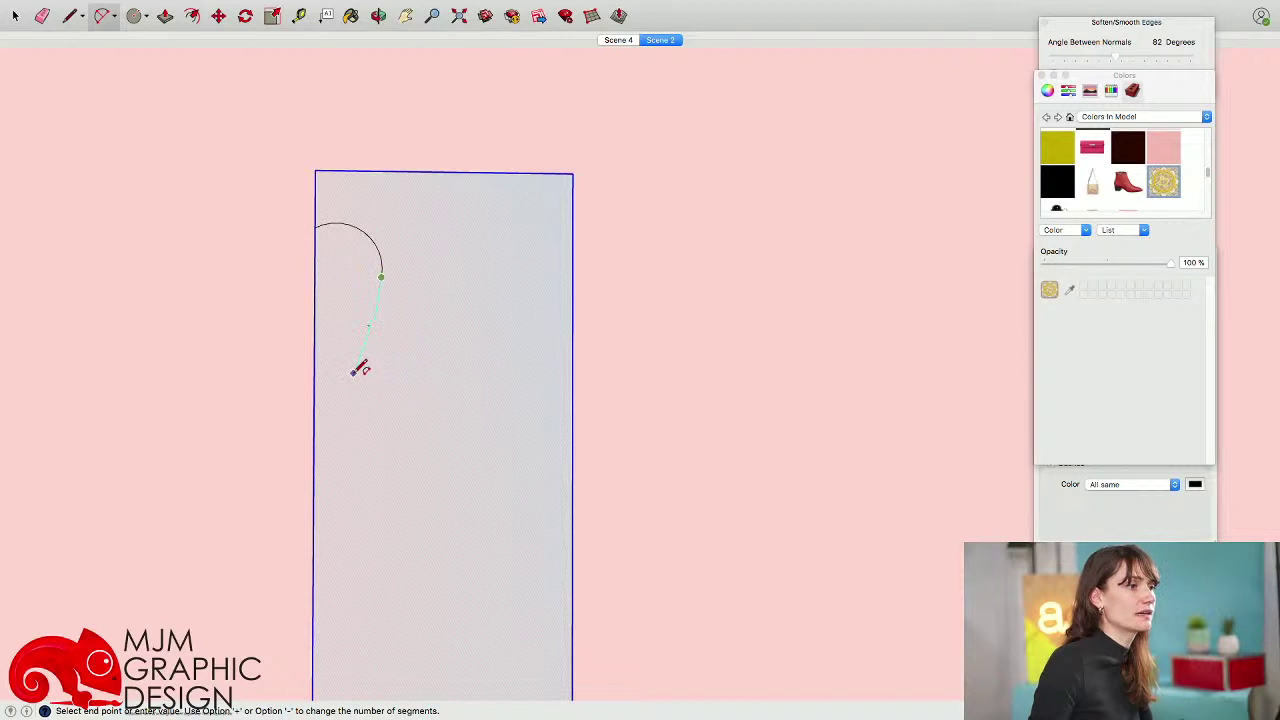
click(353, 371)
scroll(402, 571, down, 2)
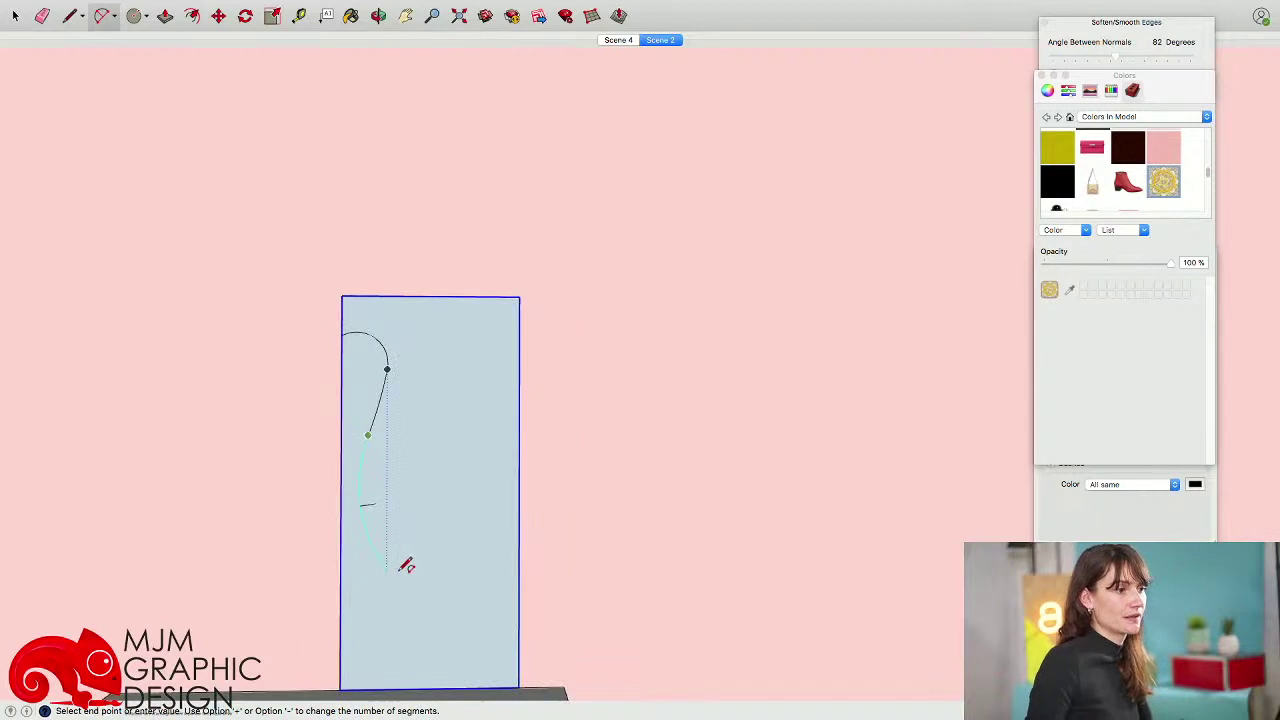
double_click(386, 516)
click(386, 516)
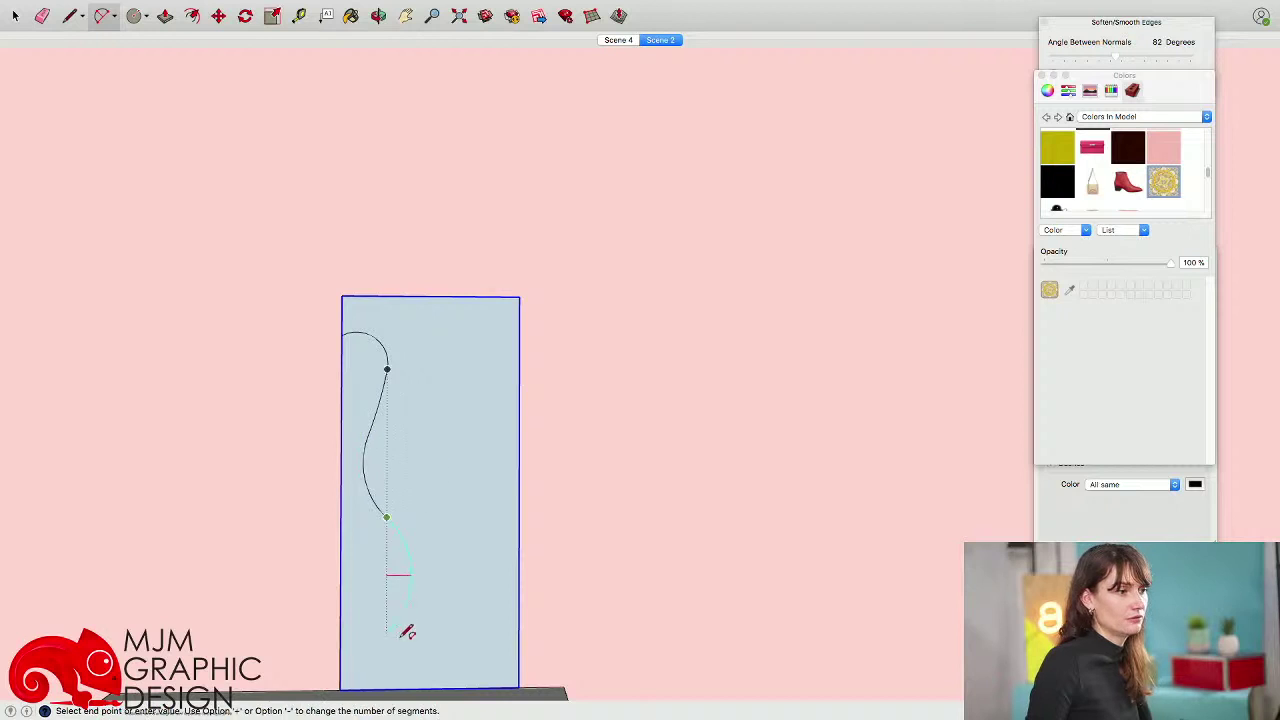
shift+middle_drag(392, 672, 404, 515)
click(391, 596)
key(space)
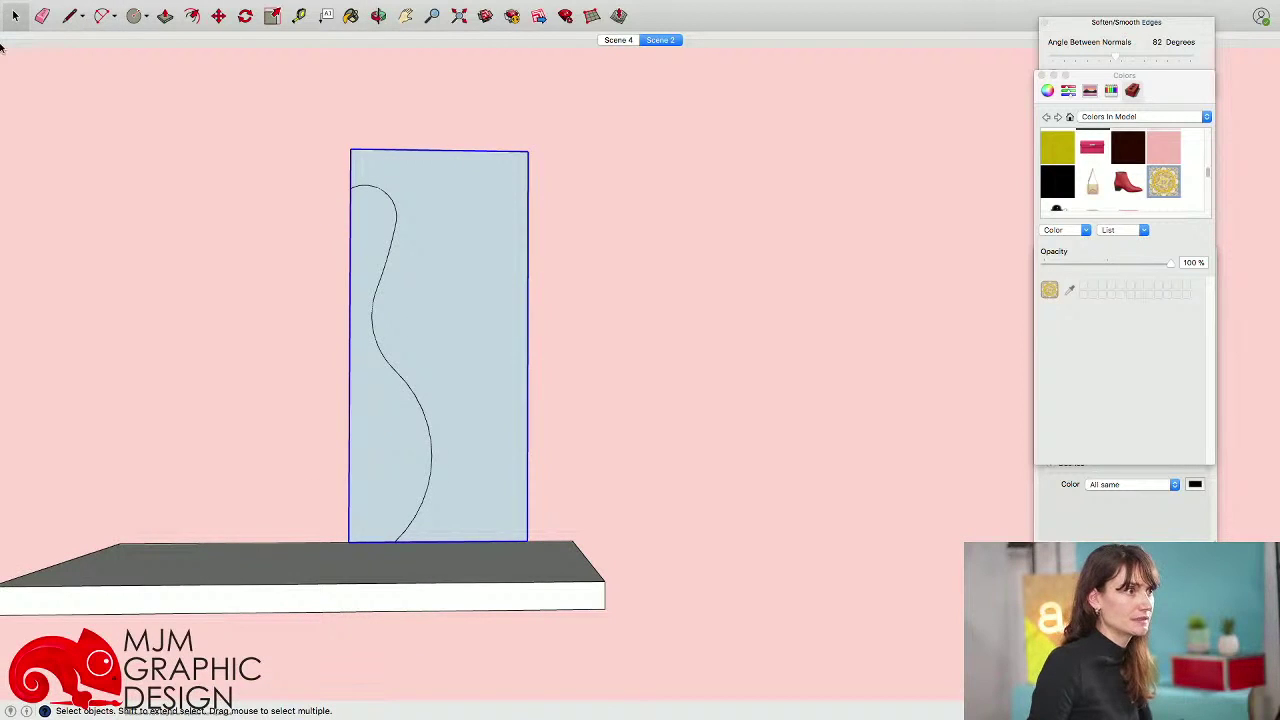
- Draw a straight base line from the end of the belly arc to the rectangle's corner on the axis side
click(72, 17)
scroll(405, 538, up, 2)
click(390, 540)
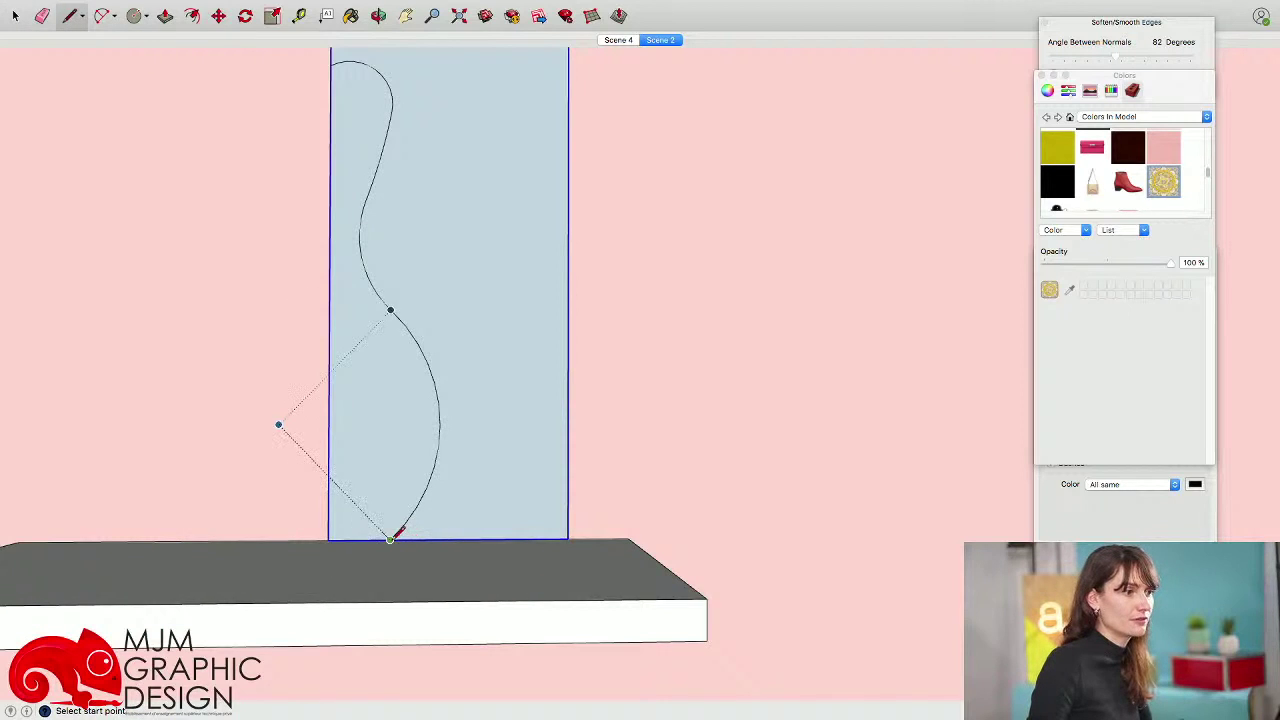
click(328, 540)
scroll(328, 541, down, 3)
key(space)
- Draw a horizontal circle centred on the rectangle's base corner, with its radius reaching the end of the profile
middle_drag(335, 545, 374, 655)
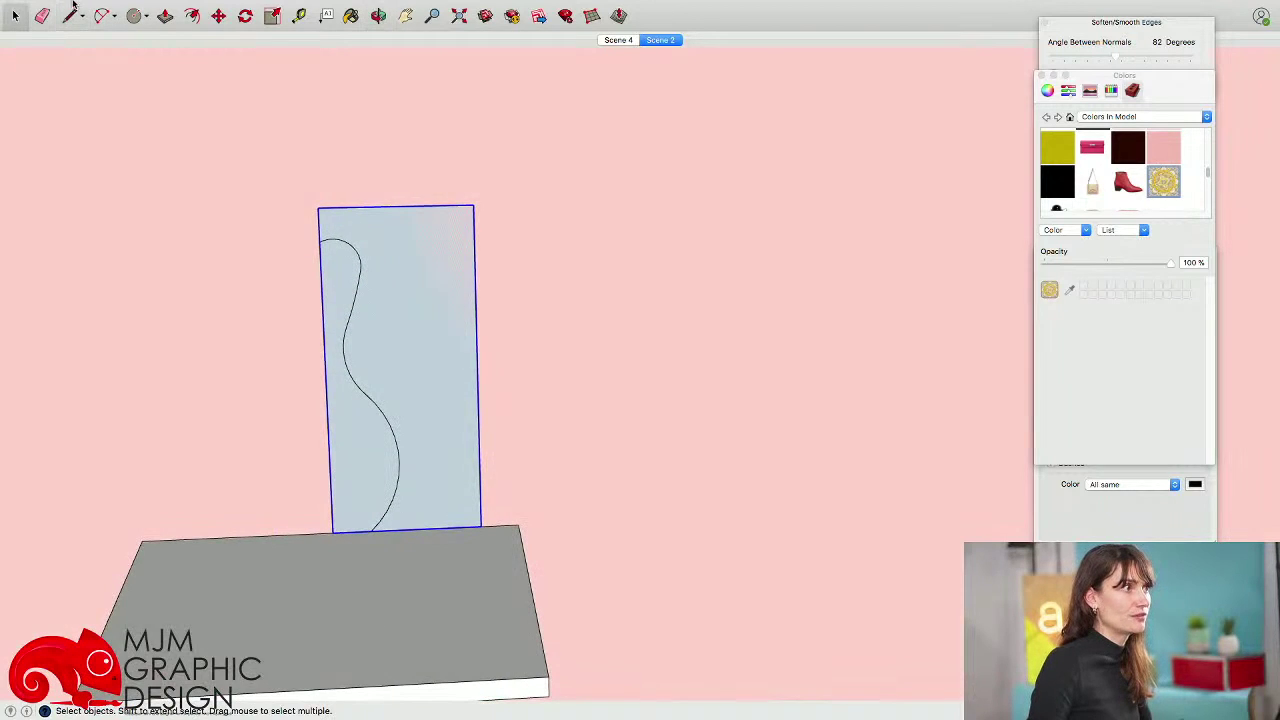
click(133, 17)
scroll(338, 550, up, 2)
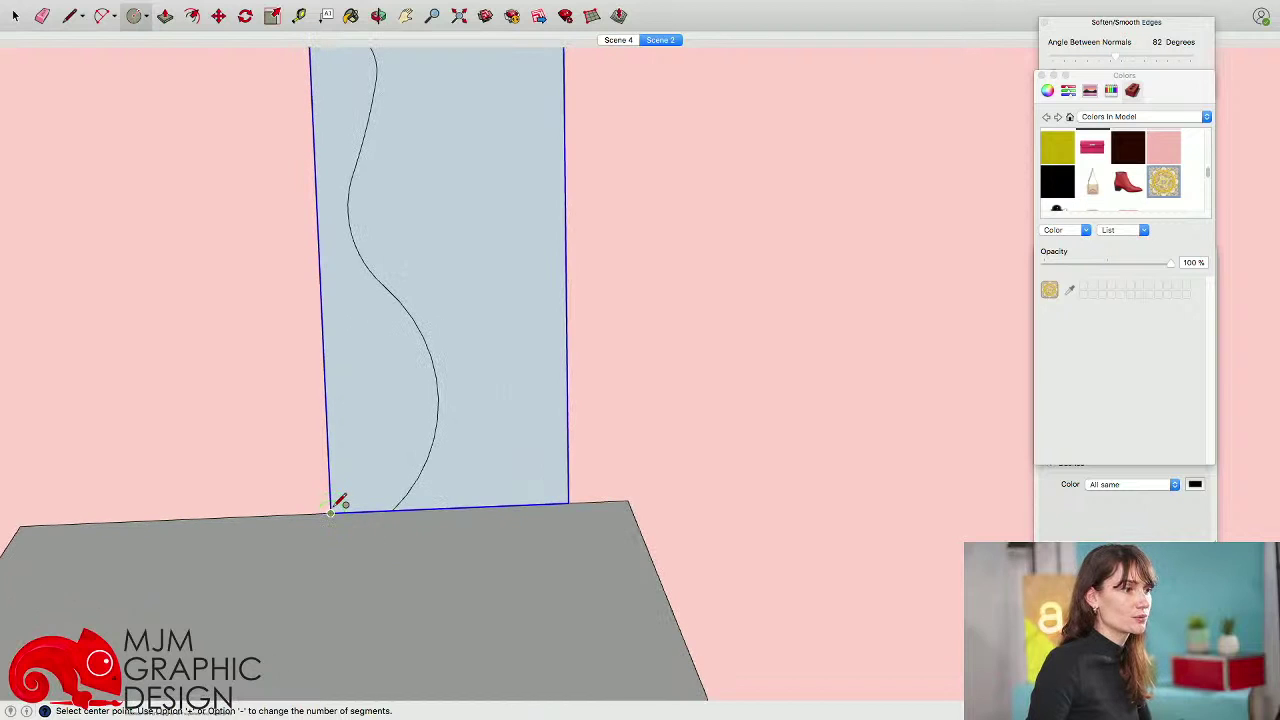
click(336, 512)
click(397, 507)
scroll(400, 492, down, 2)
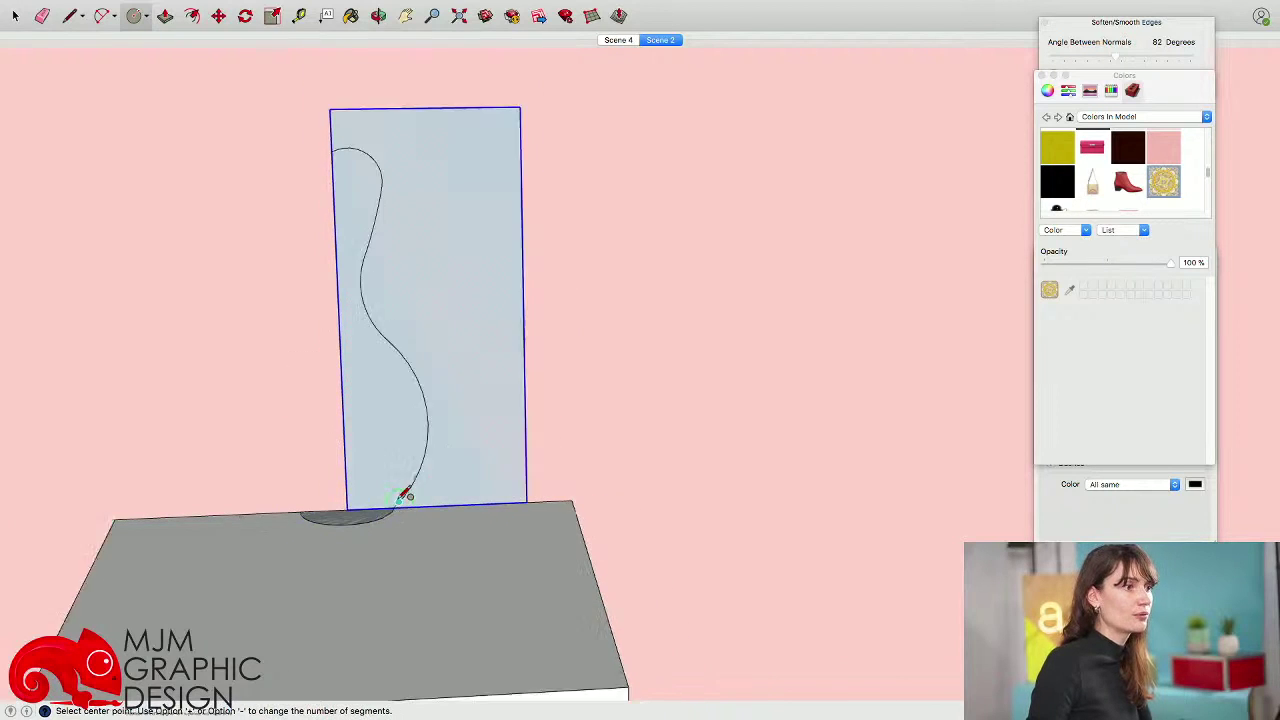
scroll(400, 492, up, 1)
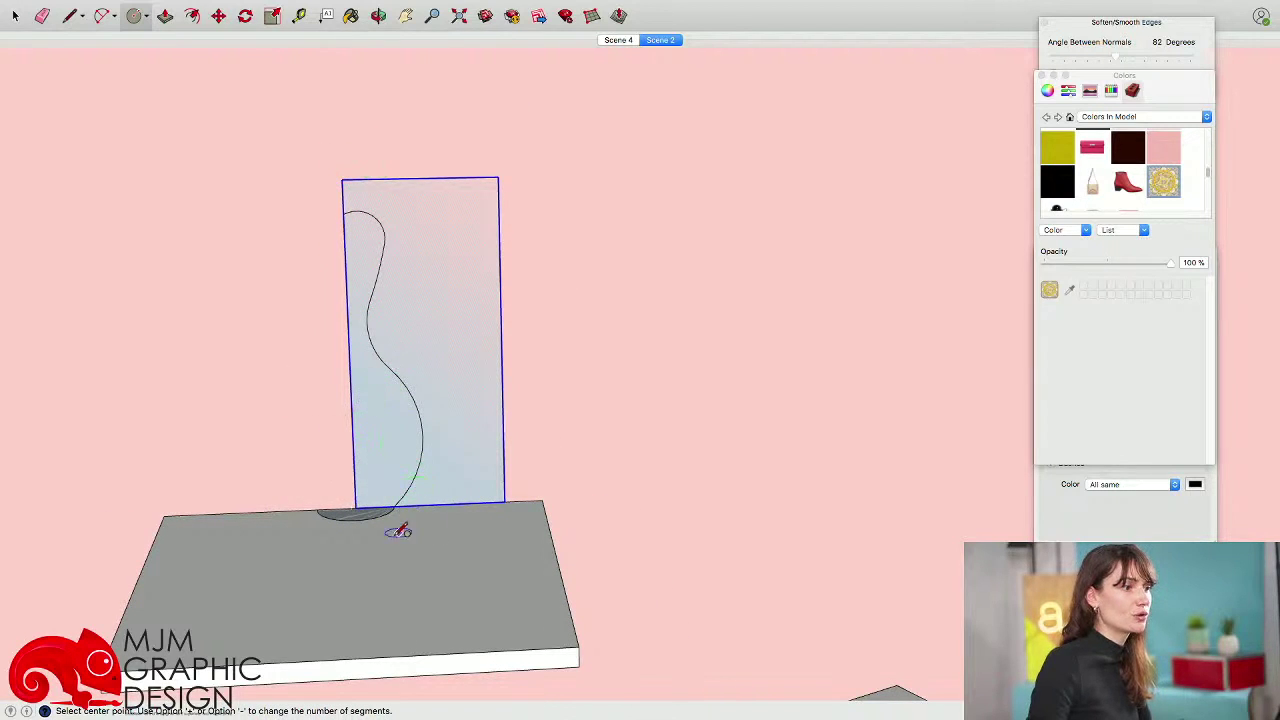
- Close the profile with a line from the base corner up to the head arc and delete the guide rectangle
middle_drag(374, 543, 382, 577)
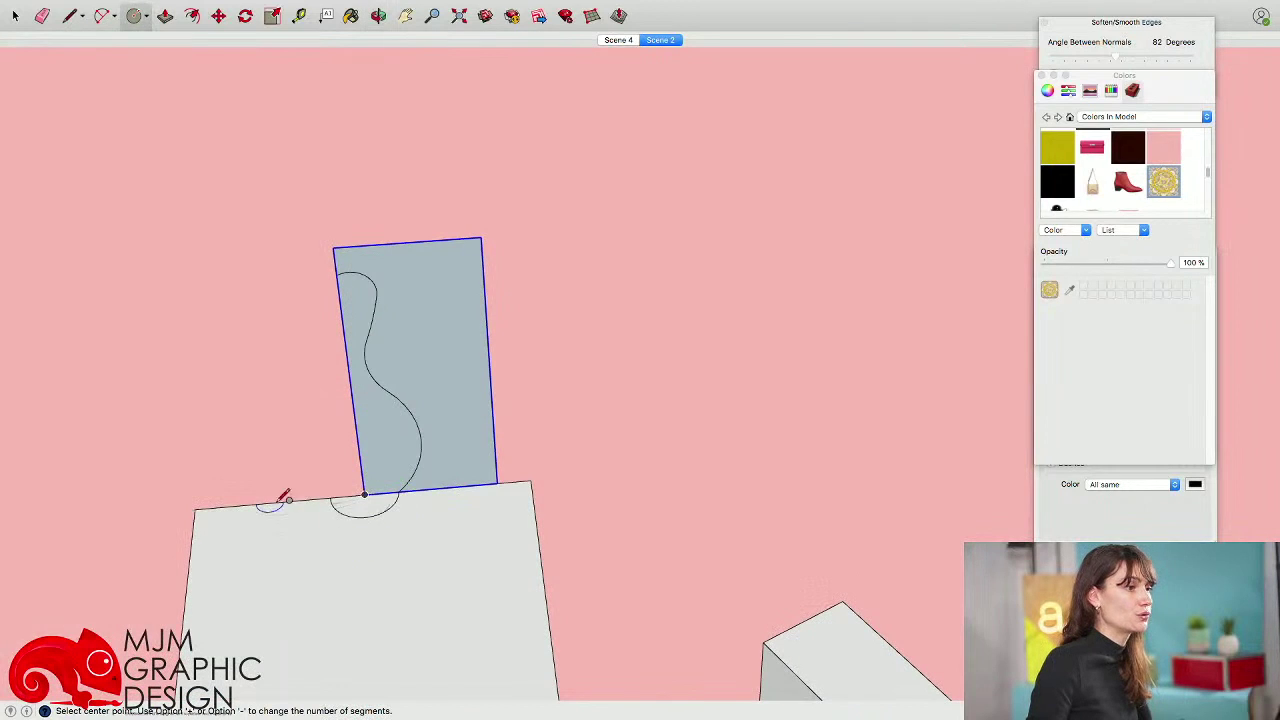
scroll(366, 491, up, 4)
key(l)
click(363, 491)
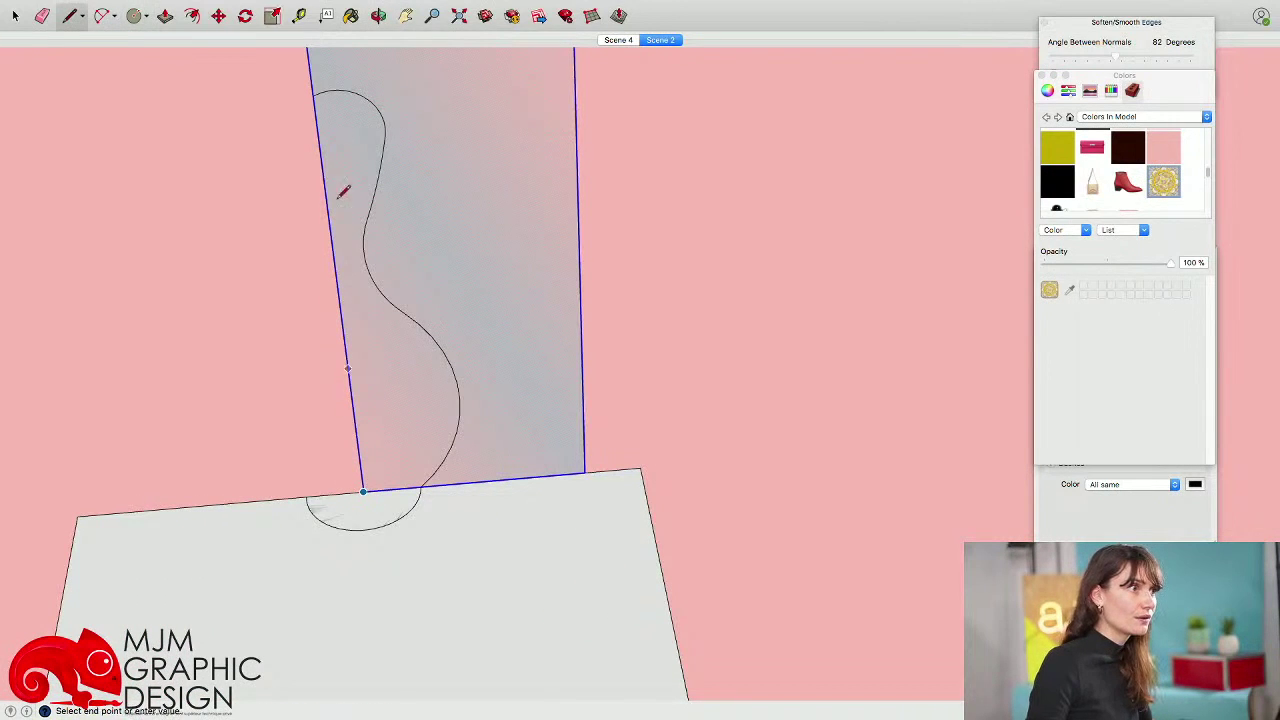
click(314, 95)
key(space)
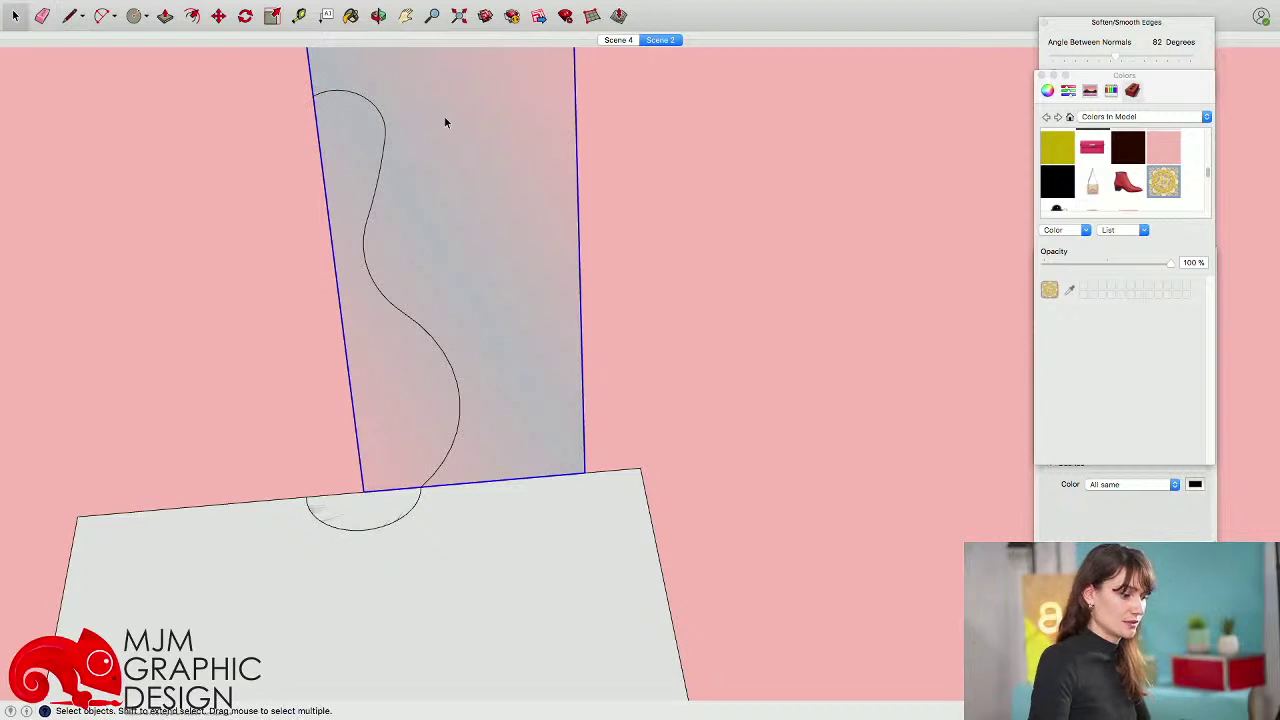
key(Delete)
scroll(394, 171, down, 2)
- Hide the pink wall and the shelf so that the profile and the full base circle are accessible
double_click(382, 167)
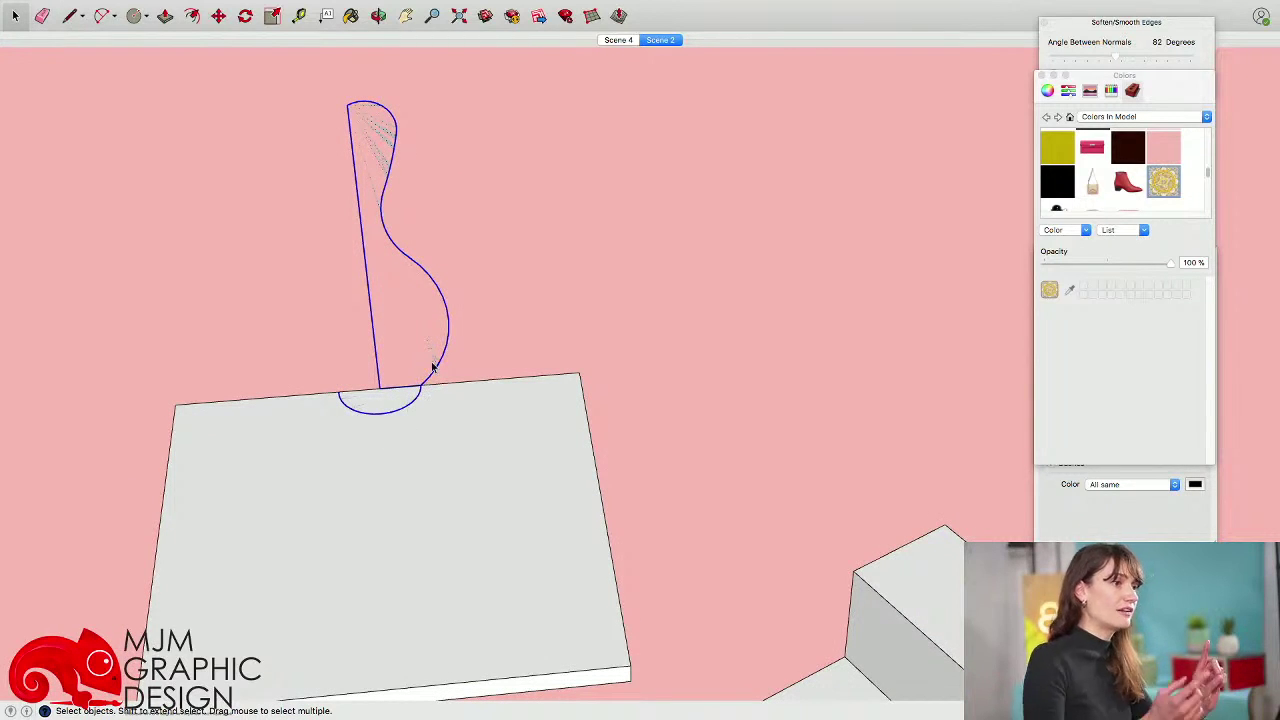
click(404, 411)
scroll(482, 364, down, 3)
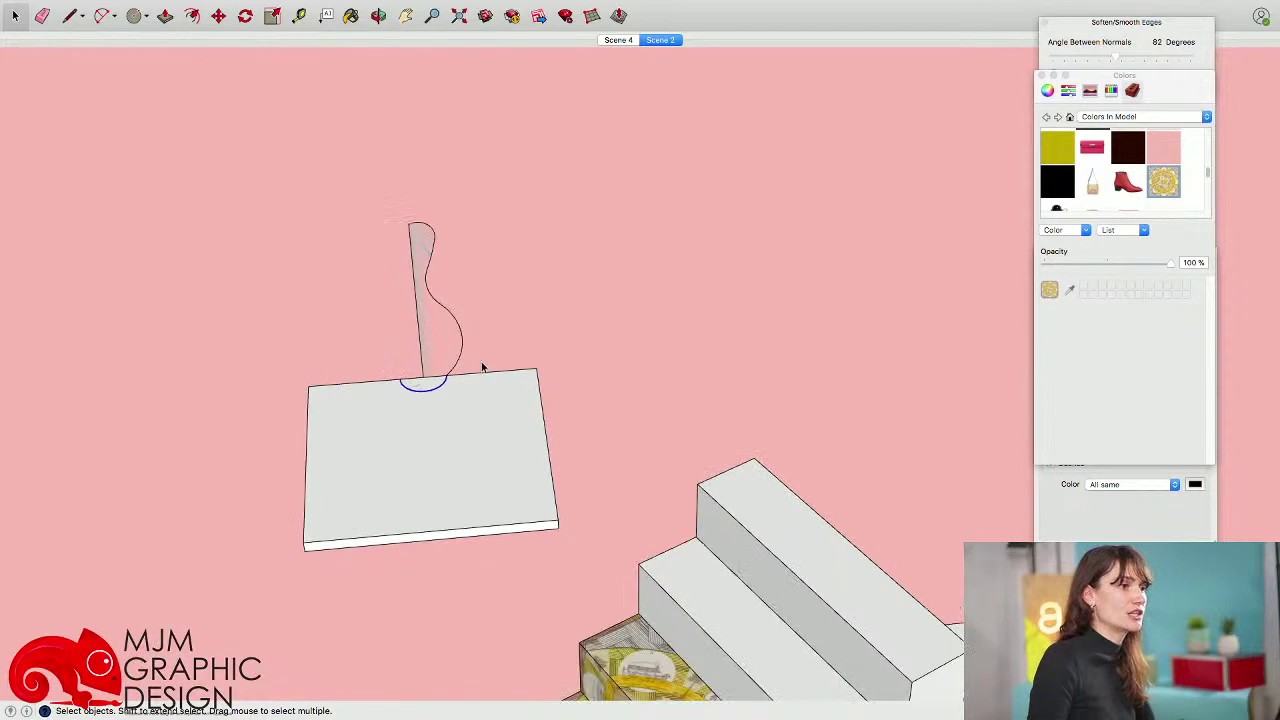
click(540, 303)
key(Delete)
middle_drag(454, 342, 467, 467)
scroll(520, 475, up, 5)
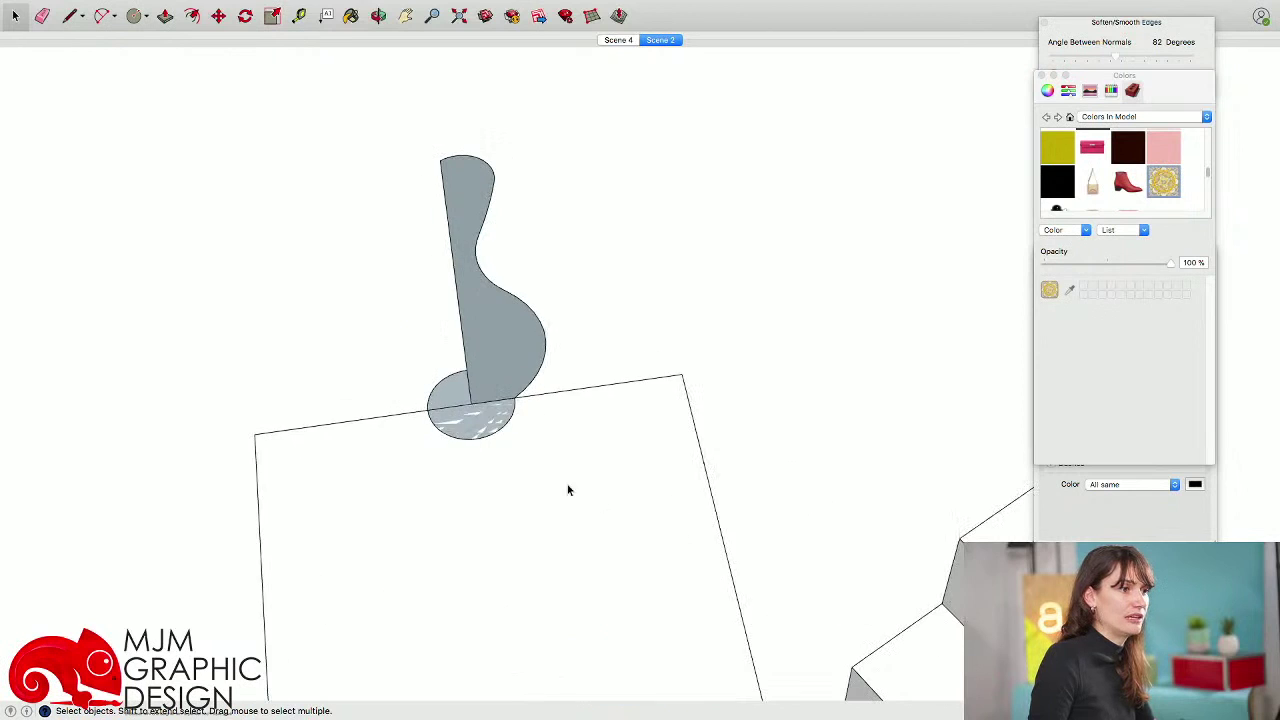
- Sweep the profile face around the base circle with Follow Me to form a bowling pin
click(488, 461)
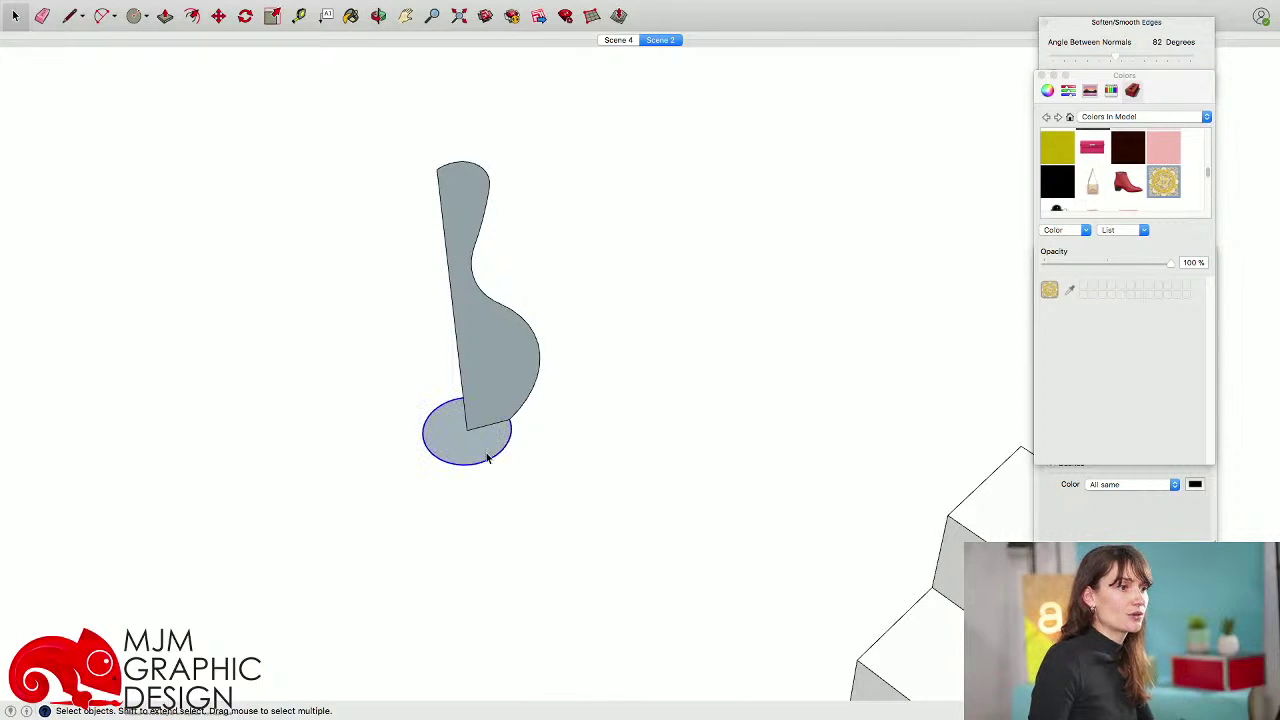
click(275, 7)
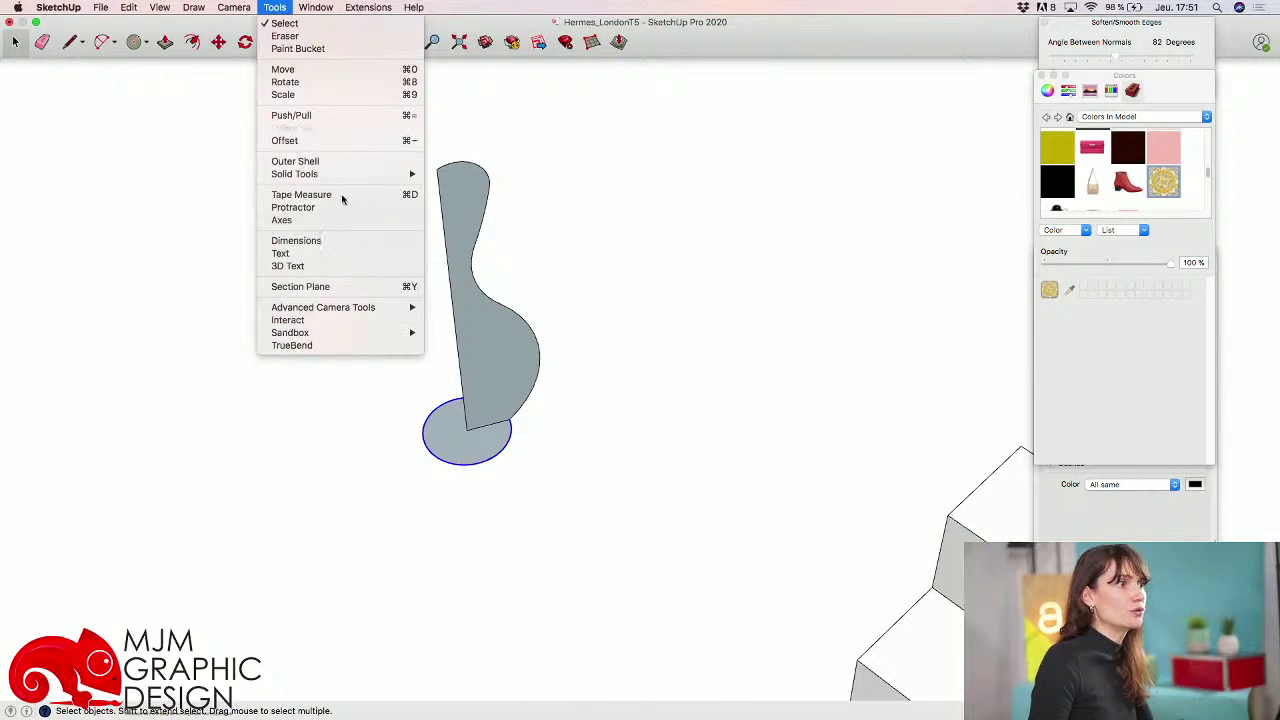
click(334, 128)
click(523, 349)
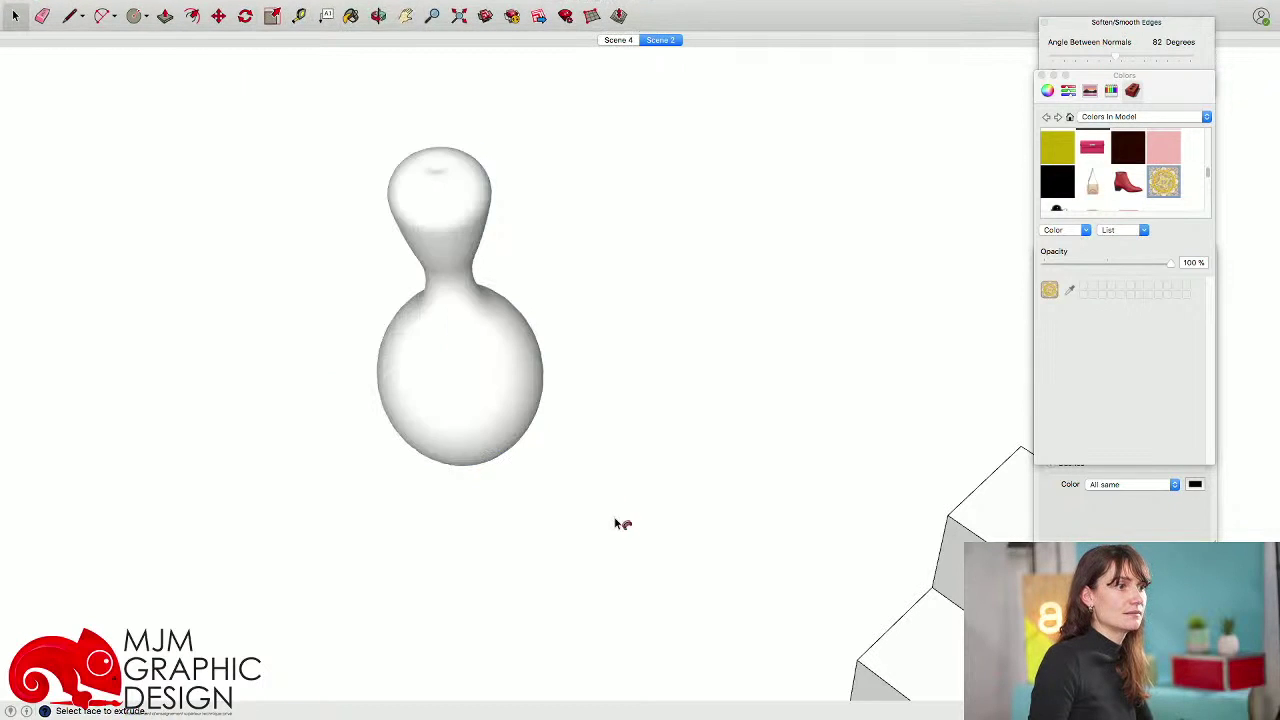
- Unhide the pink walls and the shelf around the bowling pin
middle_drag(615, 523, 549, 414)
scroll(403, 178, down, 10)
middle_drag(403, 180, 446, 307)
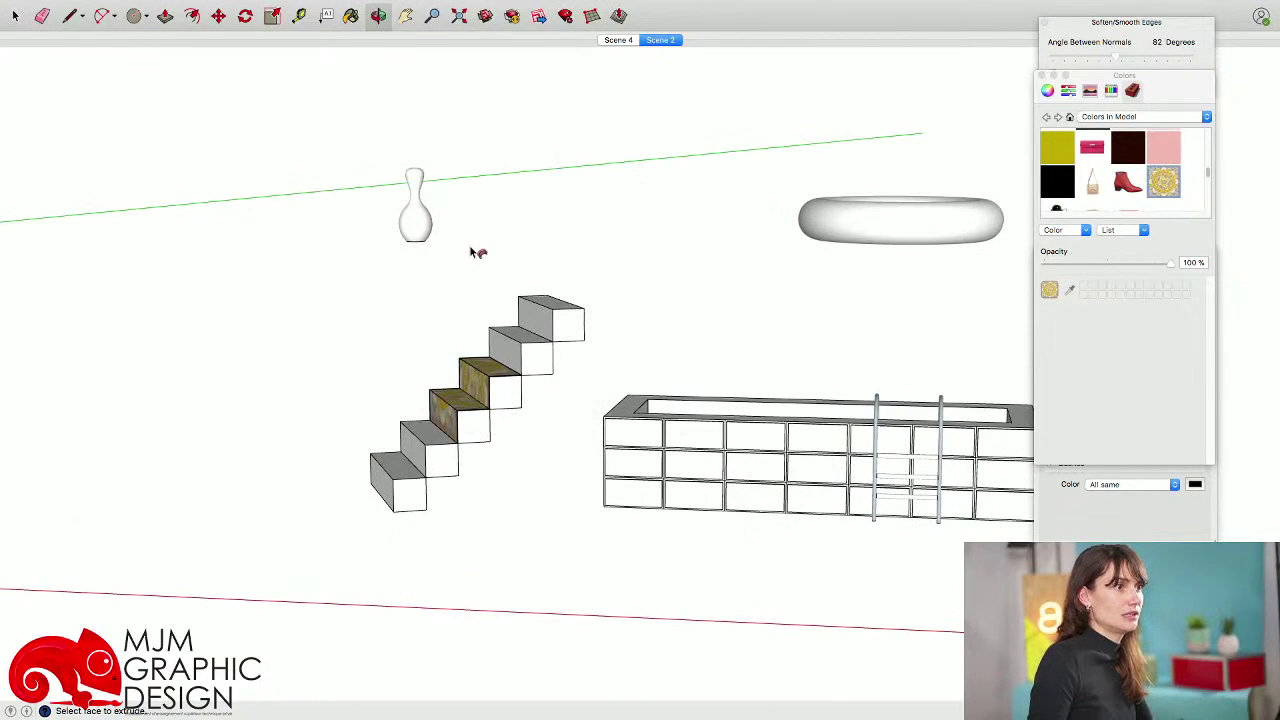
key(shift+super+e)
key(space)
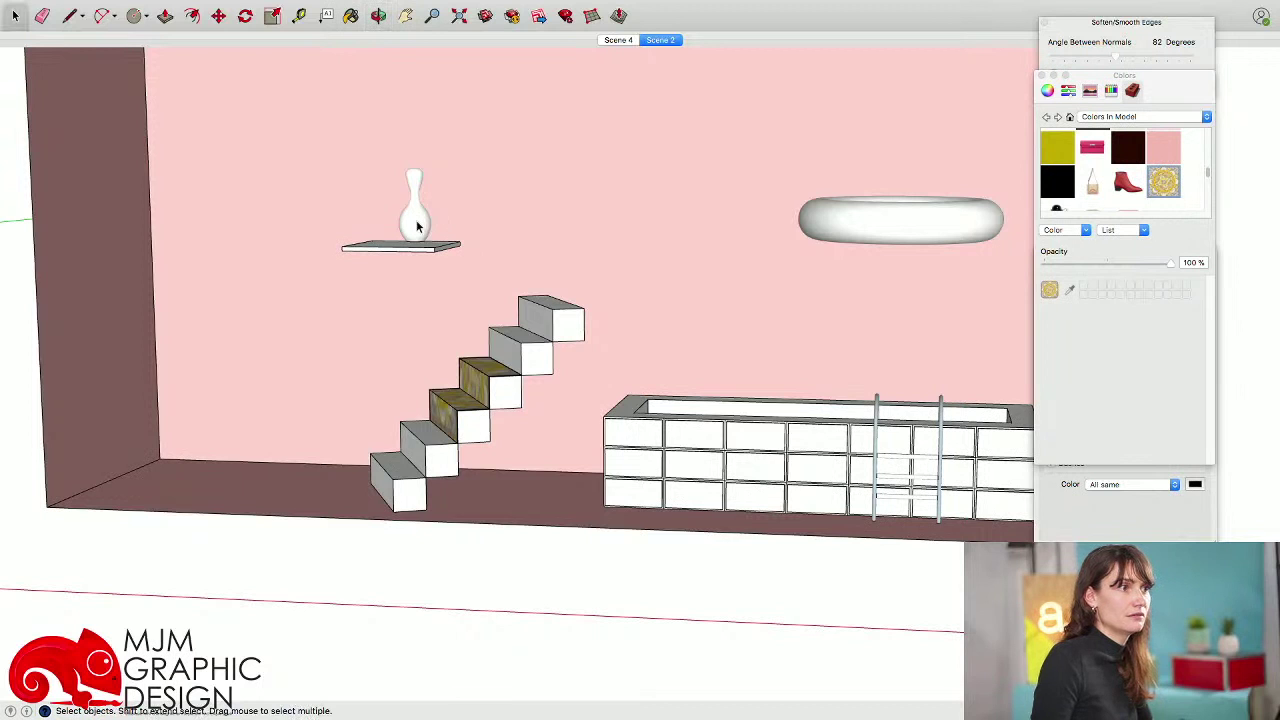
- Turn the bowling pin on the shelf into a component
click(416, 226)
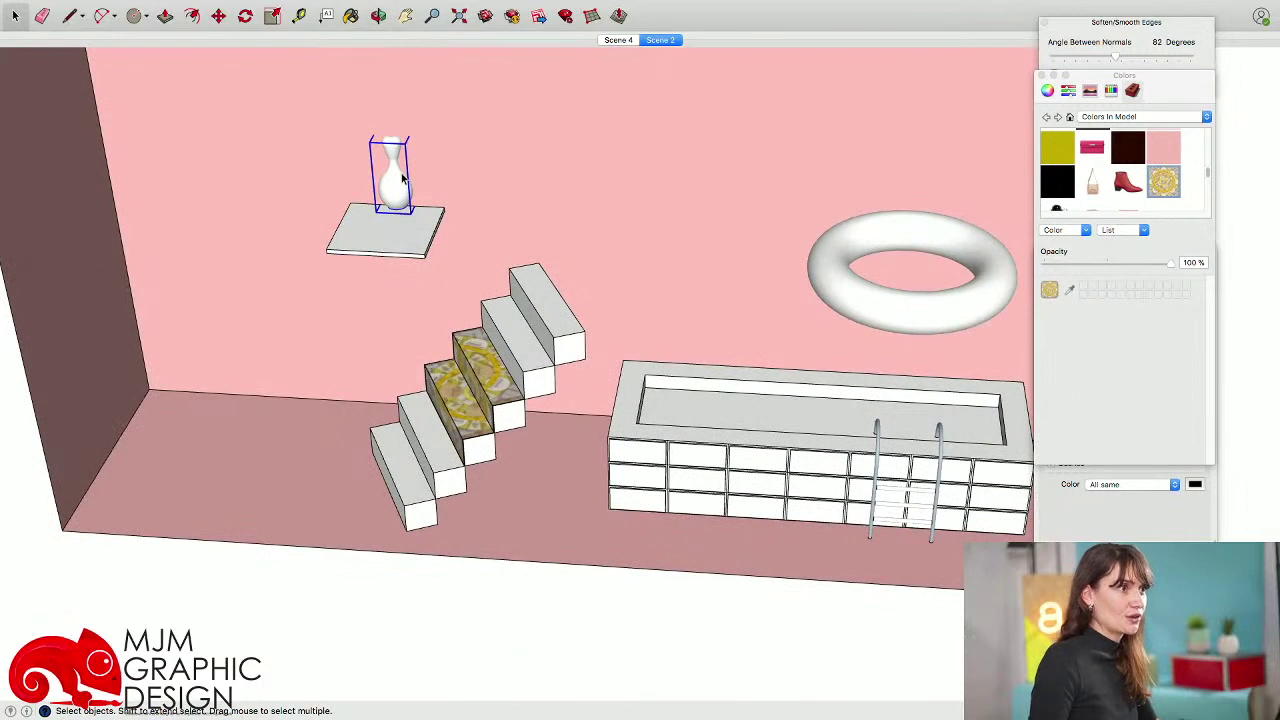
right_click(403, 176)
click(466, 283)
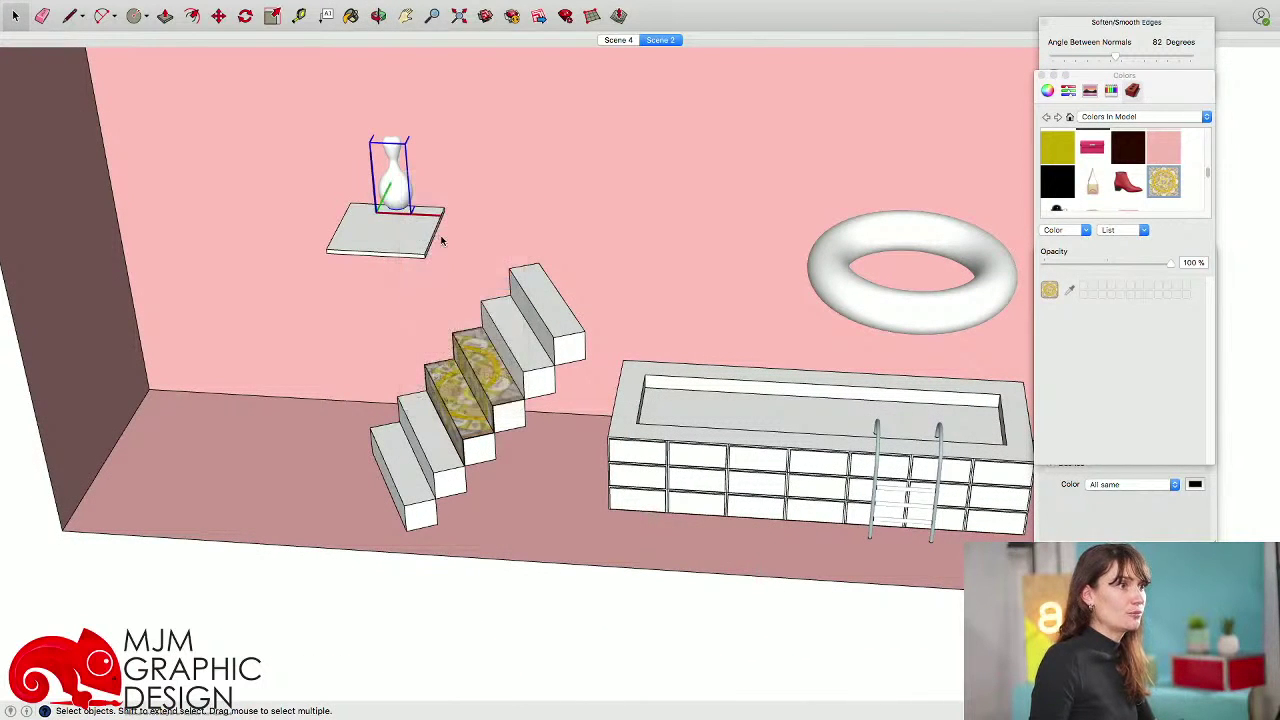
click(750, 355)
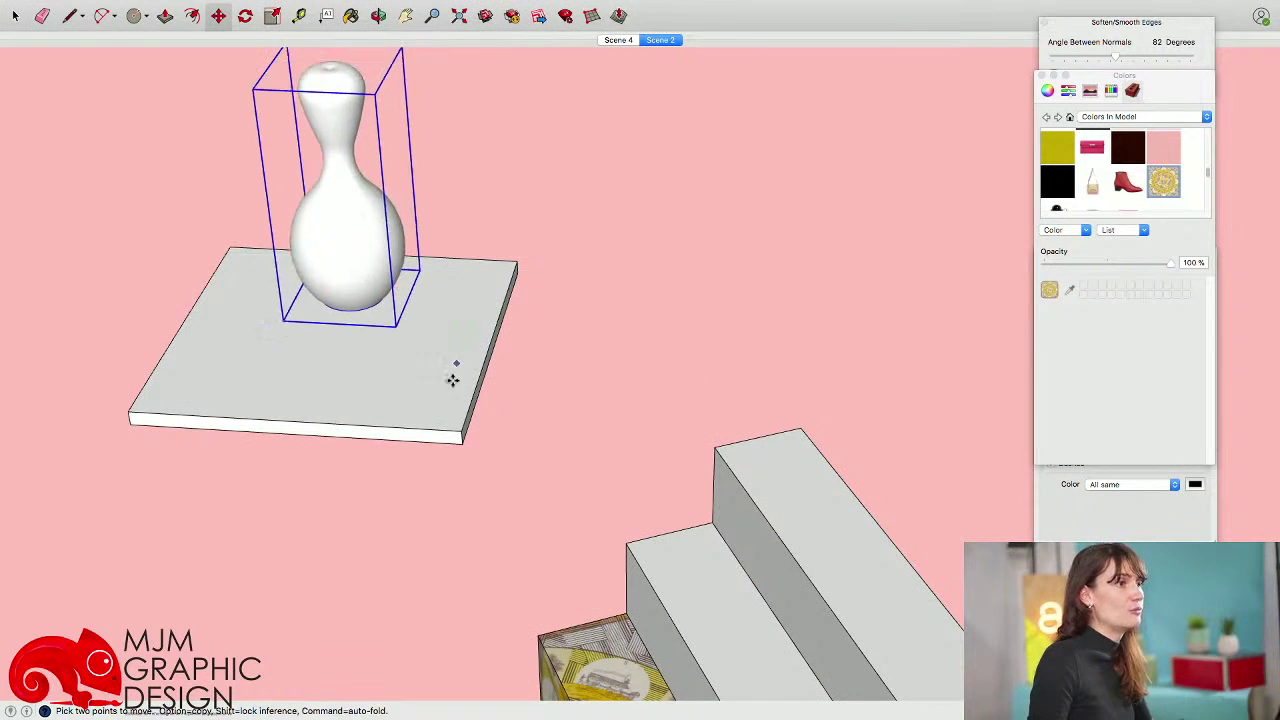
- Move the bowling pin forward from the wall and toward the stair-side edge of the shelf
click(391, 381)
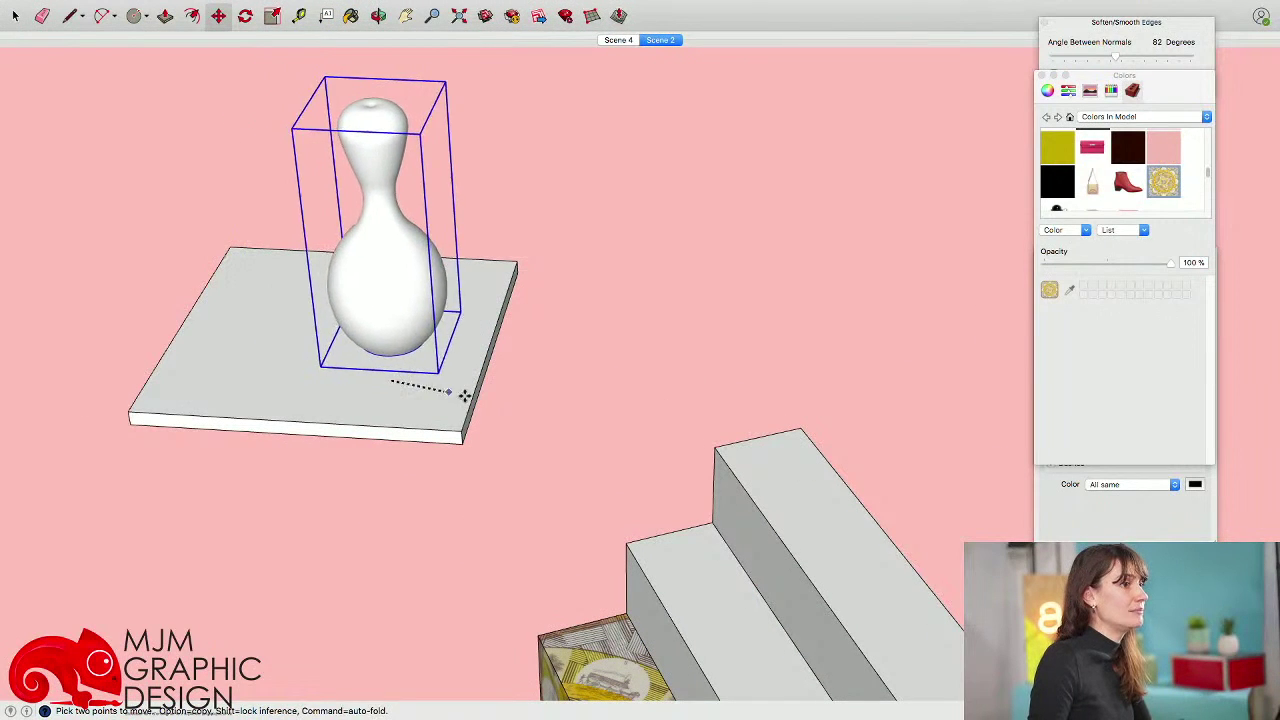
click(474, 380)
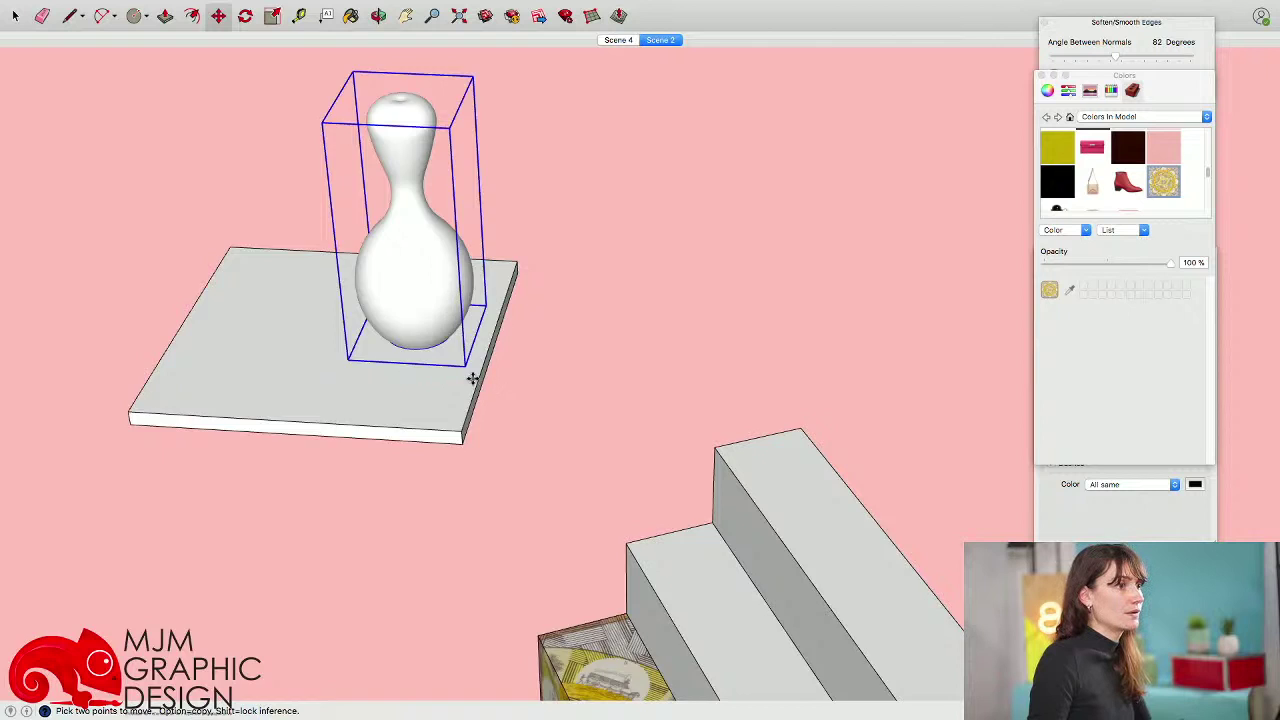
scroll(469, 378, down, 5)
- Copy the bowling pin across the shelf and divide the copy distance by 2 to get a row of three pins
click(448, 388)
key(alt)
click(297, 379)
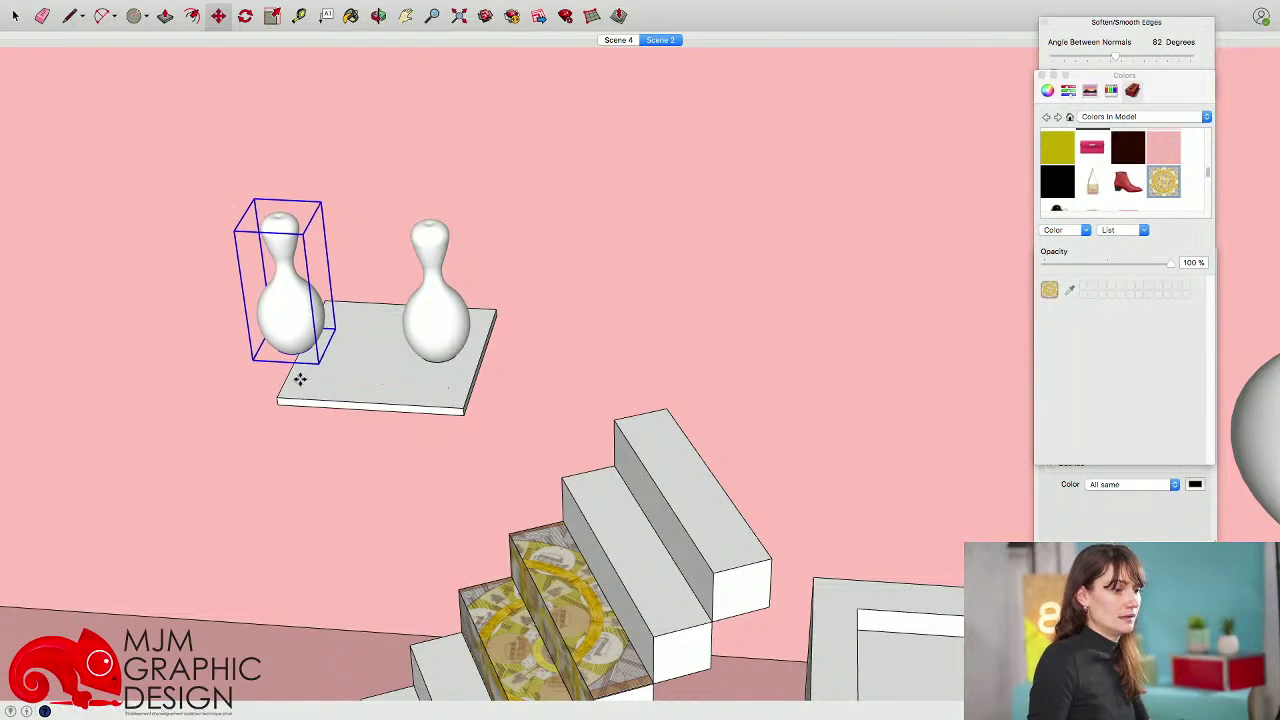
text(/2)
key(Return)
scroll(286, 382, down, 4)
key(space)
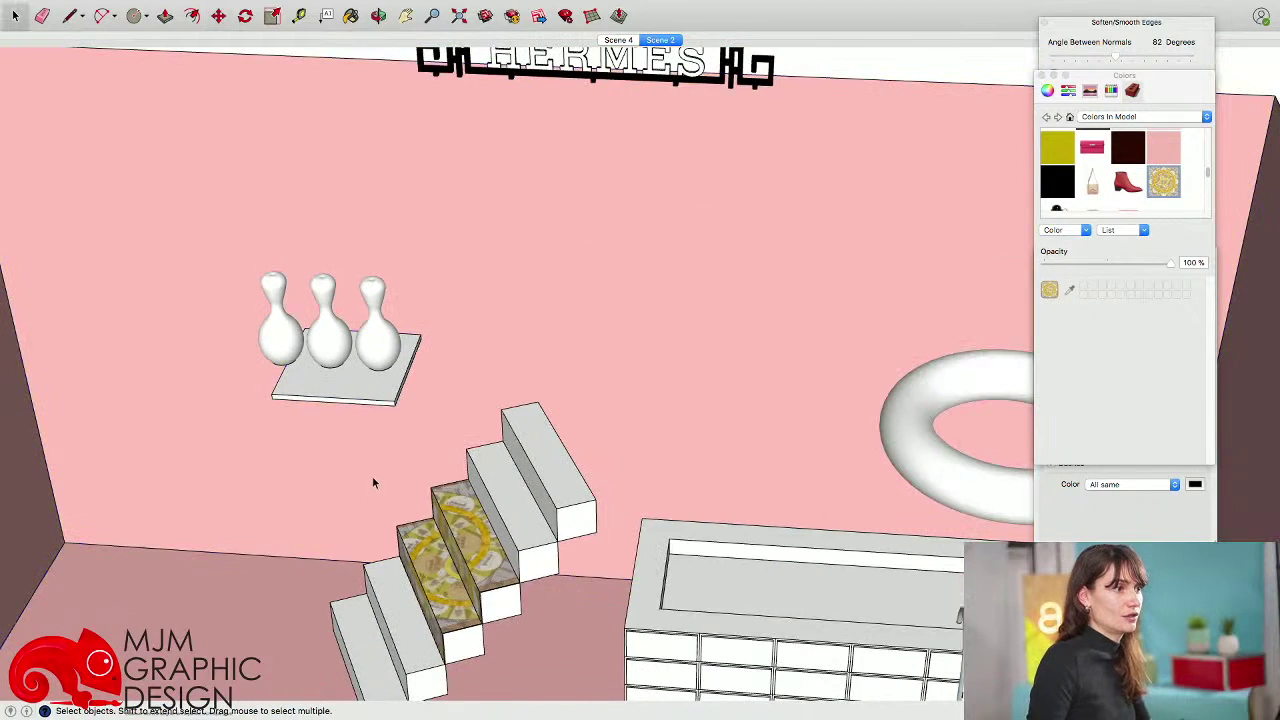
double_click(342, 386)
drag(186, 235, 349, 450)
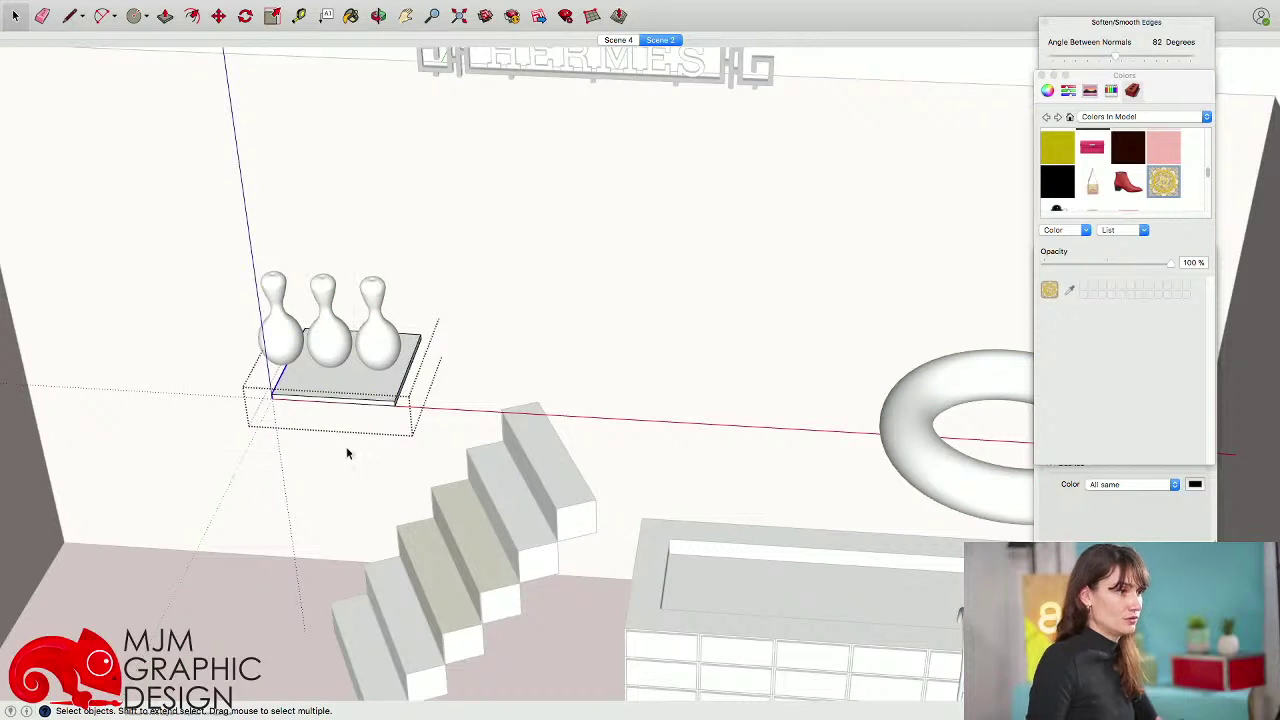
key(m)
key(space)
scroll(294, 437, down, 5)
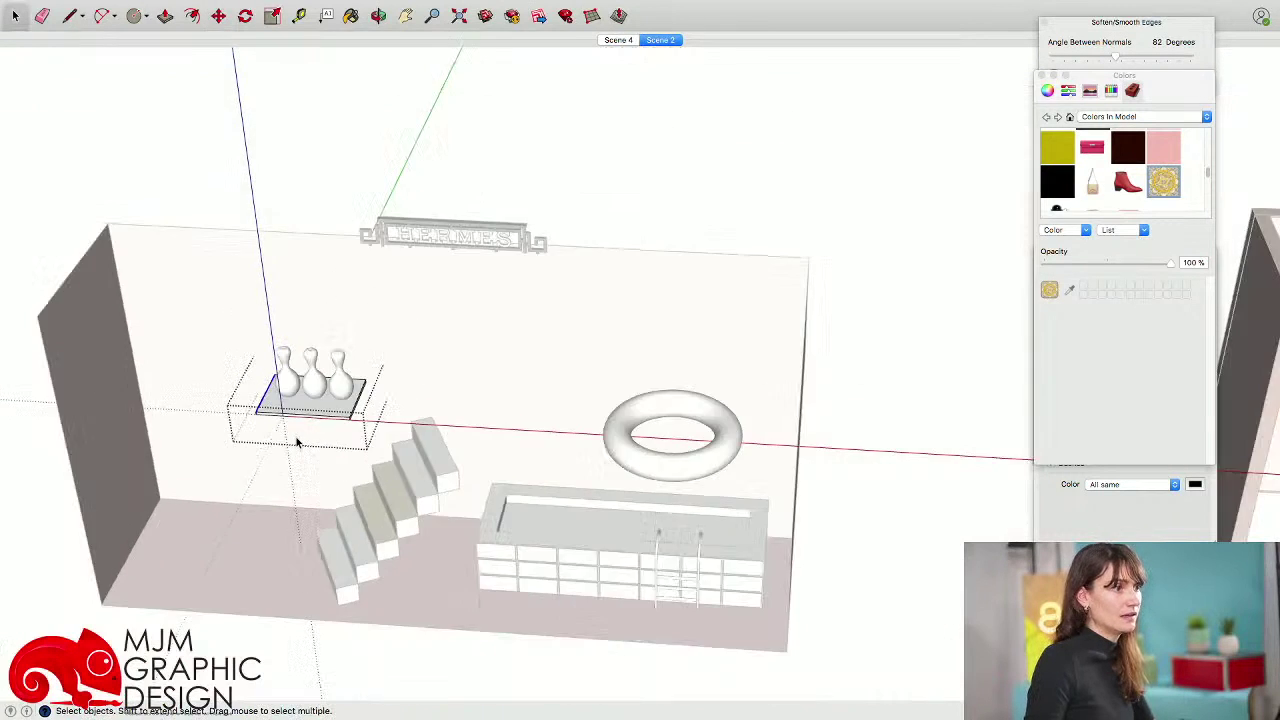
click(290, 156)
scroll(308, 556, down, 1)
middle_drag(308, 556, 354, 380)
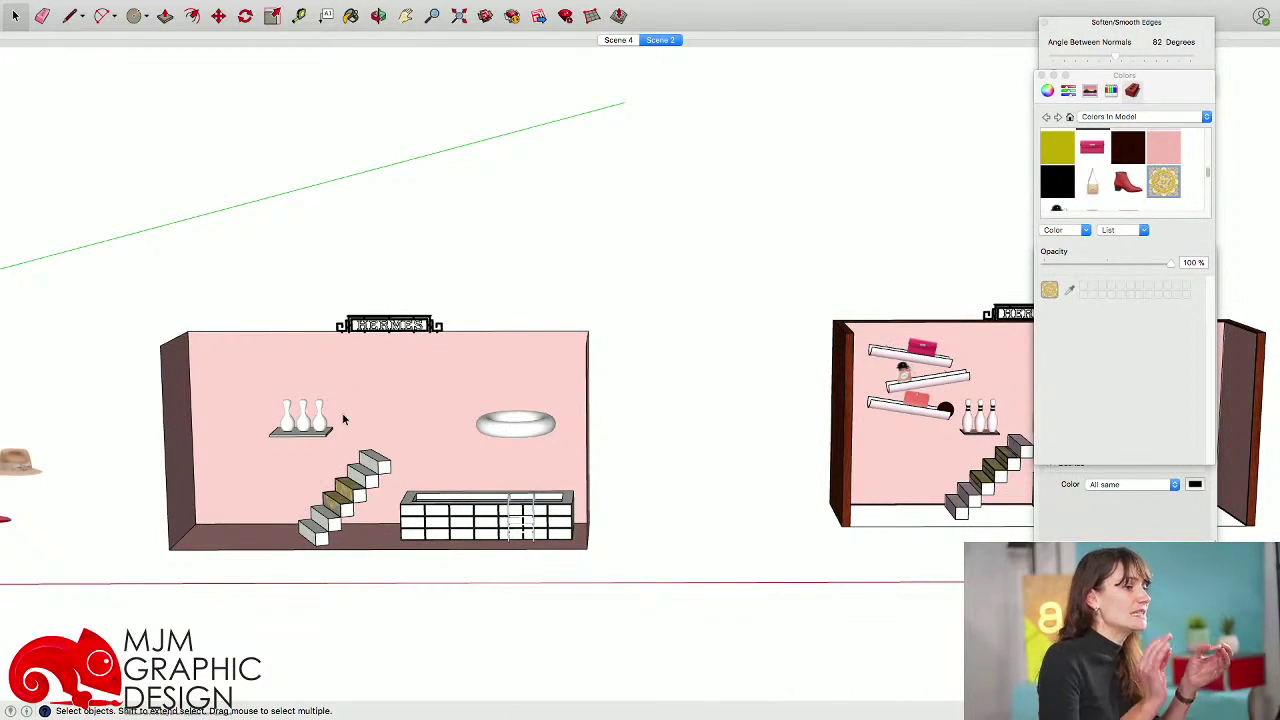
scroll(300, 430, up, 5)
scroll(333, 410, up, 2)
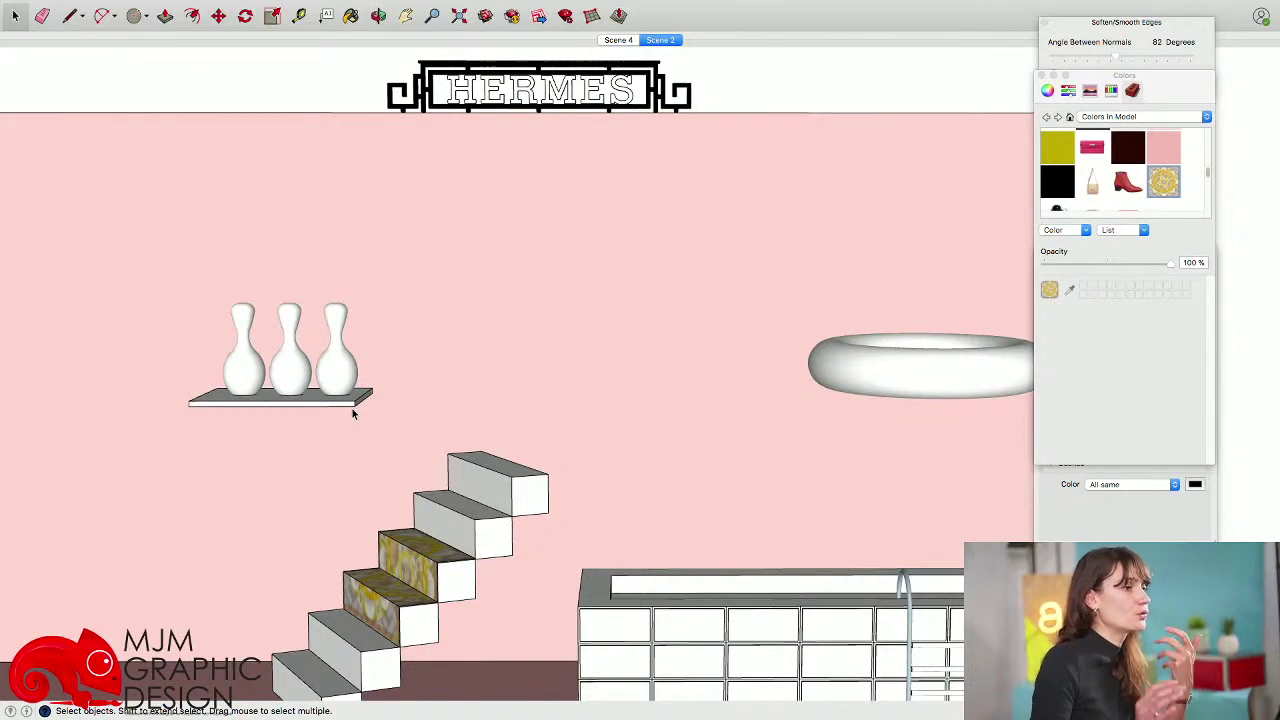
scroll(352, 415, down, 3)
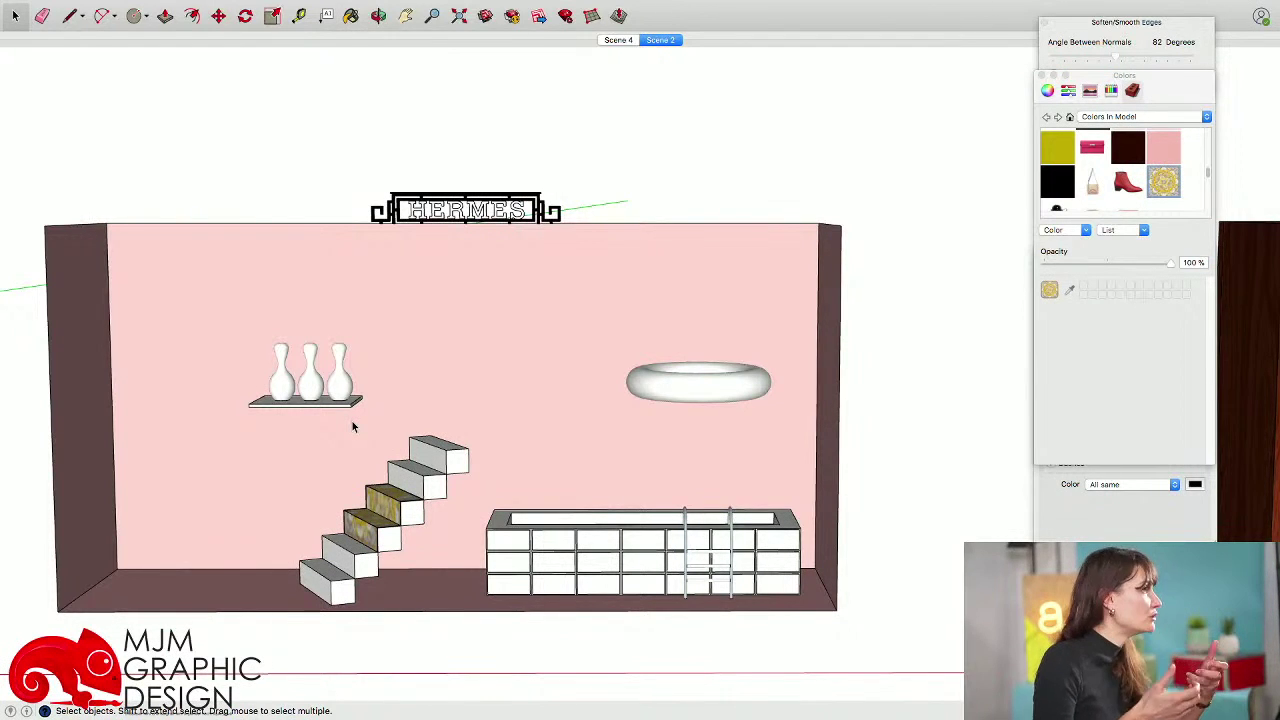
scroll(352, 425, up, 3)
click(343, 397)
key(m)
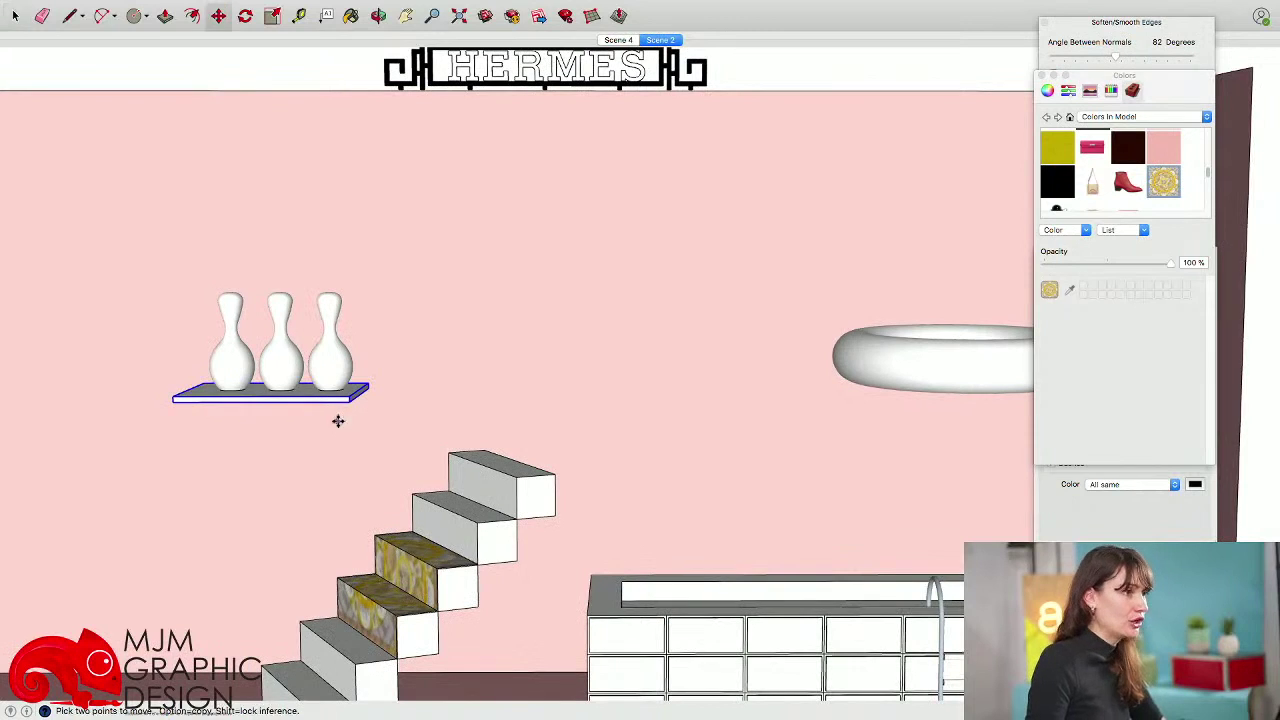
click(340, 420)
click(385, 412)
key(space)
key(s)
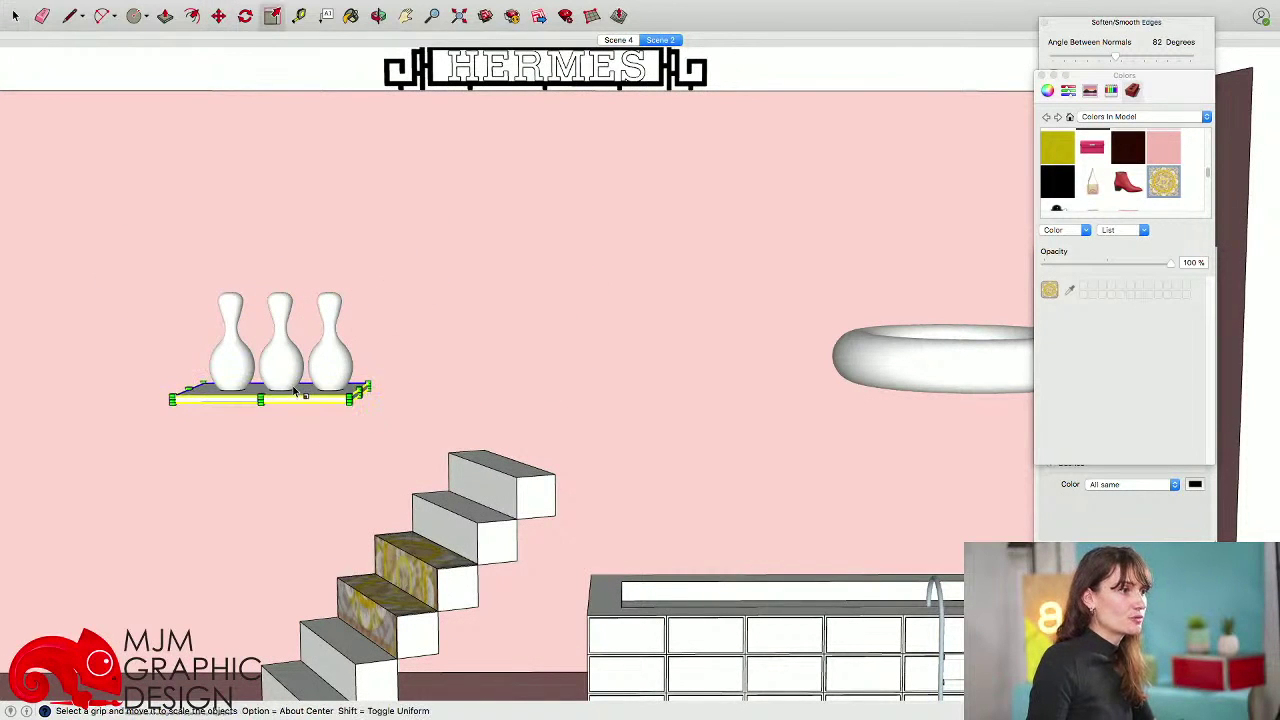
mouse_move(275, 391)
mouse_down()
mouse_move(268, 206)
mouse_move(277, 612)
mouse_move(297, 184)
mouse_move(284, 405)
mouse_up()
key(space)
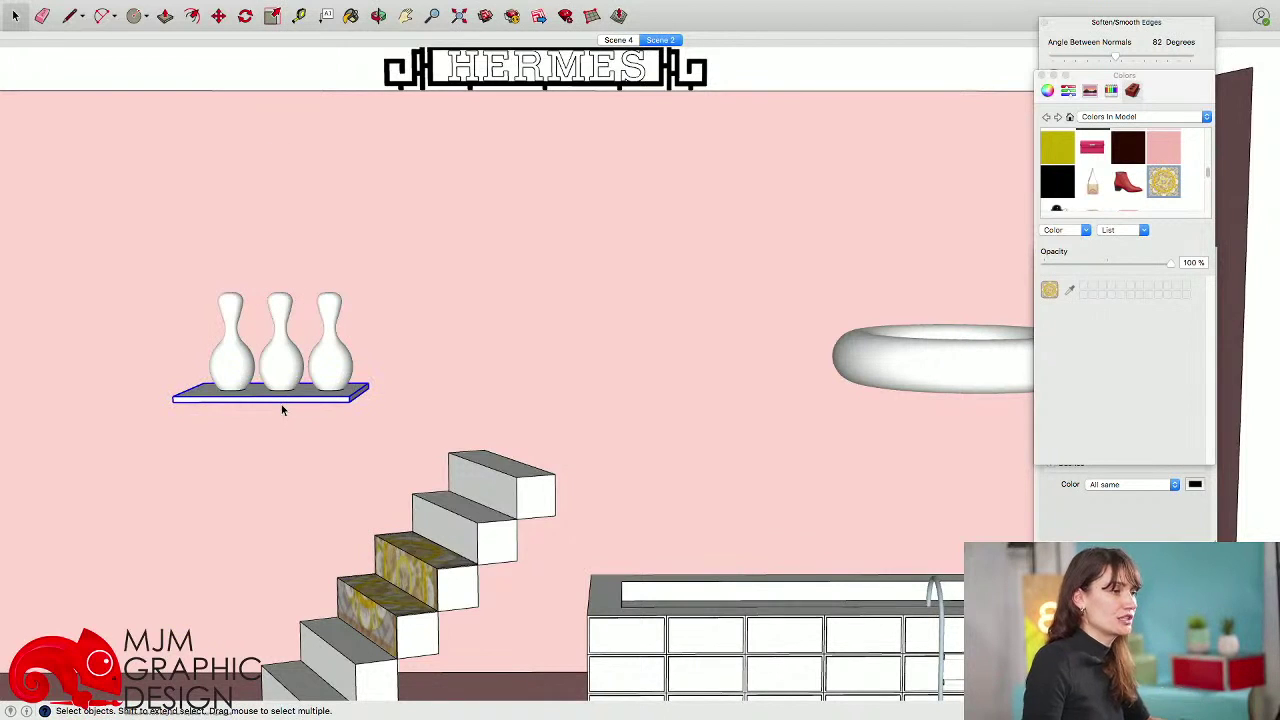
- Scale the three bowling pins upward along the vertical axis to make them taller and slimmer
scroll(285, 409, down, 5)
click(300, 375)
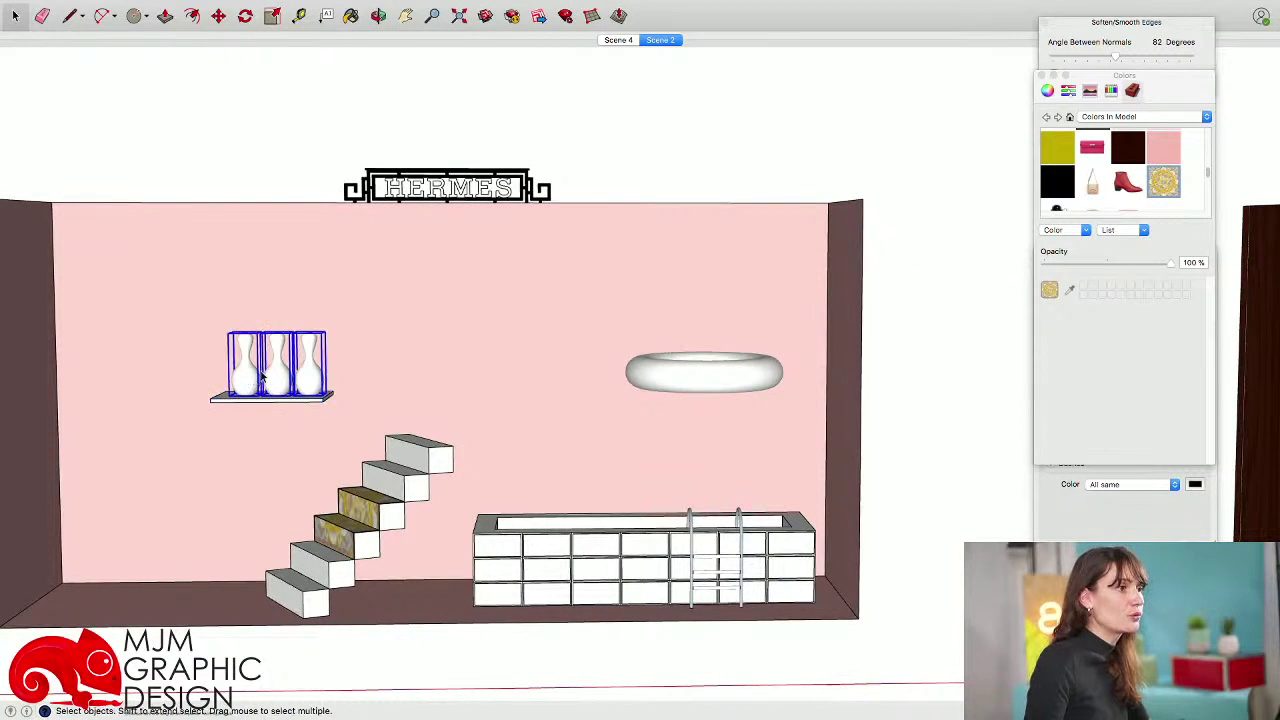
key(s)
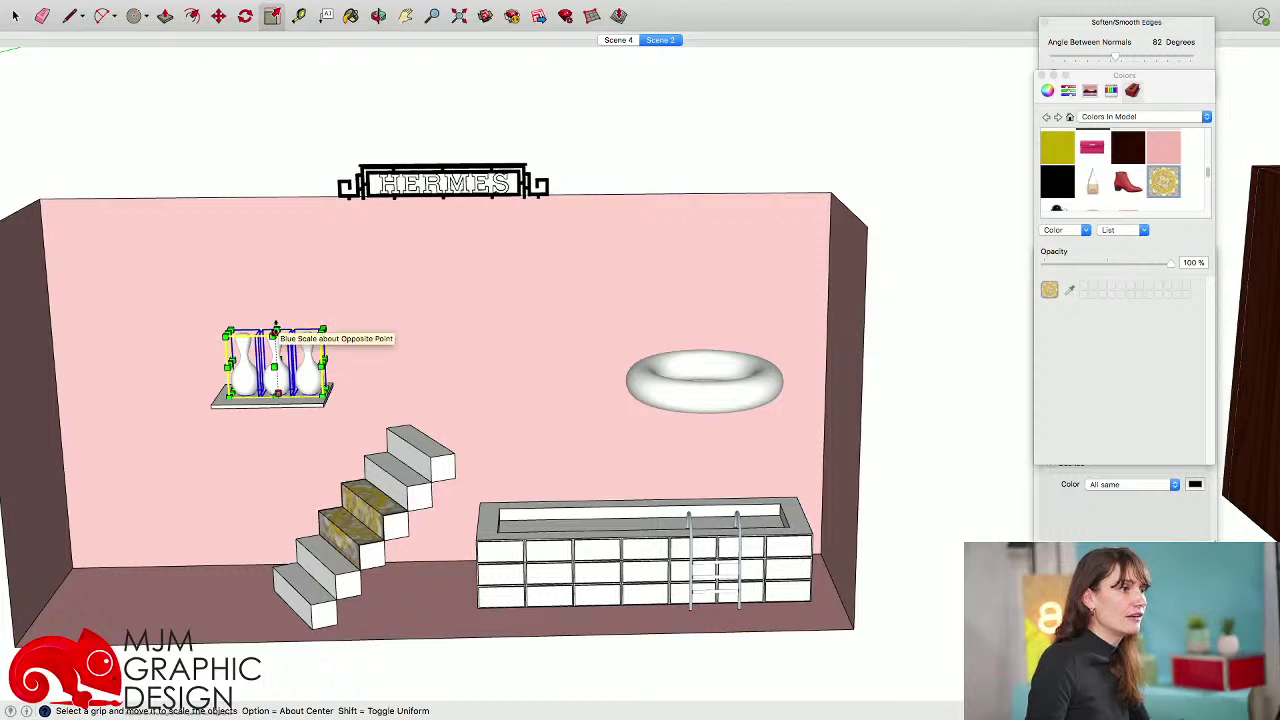
scroll(274, 338, up, 2)
drag(272, 330, 273, 308)
scroll(310, 257, down, 3)
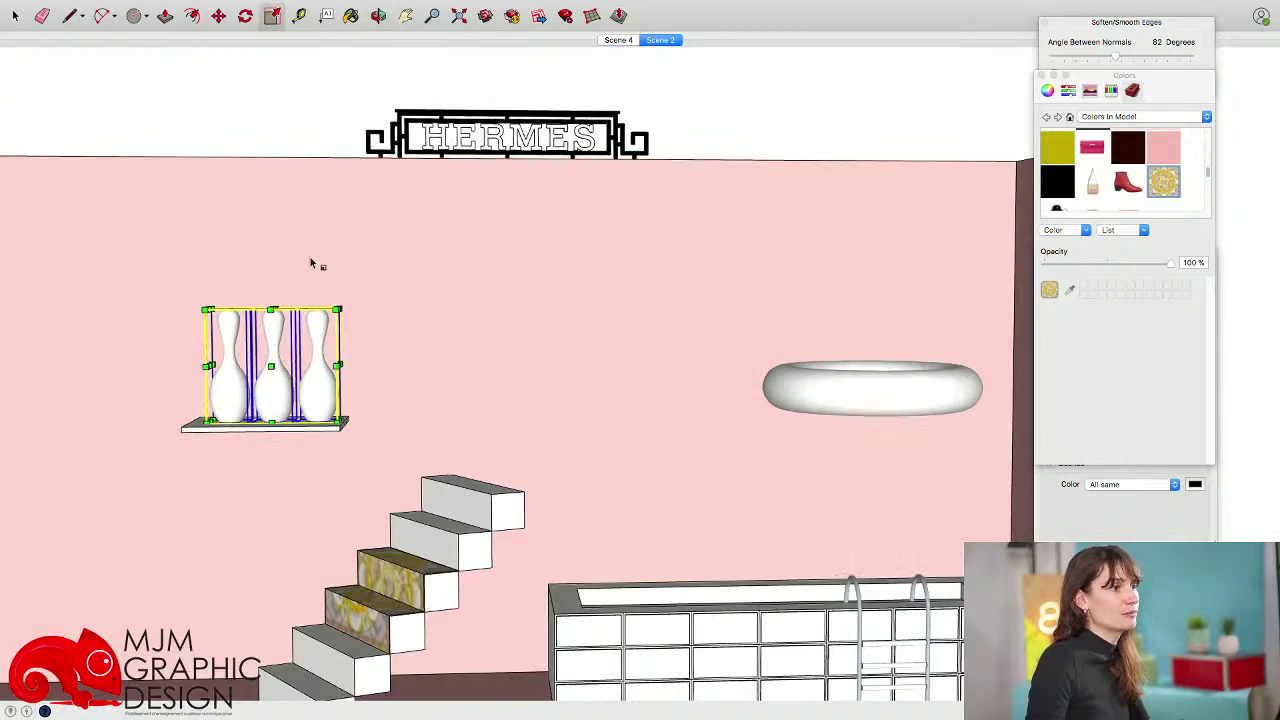
key(space)
click(297, 126)
- Move the three bowling pins together with their shelf sideways along the back wall, over the stairs
drag(182, 229, 398, 384)
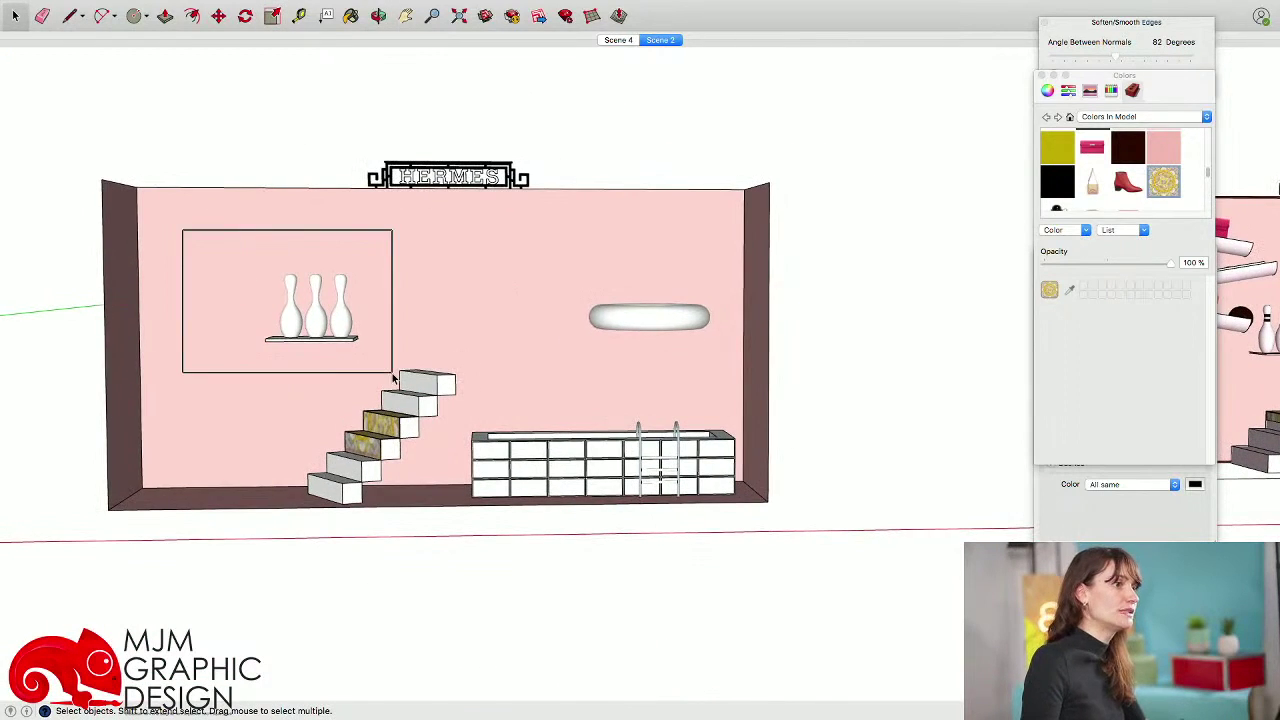
scroll(309, 356, up, 2)
key(m)
click(363, 357)
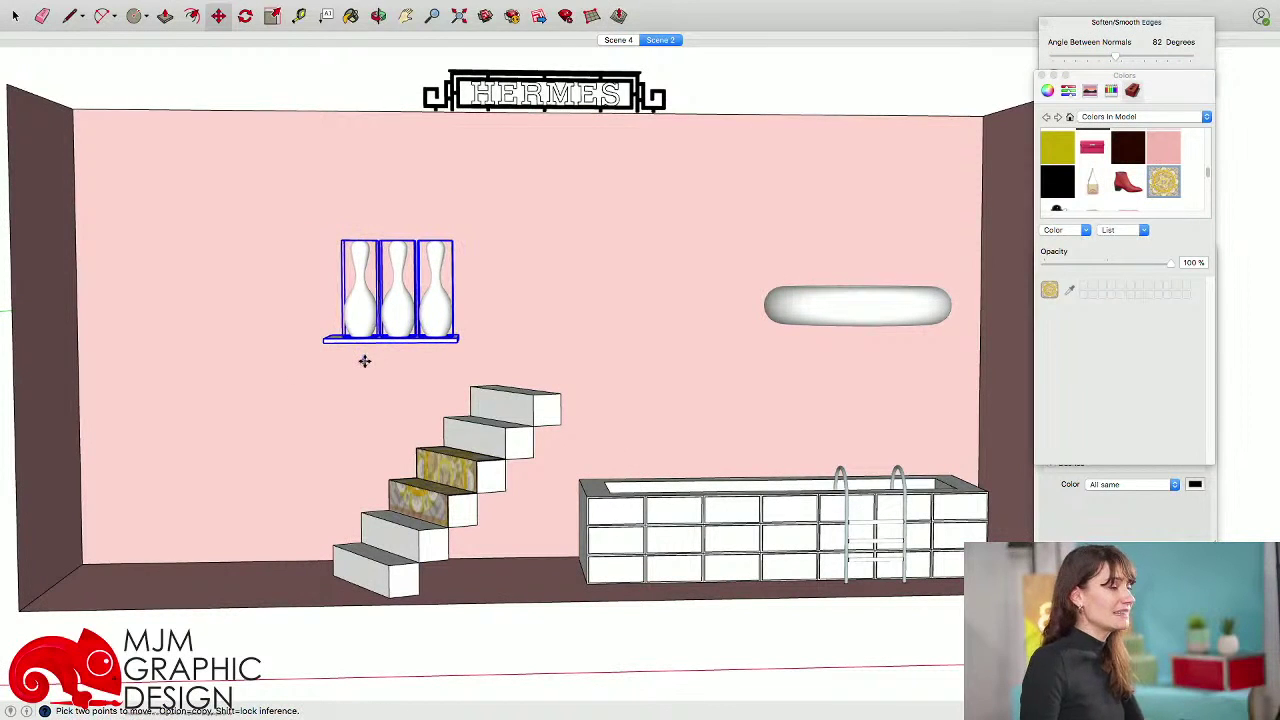
scroll(365, 362, down, 6)
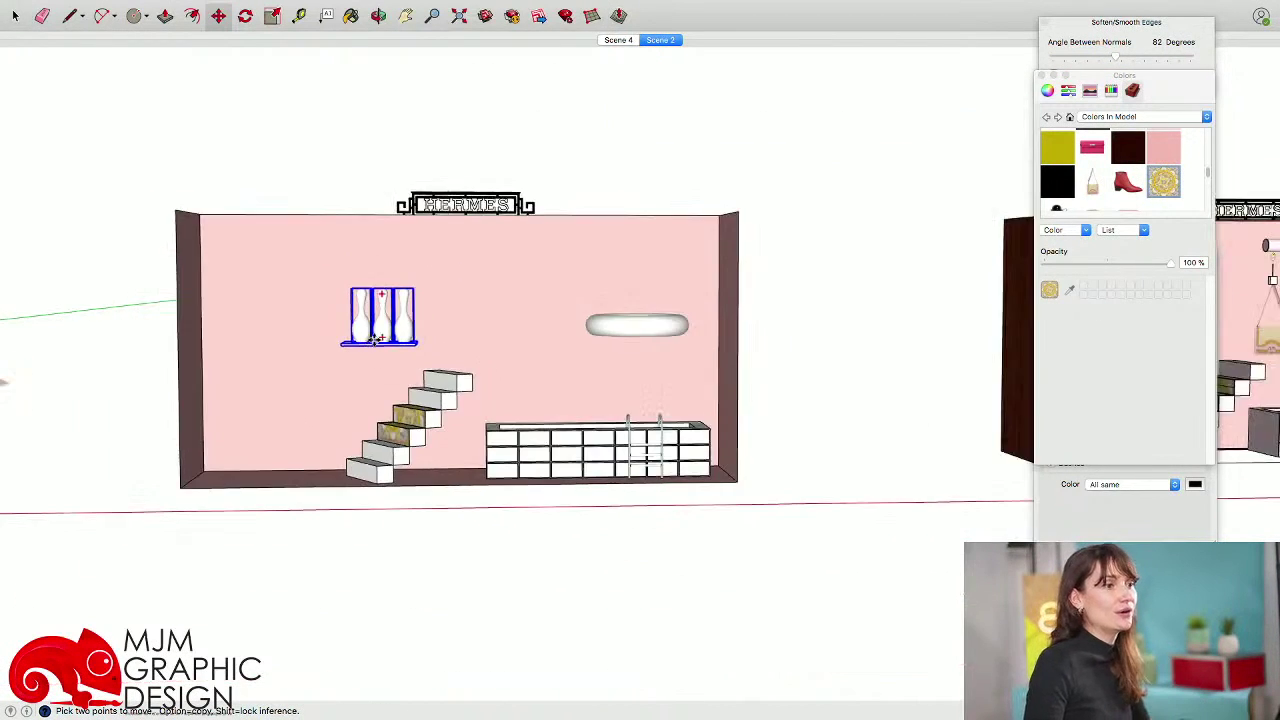
key(space)
click(600, 486)
scroll(650, 482, up, 5)
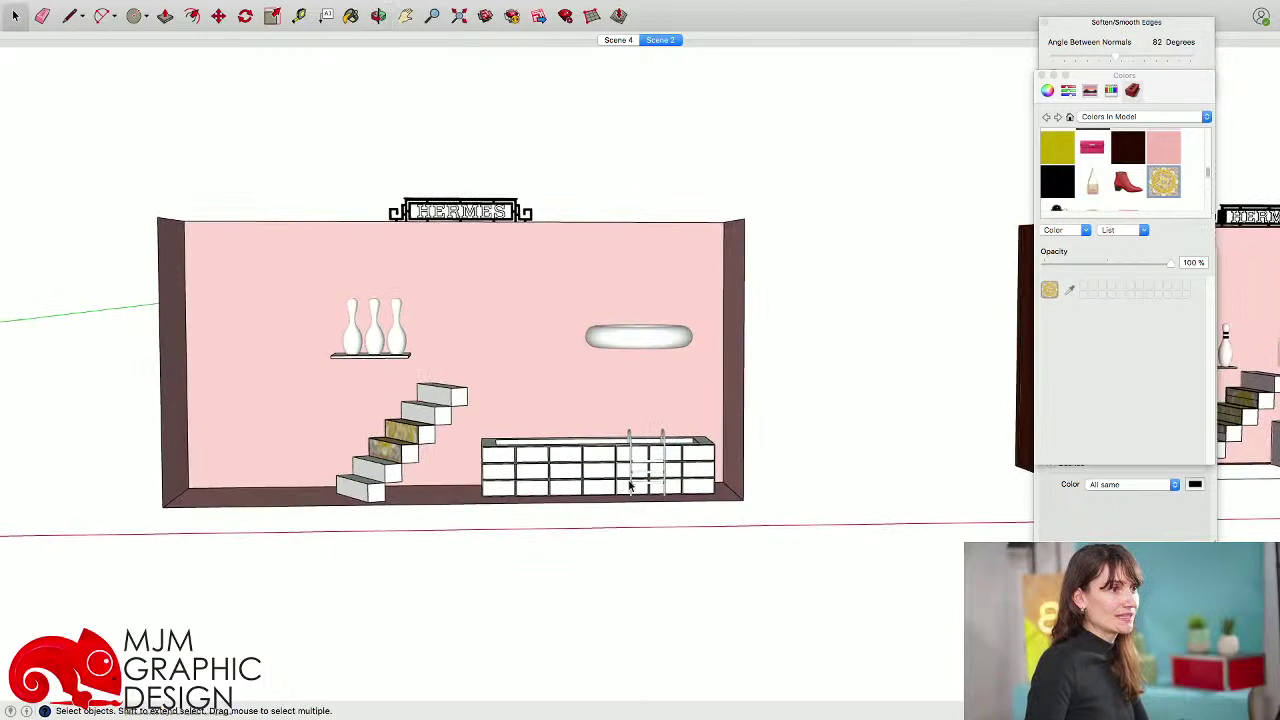
middle_drag(630, 485, 622, 494)
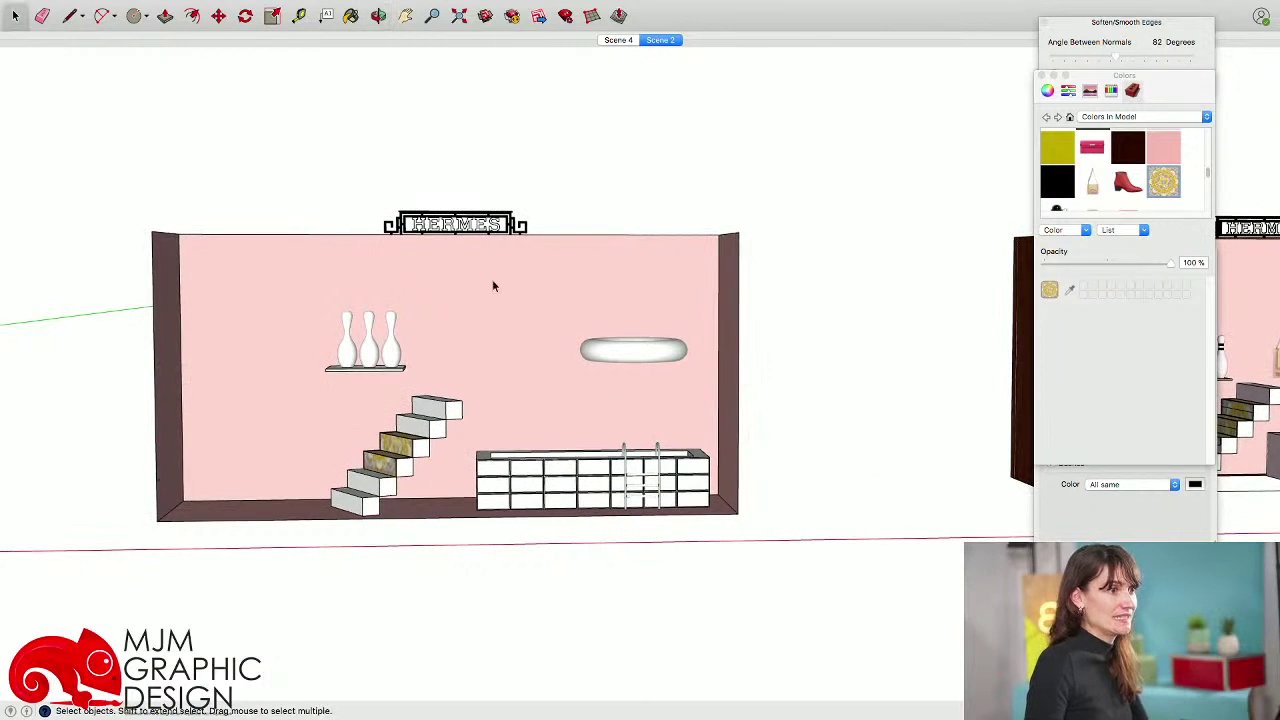
scroll(492, 300, up, 4)
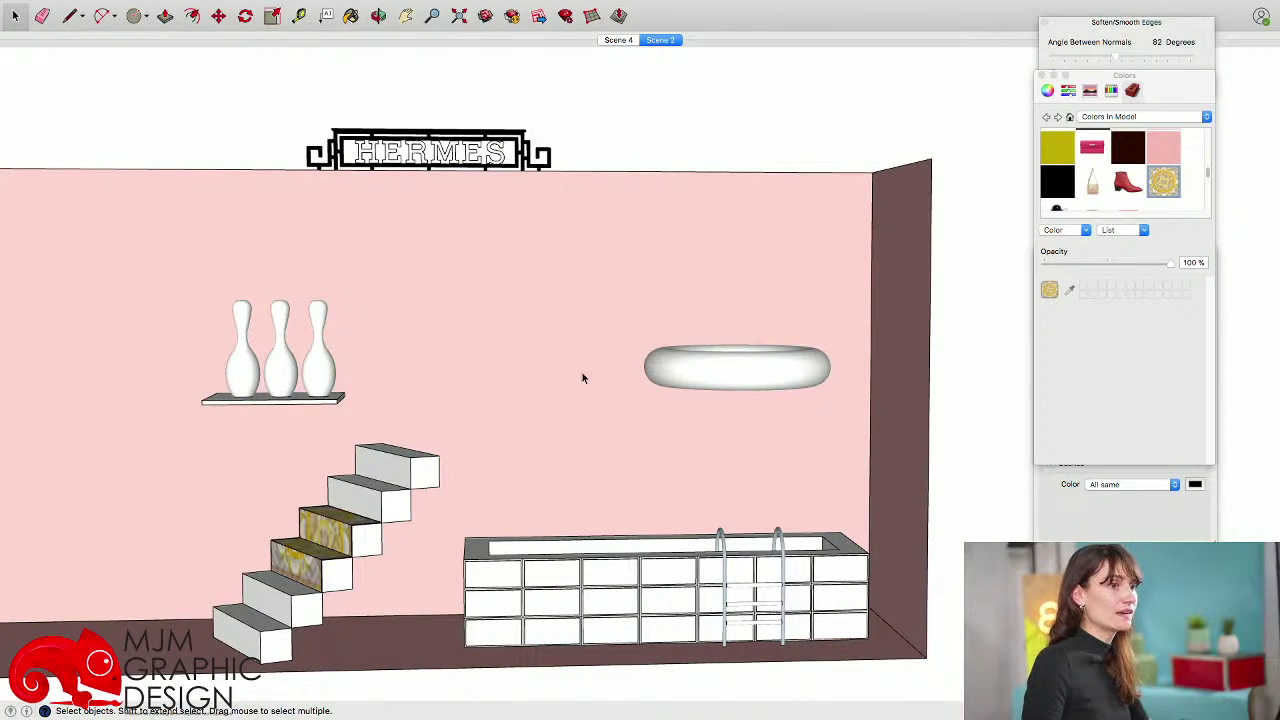
middle_drag(826, 362, 686, 463)
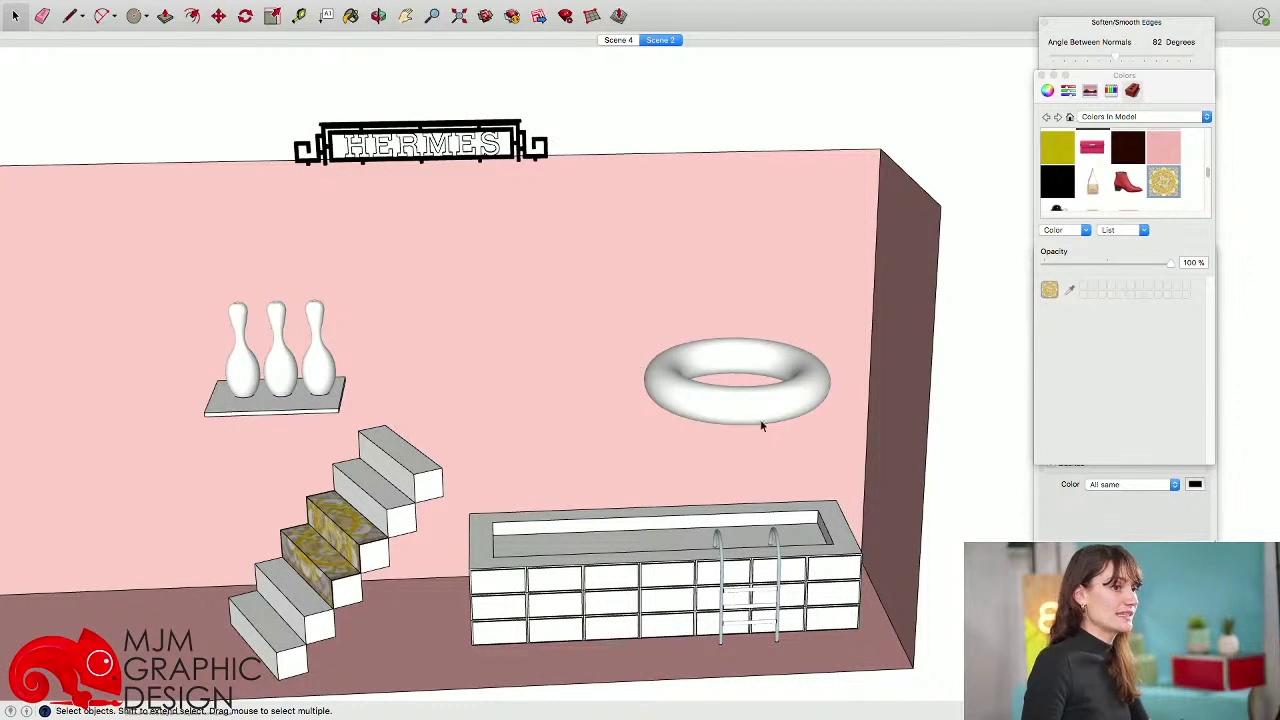
scroll(596, 401, up, 3)
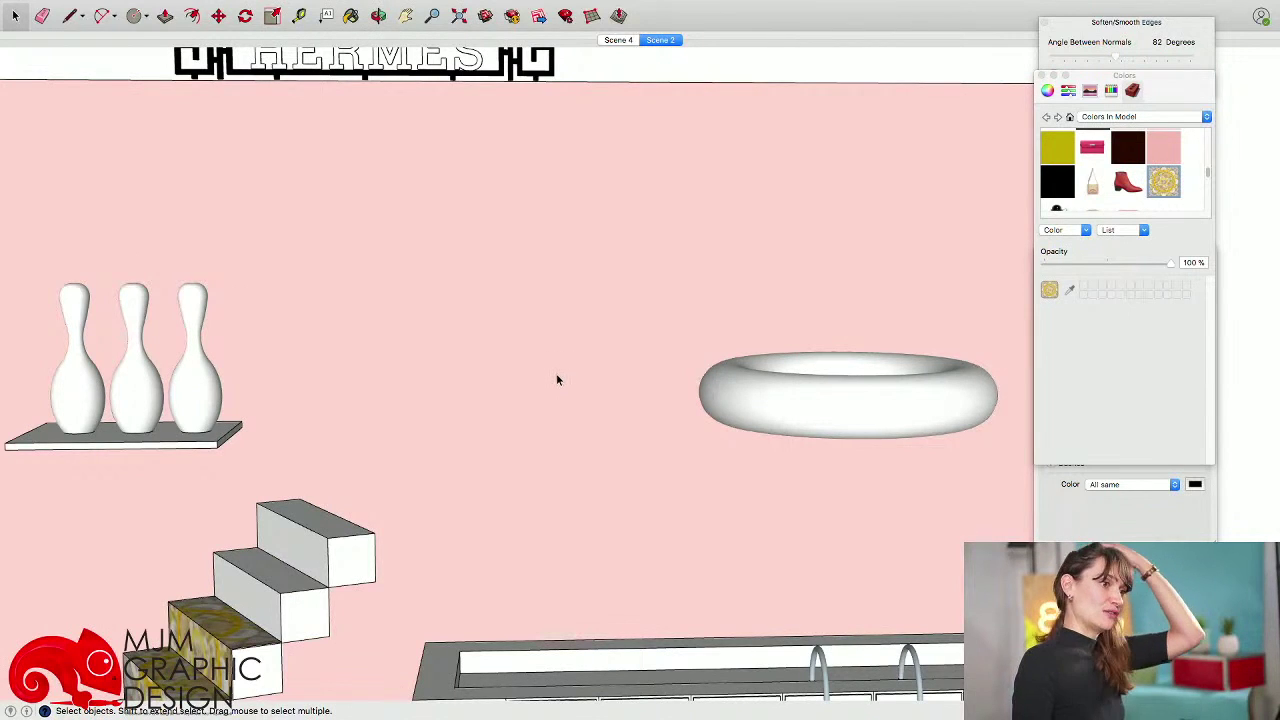
scroll(556, 374, down, 3)
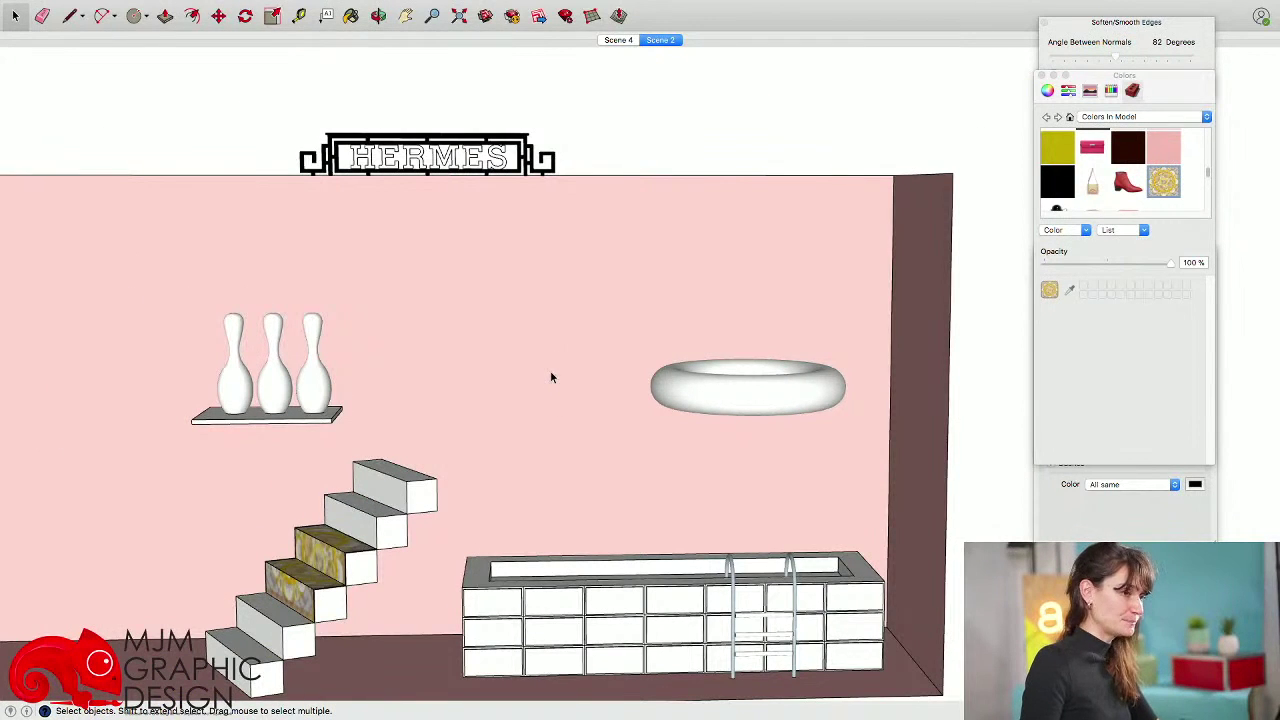
scroll(545, 375, down, 3)
scroll(533, 388, up, 3)
- Draw a small circle on the pink back wall between the bowling pins and the ring, and group it
key(c)
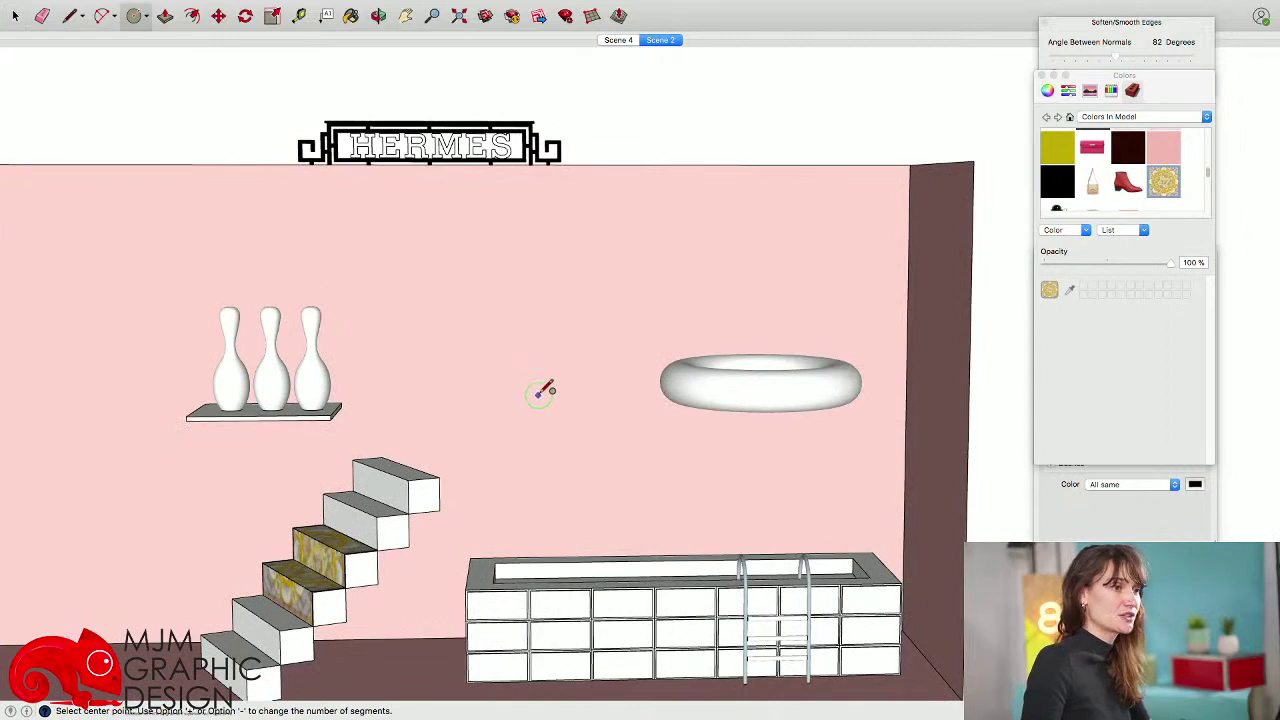
scroll(535, 385, up, 3)
click(532, 375)
scroll(549, 374, up, 3)
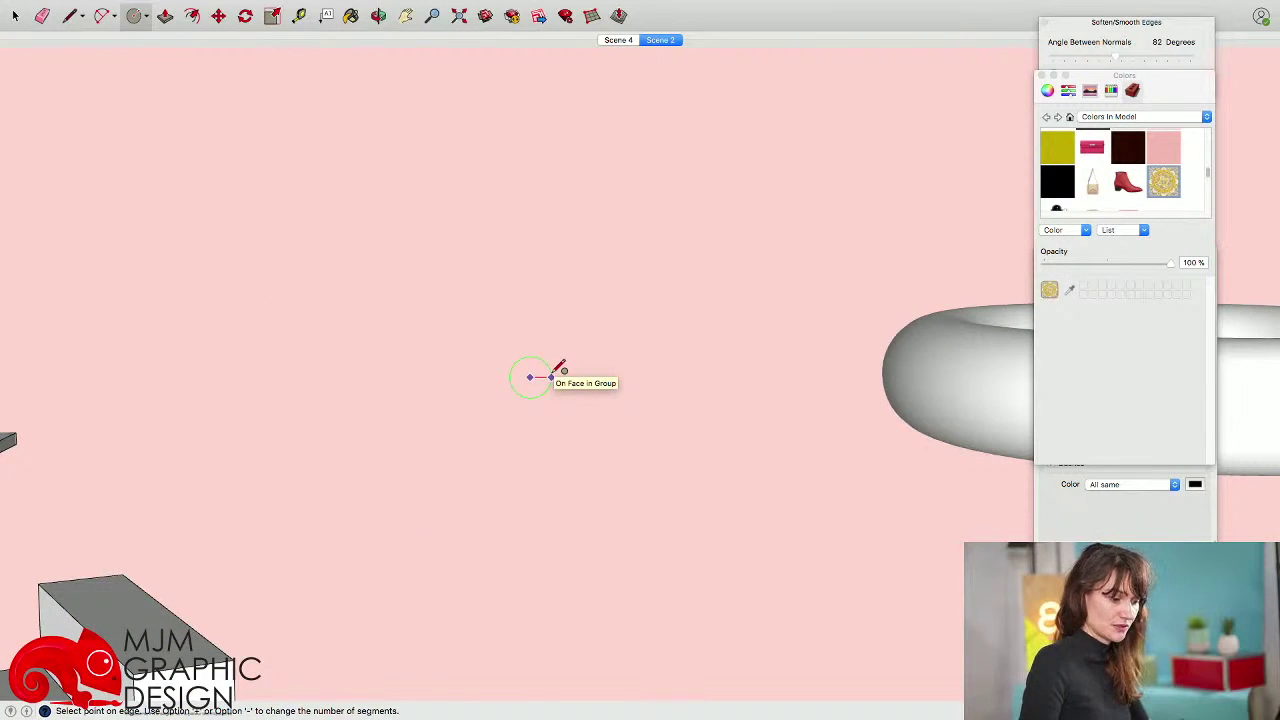
click(552, 376)
scroll(540, 377, down, 3)
key(space)
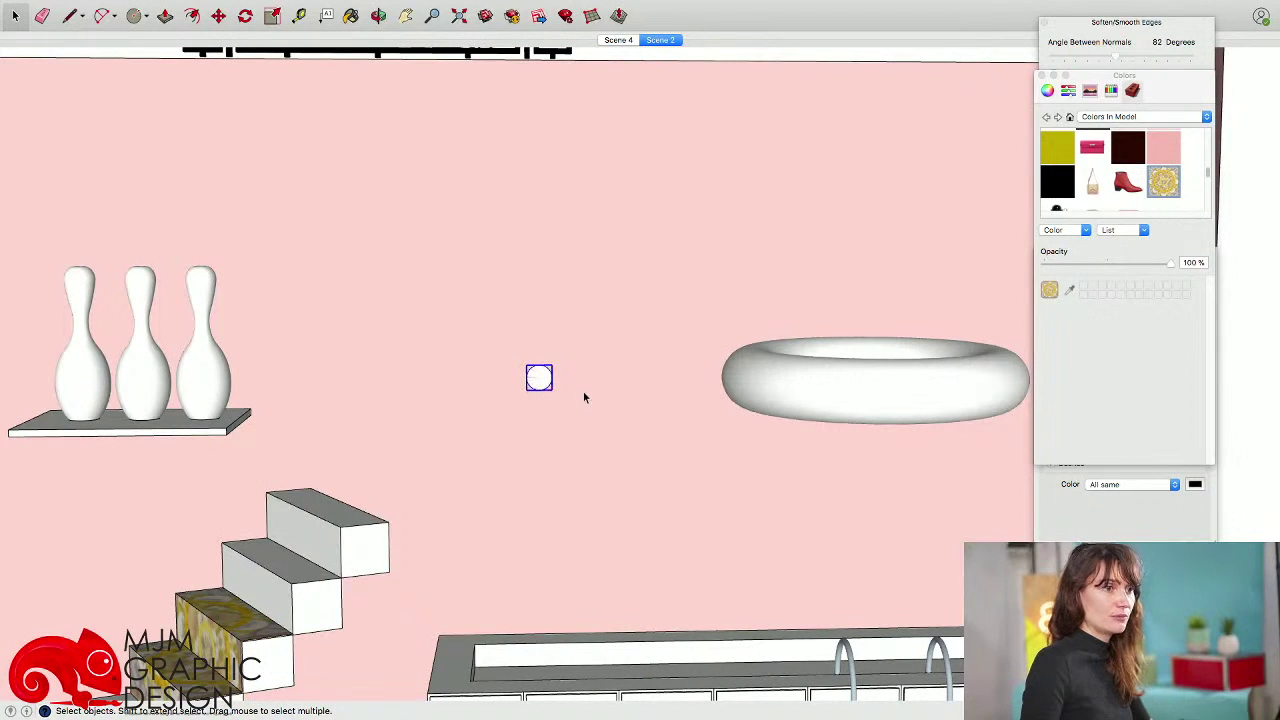
- Hide the pink walls behind the small circle
right_click(584, 397)
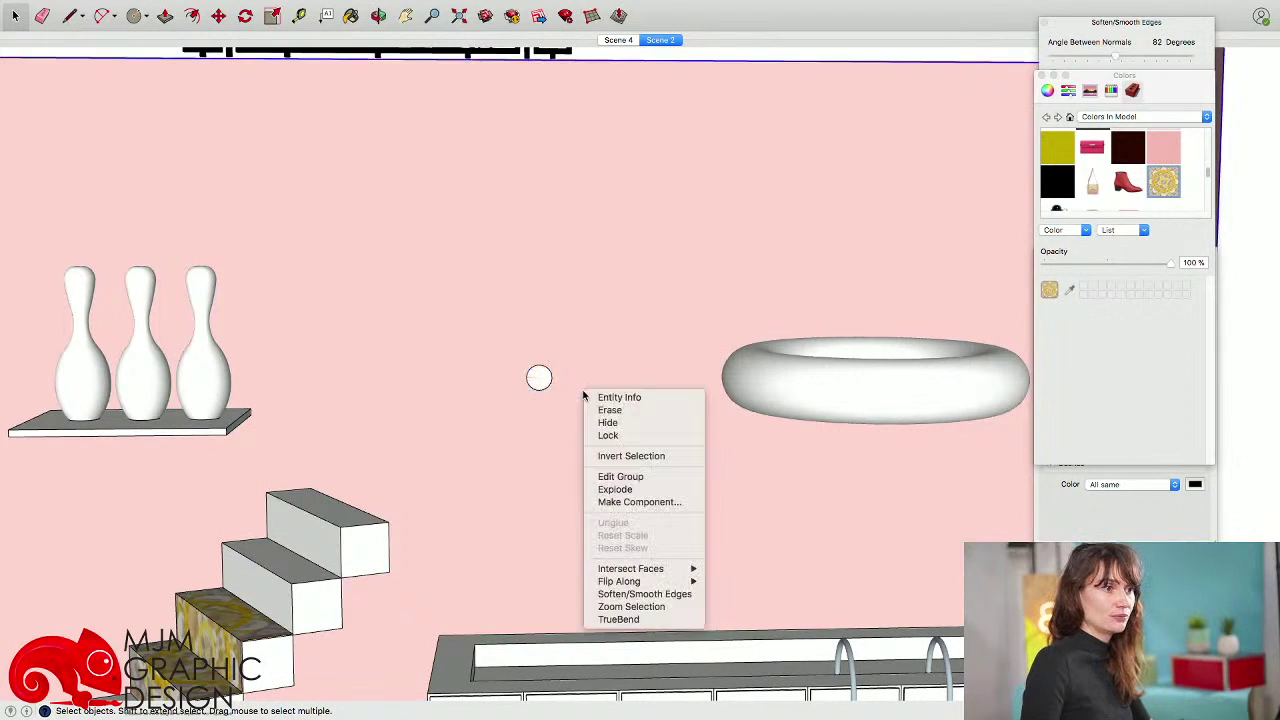
click(625, 422)
middle_drag(680, 403, 550, 431)
scroll(600, 348, up, 10)
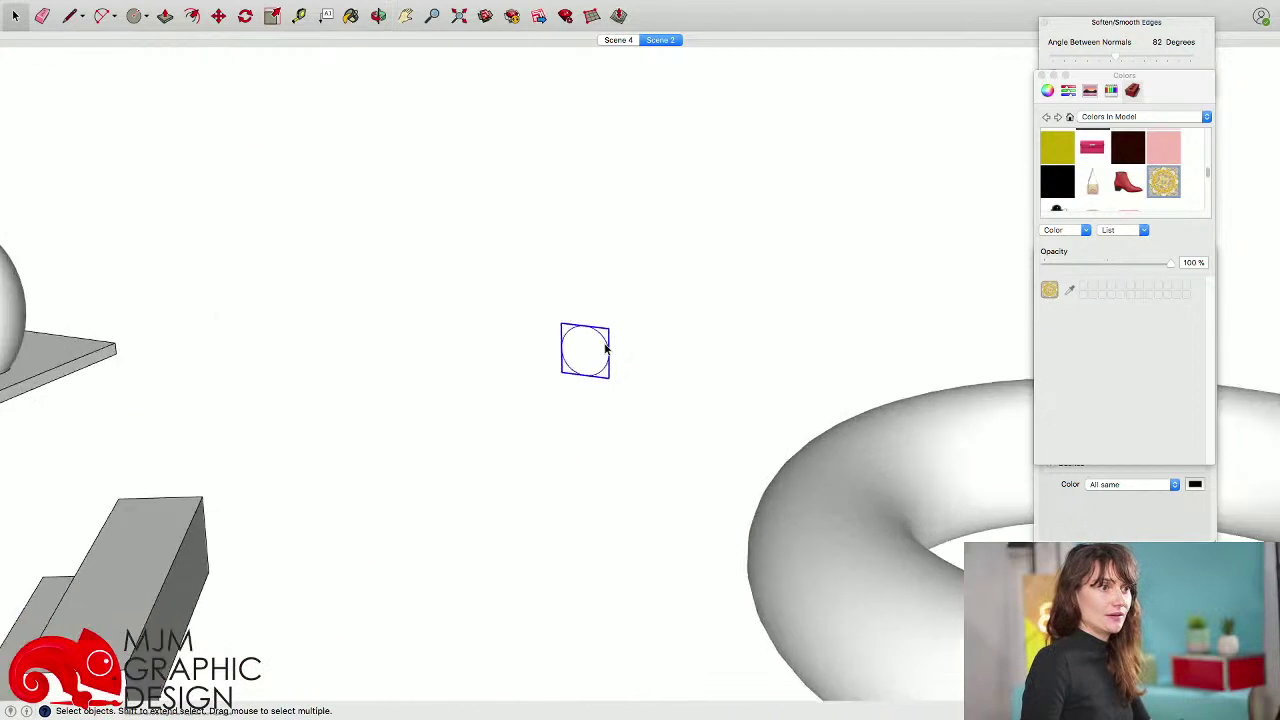
- Make a rotated copy of the circle about its horizontal diameter so it lies flat through the vertical circle's centre
middle_drag(617, 349, 586, 403)
scroll(586, 403, up, 2)
key(m)
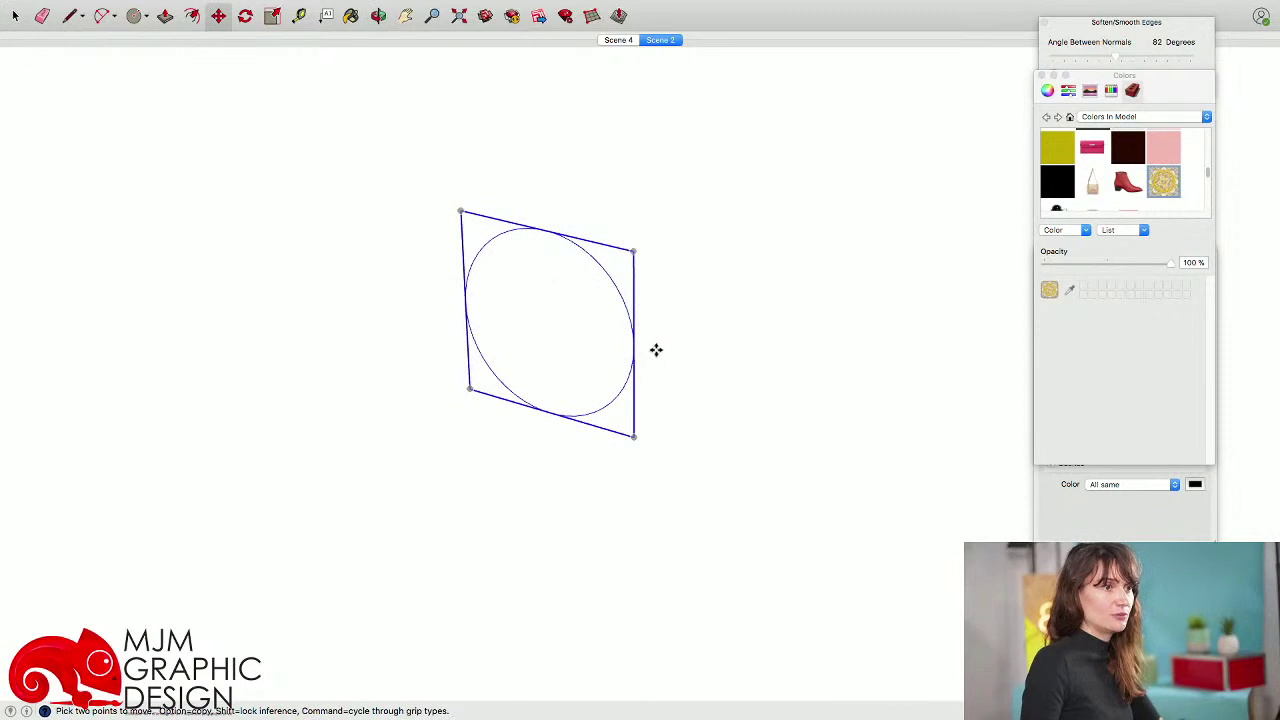
key(alt)
click(635, 349)
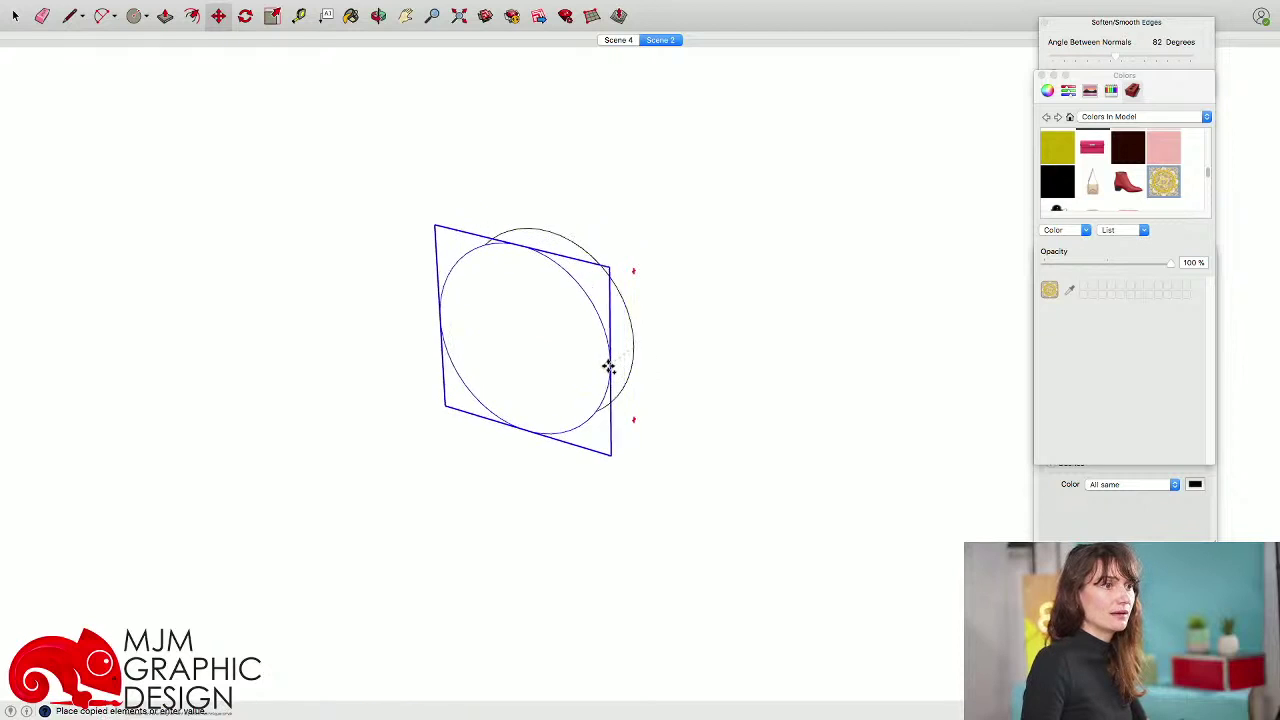
key(Escape)
middle_drag(651, 371, 560, 380)
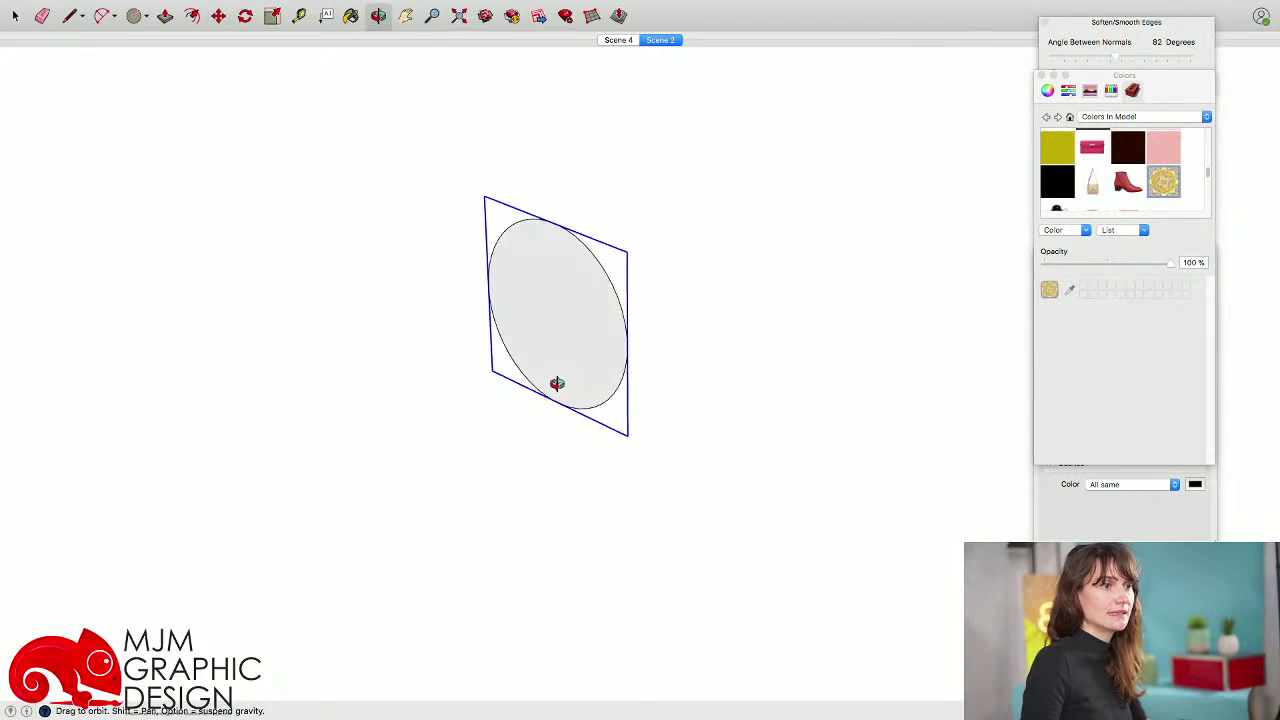
click(628, 418)
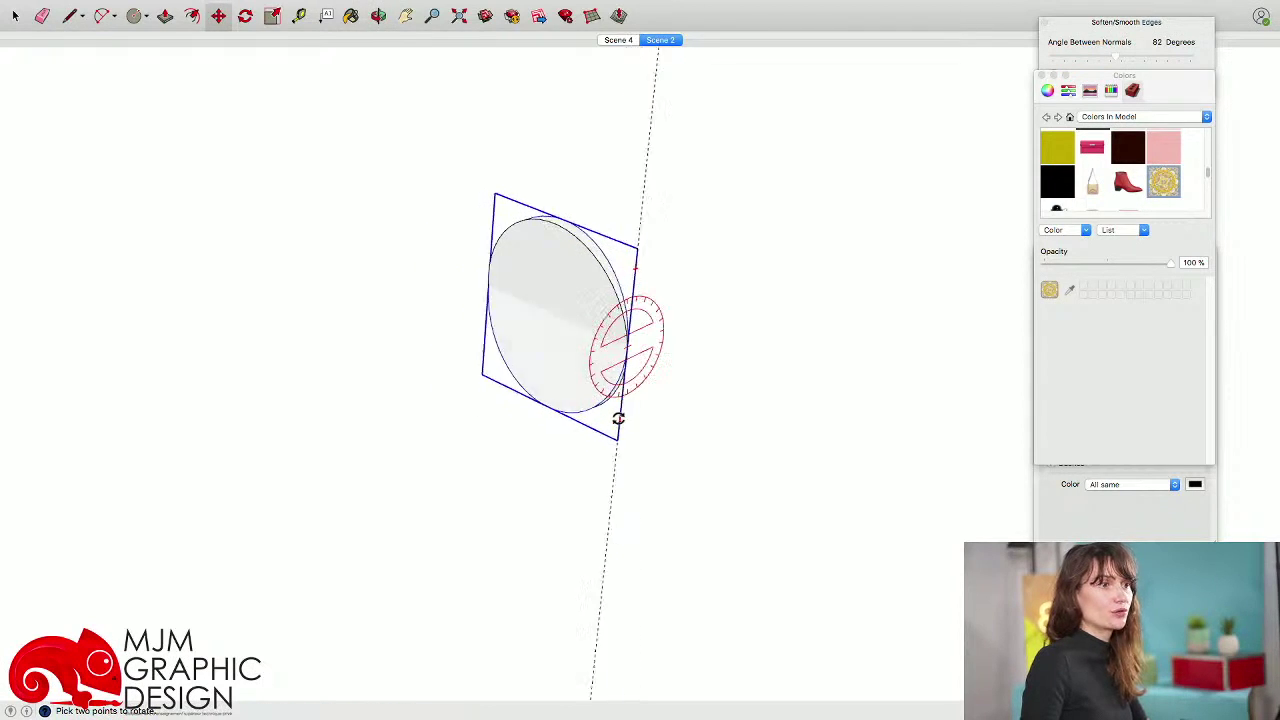
click(591, 362)
key(space)
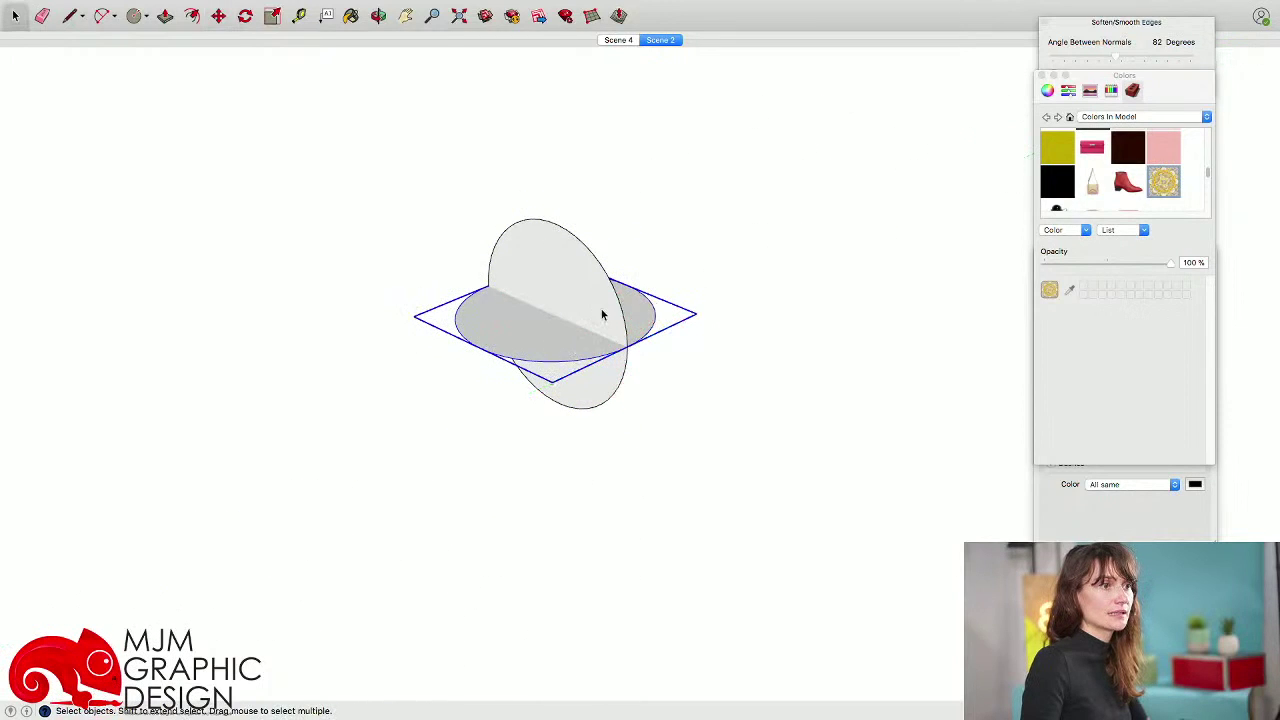
- Explode both circle groups and delete the face of the horizontal circle, keeping its edge
shift+click(600, 305)
right_click(599, 298)
click(631, 364)
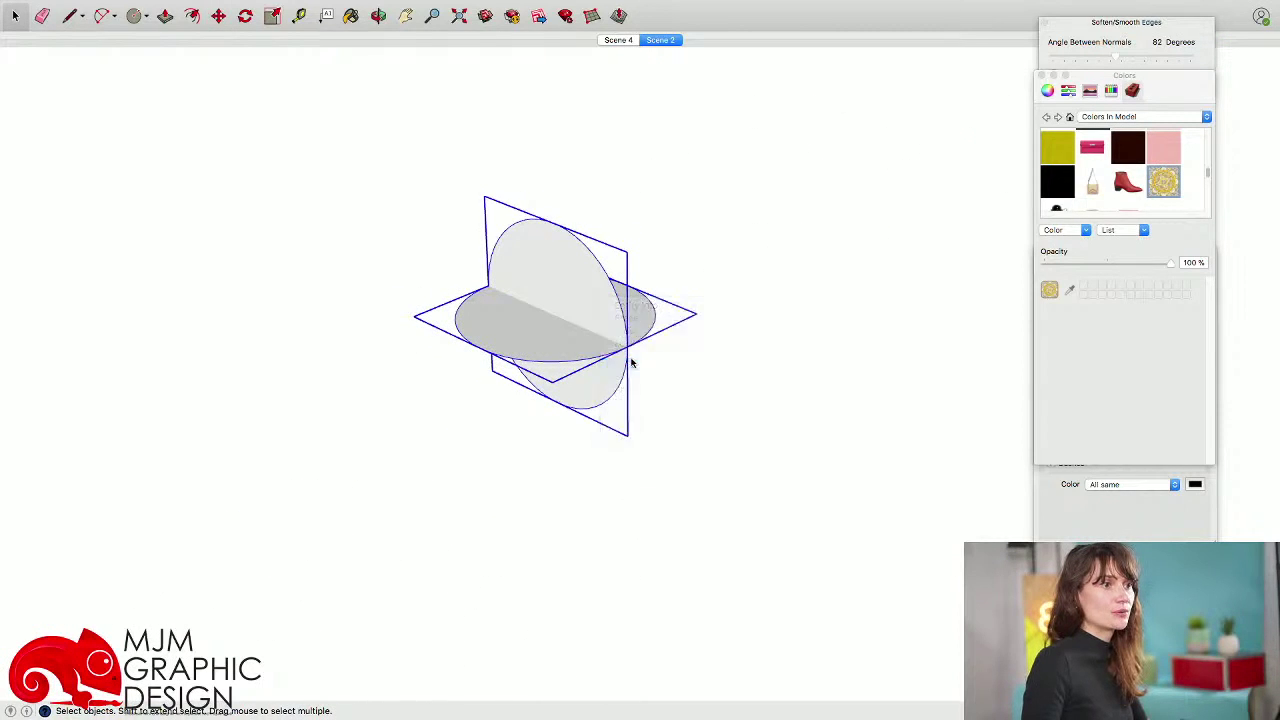
middle_drag(629, 357, 543, 329)
key(Delete)
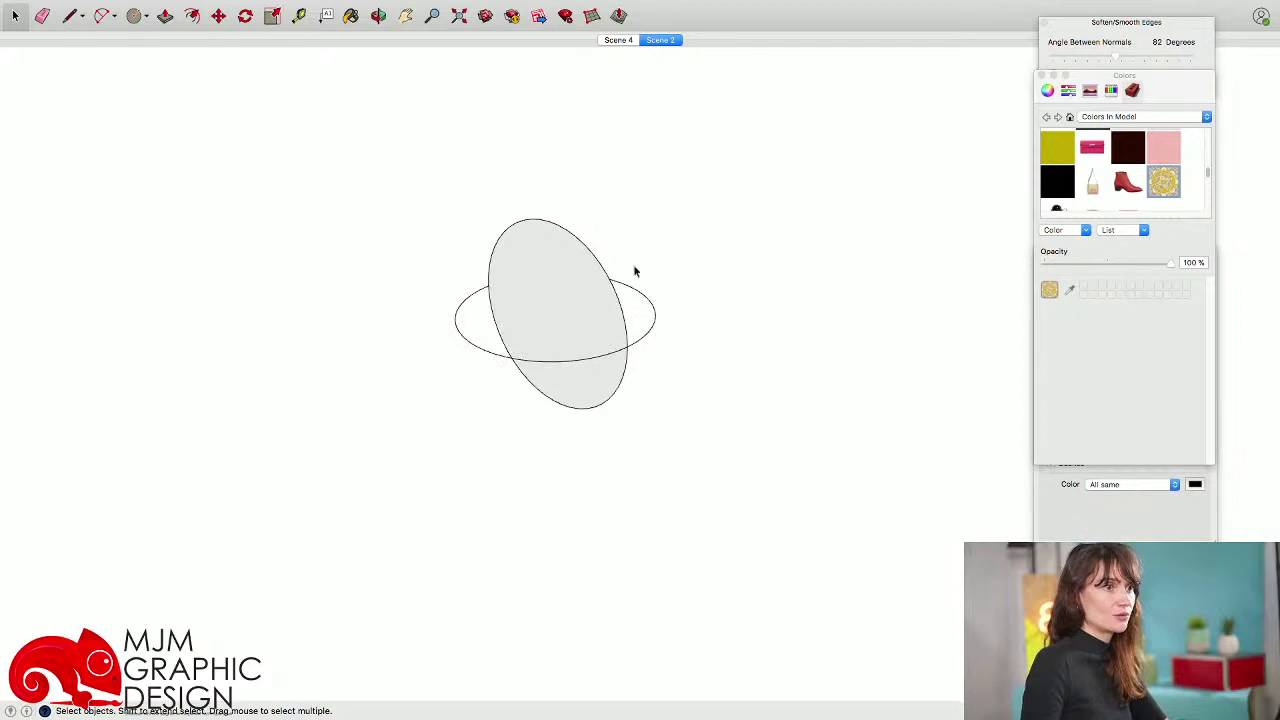
- Sweep the vertical circle's face around the horizontal circle's edge with Follow Me to form a sphere
middle_drag(557, 374, 535, 317)
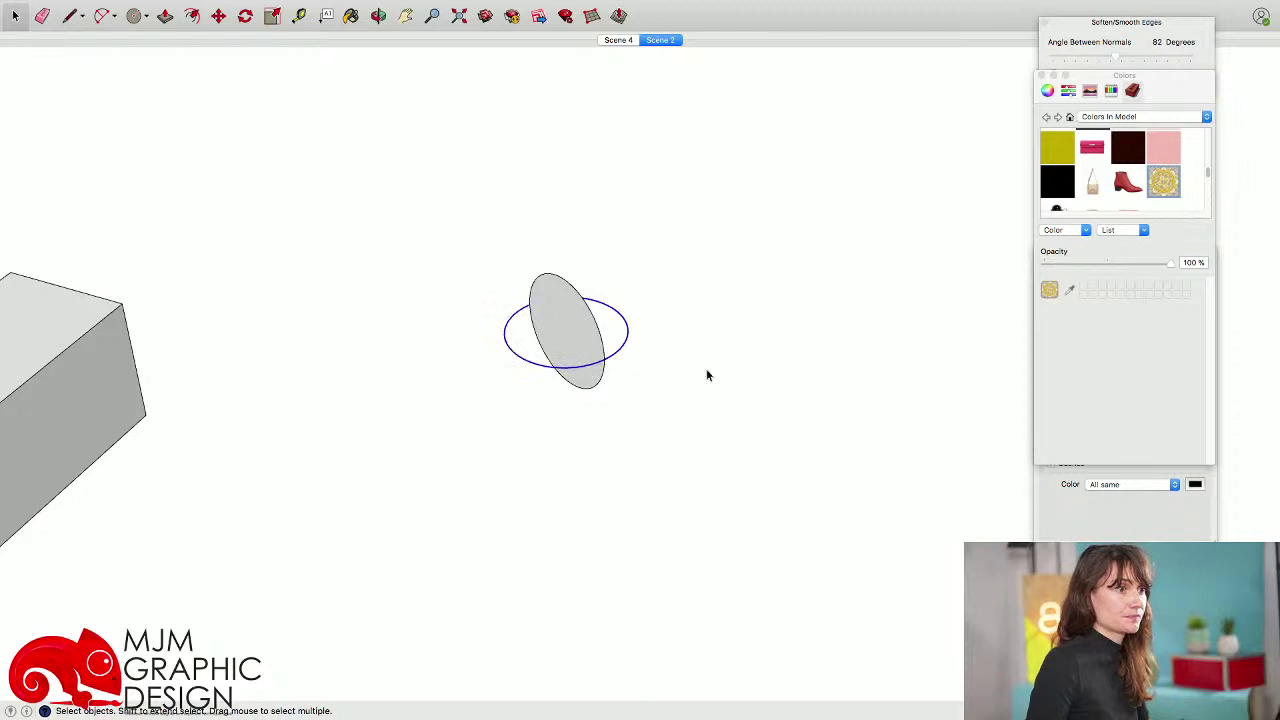
mouse_move(358, 5)
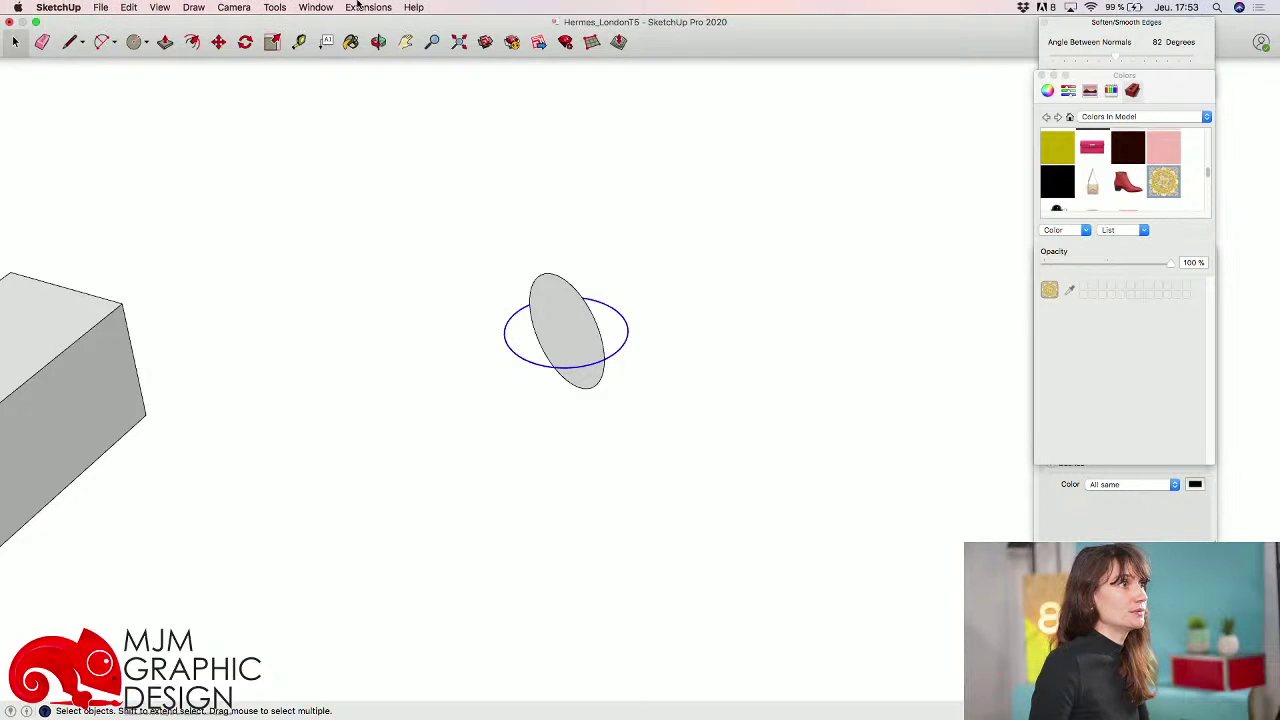
click(282, 8)
click(328, 129)
click(543, 322)
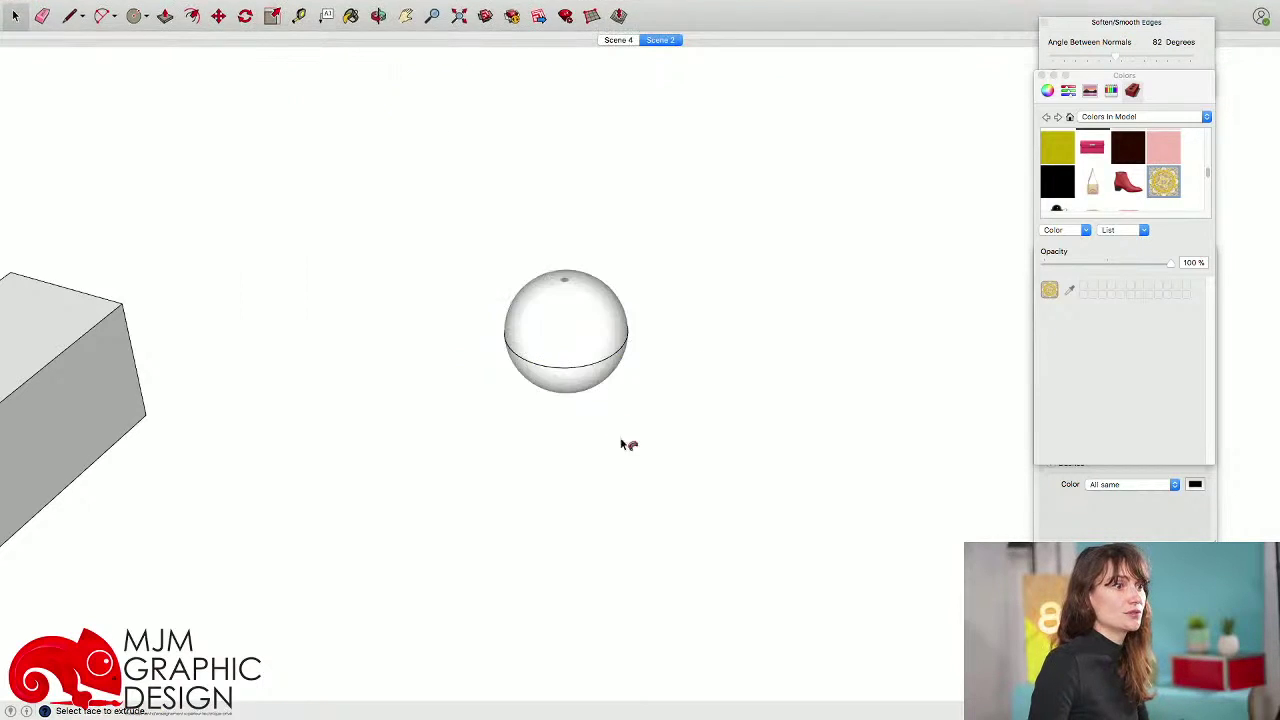
- Select the whole sphere and make it a group
scroll(628, 444, down, 5)
middle_drag(629, 449, 820, 441)
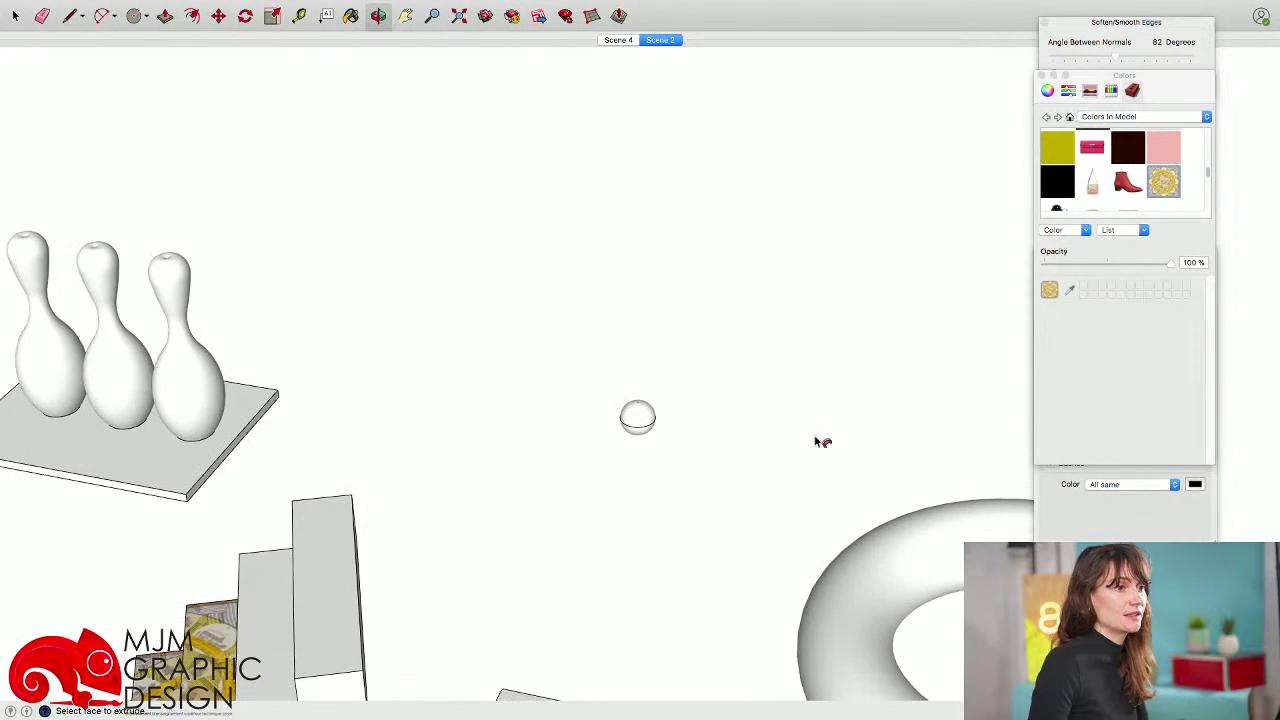
key(space)
middle_drag(637, 423, 449, 486)
scroll(515, 407, up, 5)
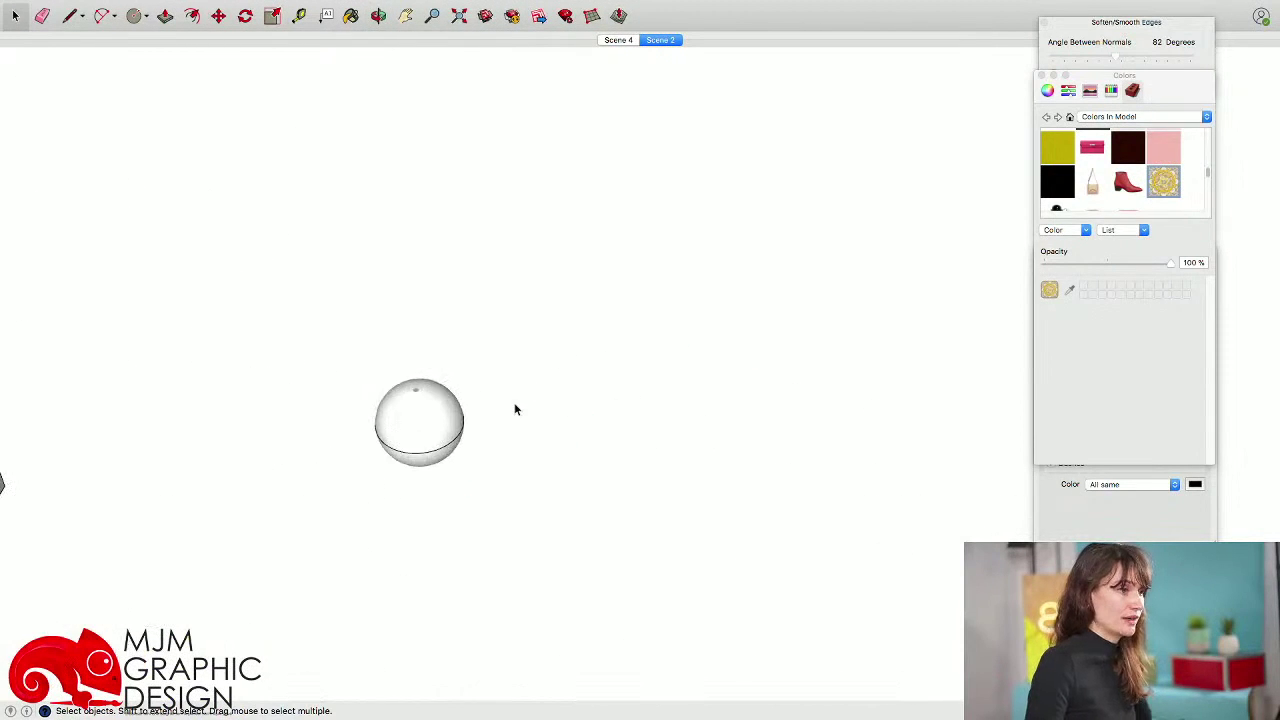
scroll(516, 409, down, 3)
drag(357, 331, 508, 504)
right_click(449, 416)
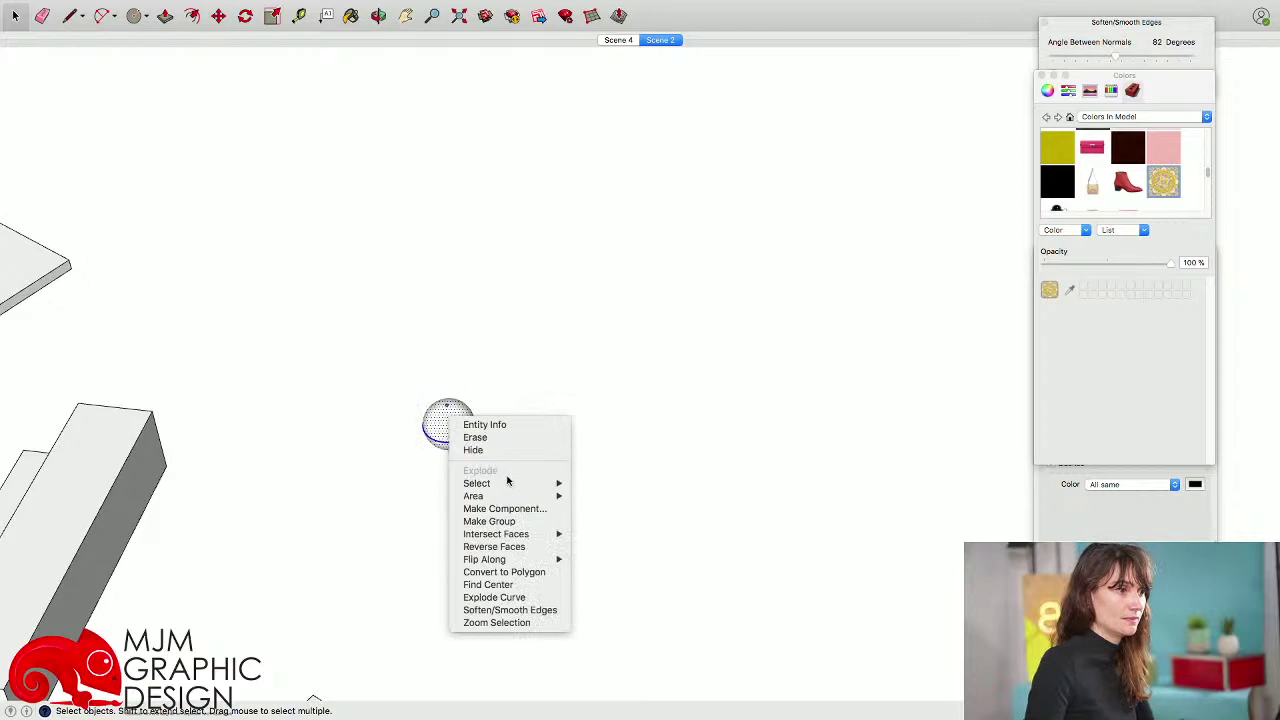
click(489, 521)
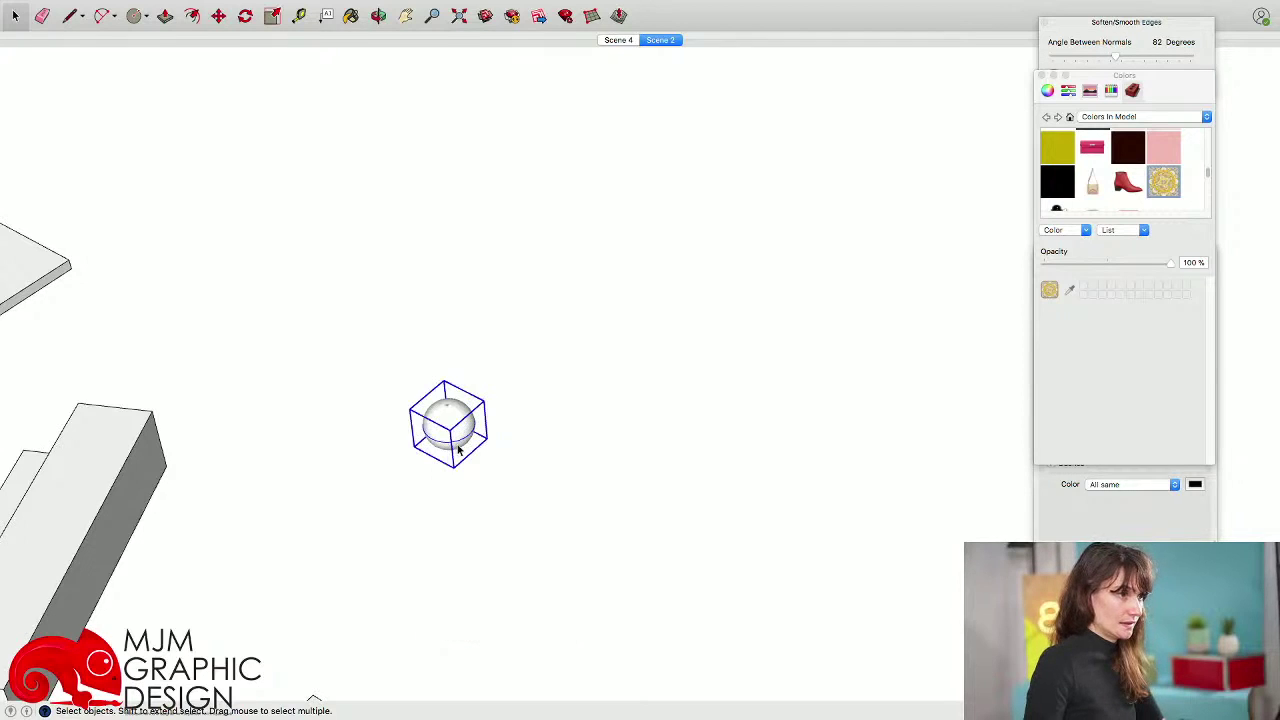
- Draw a straight line along the red axis from the sphere's equator towards the ring
key(l)
click(467, 437)
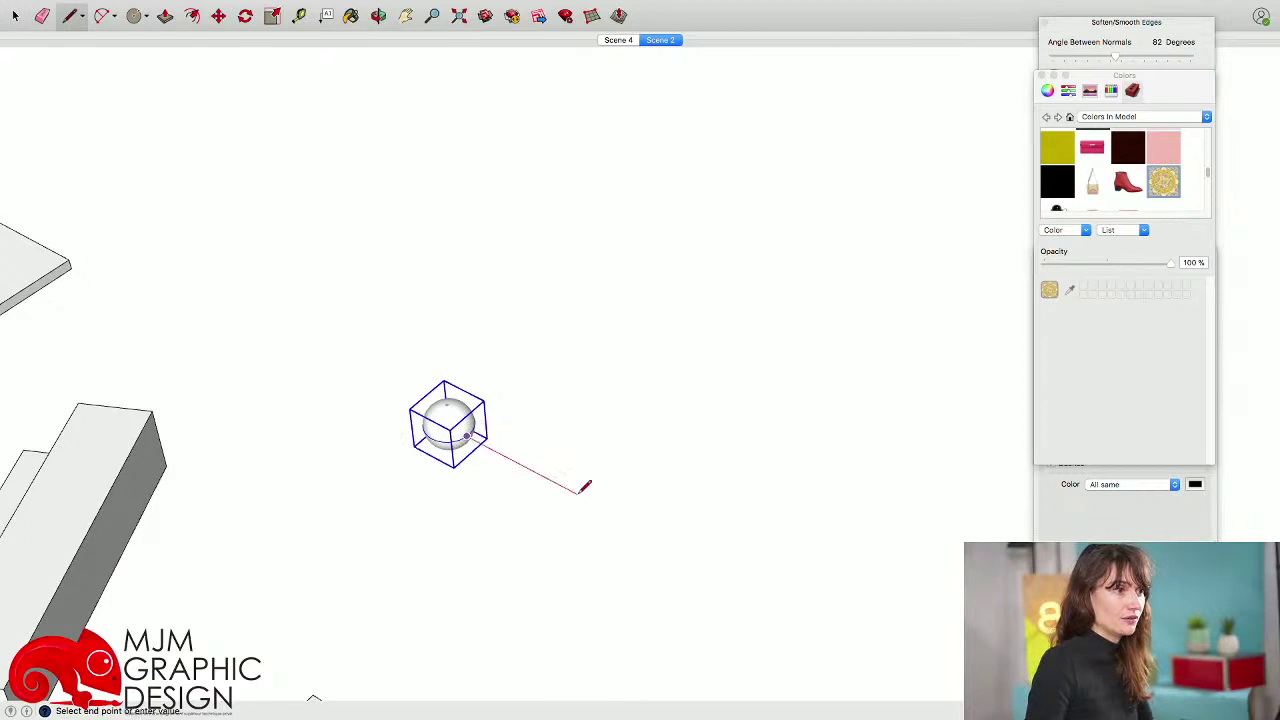
scroll(600, 498, down, 4)
shift+middle_drag(600, 498, 646, 434)
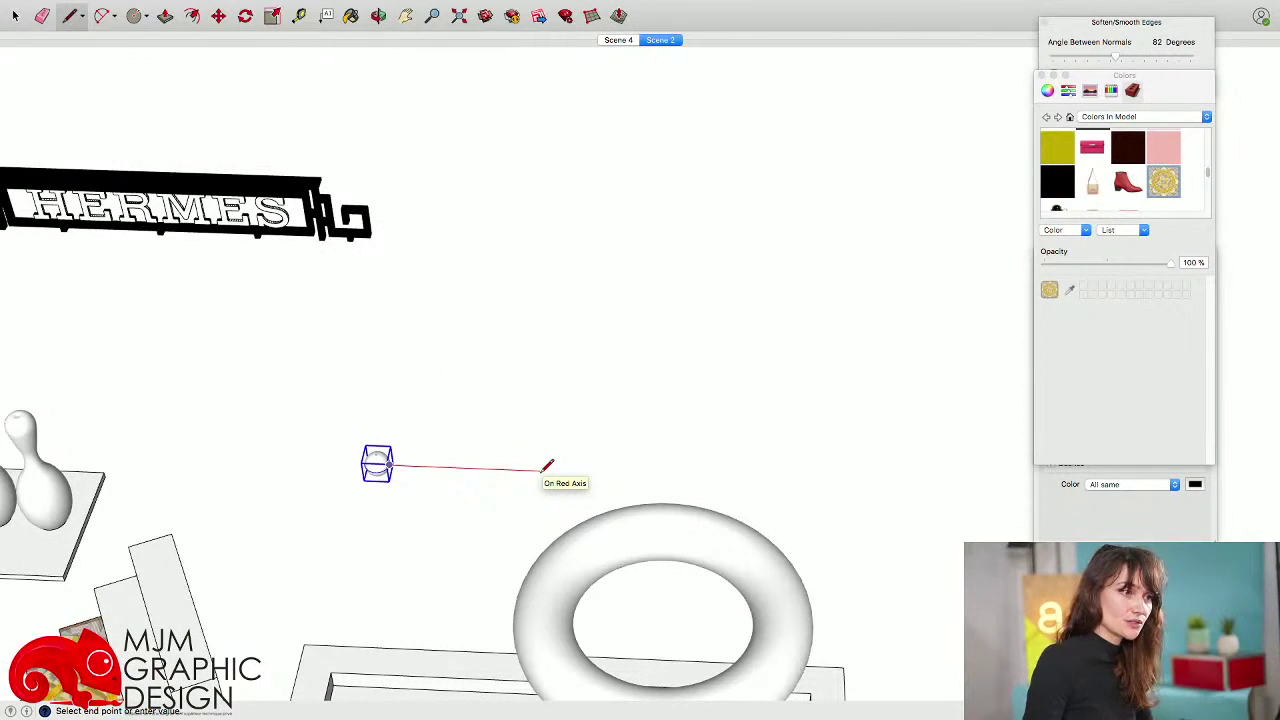
middle_drag(541, 471, 24, 284)
- Draw a small circle perpendicular to the red axis, centred on the line's free end
key(c)
scroll(620, 480, up, 5)
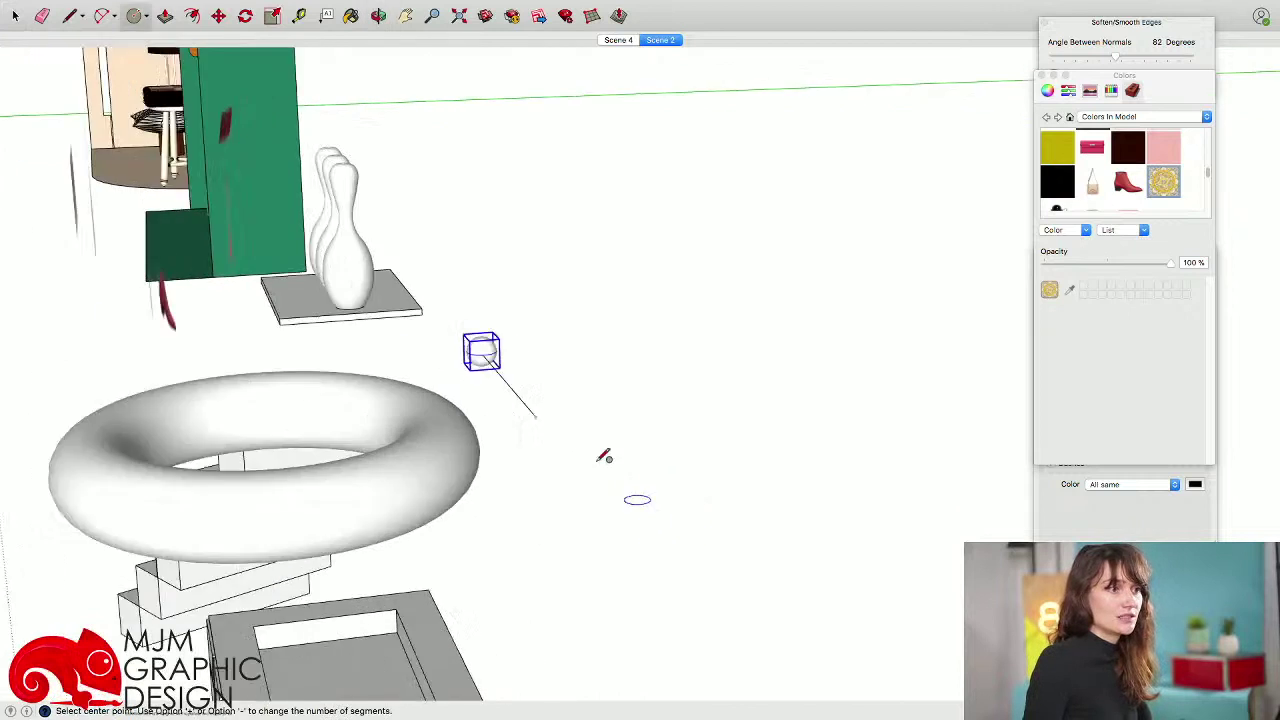
middle_drag(620, 480, 445, 328)
click(366, 88)
middle_drag(371, 91, 374, 131)
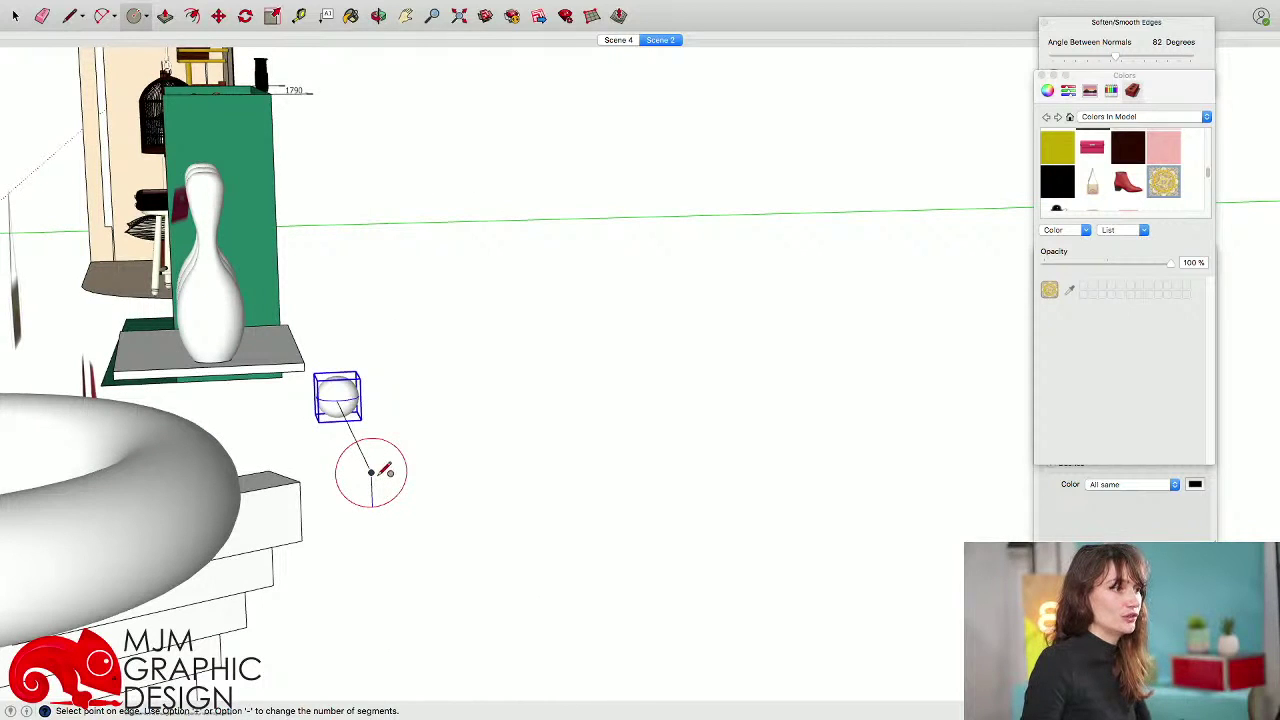
scroll(388, 405, up, 5)
scroll(462, 507, down, 4)
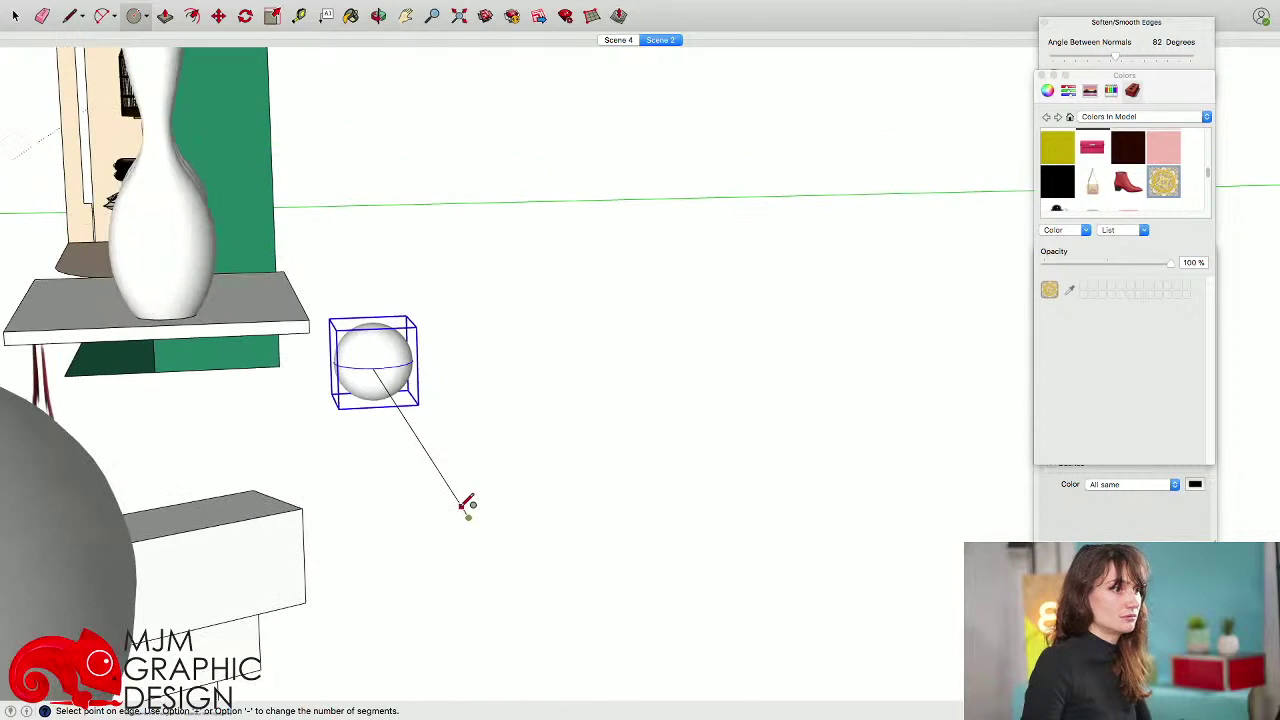
key(Escape)
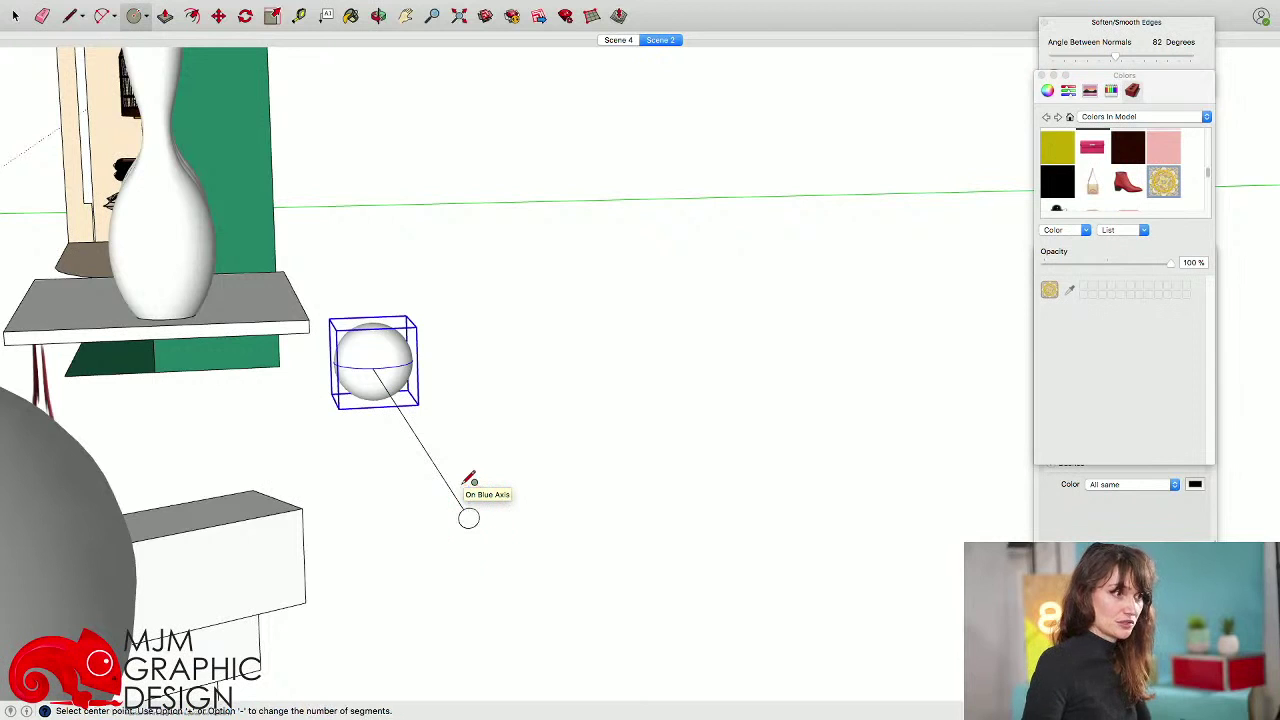
middle_drag(469, 480, 470, 340)
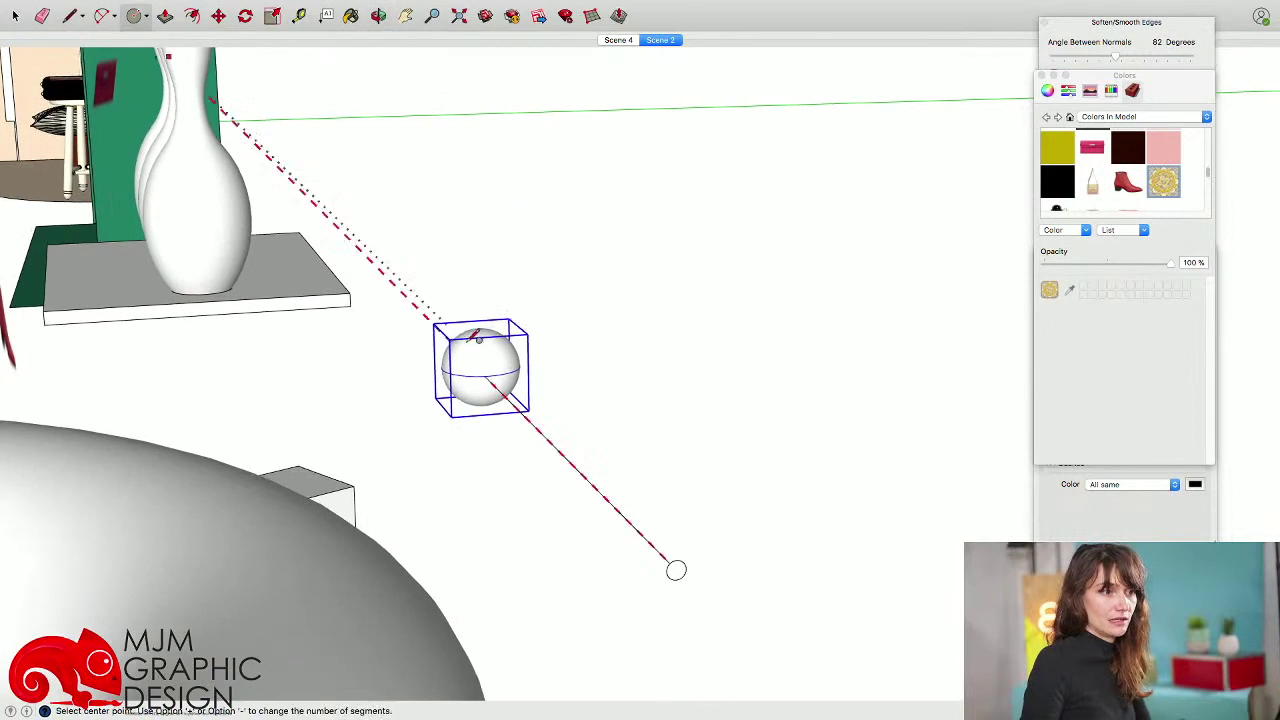
- Extrude the small circle with Push/Pull along the line until it reaches the sphere, forming a thin rod
key(space)
key(p)
click(674, 566)
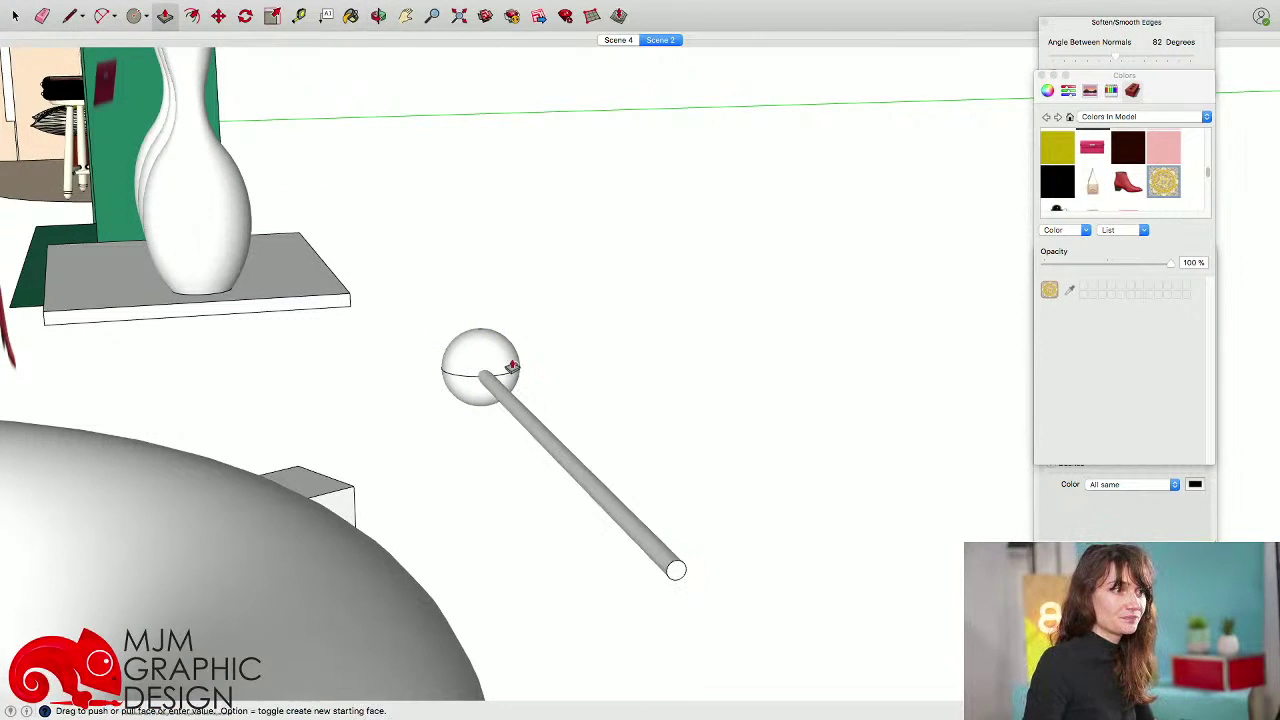
click(512, 368)
- Select all of the rod's geometry and make it a group
key(space)
double_click(549, 432)
right_click(545, 433)
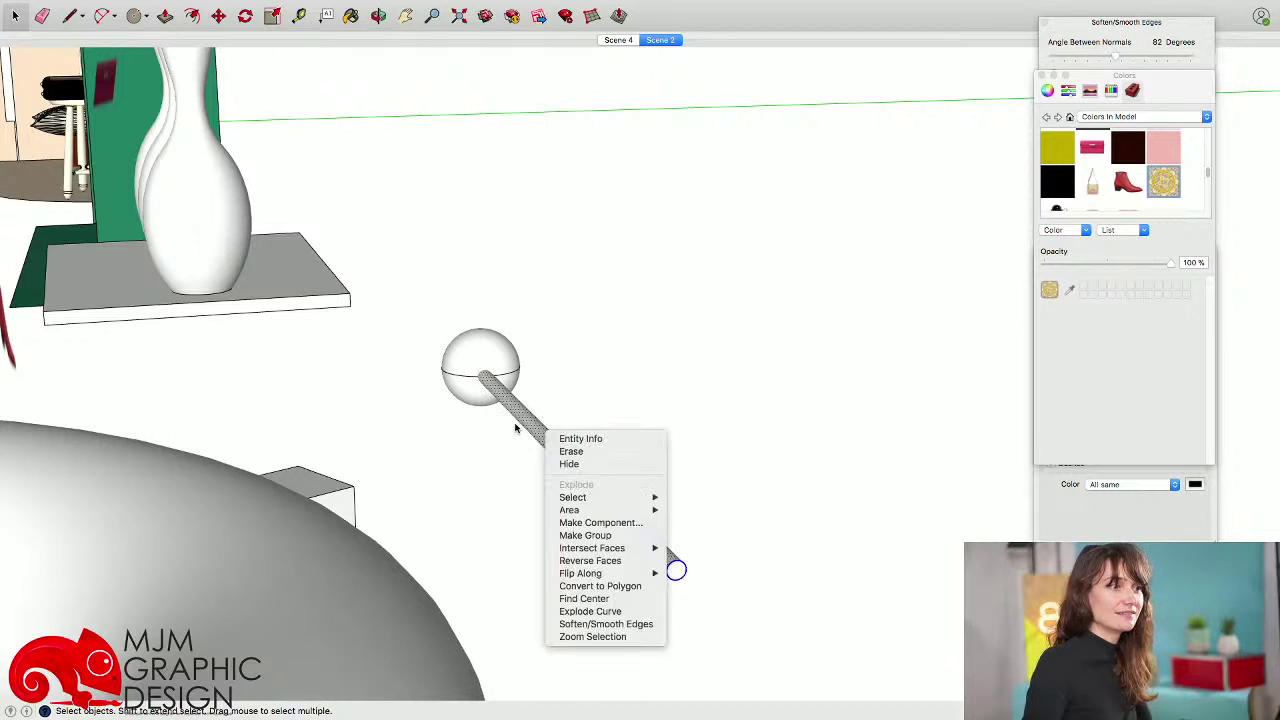
click(516, 426)
triple_click(522, 425)
right_click(524, 424)
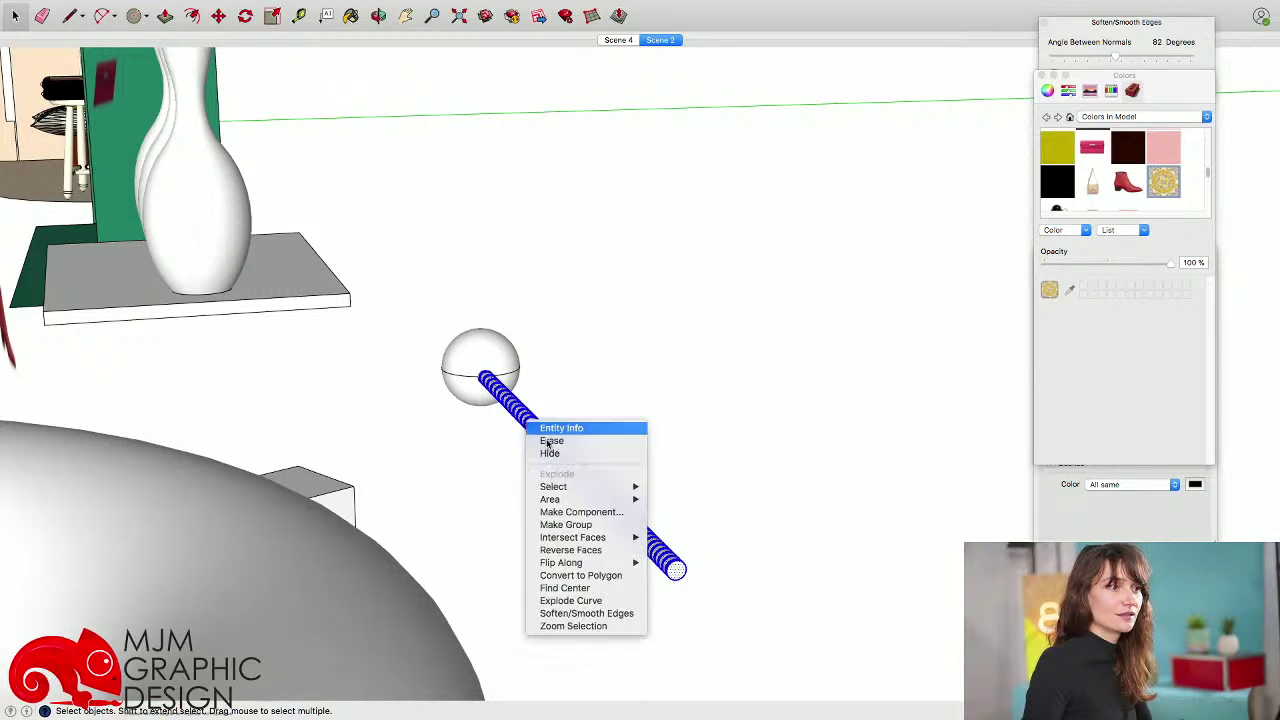
click(606, 529)
- Inside the rod group, scale the free end face down about its centre so the rod tapers to a point
middle_drag(672, 566, 617, 581)
double_click(690, 592)
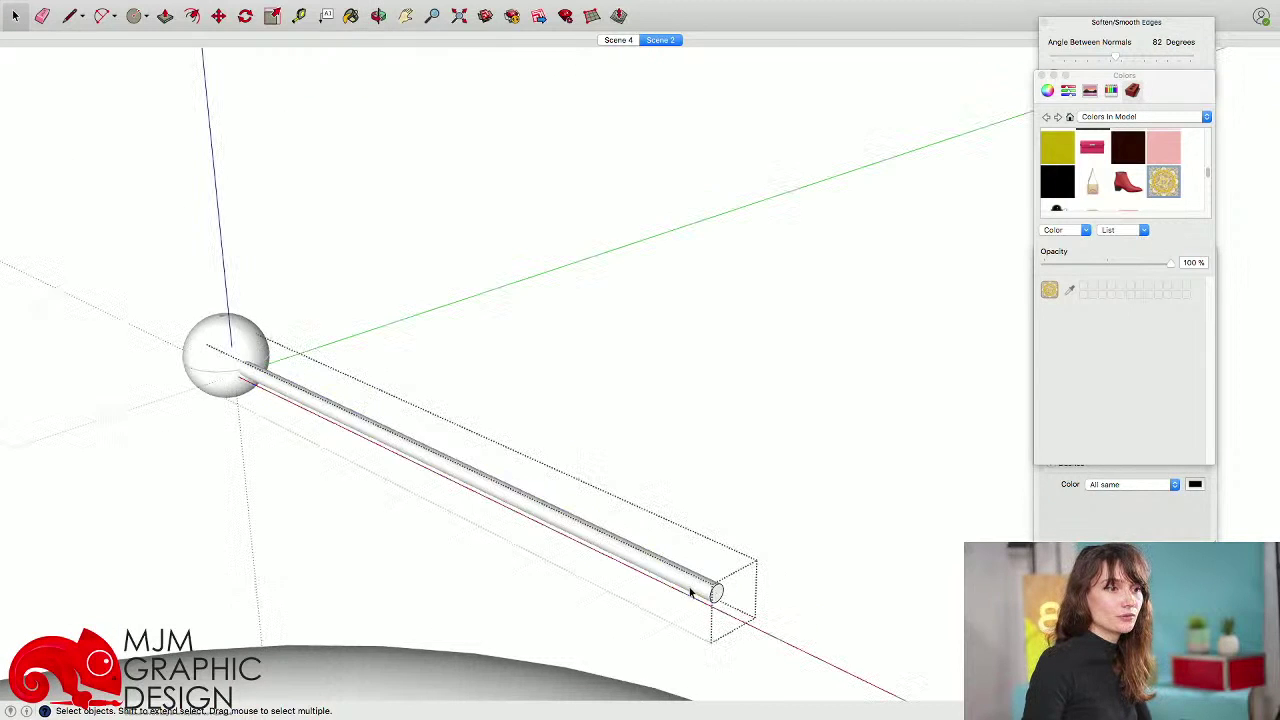
drag(790, 672, 794, 675)
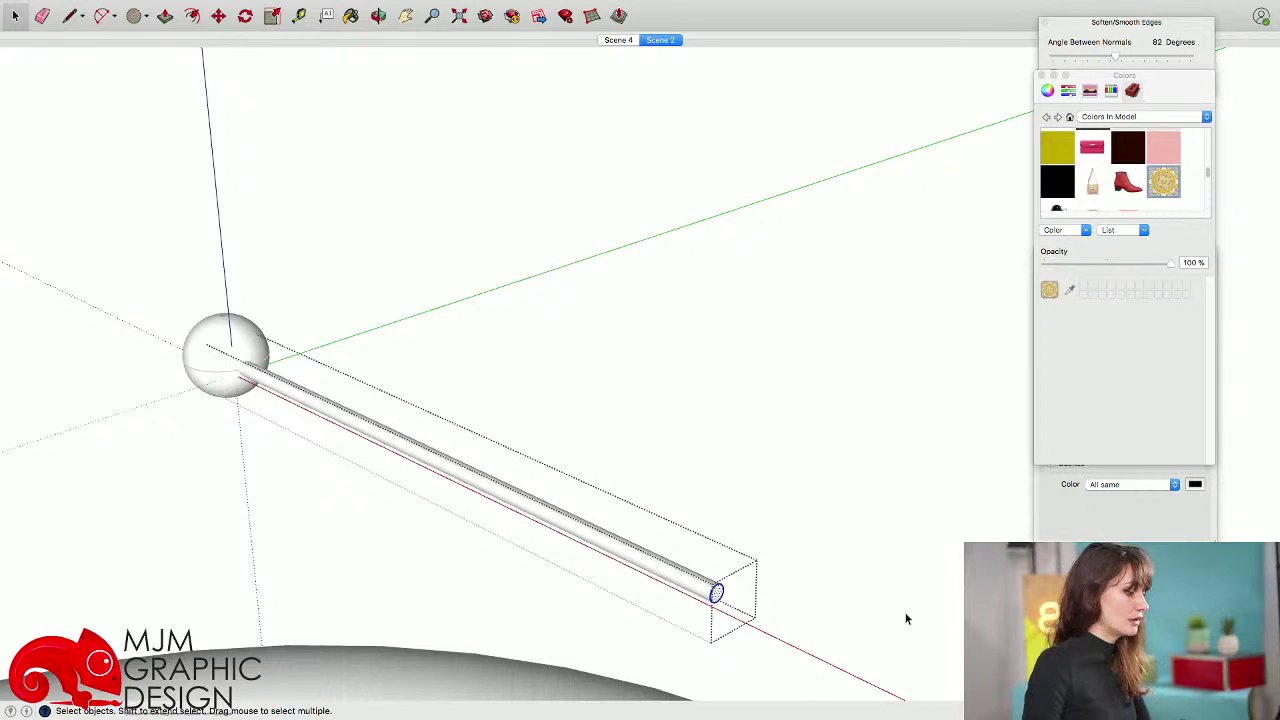
key(s)
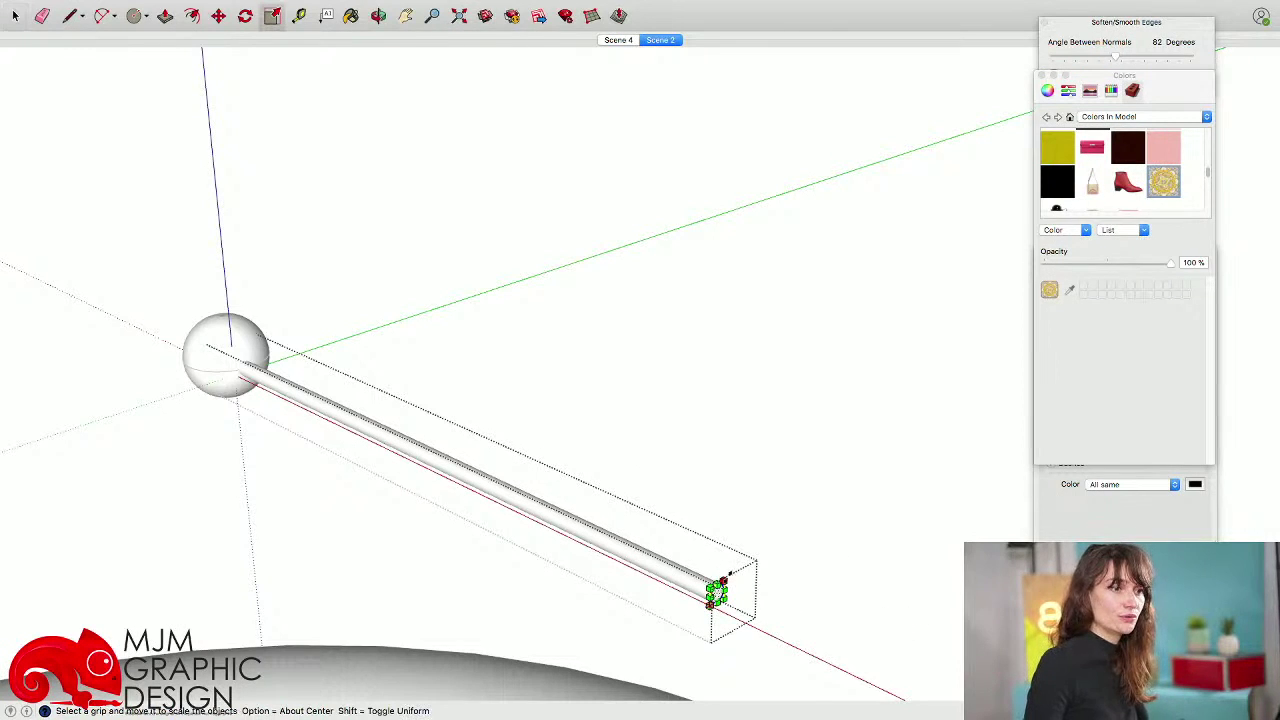
click(716, 592)
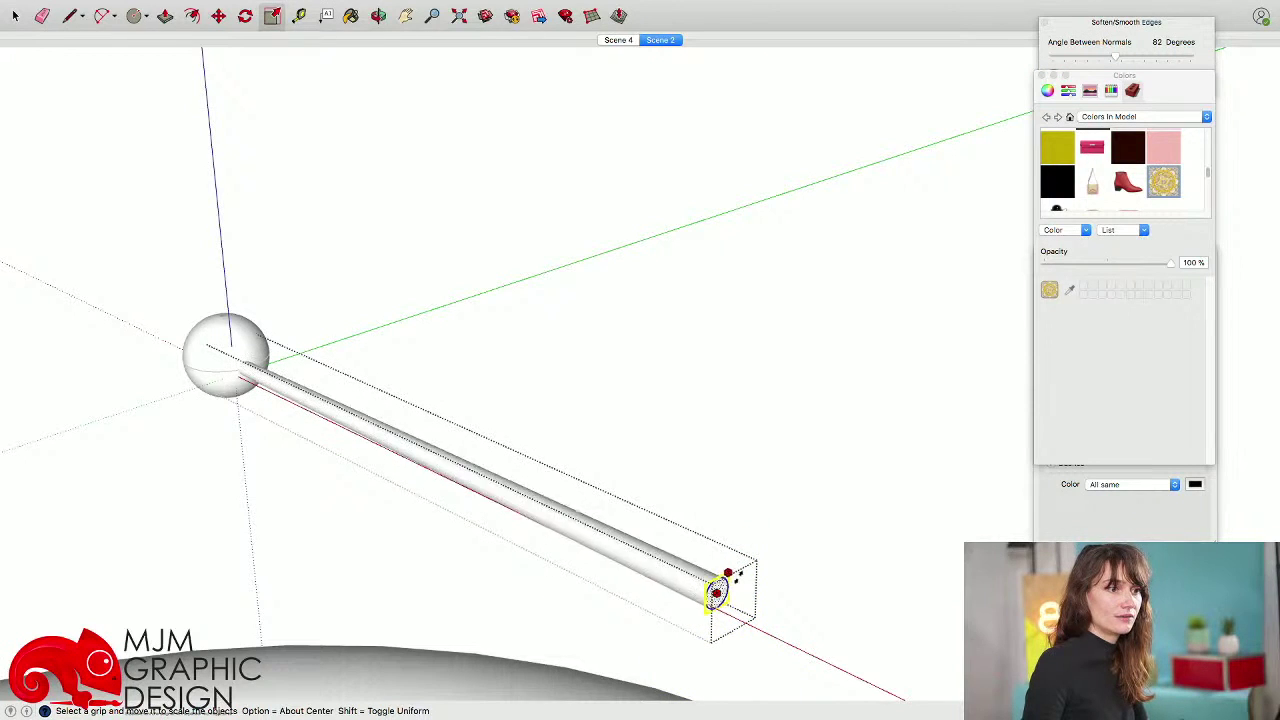
click(717, 594)
middle_drag(668, 602, 891, 598)
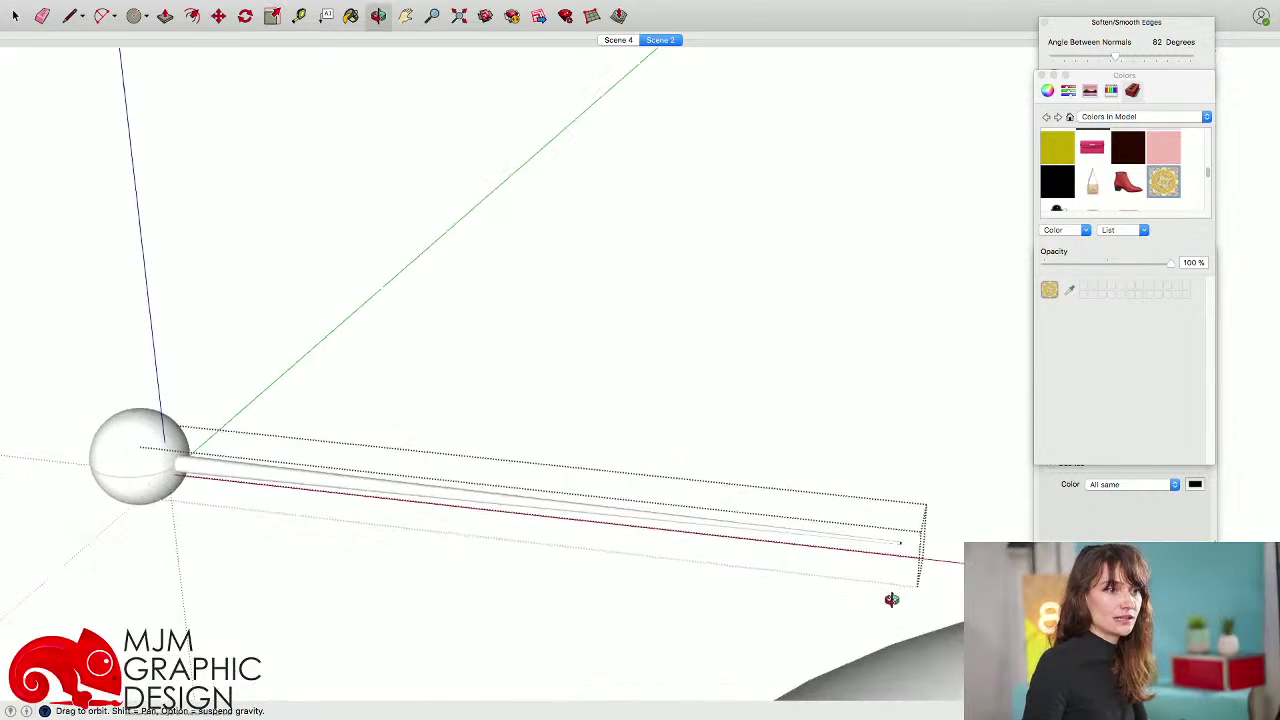
key(space)
- Unhide the pink walls and move the sphere with its tapered rod away from the ring, above the pool
scroll(480, 385, down, 6)
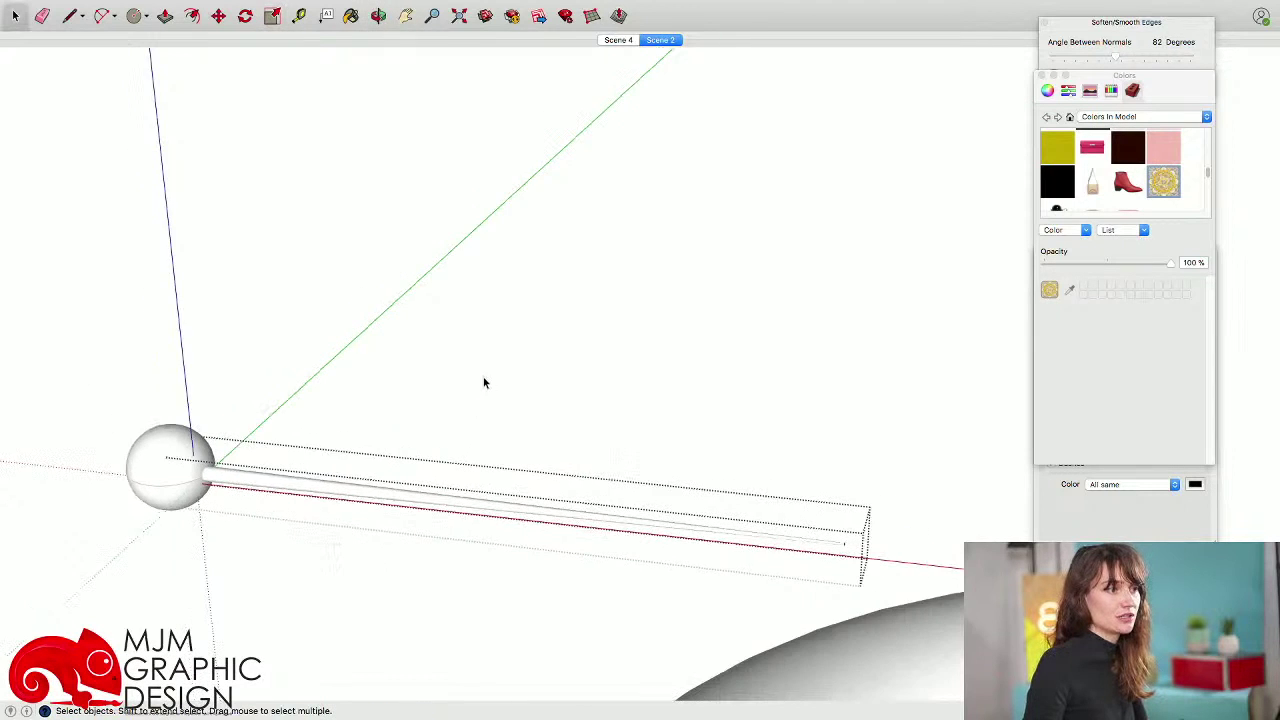
middle_drag(478, 390, 548, 389)
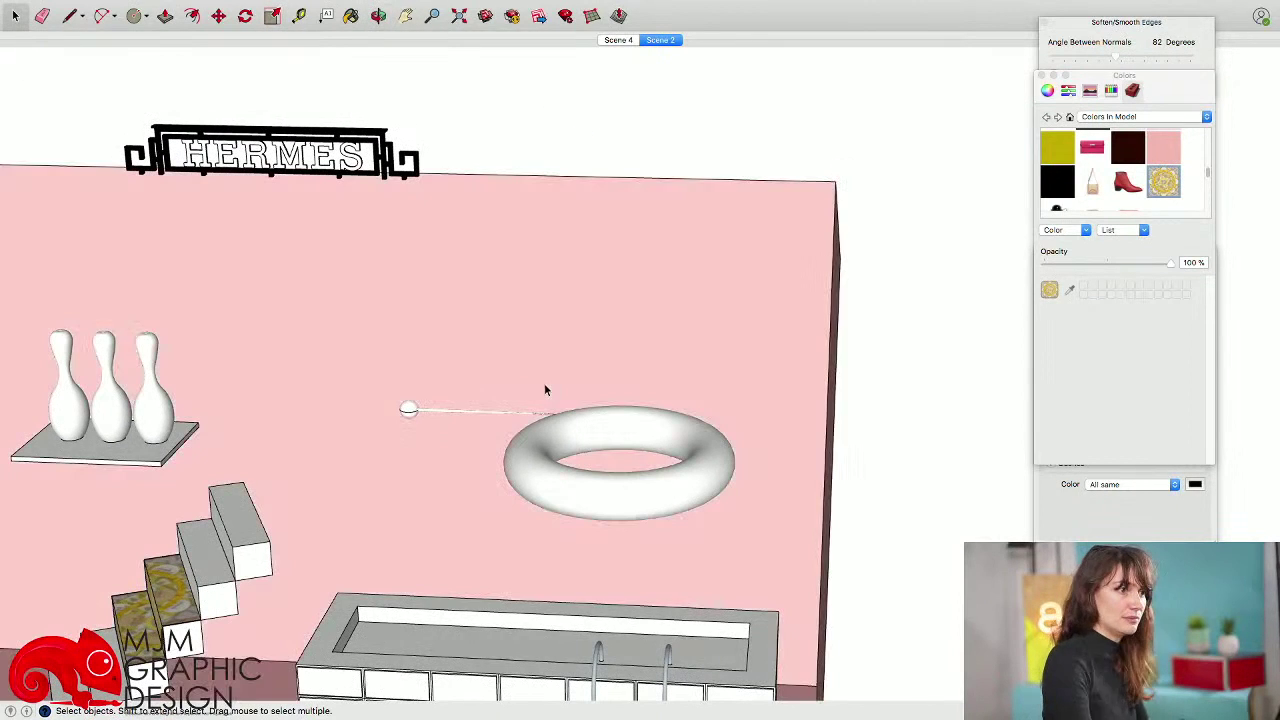
drag(312, 352, 640, 520)
scroll(454, 467, up, 4)
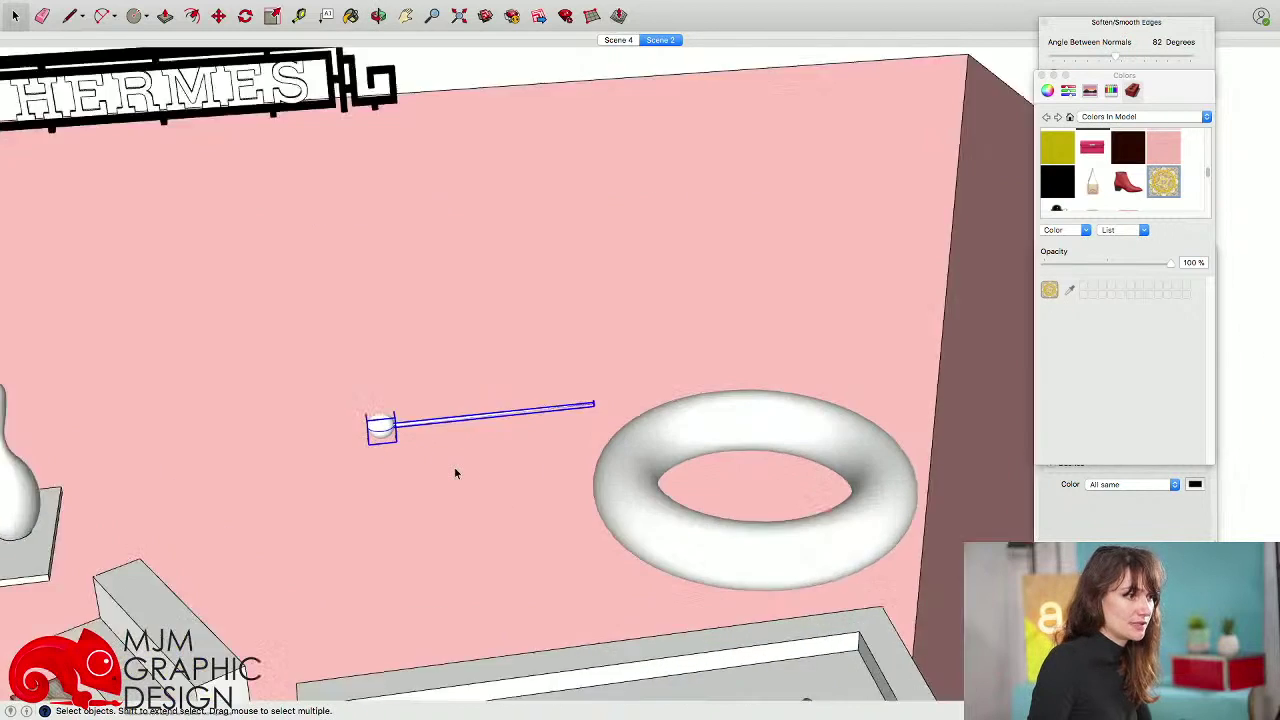
scroll(452, 472, down, 4)
key(m)
click(434, 476)
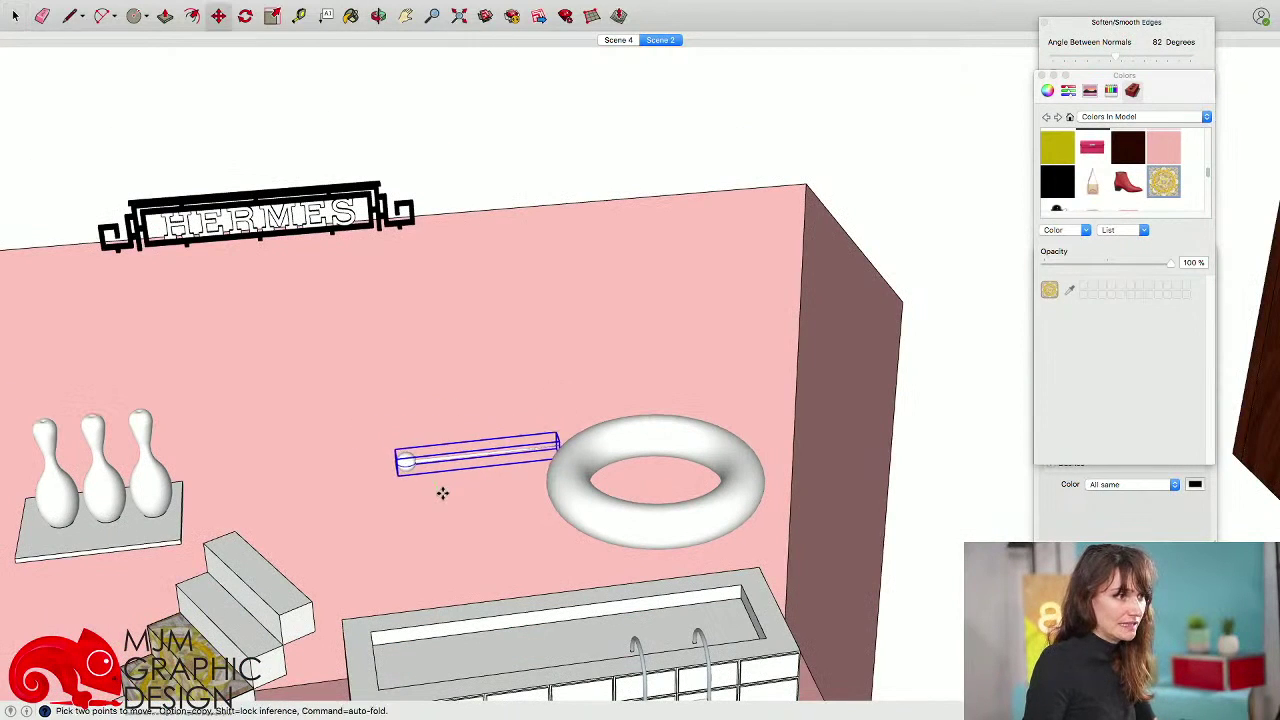
click(449, 528)
click(514, 524)
click(441, 526)
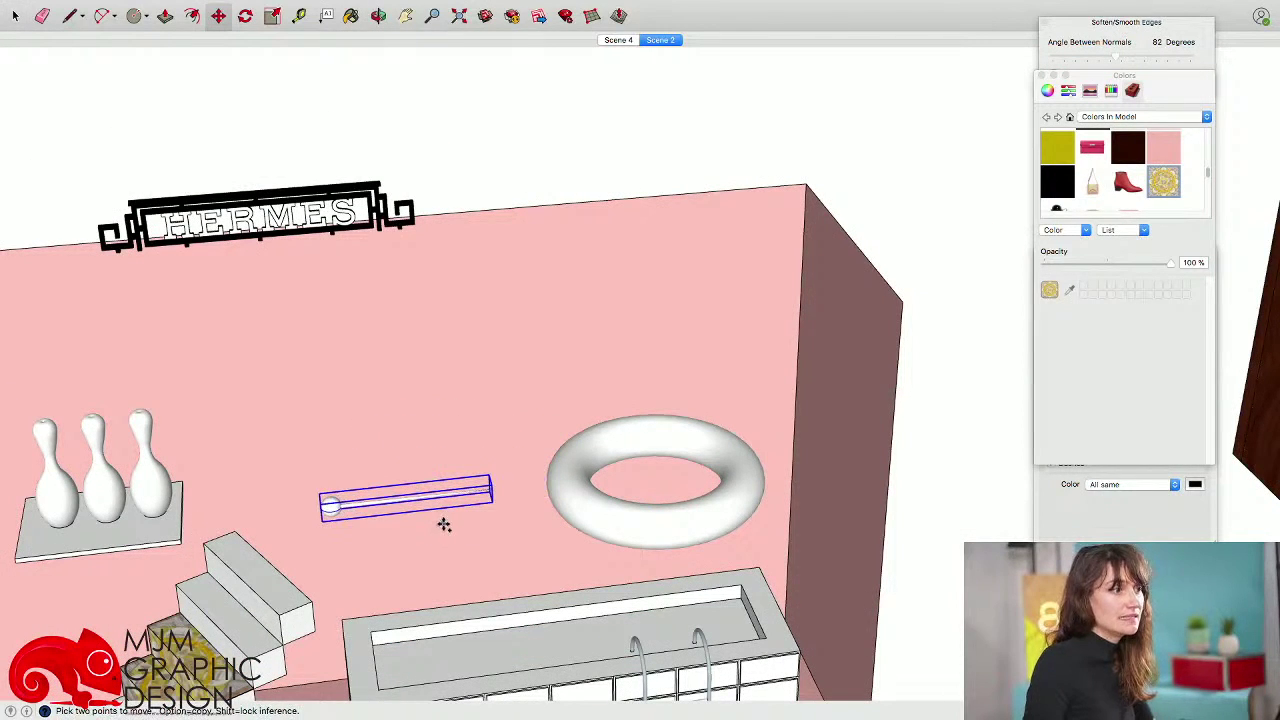
- In the front view, adjust the position of the sphere and rod between the bowling pins and the ring
key(super+3)
click(437, 497)
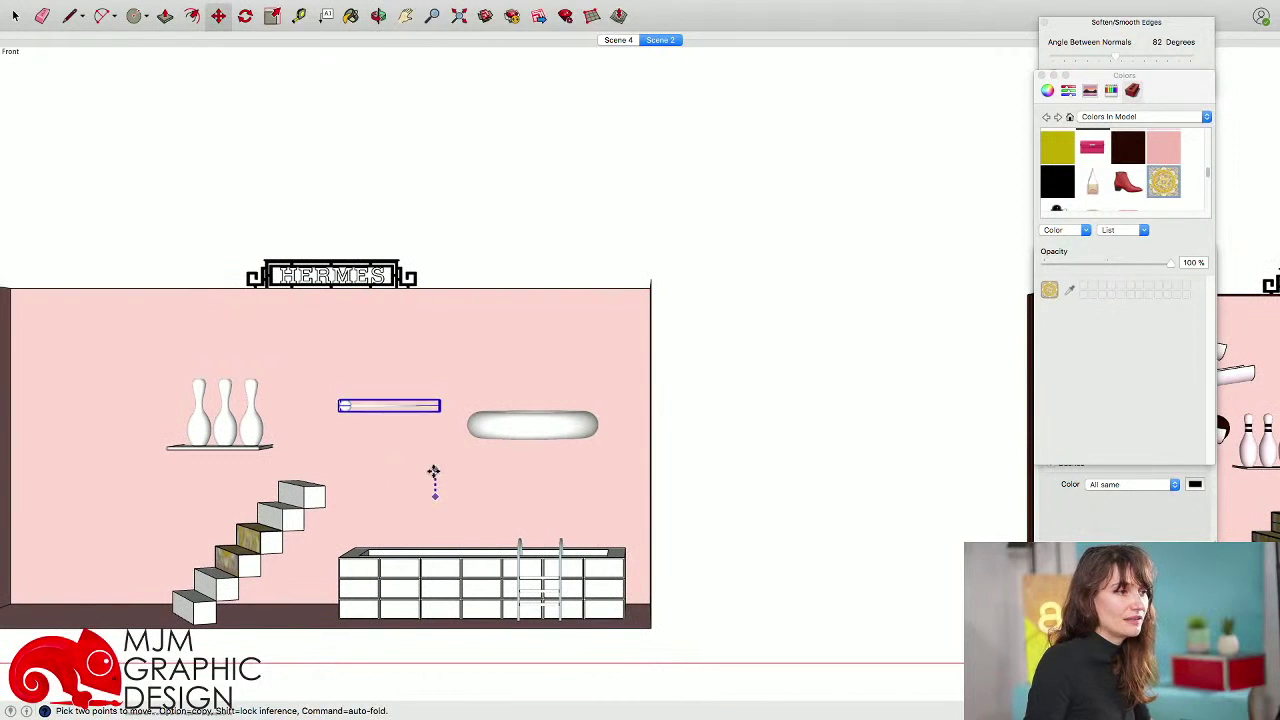
click(428, 487)
click(385, 479)
click(405, 477)
scroll(406, 477, down, 5)
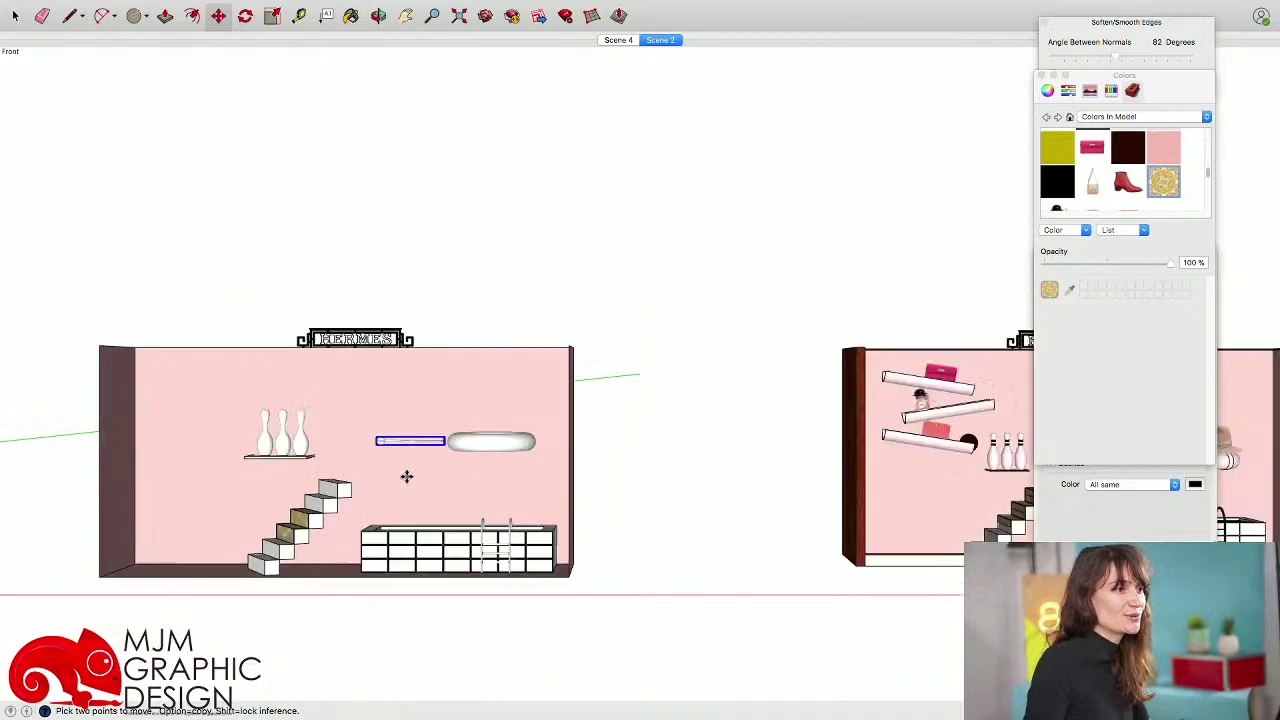
- Deselect the sphere and rod and compare the shop window with the finished reference window beside it
key(space)
click(557, 477)
middle_drag(557, 477, 495, 575)
scroll(360, 438, up, 5)
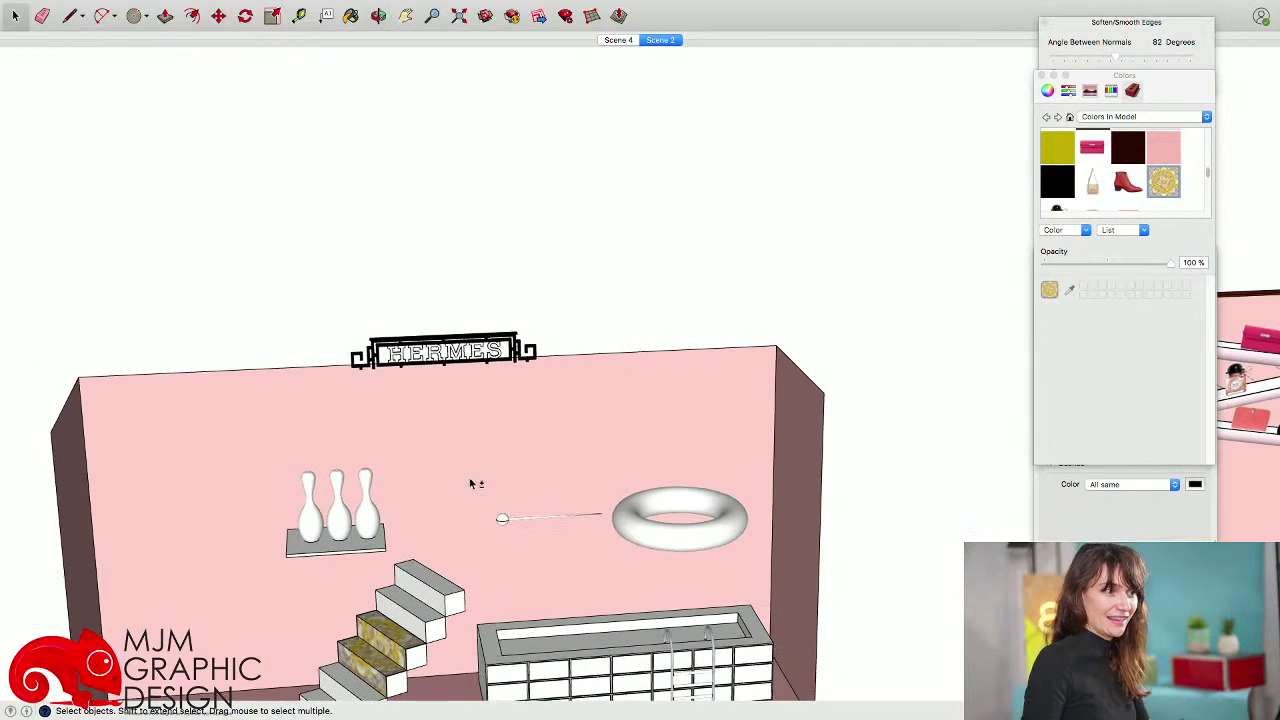
scroll(501, 527, down, 3)
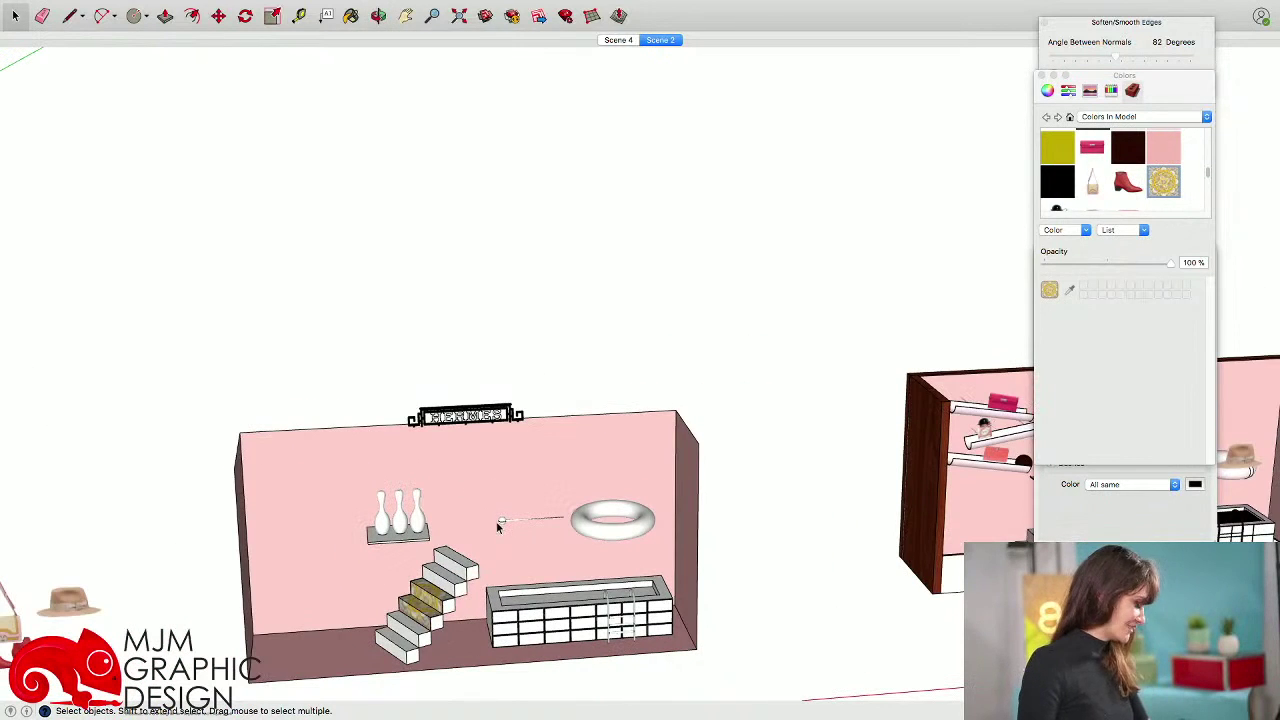
scroll(499, 527, down, 4)
middle_drag(462, 452, 455, 440)
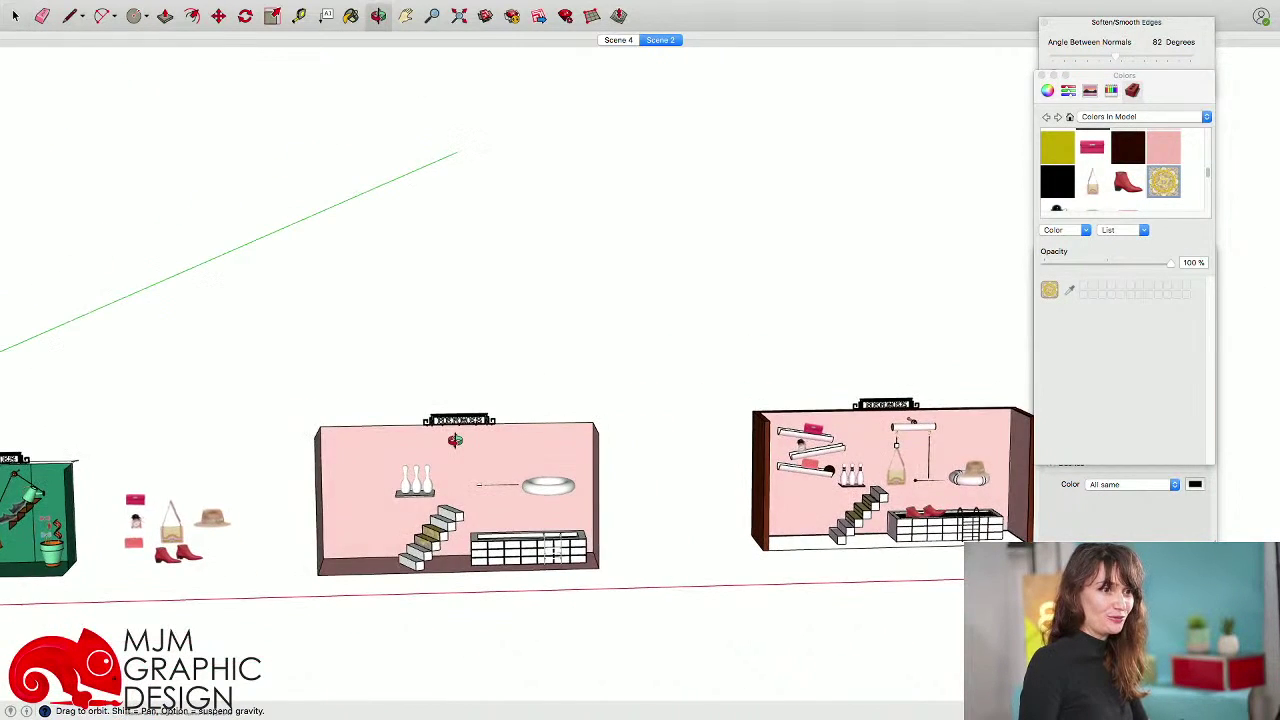
key(space)
scroll(434, 447, up, 6)
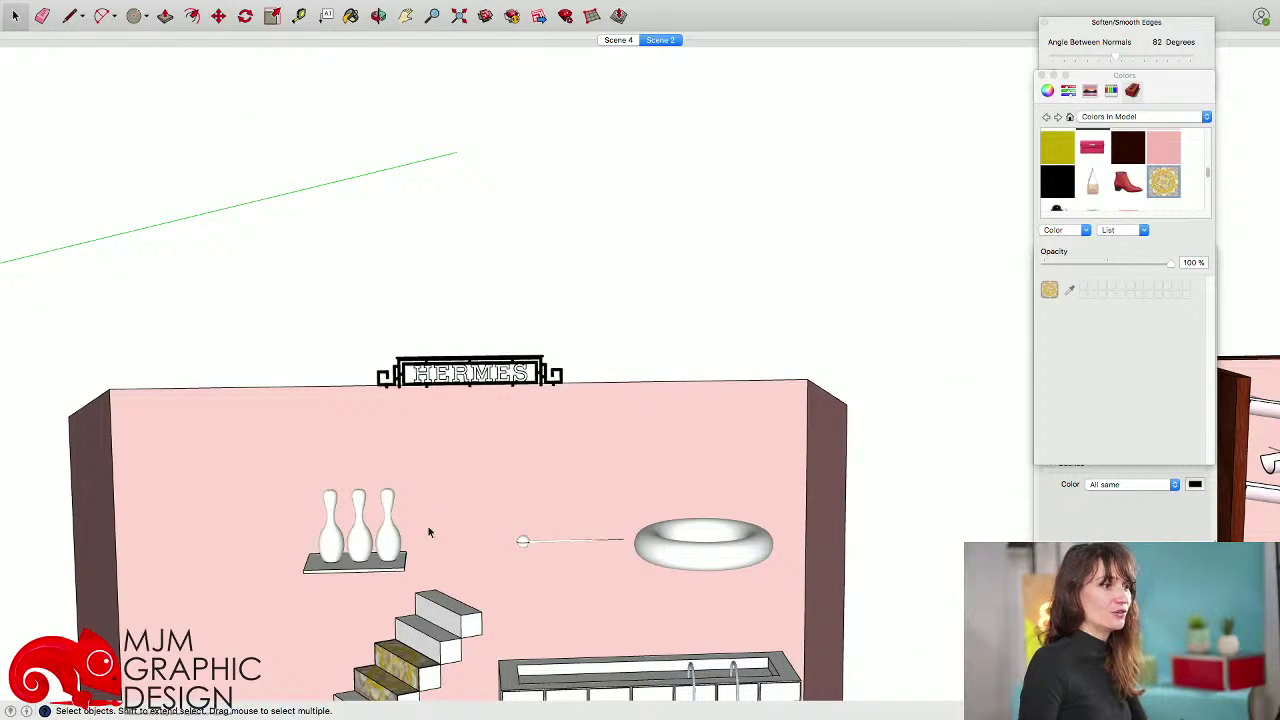
- Draw a small circle on the side wall beside the ring and extrude it inwards into a long cylinder above the ring
scroll(463, 566, down, 2)
middle_drag(500, 531, 637, 551)
scroll(637, 551, up, 2)
key(c)
scroll(714, 512, up, 3)
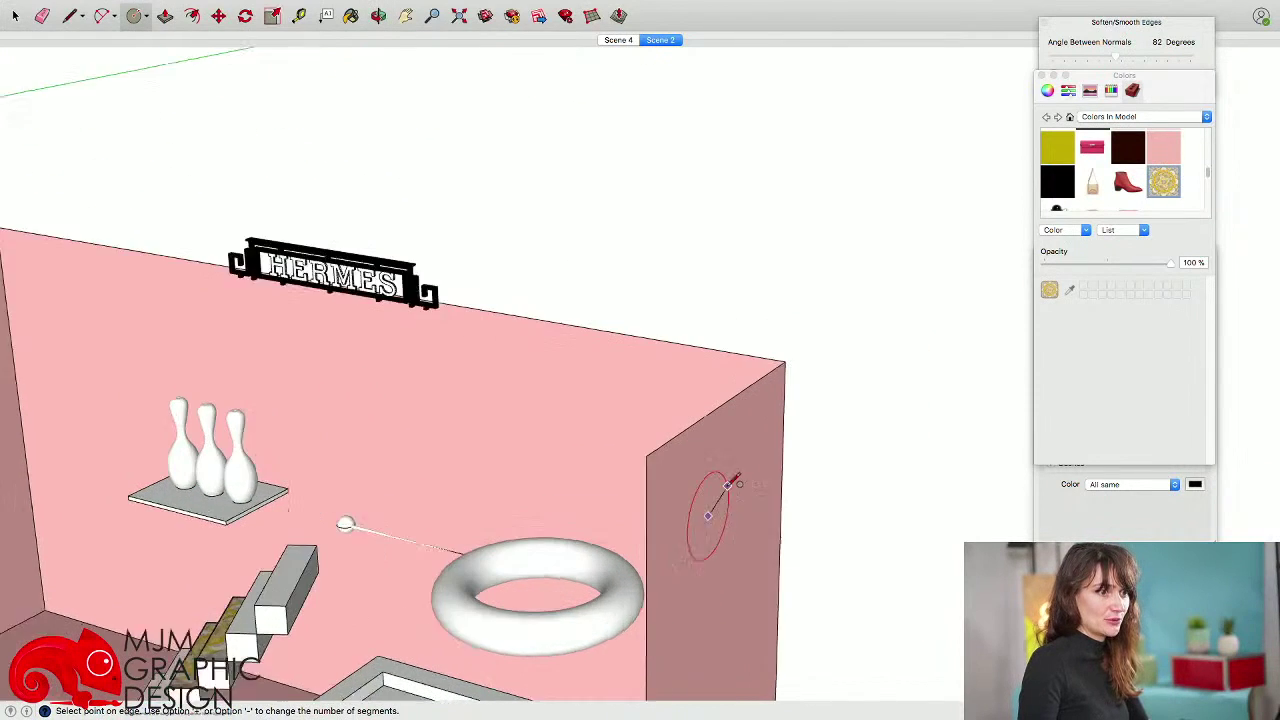
scroll(714, 515, down, 1)
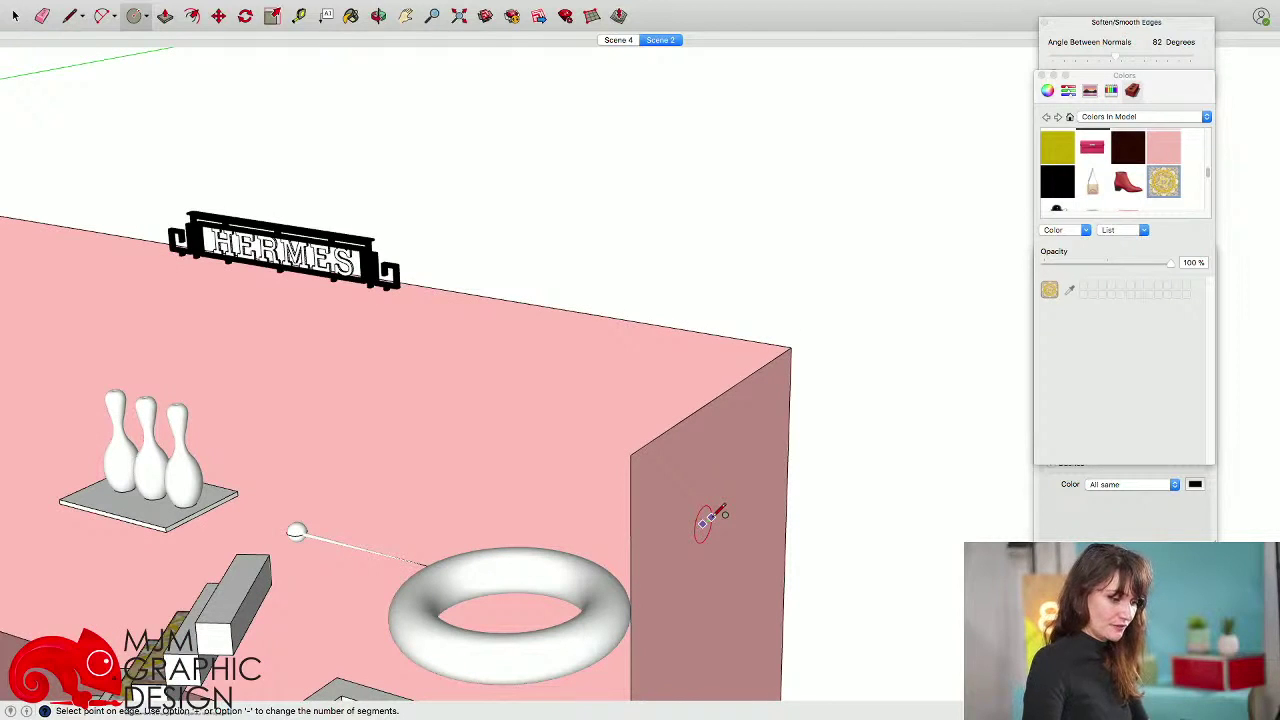
click(716, 514)
key(p)
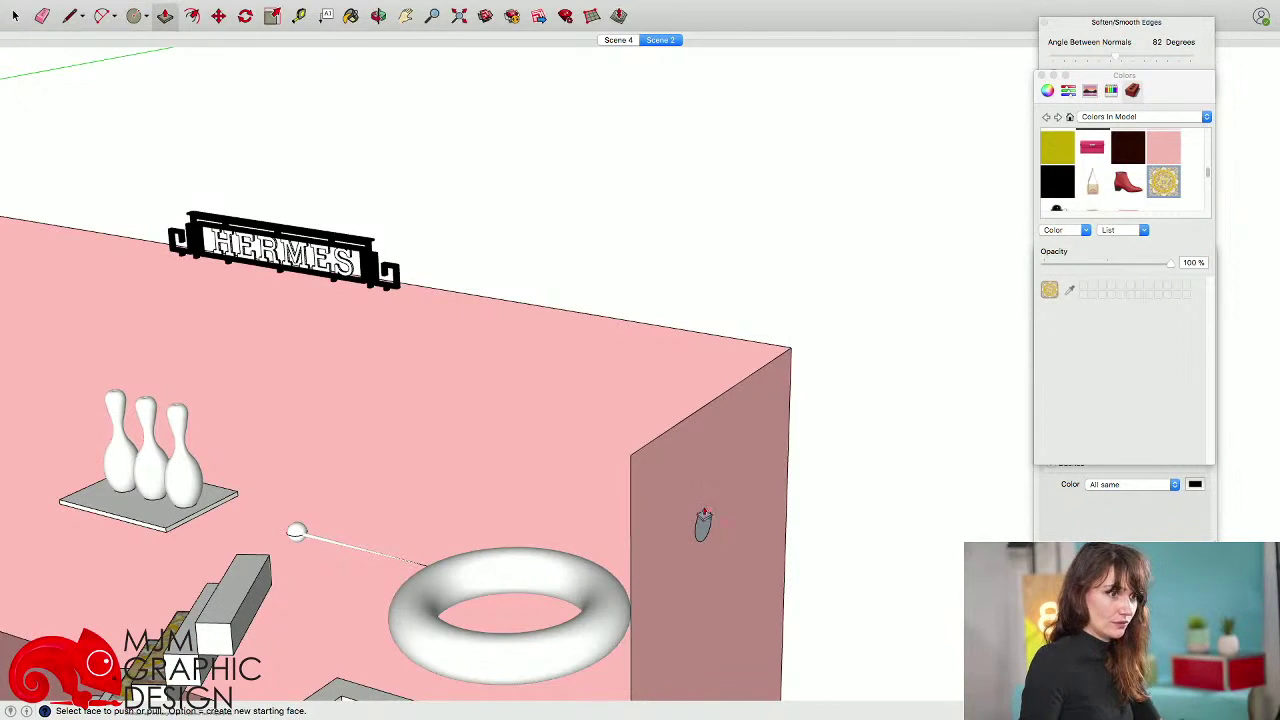
drag(700, 521, 557, 493)
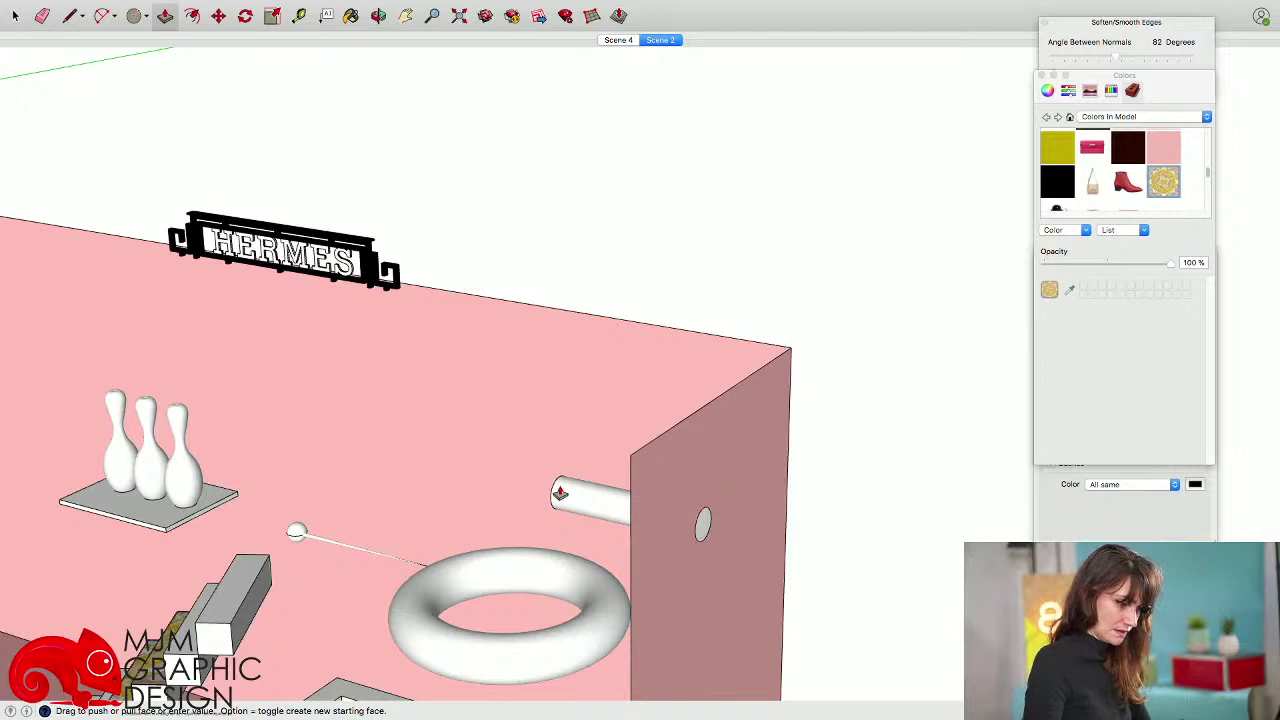
- Group the long cylinder and move it away from the side wall in the front view, to below the HERMES sign
key(space)
triple_click(563, 492)
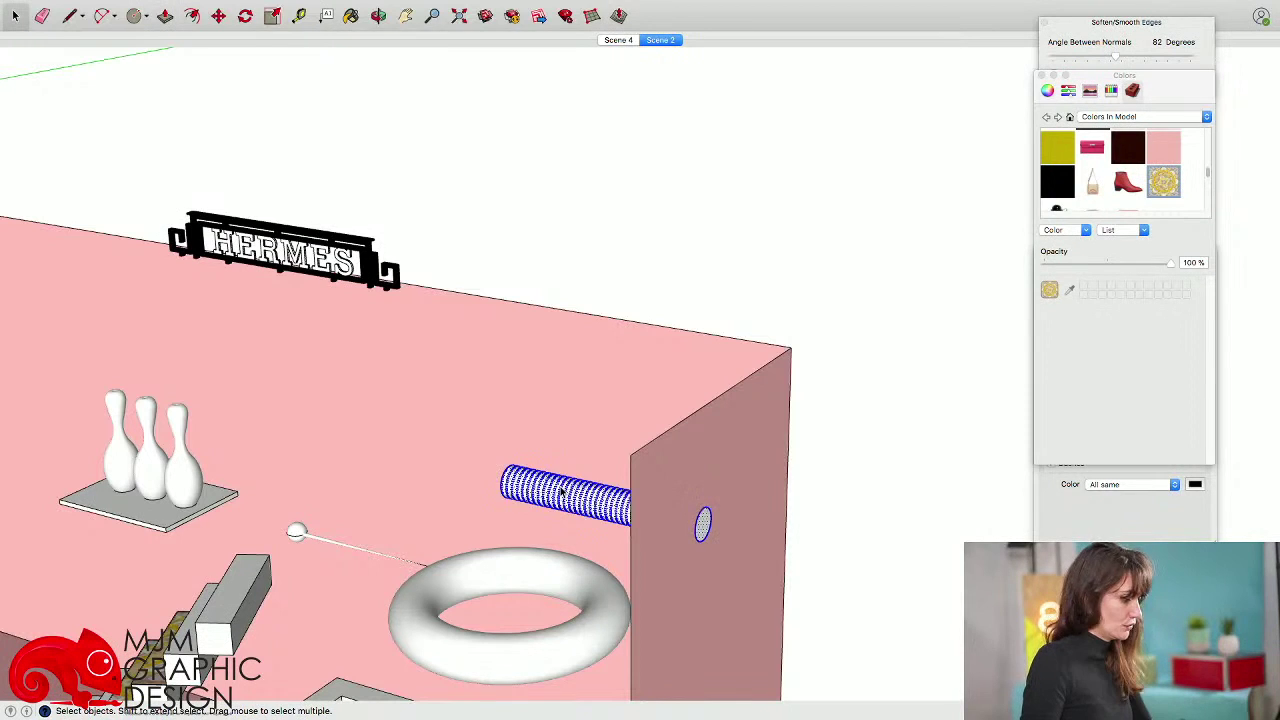
key(super+g)
scroll(562, 490, down, 5)
key(super+3)
shift+middle_drag(563, 488, 632, 526)
key(m)
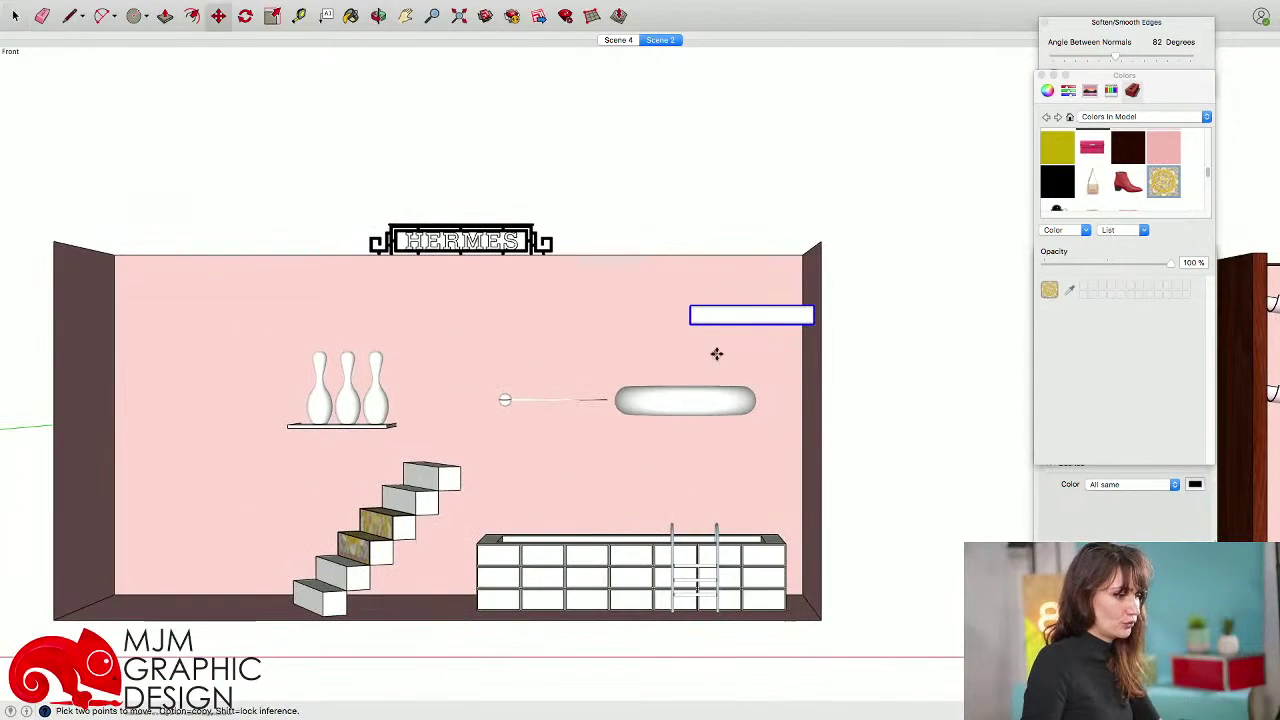
click(716, 354)
click(480, 355)
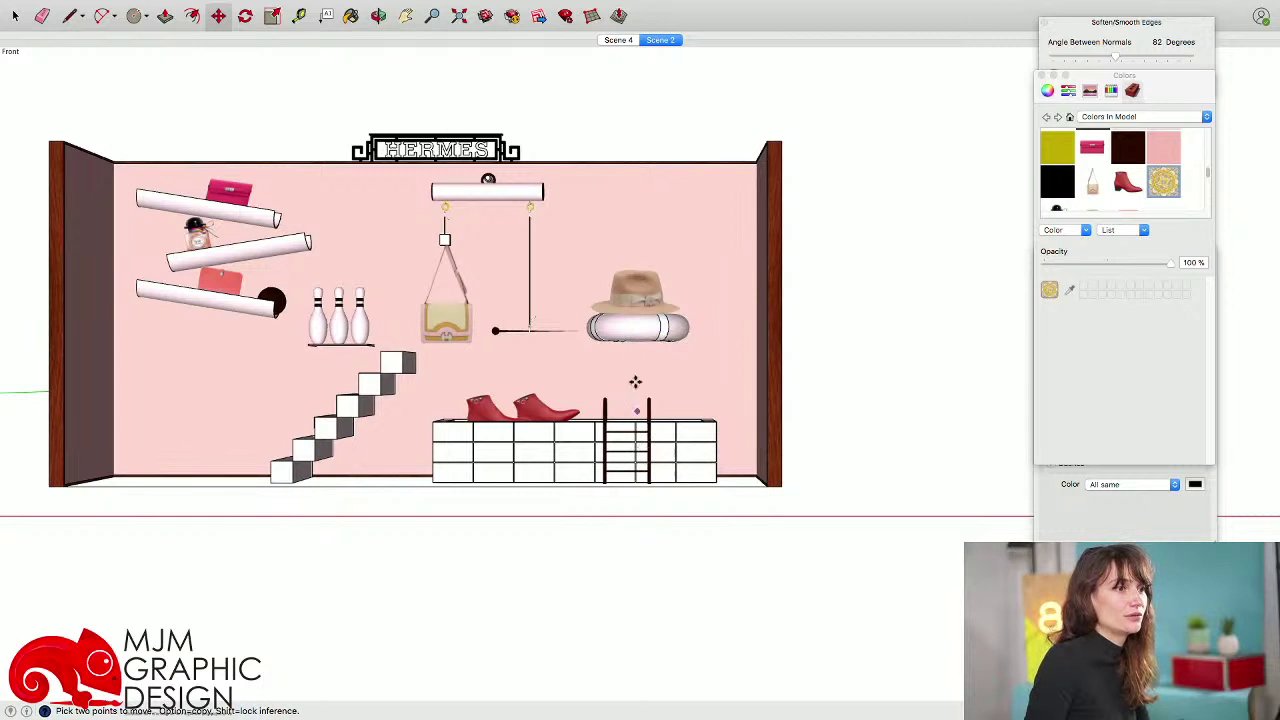
- Draw a small circle just above the middle of the cylinder and offset it inwards to form a thin ring
shift+middle_drag(455, 380, 655, 520)
shift+middle_drag(371, 457, 815, 418)
key(space)
scroll(565, 282, up, 5)
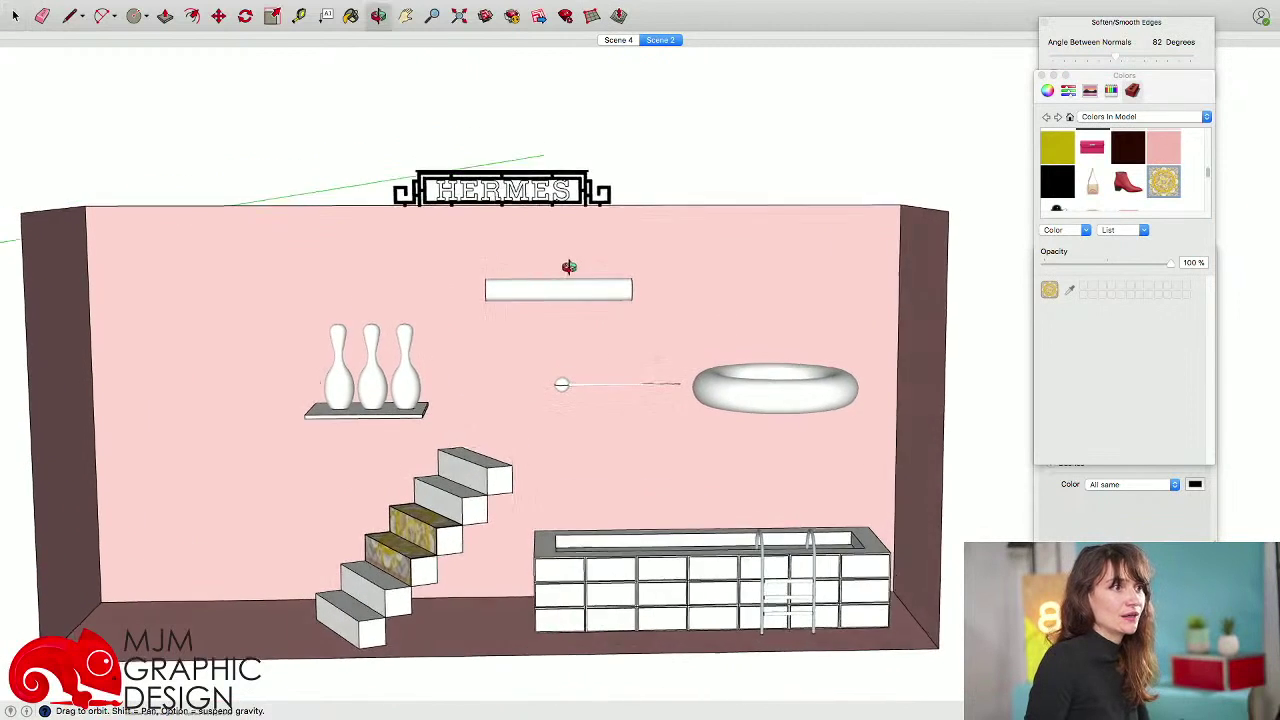
key(c)
scroll(555, 265, up, 4)
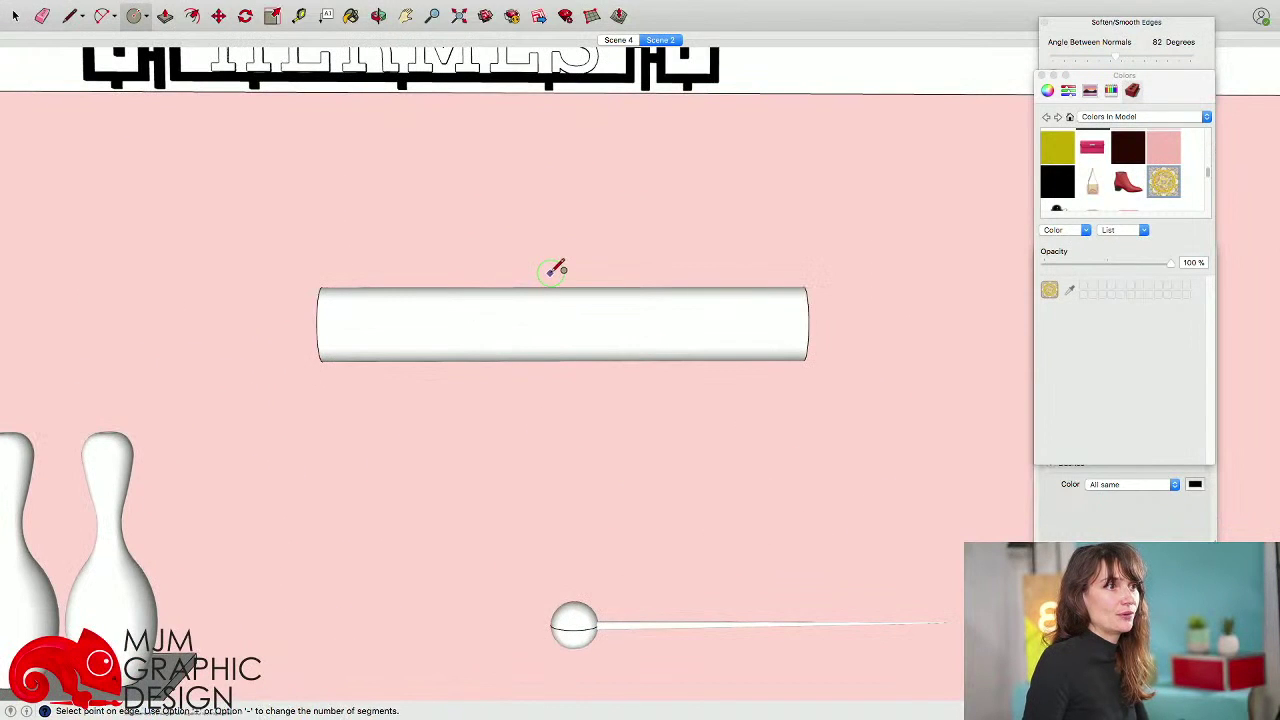
click(552, 246)
scroll(565, 258, up, 3)
key(f)
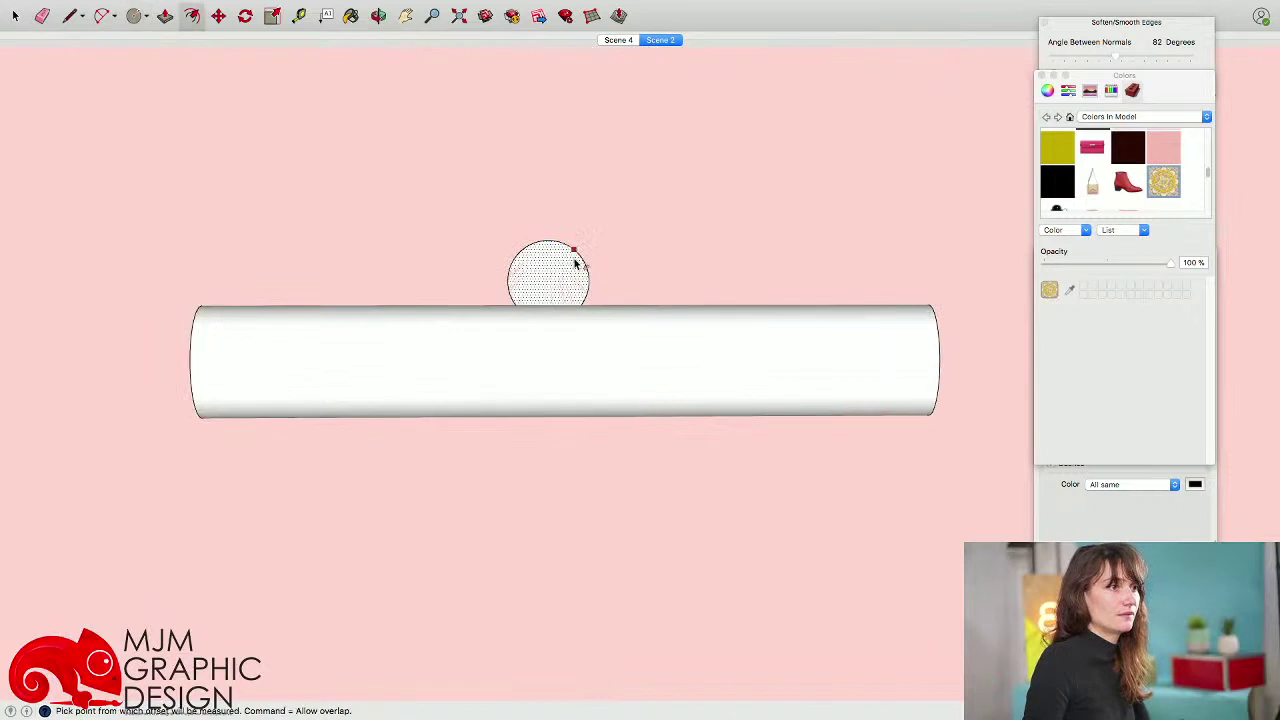
click(581, 262)
click(582, 262)
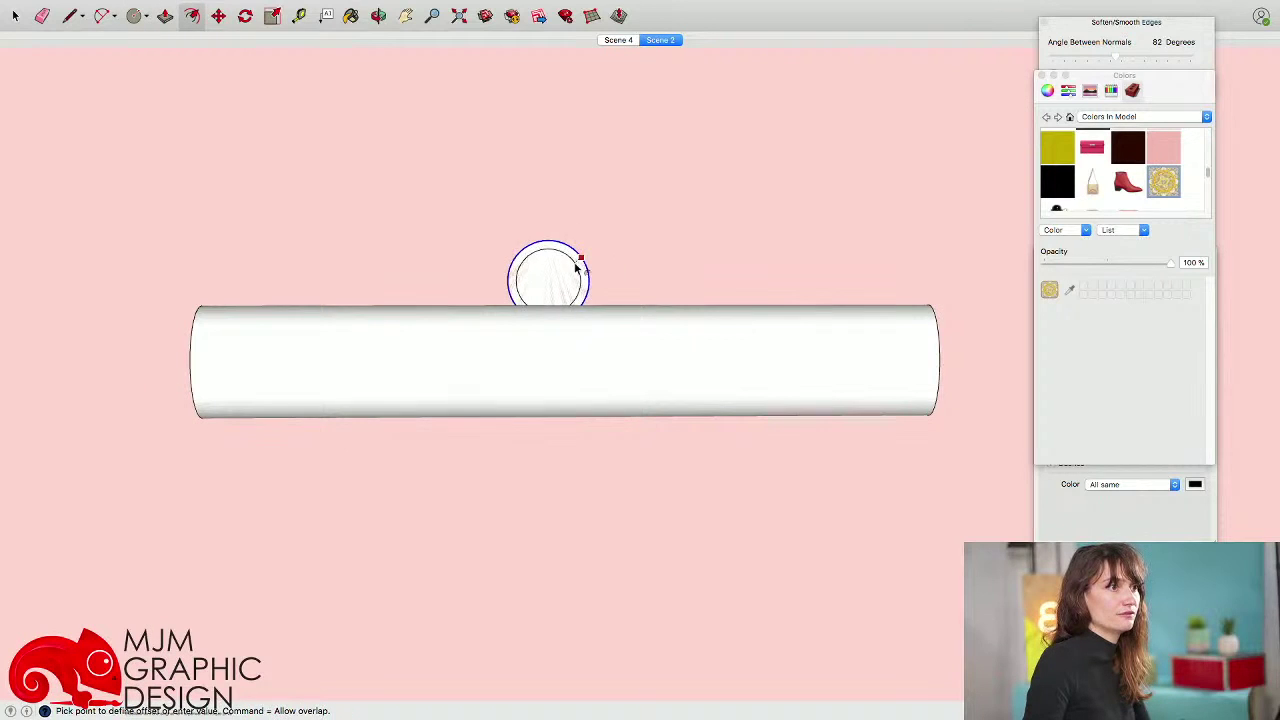
click(577, 267)
- Split the ring with a horizontal line through its centre and remove the lower half and inner face, leaving an arch
key(l)
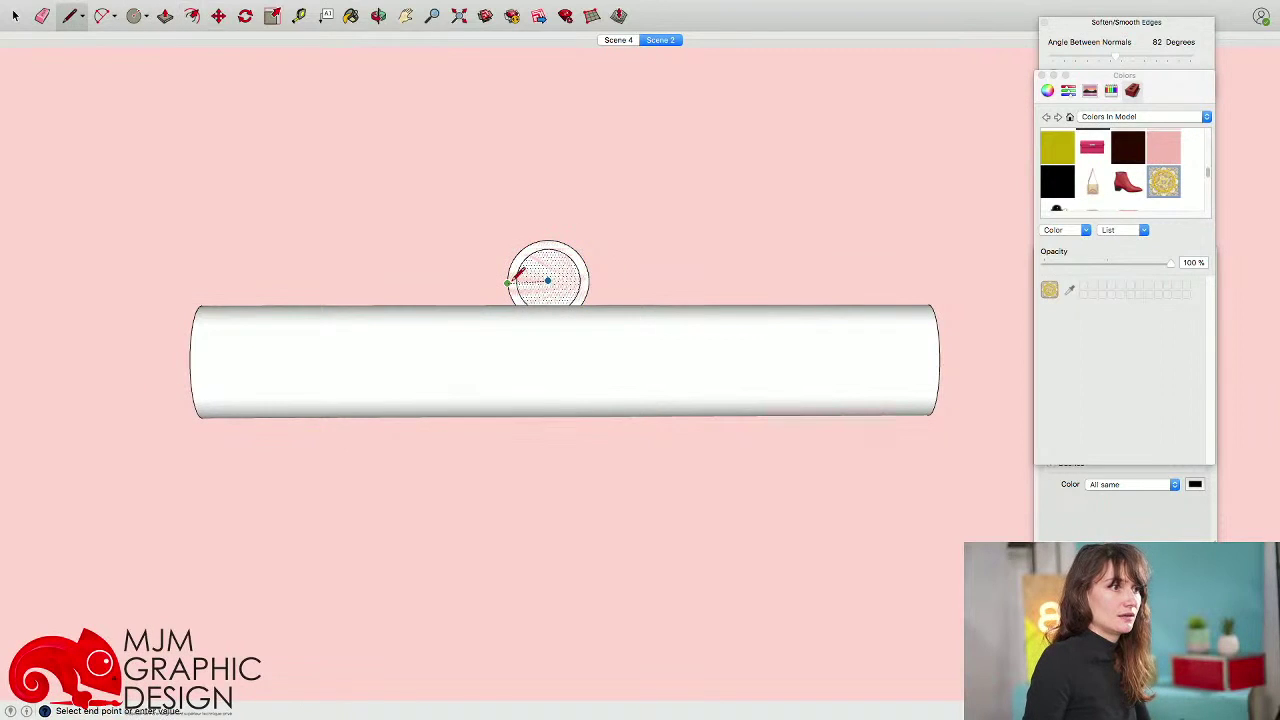
click(589, 283)
key(space)
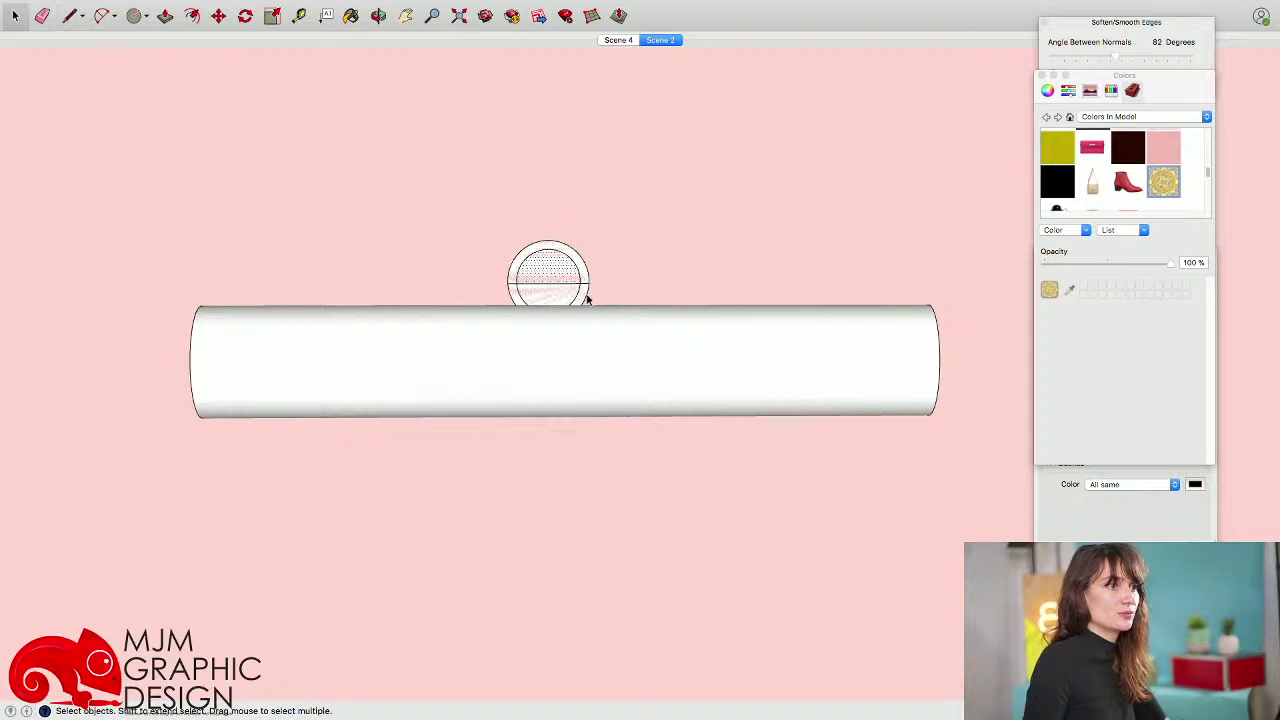
key(Delete)
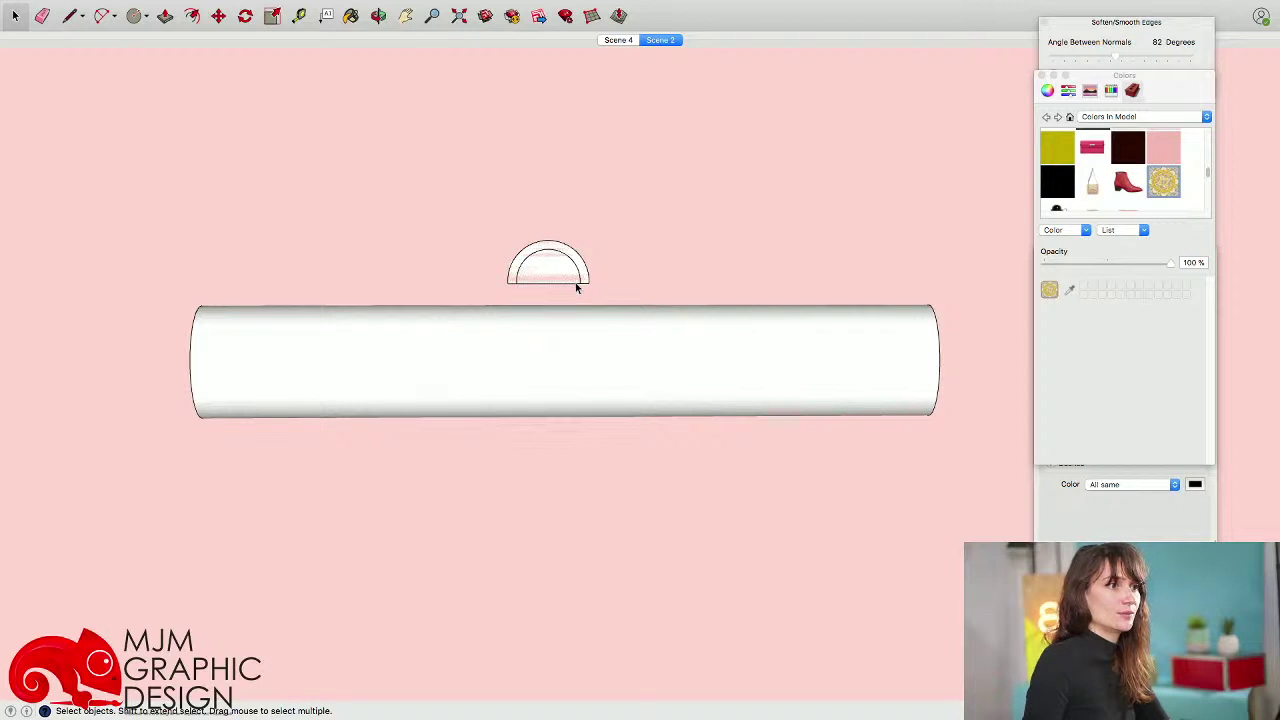
key(o)
drag(576, 284, 559, 271)
- Extrude the arch slightly with Push/Pull and make it a group
key(p)
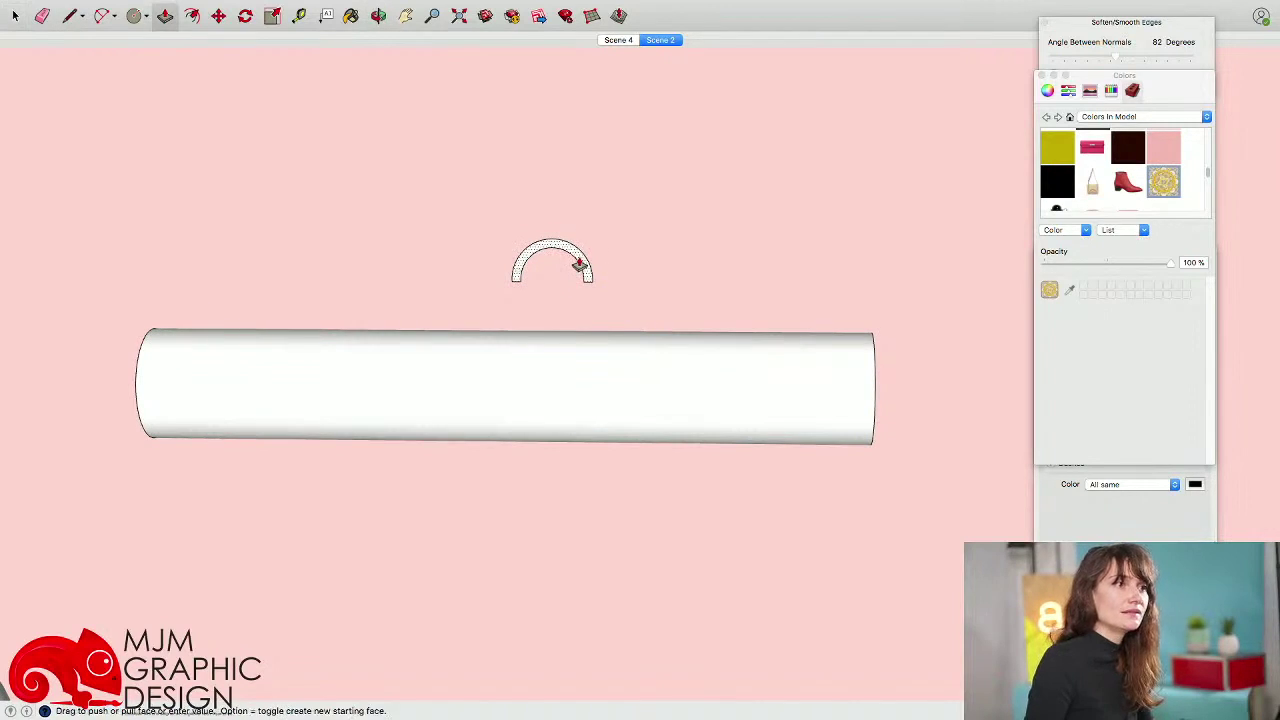
key(space)
drag(443, 193, 662, 293)
right_click(557, 254)
click(617, 346)
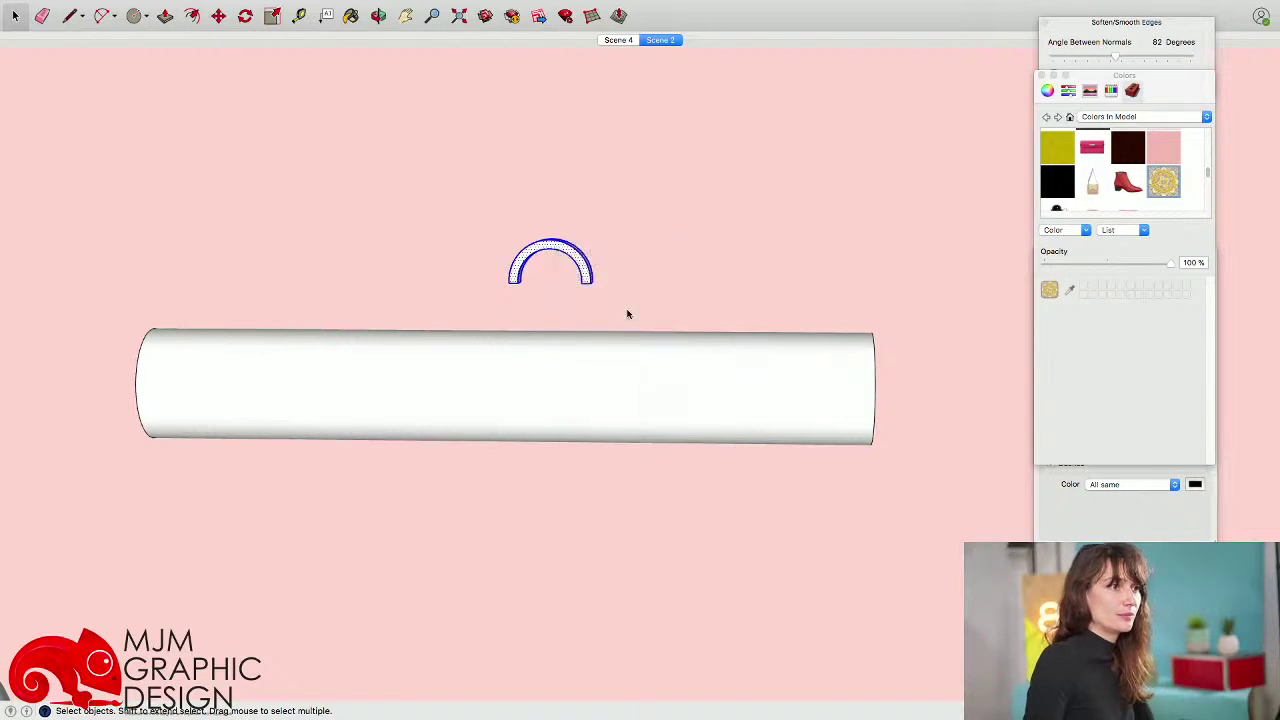
- Move the arch forward and down onto the middle of the cylinder's upper side
middle_drag(629, 314, 601, 280)
key(m)
click(606, 267)
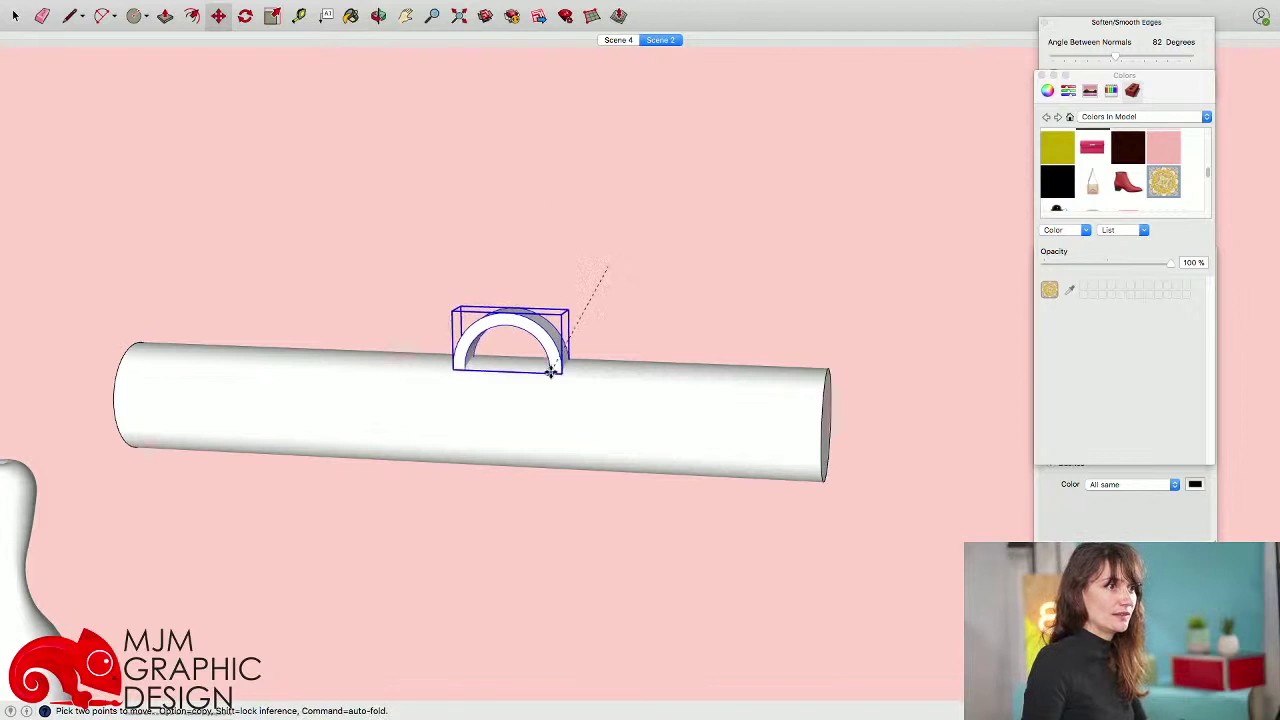
click(549, 371)
click(564, 268)
click(495, 263)
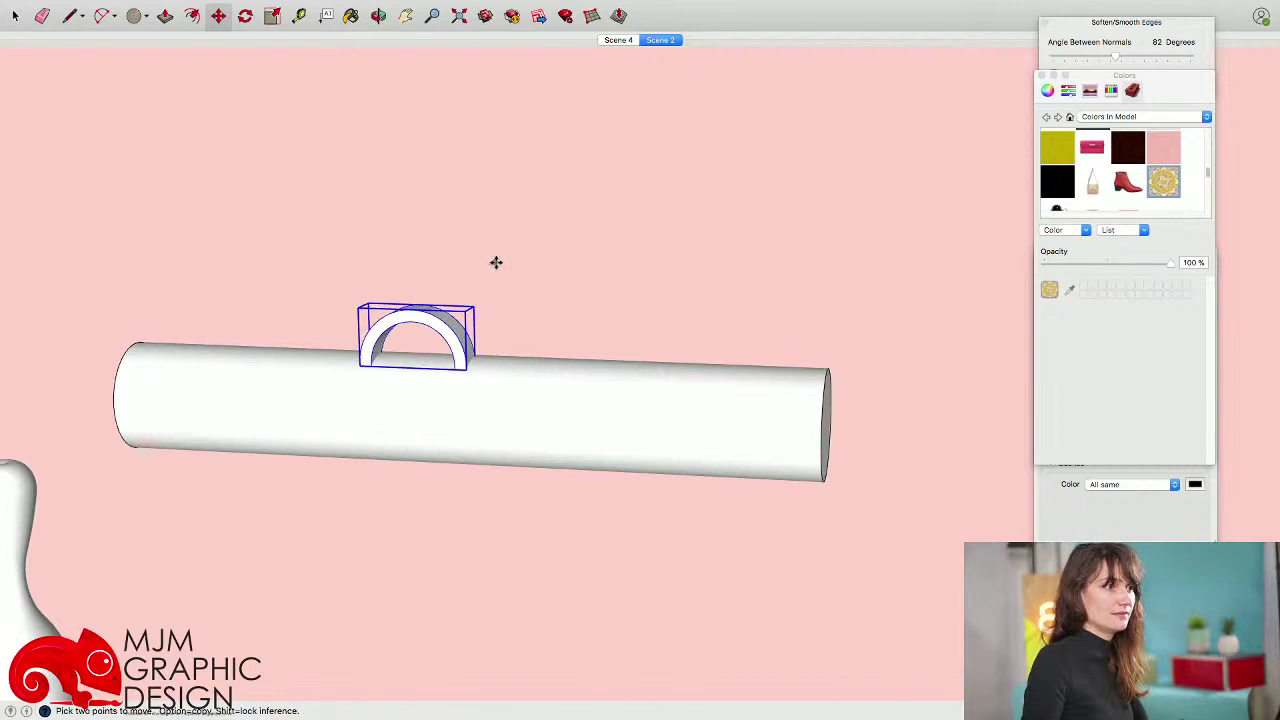
click(495, 263)
click(530, 267)
- Deselect the arch and examine the whole shop window from the front and at several angles
key(super+3)
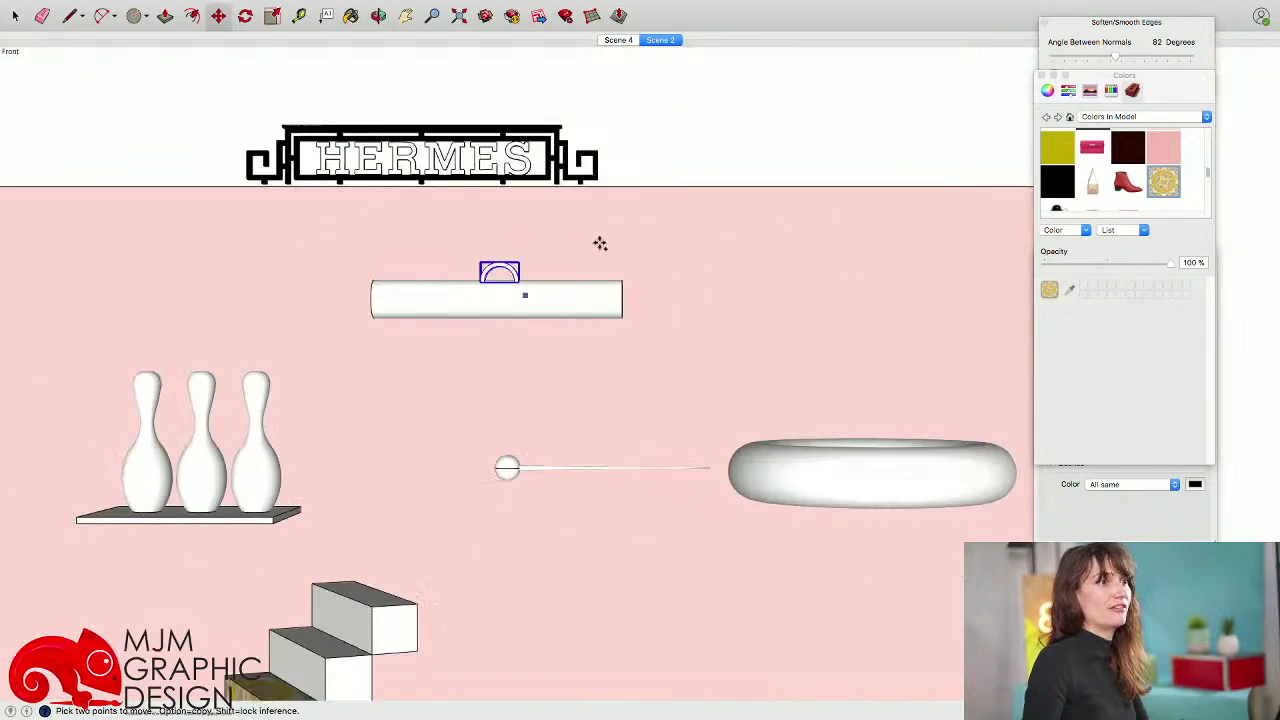
key(space)
click(662, 162)
shift+middle_drag(662, 162, 659, 163)
key(space)
scroll(589, 195, down, 5)
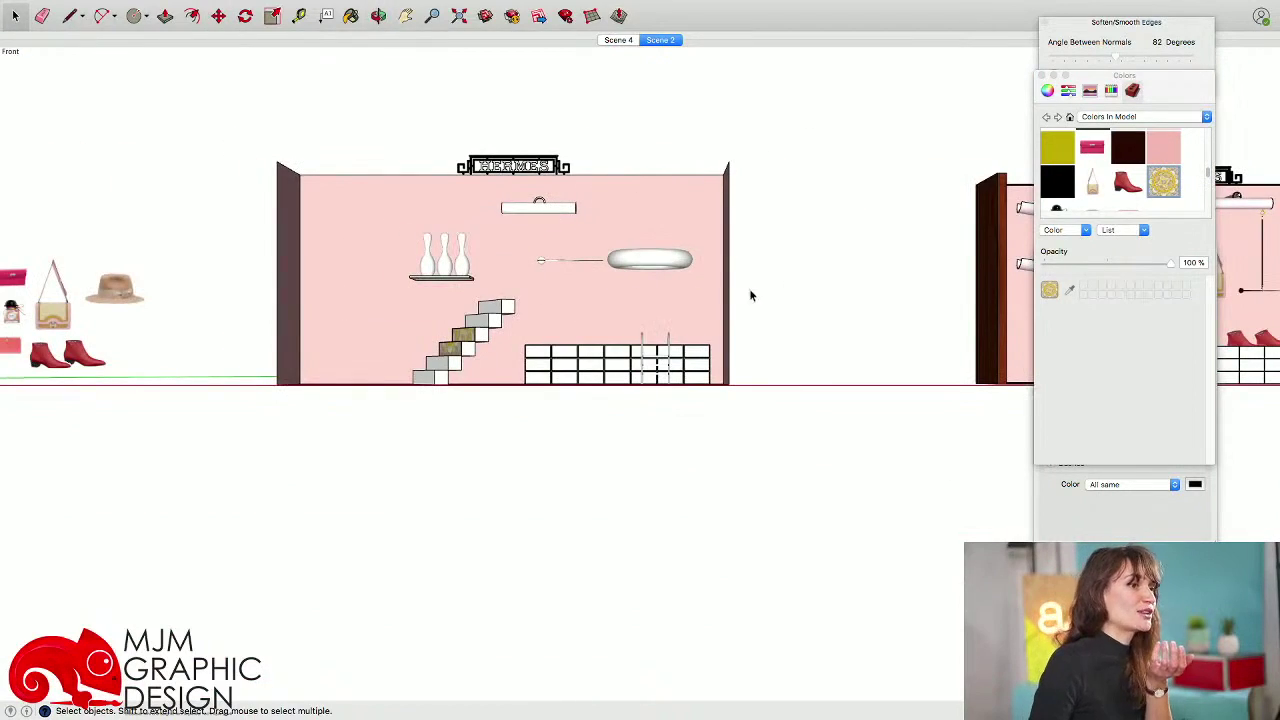
middle_drag(751, 295, 461, 393)
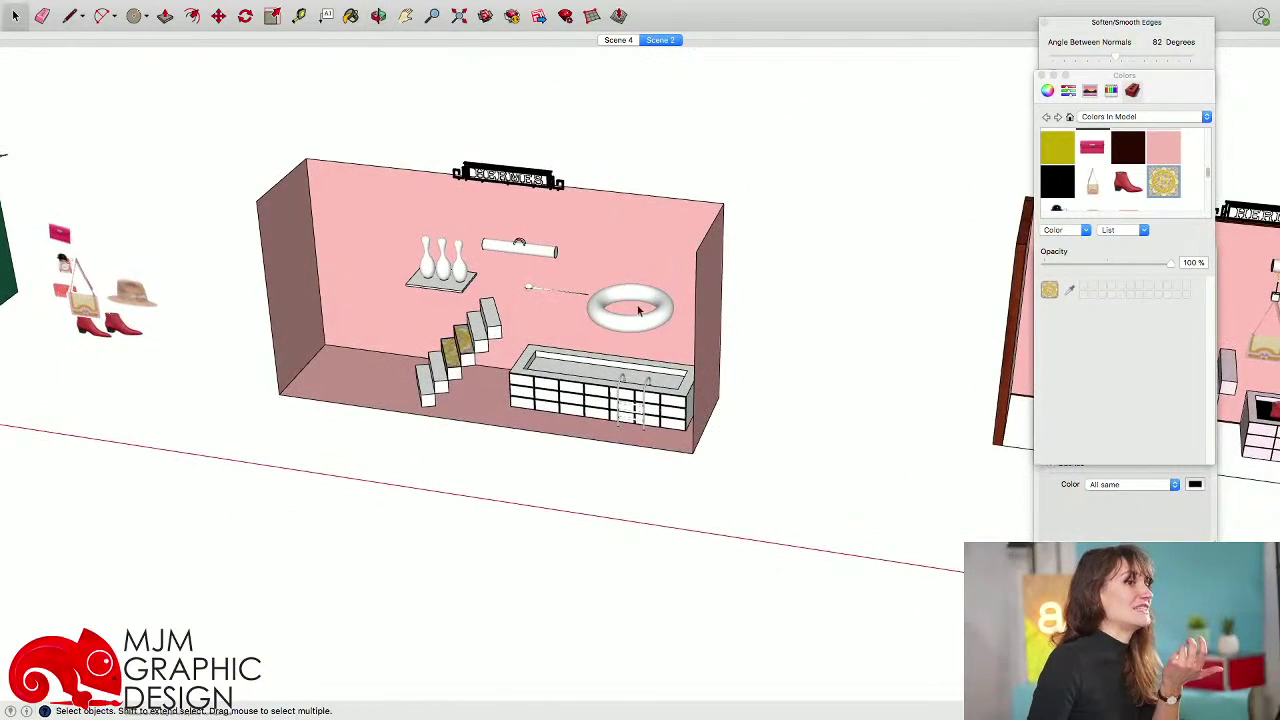
middle_drag(489, 289, 714, 304)
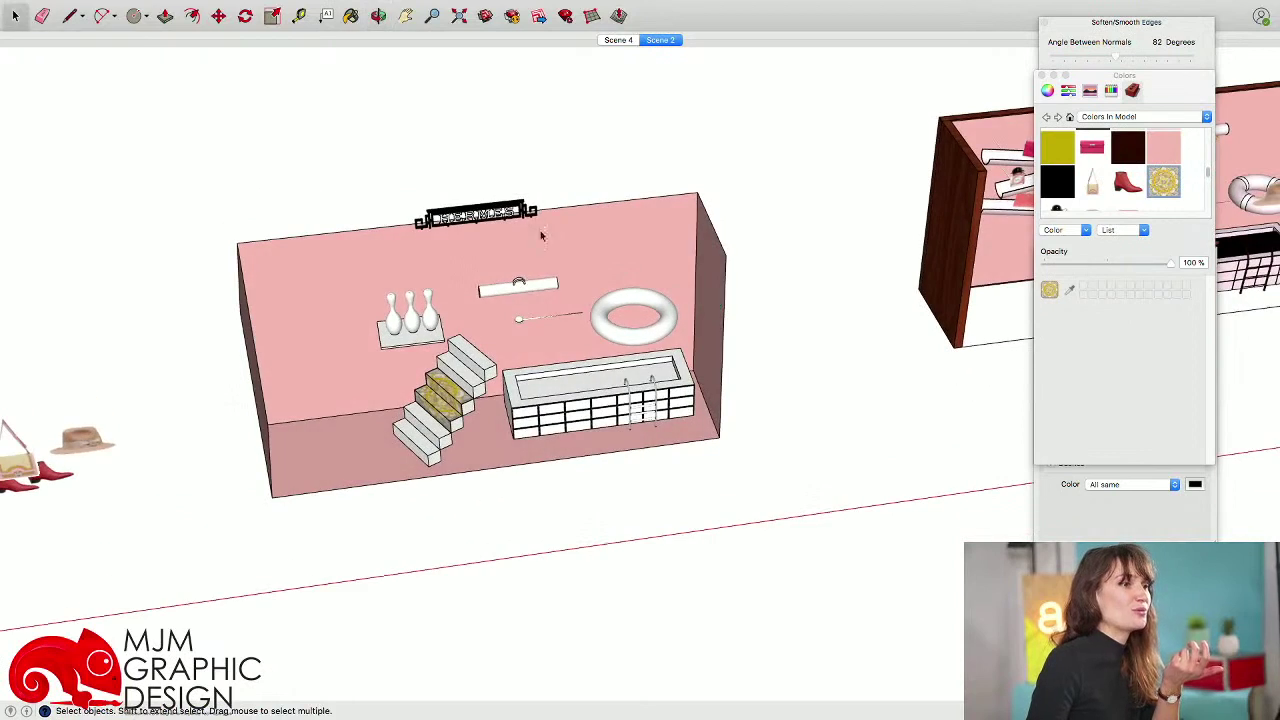
middle_drag(620, 255, 543, 292)
scroll(538, 294, up, 4)
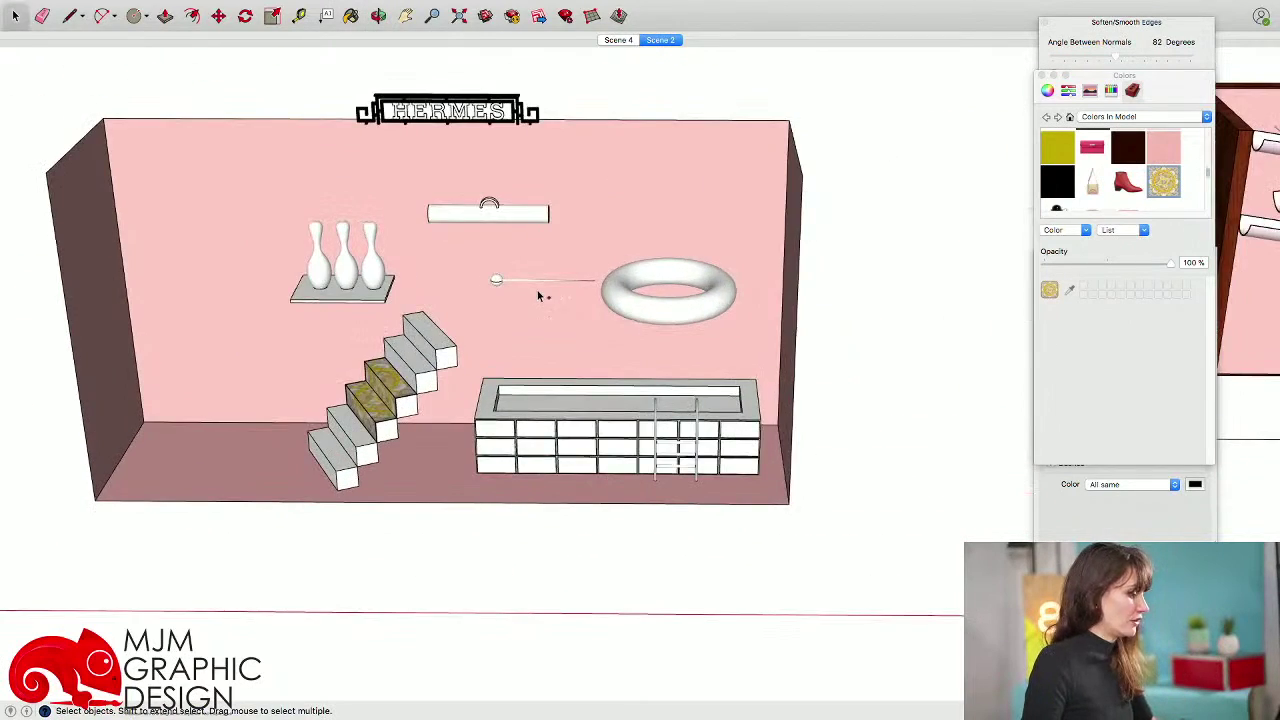
- Draw a small circle near the arch above the cylinder and extrude it into a rod perpendicular to the back wall
key(super+3)
scroll(420, 275, up, 3)
scroll(420, 276, up, 3)
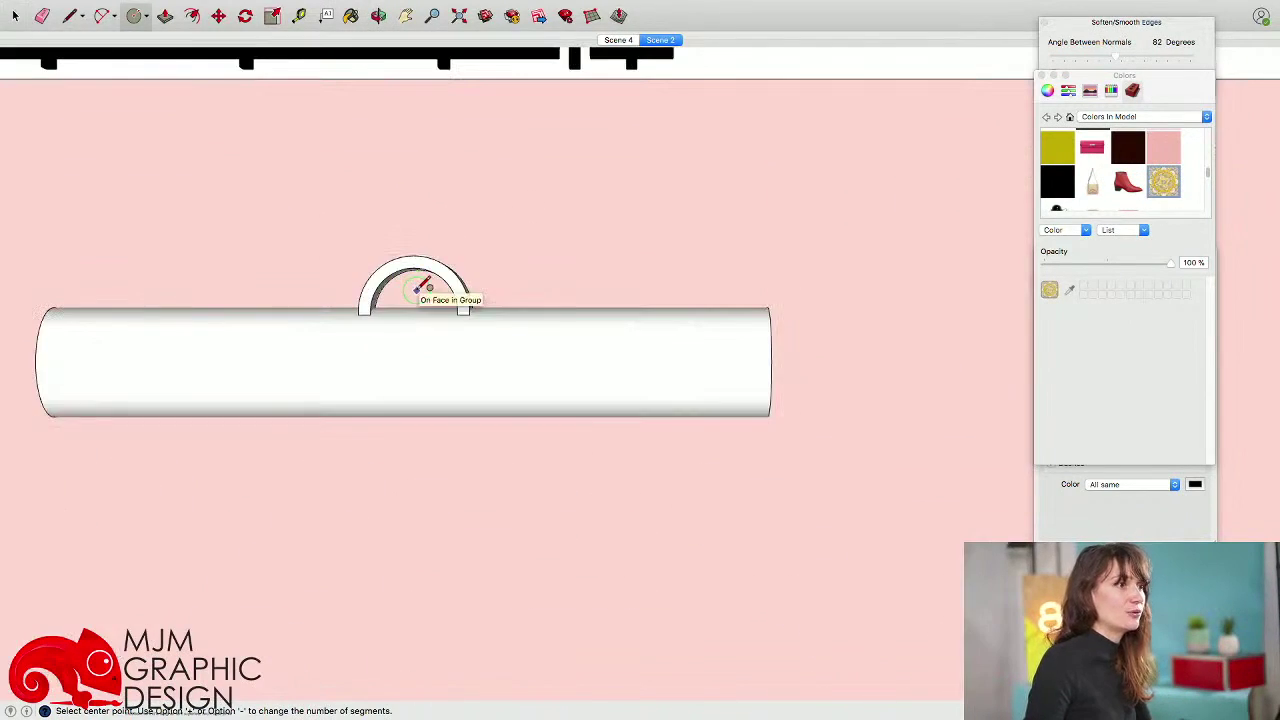
click(422, 287)
click(432, 290)
middle_drag(432, 290, 419, 296)
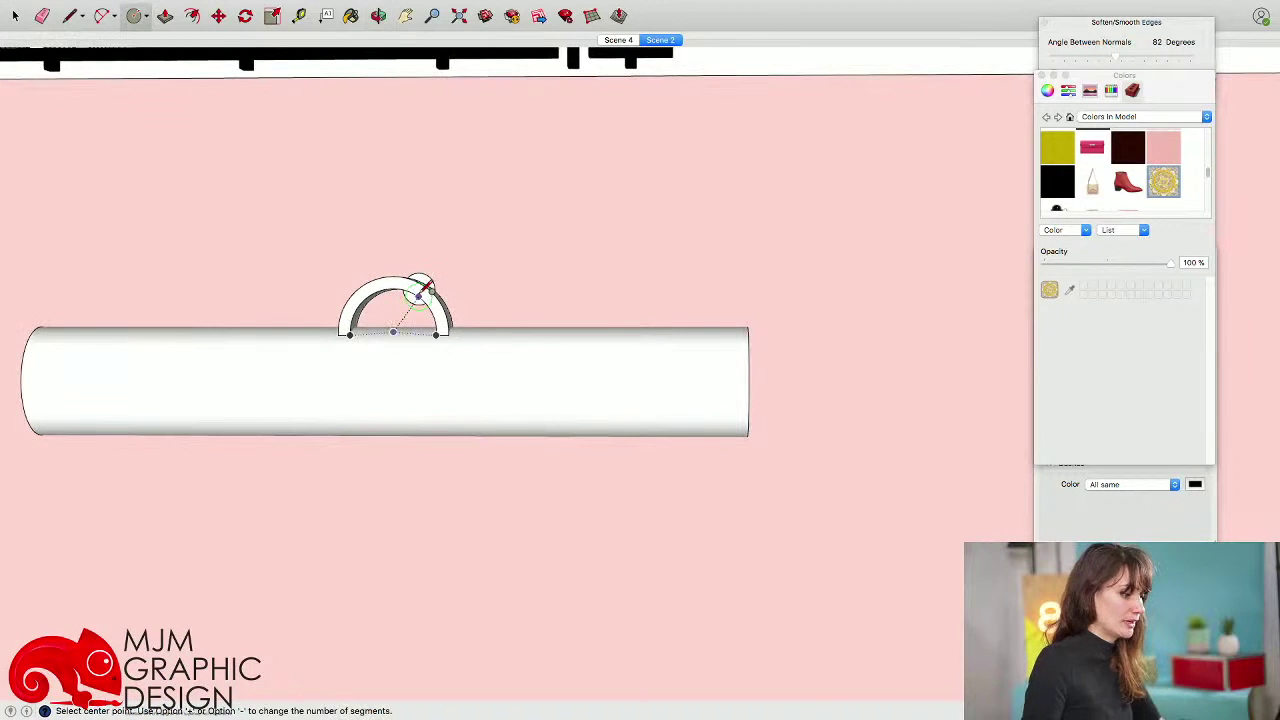
key(p)
drag(408, 289, 362, 311)
click(361, 308)
middle_drag(361, 308, 448, 354)
key(space)
triple_click(381, 322)
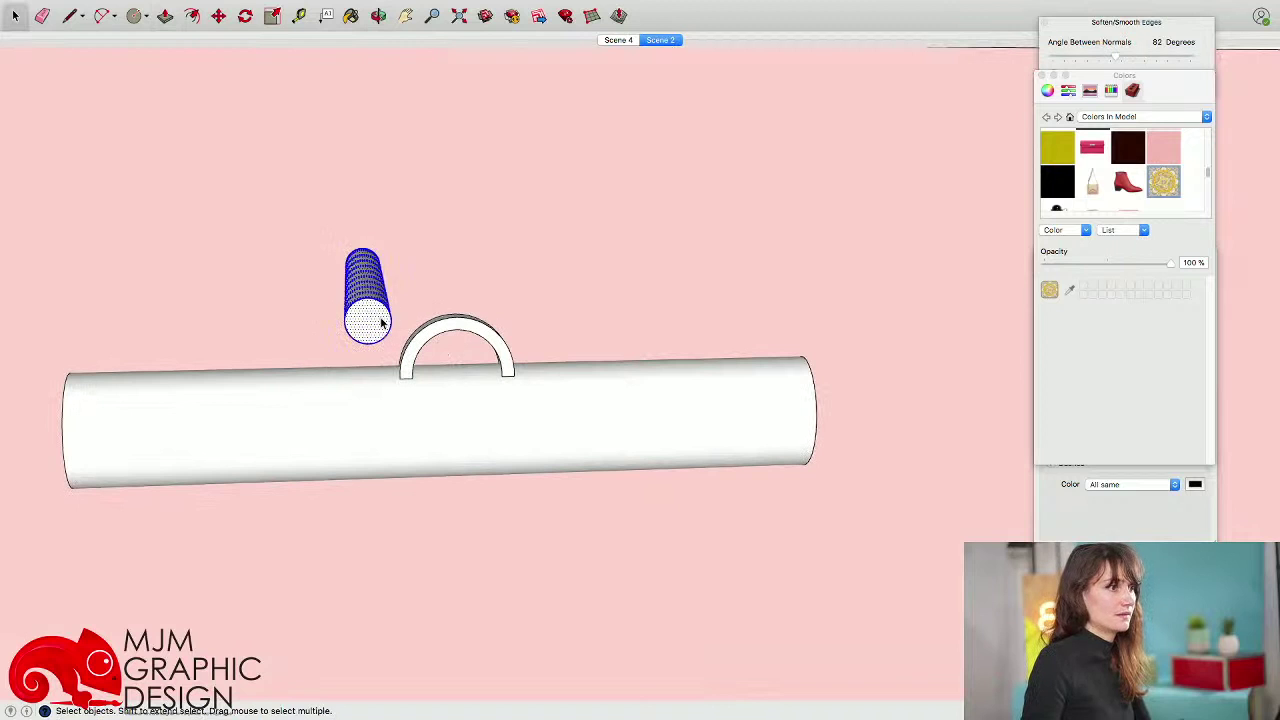
- Group the rod and move it inside the arch so it links the cylinder to the back wall
key(super+g)
key(m)
middle_drag(382, 322, 410, 285)
drag(410, 285, 472, 284)
drag(484, 241, 484, 281)
scroll(491, 266, down, 3)
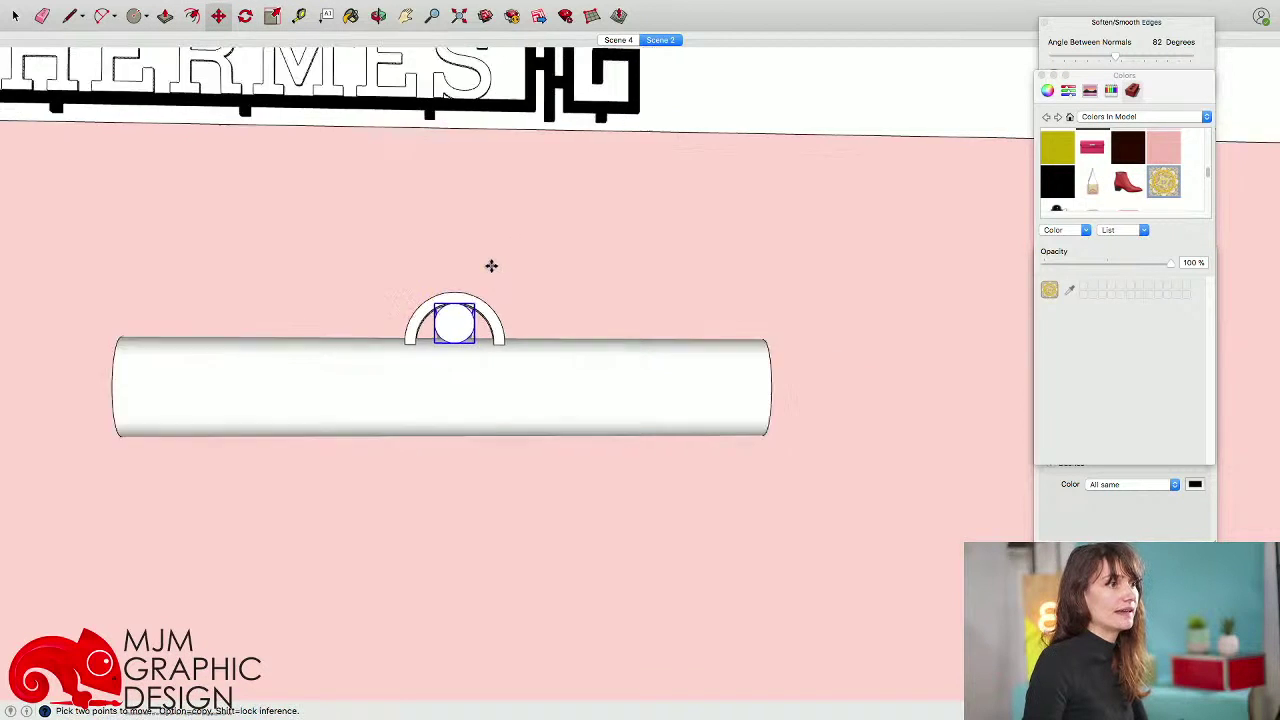
middle_drag(491, 266, 471, 344)
key(space)
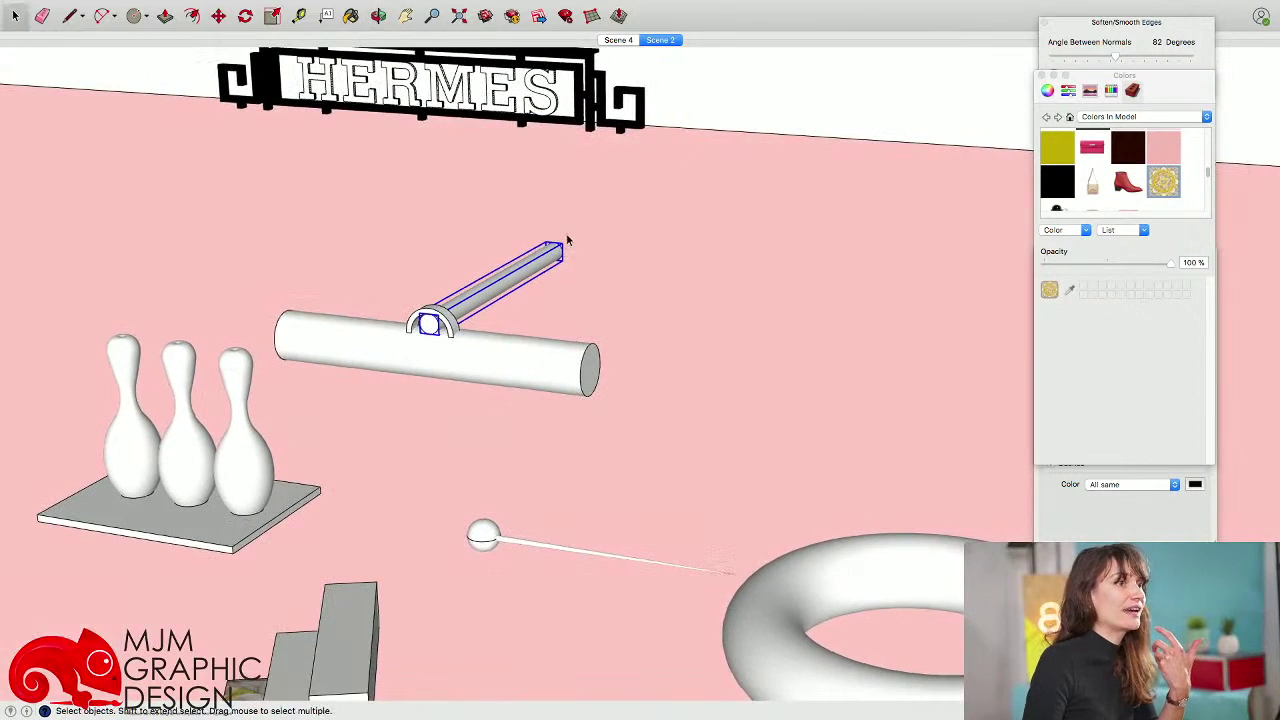
scroll(567, 259, down, 5)
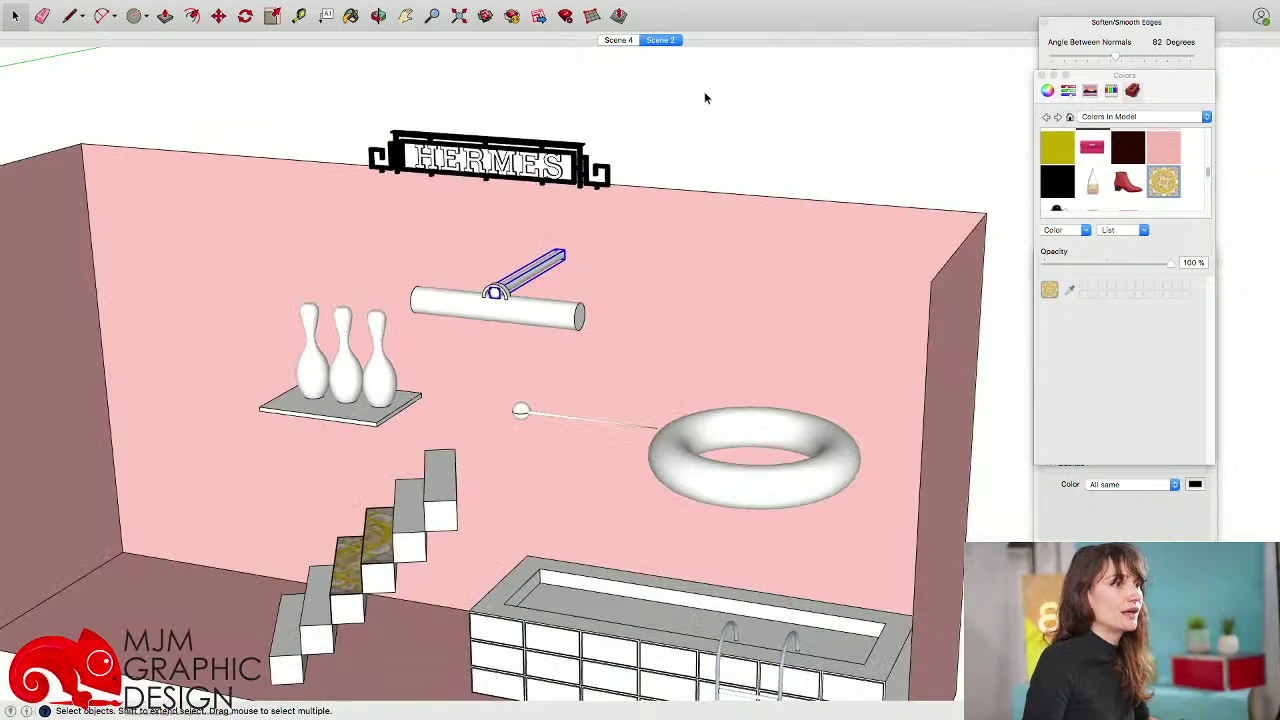
click(704, 91)
middle_drag(715, 230, 669, 251)
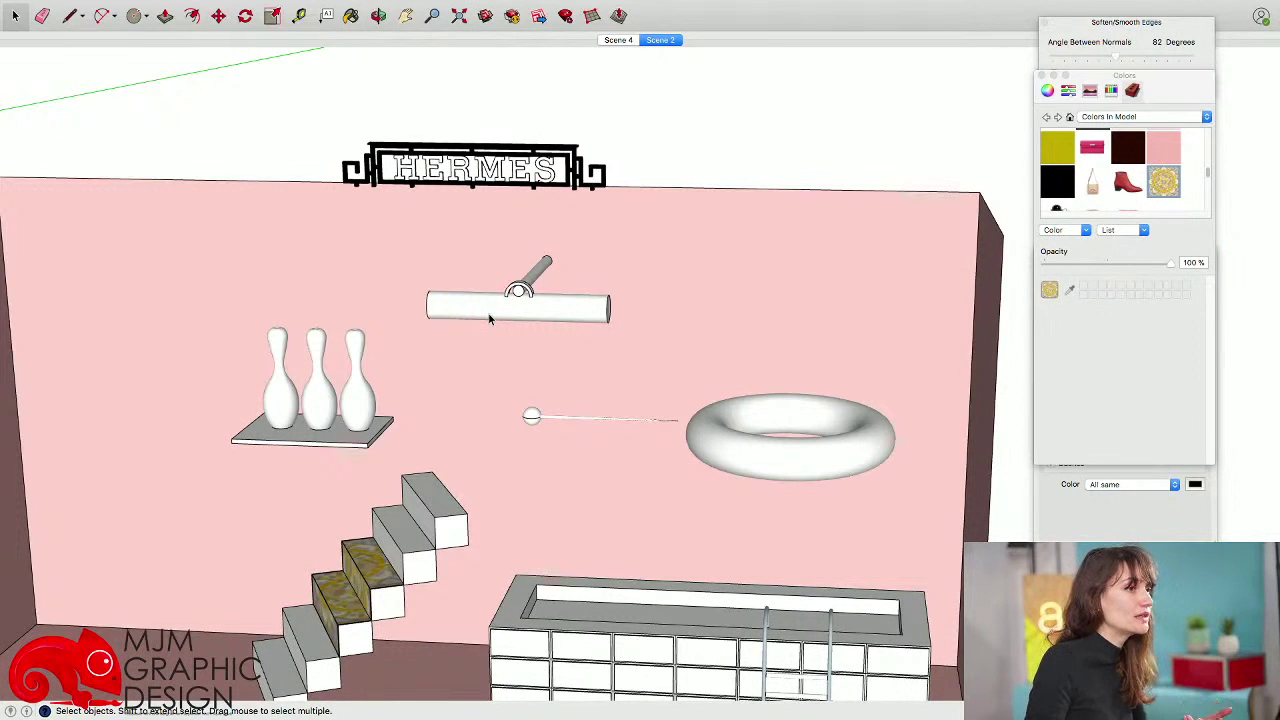
middle_drag(489, 318, 600, 310)
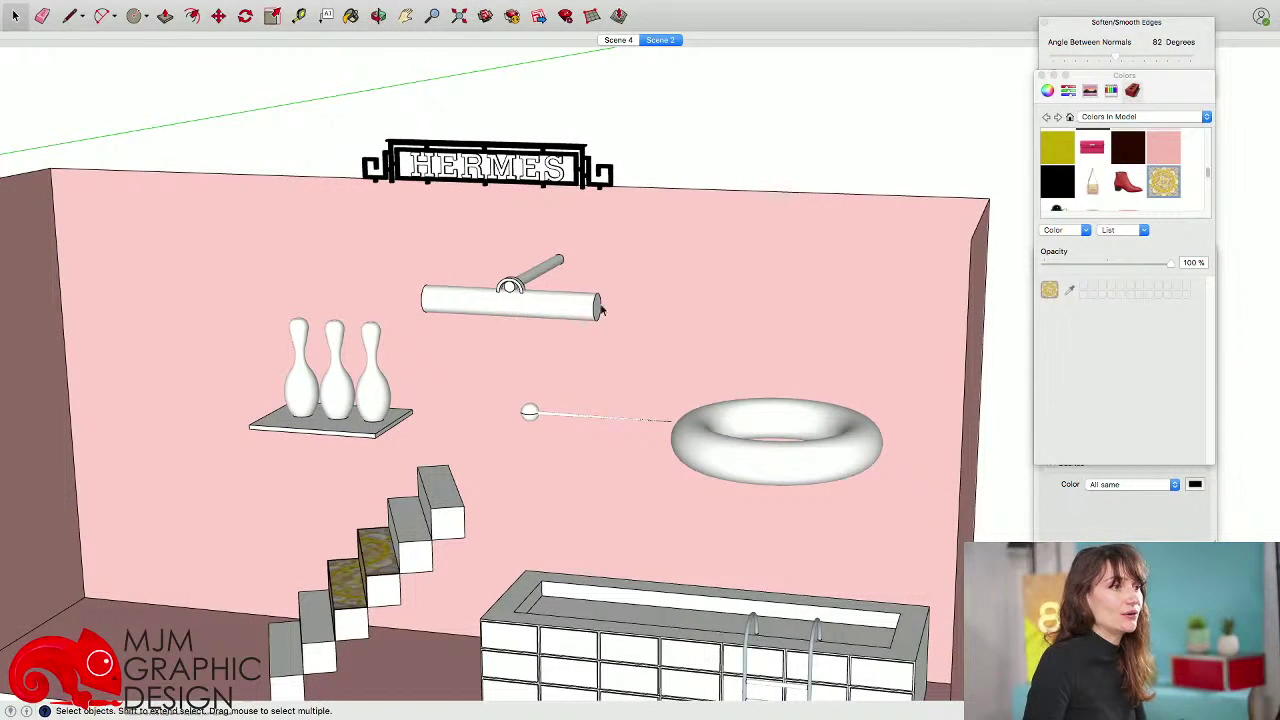
- Make the support rod a component and copy it across and down to the inflatable ring
click(536, 277)
right_click(533, 268)
click(590, 380)
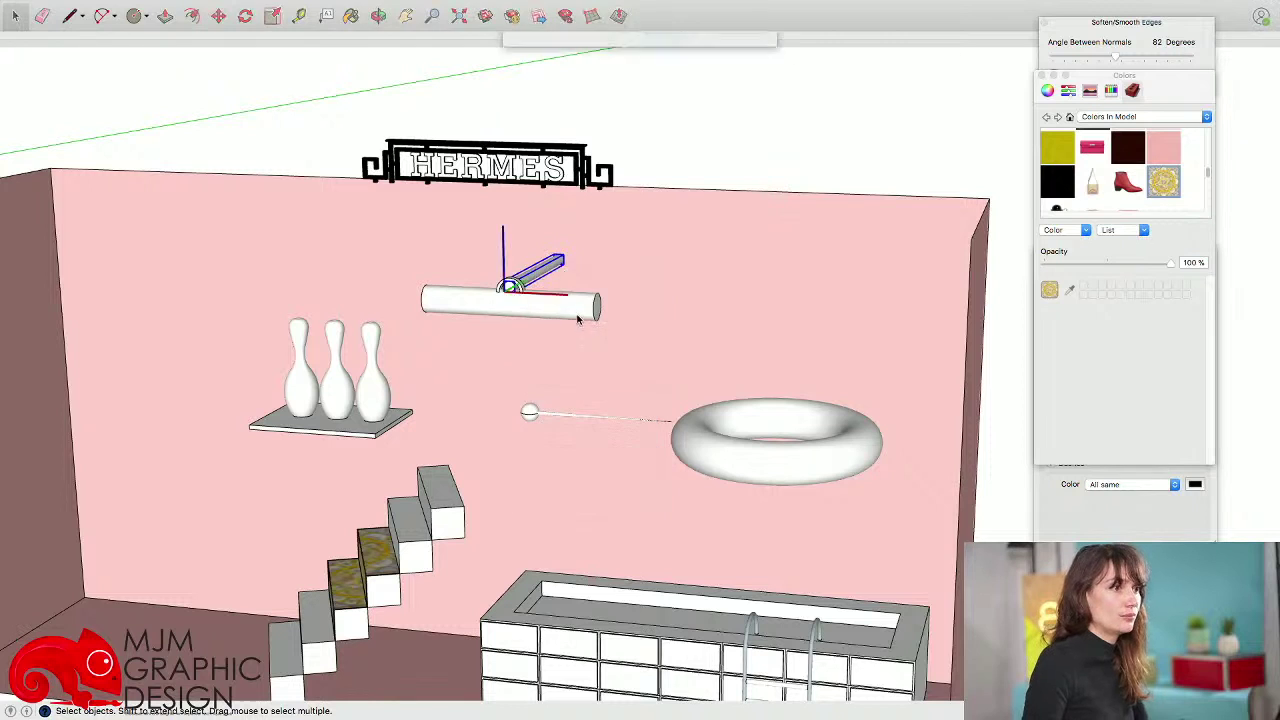
click(735, 350)
key(m)
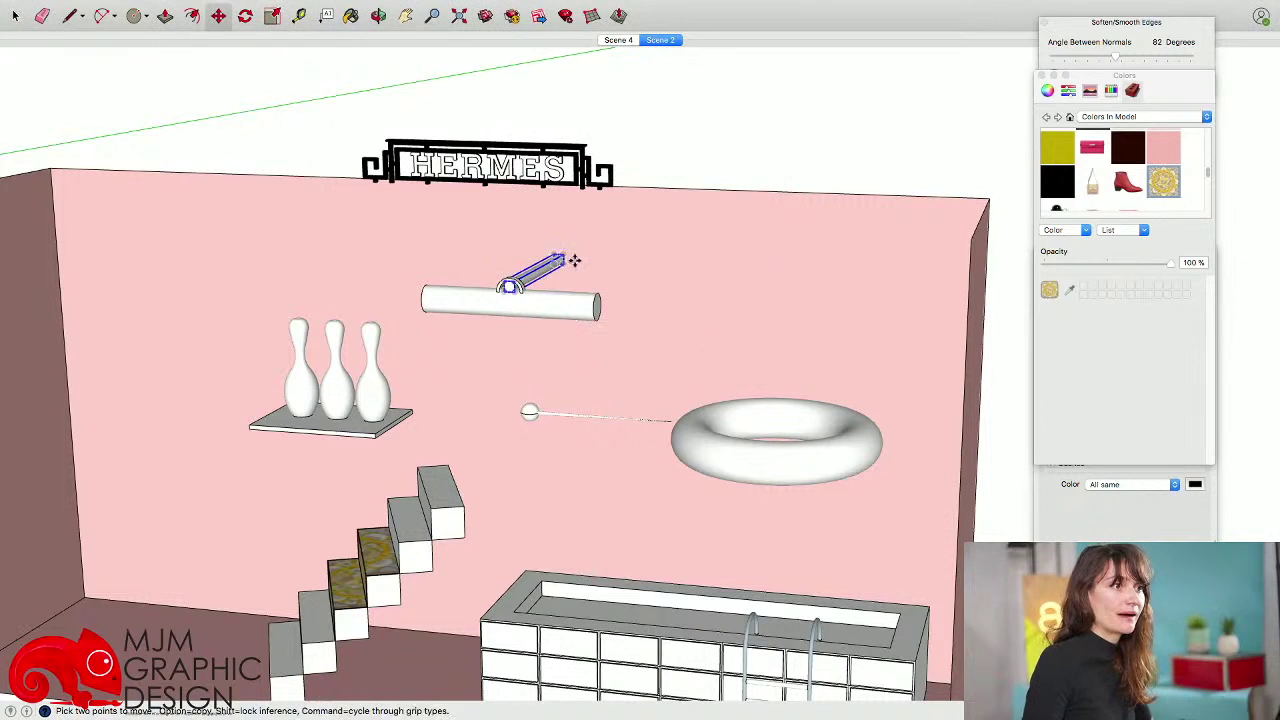
alt+click(575, 260)
click(820, 263)
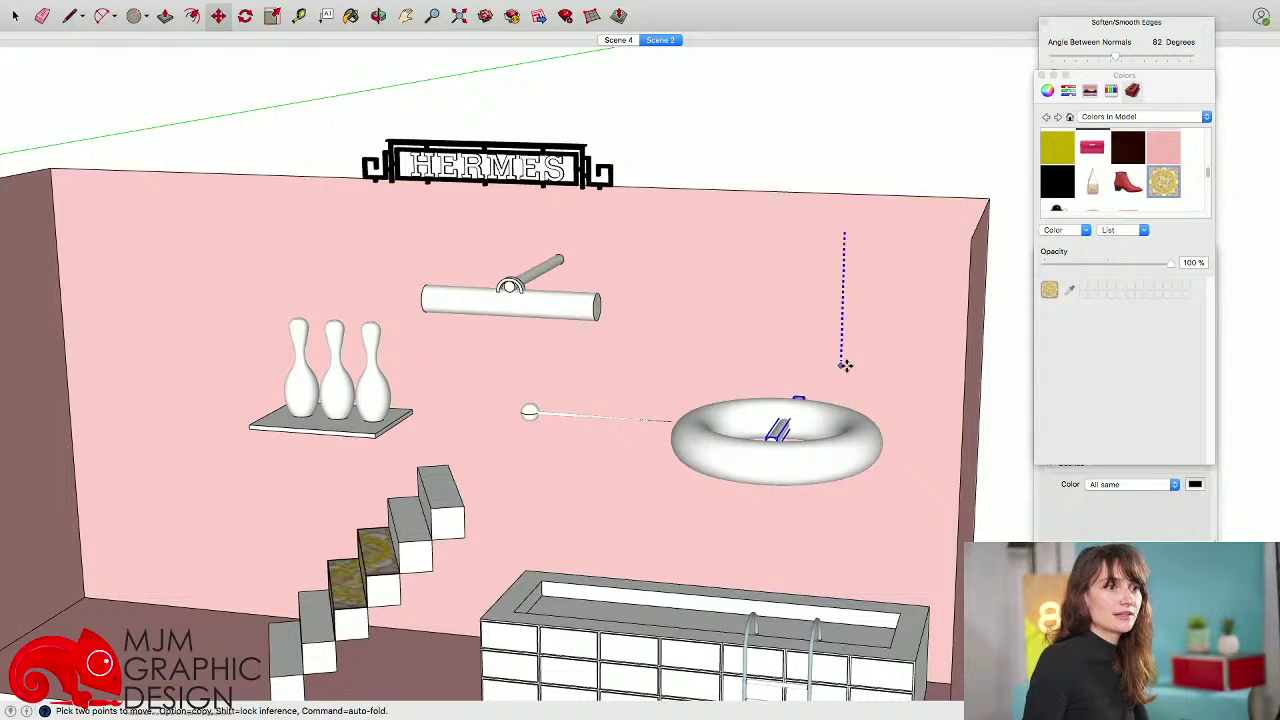
click(845, 366)
- Shorten the copied rod with Scale so it spans only from the back wall to the ring
middle_drag(845, 367, 768, 490)
key(s)
scroll(755, 494, up, 5)
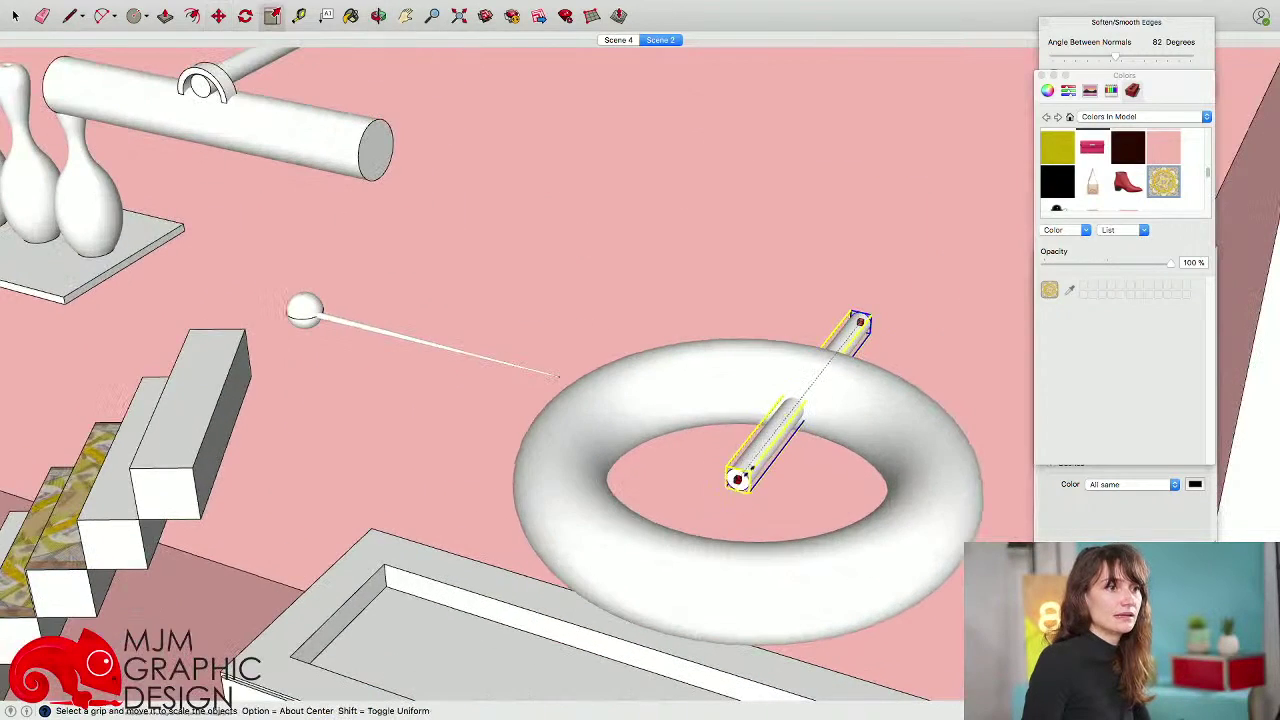
drag(739, 479, 834, 381)
scroll(835, 381, down, 5)
key(space)
scroll(786, 393, down, 5)
middle_drag(786, 393, 878, 333)
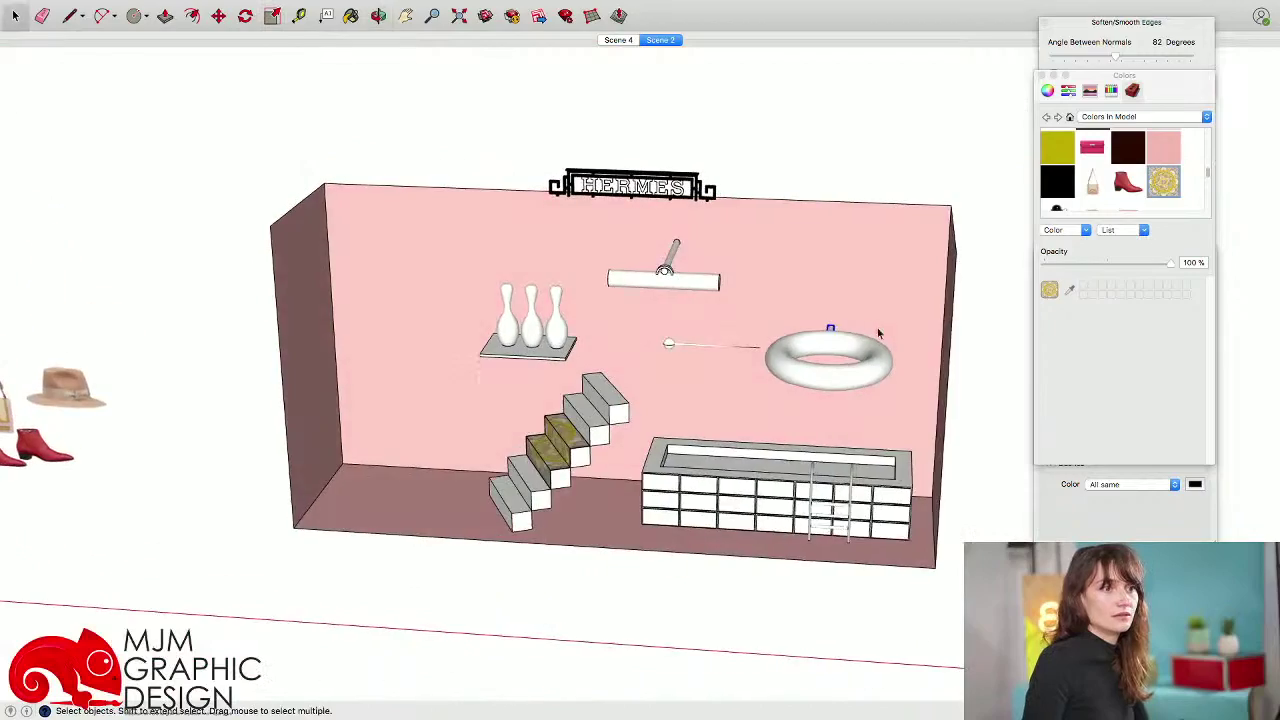
middle_drag(870, 162, 517, 331)
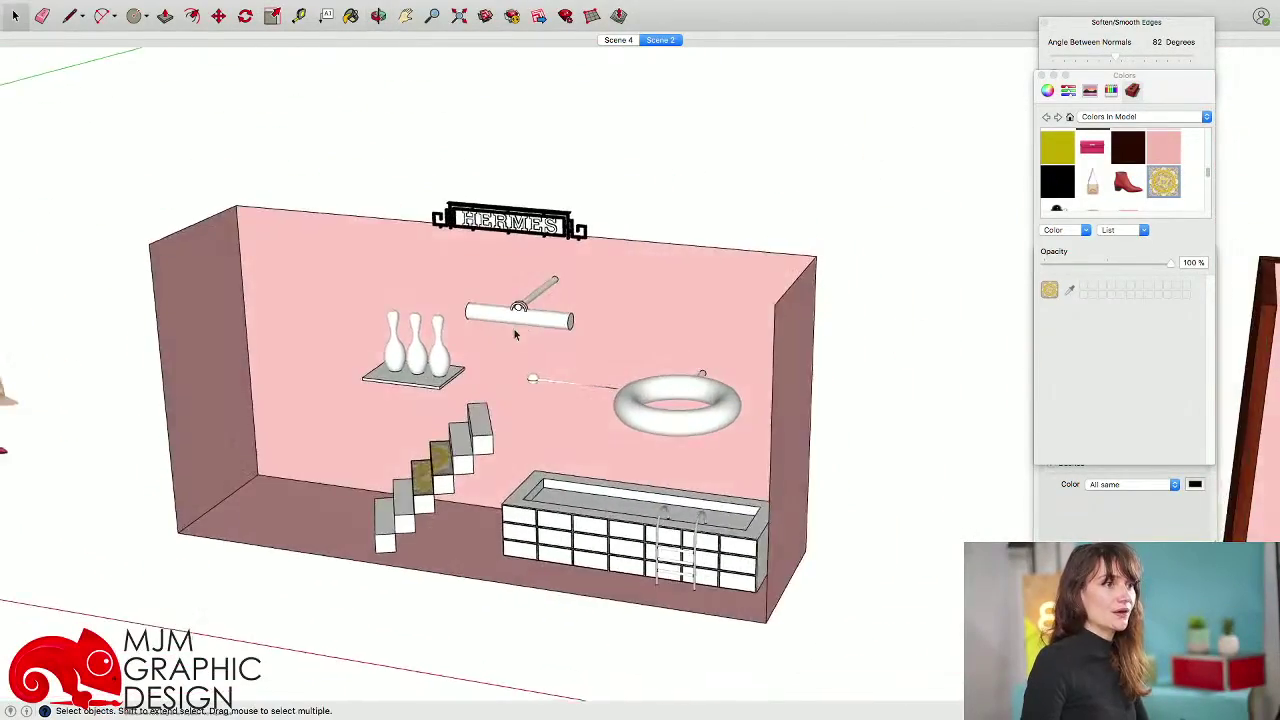
- Push/Pull the right end face of the horizontal cylinder slightly outward to add a thin rim
scroll(517, 331, up, 5)
click(627, 320)
scroll(623, 334, up, 5)
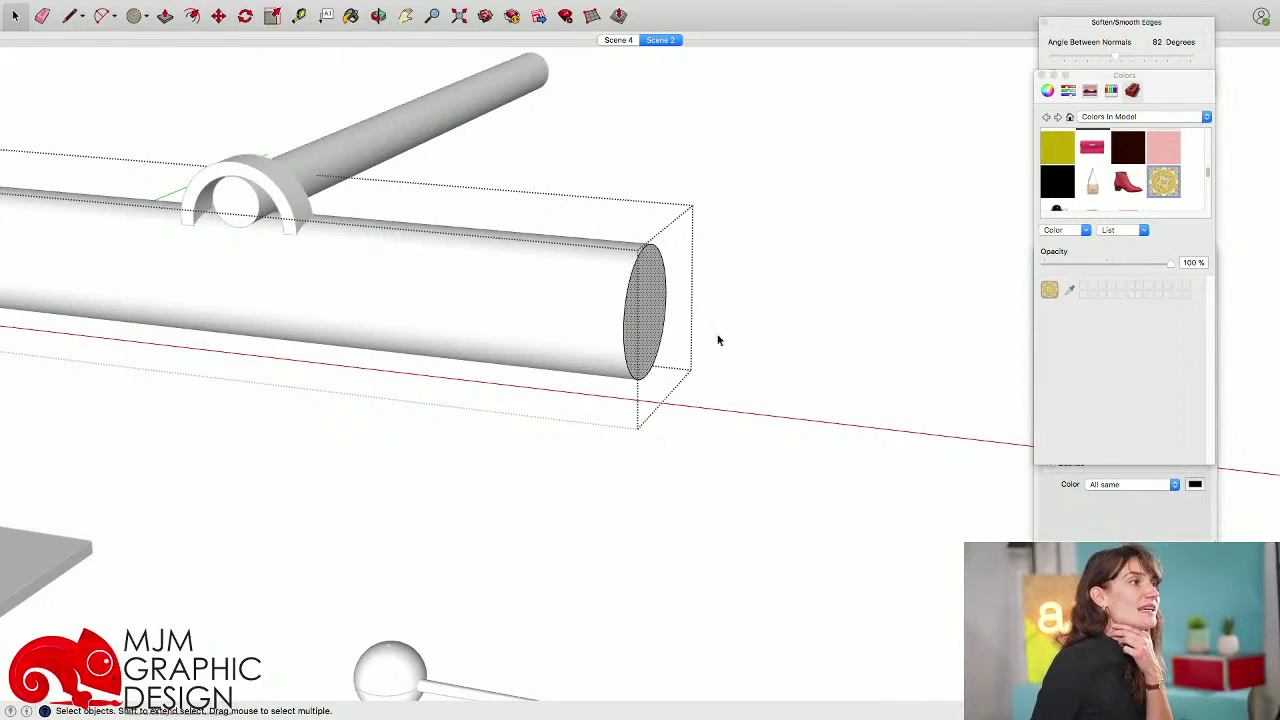
key(p)
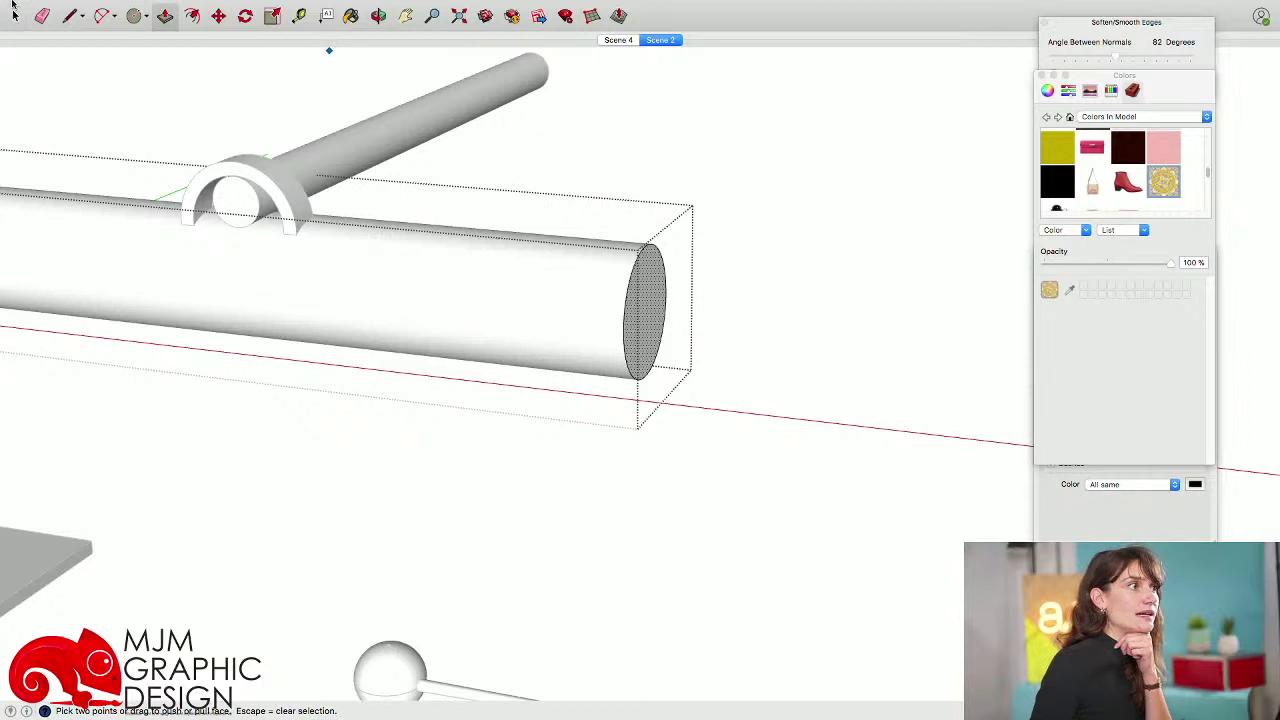
click(668, 314)
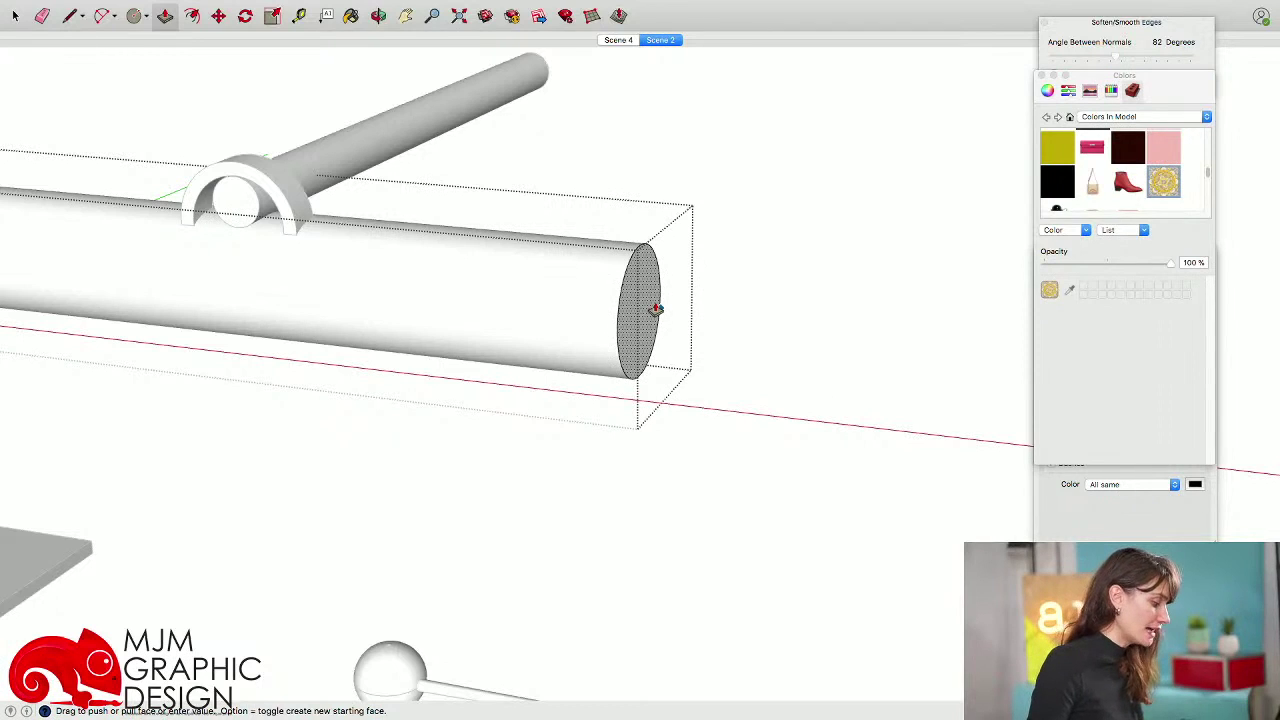
click(657, 308)
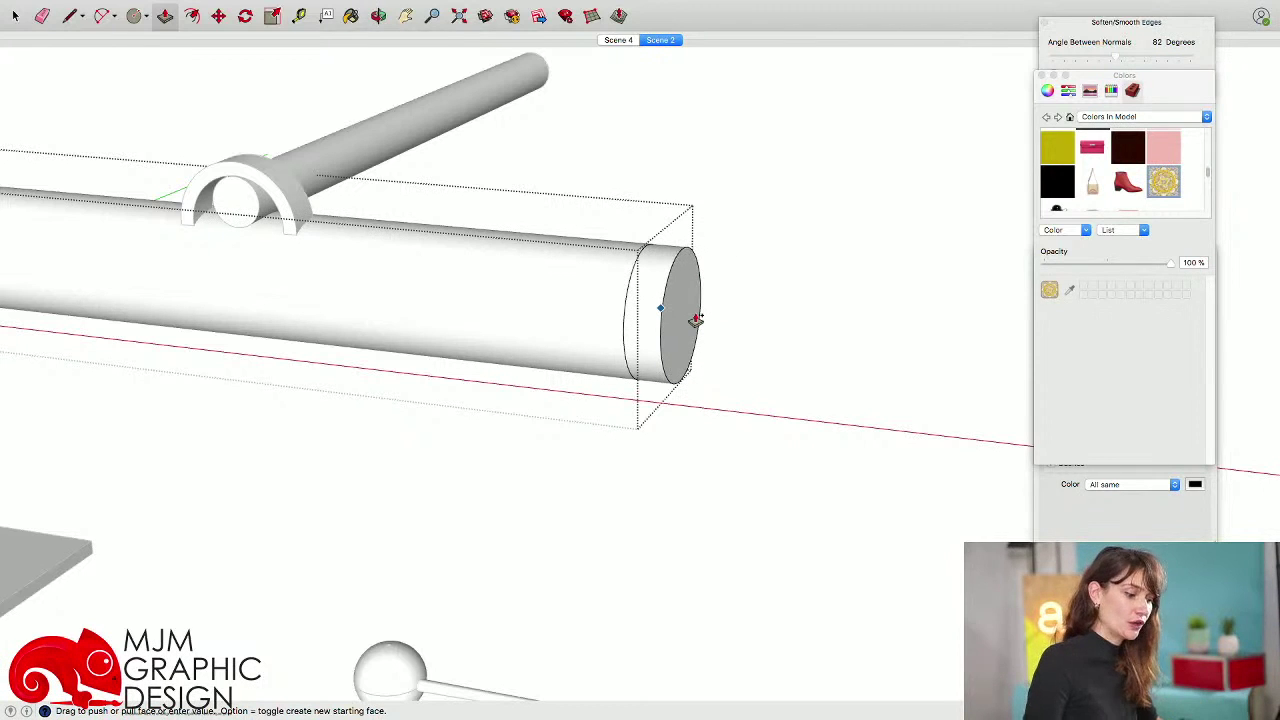
click(694, 320)
middle_drag(694, 320, 650, 315)
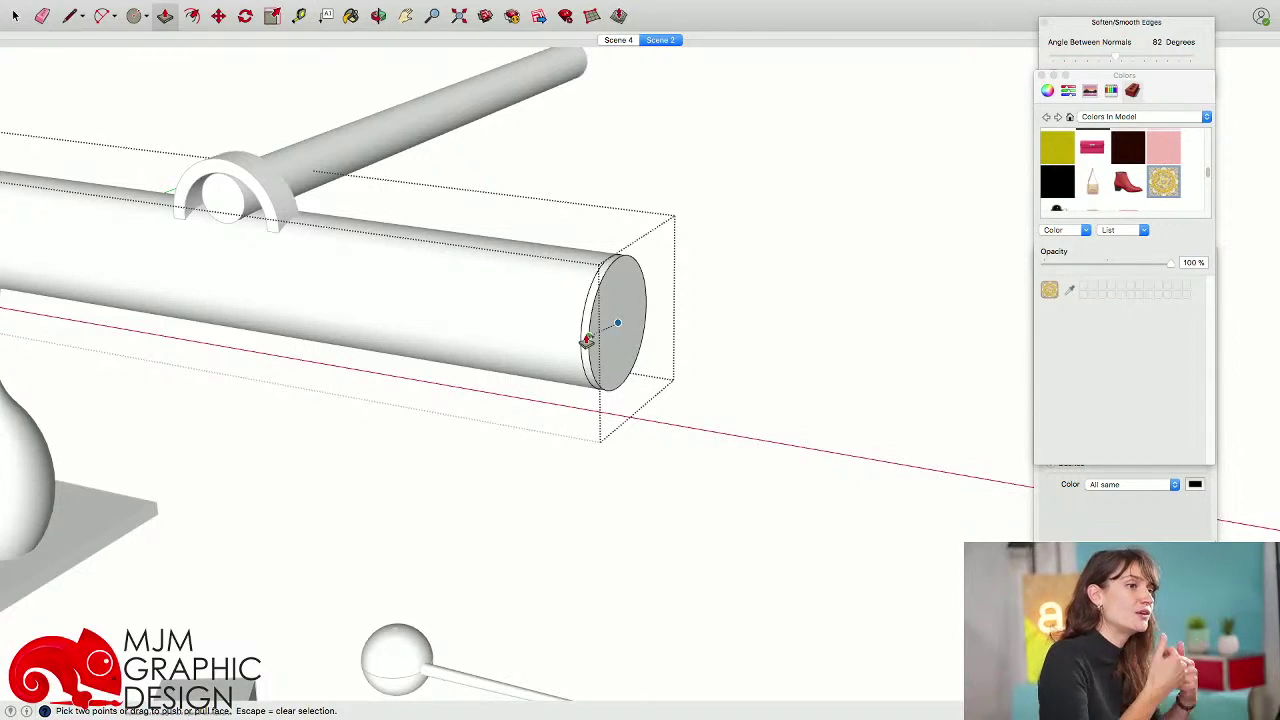
- Scale the extruded right end face slightly smaller about its centre to bevel the rim, and leave the cylinder group
key(space)
click(614, 313)
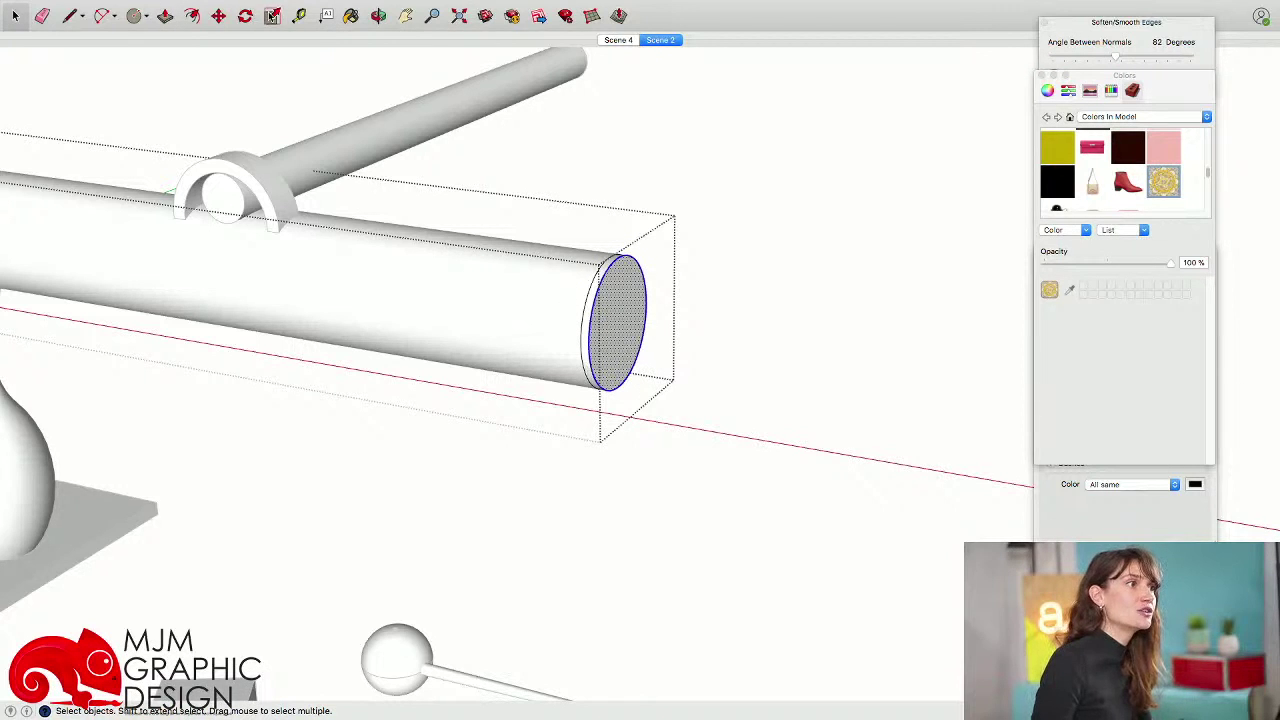
key(s)
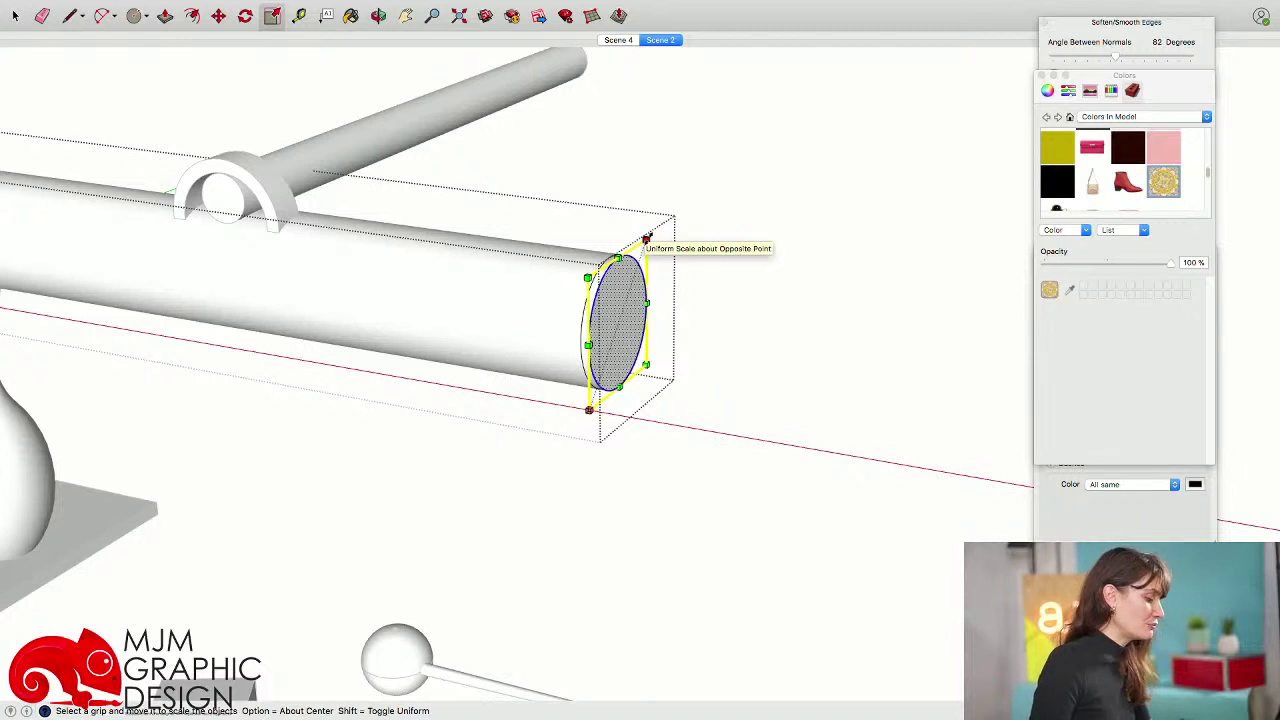
alt+drag(646, 240, 644, 249)
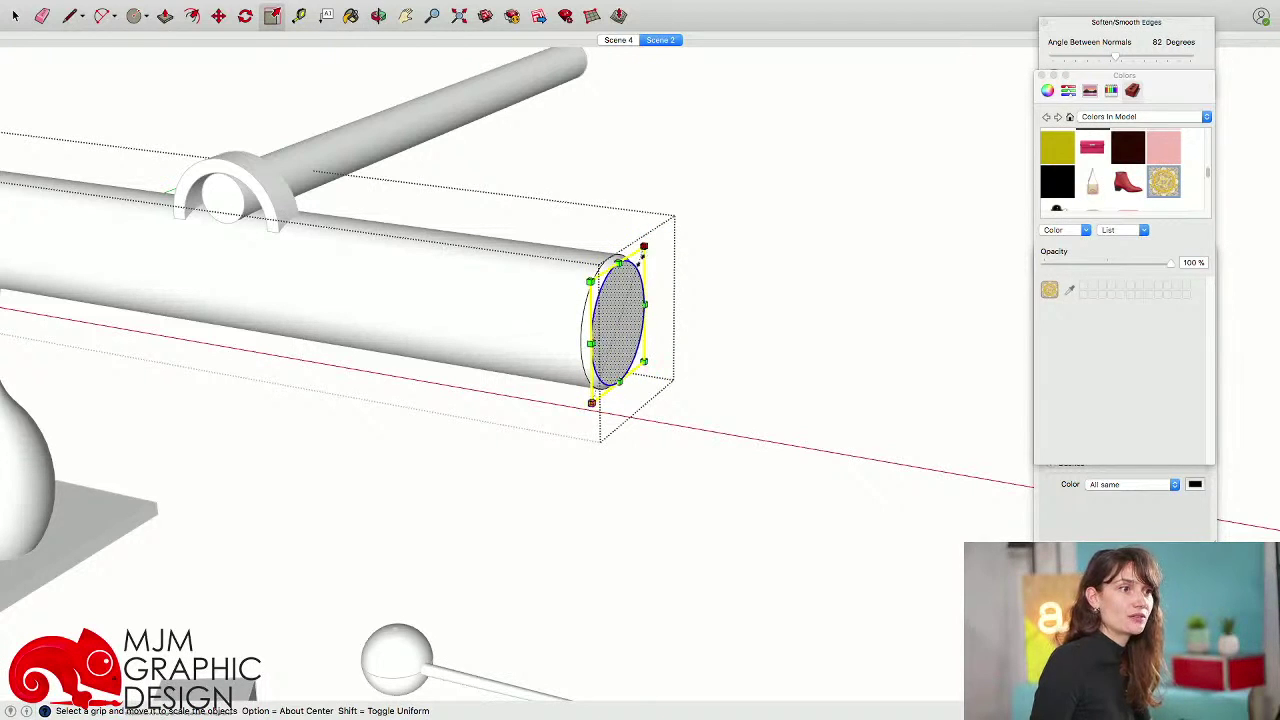
mouse_move(645, 249)
middle_down()
mouse_move(668, 297)
mouse_move(629, 317)
mouse_move(720, 277)
mouse_move(768, 212)
mouse_move(566, 266)
mouse_move(626, 251)
middle_up()
key(space)
click(684, 300)
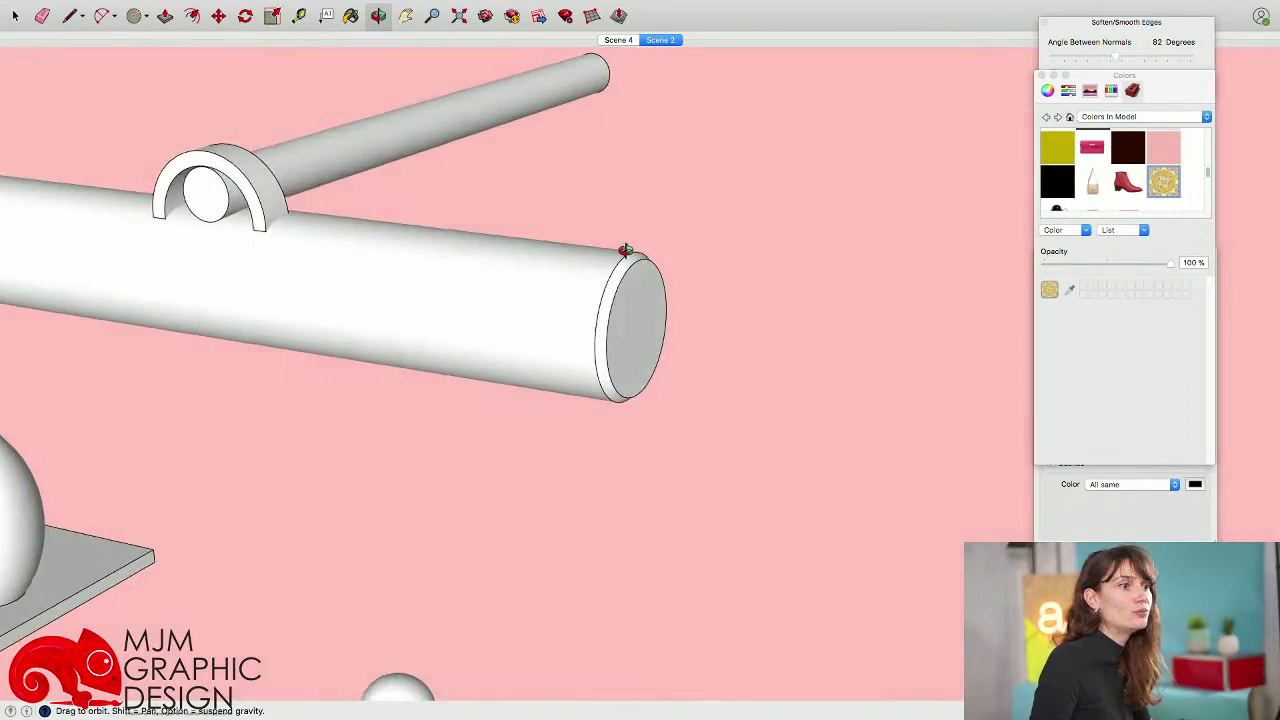
- Open the cylinder group for editing and Push/Pull its left end face slightly outward into a thin rim
scroll(626, 251, down, 4)
middle_drag(563, 300, 672, 264)
middle_drag(140, 284, 315, 191)
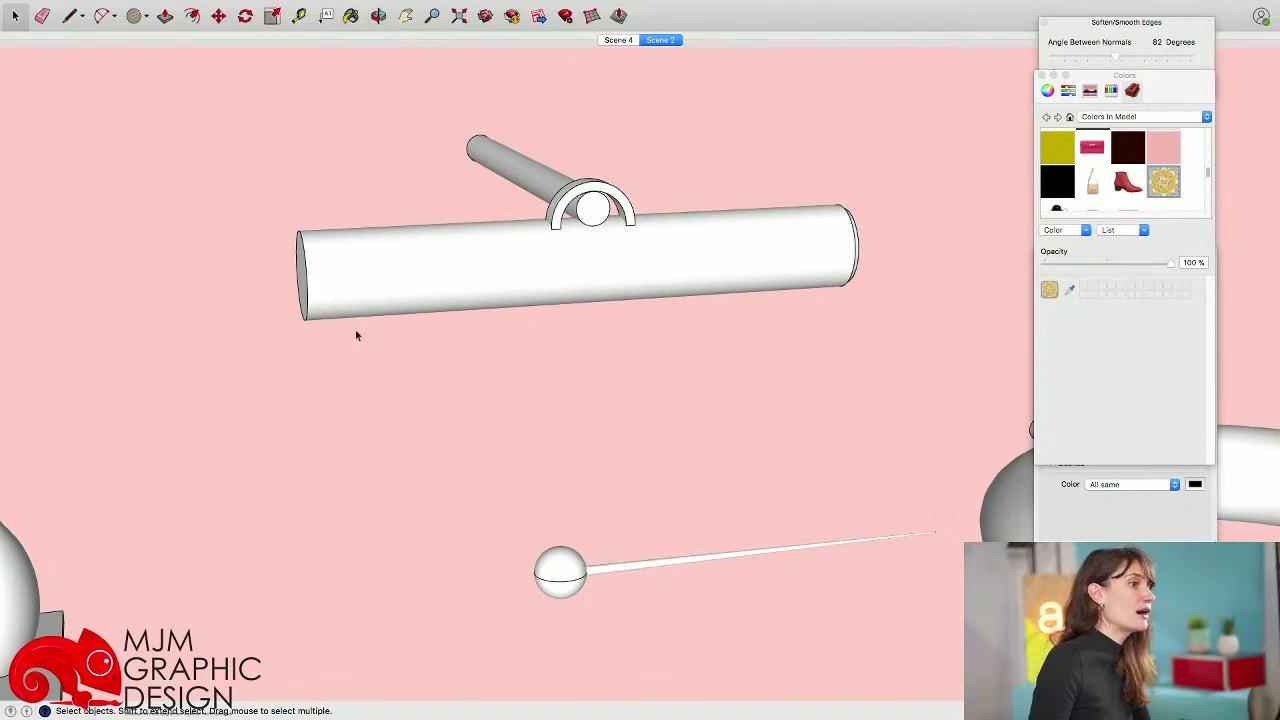
middle_drag(355, 335, 751, 344)
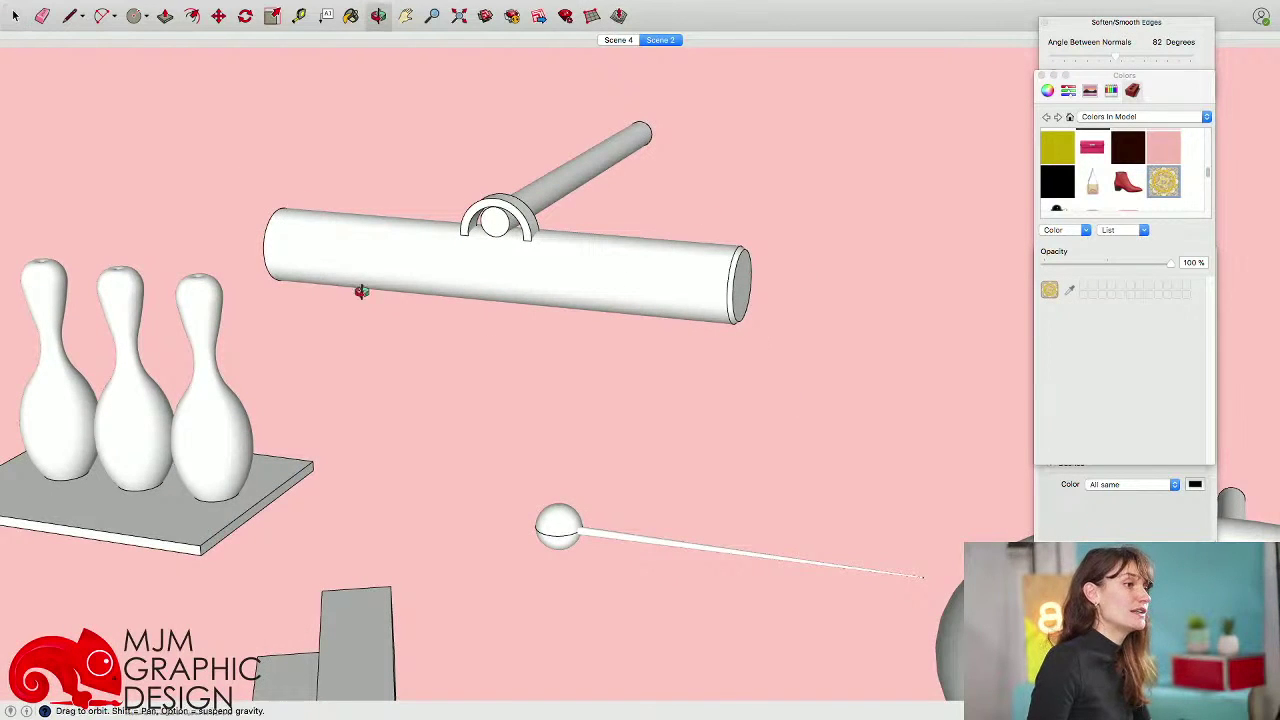
middle_drag(360, 289, 446, 312)
double_click(421, 312)
scroll(421, 315, up, 5)
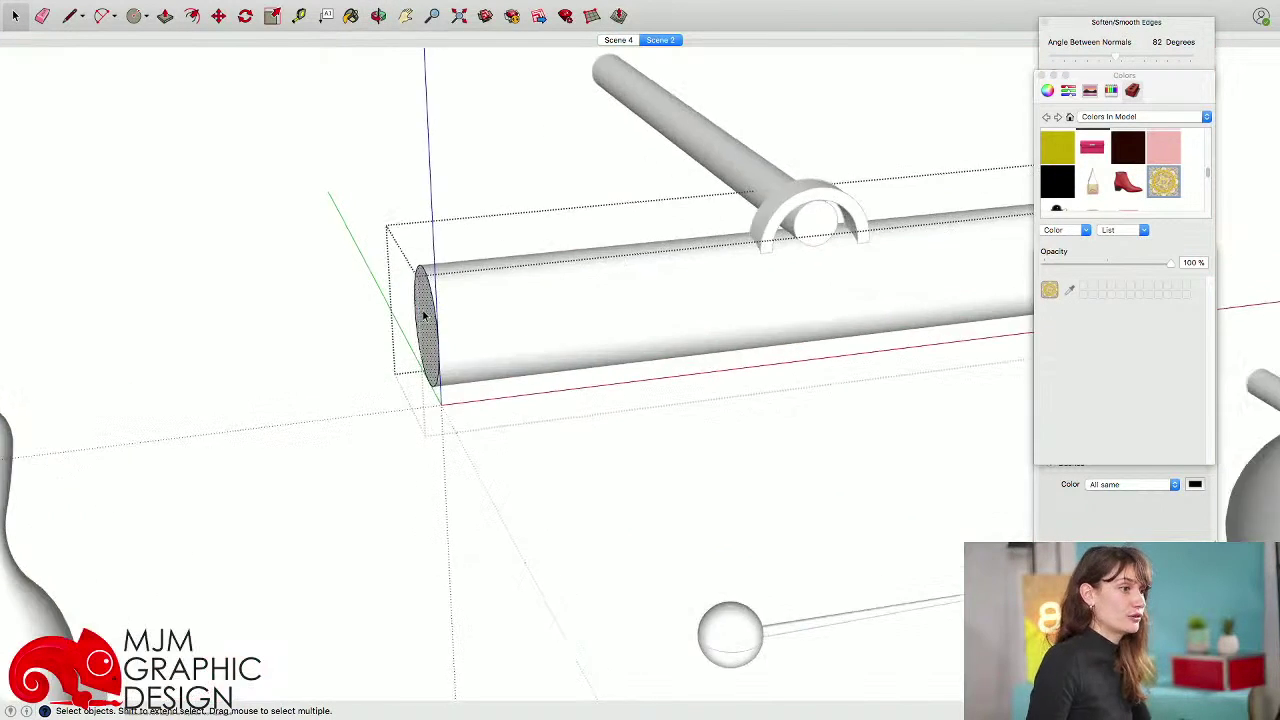
key(p)
drag(424, 328, 416, 324)
- Scale the extruded left end face slightly smaller about its centre to match the opposite bevel
key(space)
click(416, 324)
key(s)
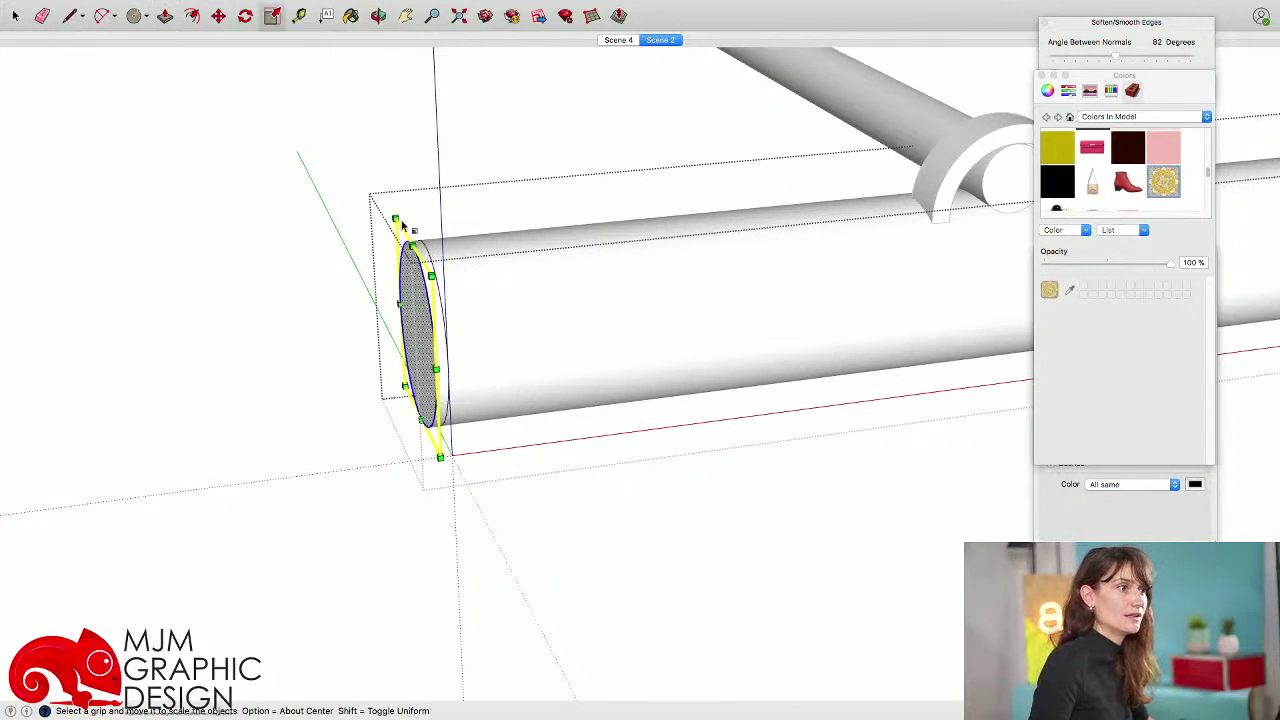
alt+drag(397, 220, 398, 231)
scroll(398, 231, down, 8)
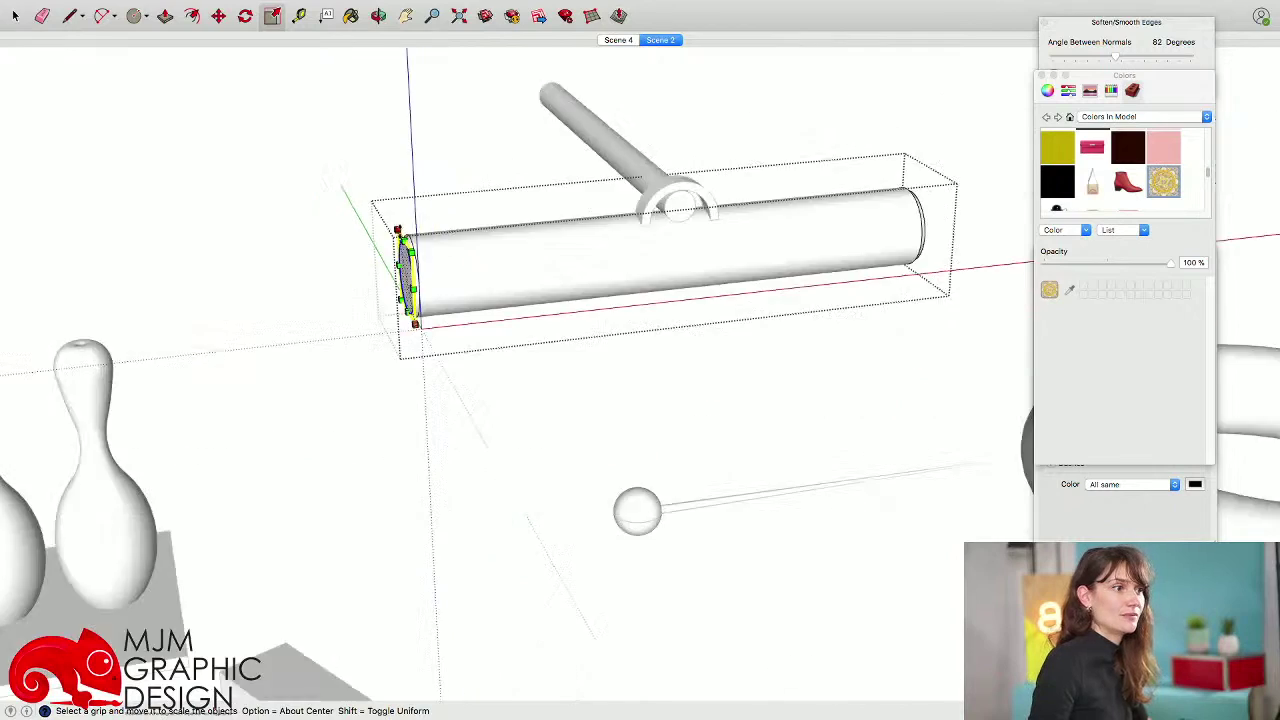
middle_drag(398, 231, 358, 270)
drag(357, 269, 700, 250)
key(space)
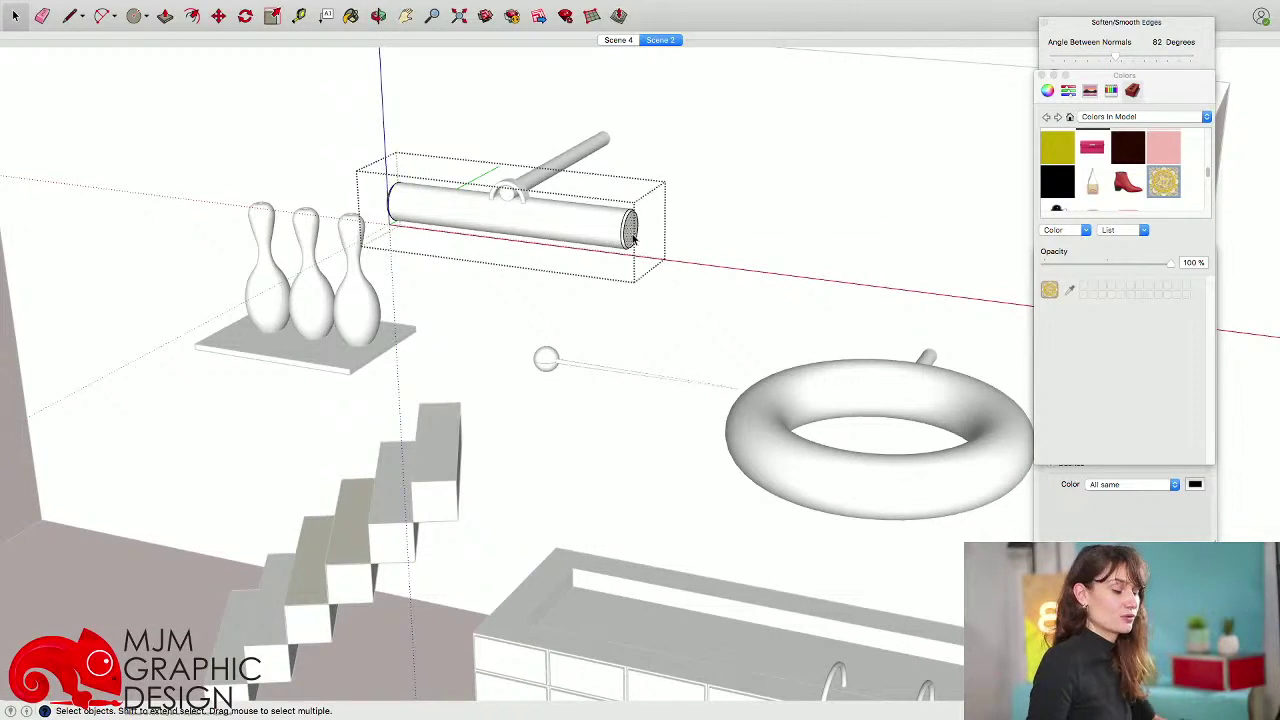
- Delete the end faces at both ends of the cylinder to leave it as an open tube
mouse_move(557, 258)
middle_down()
mouse_move(700, 266)
mouse_move(636, 287)
middle_up()
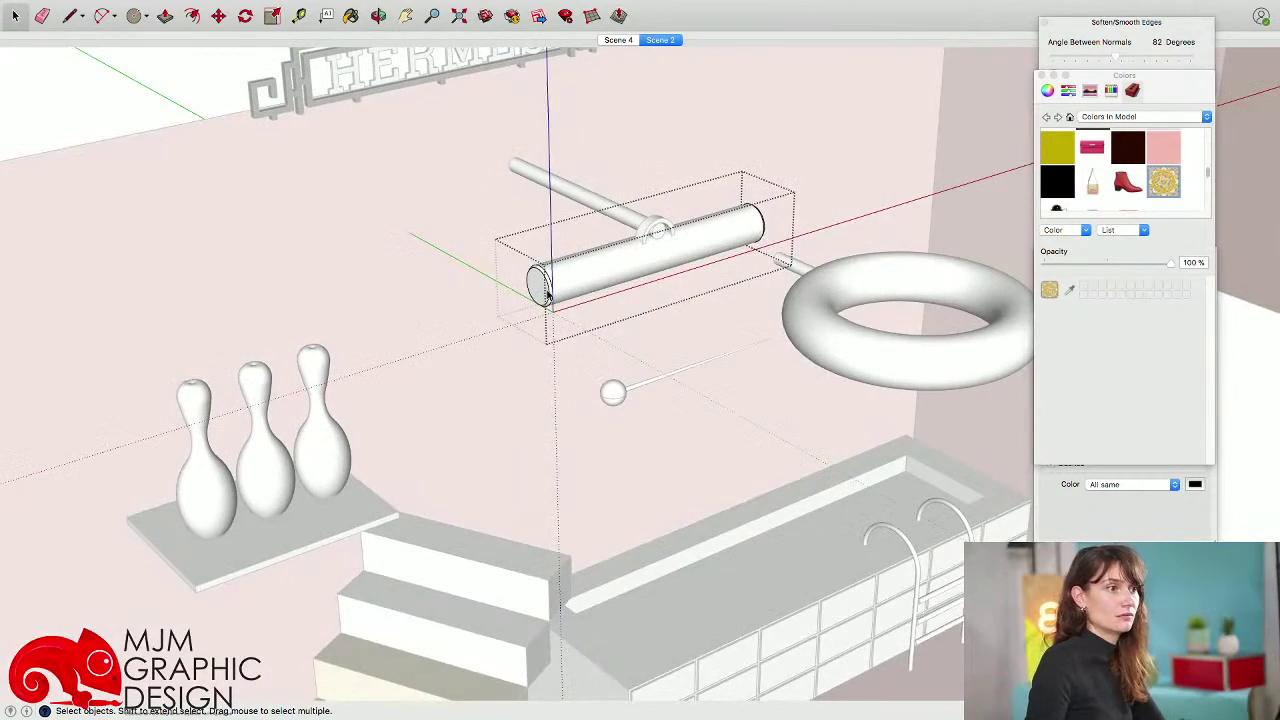
click(547, 294)
key(Delete)
key(super+z)
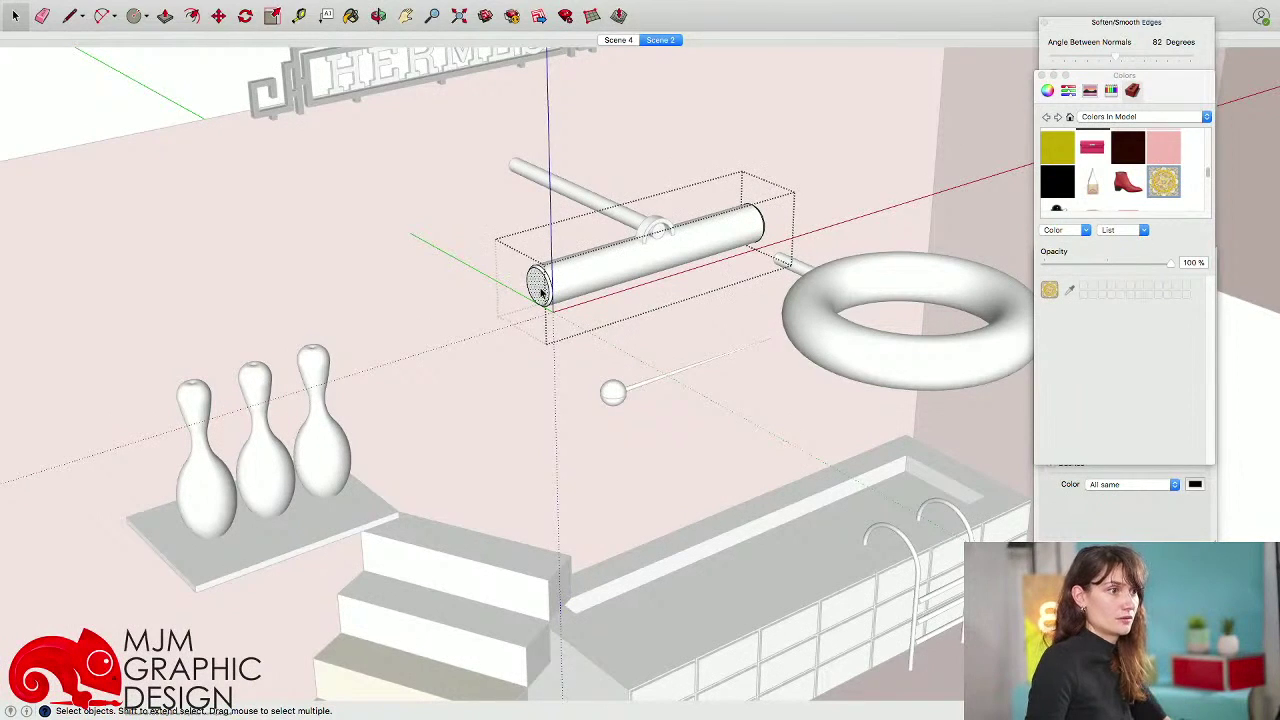
key(Delete)
middle_drag(582, 286, 628, 240)
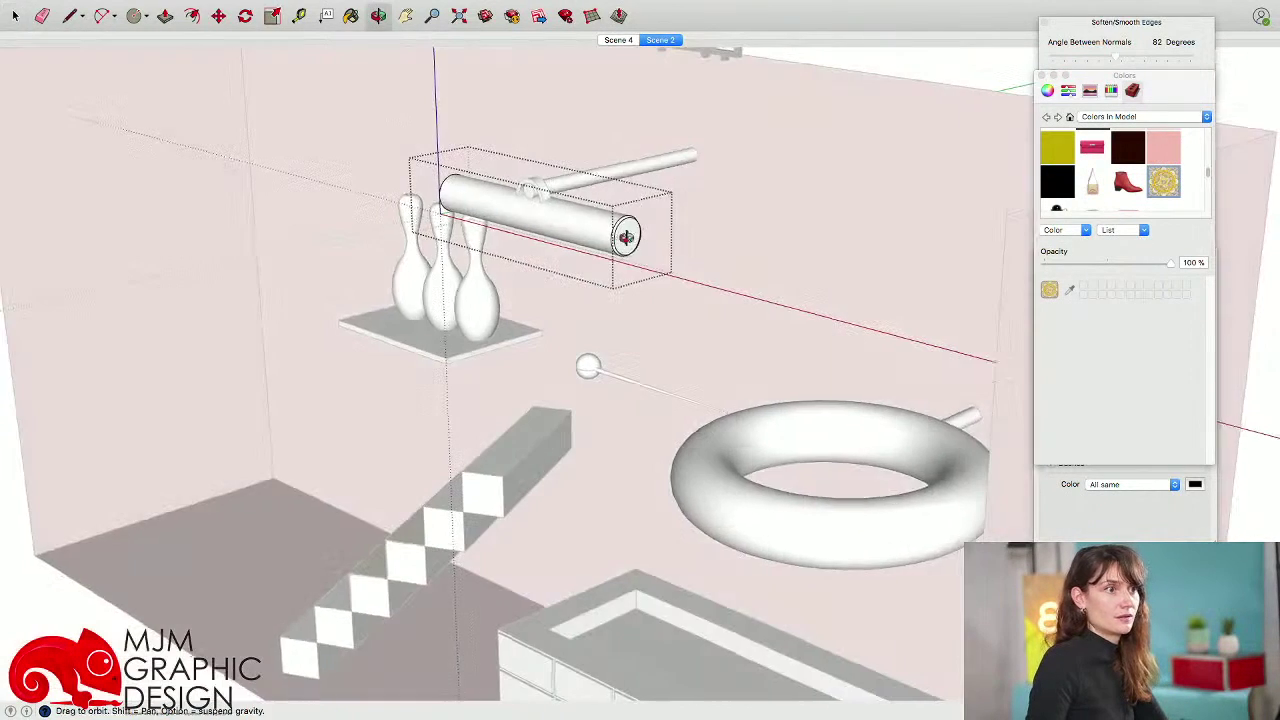
click(629, 242)
key(Delete)
scroll(629, 242, down, 5)
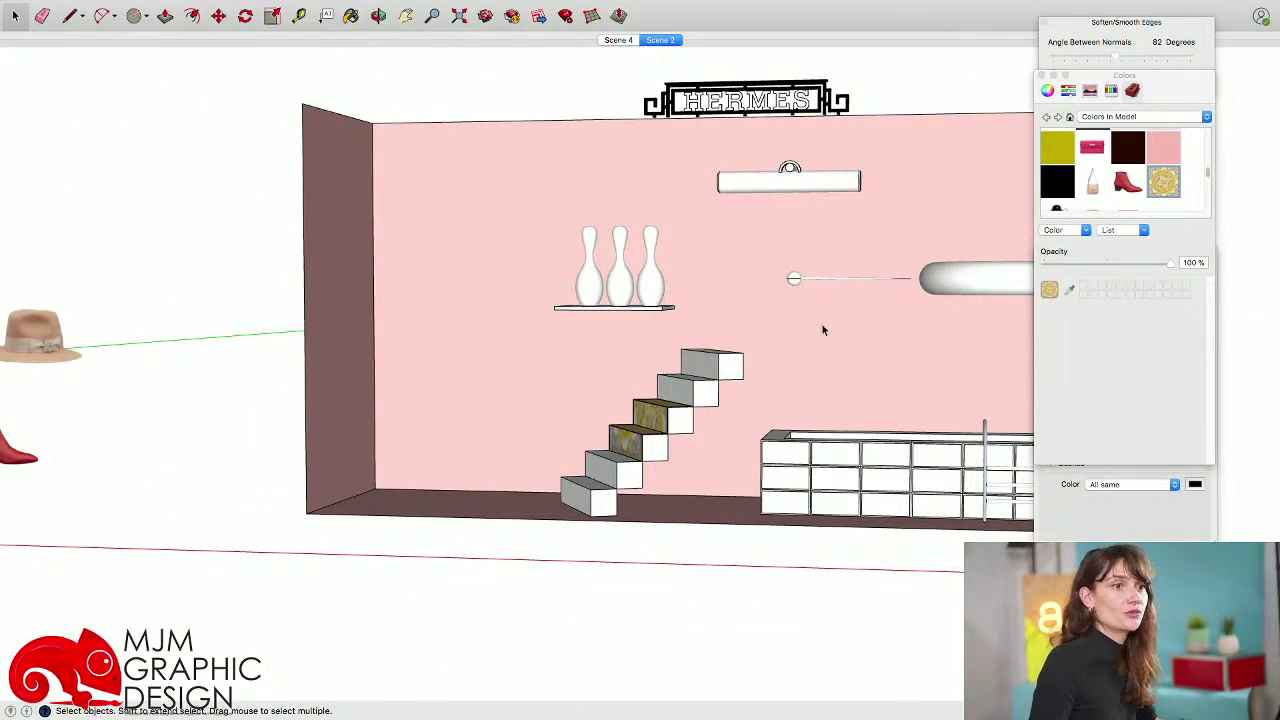
- Draw the bent pipe path with lines from the thin stick up to the tube's right end and from its left end down
scroll(720, 290, up, 3)
key(l)
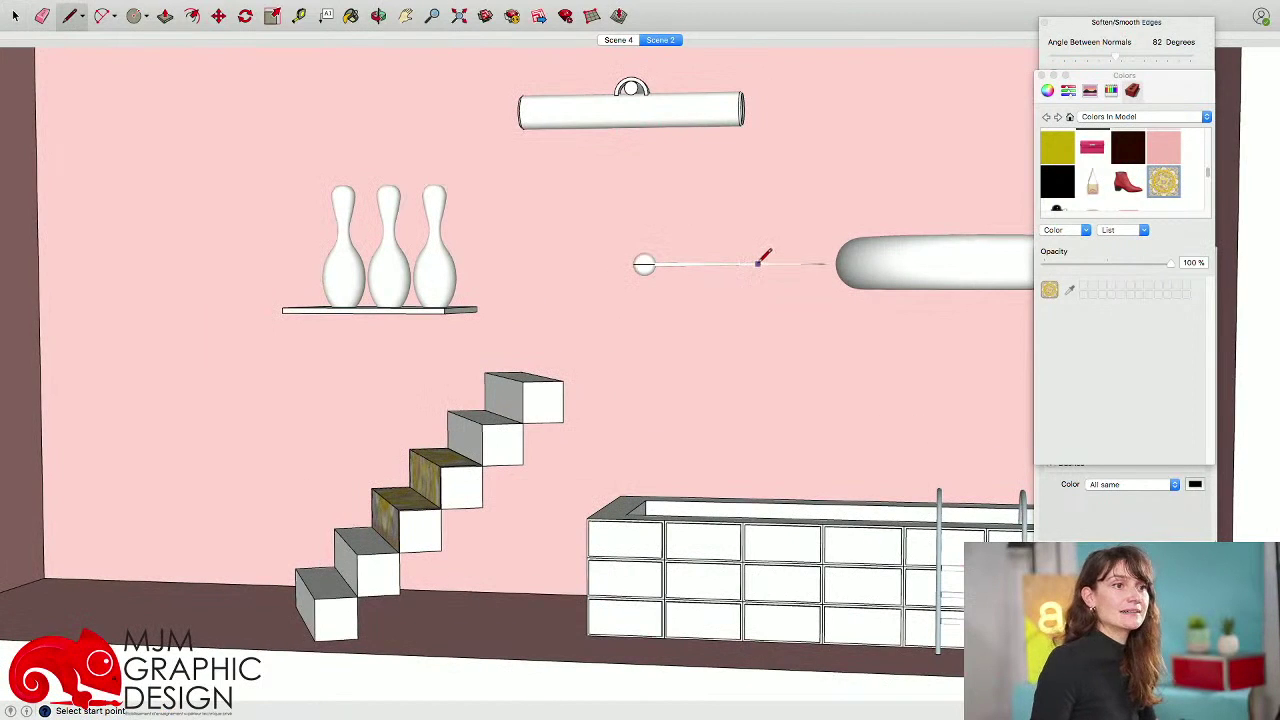
click(756, 263)
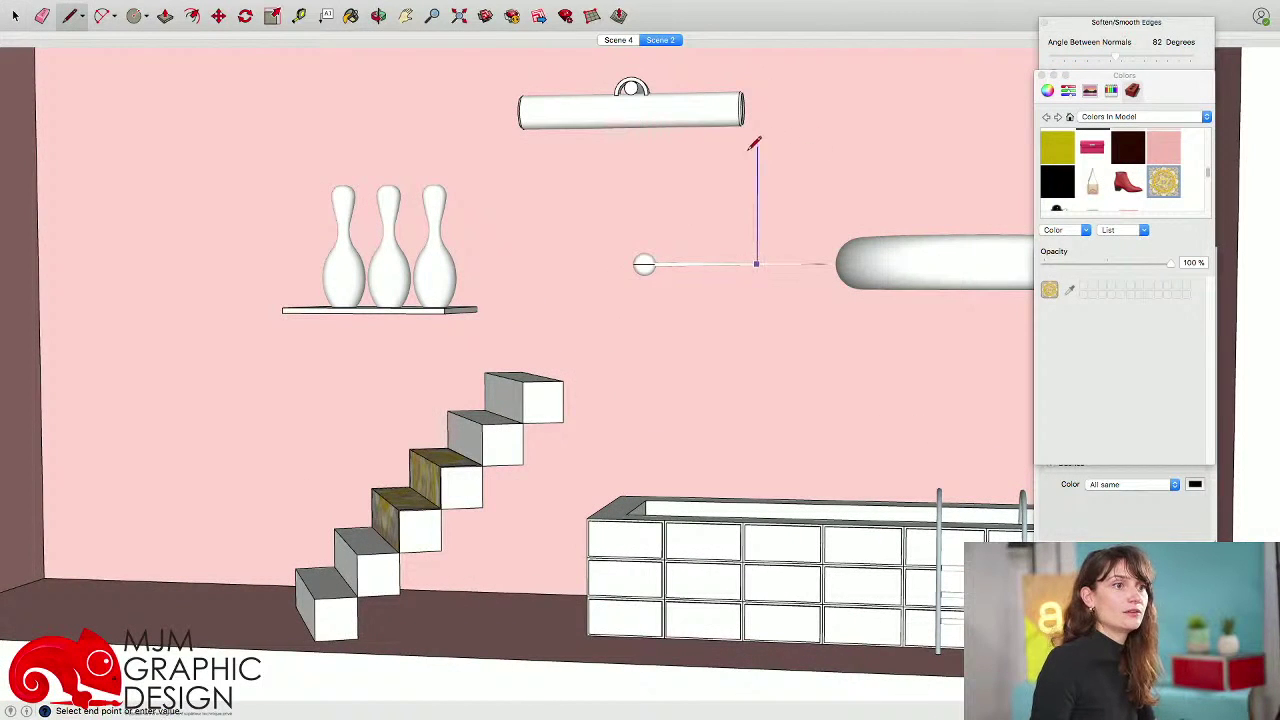
scroll(763, 110, down, 2)
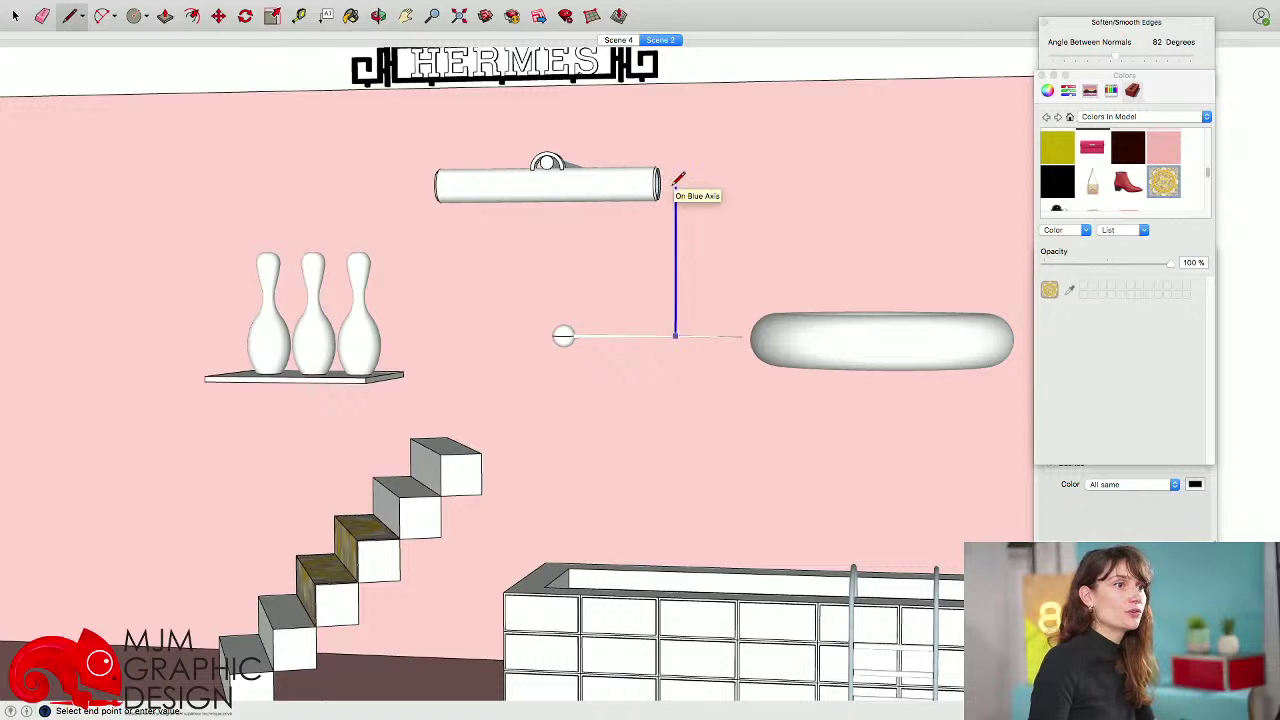
click(675, 186)
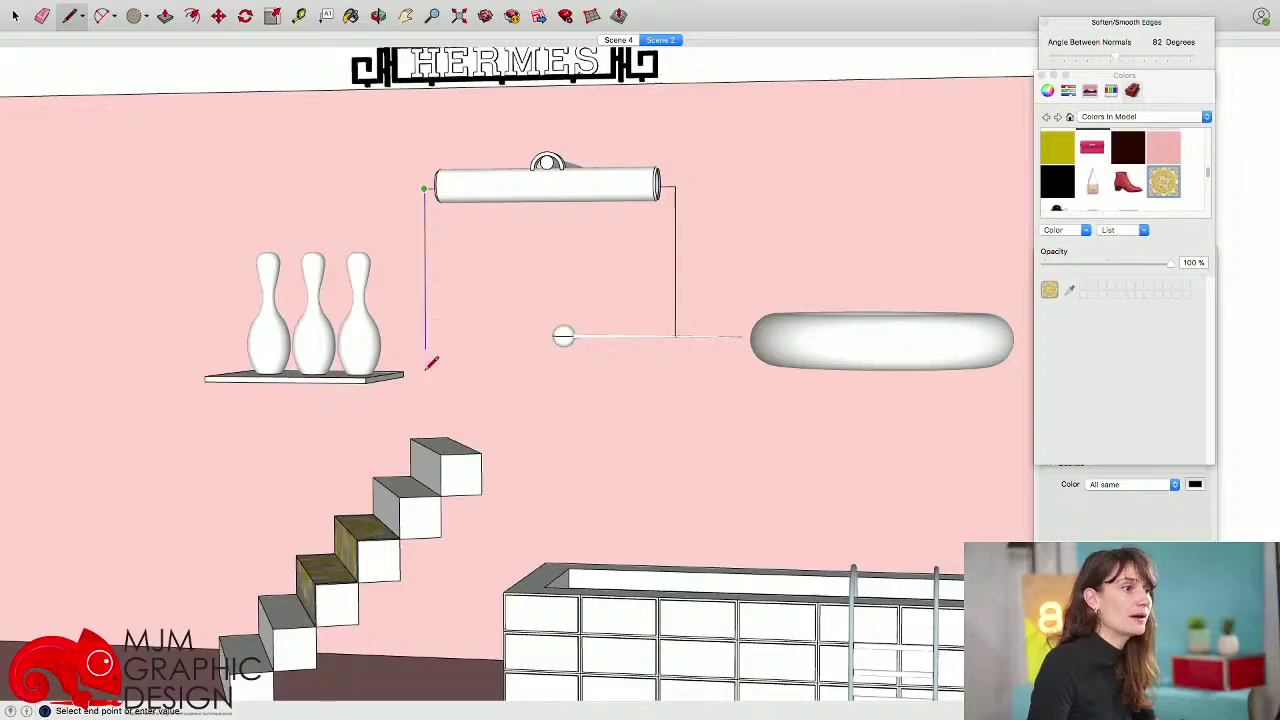
click(426, 374)
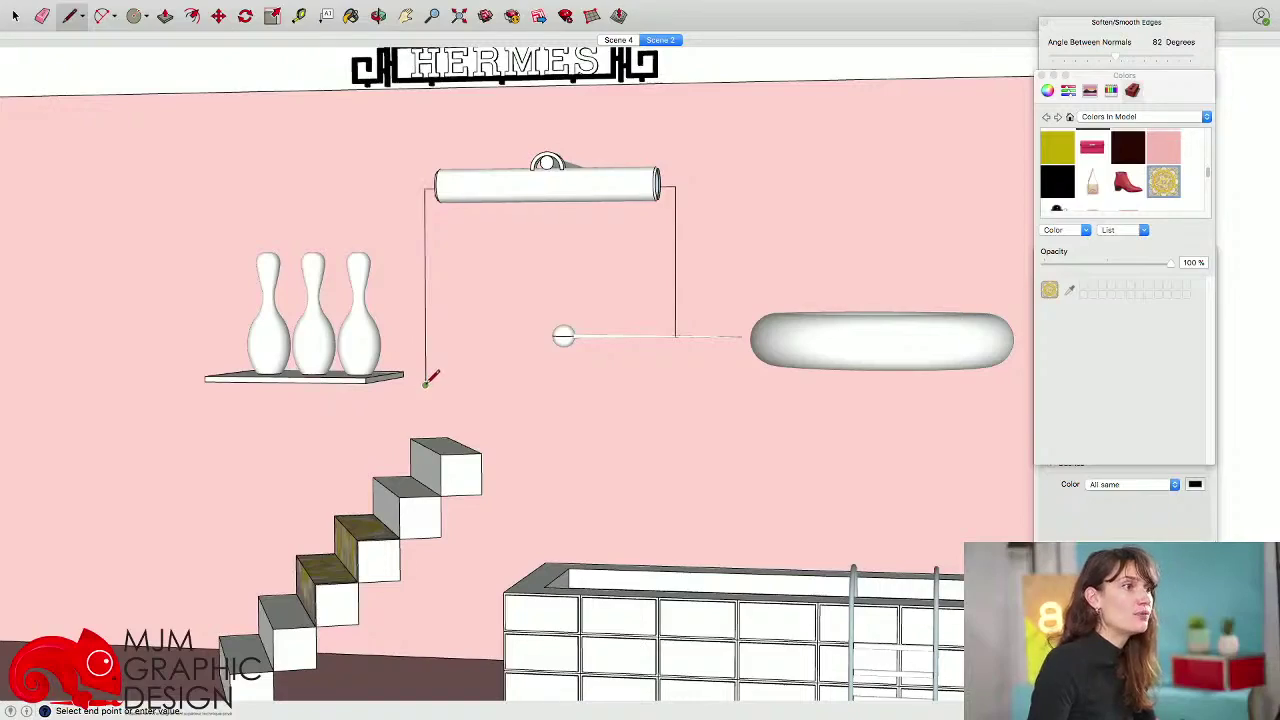
scroll(426, 378, down, 3)
key(space)
middle_drag(569, 316, 574, 420)
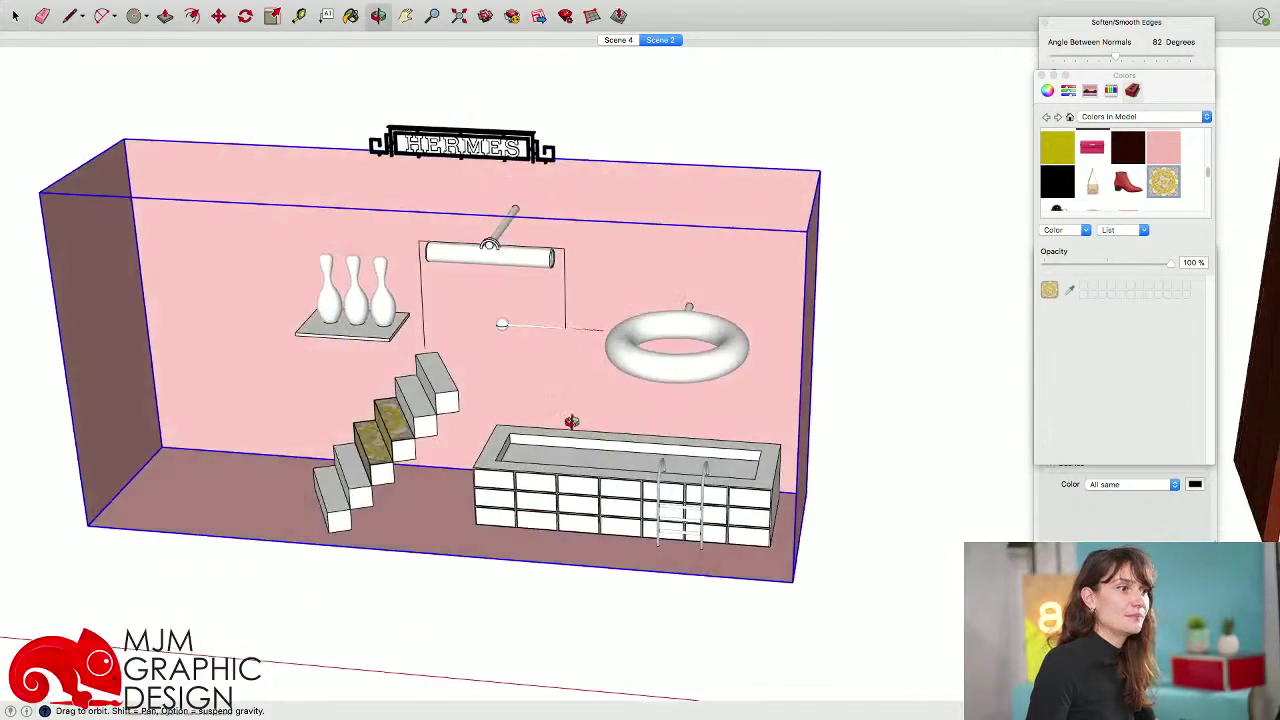
- Draw a tiny horizontal circle centred on the free lower end of the left vertical line as the pipe profile
scroll(430, 400, up, 5)
key(c)
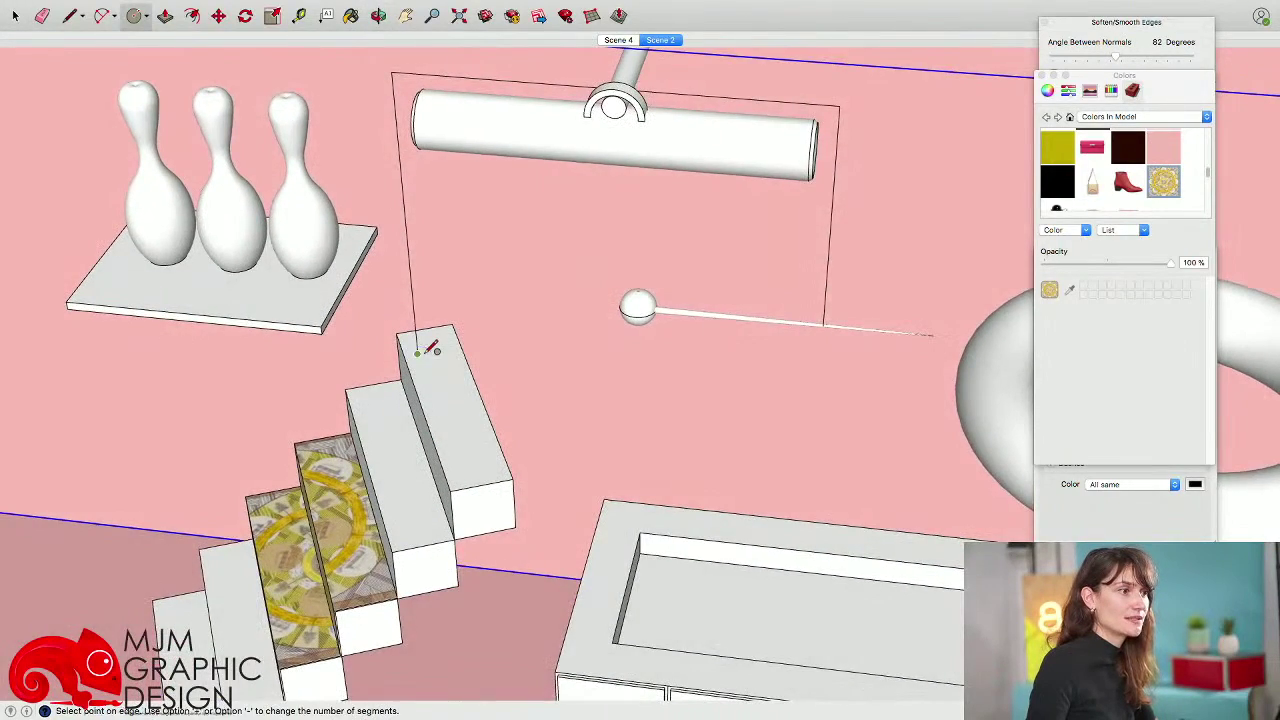
scroll(417, 346, up, 3)
key(Return)
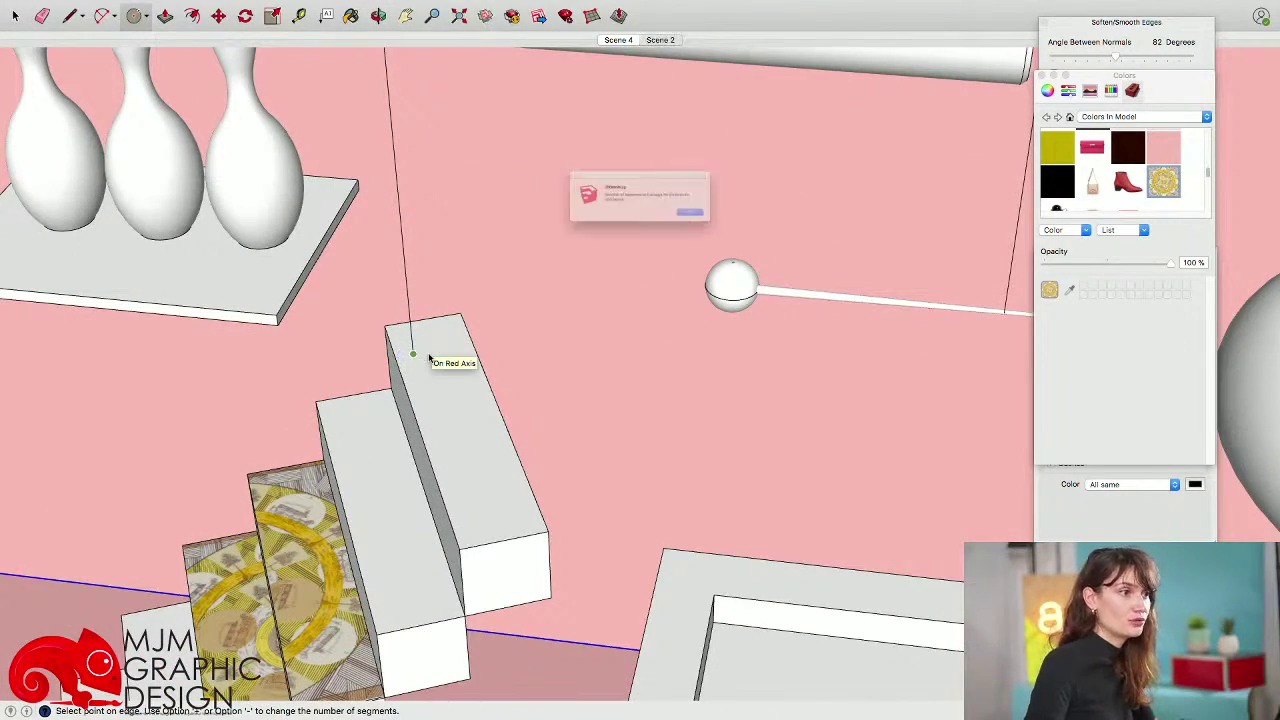
click(739, 228)
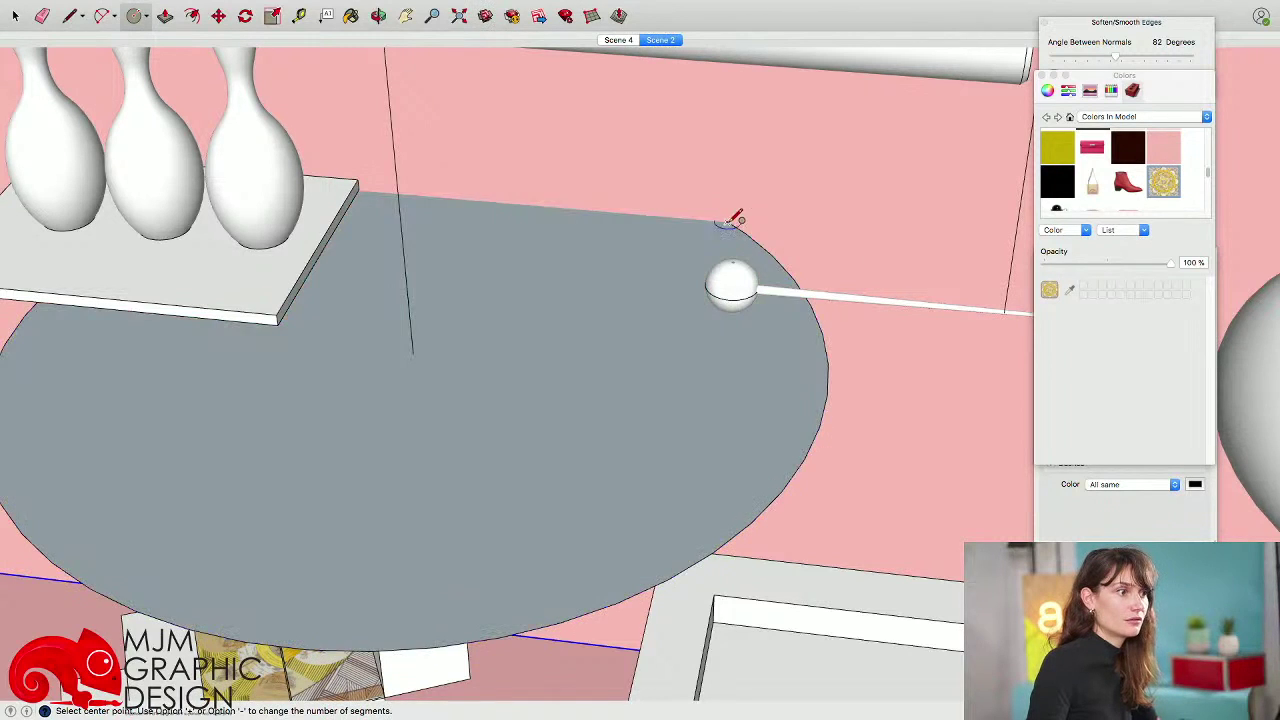
click(413, 353)
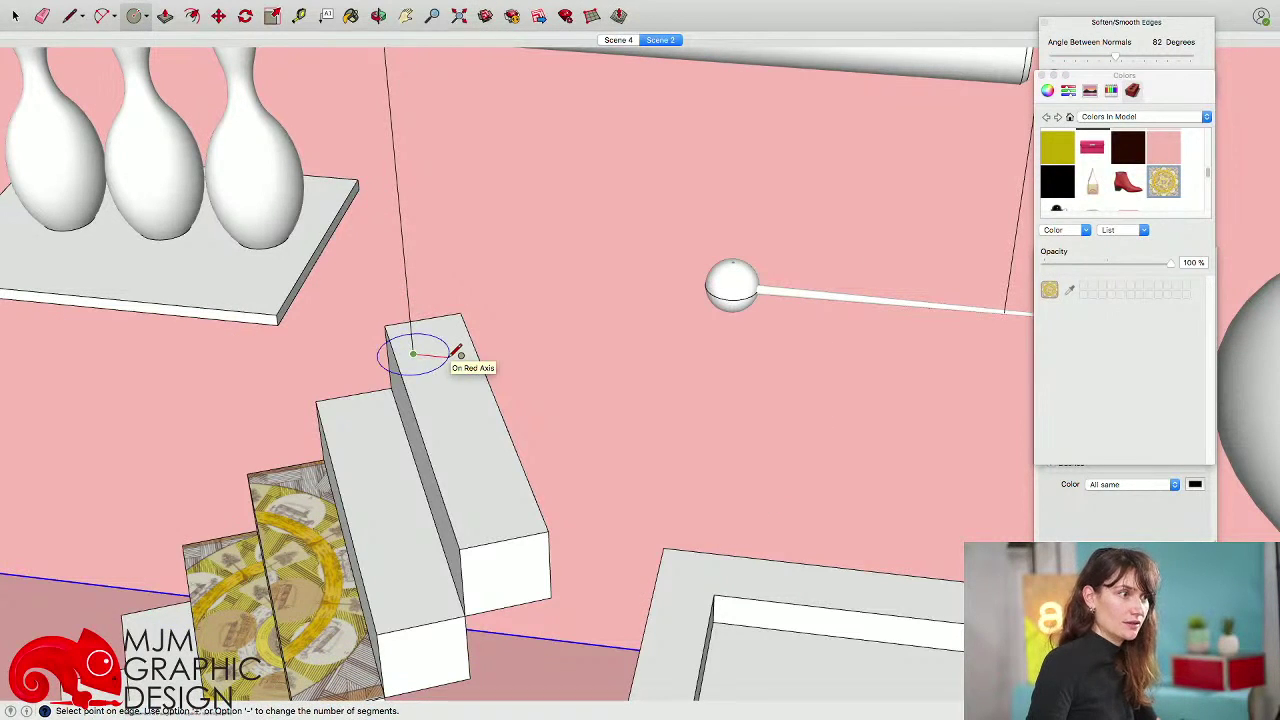
click(456, 355)
click(739, 228)
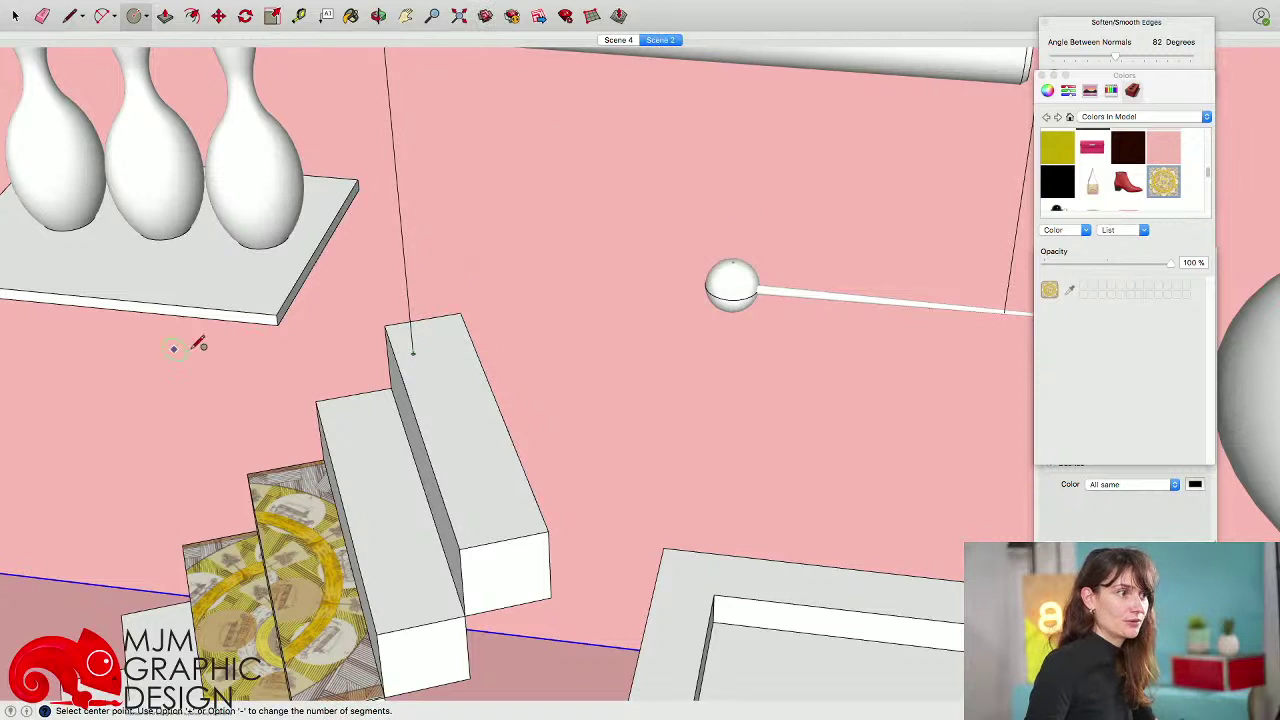
- Try to round the upper-left corner of the bent pipe path with an arc
scroll(200, 343, up, 5)
key(space)
click(278, 333)
scroll(278, 333, down, 5)
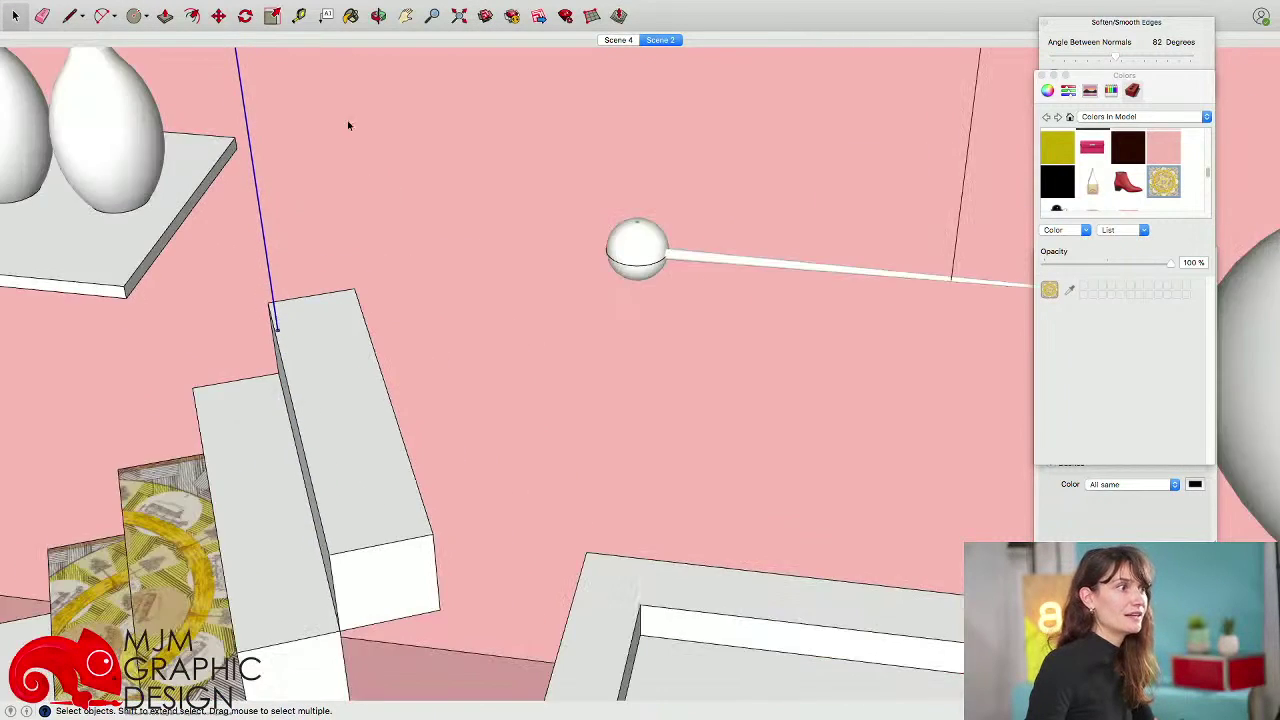
middle_drag(349, 123, 336, 305)
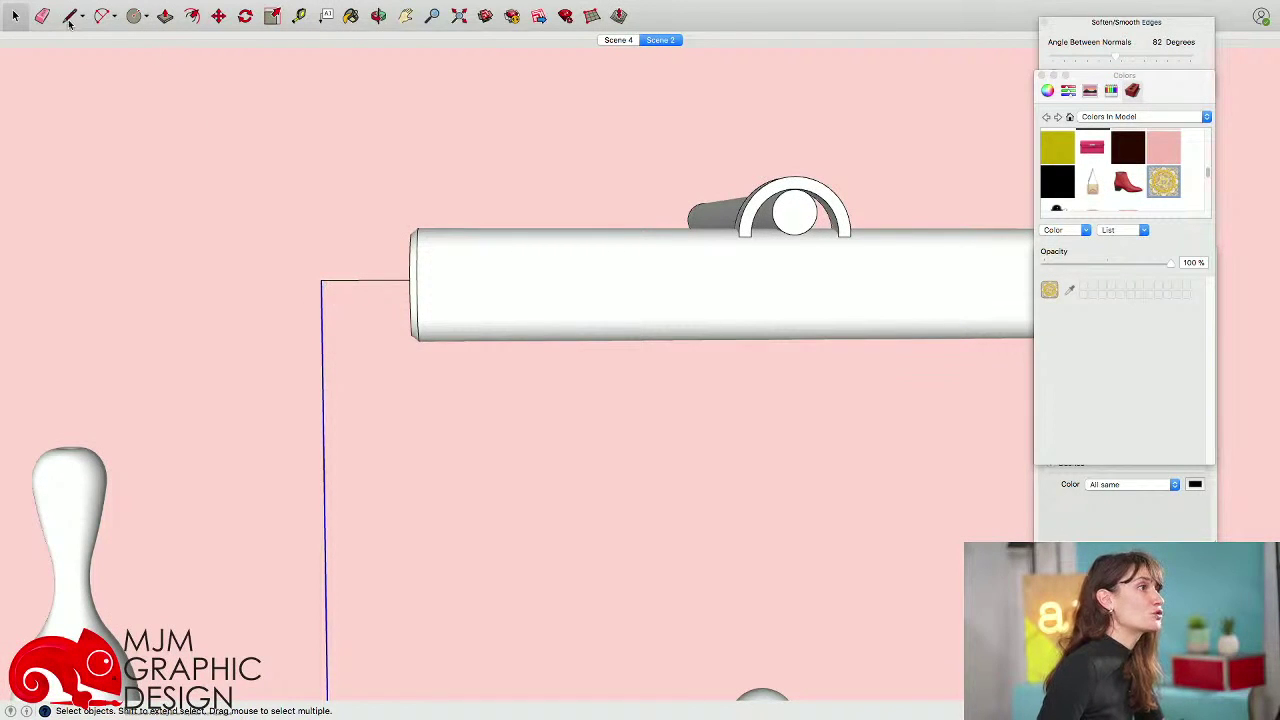
click(101, 16)
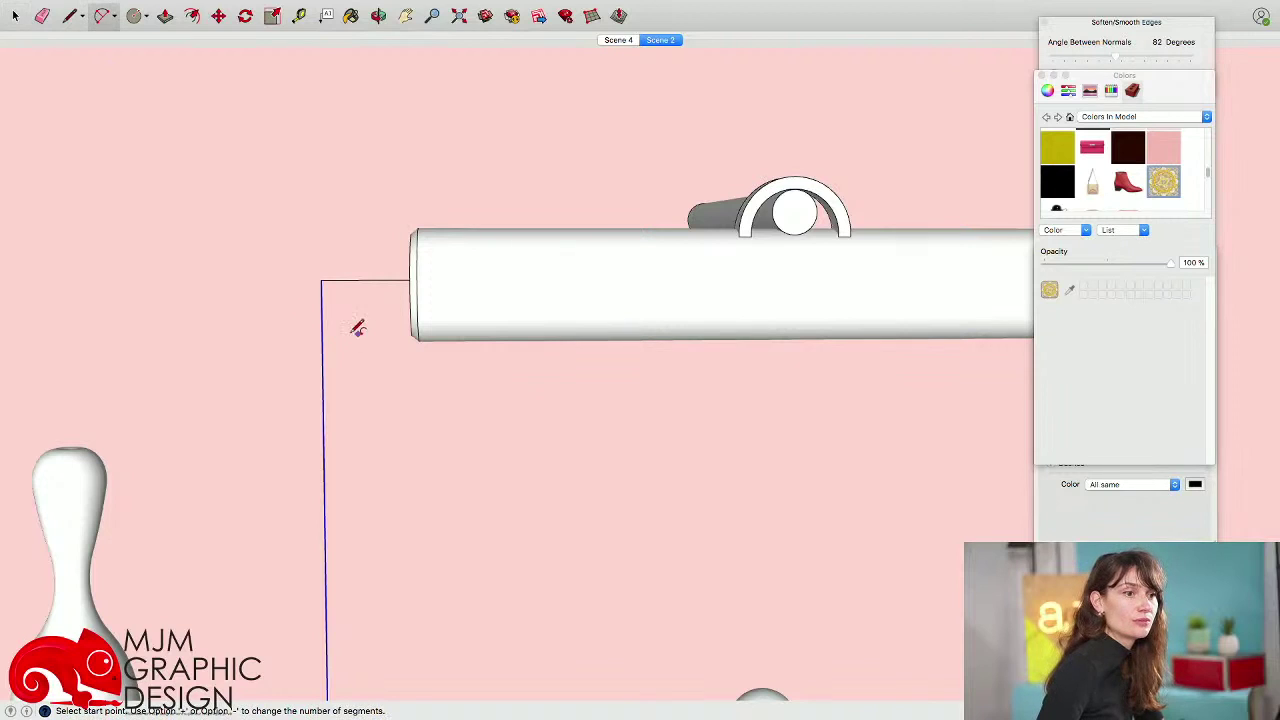
click(321, 318)
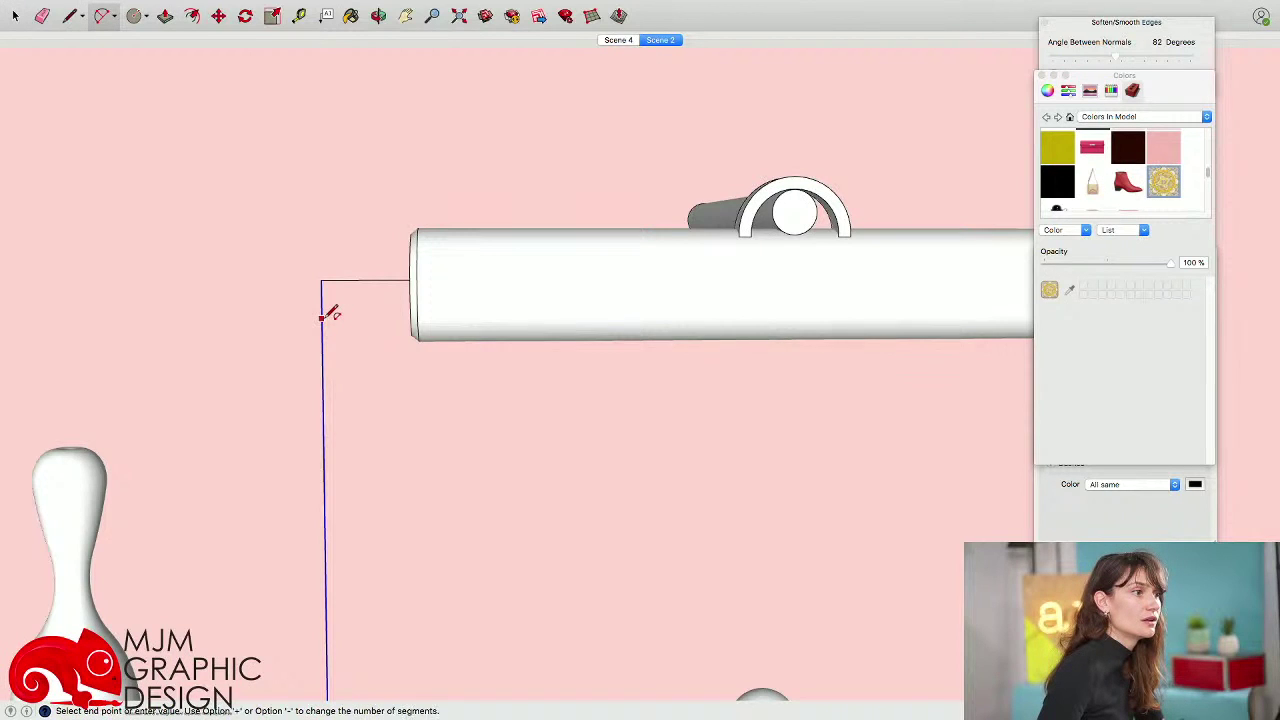
click(358, 279)
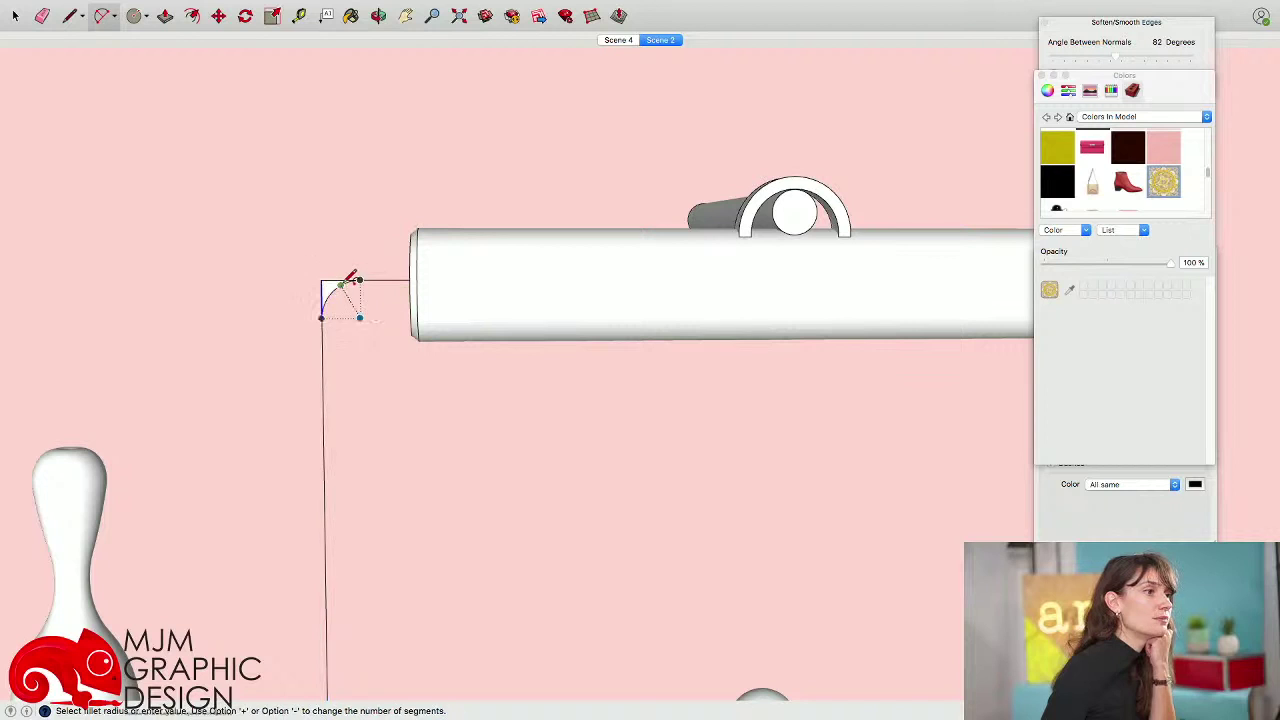
scroll(317, 298, up, 3)
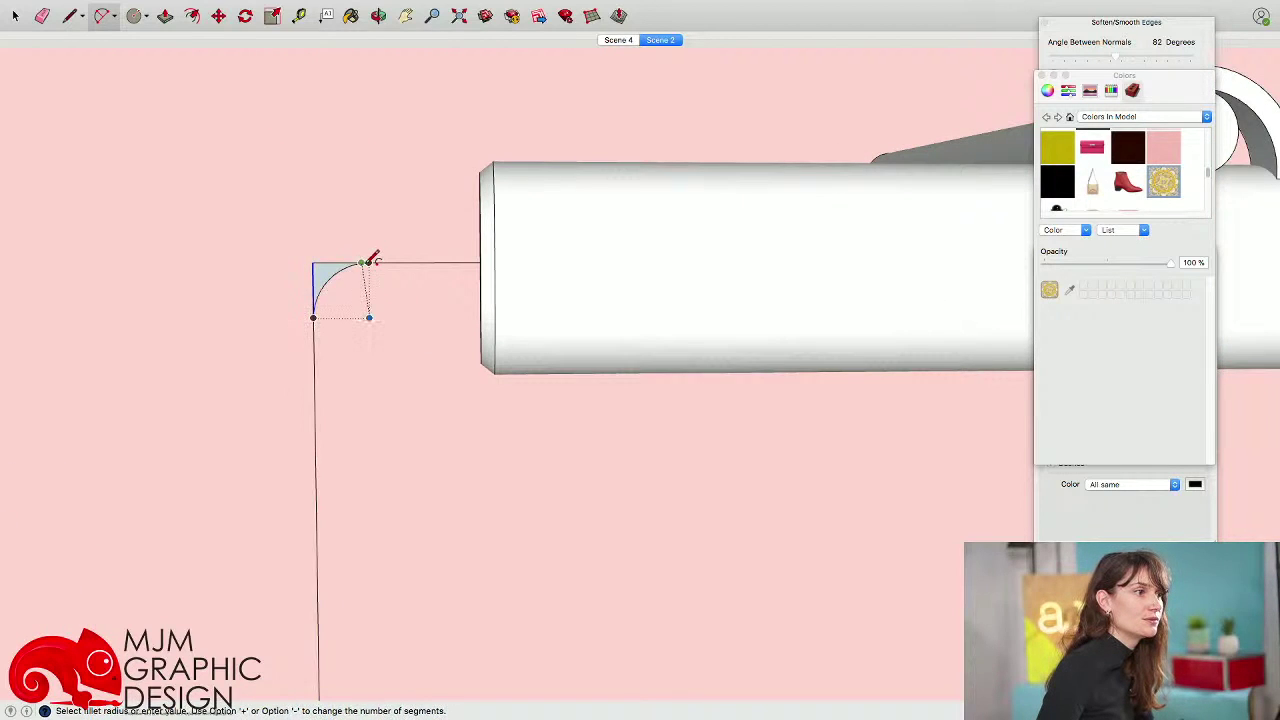
scroll(363, 265, down, 3)
key(space)
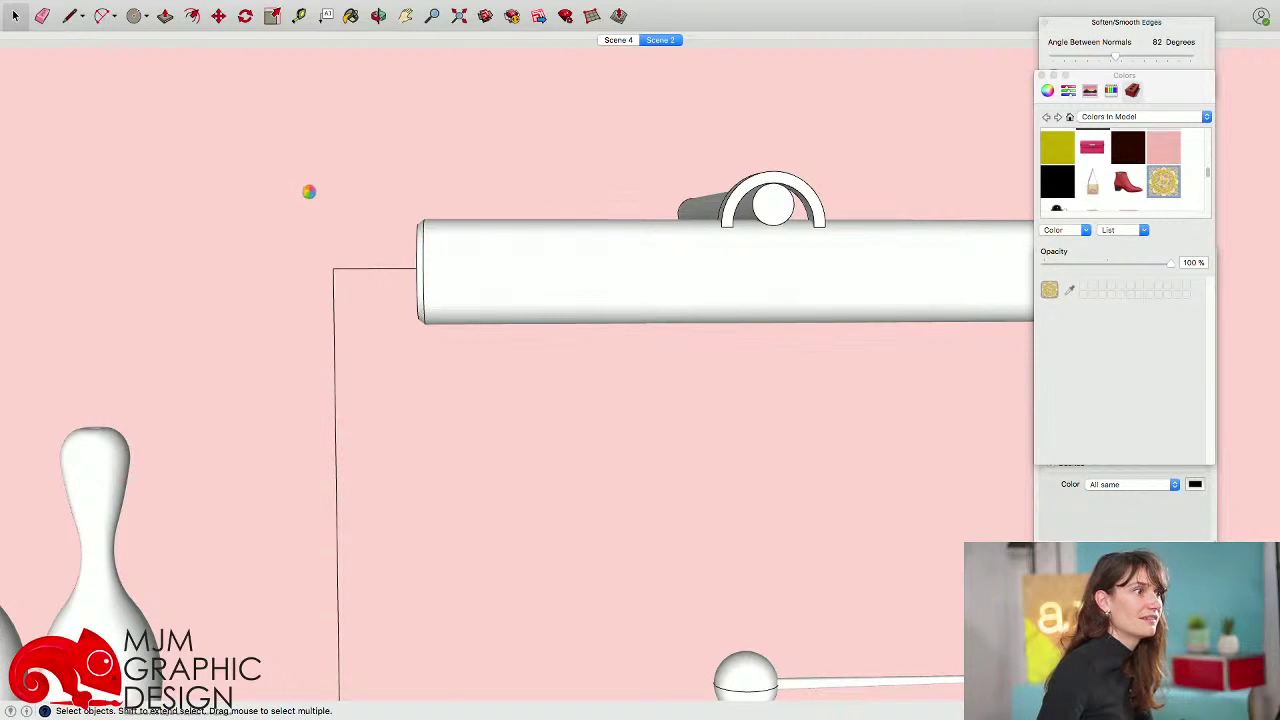
- Round the upper-left corner of the pipe path with a tangent arc and remove the leftover corner segments
key(a)
click(333, 307)
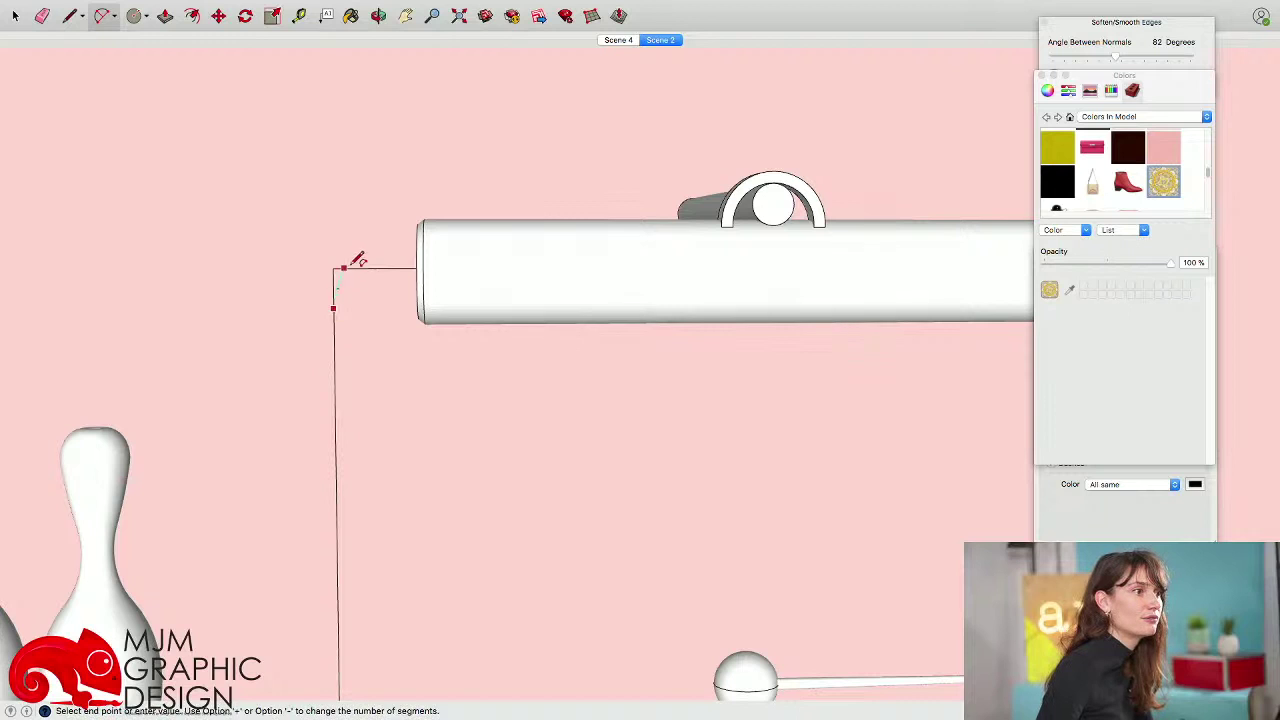
click(375, 266)
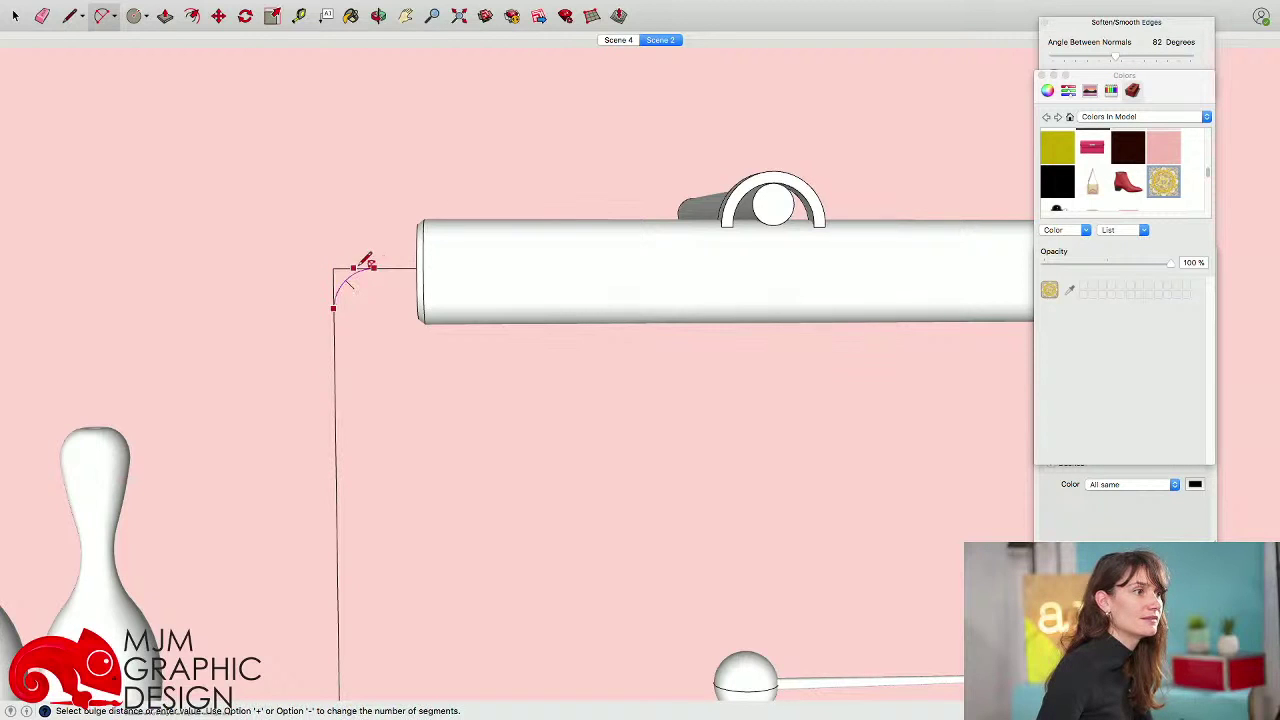
click(362, 264)
key(space)
click(337, 279)
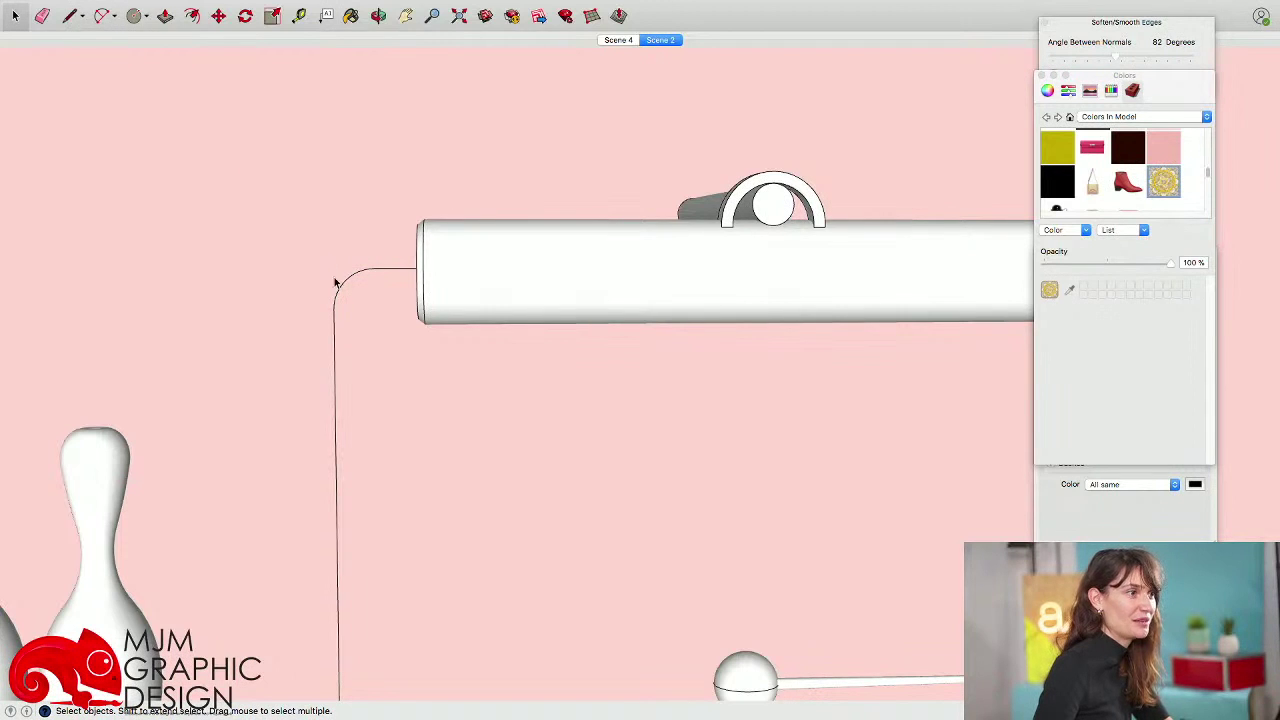
- Round the upper-right corner of the pipe path beside the tube's right end with a small fillet arc
click(102, 16)
scroll(549, 240, down, 5)
scroll(687, 260, up, 8)
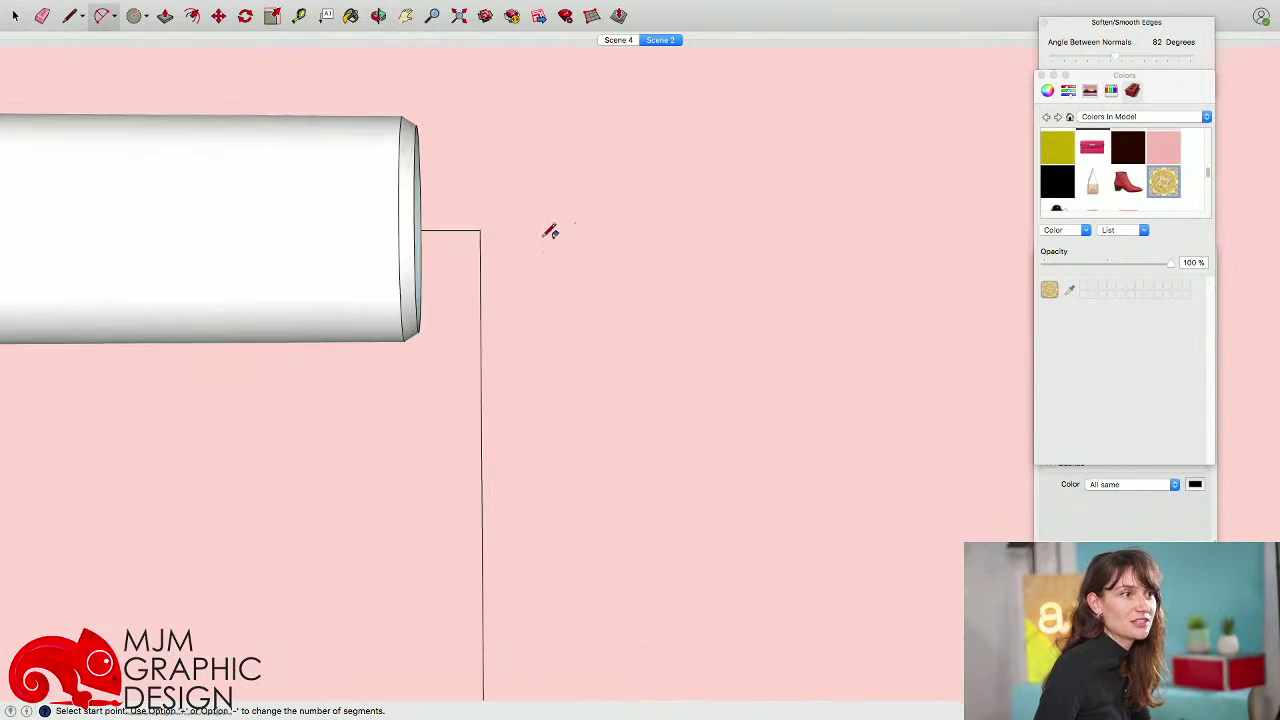
click(449, 230)
click(482, 260)
scroll(482, 260, down, 5)
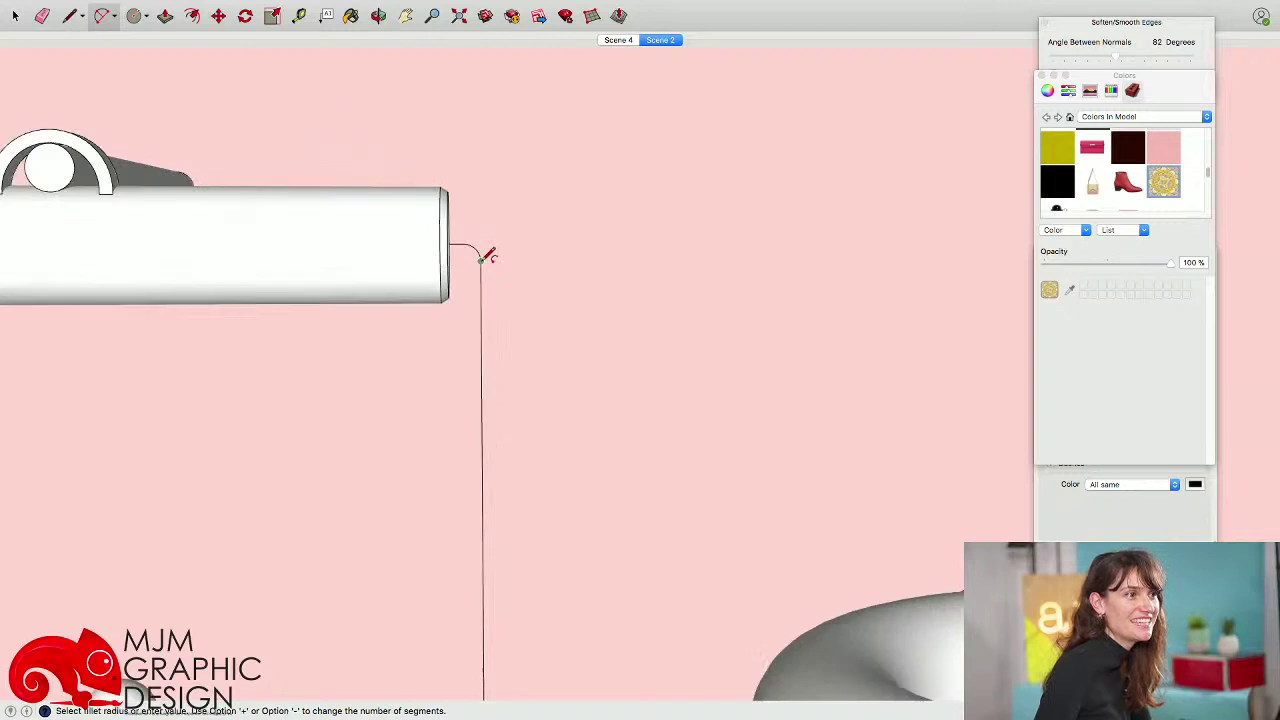
scroll(464, 242, up, 8)
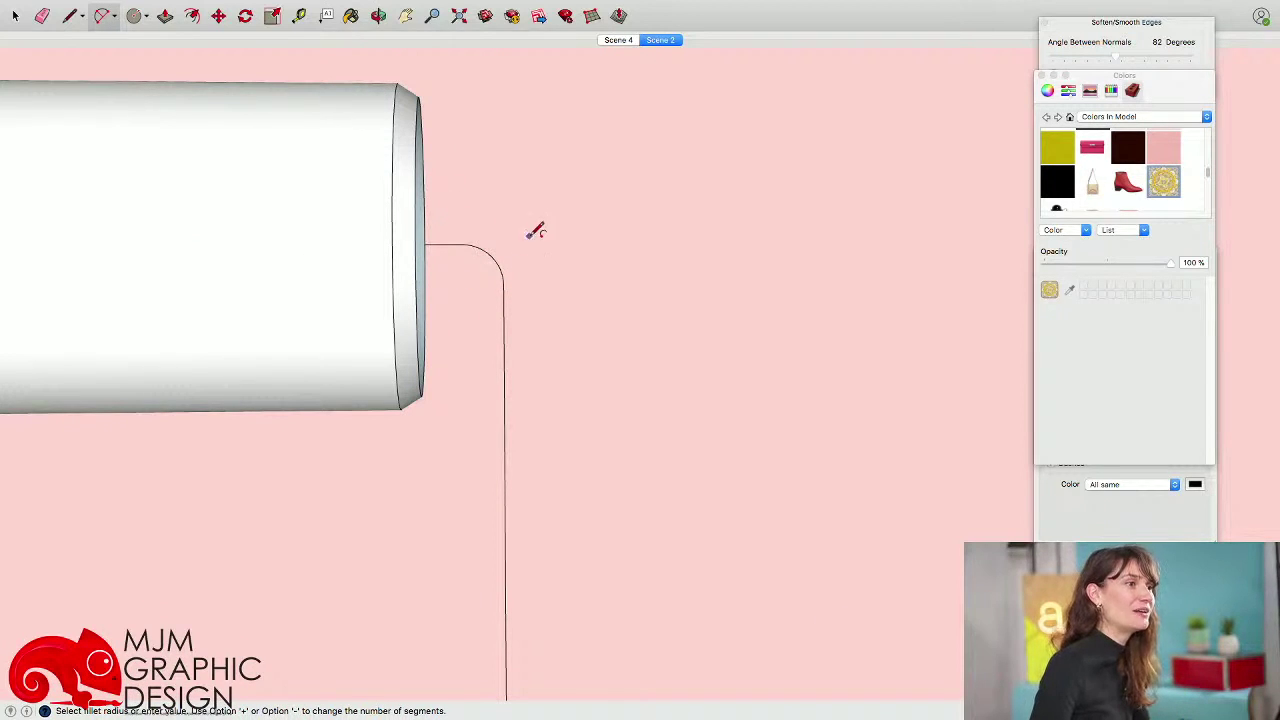
scroll(465, 240, down, 10)
shift+middle_drag(465, 240, 513, 232)
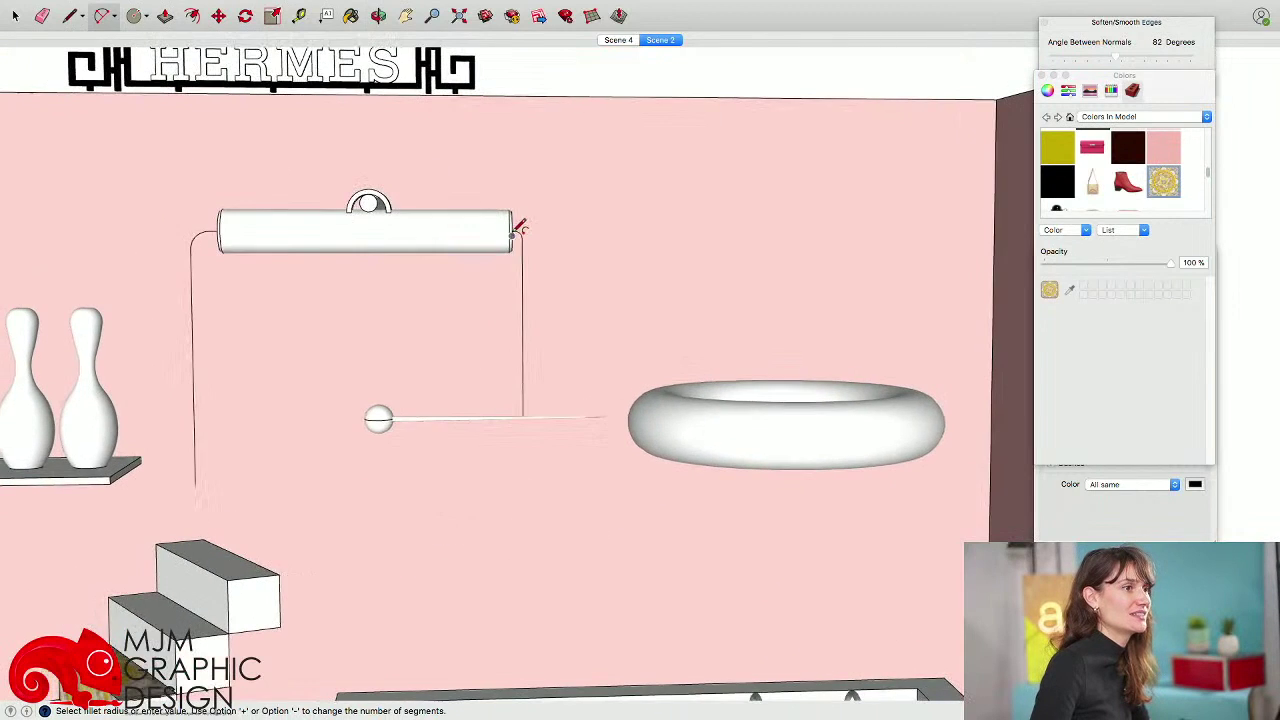
scroll(252, 256, up, 2)
middle_drag(254, 253, 267, 235)
key(space)
middle_drag(540, 230, 512, 236)
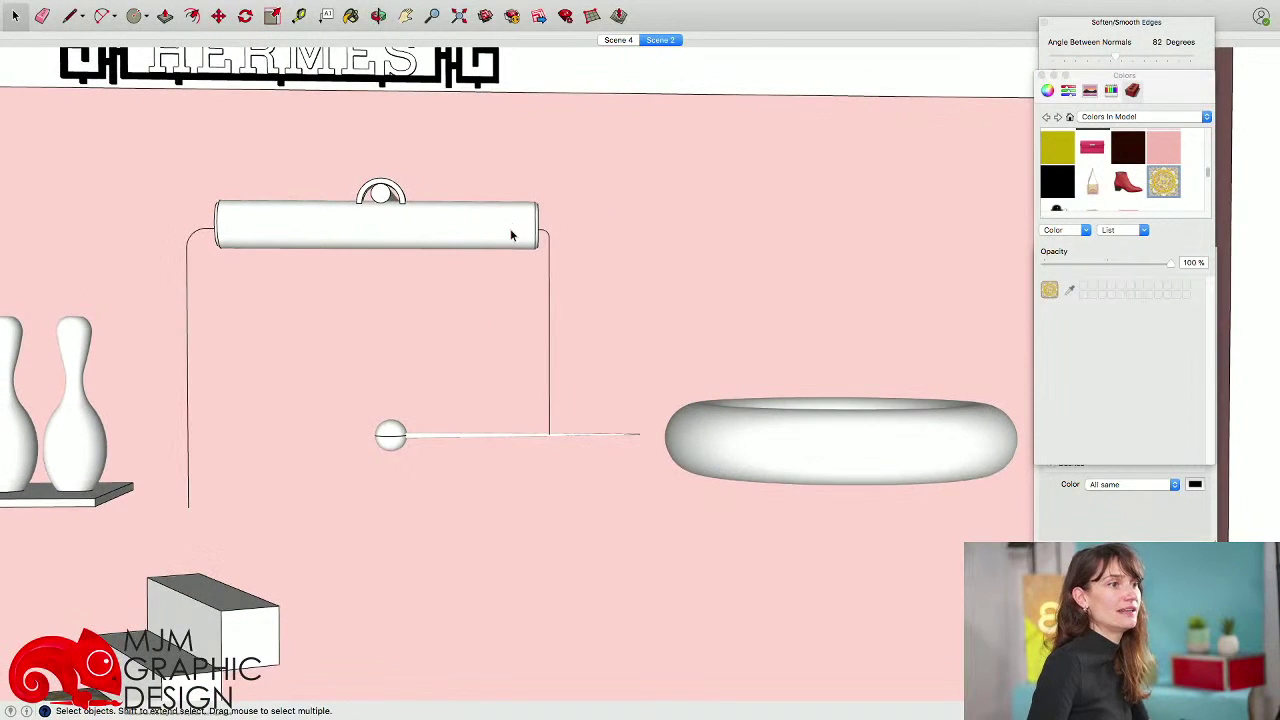
- Draw a tiny circle on the free lower end of the left vertical line as the sweep profile
middle_drag(218, 205, 320, 441)
scroll(320, 441, up, 5)
scroll(335, 440, down, 5)
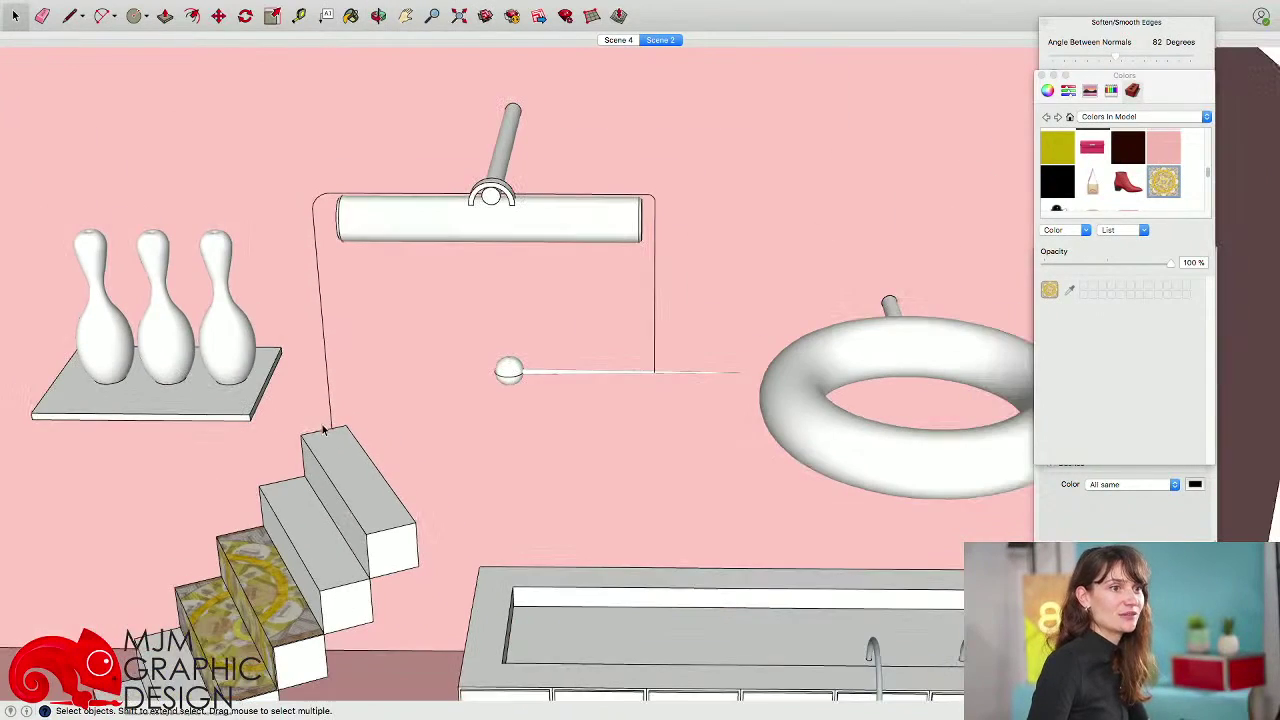
key(c)
scroll(336, 420, up, 8)
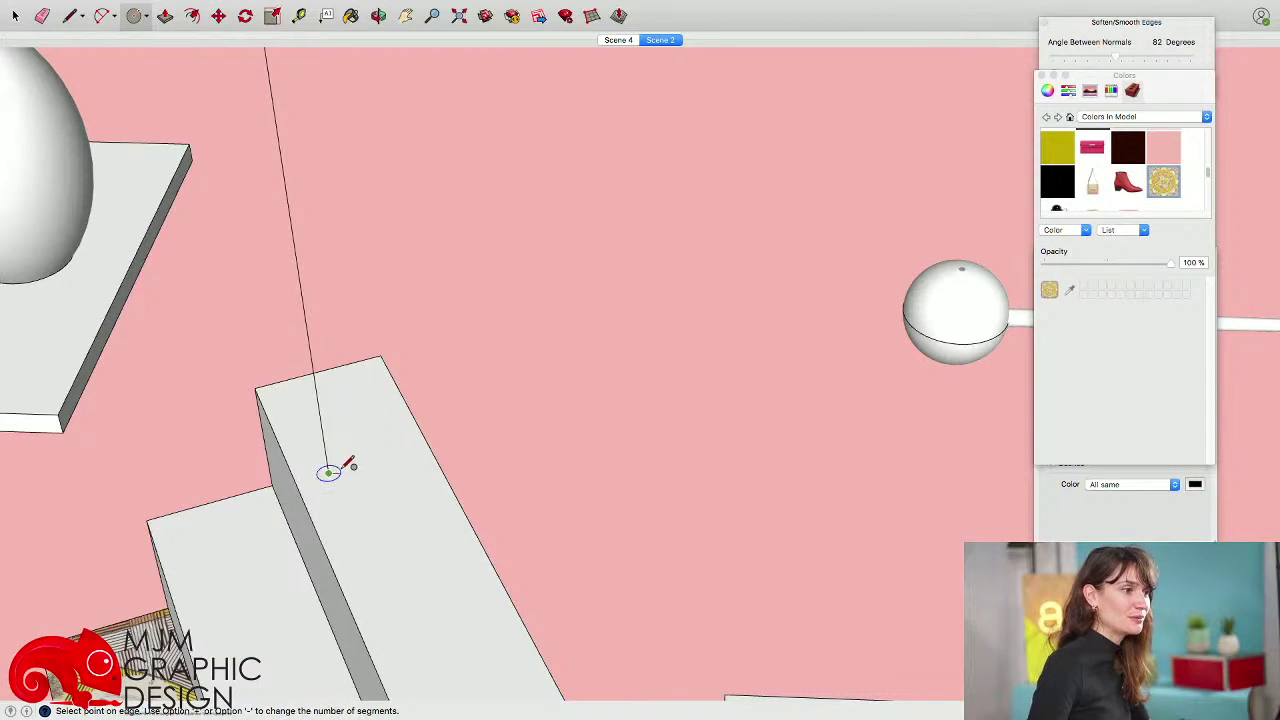
key(space)
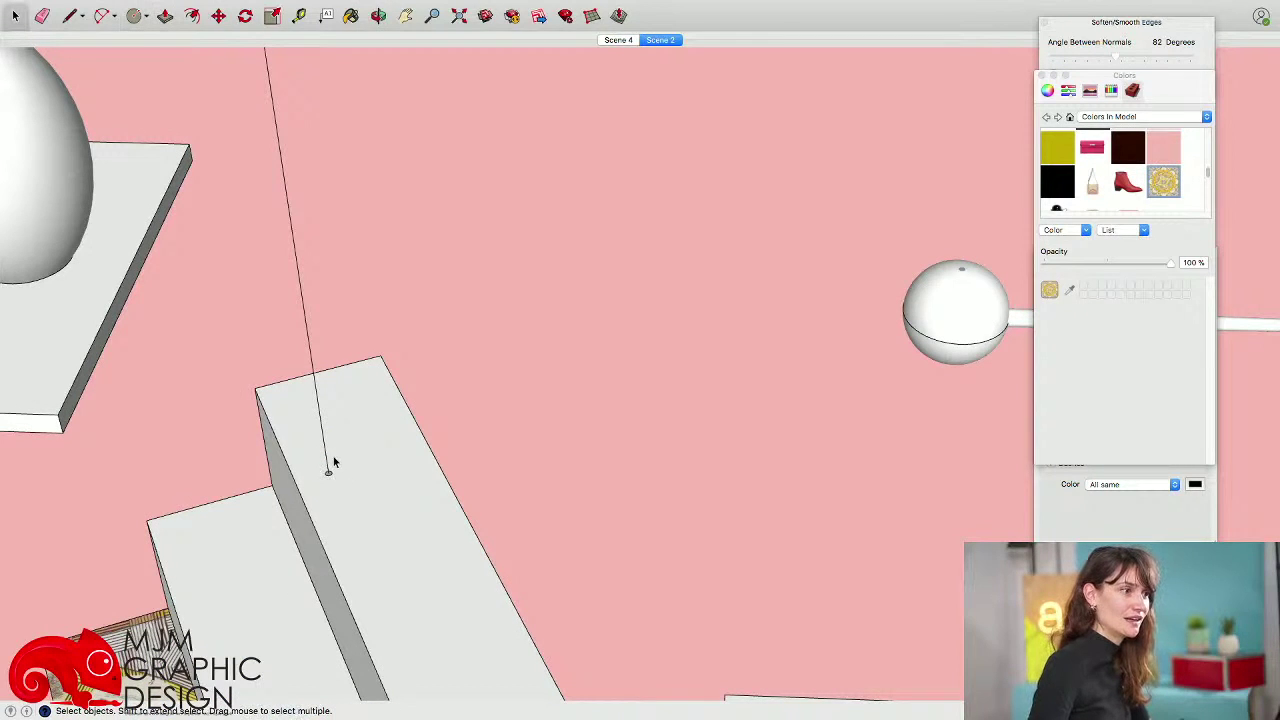
- Use Follow Me to sweep the tiny end circle along the whole path, including both vertical lines, both arcs and the horizontal run
click(326, 462)
scroll(326, 462, down, 3)
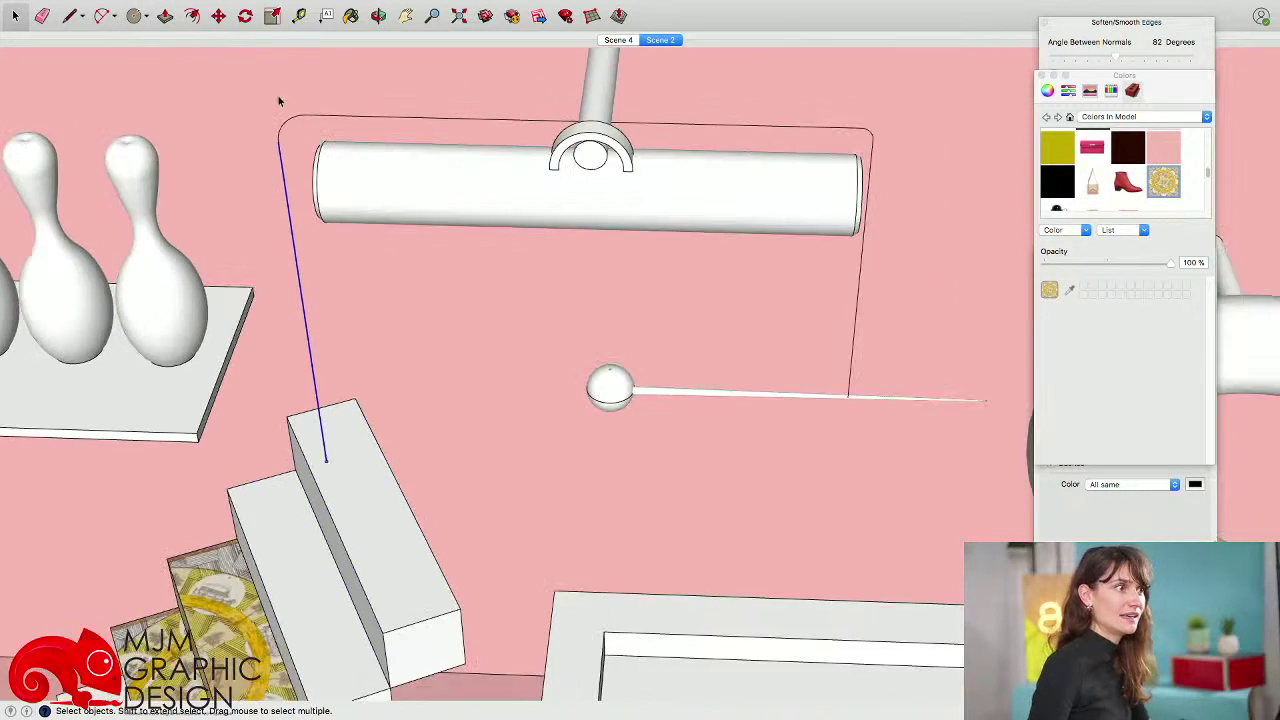
shift+click(304, 122)
shift+click(870, 130)
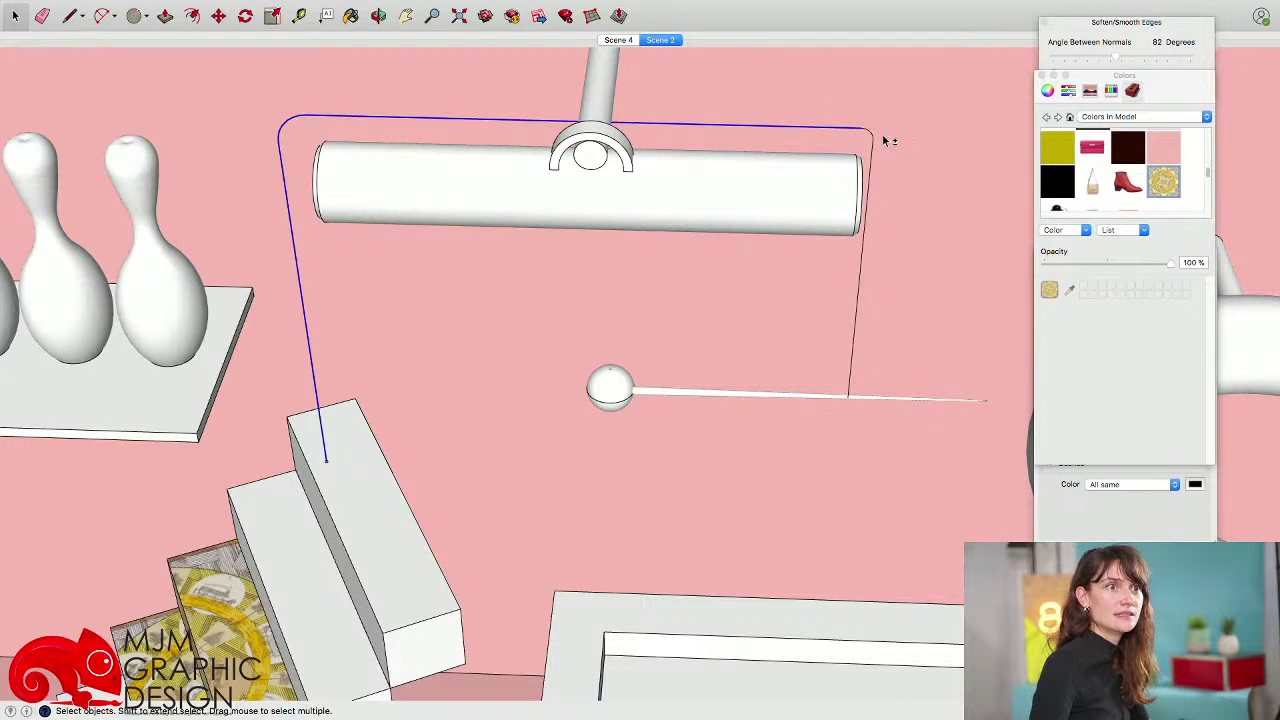
shift+click(868, 199)
click(276, 8)
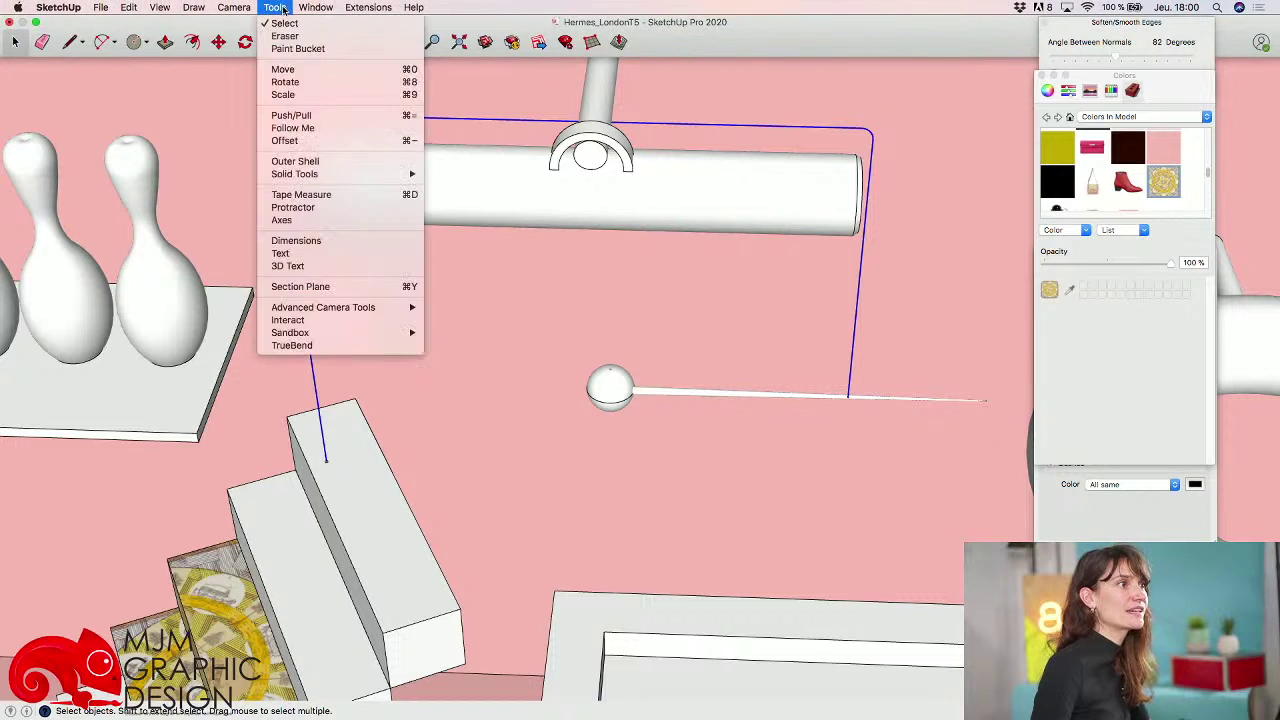
click(292, 128)
scroll(334, 460, up, 5)
scroll(330, 460, down, 10)
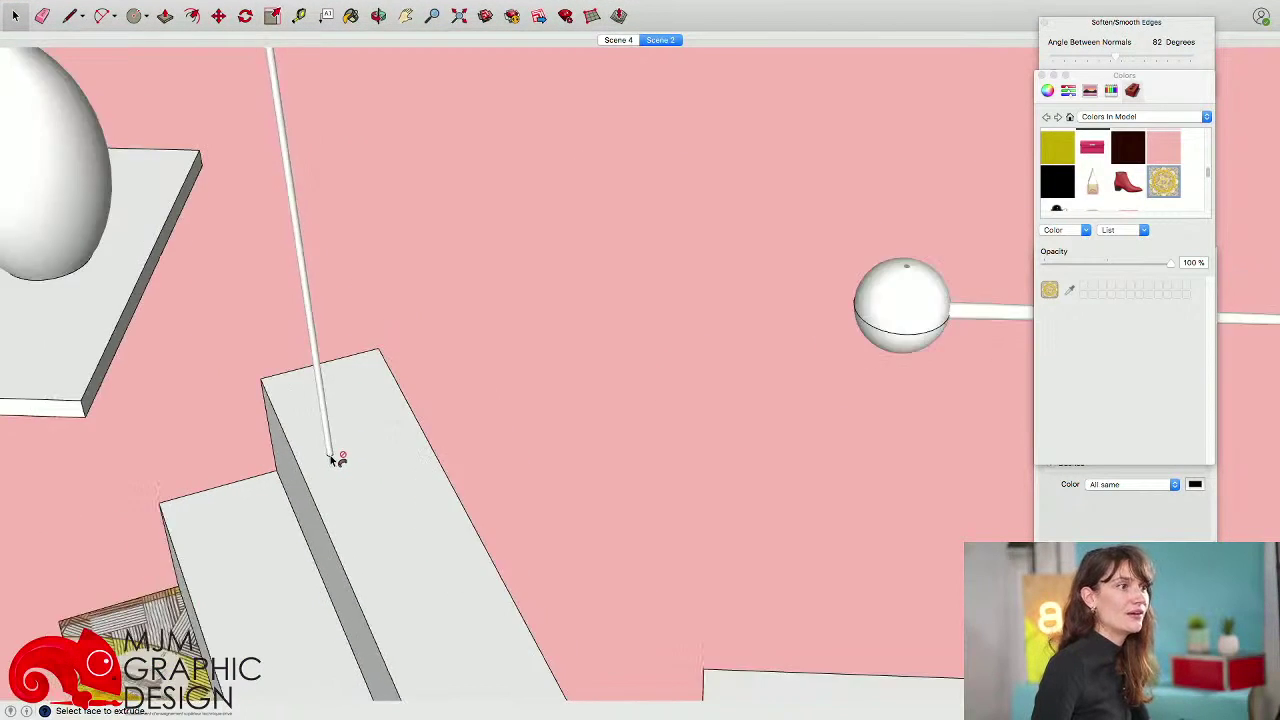
scroll(366, 323, down, 4)
key(space)
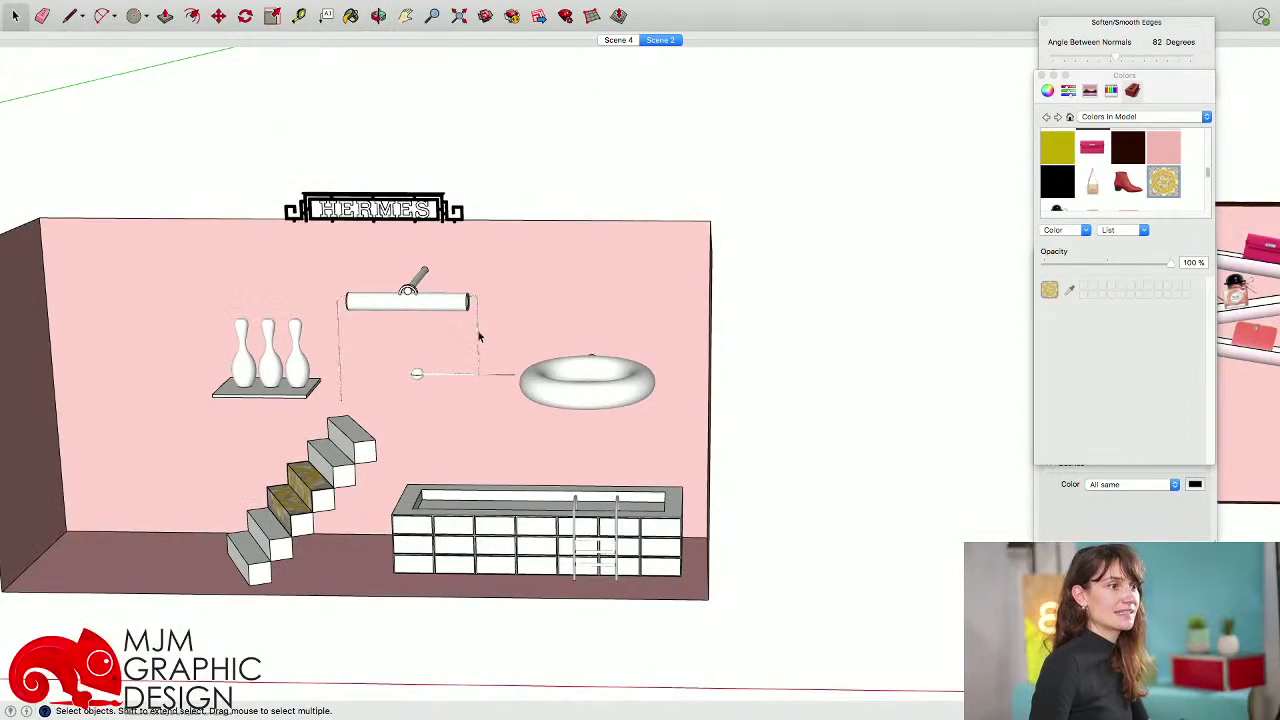
- Move the bent pipe and the ball-ended stick together so the pipe's horizontal run passes through the open tube
click(478, 337)
scroll(480, 345, up, 10)
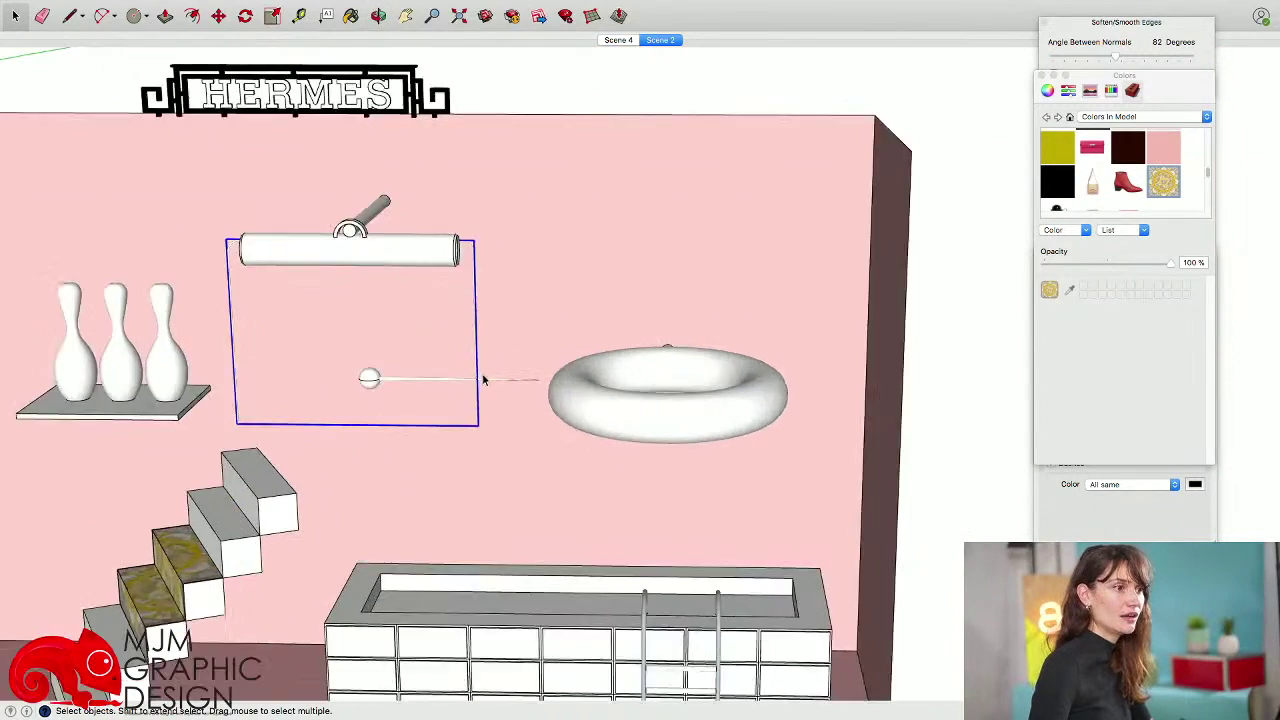
shift+click(515, 349)
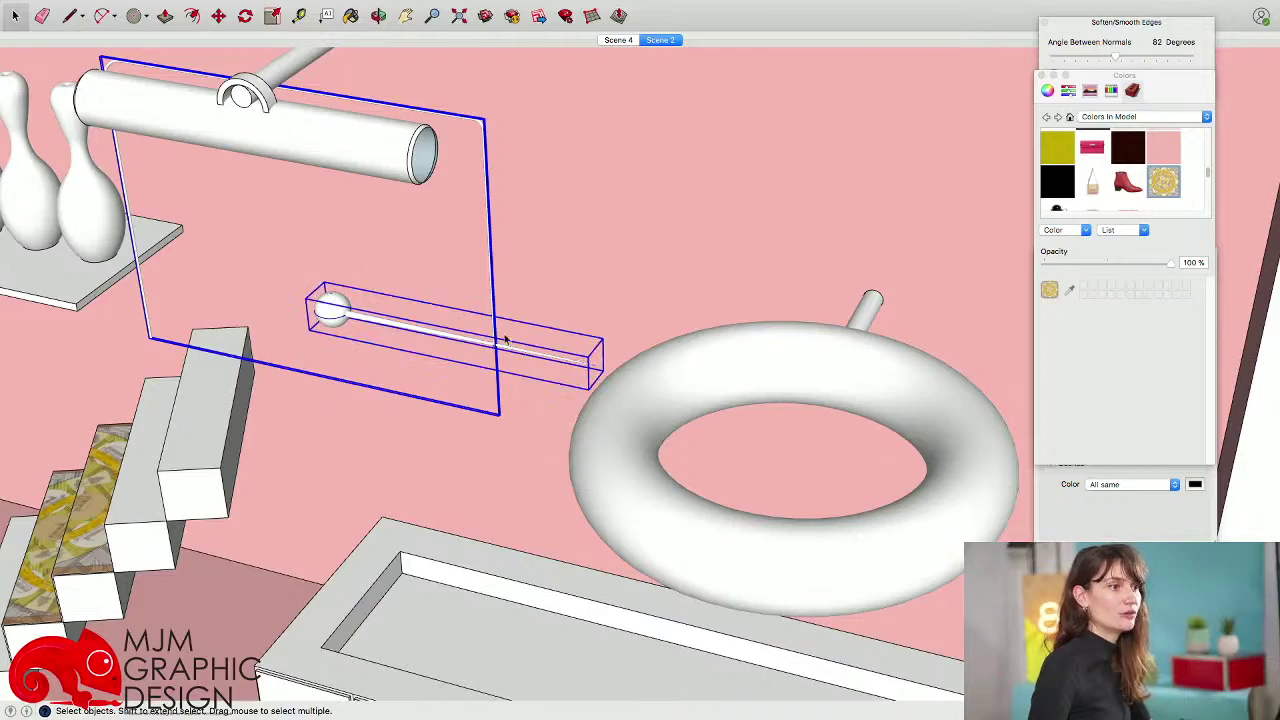
middle_drag(506, 338, 501, 371)
scroll(501, 369, down, 5)
scroll(512, 301, up, 5)
middle_drag(511, 300, 531, 206)
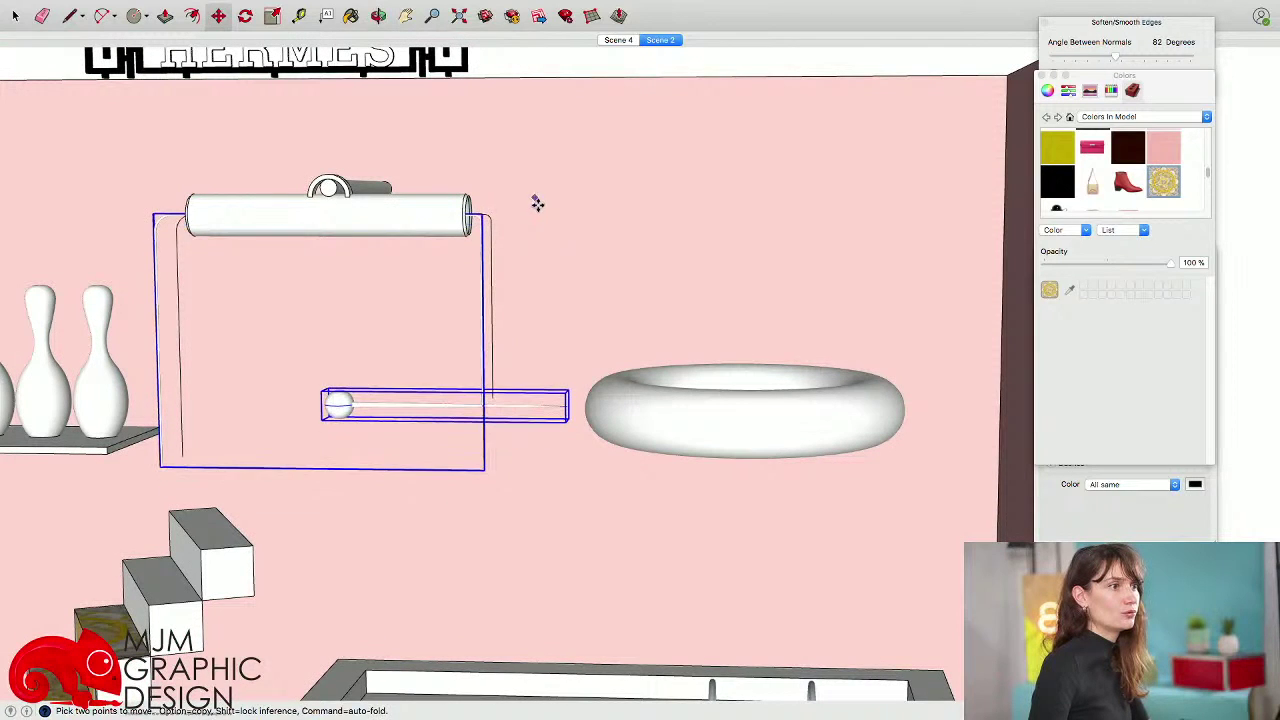
click(491, 222)
scroll(487, 216, down, 6)
click(533, 86)
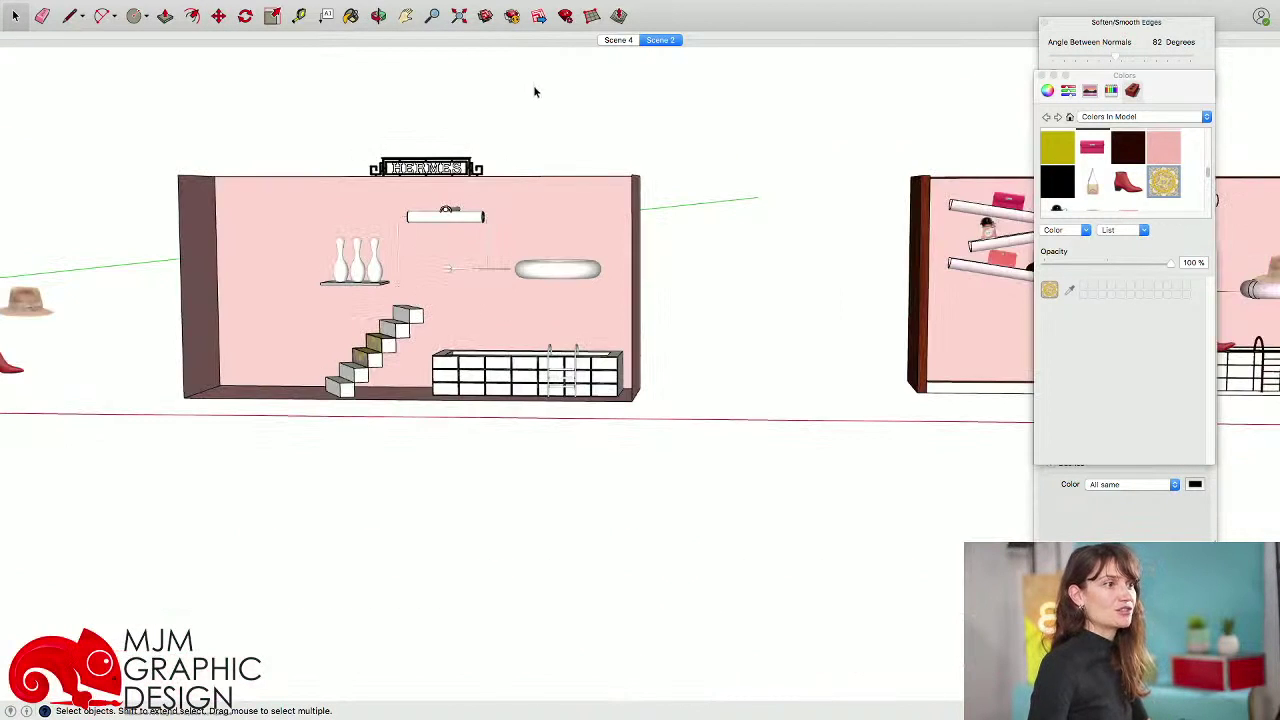
- Examine the modelled shop window from several distances and angles to review the placement of its props
middle_drag(533, 86, 508, 163)
scroll(451, 232, up, 8)
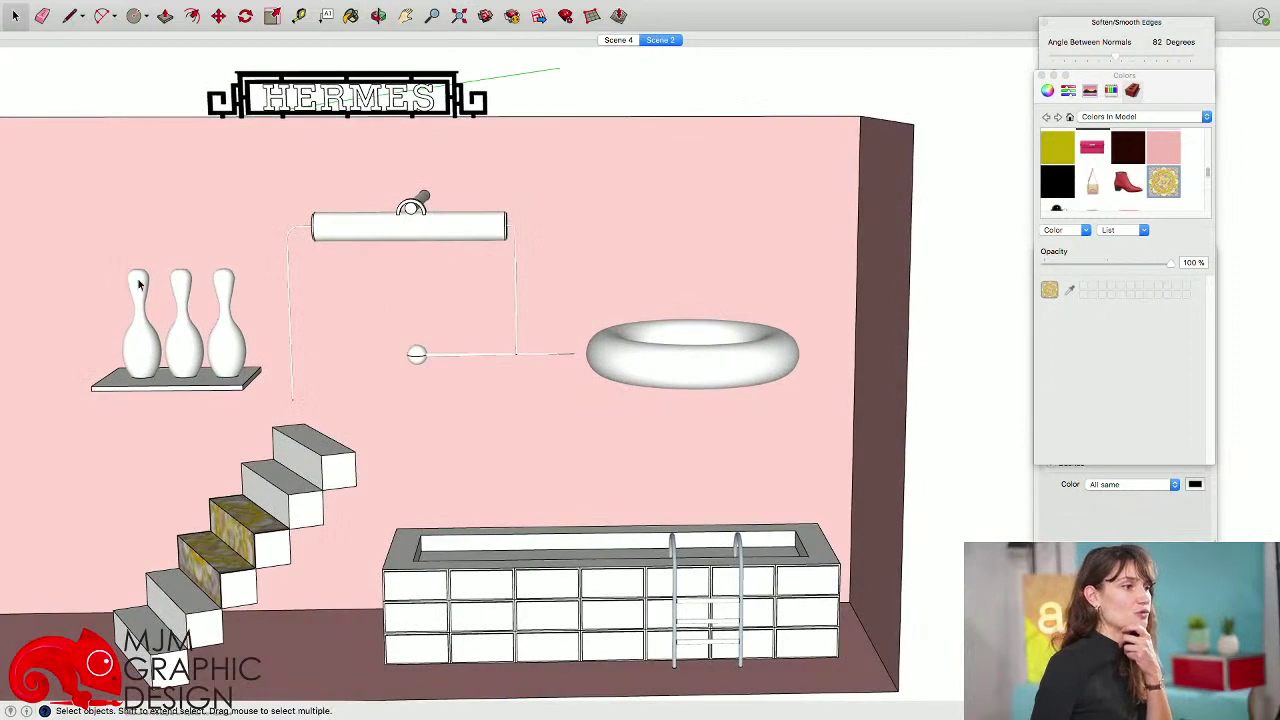
scroll(246, 234, down, 3)
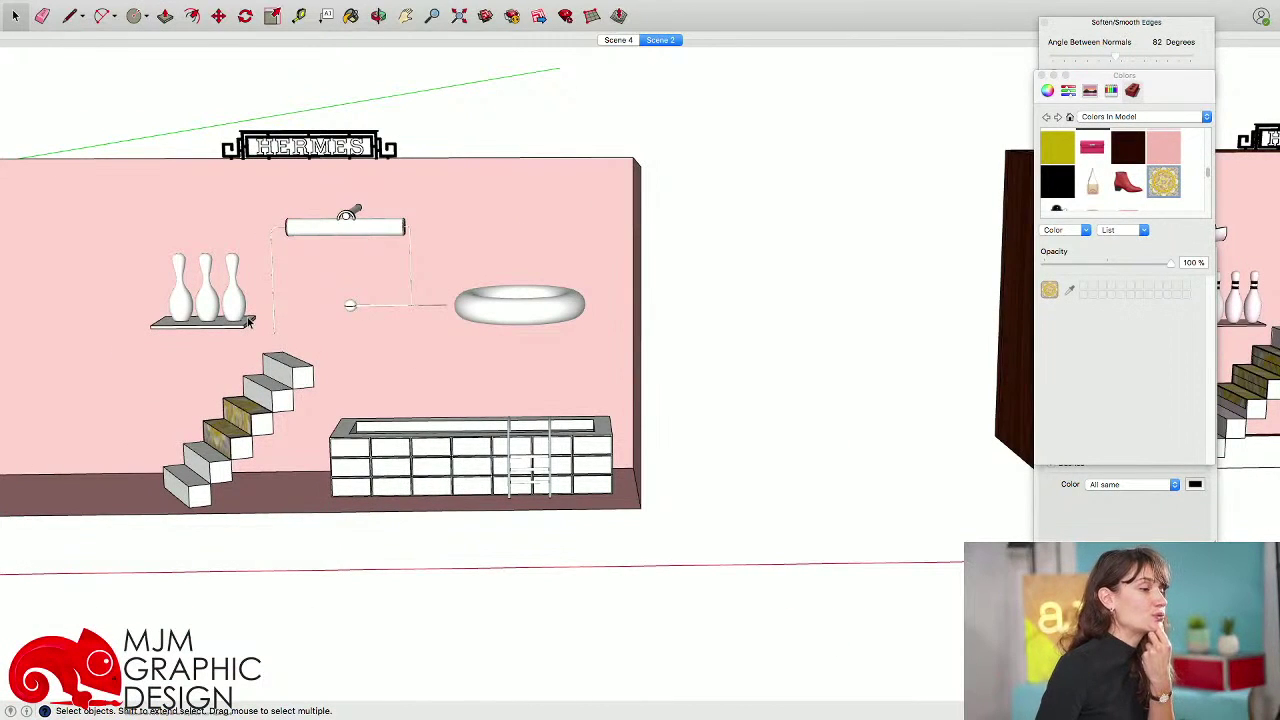
scroll(250, 321, down, 4)
scroll(255, 330, up, 5)
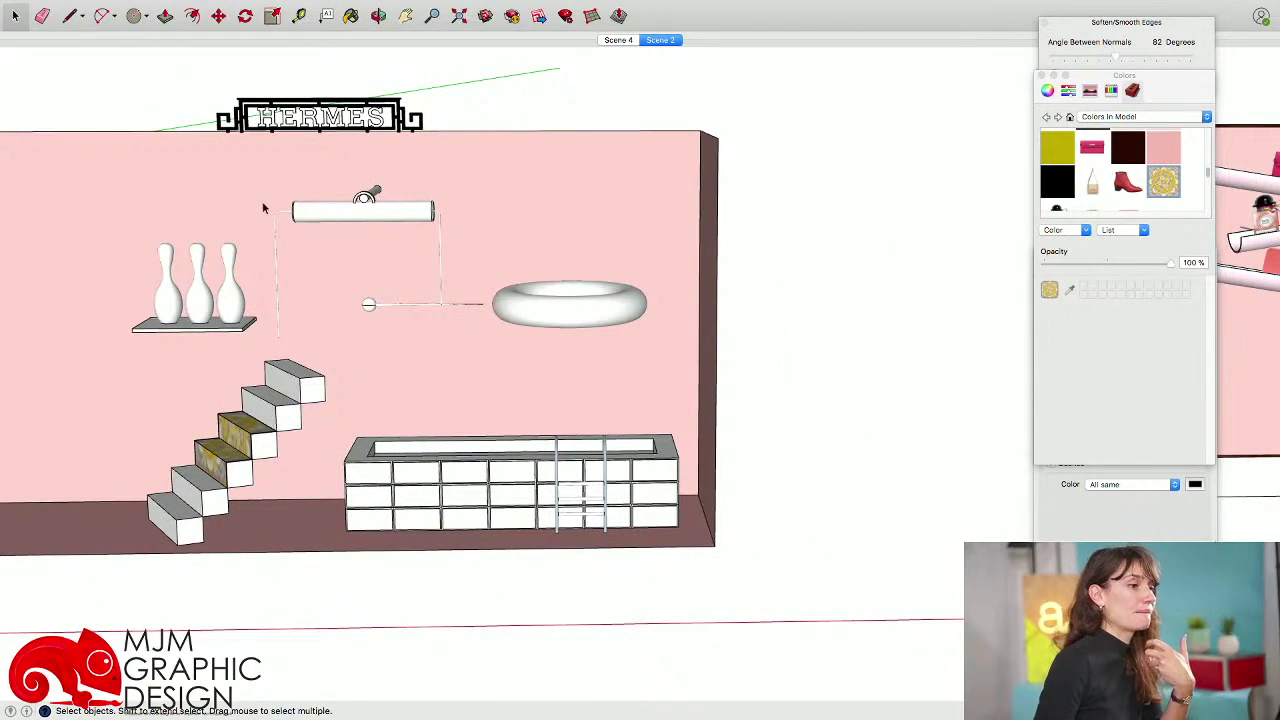
mouse_move(263, 208)
middle_down()
mouse_move(403, 314)
mouse_move(386, 369)
mouse_move(334, 323)
mouse_move(338, 294)
mouse_move(263, 387)
middle_up()
scroll(403, 314, down, 4)
scroll(334, 323, up, 5)
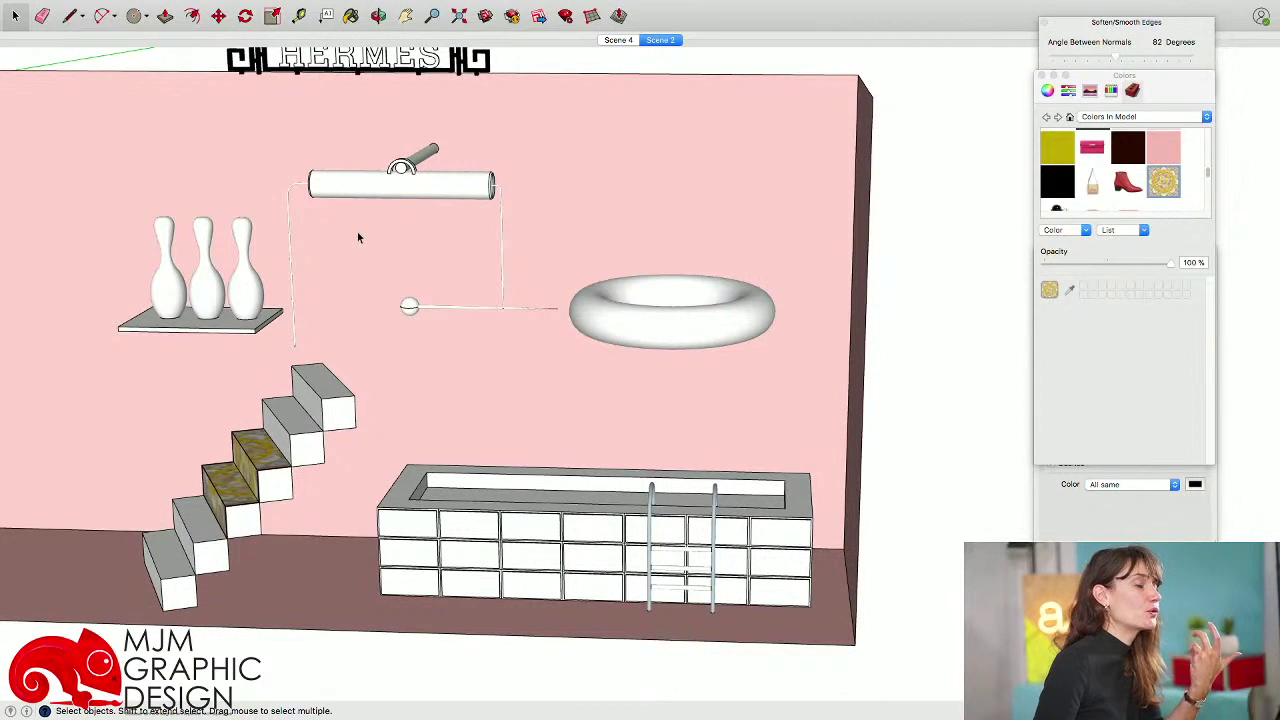
scroll(357, 231, up, 1)
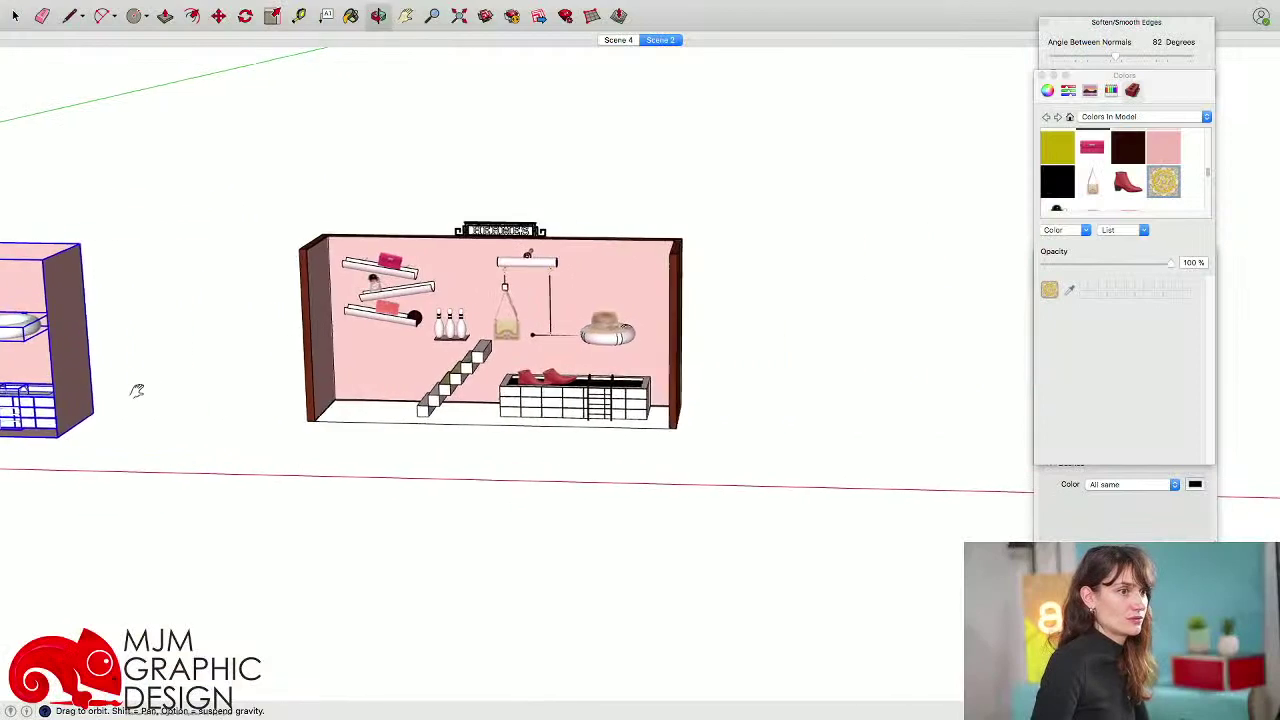
- Show the finished shop window straight from the front in parallel projection and centre it in the view
scroll(448, 353, up, 4)
mouse_move(448, 356)
shift+middle_down()
mouse_move(280, 397)
mouse_move(324, 353)
mouse_move(440, 356)
shift+middle_up()
scroll(364, 408, up, 2)
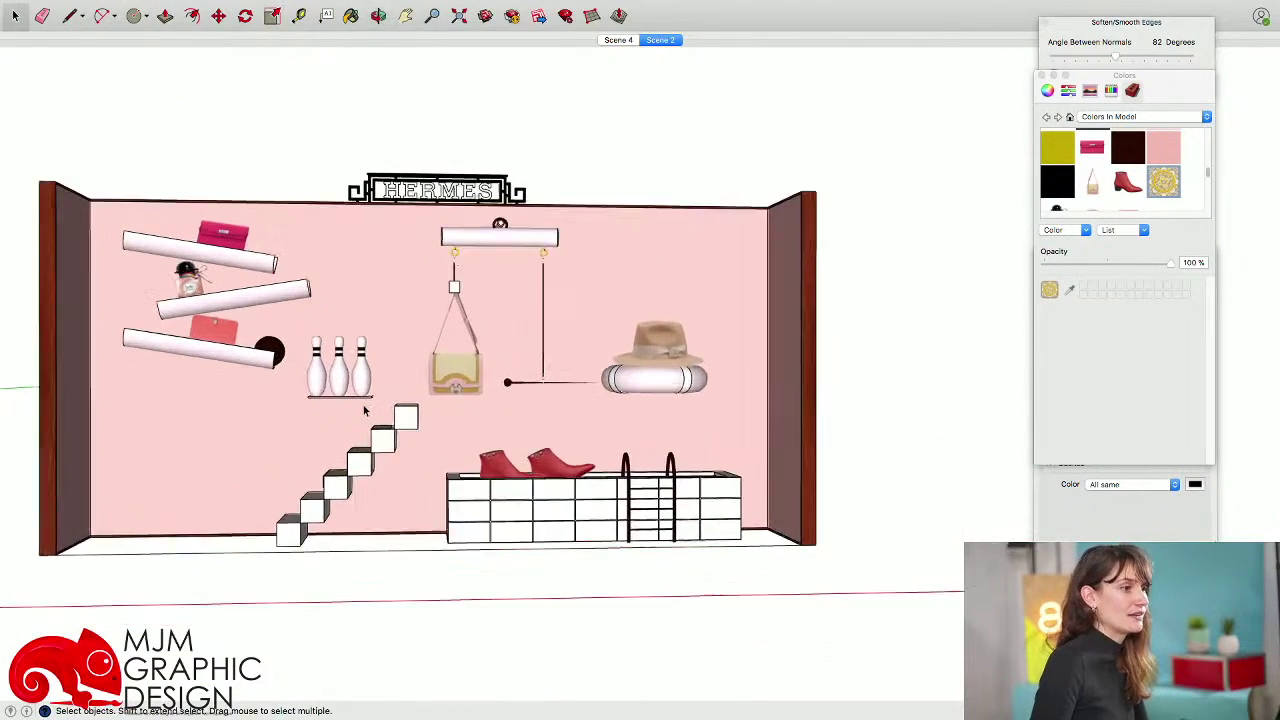
scroll(364, 410, up, 1)
shift+middle_drag(528, 418, 583, 439)
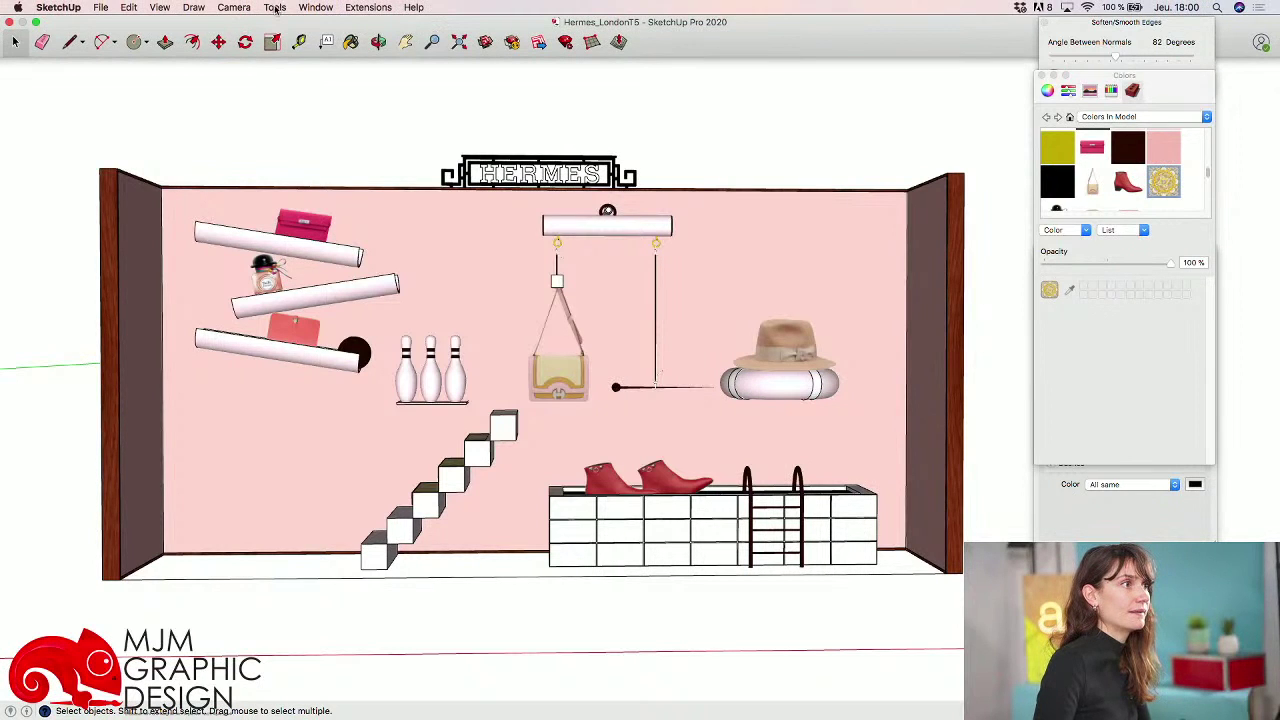
click(232, 7)
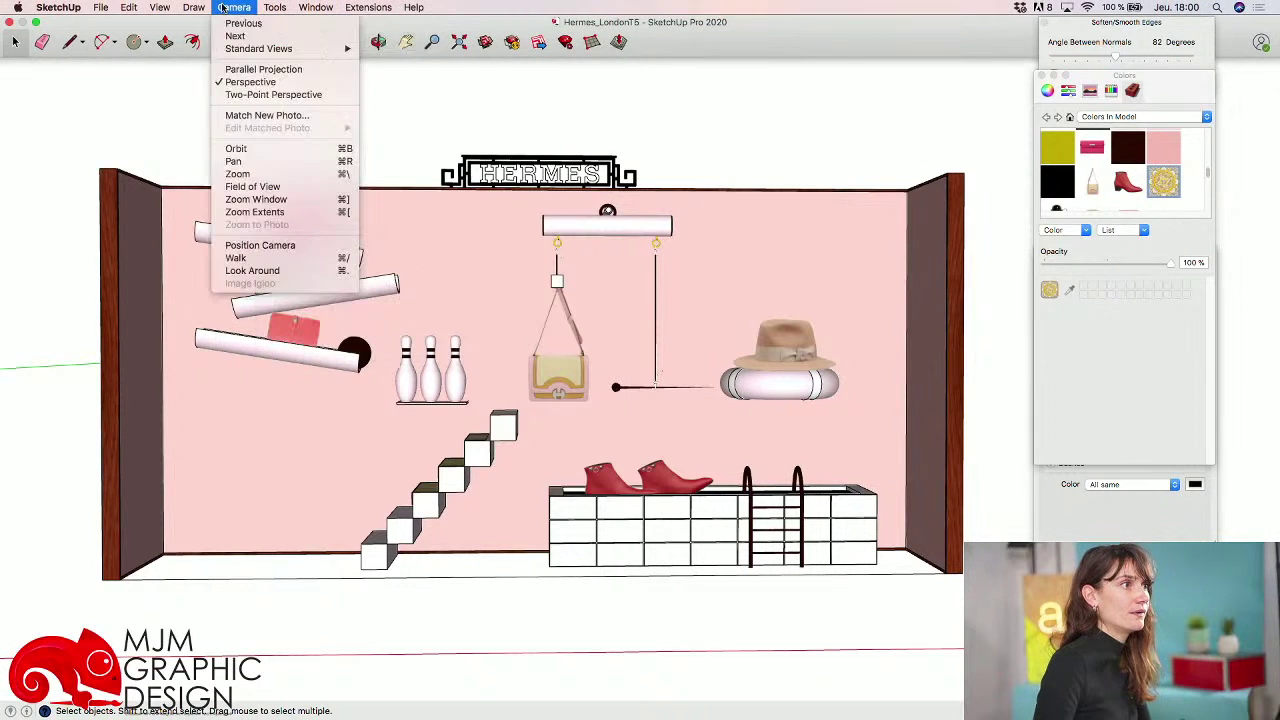
click(240, 70)
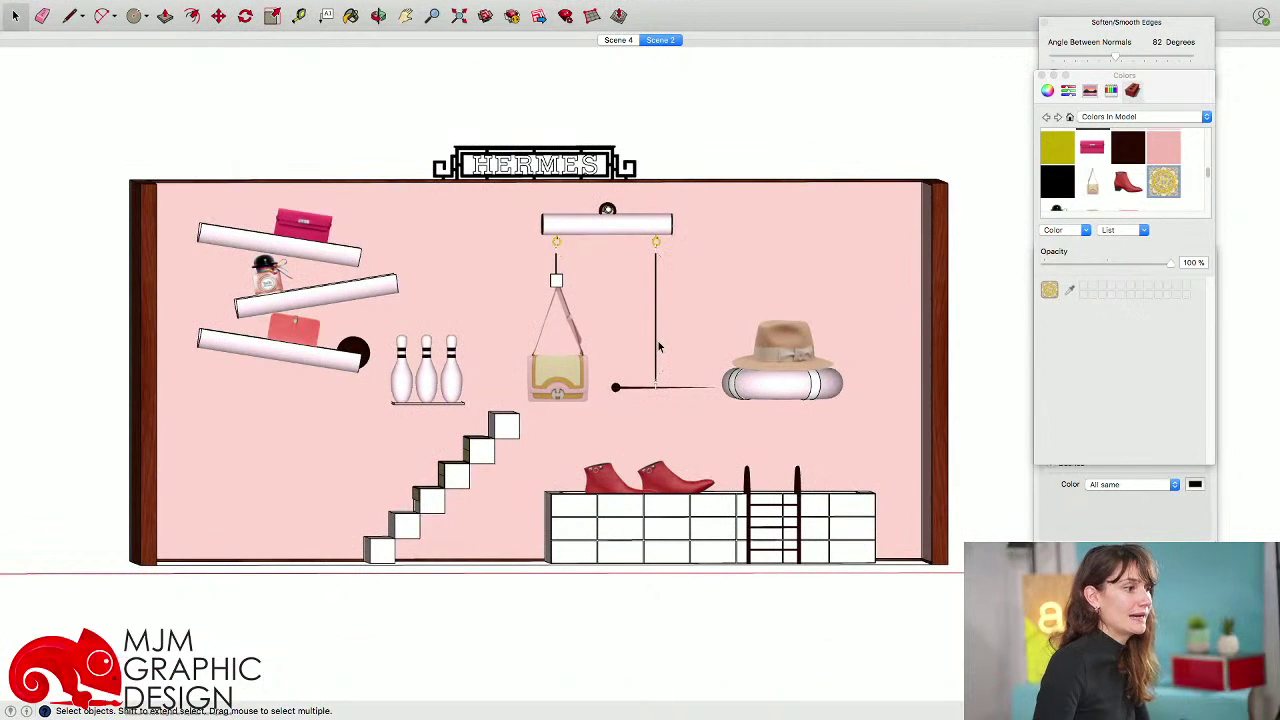
key(super+3)
shift+middle_drag(676, 351, 571, 352)
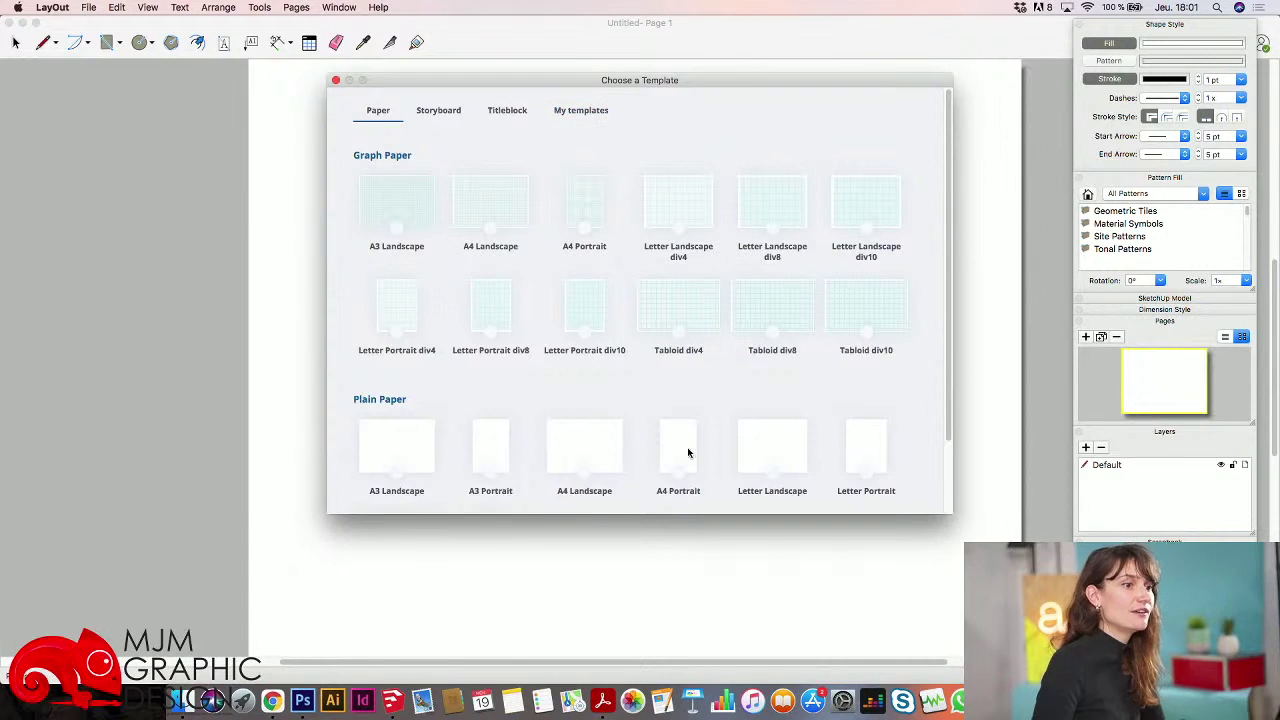
- Start a LayOut document from the custom WM-Template
click(585, 111)
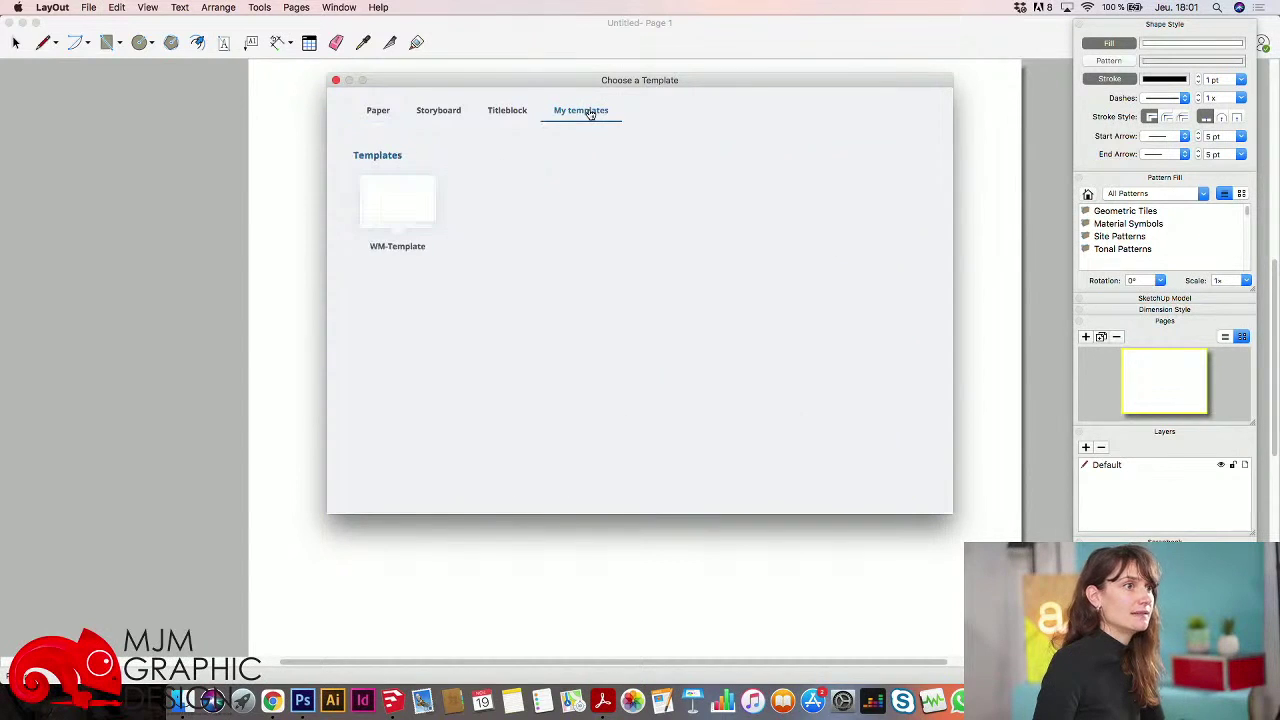
double_click(398, 203)
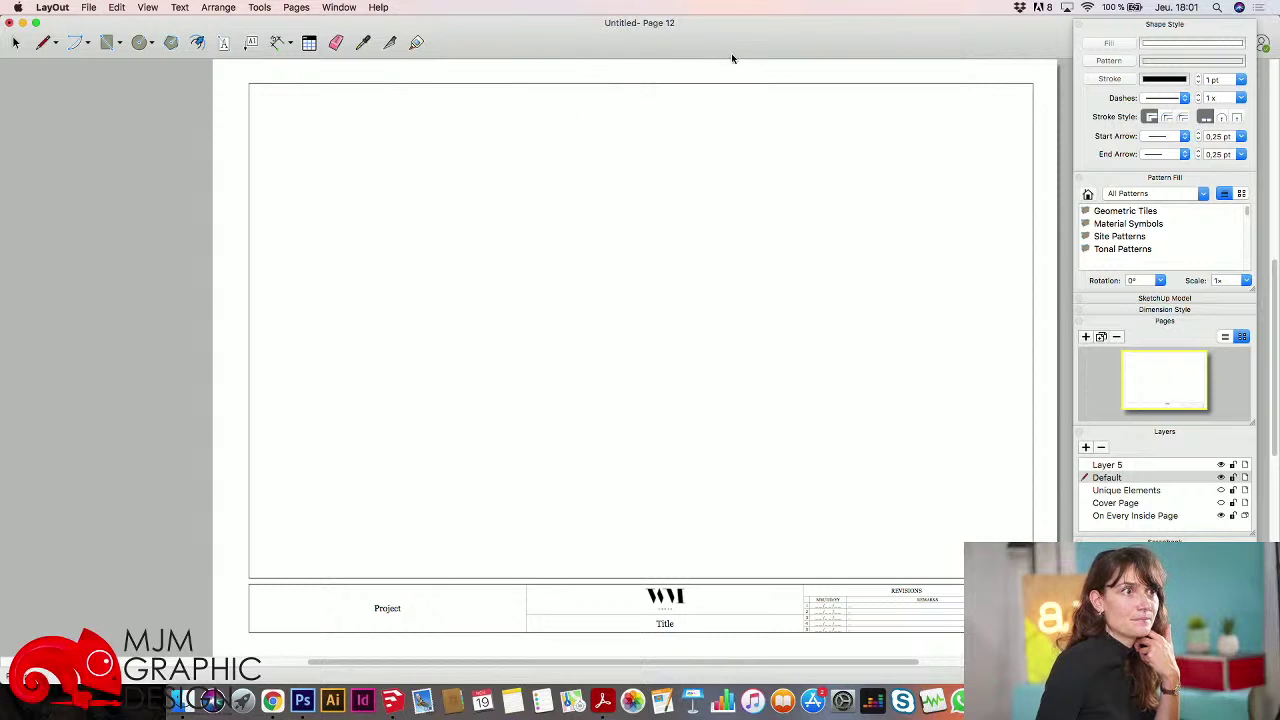
drag(731, 58, 786, 10)
- Insert the shop window model into the titleblock page from the Dropbox WMParis folder
click(90, 7)
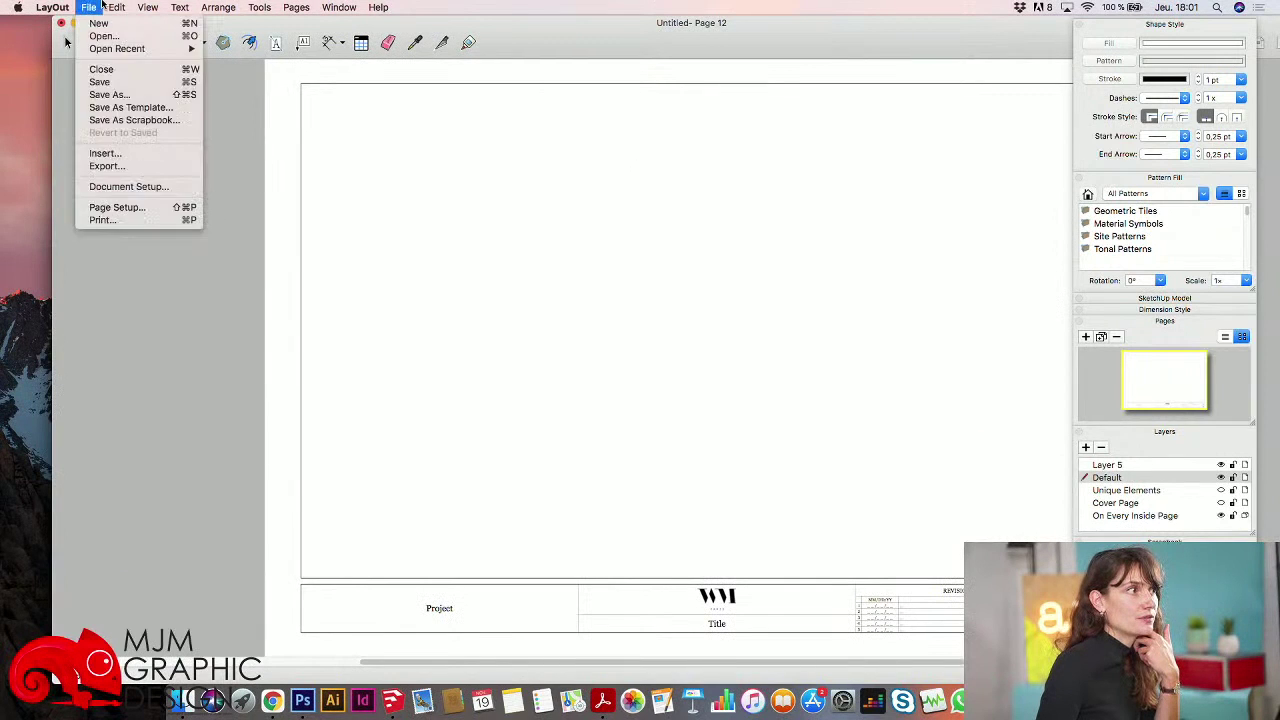
mouse_move(110, 6)
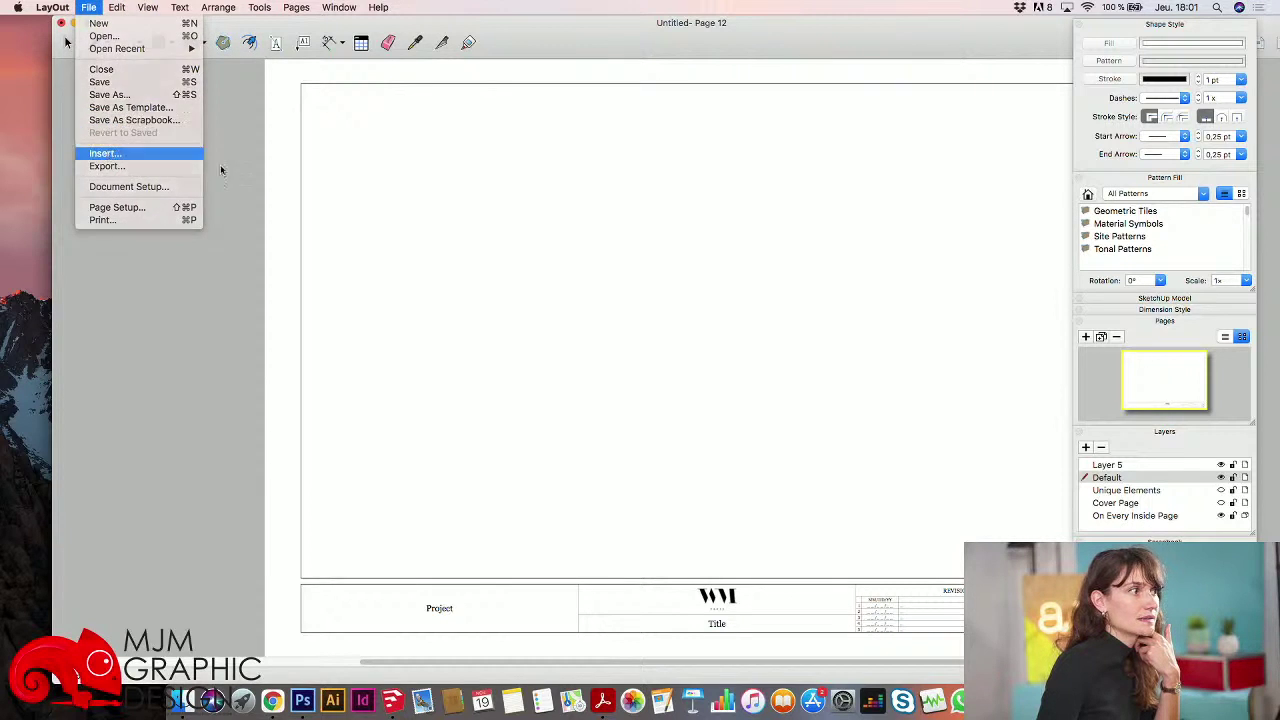
click(104, 152)
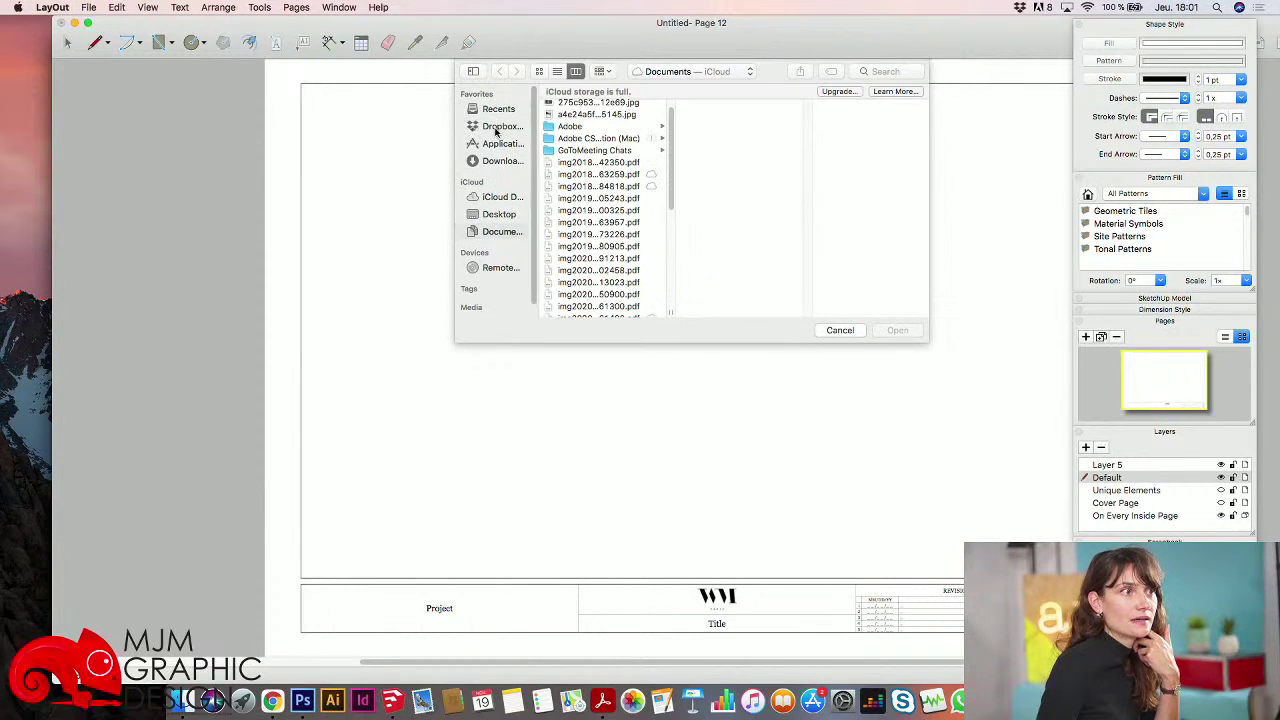
click(497, 127)
click(600, 126)
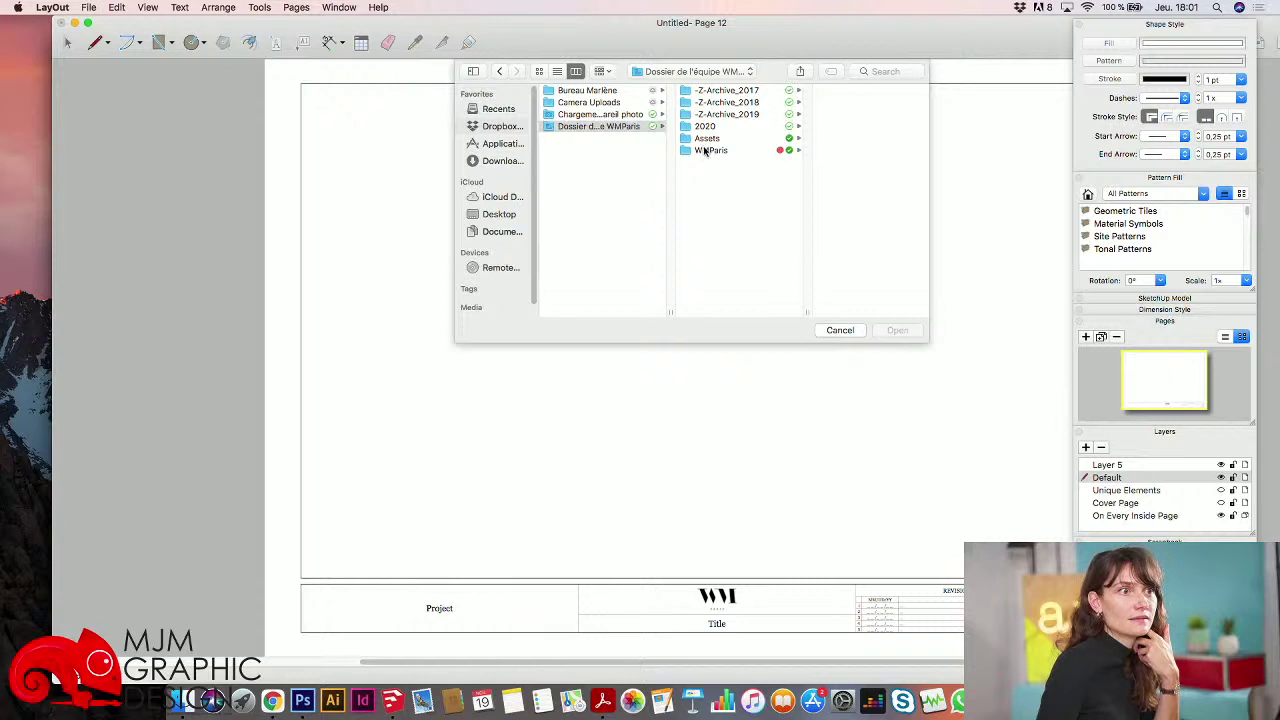
click(707, 150)
click(818, 201)
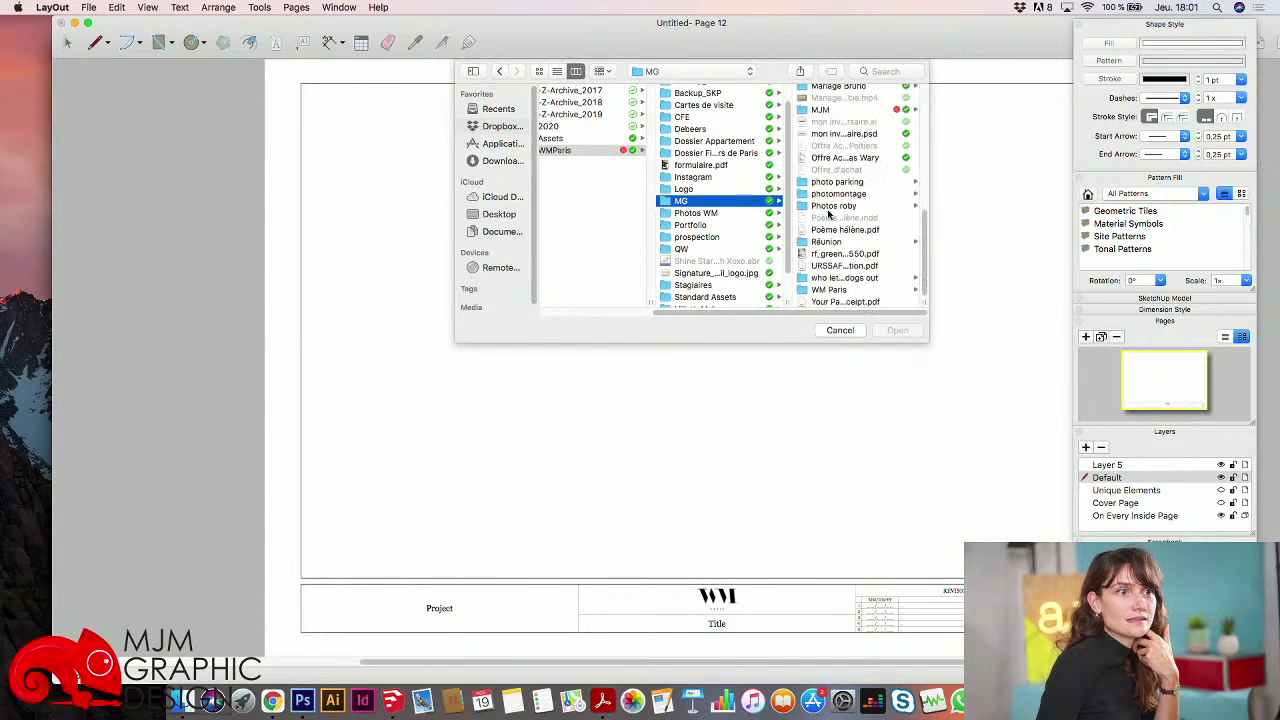
scroll(832, 244, down, 2)
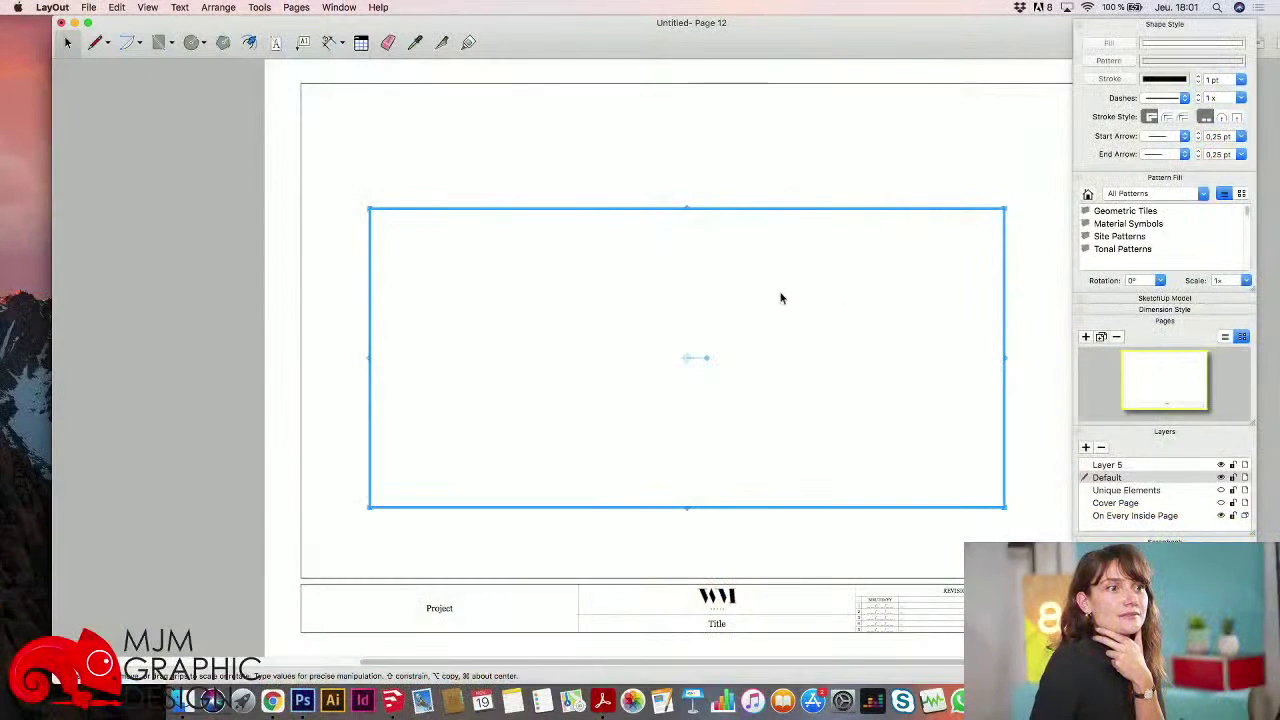
- Delete the blank inserted viewport, undo the deletion and try to reselect the viewport on the page
key(super+minus)
scroll(576, 133, down, 3)
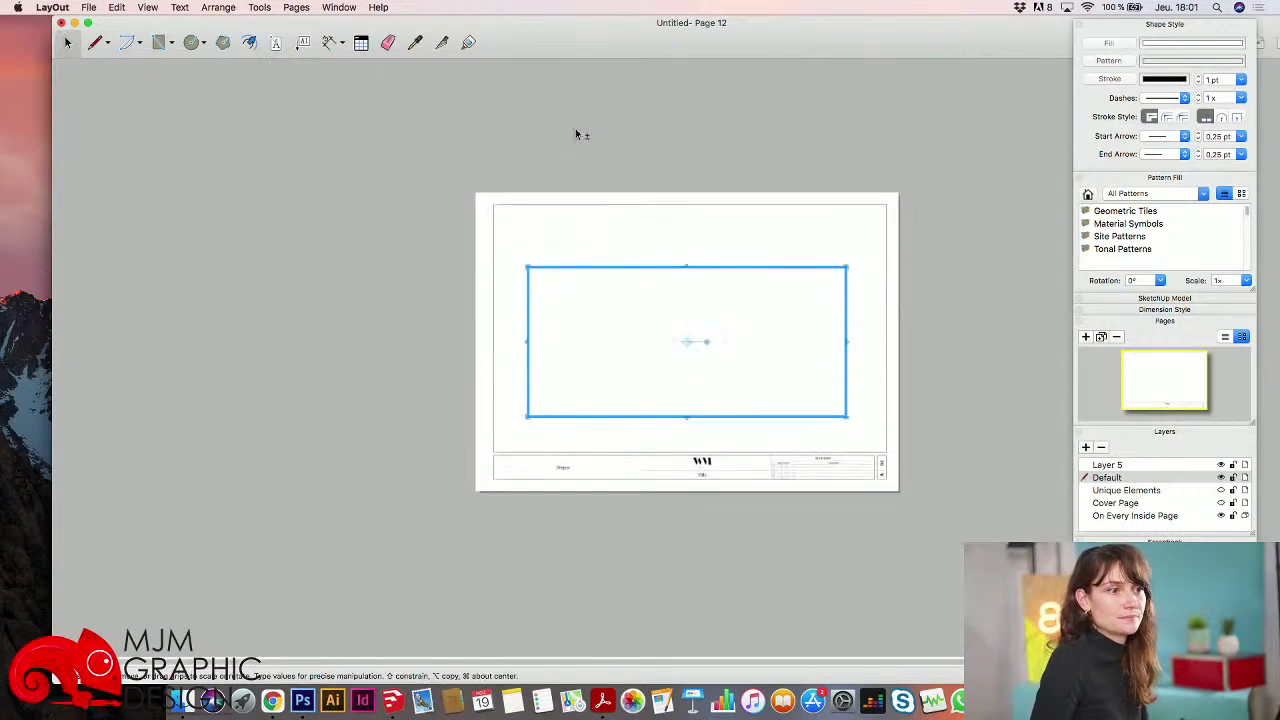
key(Delete)
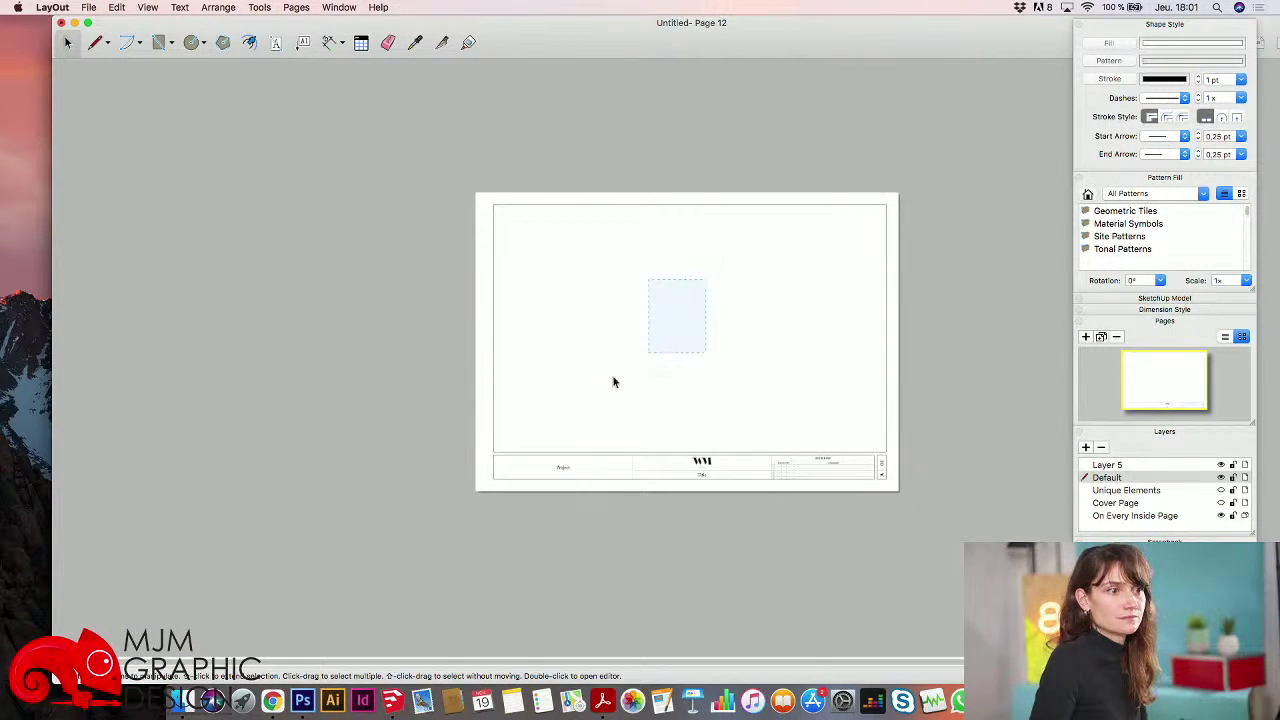
key(super+z)
click(786, 391)
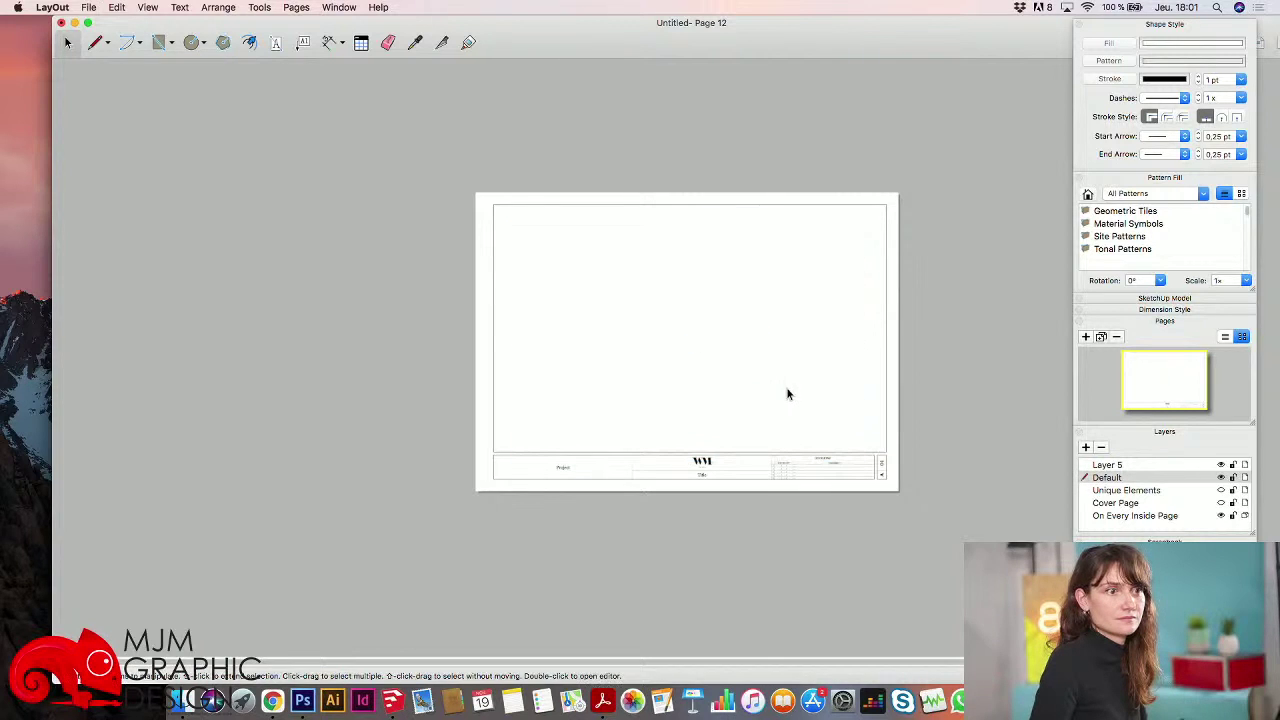
click(804, 417)
click(801, 440)
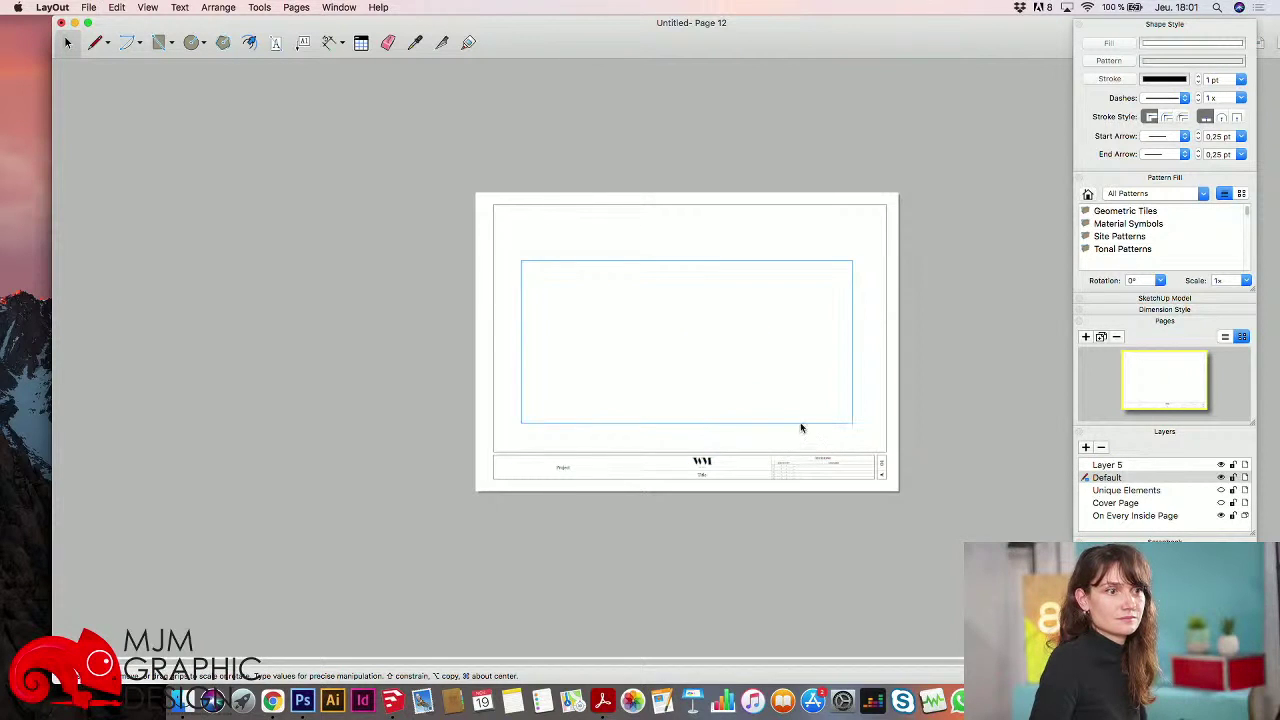
right_click(760, 375)
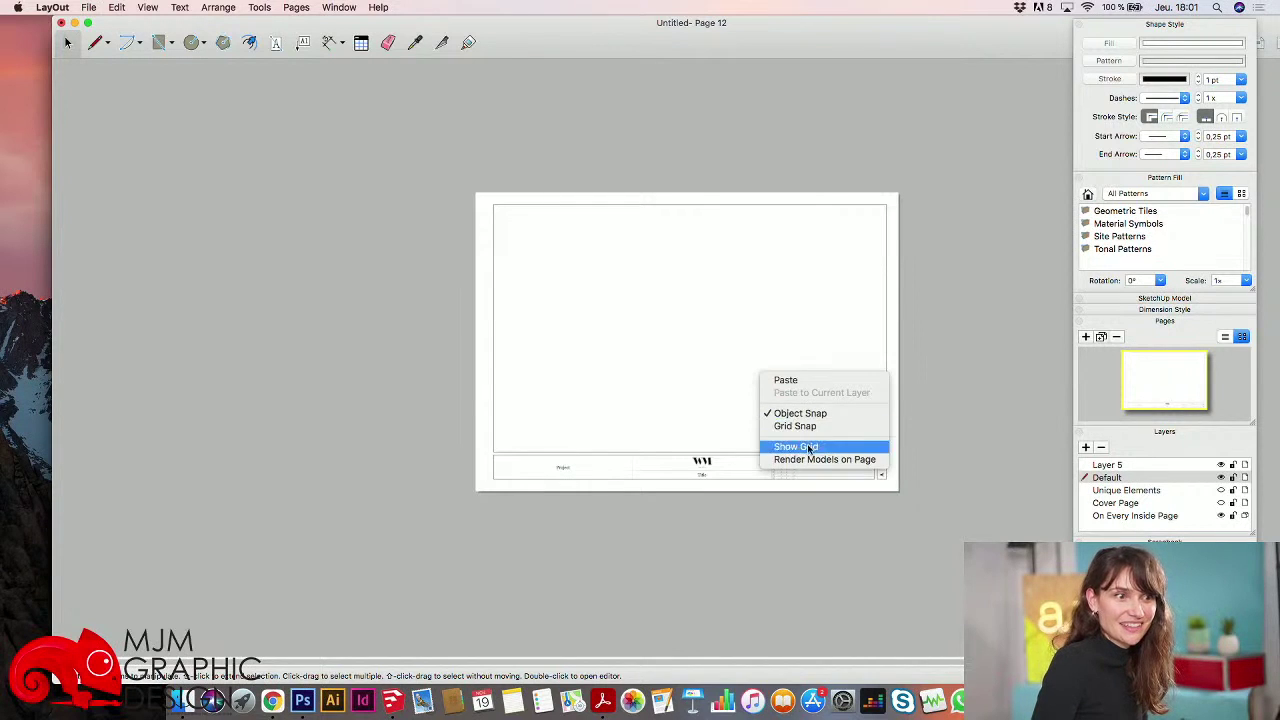
click(720, 378)
drag(700, 213, 551, 222)
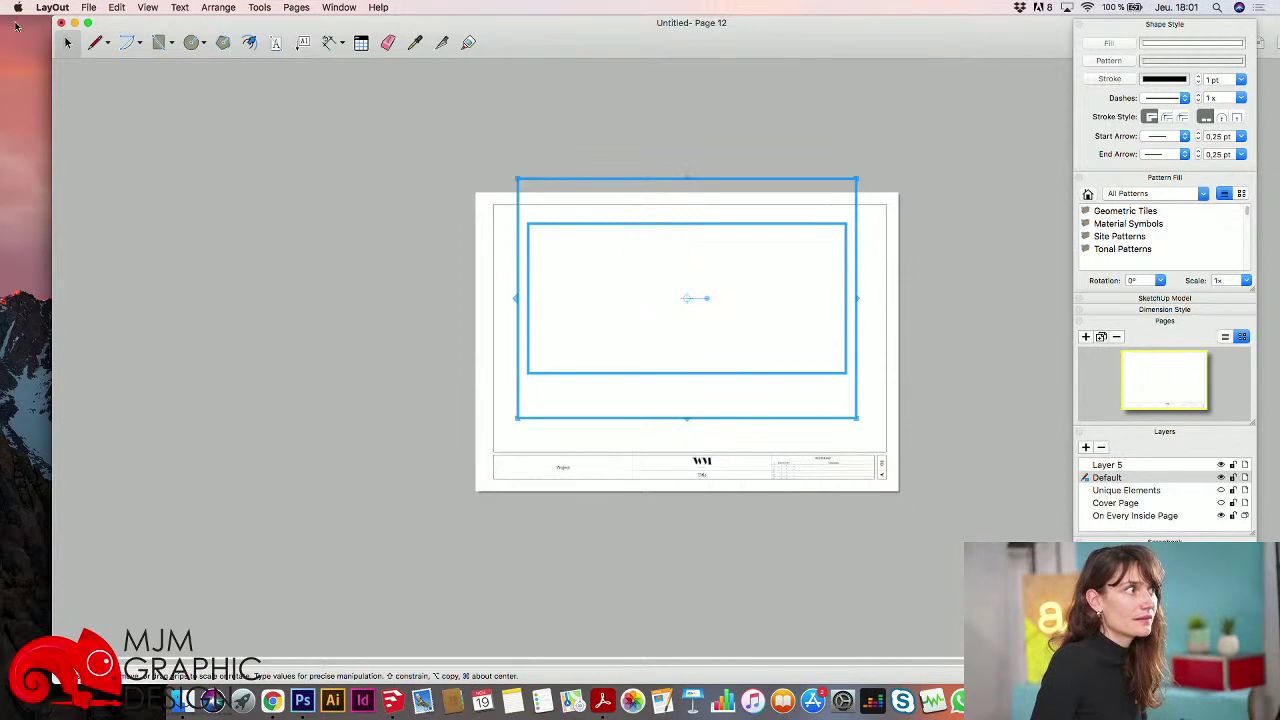
- Discard the untitled titleblock document, quit LayOut and switch back to the SketchUp model
click(62, 23)
click(652, 125)
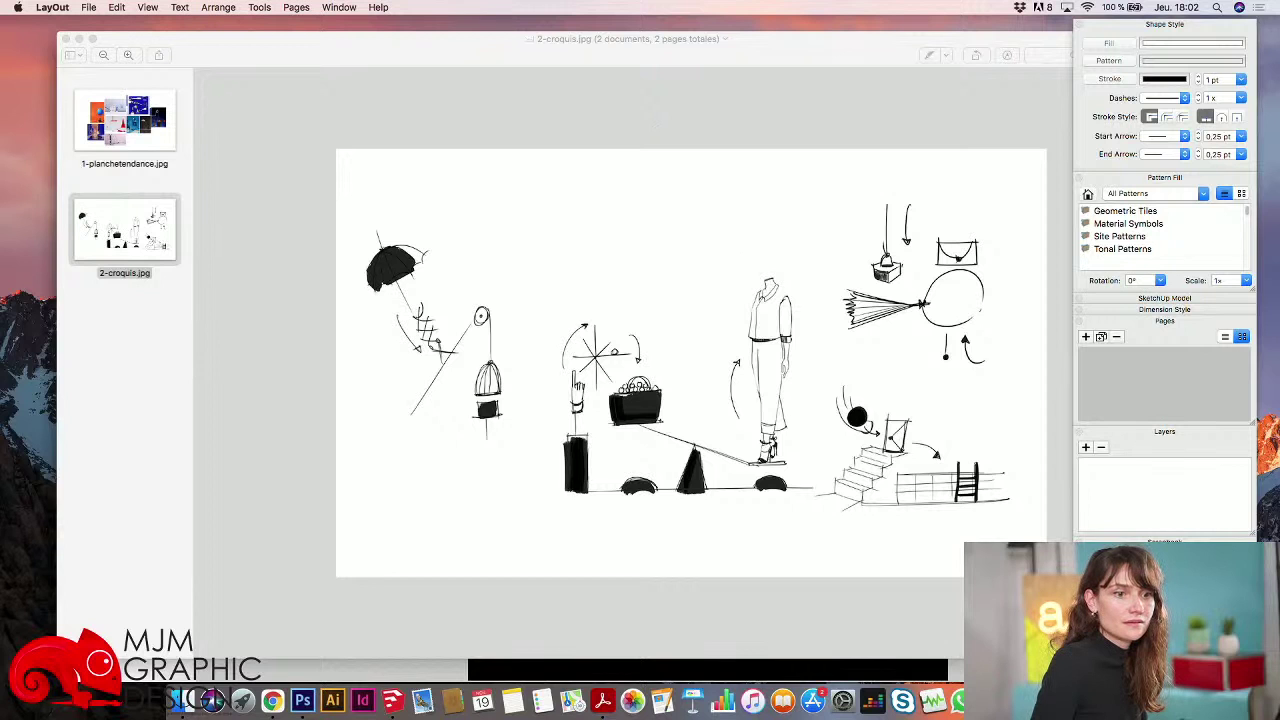
key(super+q)
click(406, 702)
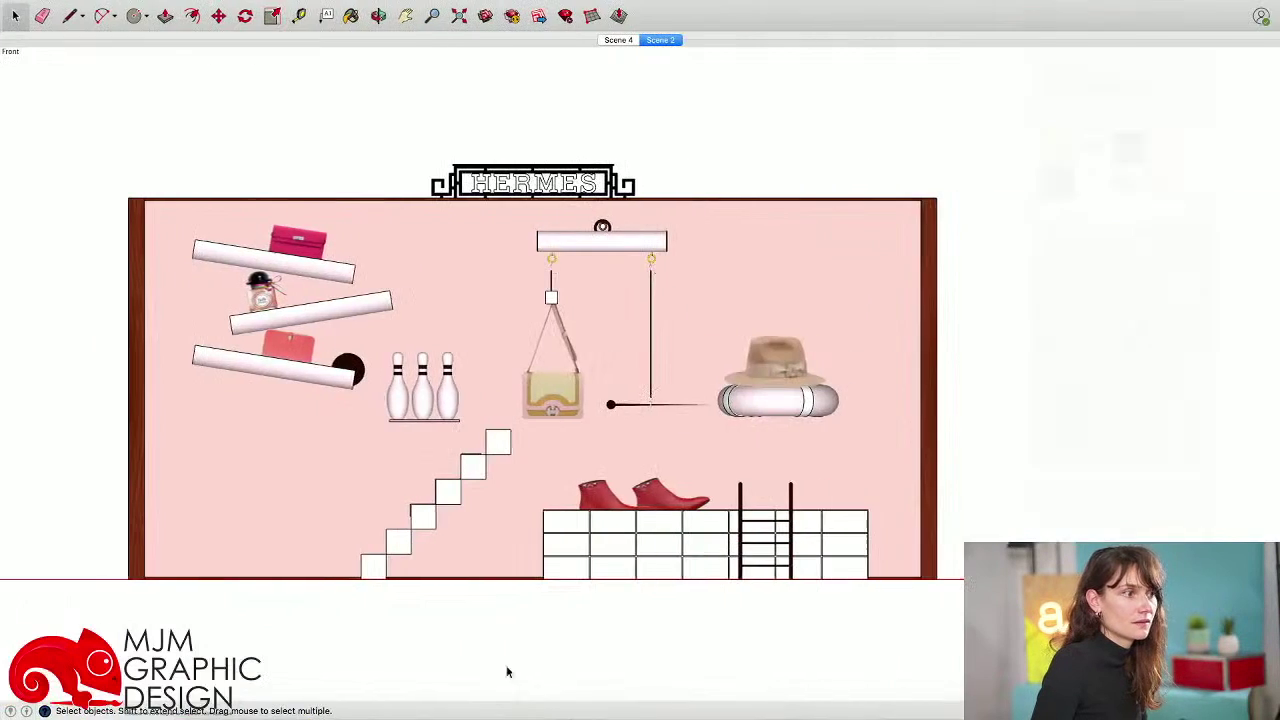
- Send the model to LayOut and start a document with the plain-paper A3 Landscape template
click(539, 17)
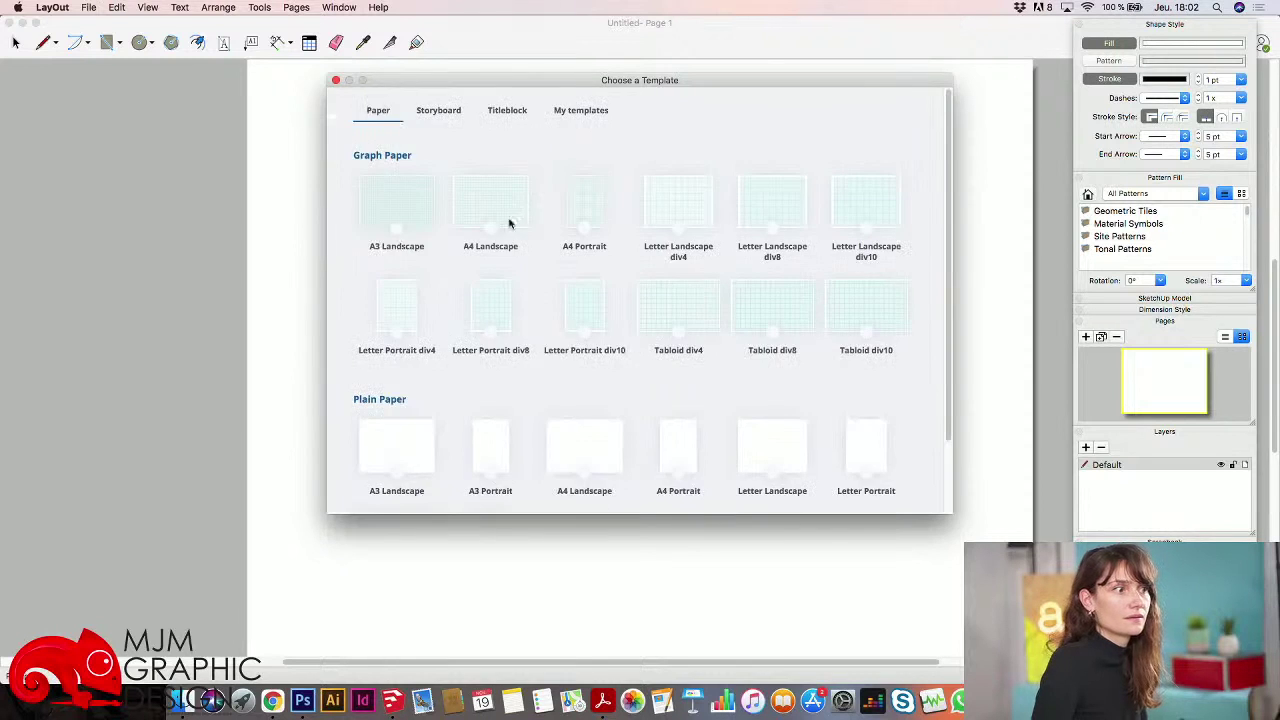
scroll(466, 363, down, 3)
click(398, 384)
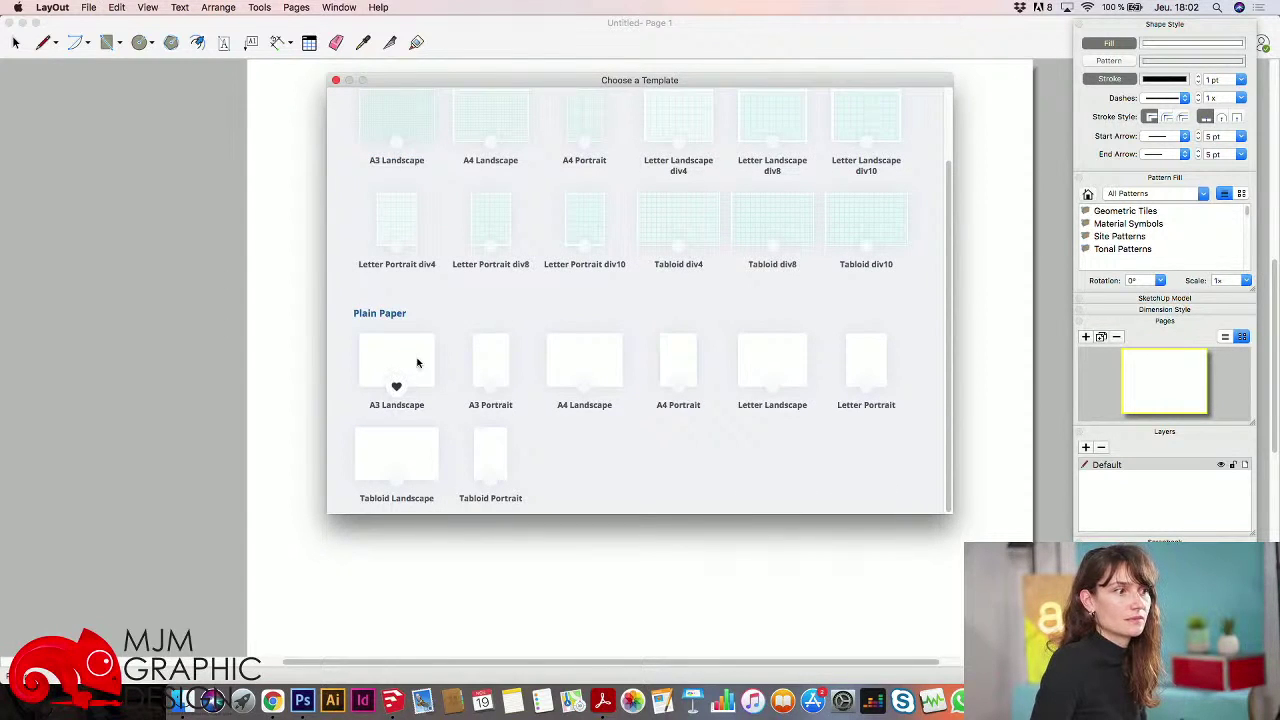
double_click(426, 391)
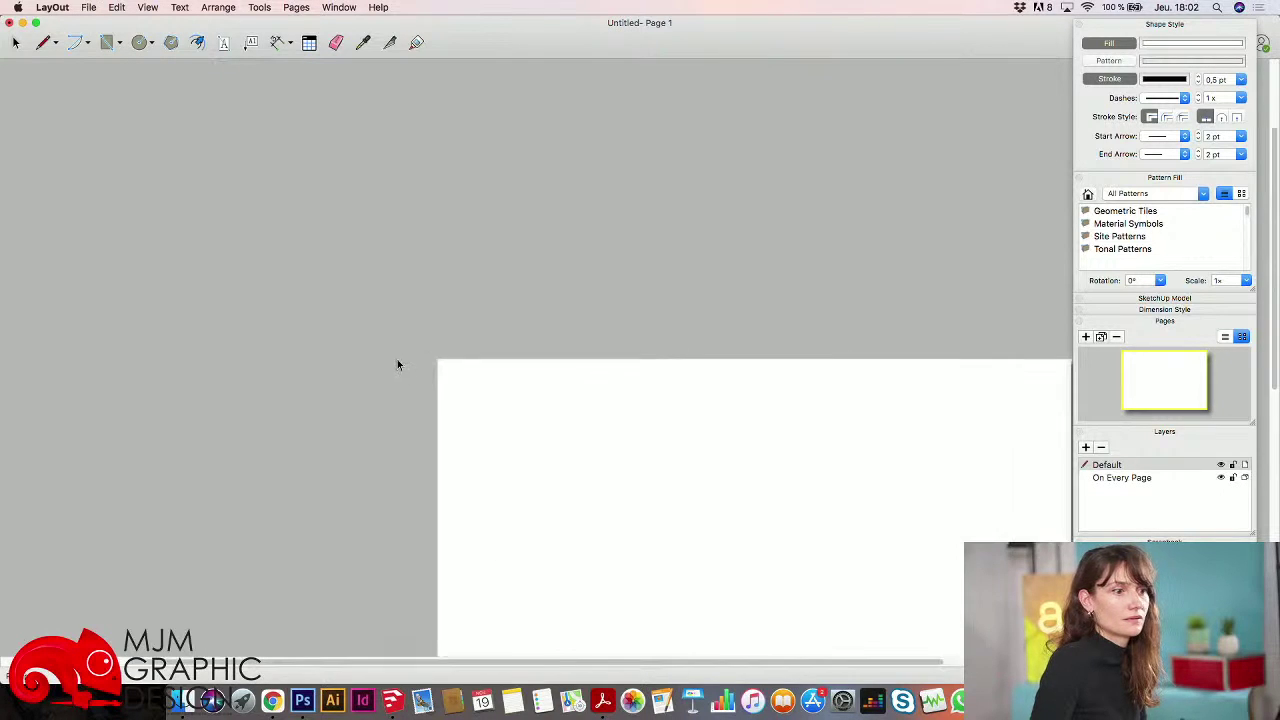
drag(644, 216, 425, 490)
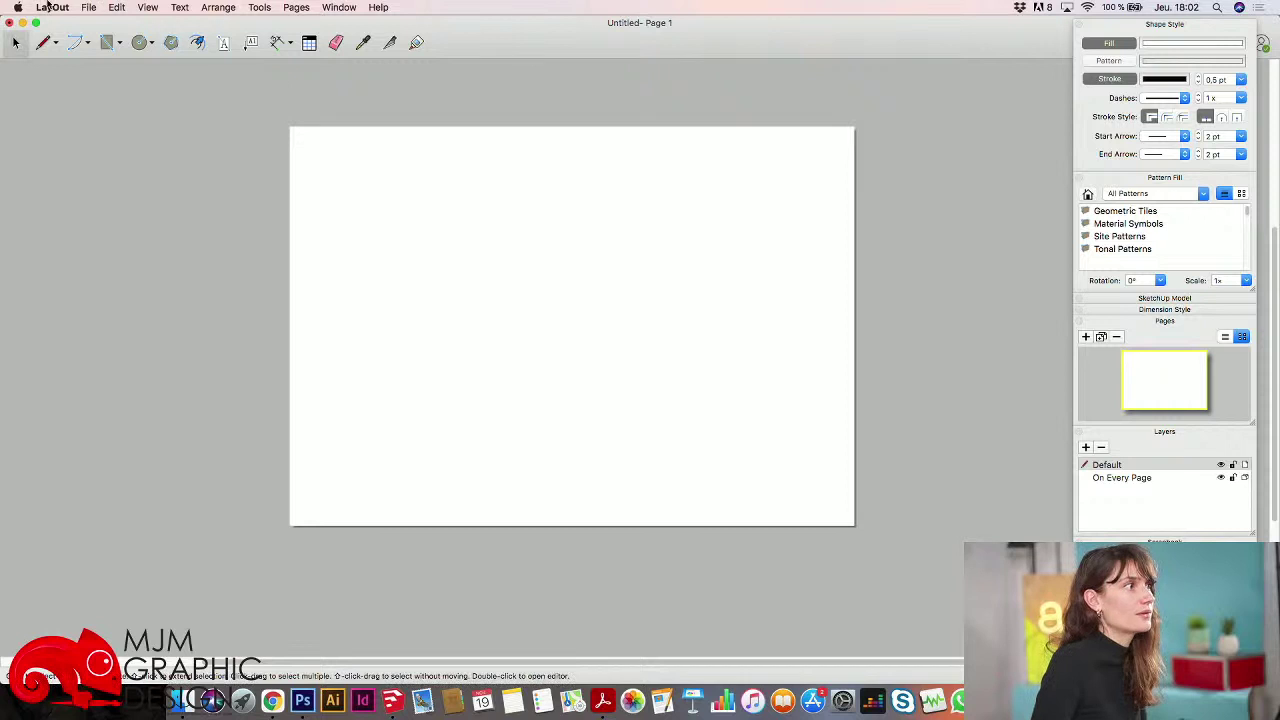
- Insert the Hermes_LondonT5 model into the blank A3 page and try out the Dimension and Label tools
click(88, 7)
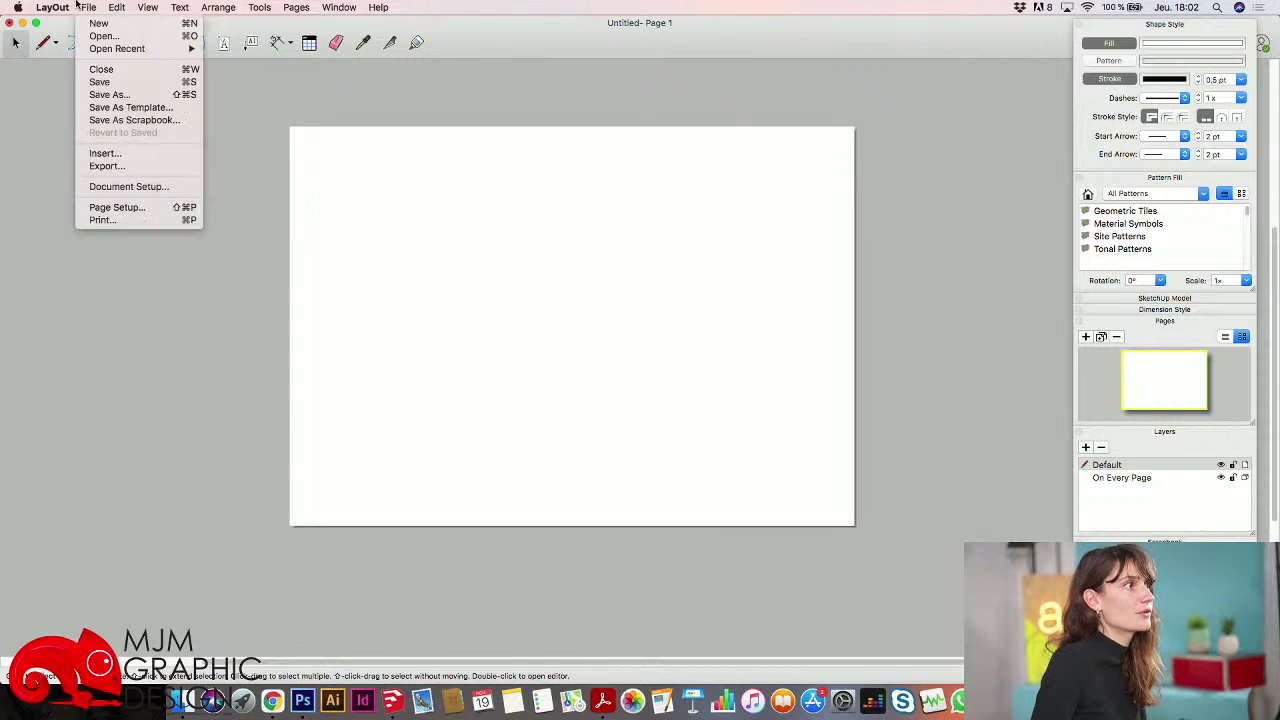
click(133, 156)
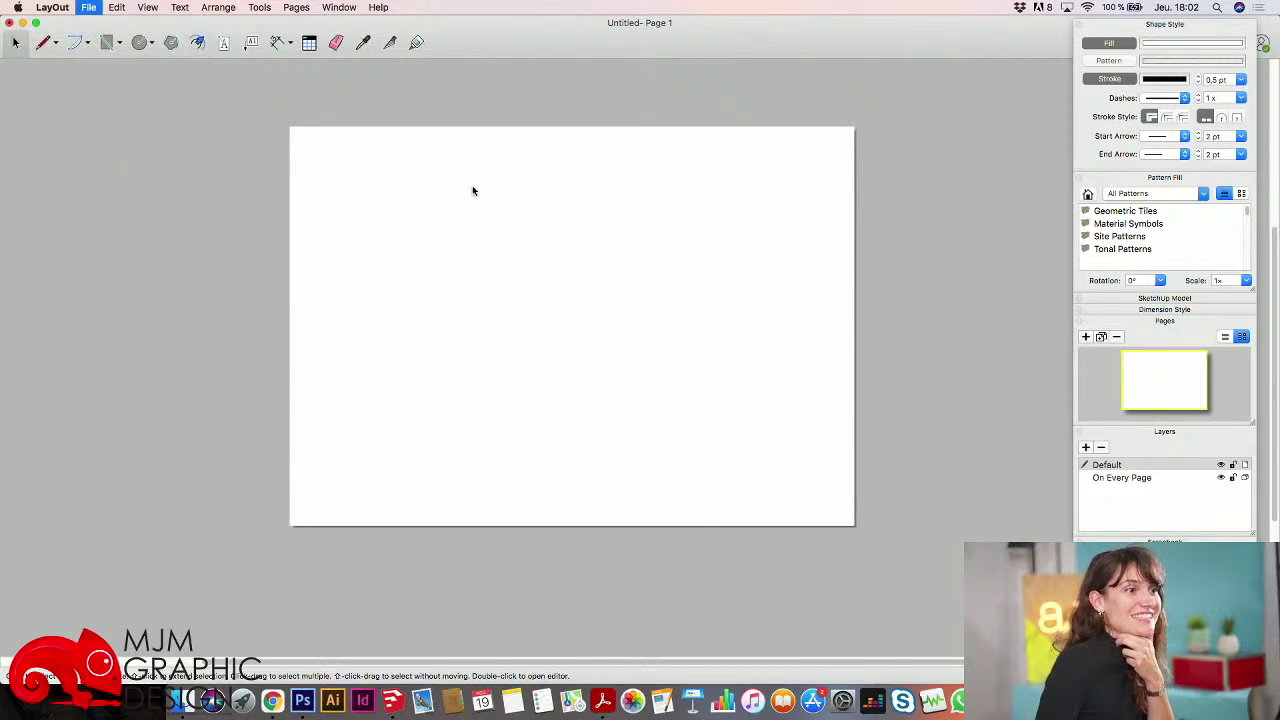
click(556, 120)
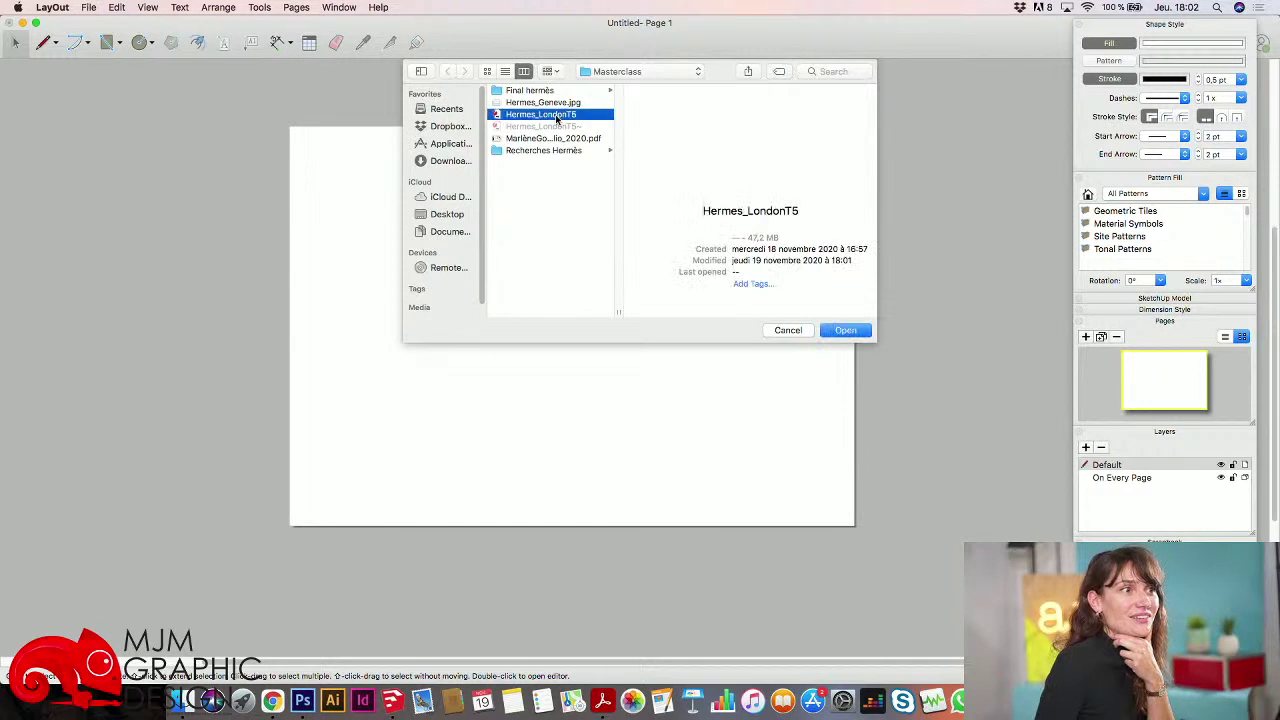
double_click(578, 120)
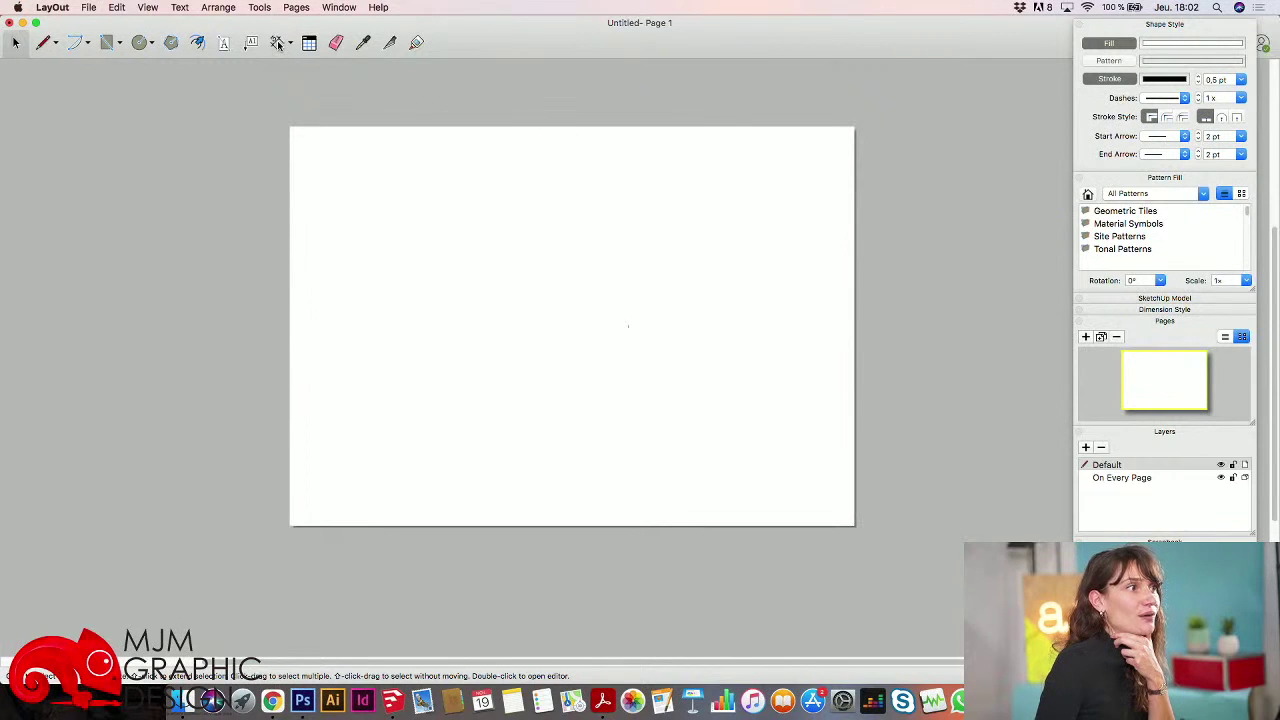
click(277, 42)
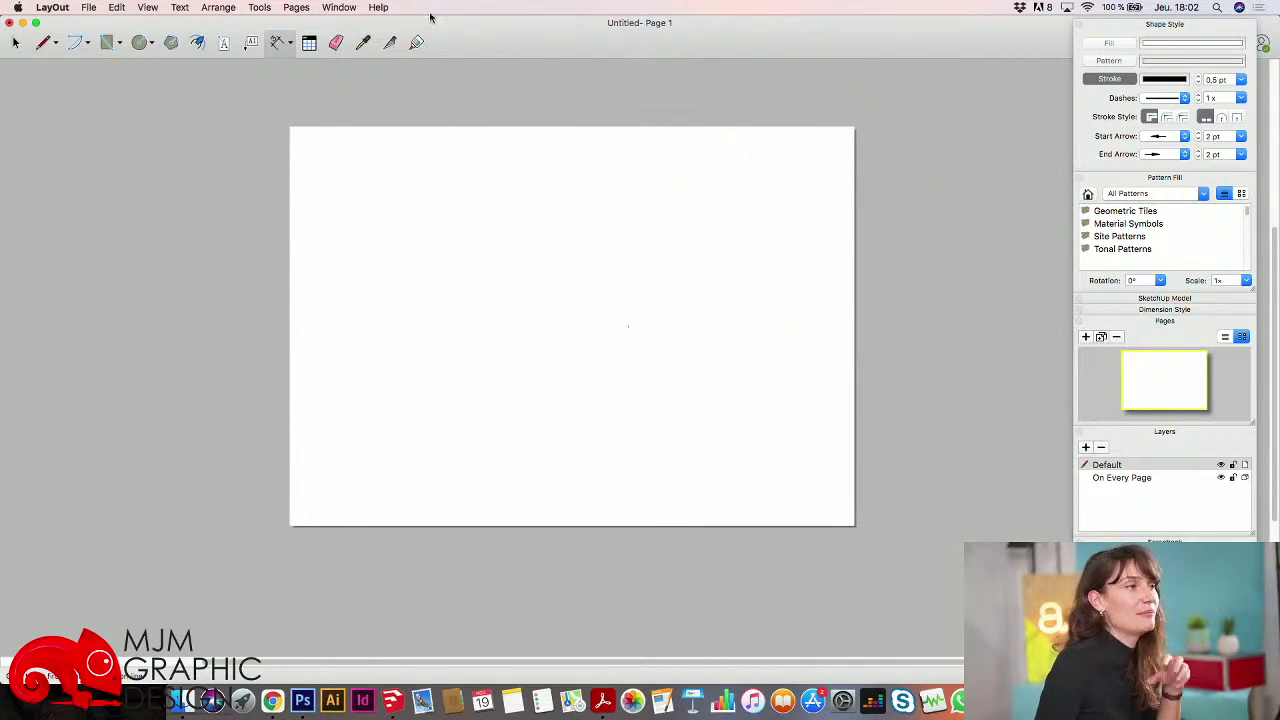
click(252, 44)
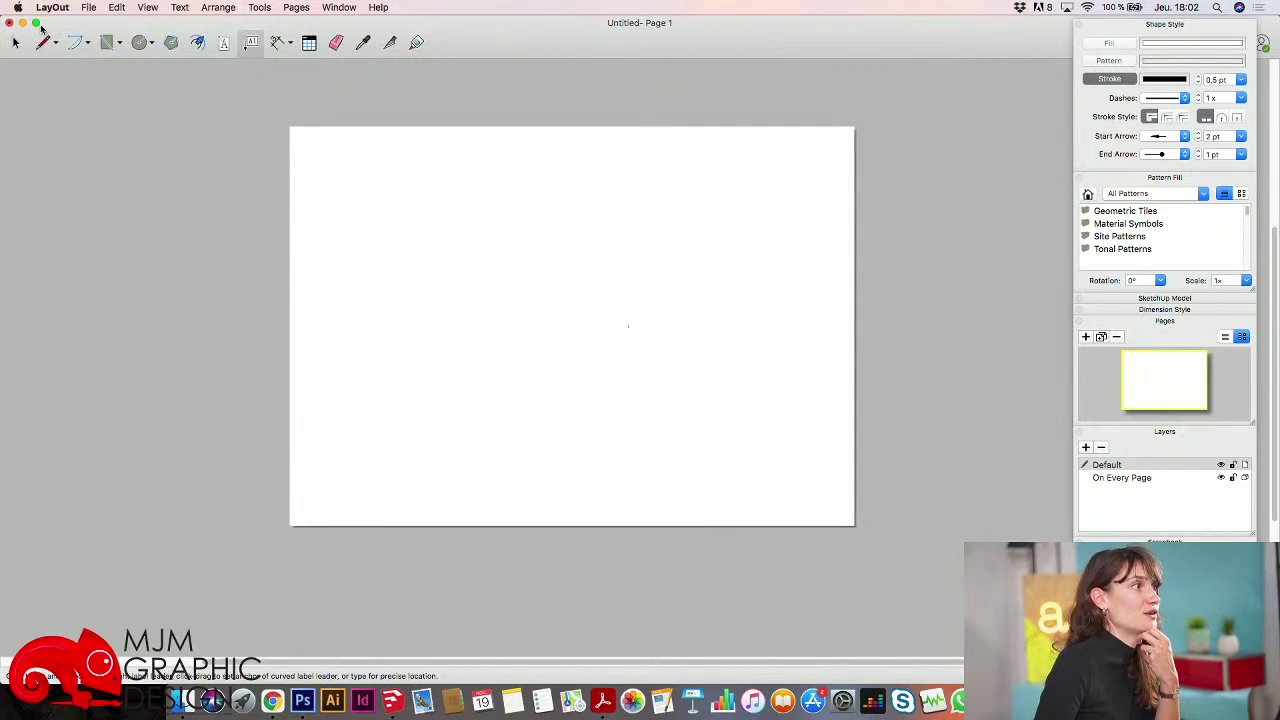
- Close the untitled A3 document without saving it and return to the shop window model in SketchUp
click(9, 23)
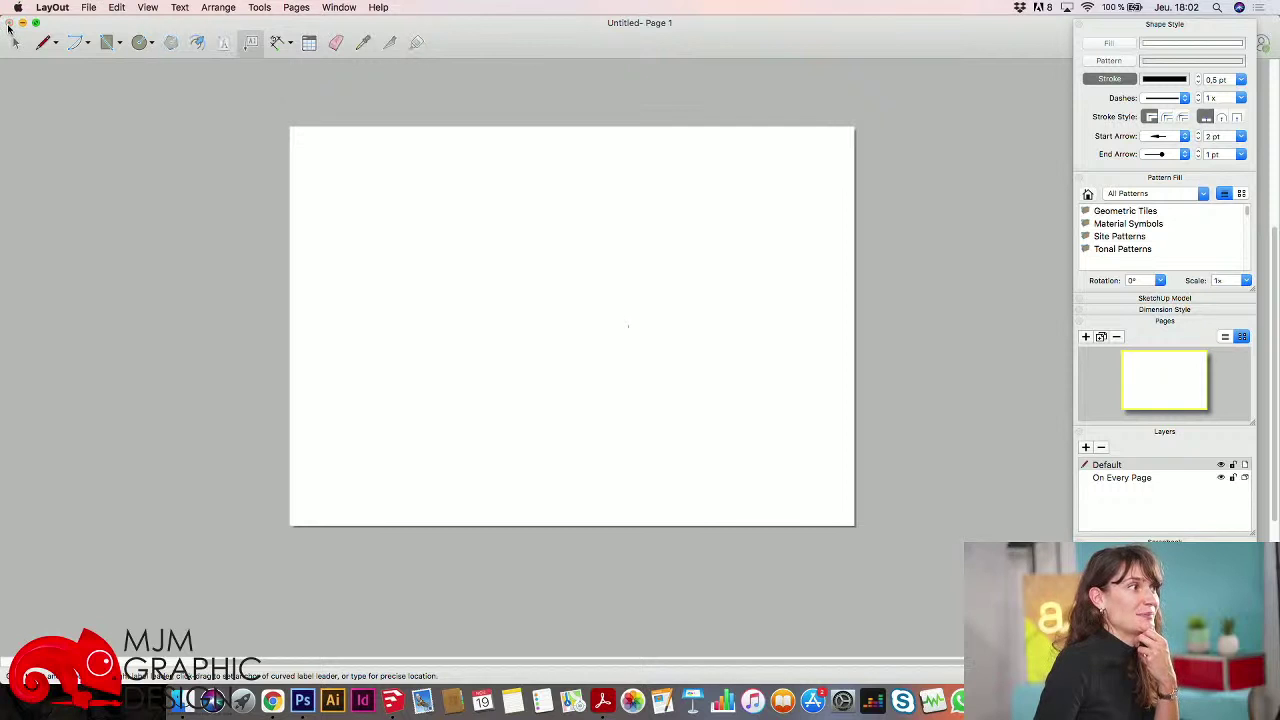
click(600, 127)
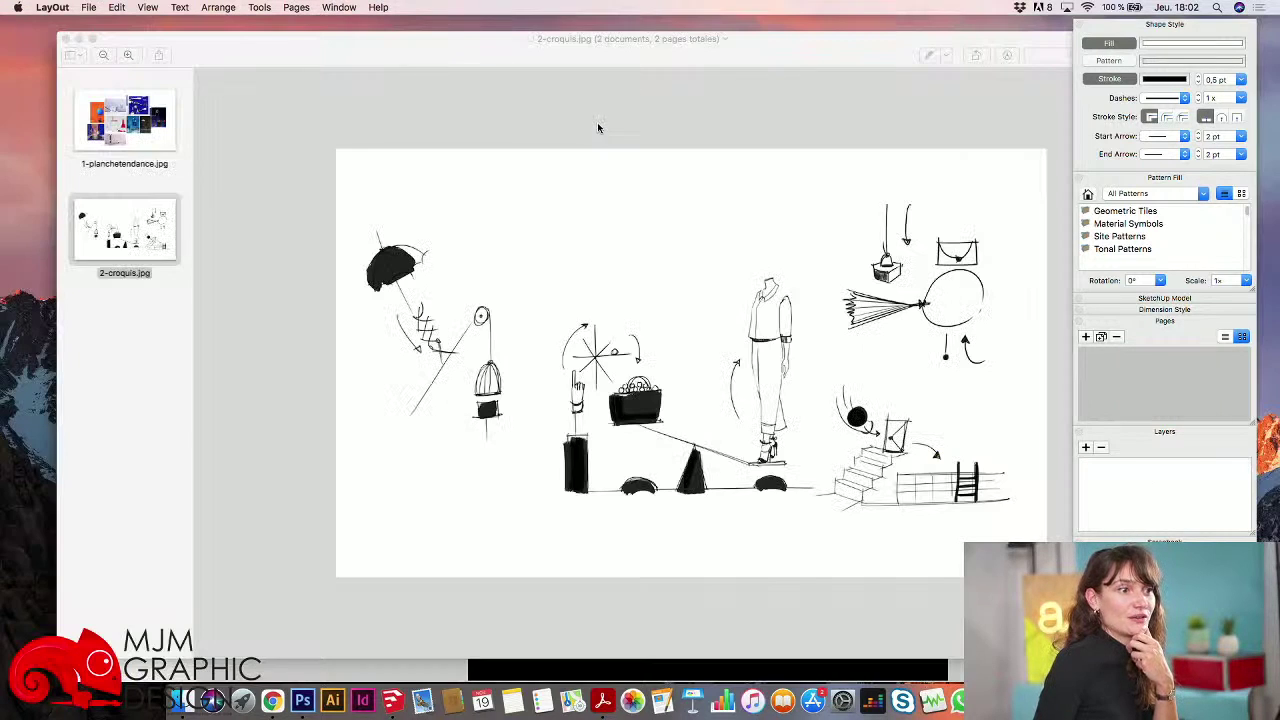
click(393, 701)
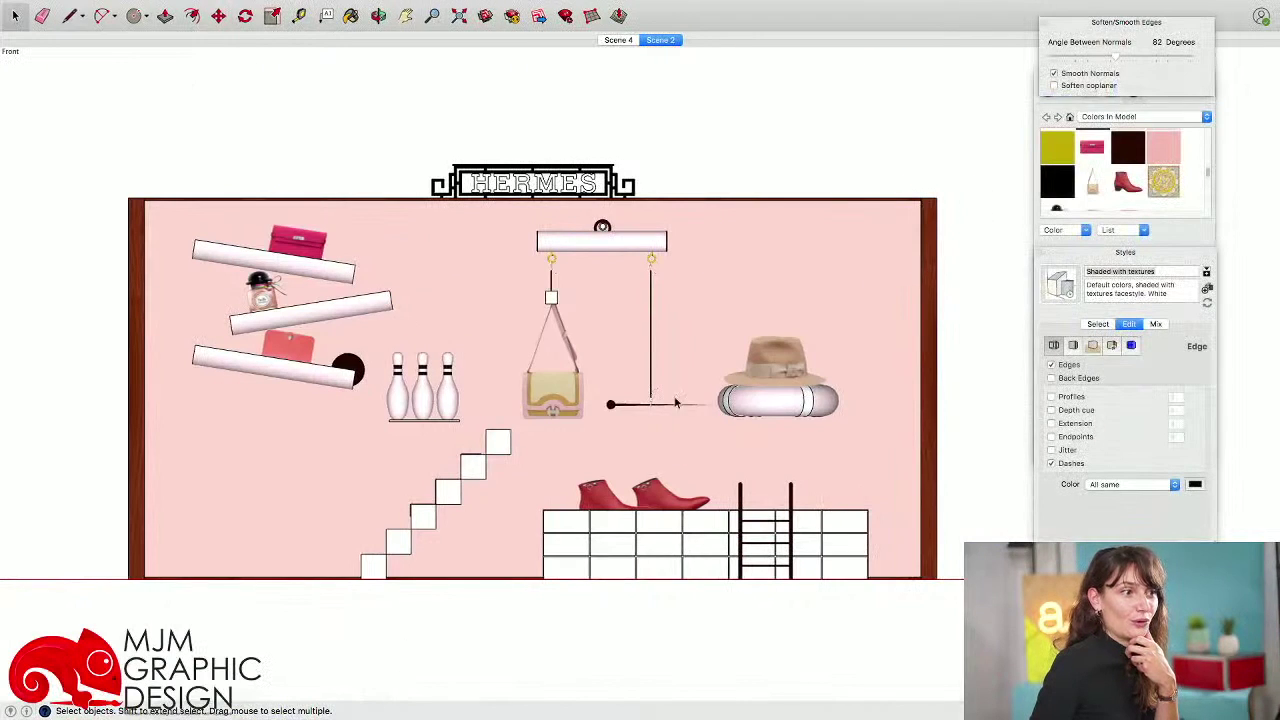
mouse_move(937, 709)
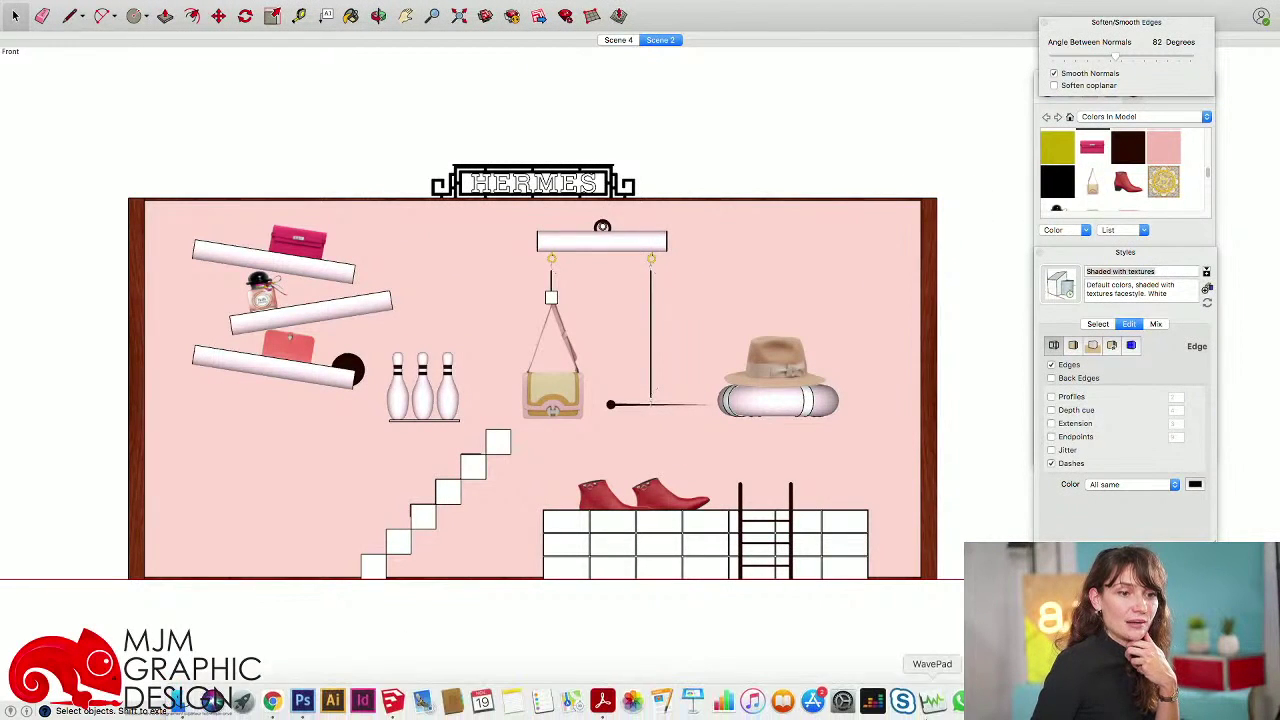
- Switch to Preview and look through the sketch, the Hermès window rendering and the photos of the installed shop window
click(1000, 701)
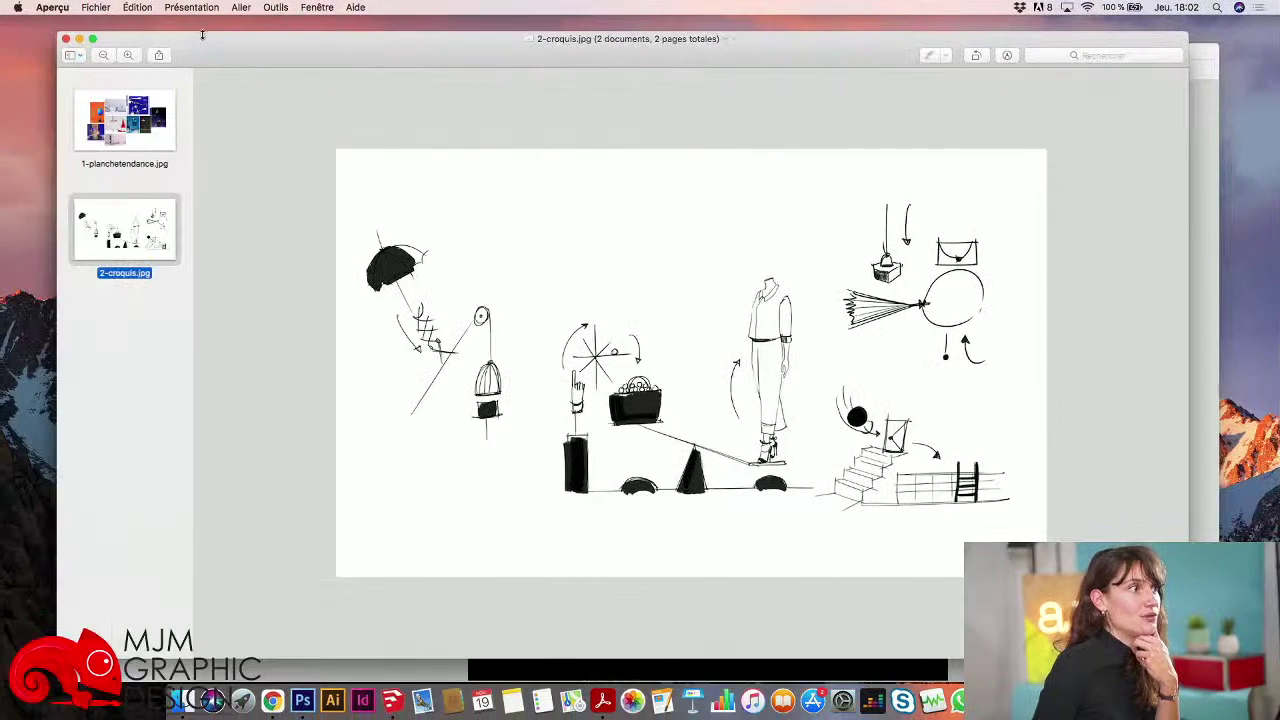
drag(228, 51, 230, 174)
click(314, 57)
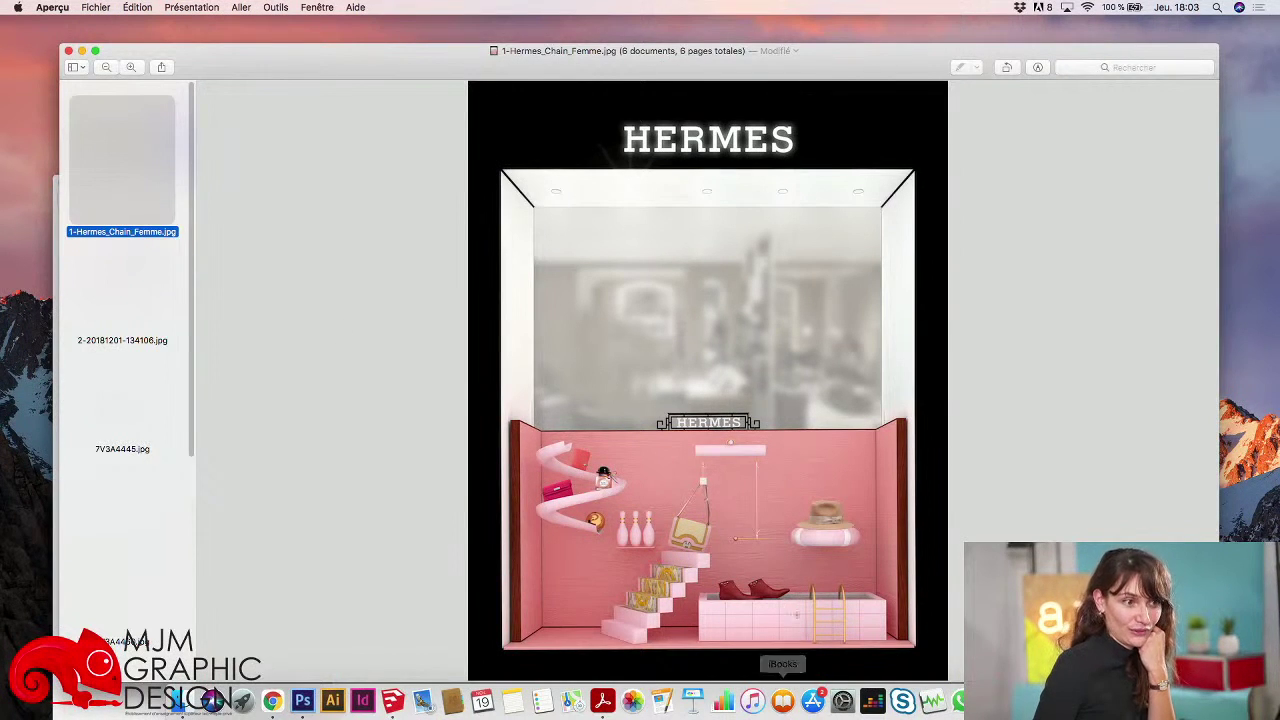
click(120, 280)
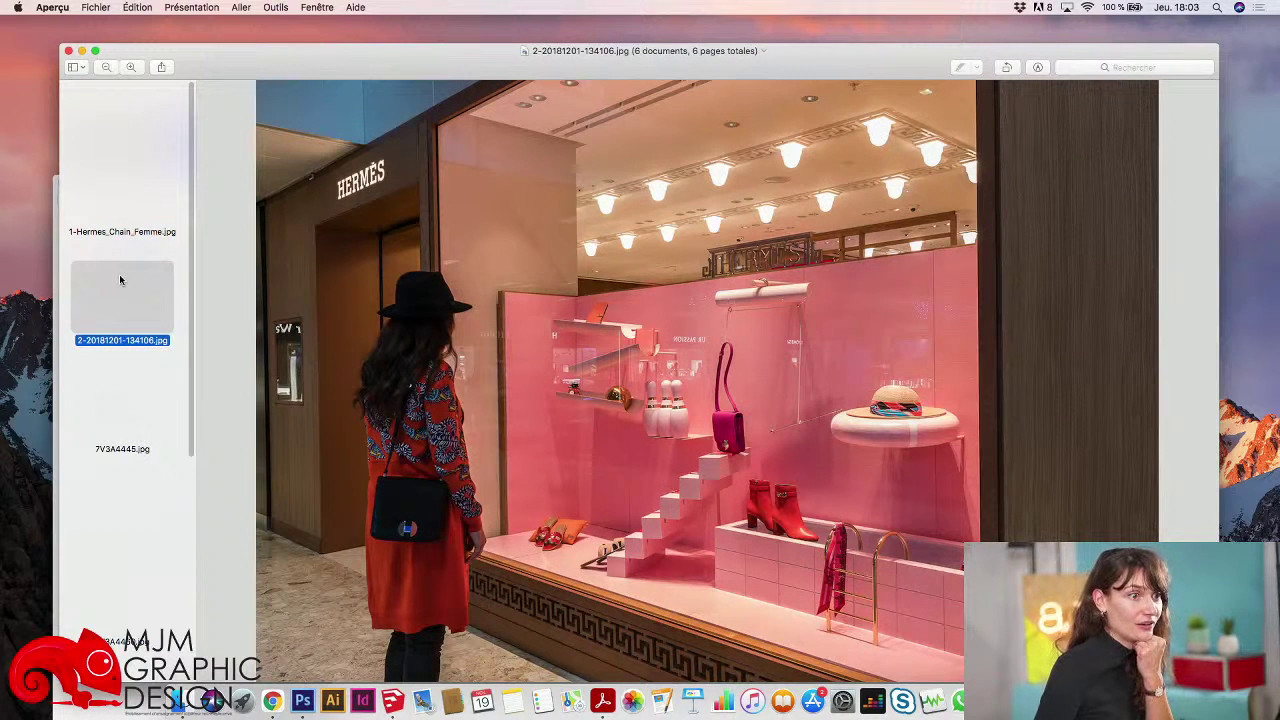
key(Down)
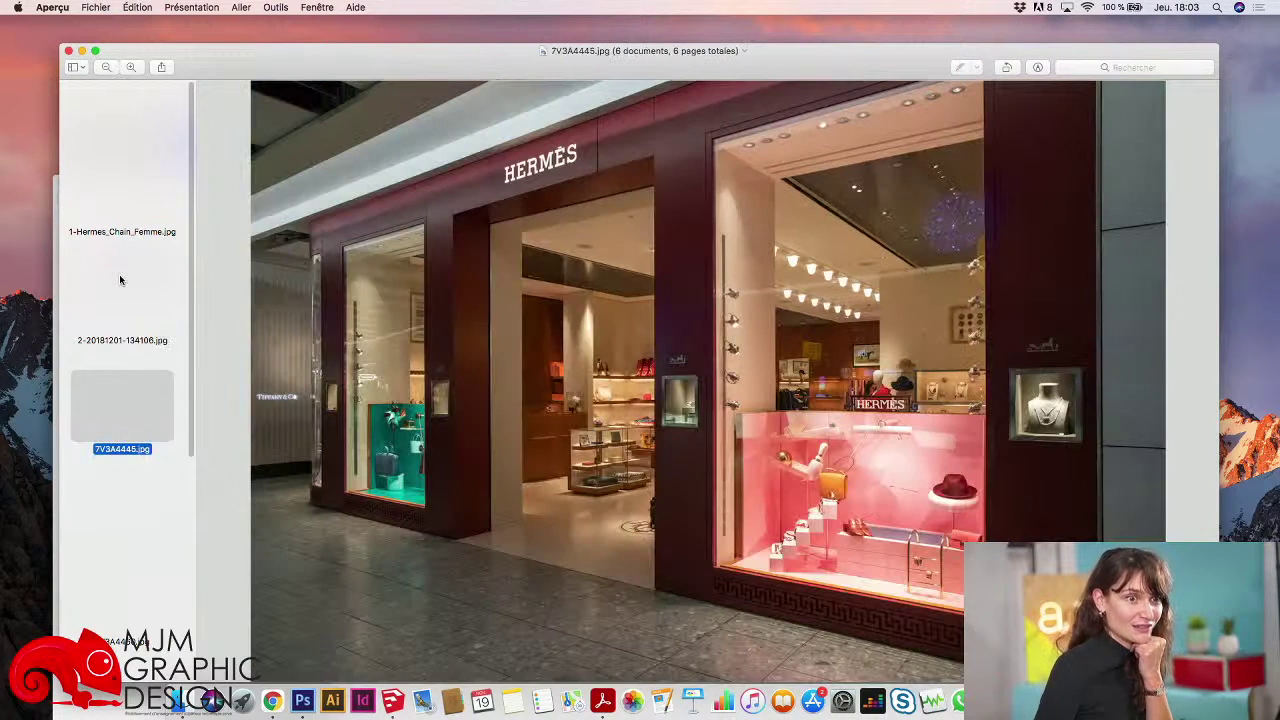
key(Down)
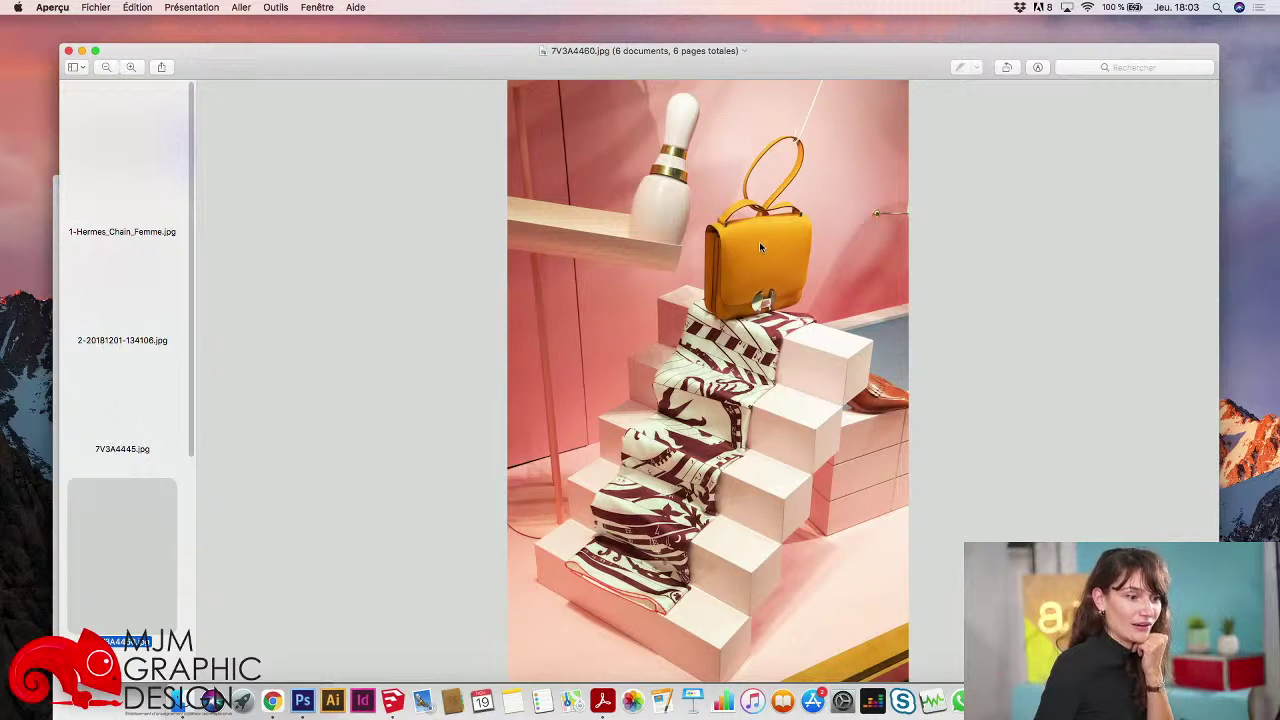
key(Down)
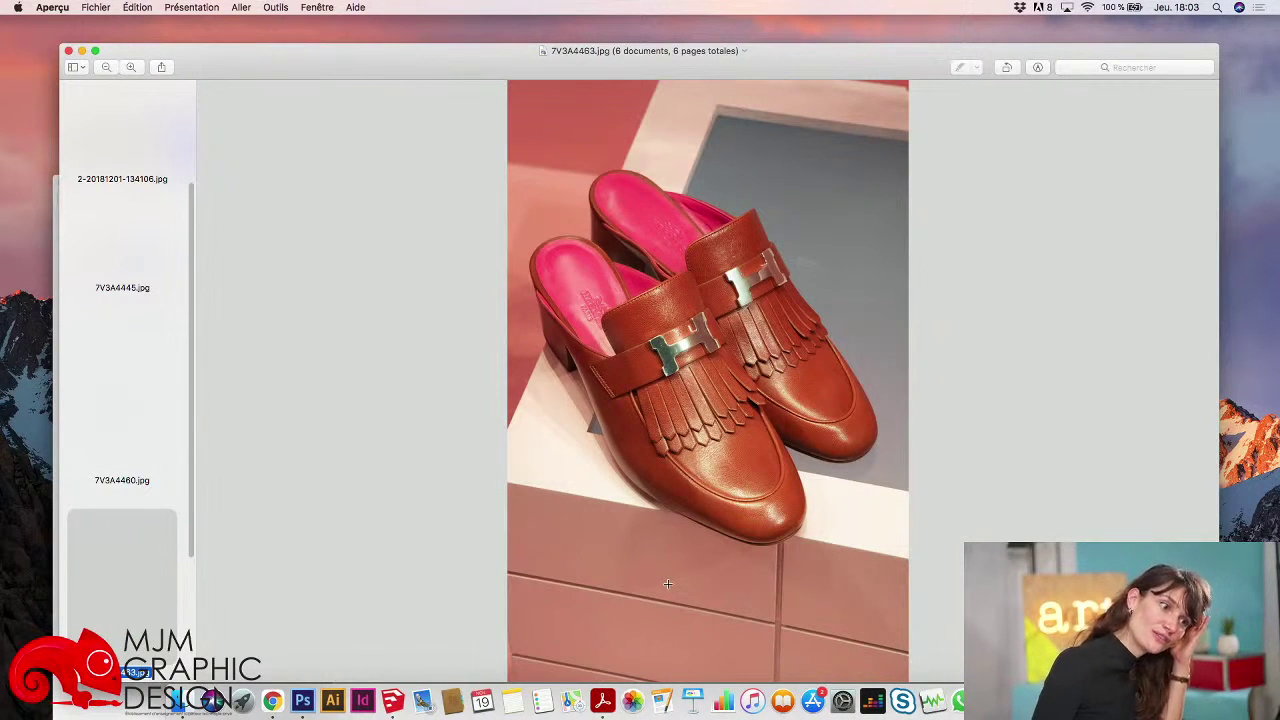
key(Down)
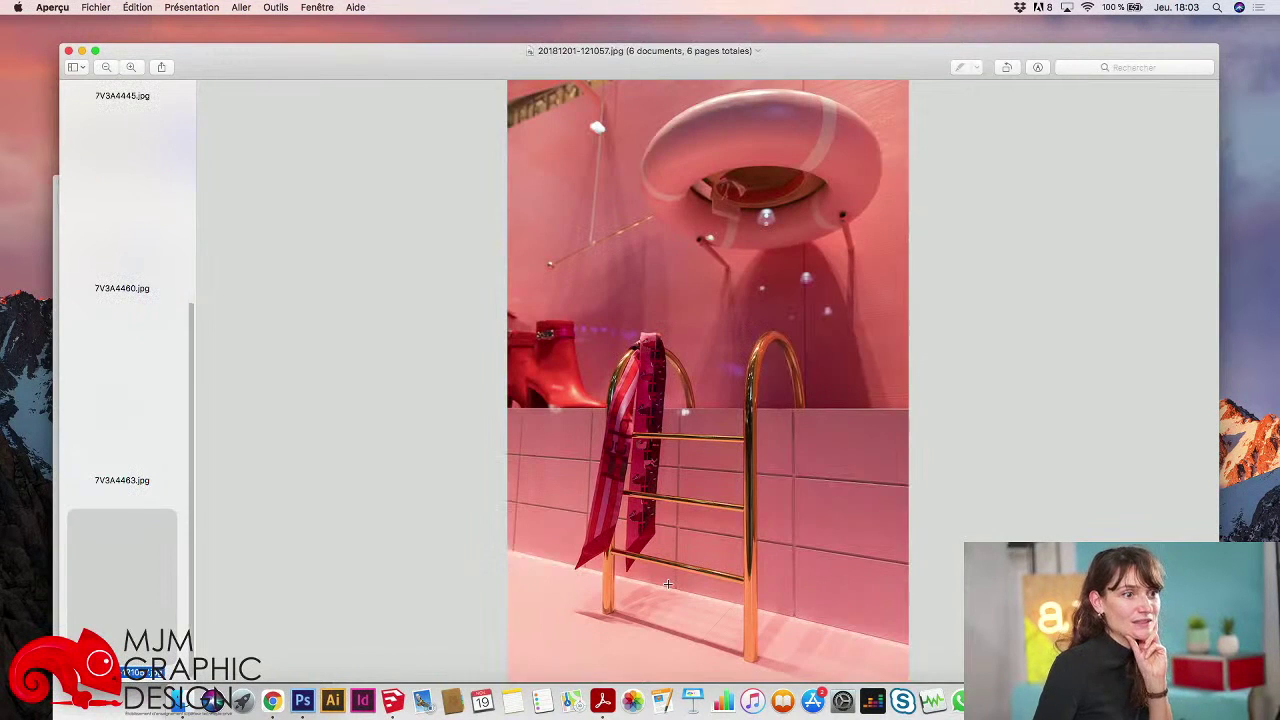
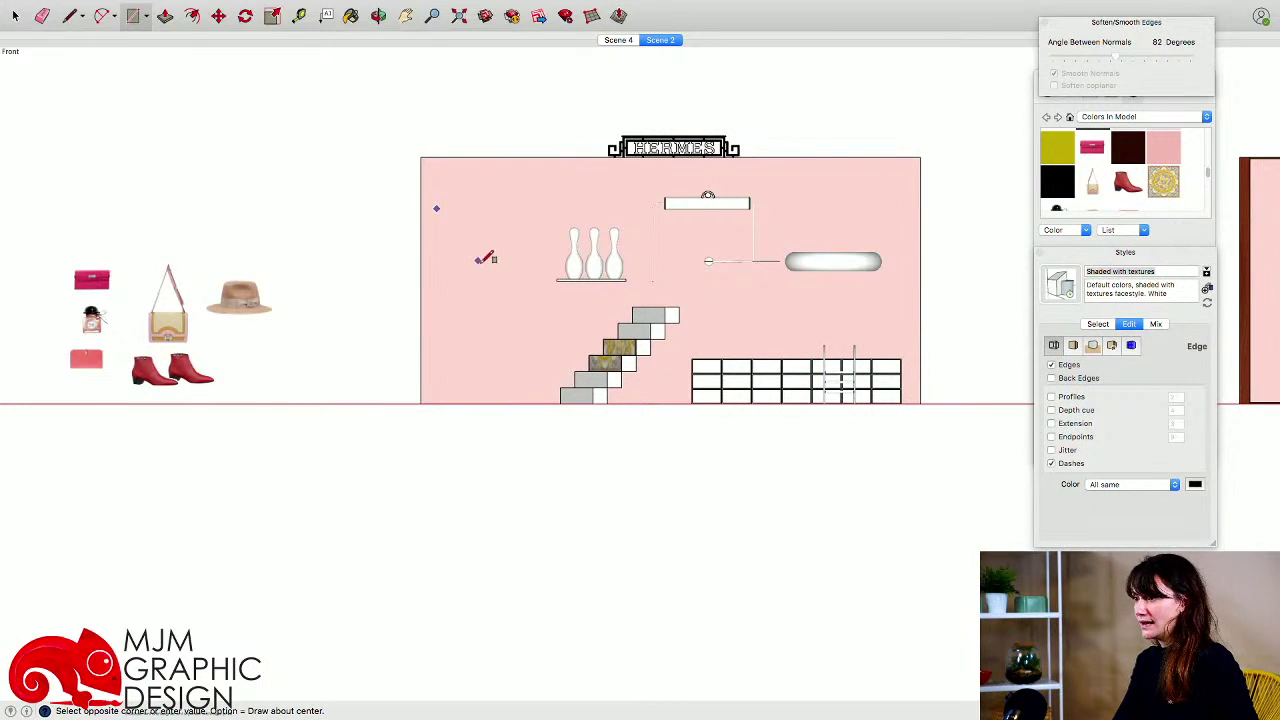
- Draw an upright rectangle on the pink back wall and move it outside the display box, beside the product cut-outs
key(space)
key(o)
drag(453, 229, 419, 273)
key(space)
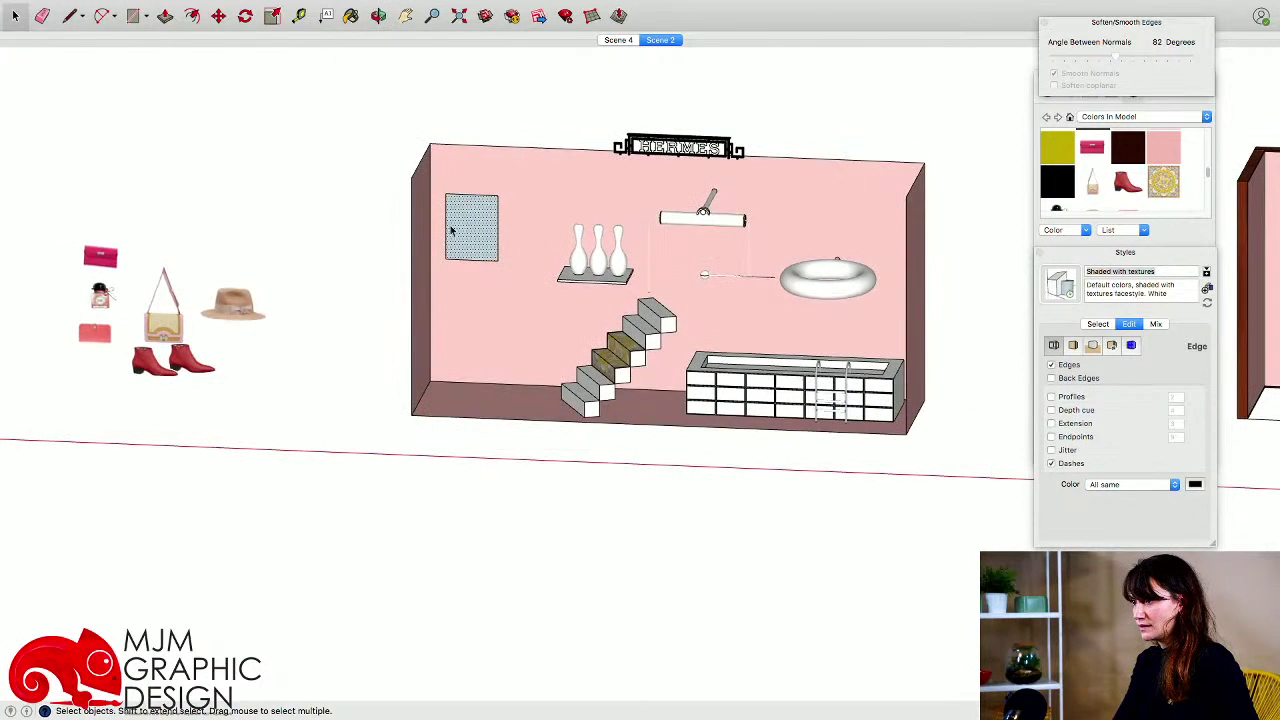
drag(434, 177, 512, 295)
key(m)
click(505, 298)
click(369, 290)
key(space)
click(1063, 197)
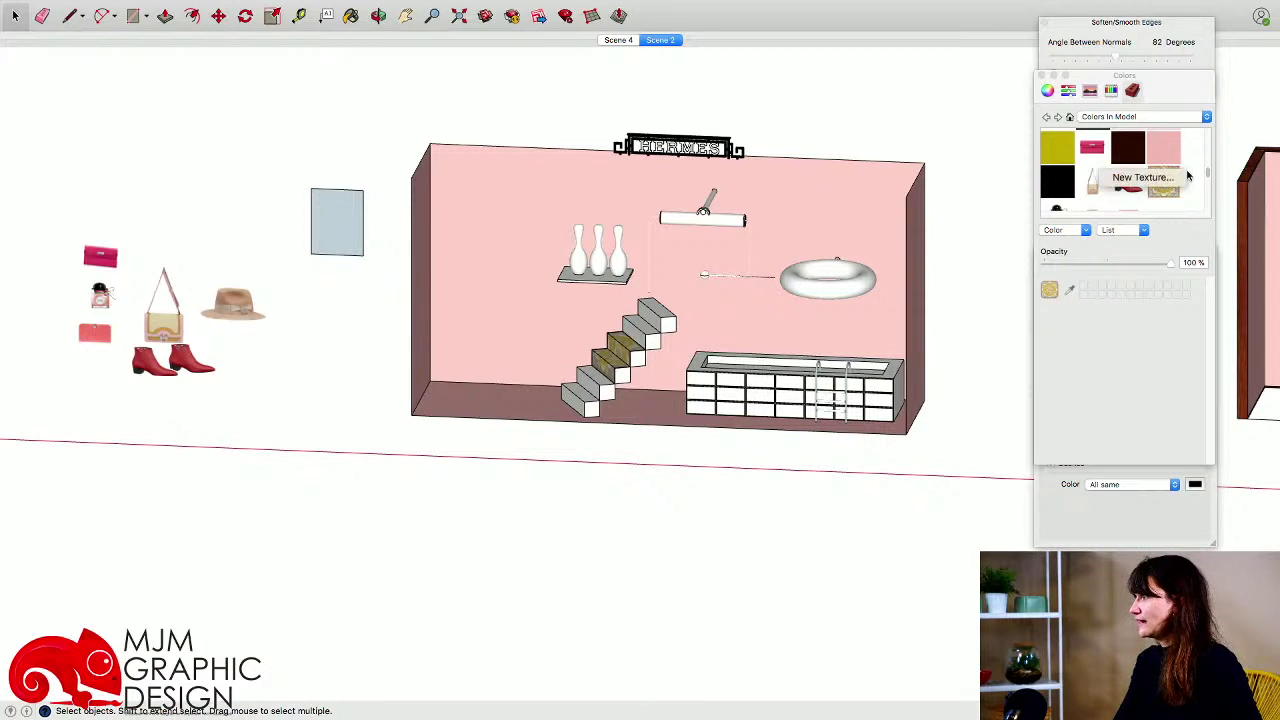
double_click(1174, 181)
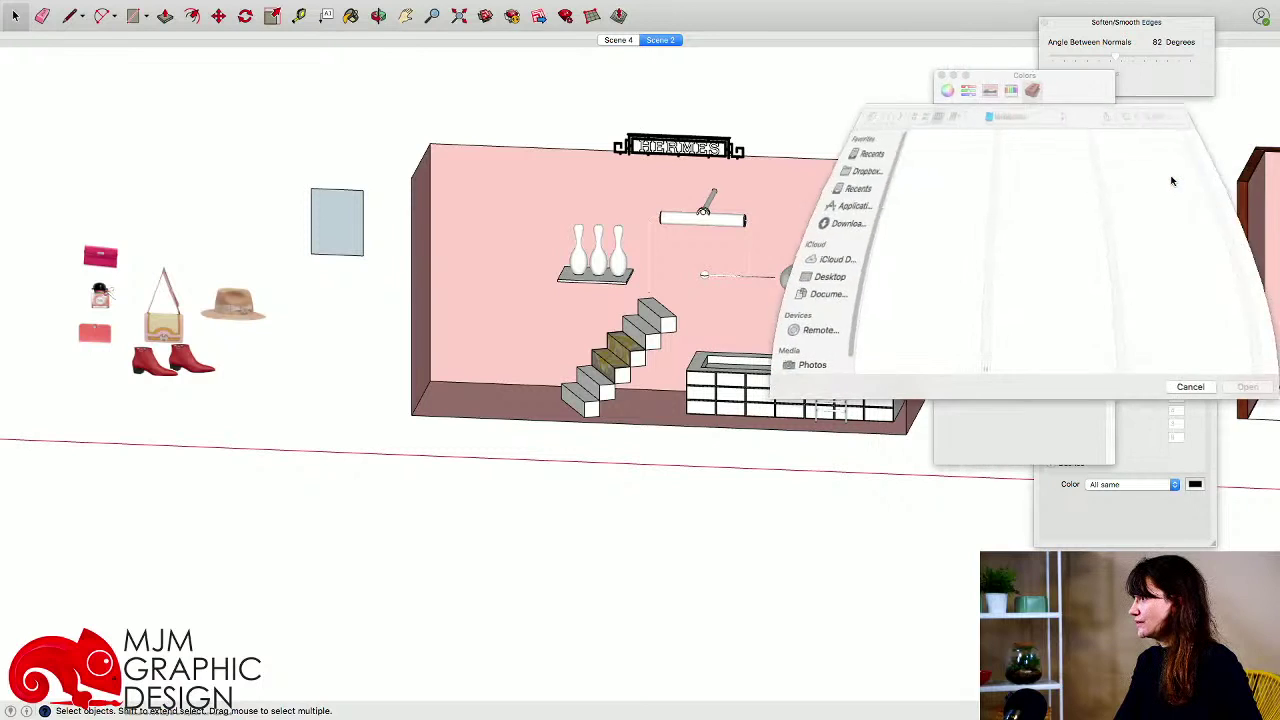
click(1190, 387)
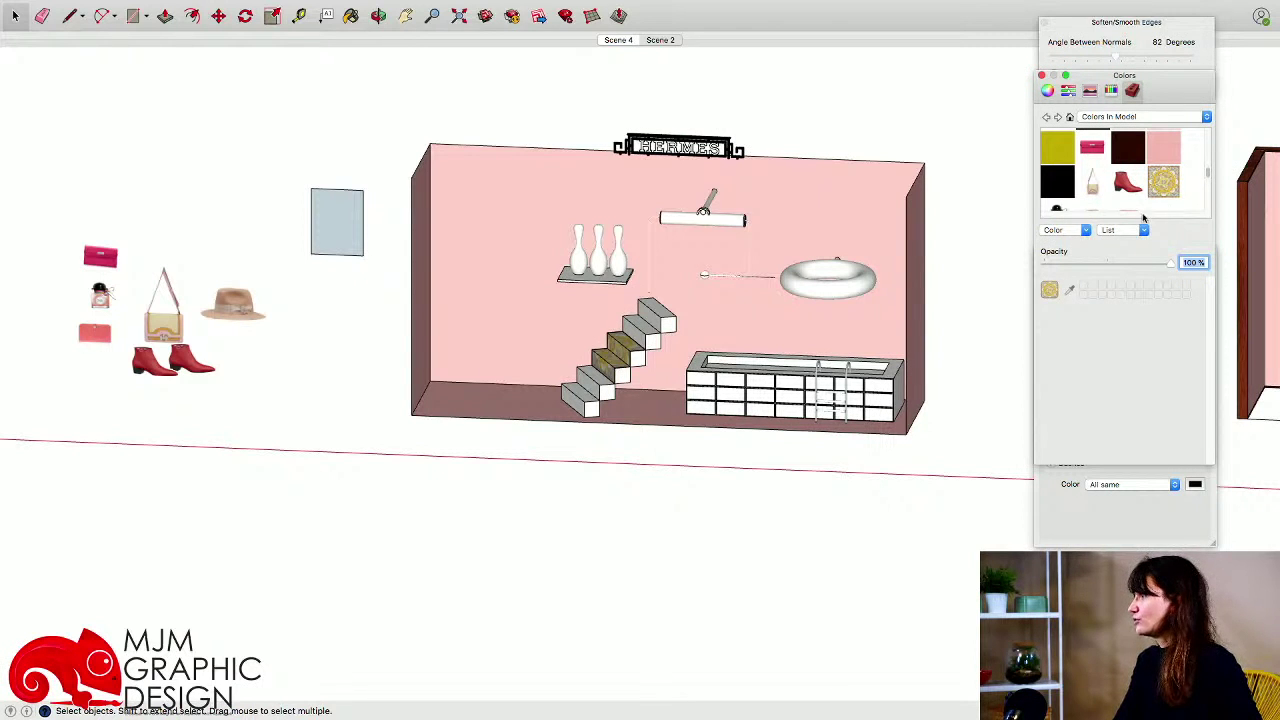
- Paint the standalone rectangle with the handbag texture from the model's materials
click(1094, 182)
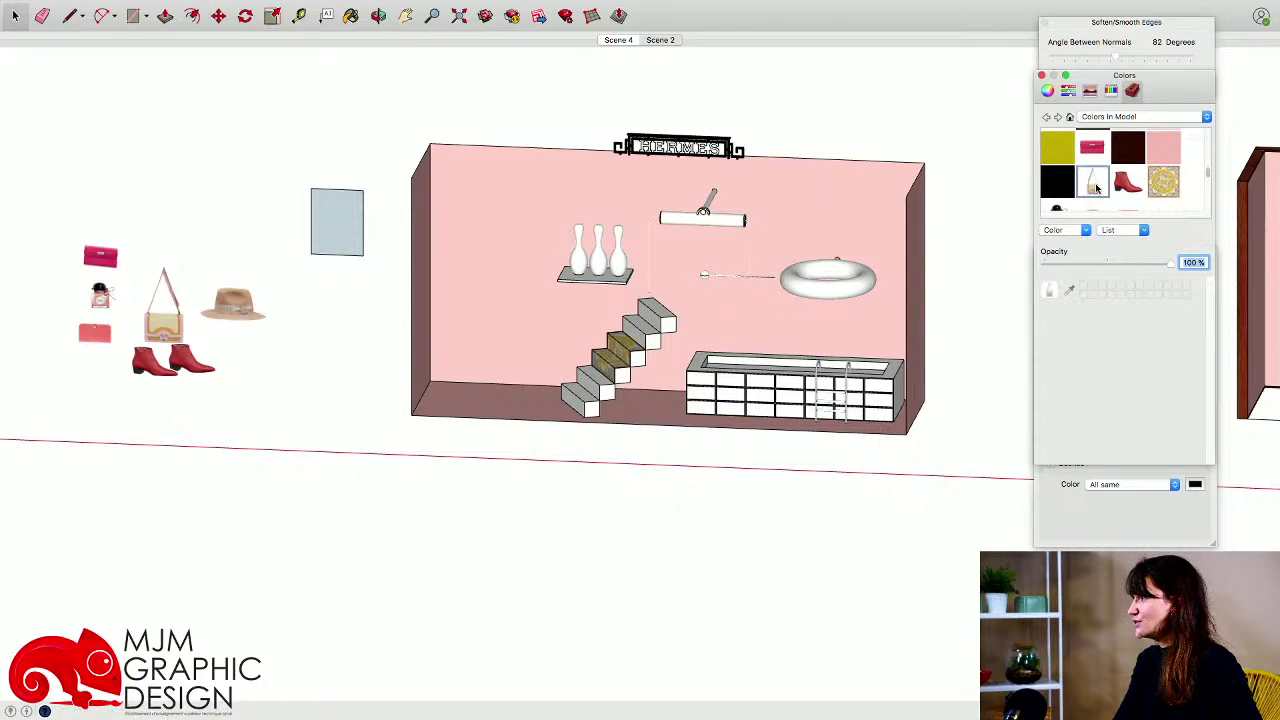
scroll(403, 229, up, 5)
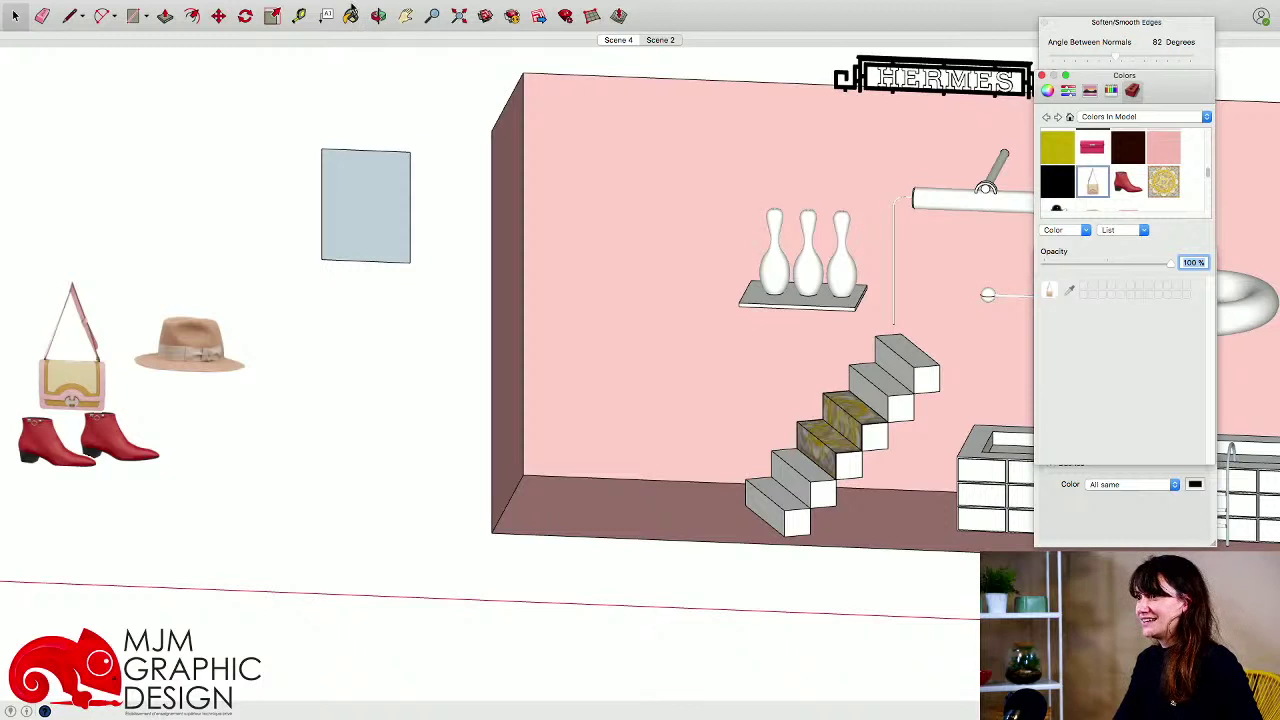
click(352, 16)
click(374, 168)
middle_drag(387, 246, 387, 246)
scroll(387, 246, up, 5)
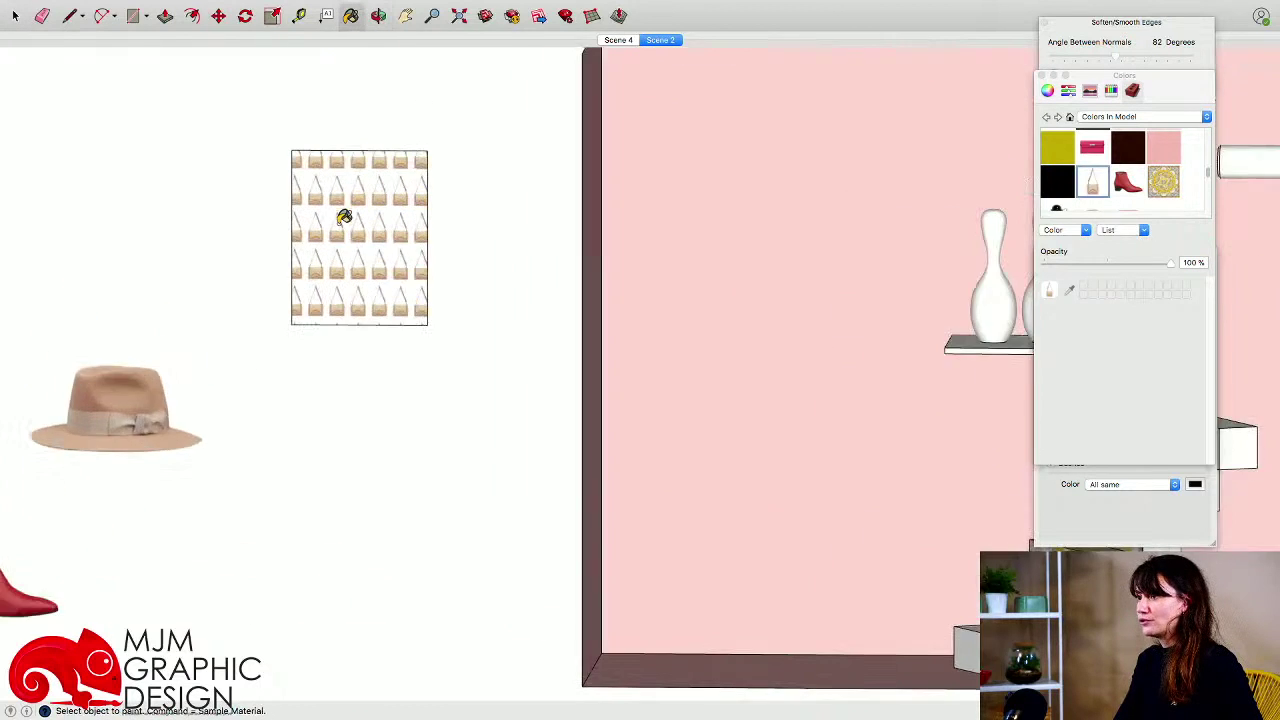
- Reposition and enlarge the handbag texture so that a single complete bag fits inside the rectangle
right_click(341, 241)
mouse_move(391, 396)
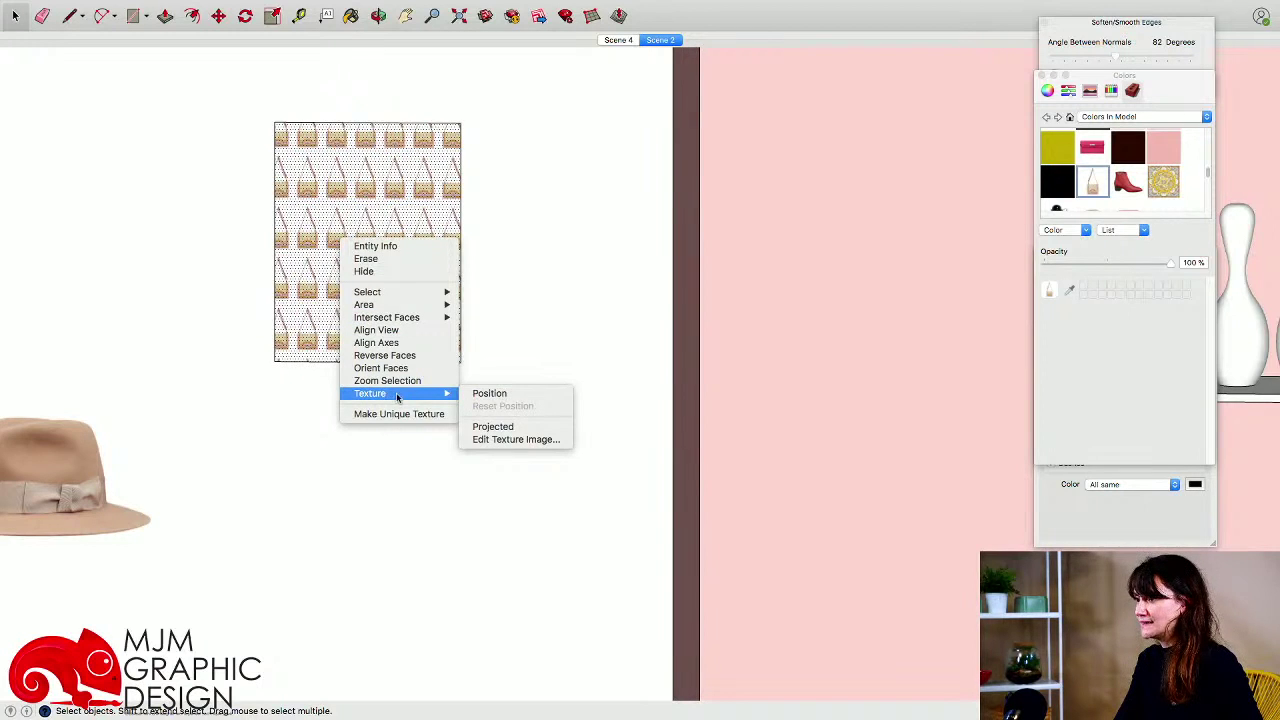
click(489, 393)
drag(324, 336, 441, 361)
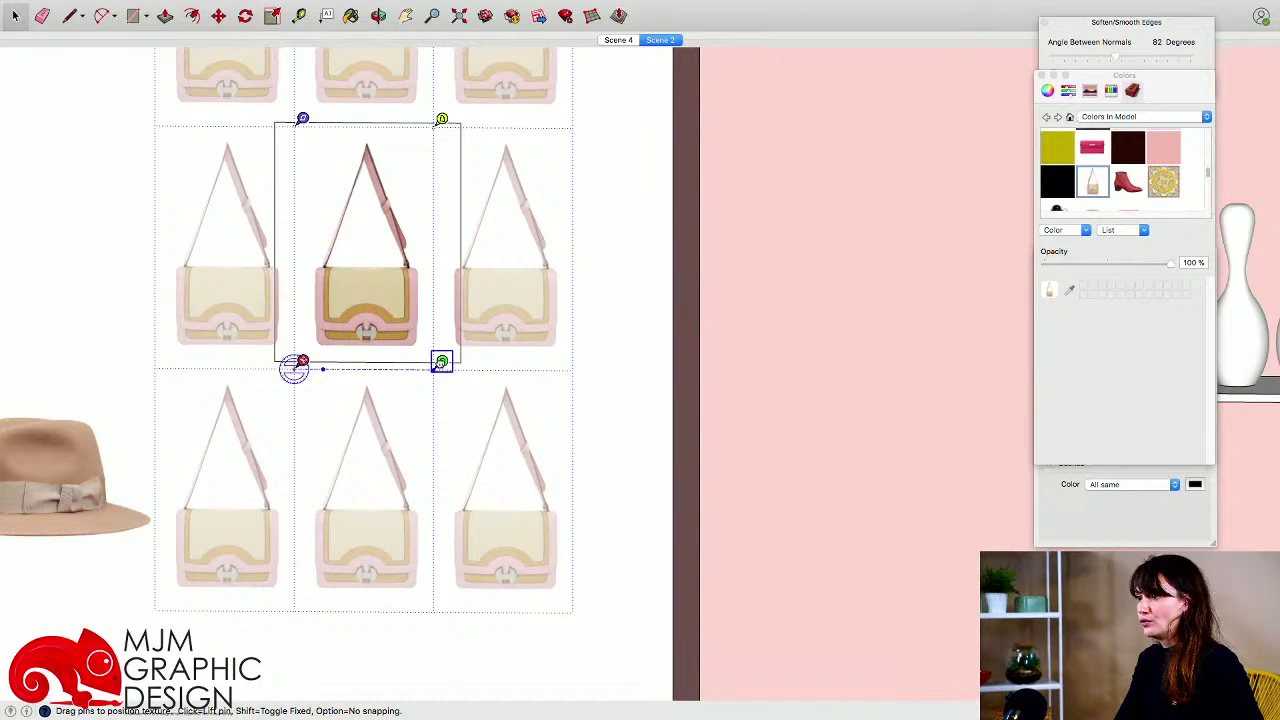
key(Return)
click(410, 339)
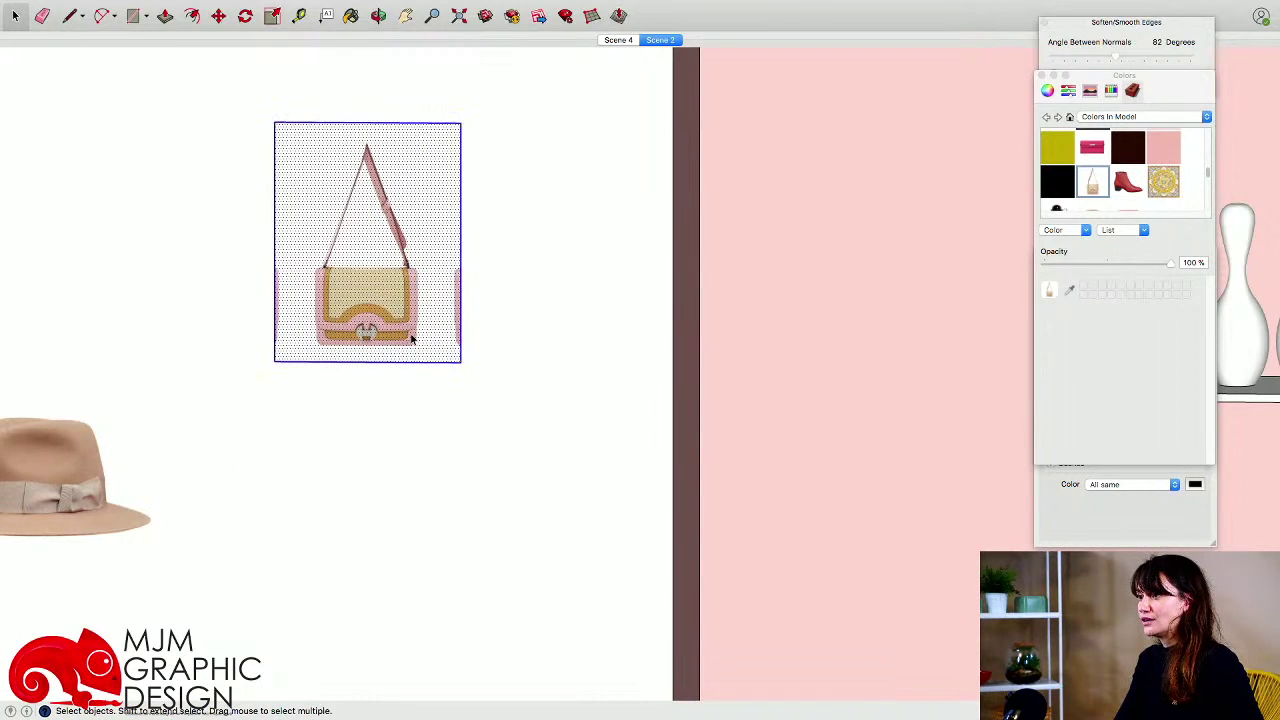
- Move the rectangle's two vertical edges inward to crop the repeated texture beside the handbag
click(461, 327)
key(m)
drag(440, 329, 424, 325)
key(space)
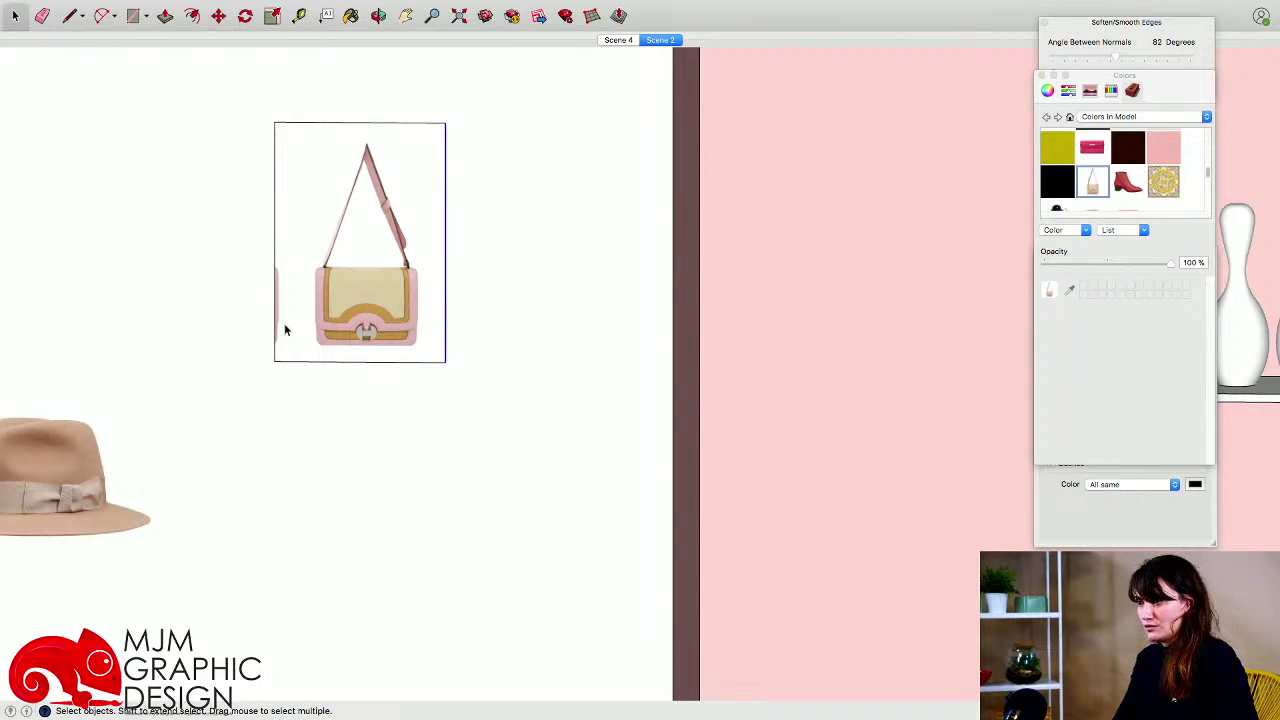
click(278, 330)
key(m)
drag(281, 328, 292, 328)
key(space)
- Hide the four border edges of the handbag rectangle, leaving only its textured face visible
click(342, 308)
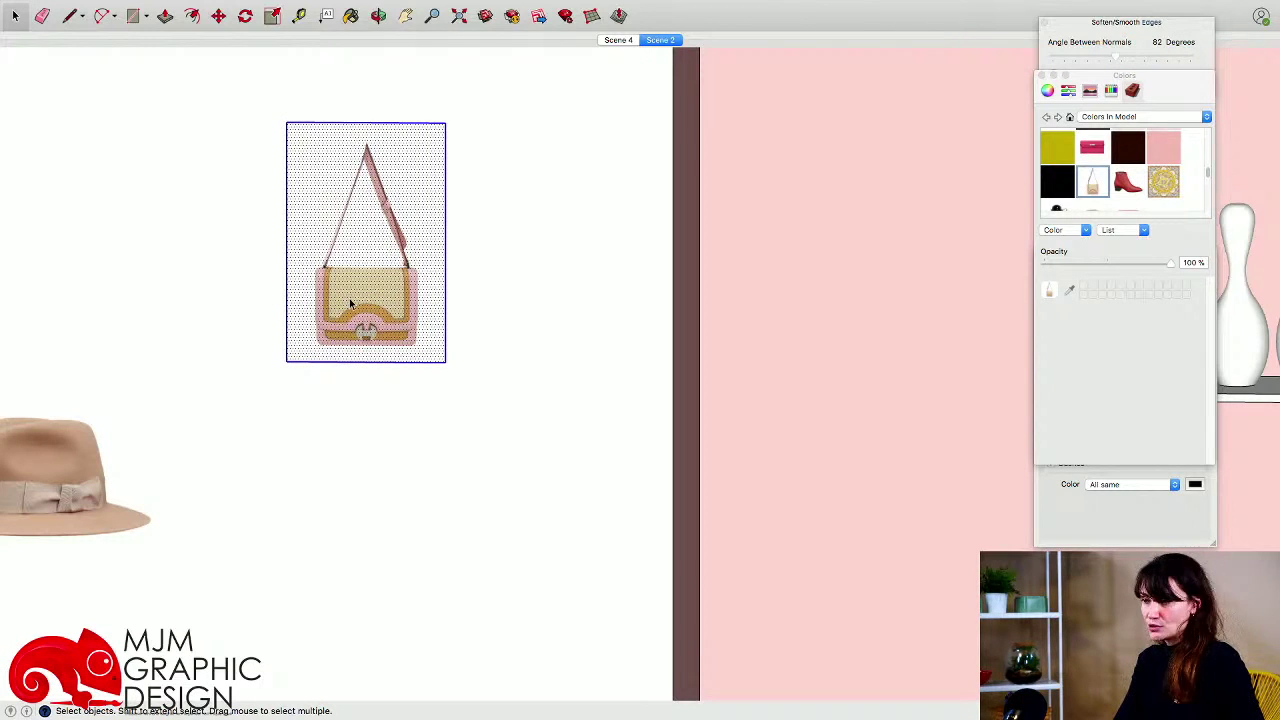
shift+click(361, 287)
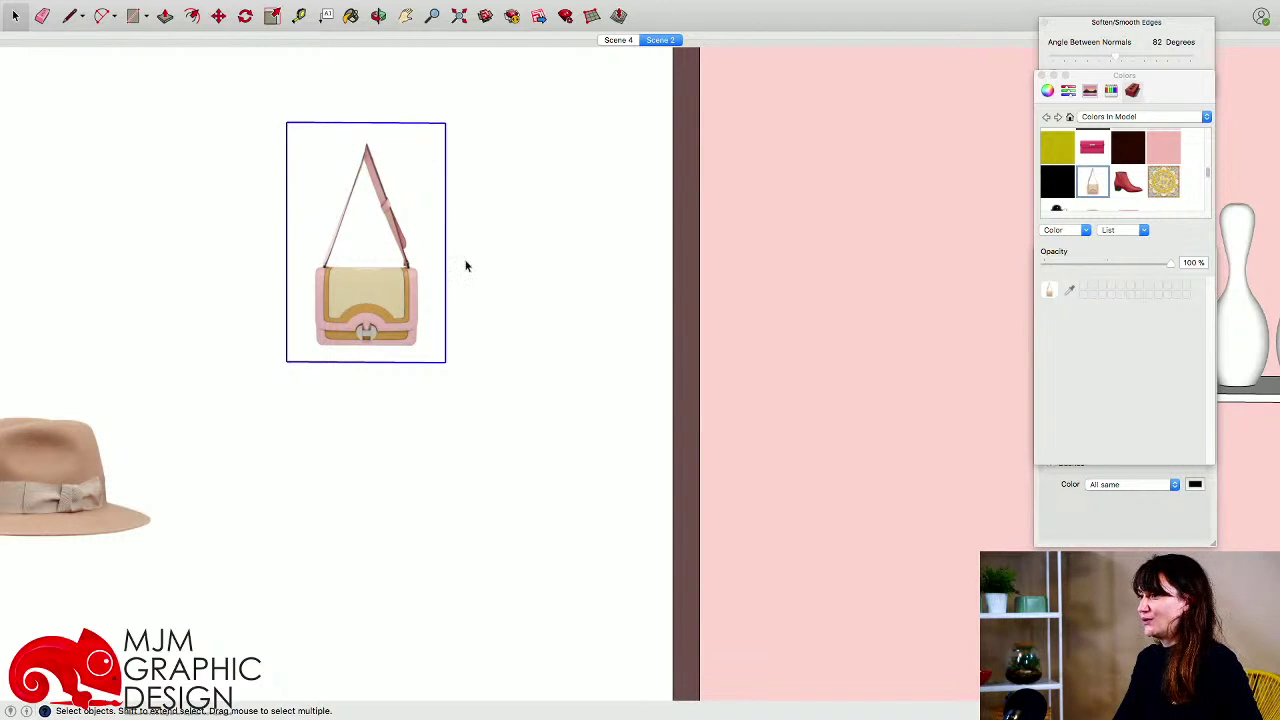
right_click(324, 249)
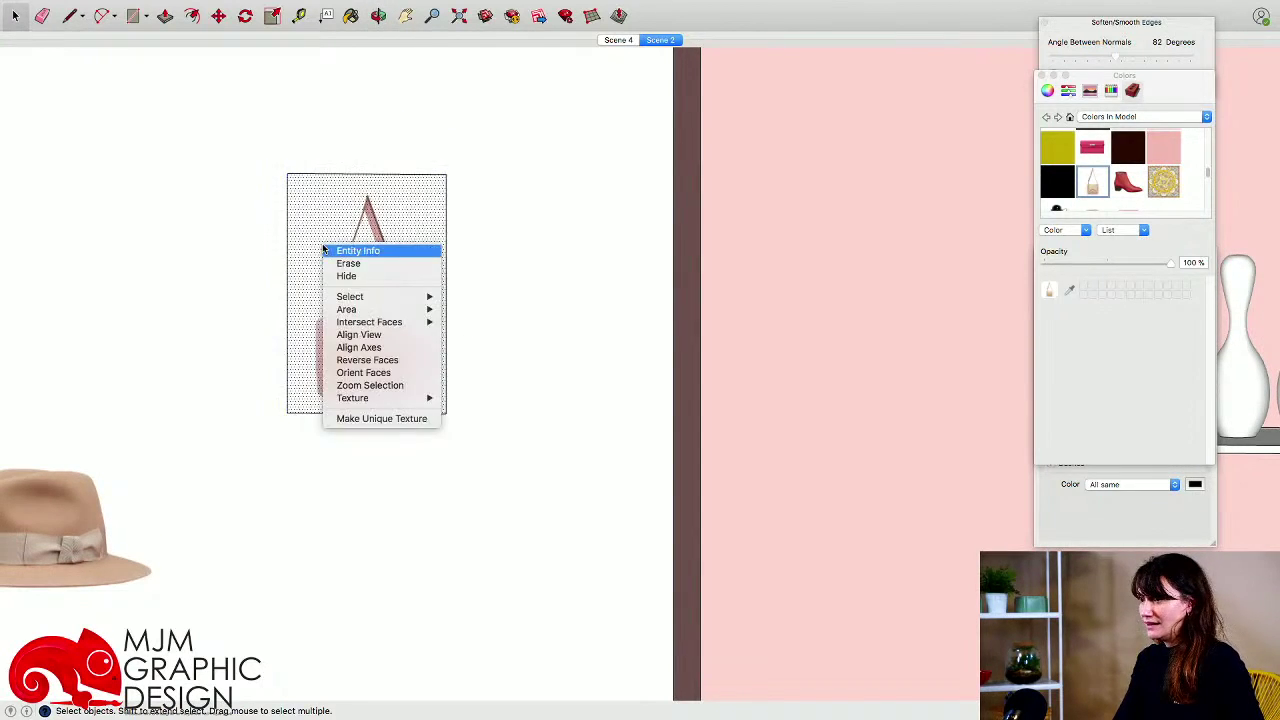
click(317, 289)
double_click(317, 289)
shift+click(329, 304)
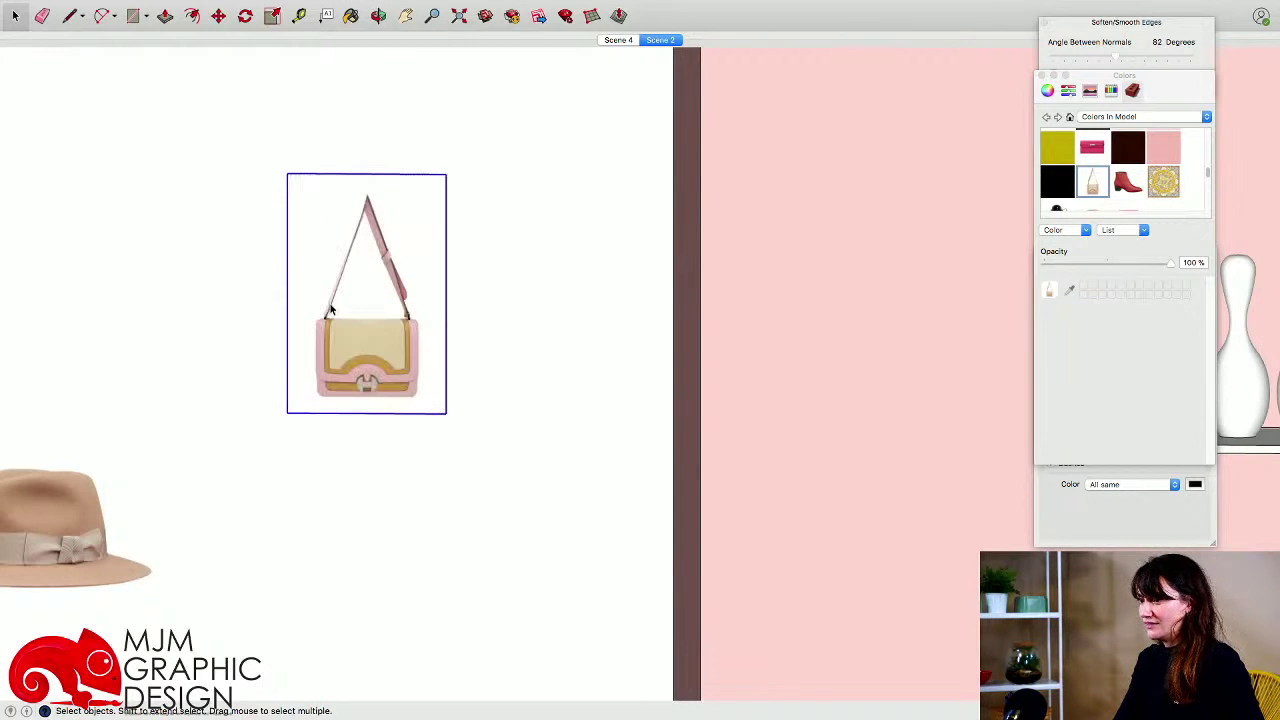
key(super+e)
drag(253, 141, 490, 490)
right_click(369, 321)
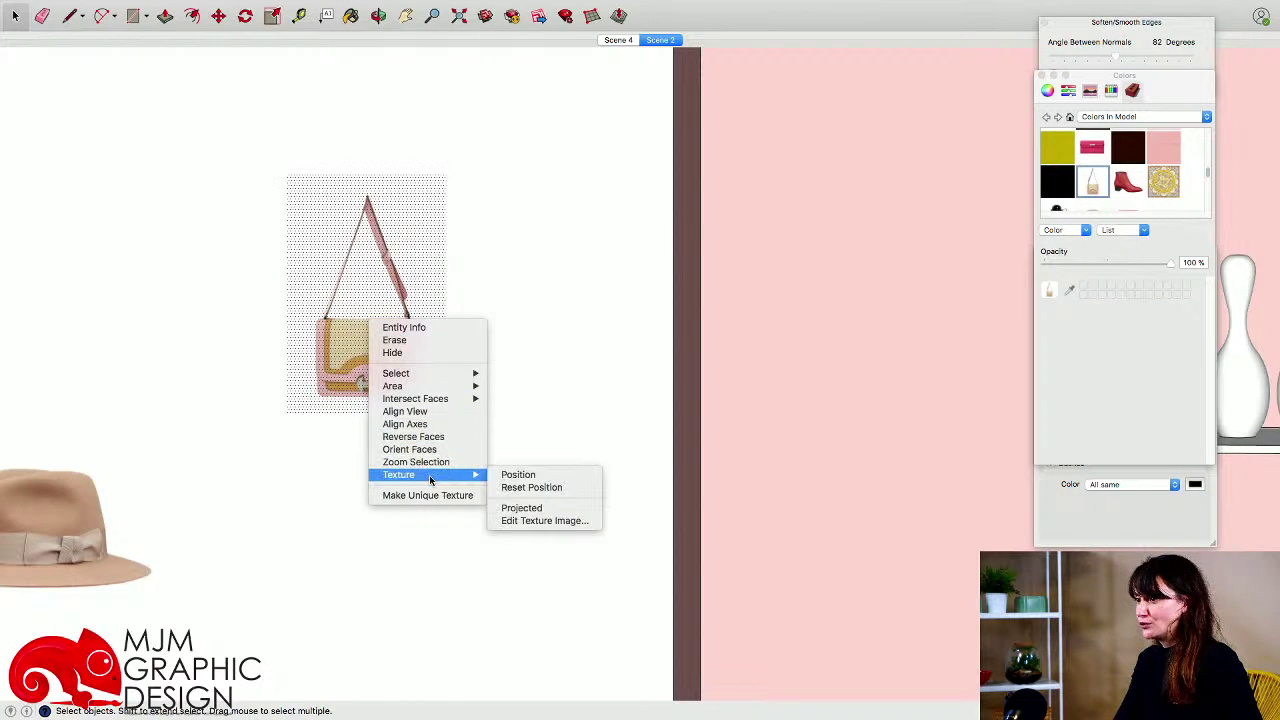
scroll(277, 450, down, 3)
scroll(277, 450, down, 3)
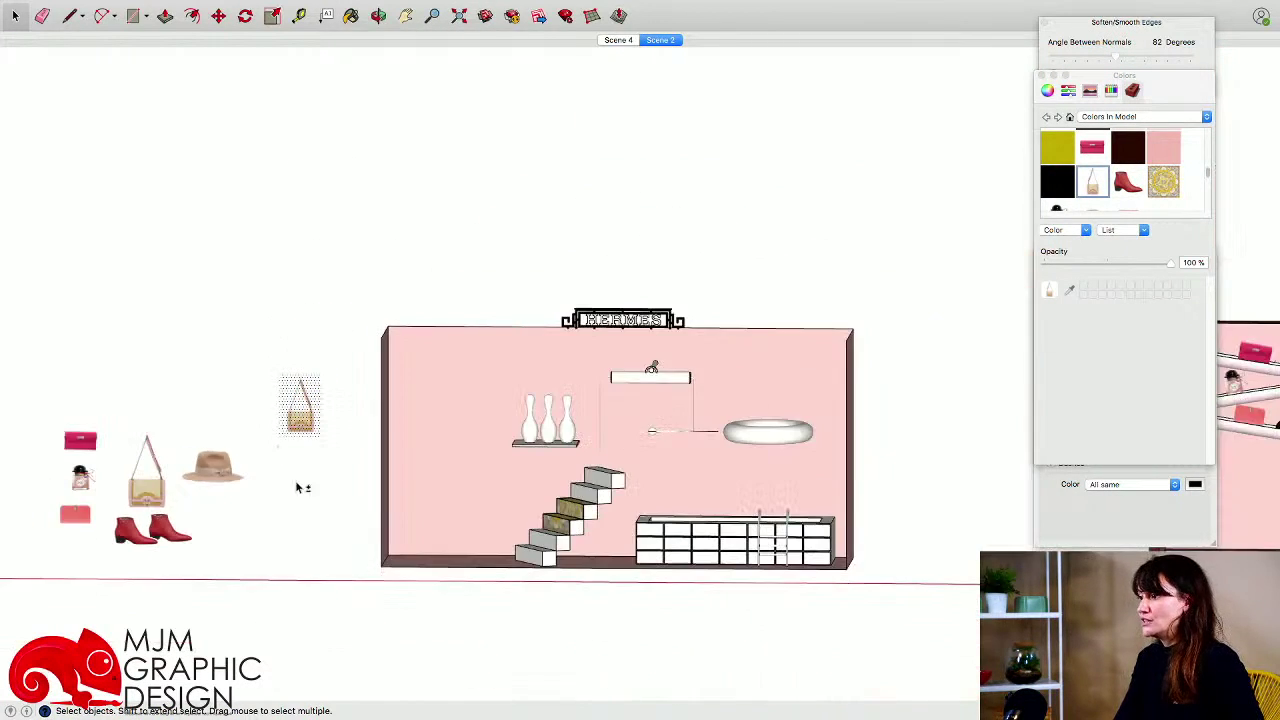
click(417, 457)
scroll(472, 361, up, 2)
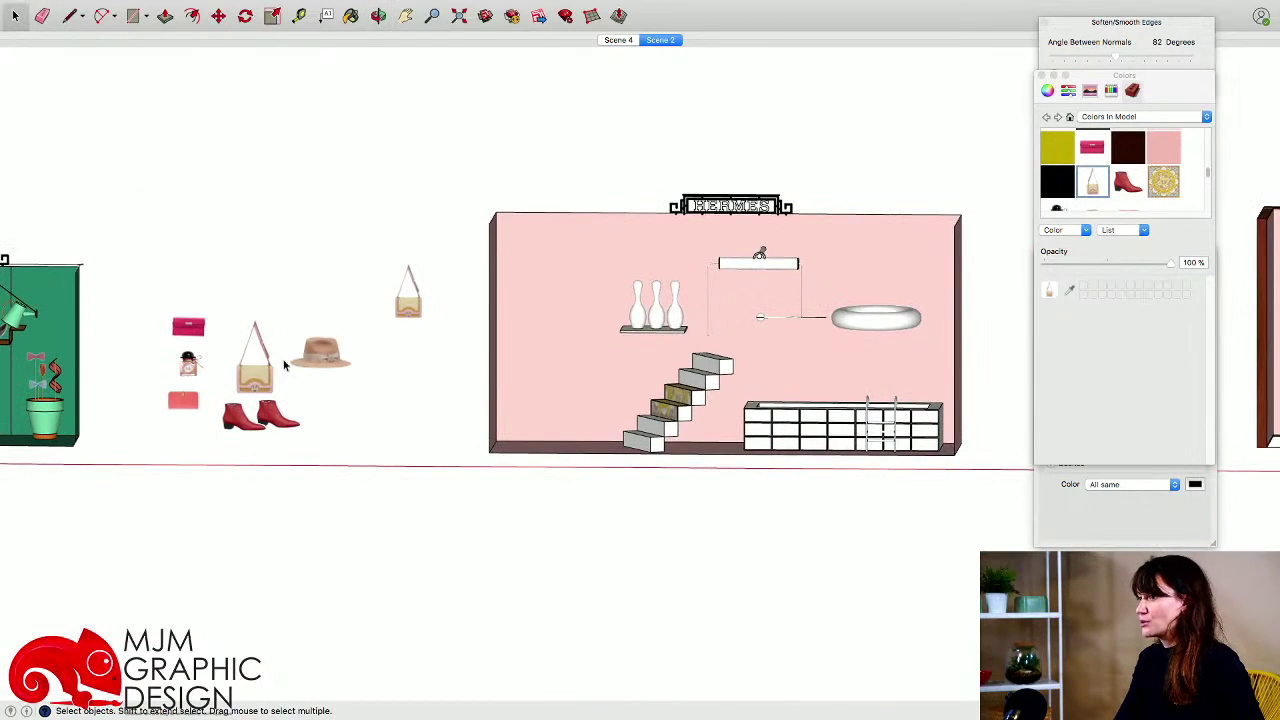
- Move the hat cut-out into the display box and place it on the swim ring
click(316, 362)
click(218, 15)
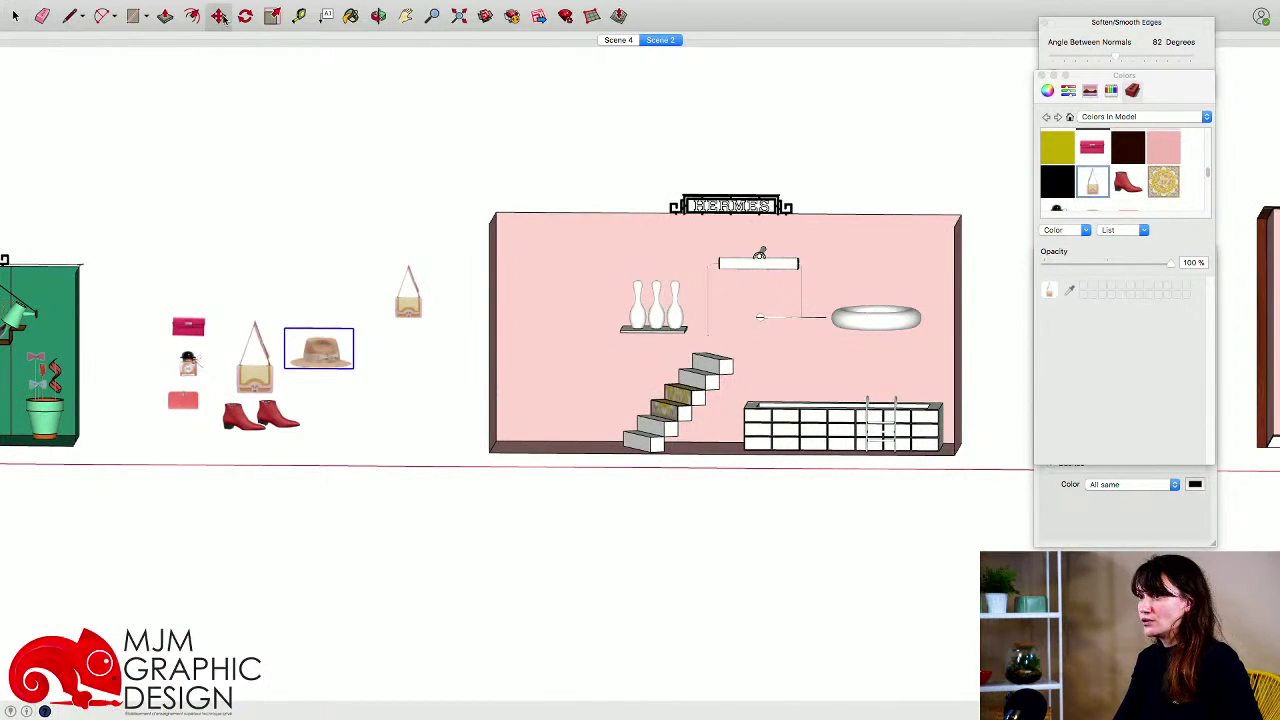
click(315, 359)
click(875, 305)
middle_drag(875, 306, 892, 380)
click(892, 377)
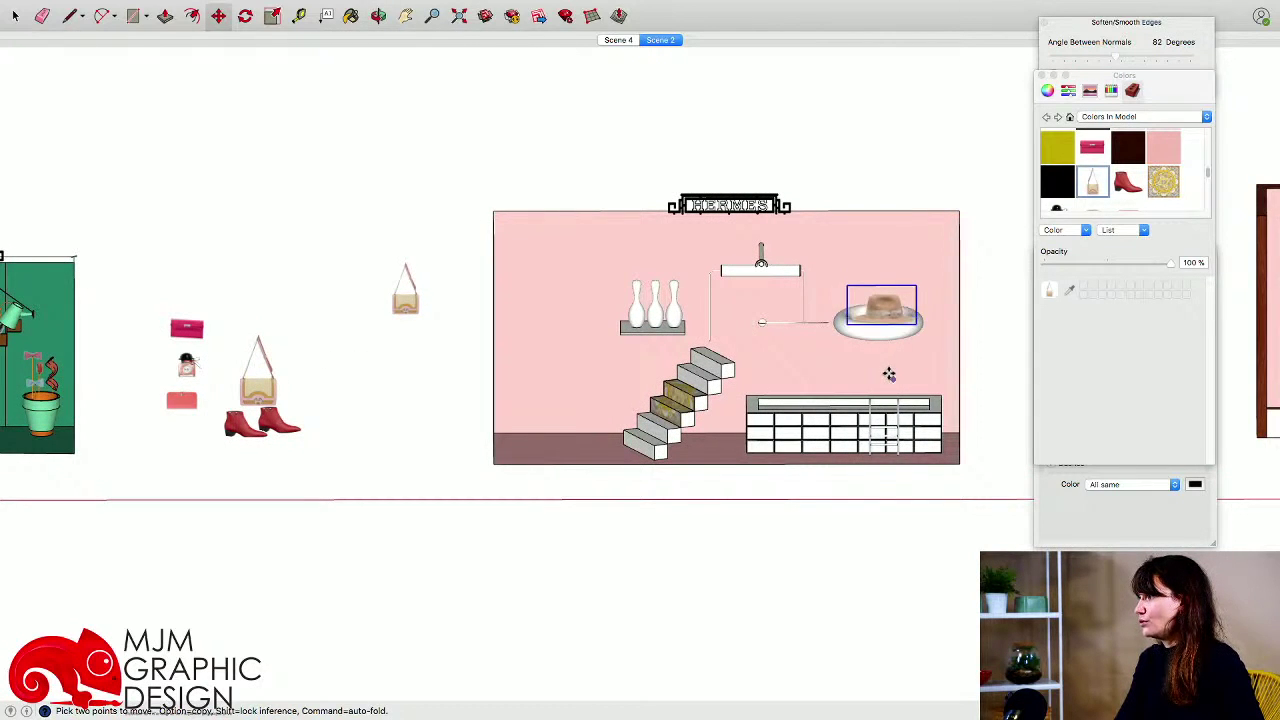
click(890, 374)
key(space)
- Move both red boots into the display box and place them on the tiled pool block
shift+middle_drag(343, 443, 365, 409)
click(296, 390)
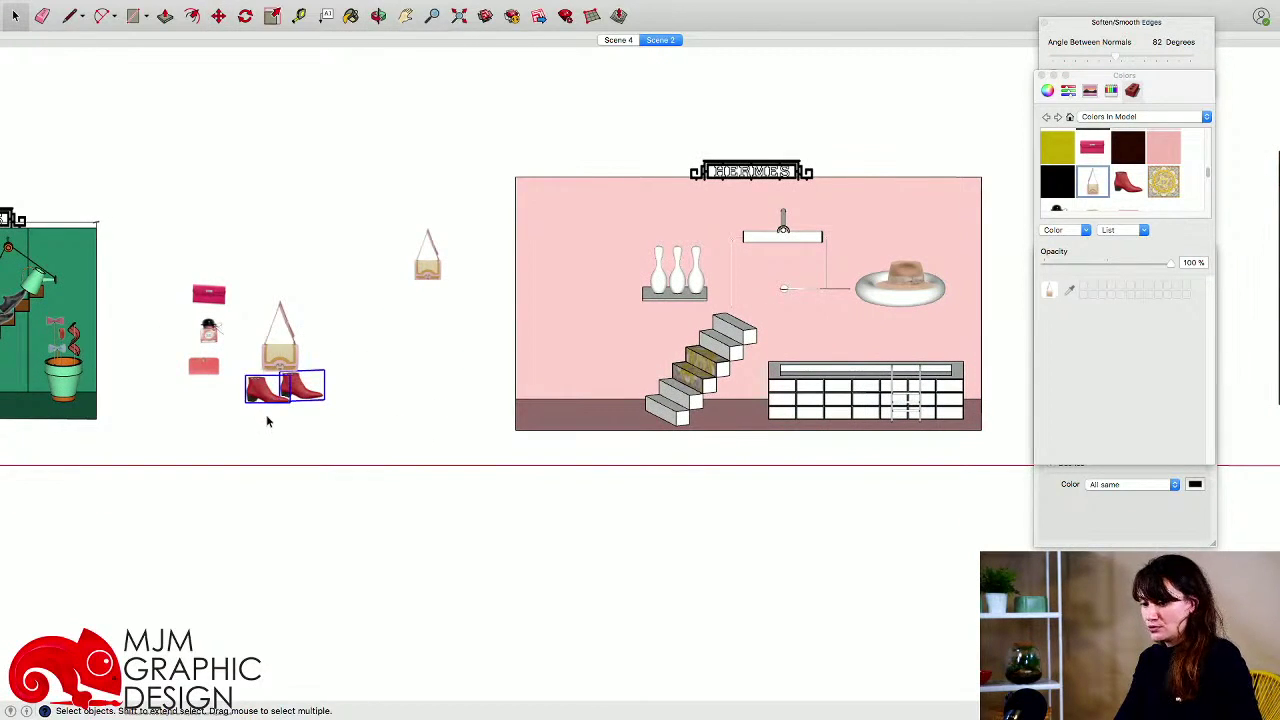
key(m)
click(266, 413)
click(825, 393)
shift+middle_drag(817, 477, 657, 343)
key(space)
click(683, 449)
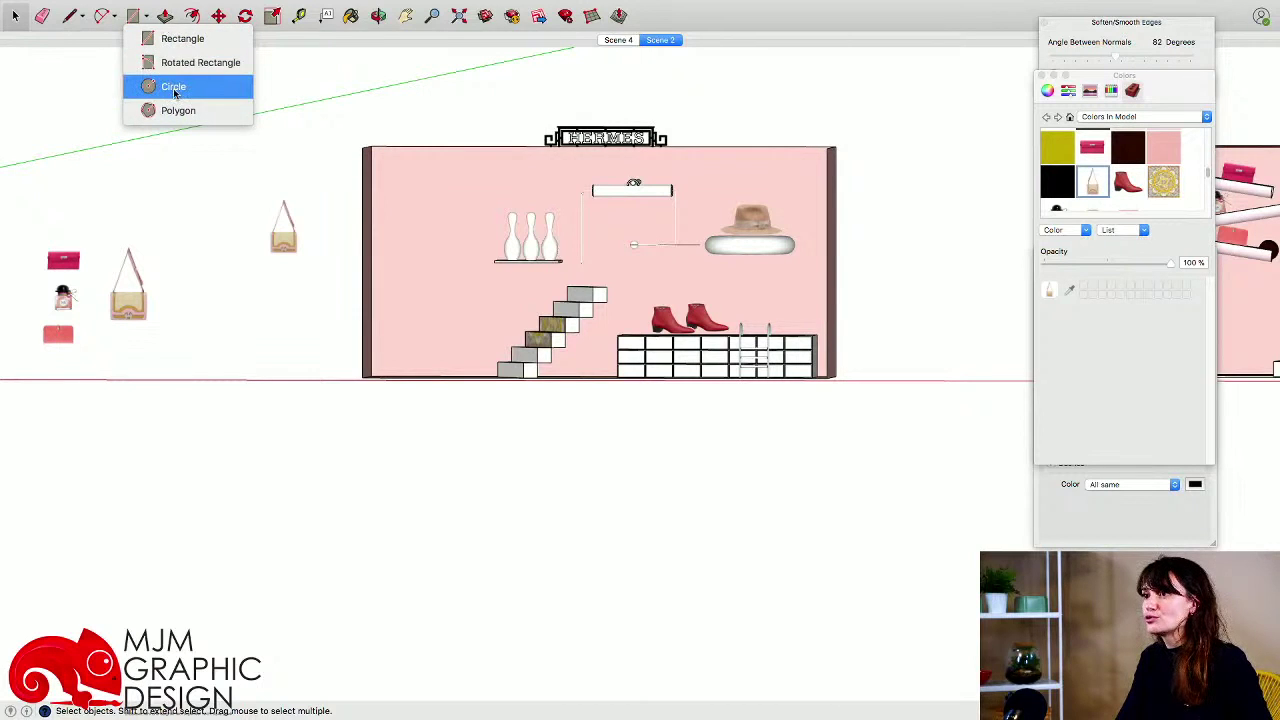
click(173, 87)
mouse_move(405, 296)
shift+middle_down()
mouse_move(343, 271)
mouse_move(406, 303)
shift+middle_up()
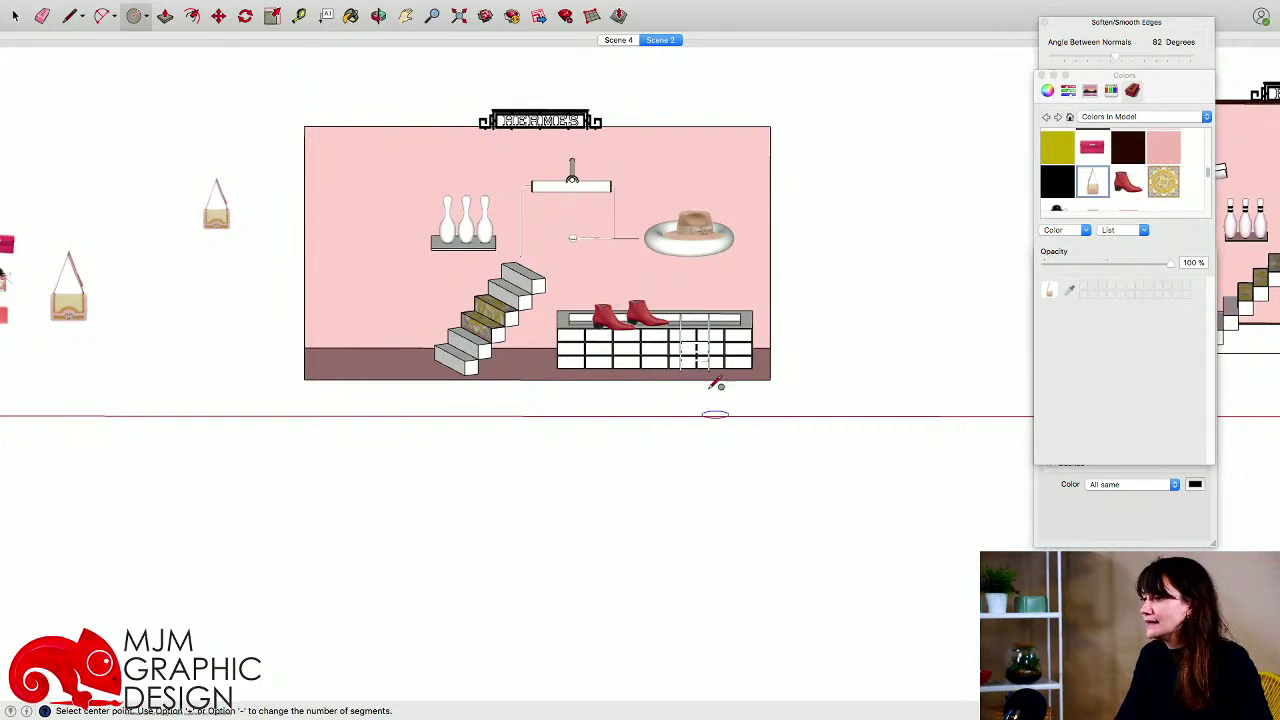
middle_drag(720, 409, 771, 606)
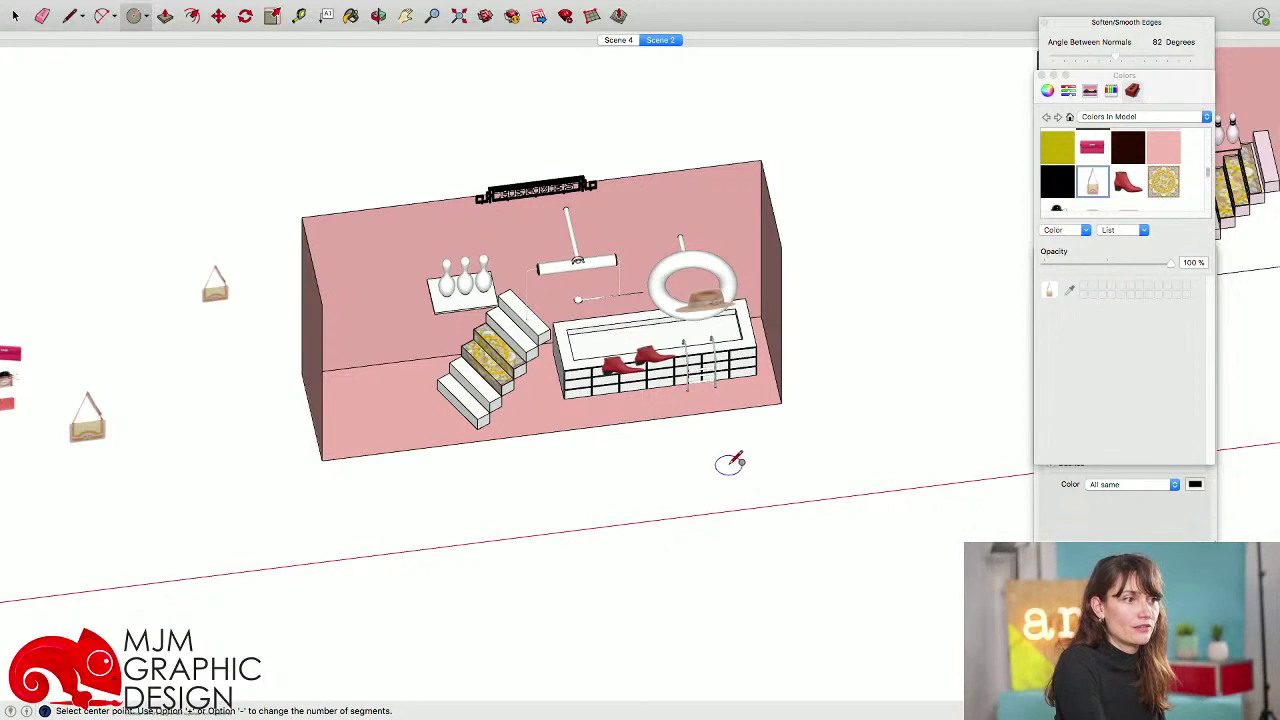
middle_drag(720, 460, 471, 309)
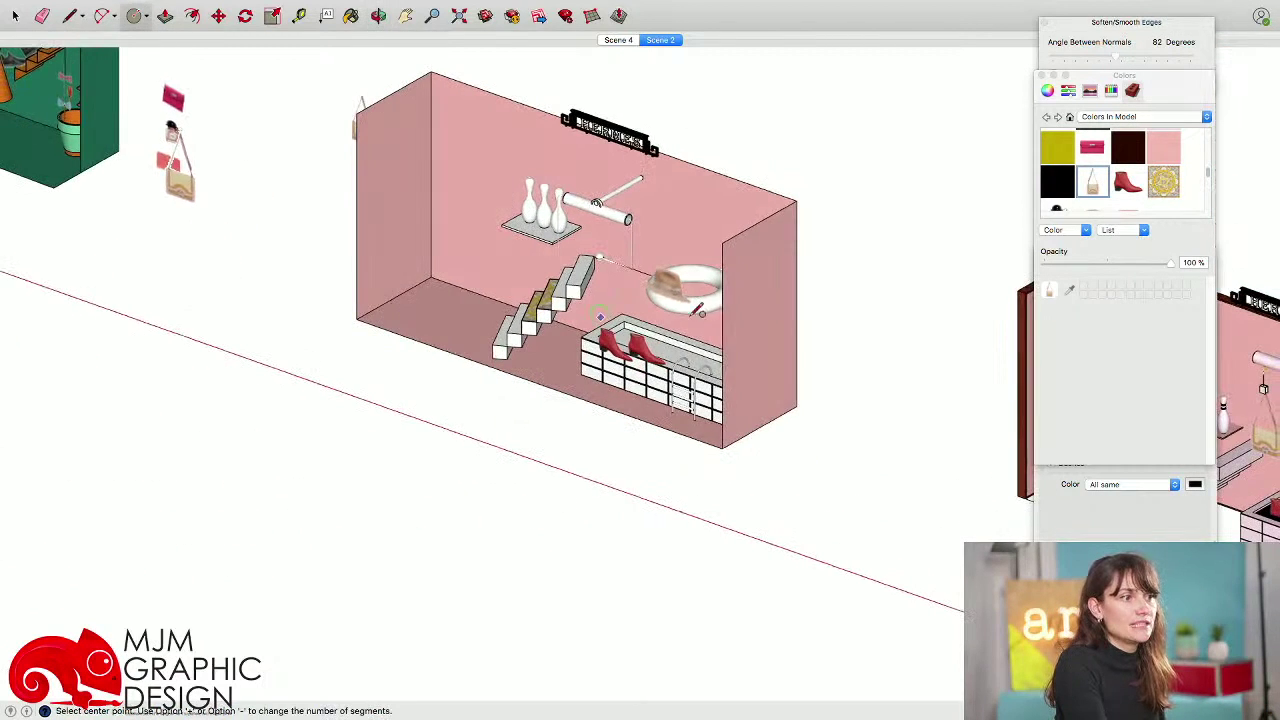
middle_drag(743, 320, 778, 307)
click(768, 305)
key(space)
middle_drag(650, 465, 732, 529)
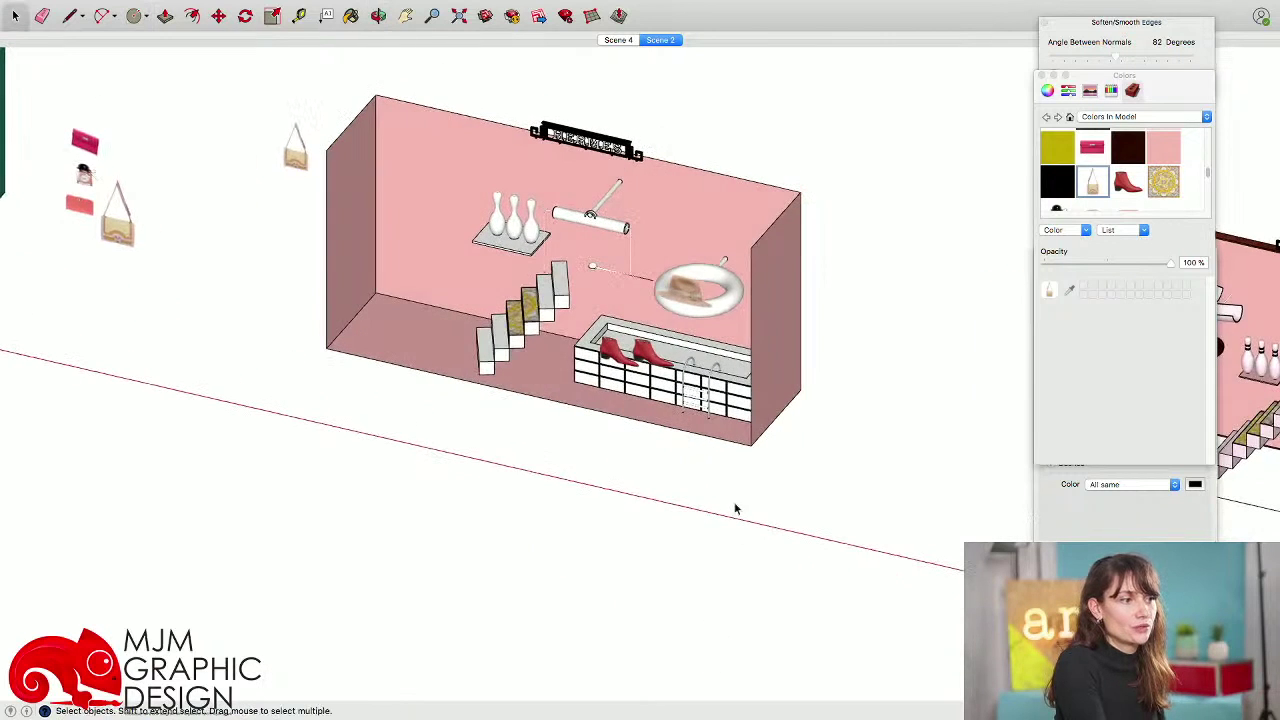
- Draw a flat circle on the ground in front of the staircase, outside the display box
click(135, 18)
click(470, 420)
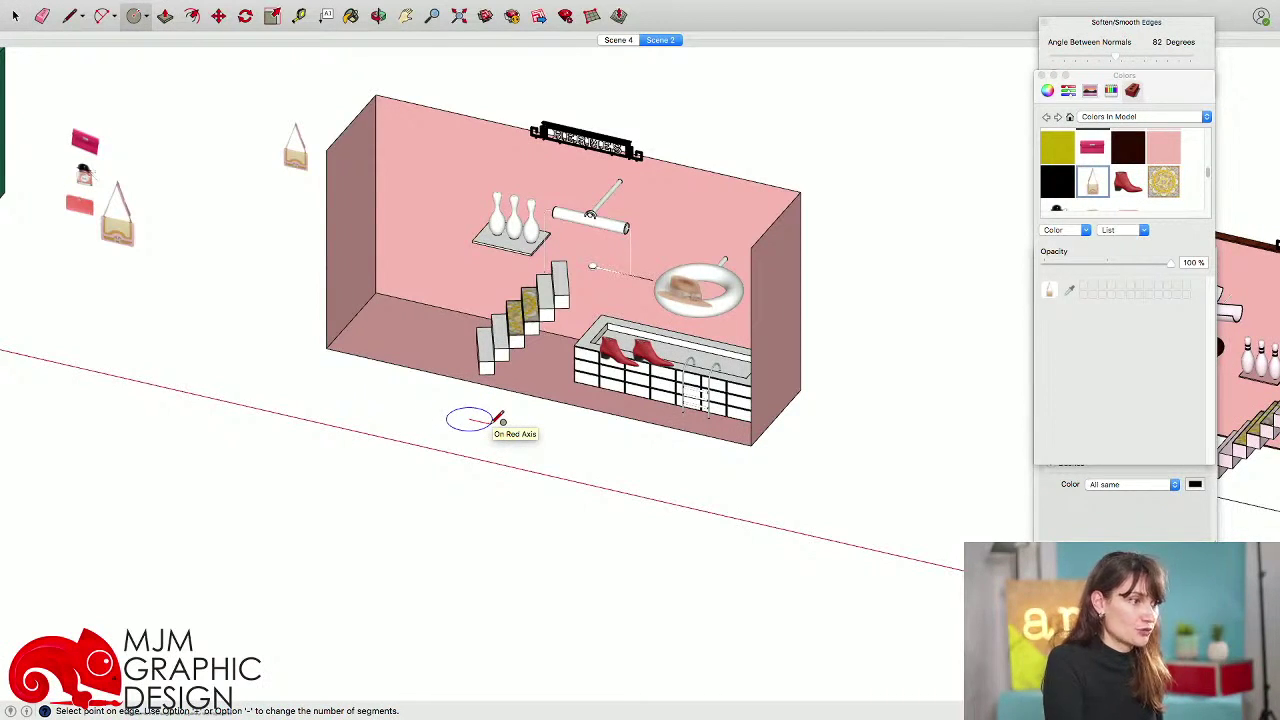
click(502, 420)
scroll(440, 420, up, 5)
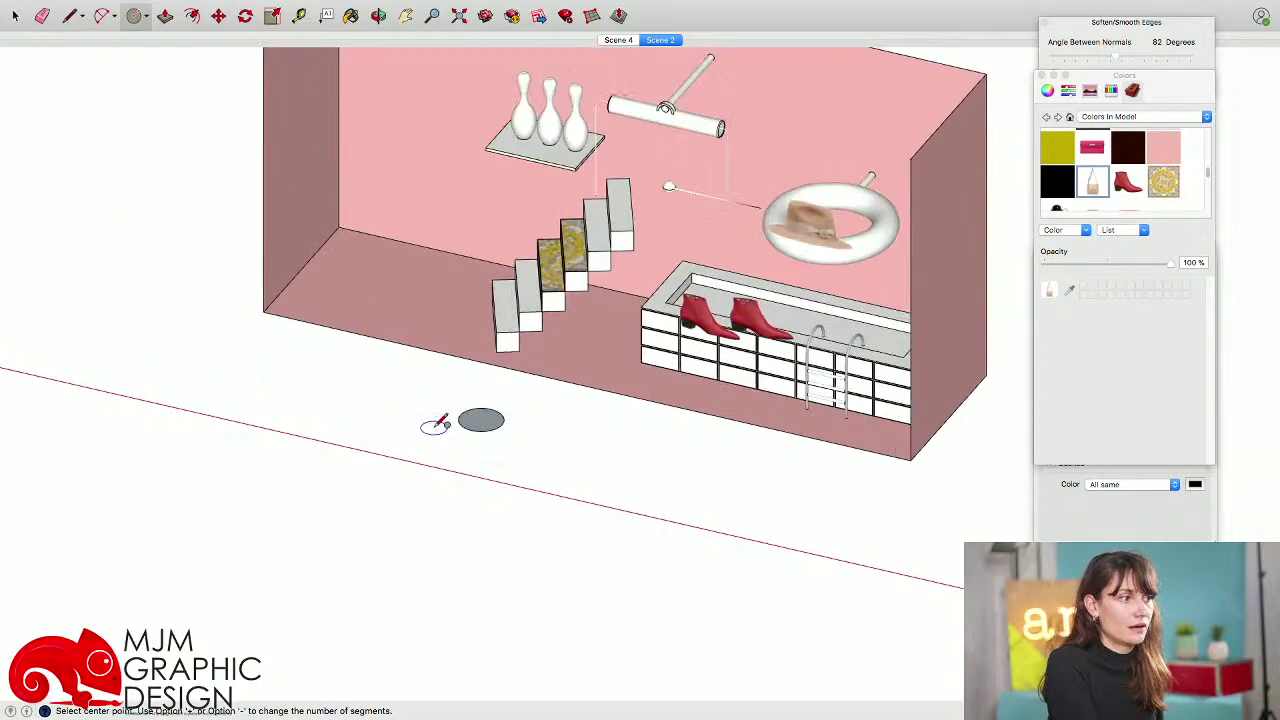